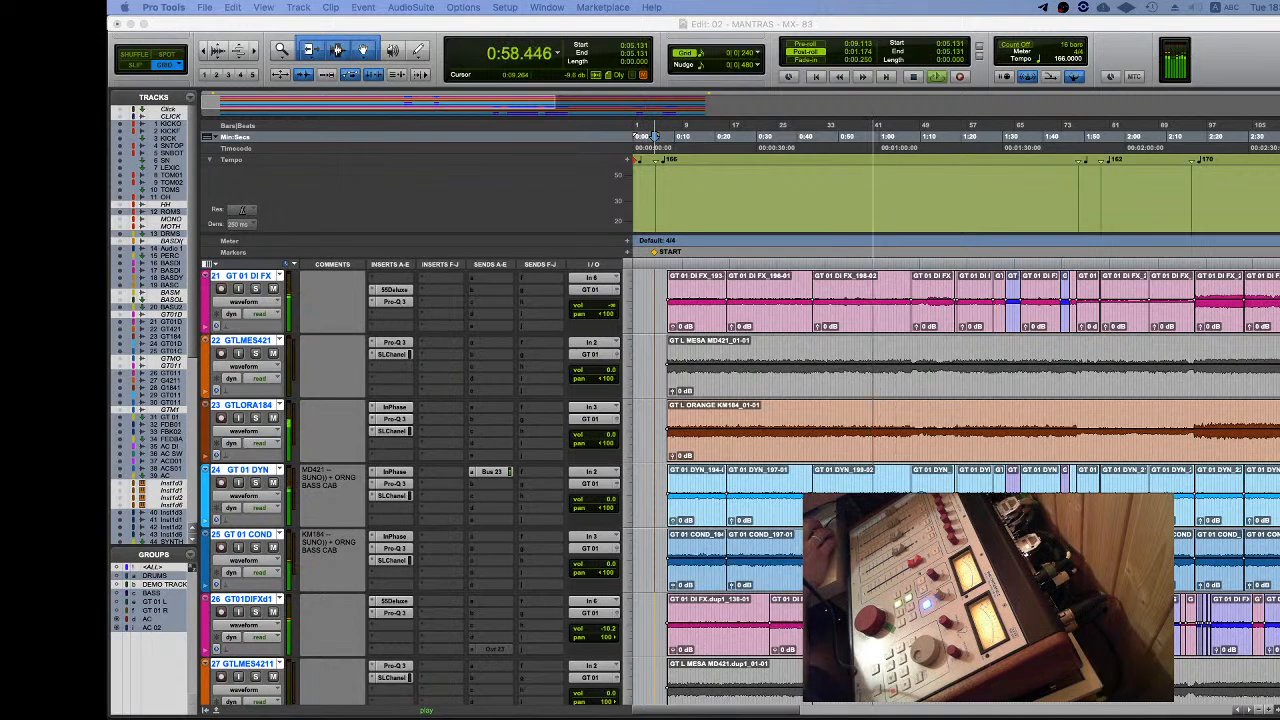
Step: Stop the playback, switch to TextEdit and change the version in the upgrade list's heading to V 83
{"action": "left_click", "coordinate": [808, 27]}
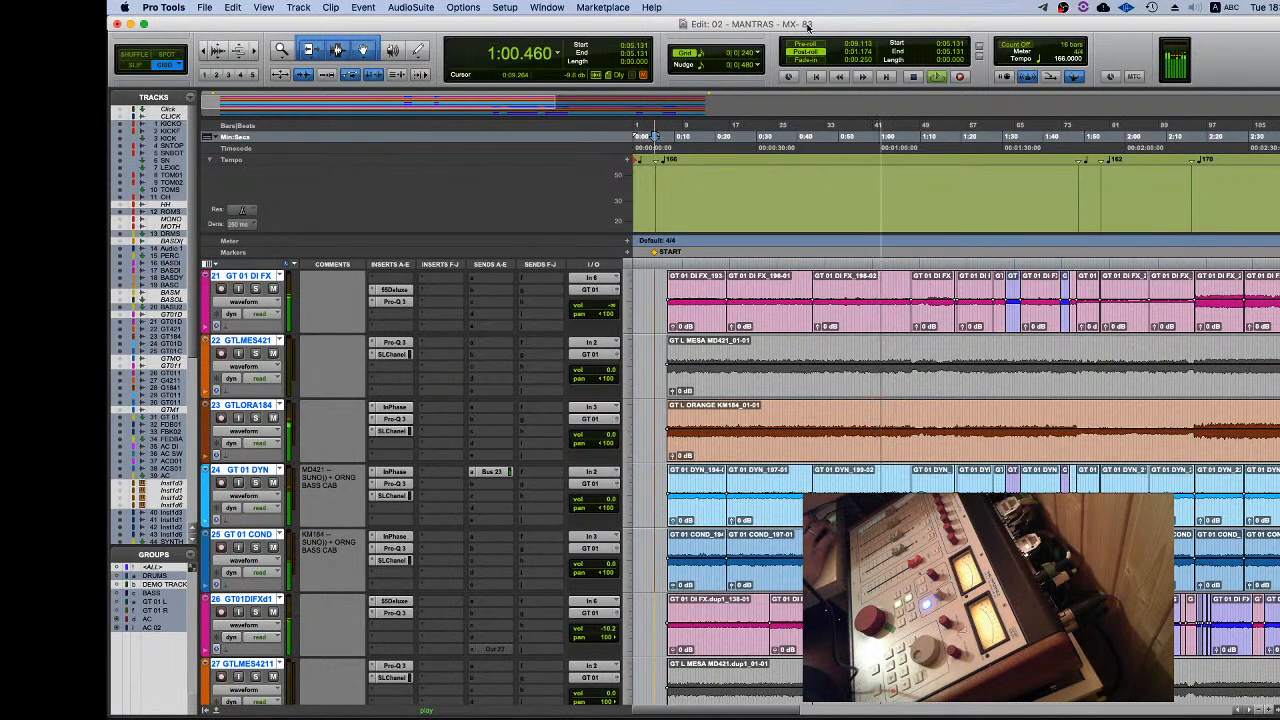
{"action": "key", "text": "space"}
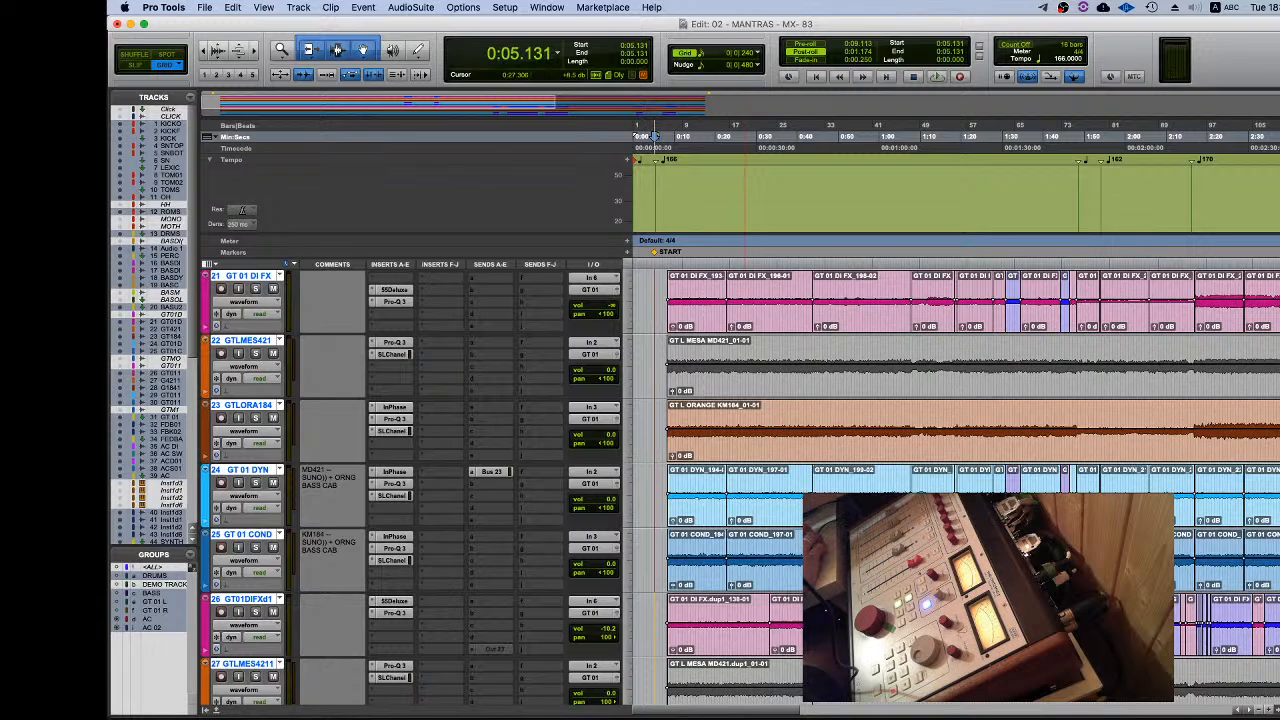
{"action": "key", "text": "super+Tab"}
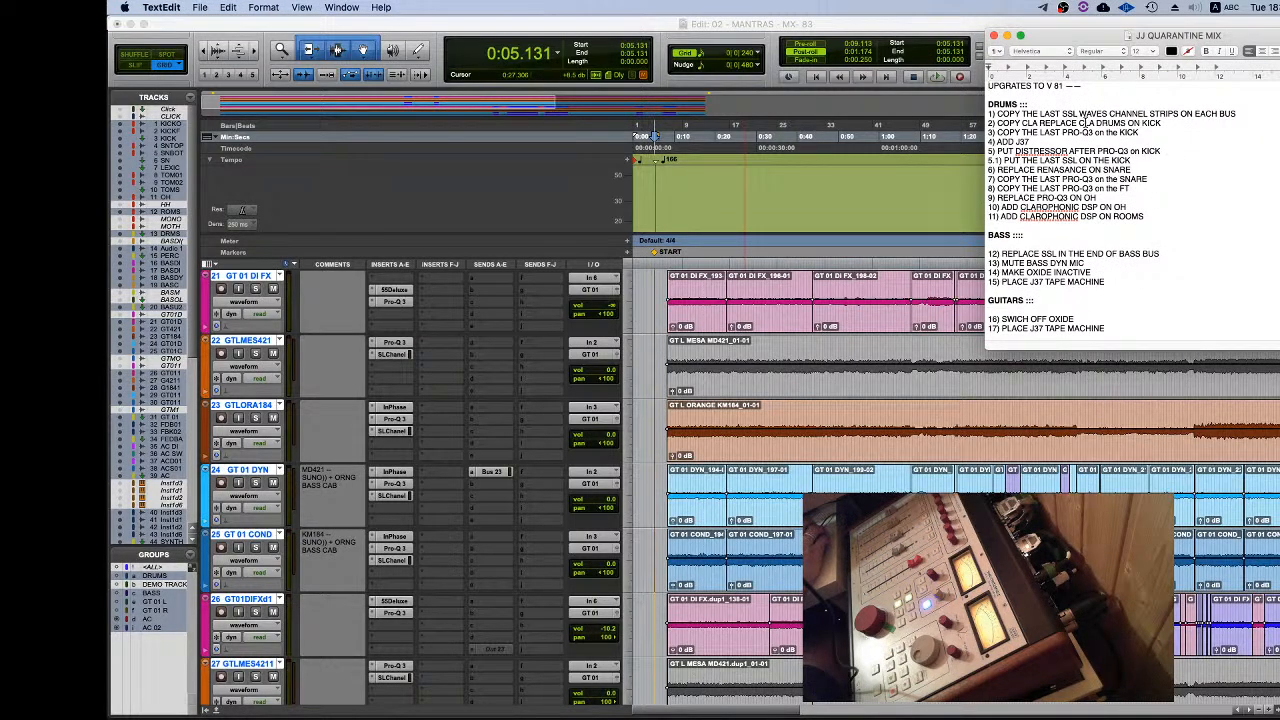
{"action": "triple_click", "coordinate": [1086, 123]}
{"action": "left_click", "coordinate": [1047, 103]}
{"action": "left_click", "coordinate": [1061, 86]}
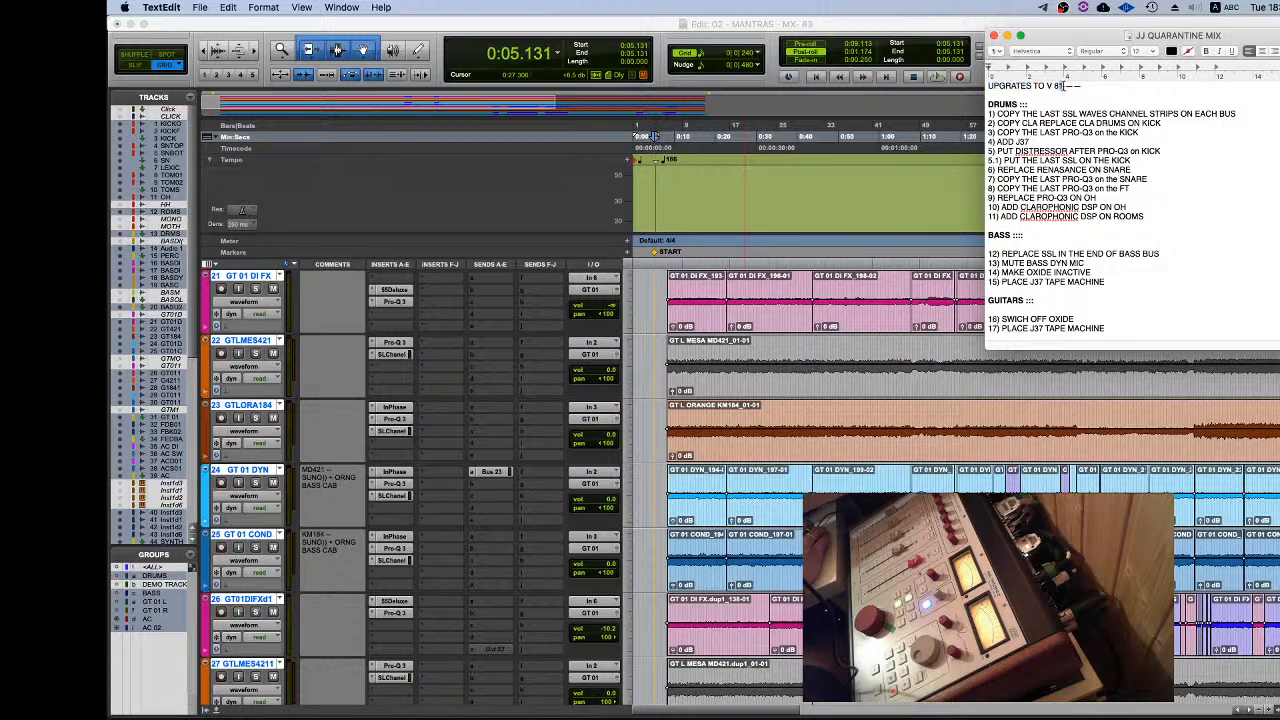
Step: Review the upgrade checklist in the note from the DRUMS heading through the vocal sections, and highlight the DRUMS heading
{"action": "scroll", "coordinate": [1055, 180], "scroll_direction": "up", "scroll_amount": 15}
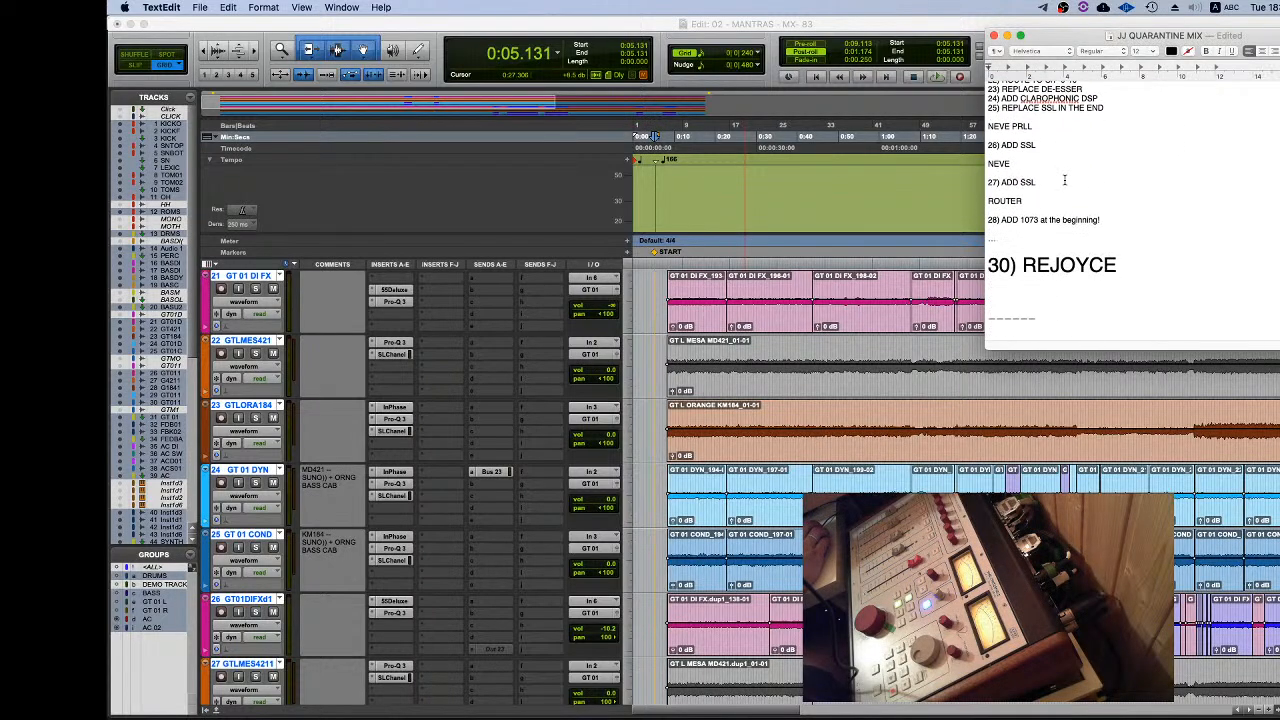
{"action": "scroll", "coordinate": [1055, 180], "scroll_direction": "down", "scroll_amount": 15}
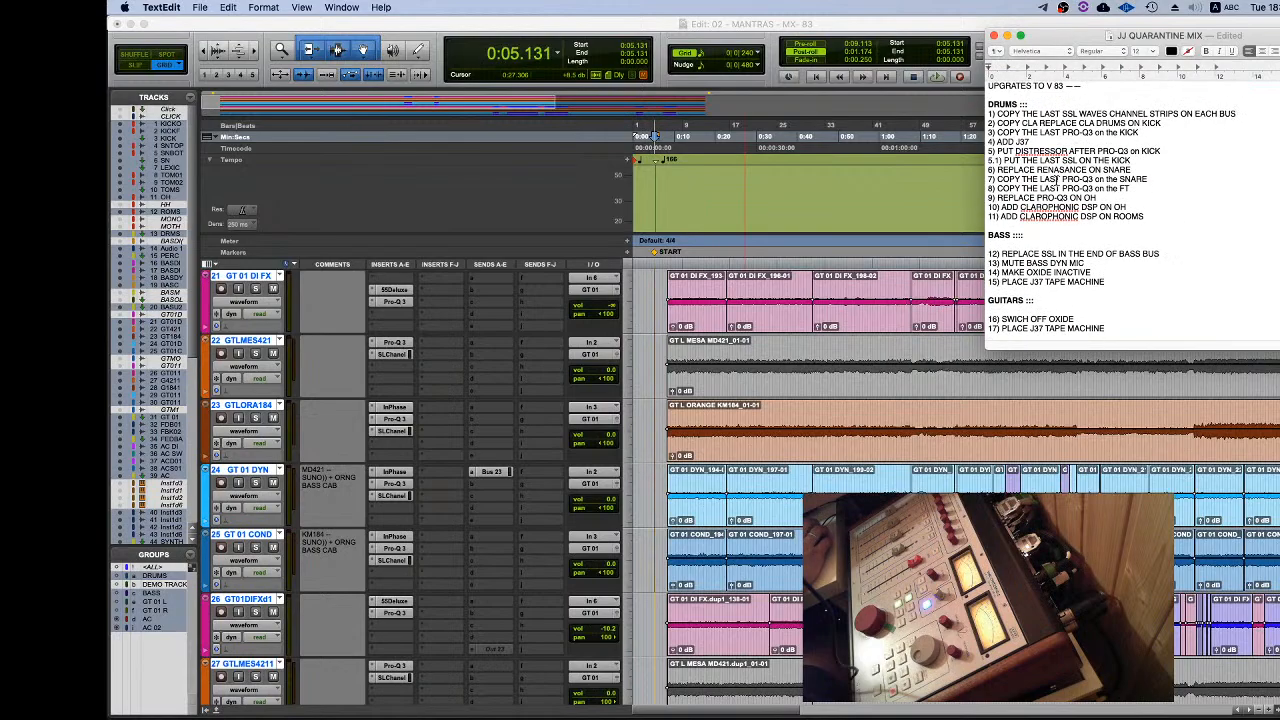
{"action": "scroll", "coordinate": [1048, 177], "scroll_direction": "up", "scroll_amount": 15}
{"action": "scroll", "coordinate": [1046, 182], "scroll_direction": "down", "scroll_amount": 8}
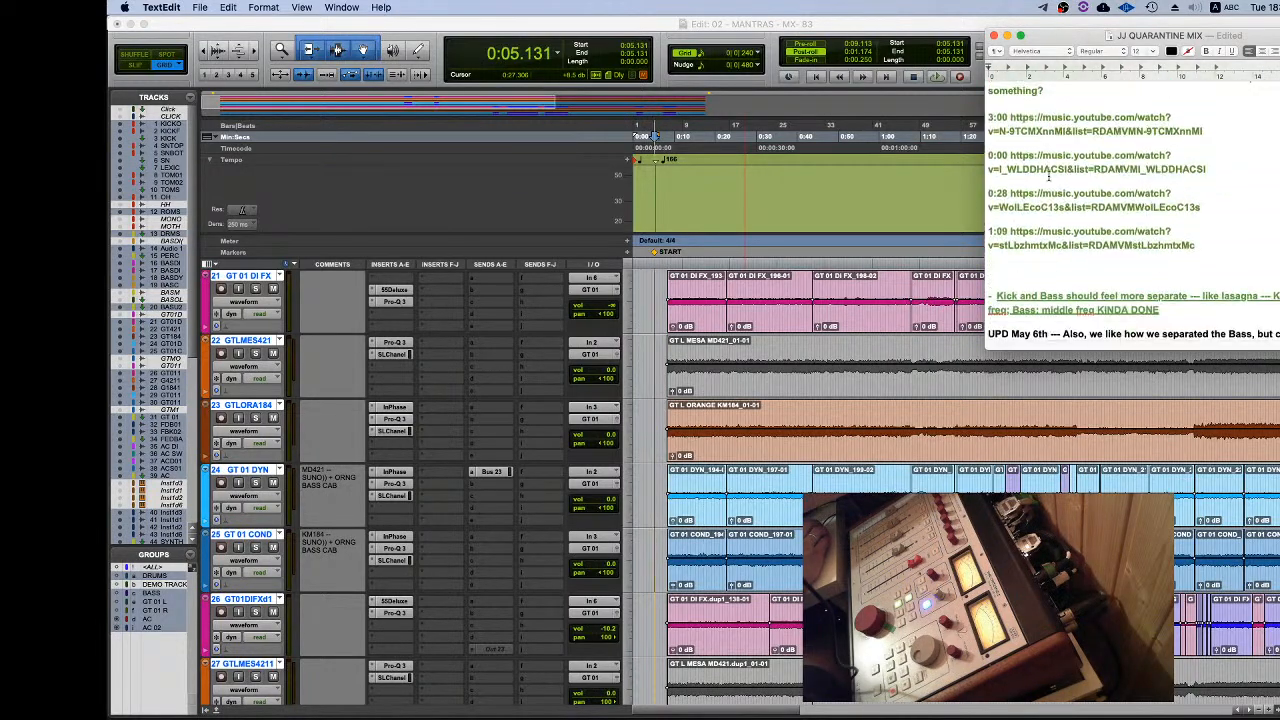
{"action": "scroll", "coordinate": [1044, 185], "scroll_direction": "up", "scroll_amount": 10}
{"action": "scroll", "coordinate": [1044, 186], "scroll_direction": "down", "scroll_amount": 15}
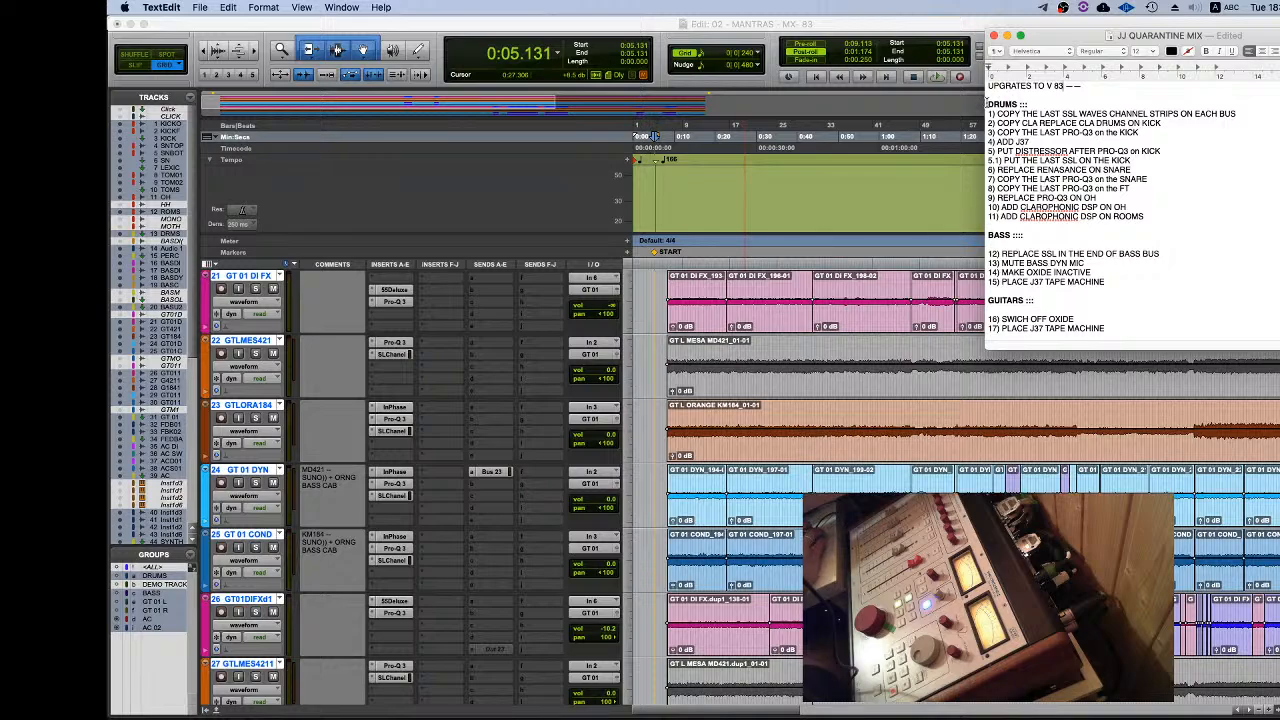
{"action": "left_click_drag", "start_coordinate": [988, 104], "coordinate": [1083, 264]}
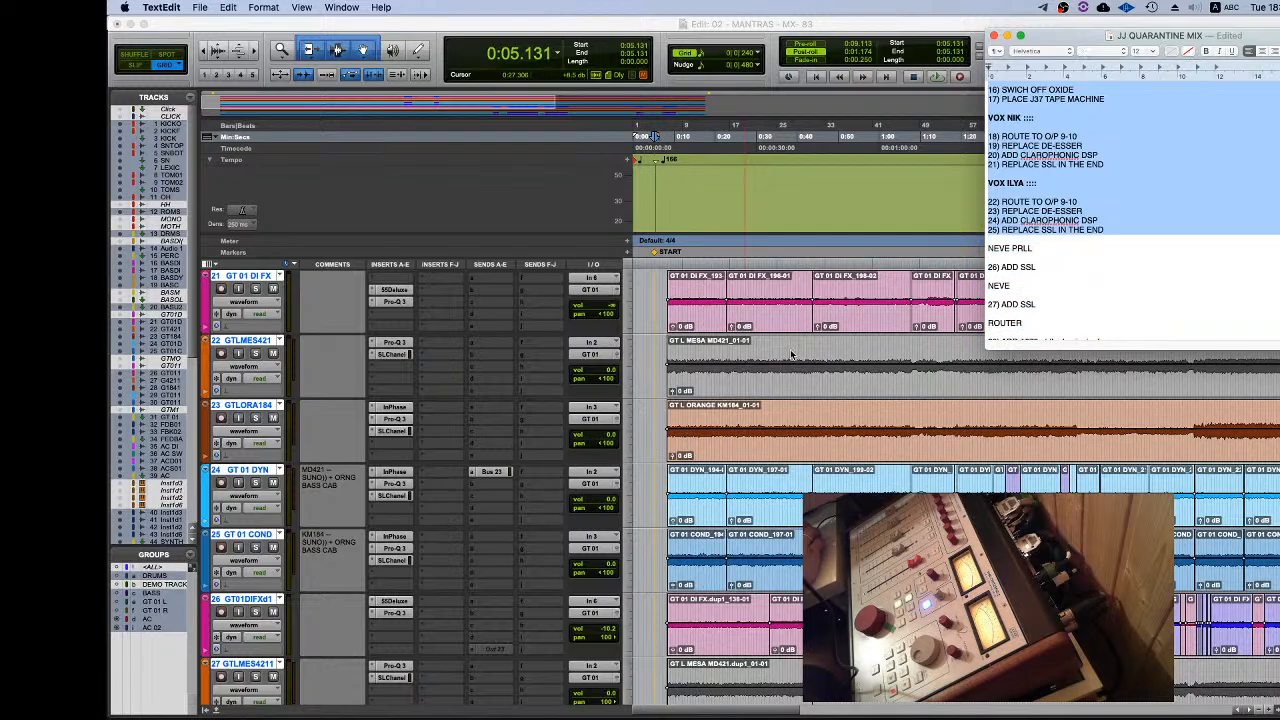
{"action": "scroll", "coordinate": [736, 296], "scroll_direction": "up", "scroll_amount": 1}
{"action": "scroll", "coordinate": [1177, 124], "scroll_direction": "up", "scroll_amount": 6}
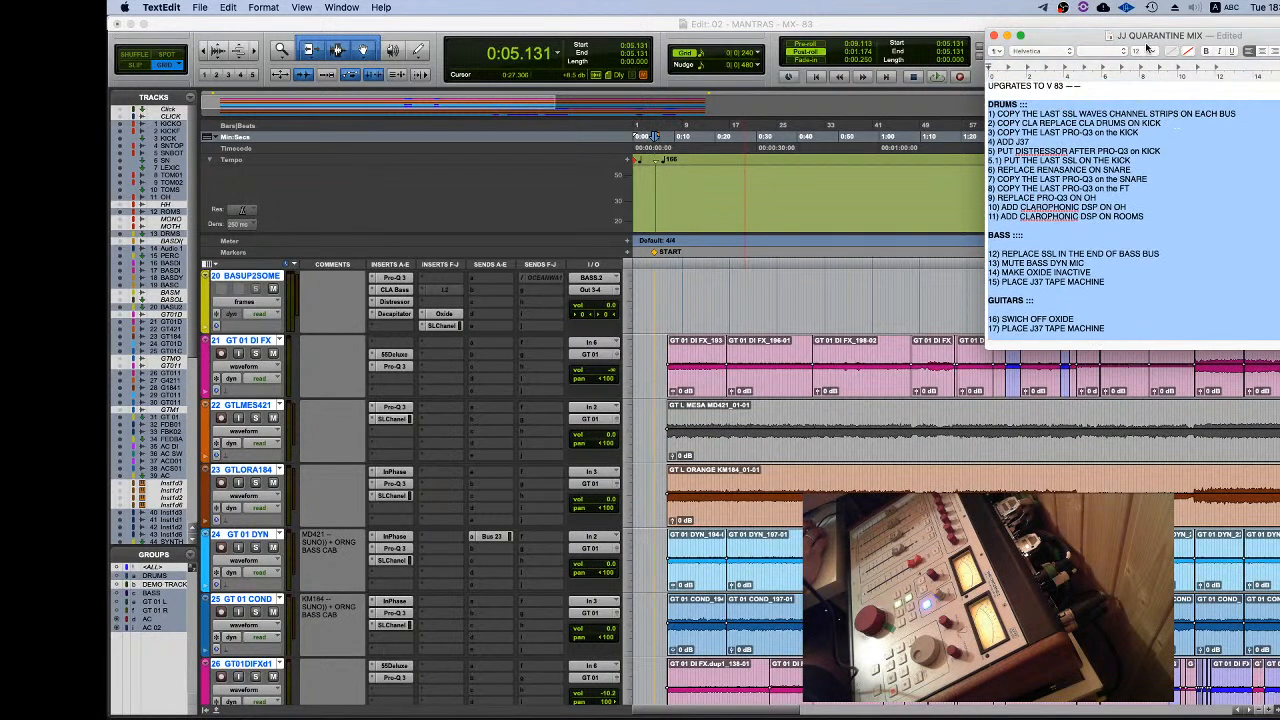
{"action": "triple_click", "coordinate": [1110, 104]}
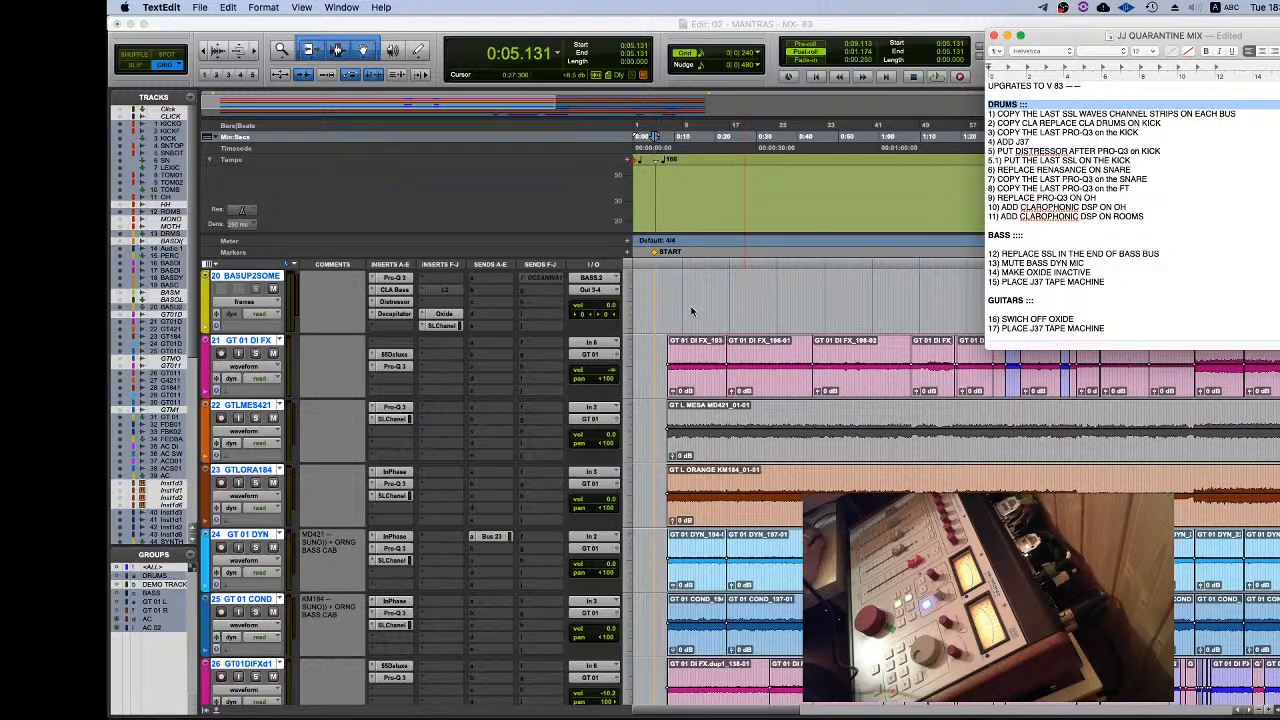
Step: Examine the session's tracks and inserts in Pro Tools, from the drums, bass and guitars to the vocals, buses and mix prints
{"action": "scroll", "coordinate": [680, 340], "scroll_direction": "up", "scroll_amount": 10}
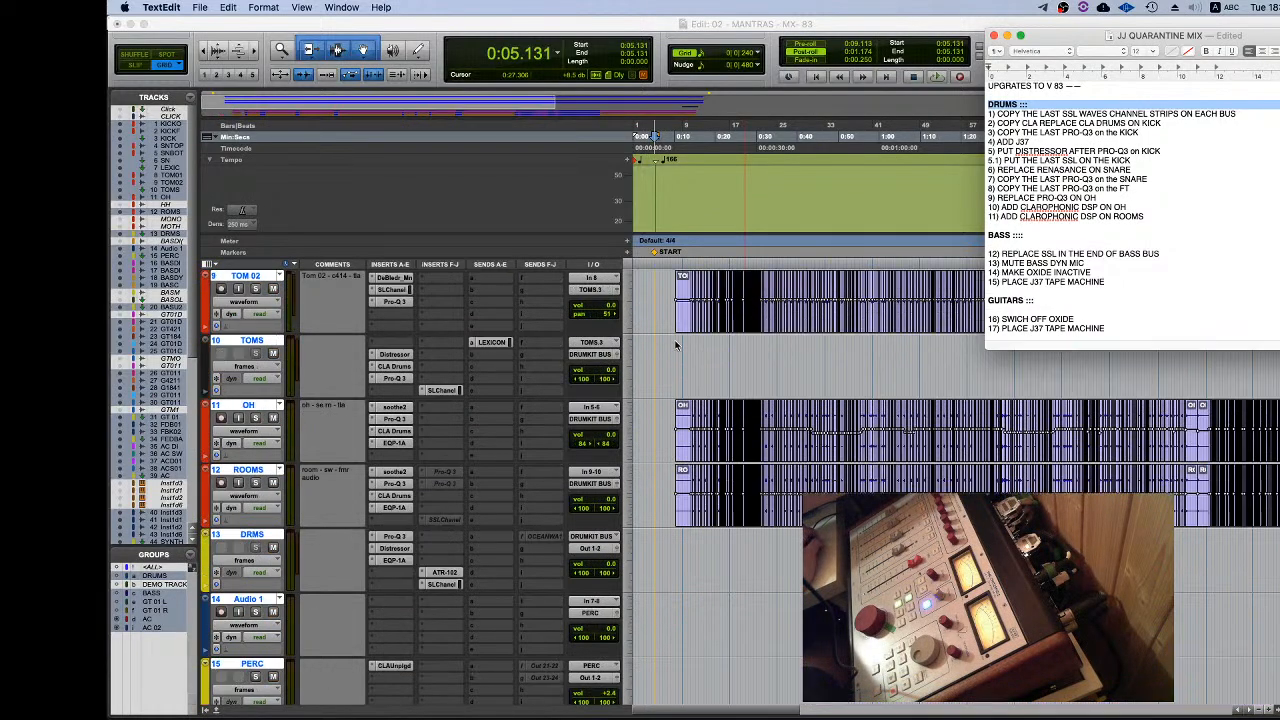
{"action": "scroll", "coordinate": [680, 343], "scroll_direction": "up", "scroll_amount": 2}
{"action": "scroll", "coordinate": [665, 315], "scroll_direction": "down", "scroll_amount": 10}
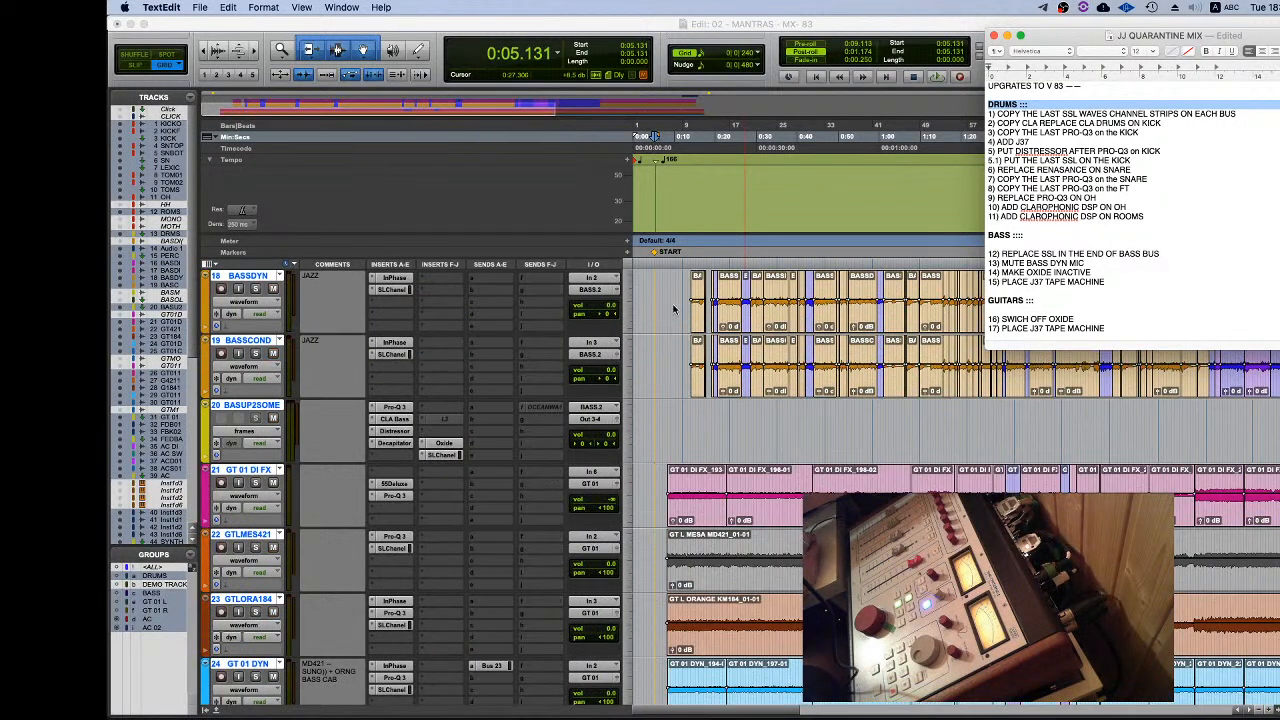
{"action": "scroll", "coordinate": [731, 286], "scroll_direction": "down", "scroll_amount": 12}
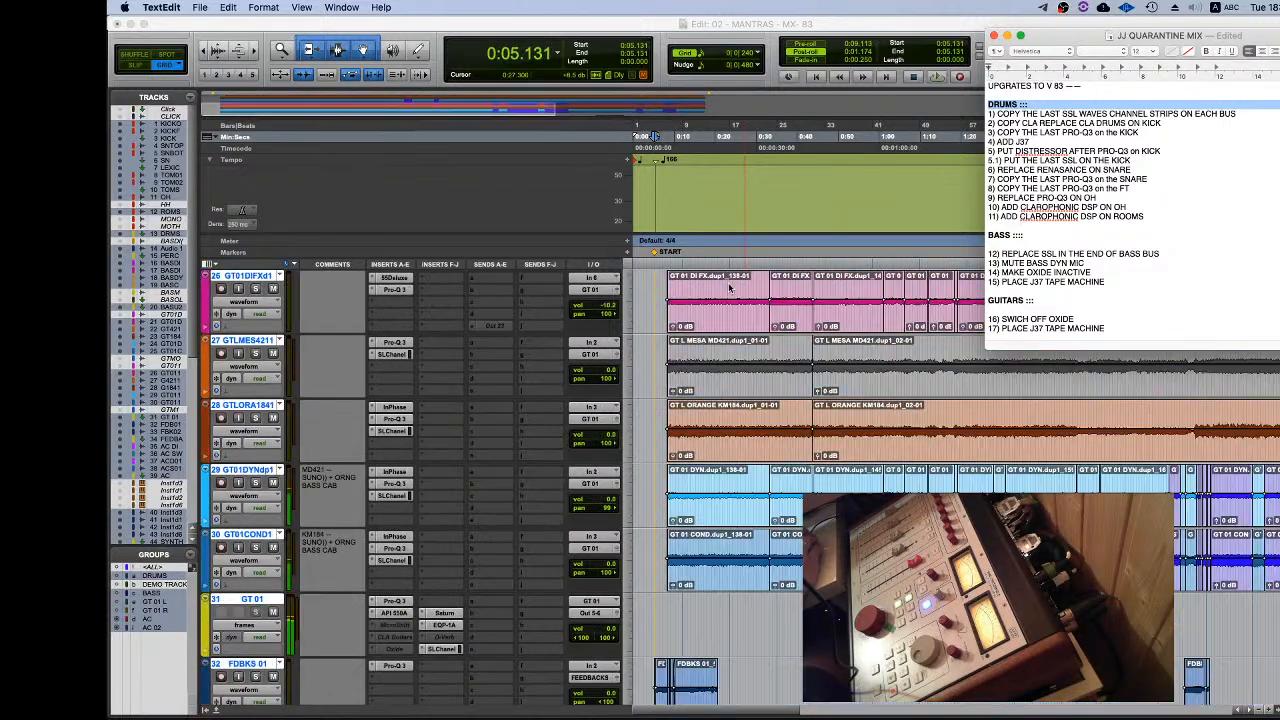
{"action": "scroll", "coordinate": [727, 290], "scroll_direction": "down", "scroll_amount": 12}
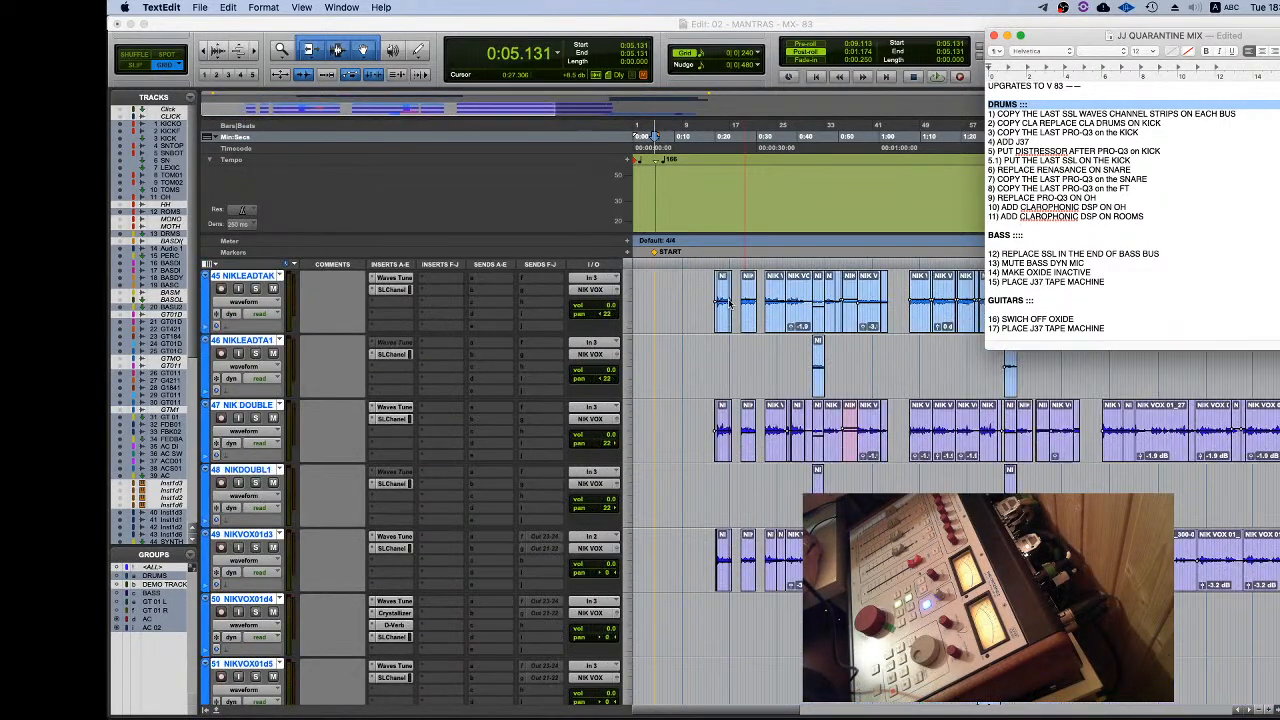
{"action": "scroll", "coordinate": [729, 303], "scroll_direction": "down", "scroll_amount": 4}
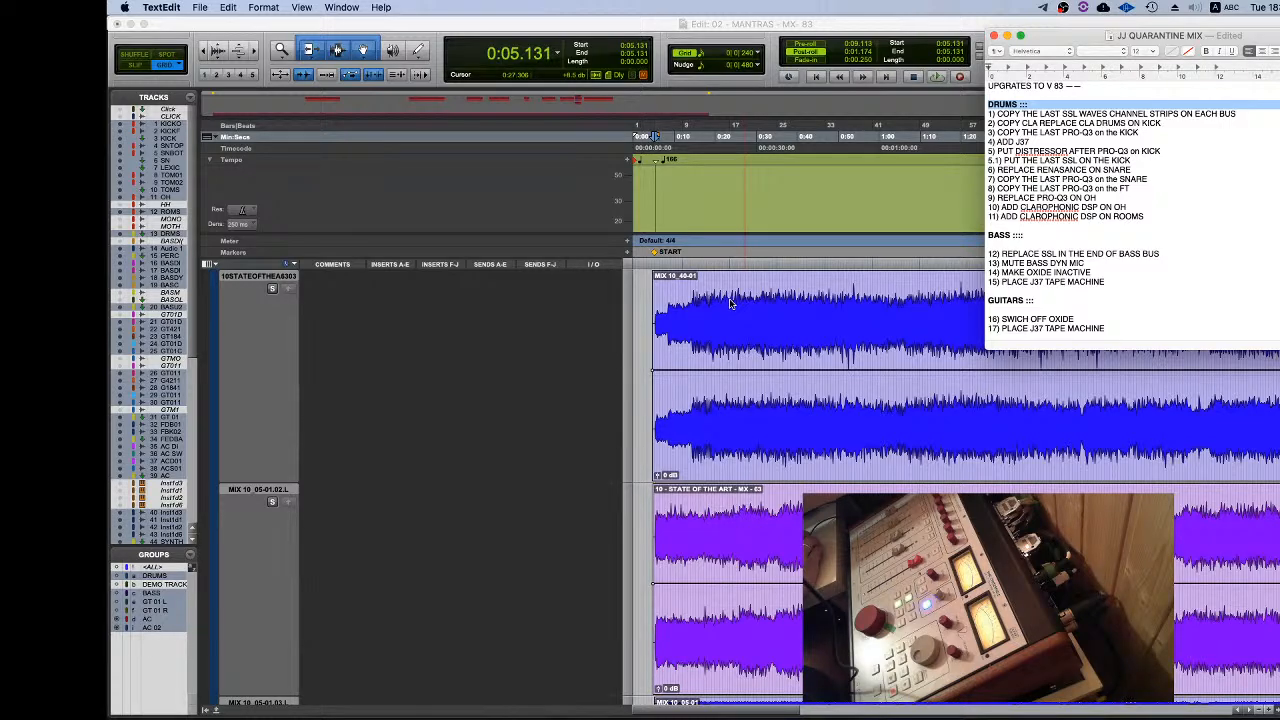
{"action": "scroll", "coordinate": [709, 297], "scroll_direction": "up", "scroll_amount": 5}
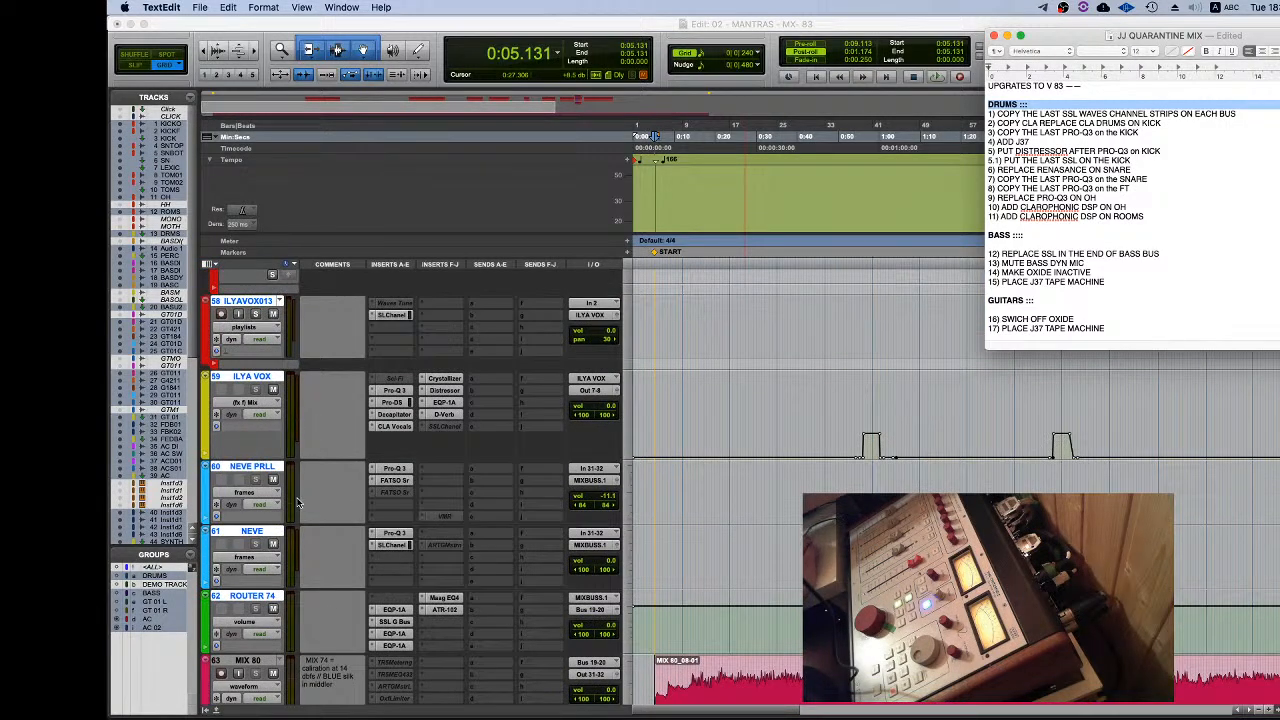
{"action": "left_click", "coordinate": [238, 672]}
{"action": "left_click", "coordinate": [241, 672]}
{"action": "scroll", "coordinate": [693, 490], "scroll_direction": "down", "scroll_amount": 4}
{"action": "scroll", "coordinate": [693, 490], "scroll_direction": "up", "scroll_amount": 15}
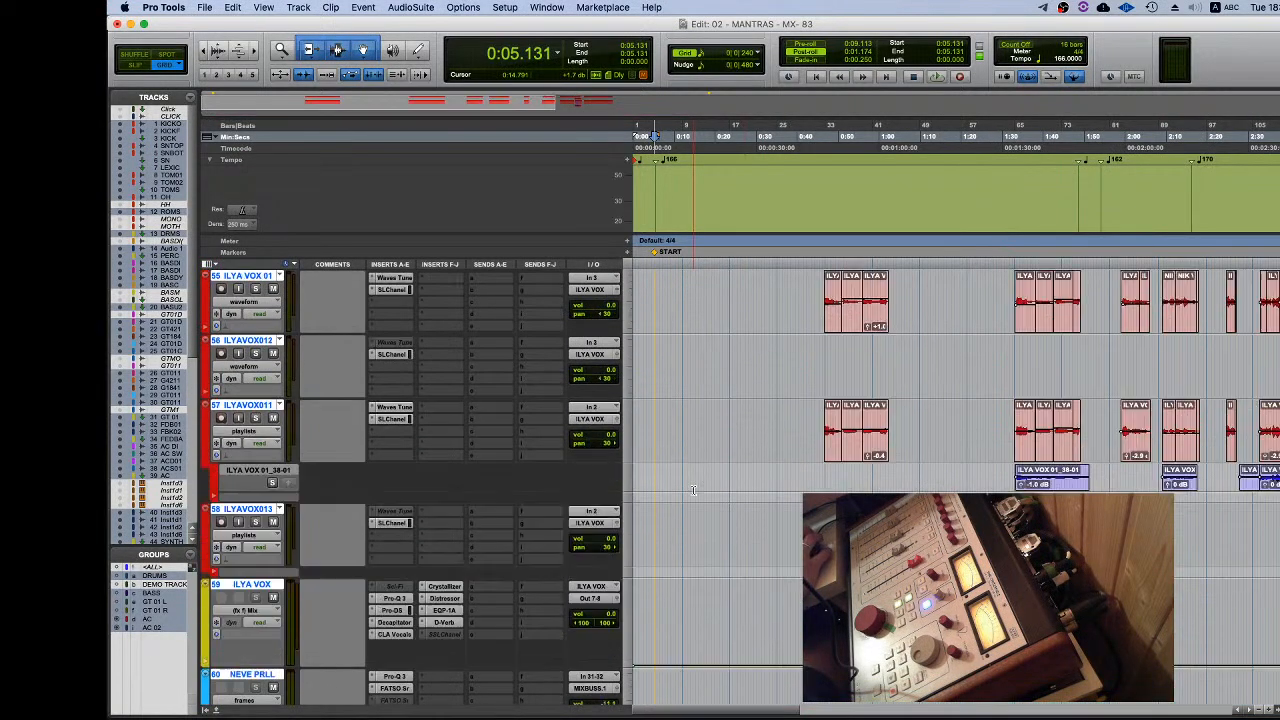
{"action": "scroll", "coordinate": [693, 490], "scroll_direction": "up", "scroll_amount": 9}
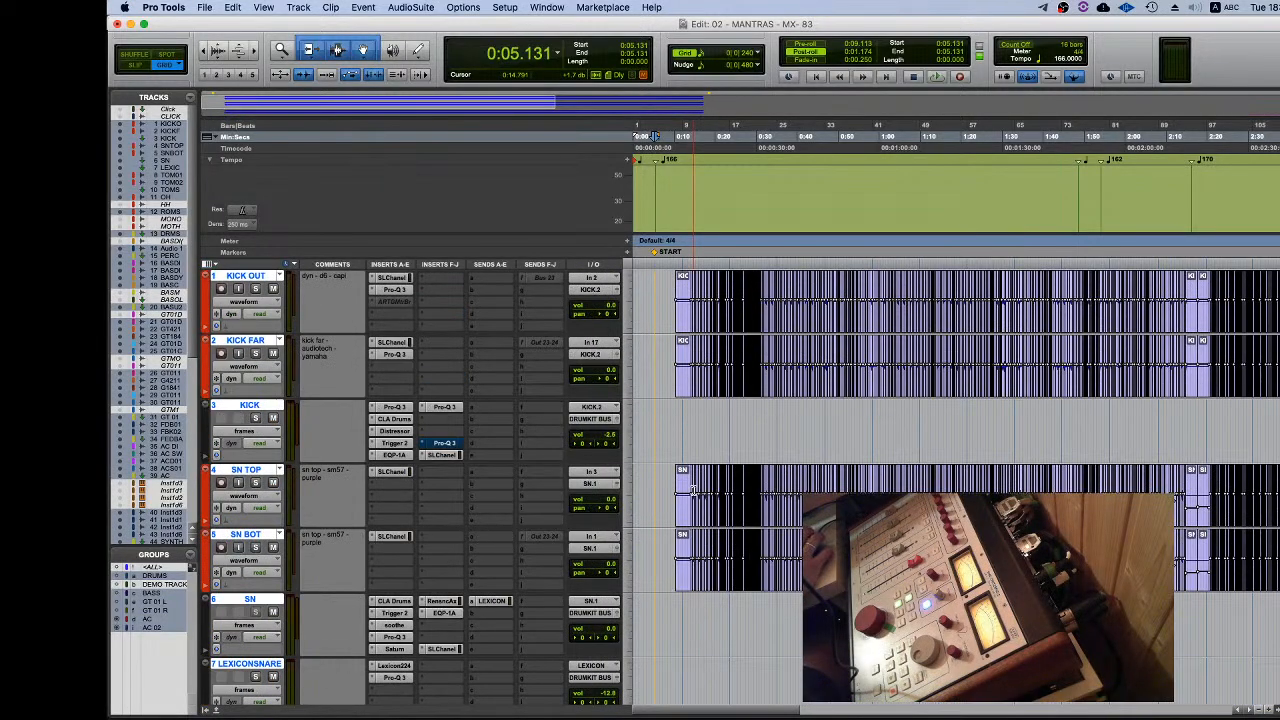
Step: Place the playback cursor at 0:13.207 on the KICK OUT track and select only the KICK bus track
{"action": "left_click", "coordinate": [686, 270]}
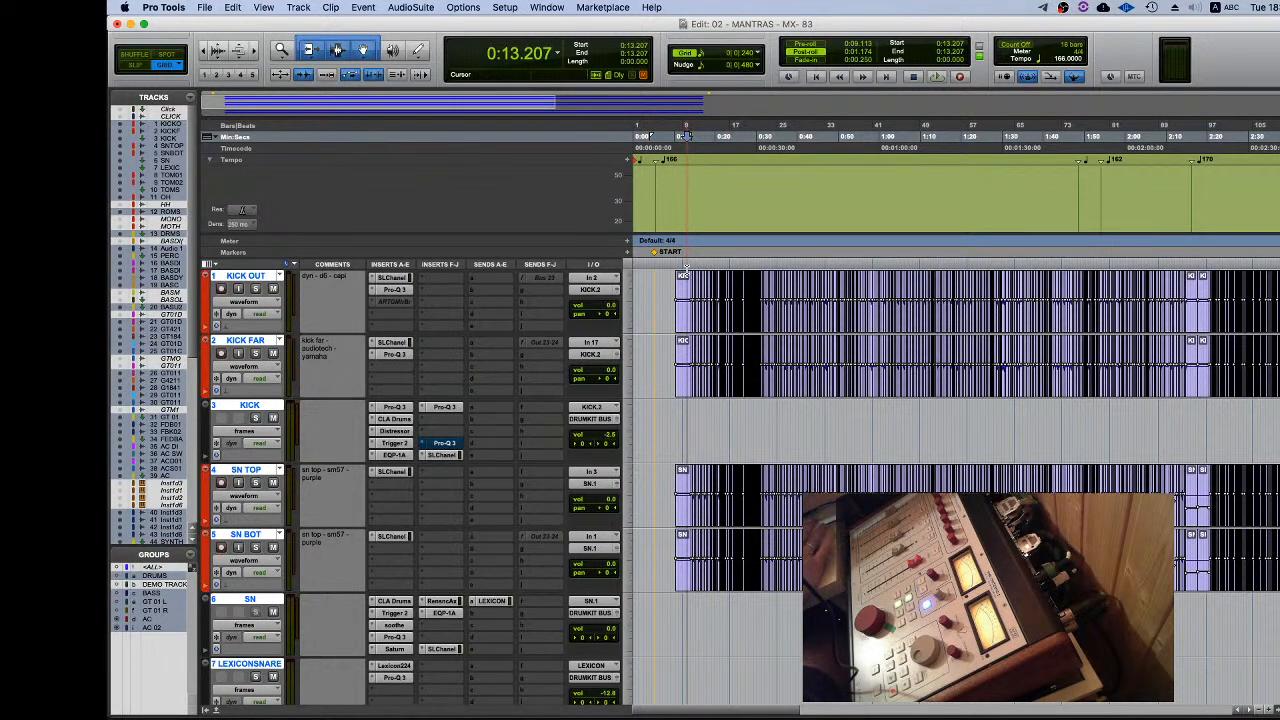
{"action": "left_click", "coordinate": [245, 406]}
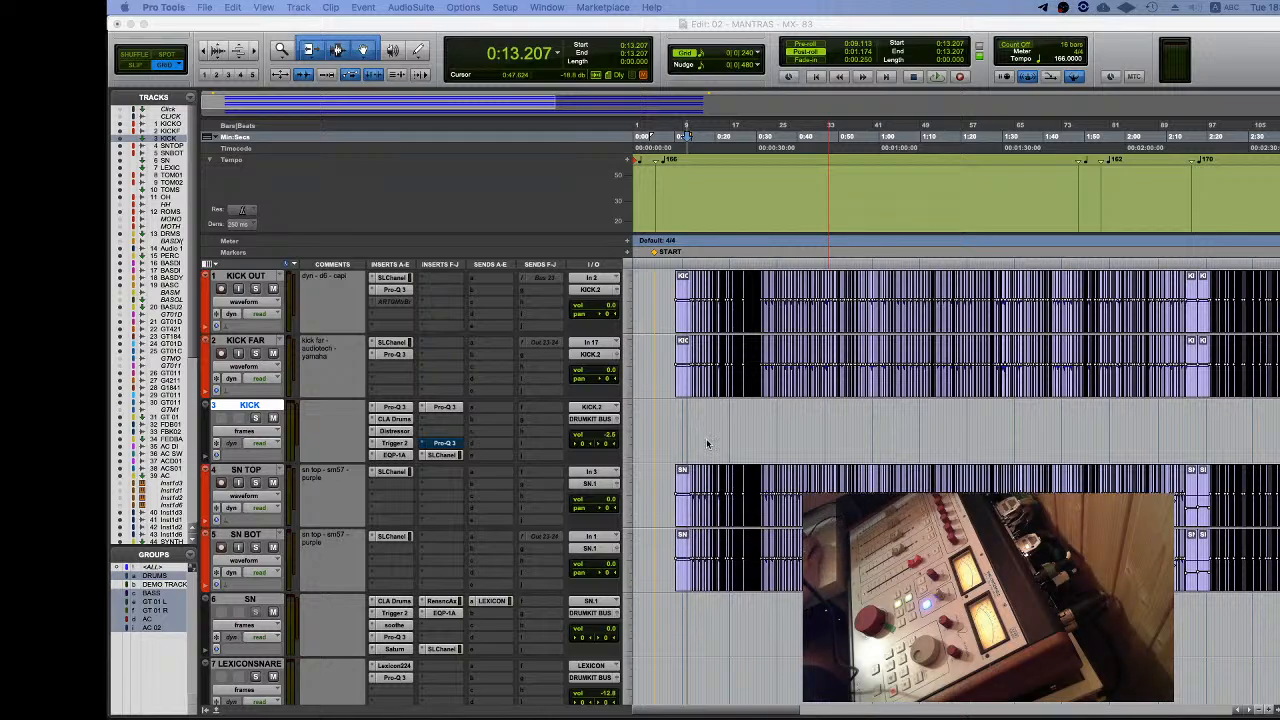
{"action": "left_click", "coordinate": [870, 24]}
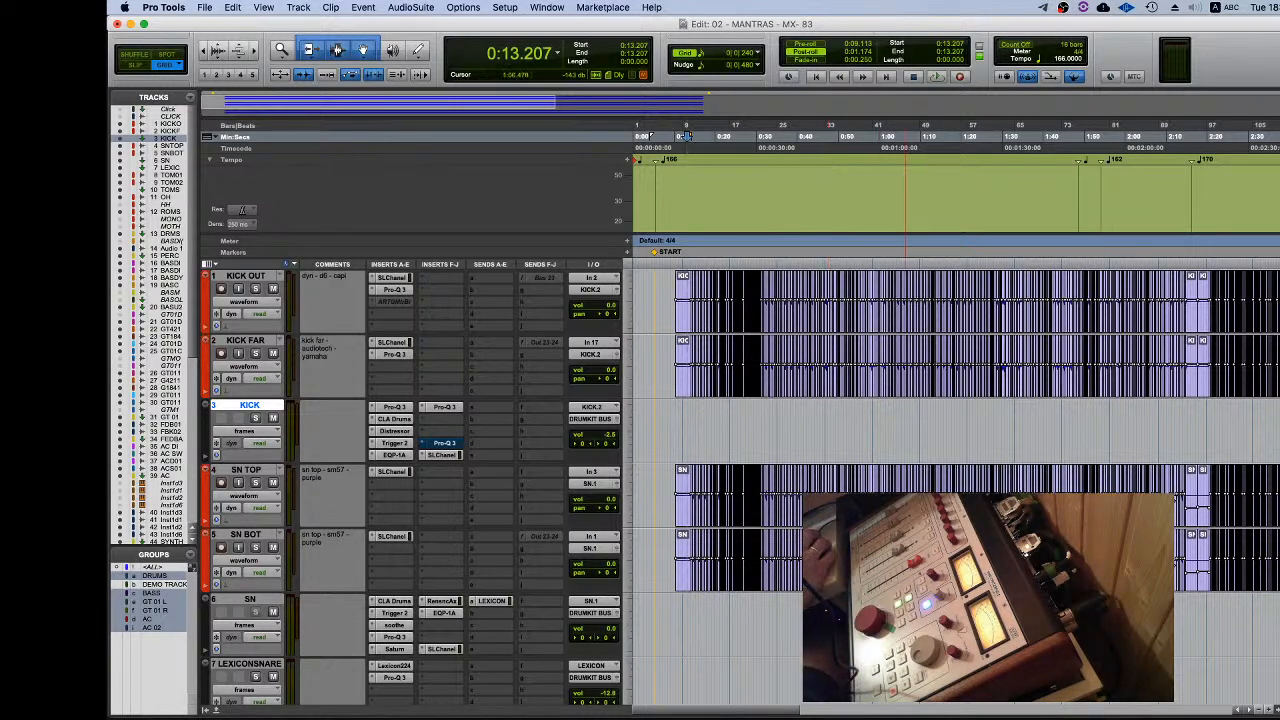
Step: Switch to TextEdit to check the first DRUMS entries of the checklist, and return to the Pro Tools edit window
{"action": "key", "text": "super+Tab"}
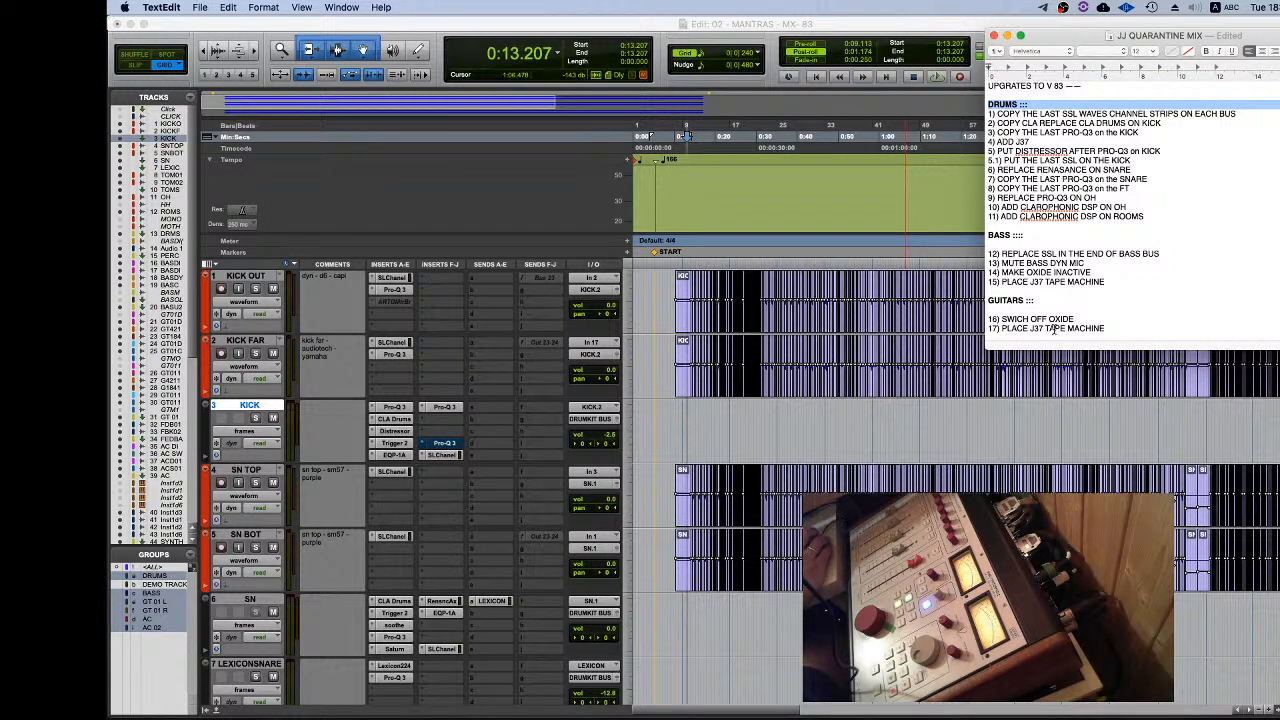
{"action": "triple_click", "coordinate": [1029, 115]}
{"action": "left_click", "coordinate": [1080, 127]}
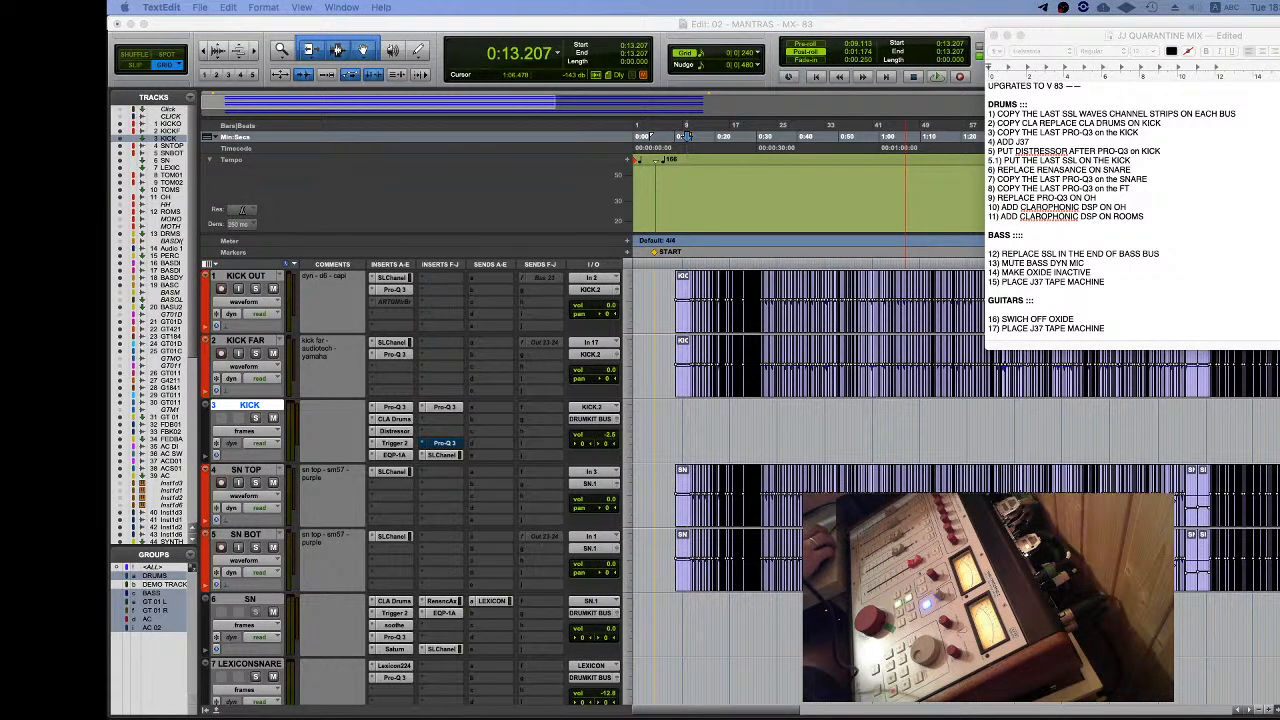
{"action": "left_click", "coordinate": [1058, 42]}
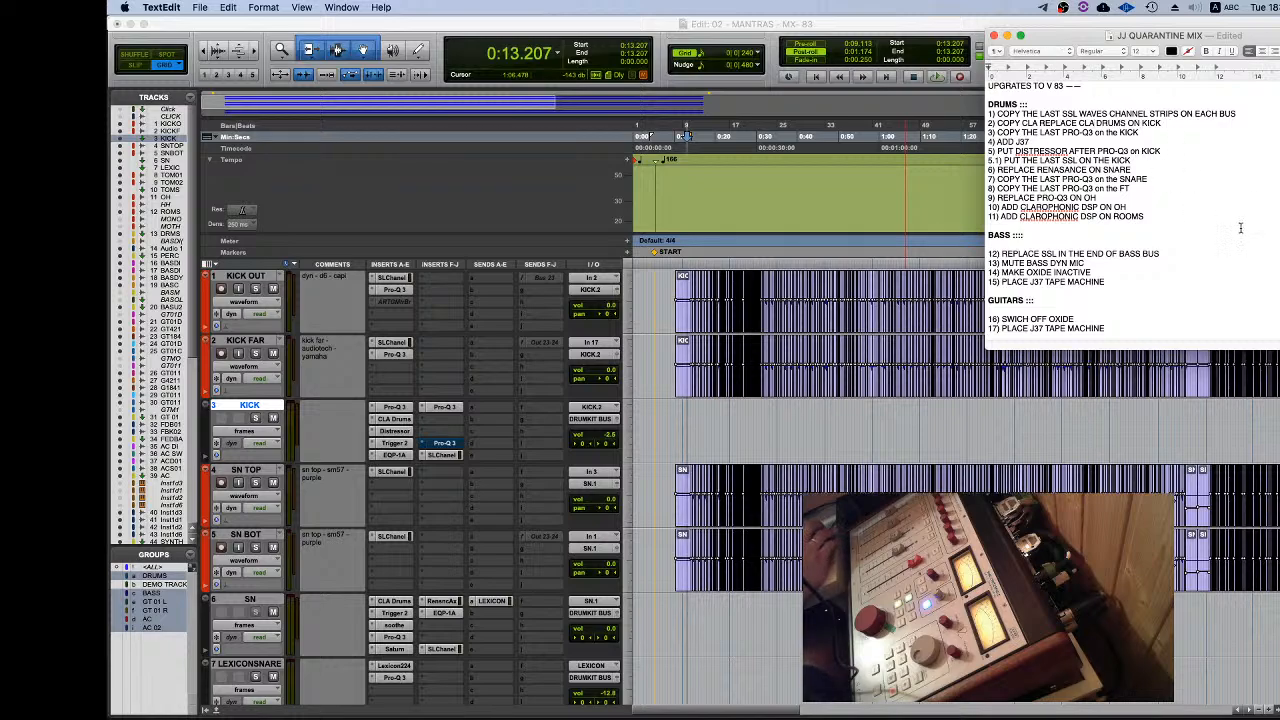
{"action": "left_click", "coordinate": [805, 27]}
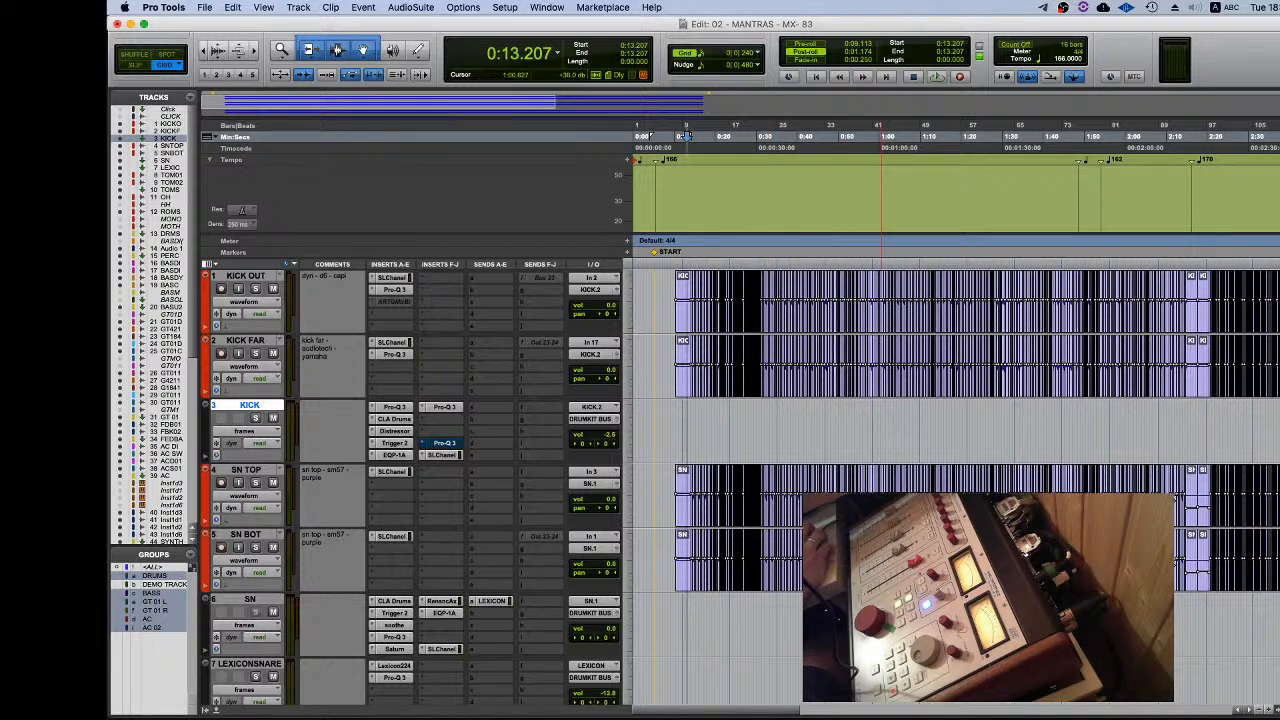
Step: Switch to TextEdit and examine the kick-related DRUMS entries, especially item 1 on SSL Waves channel strips, against the KICK track
{"action": "key", "text": "super+Tab"}
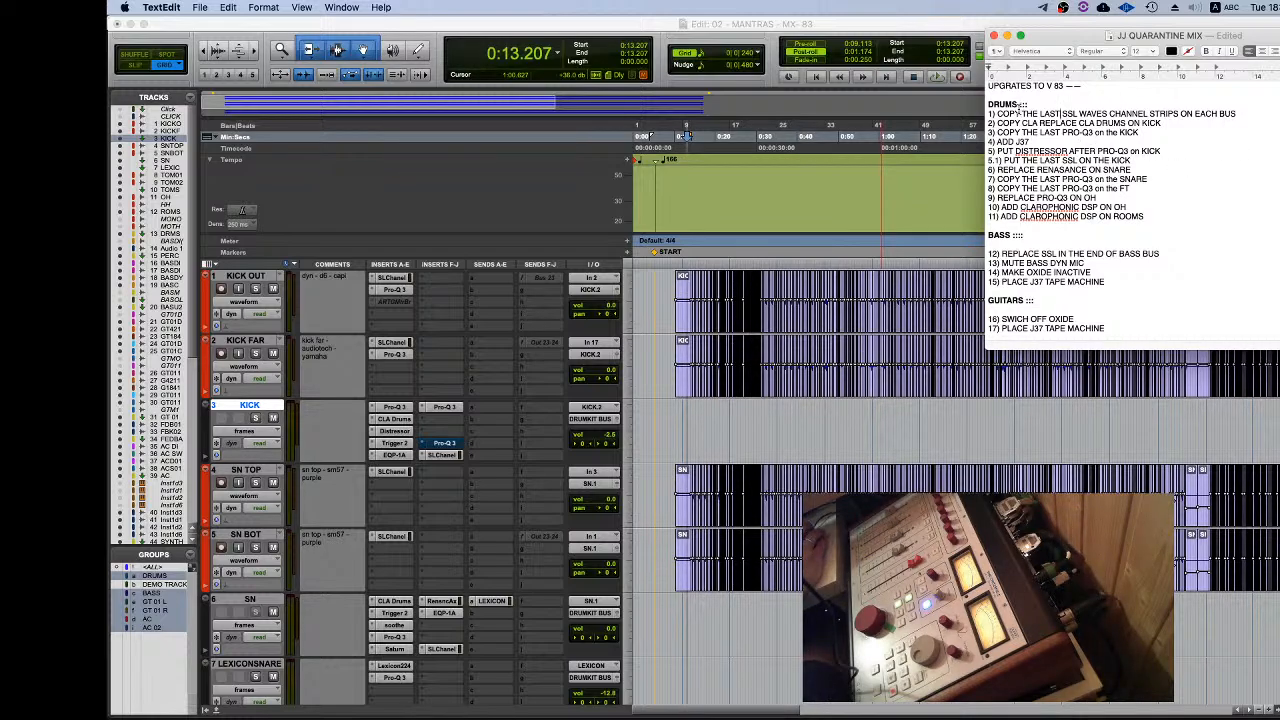
{"action": "triple_click", "coordinate": [1008, 113]}
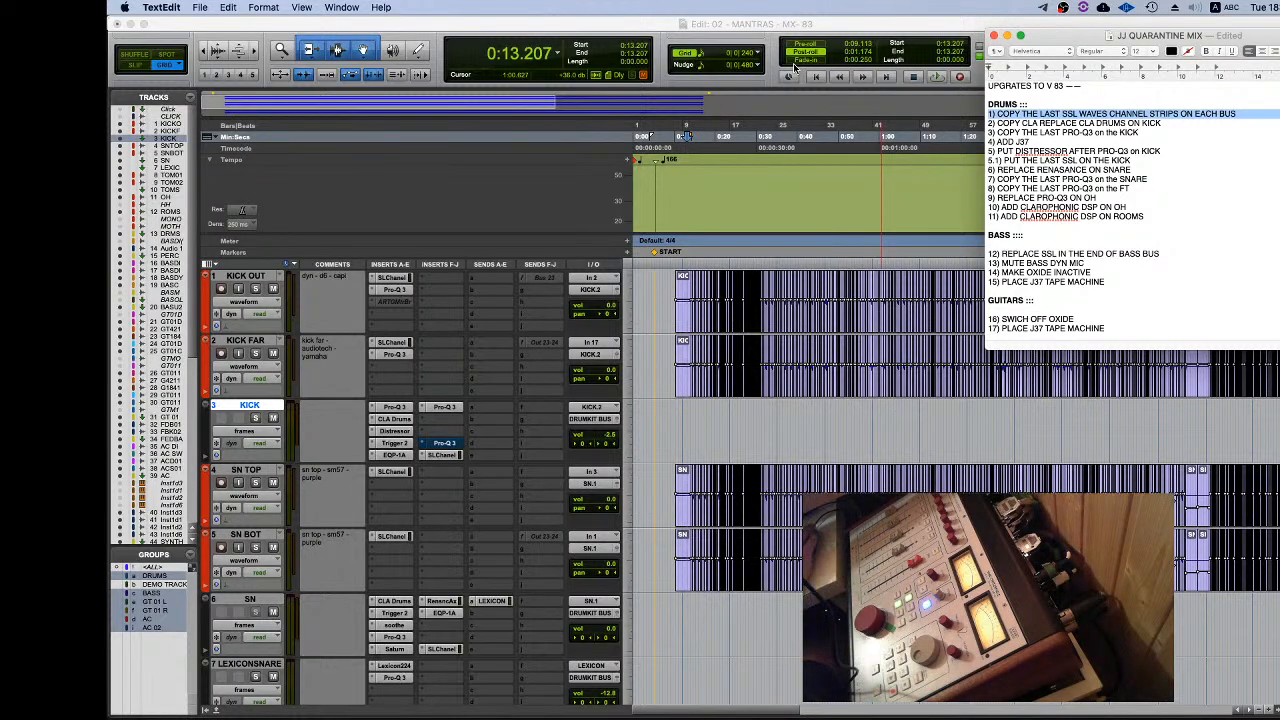
{"action": "left_click", "coordinate": [1136, 131]}
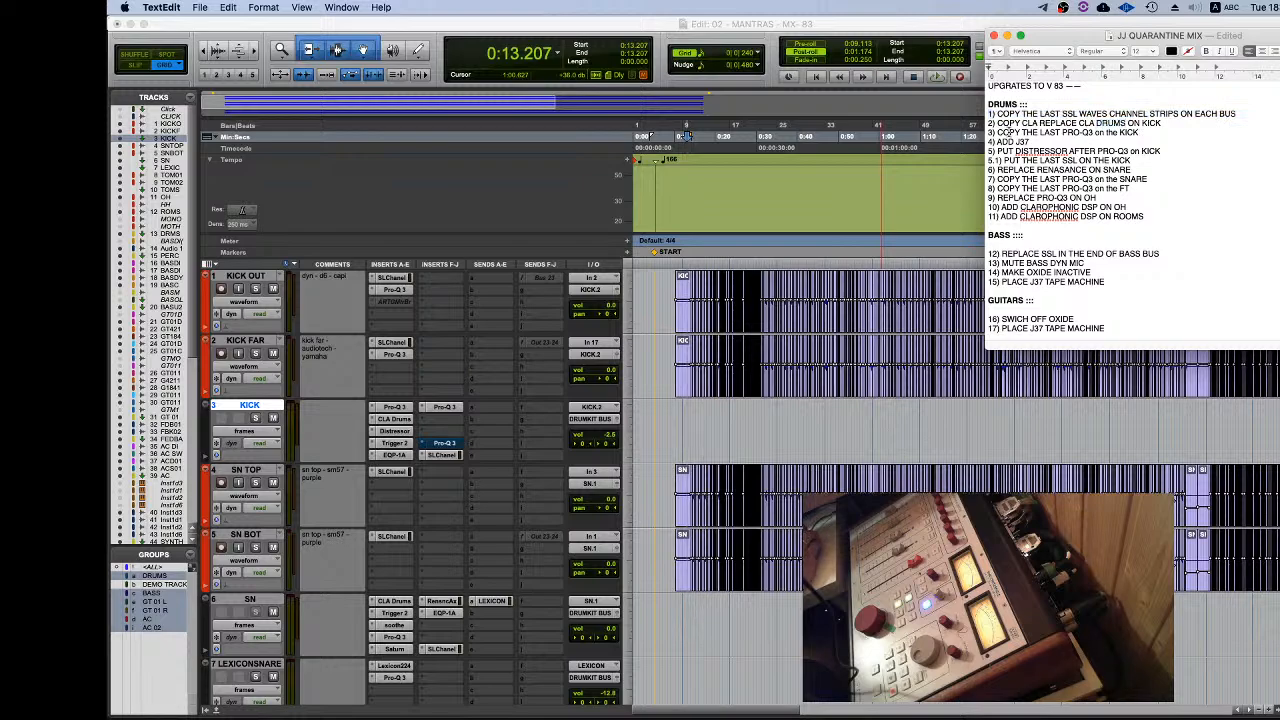
{"action": "triple_click", "coordinate": [1006, 133]}
{"action": "triple_click", "coordinate": [1008, 150]}
{"action": "left_click", "coordinate": [1022, 114]}
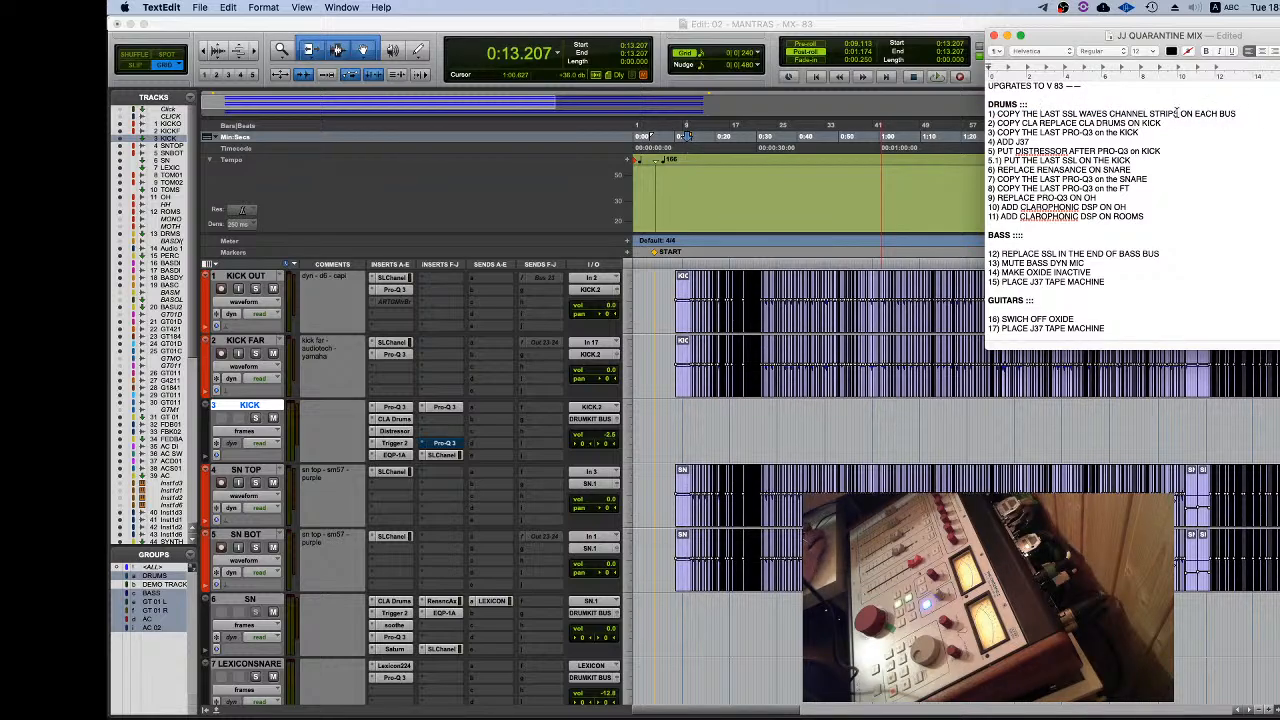
{"action": "triple_click", "coordinate": [1207, 112]}
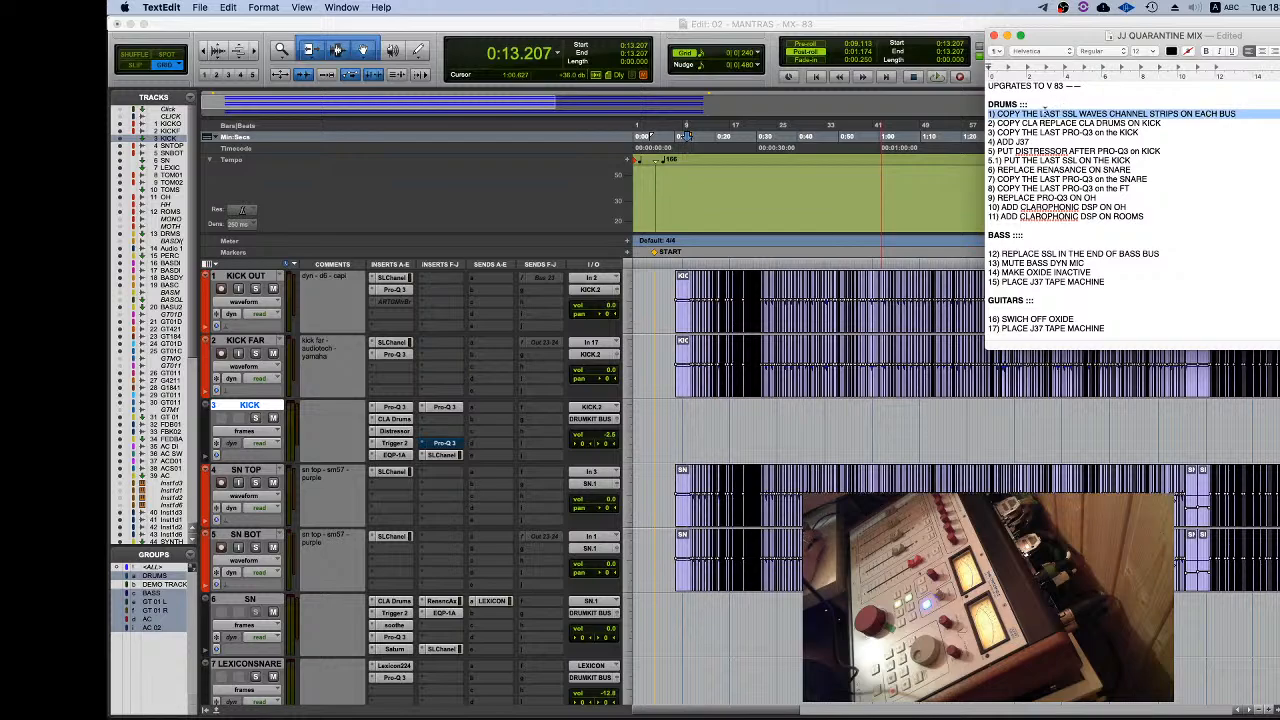
{"action": "left_click", "coordinate": [1044, 112]}
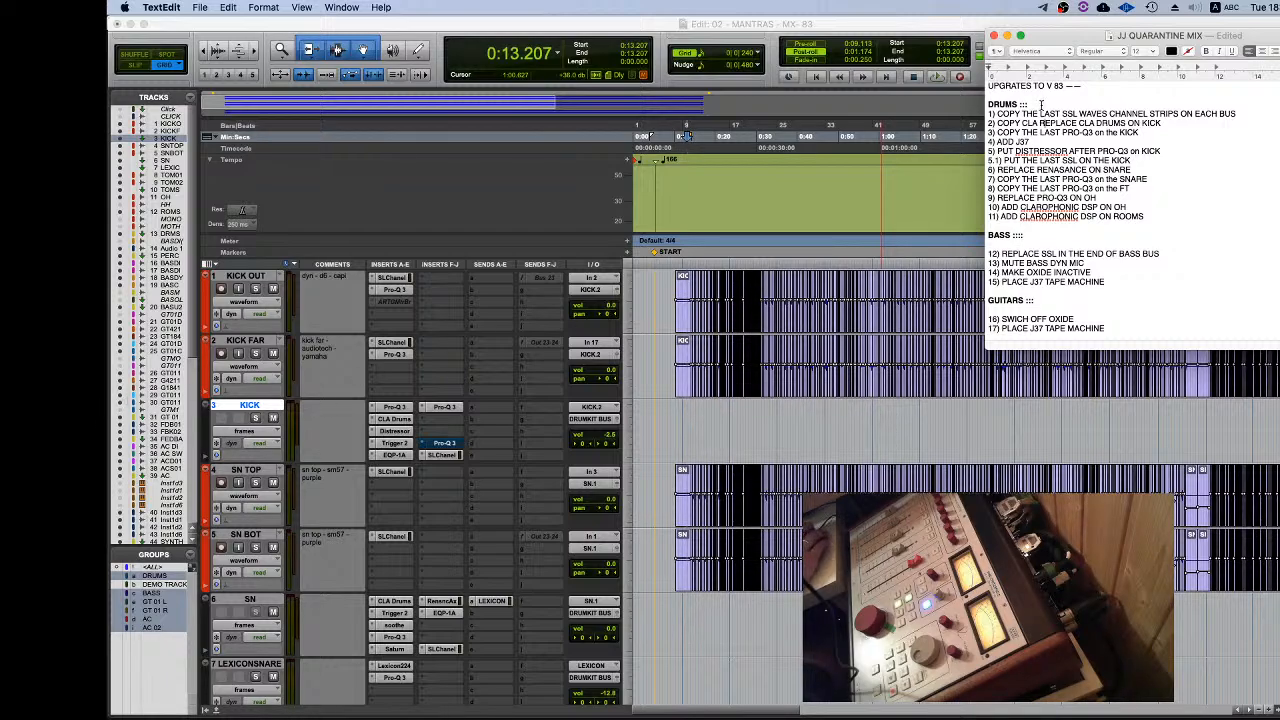
{"action": "double_click", "coordinate": [1042, 114]}
{"action": "triple_click", "coordinate": [1042, 114]}
{"action": "left_click", "coordinate": [1152, 114]}
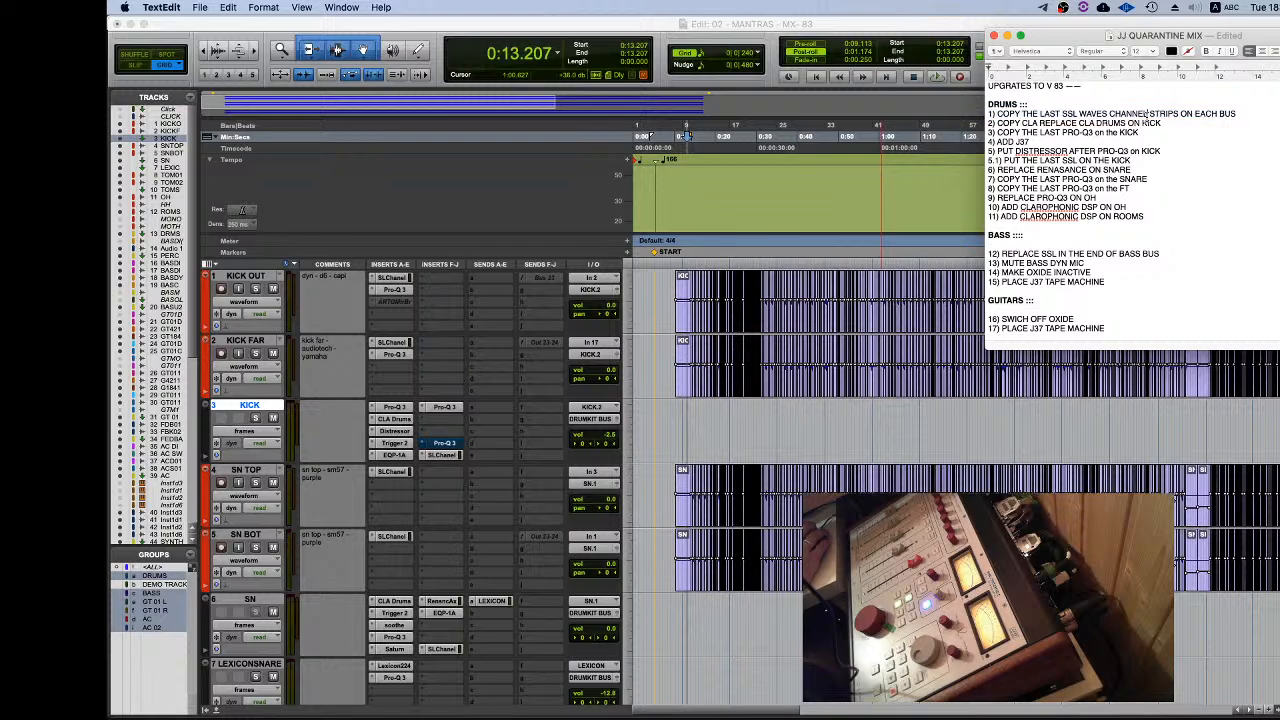
{"action": "left_click", "coordinate": [264, 406]}
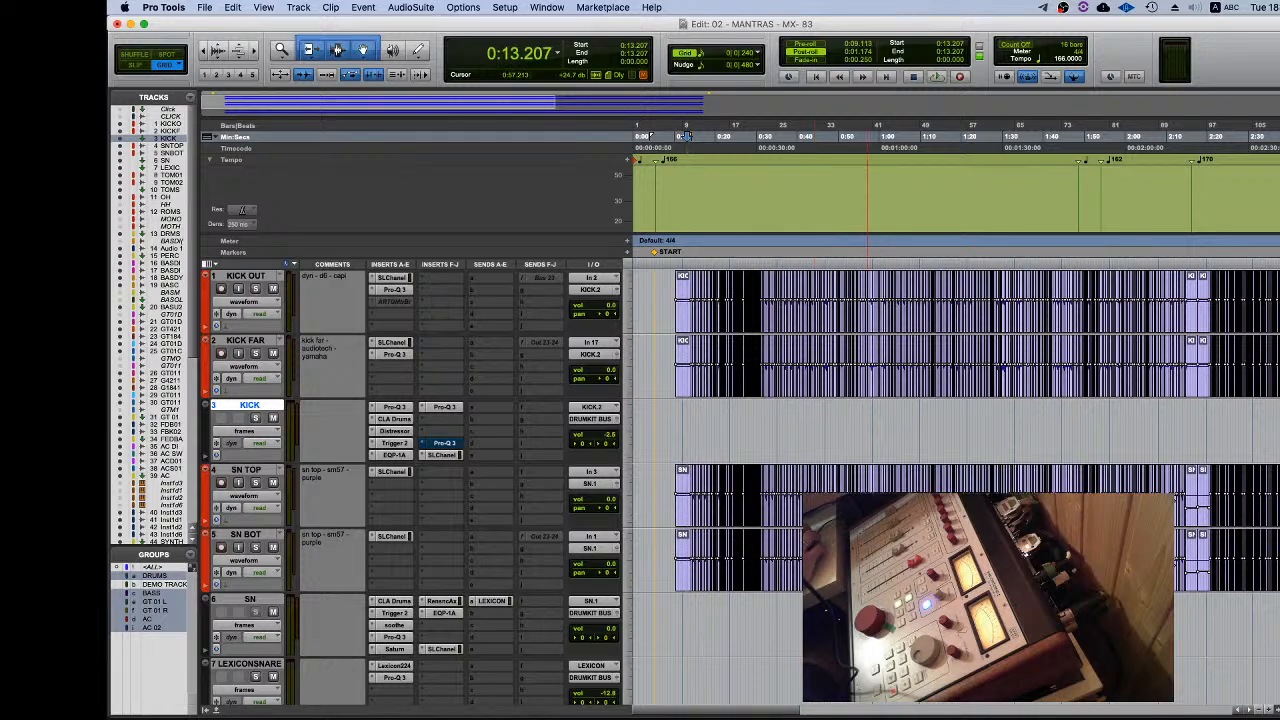
{"action": "key", "text": "super+Tab"}
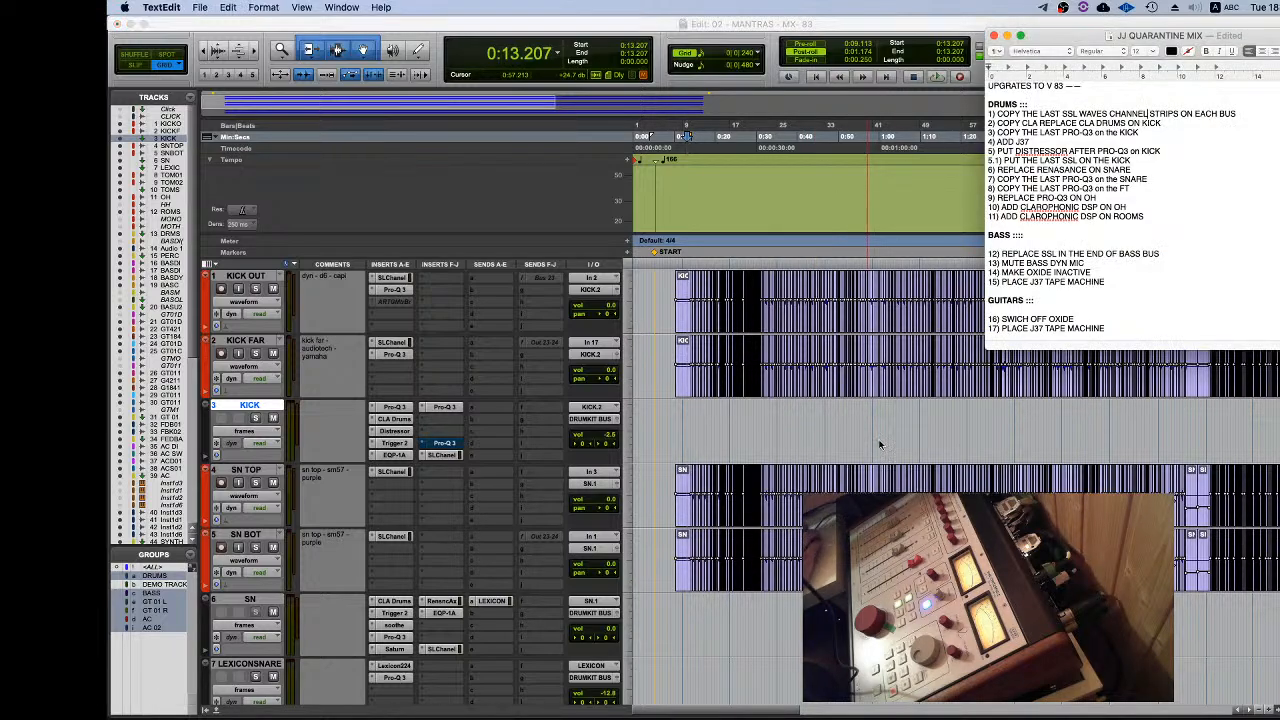
Step: Switch to Pro Tools, look over the drum tracks from KICK to the drum bus, and select the DRMS track
{"action": "left_click", "coordinate": [250, 412]}
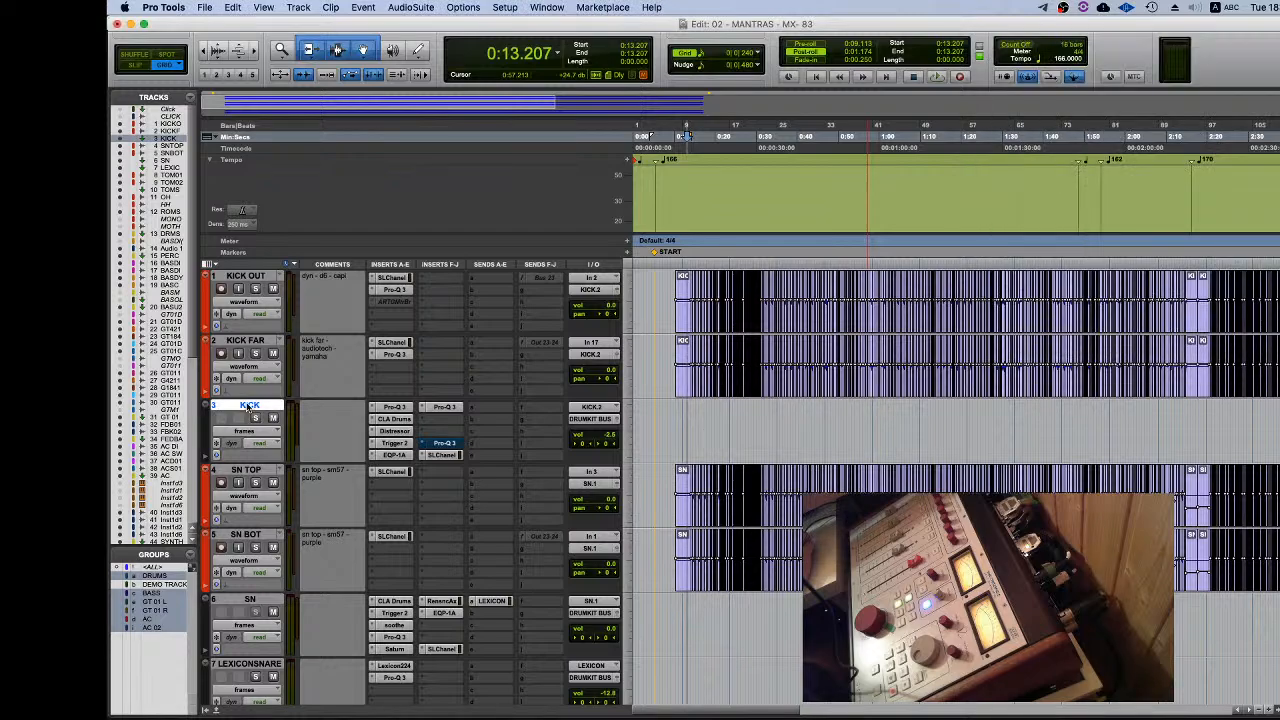
{"action": "scroll", "coordinate": [362, 390], "scroll_direction": "down", "scroll_amount": 2}
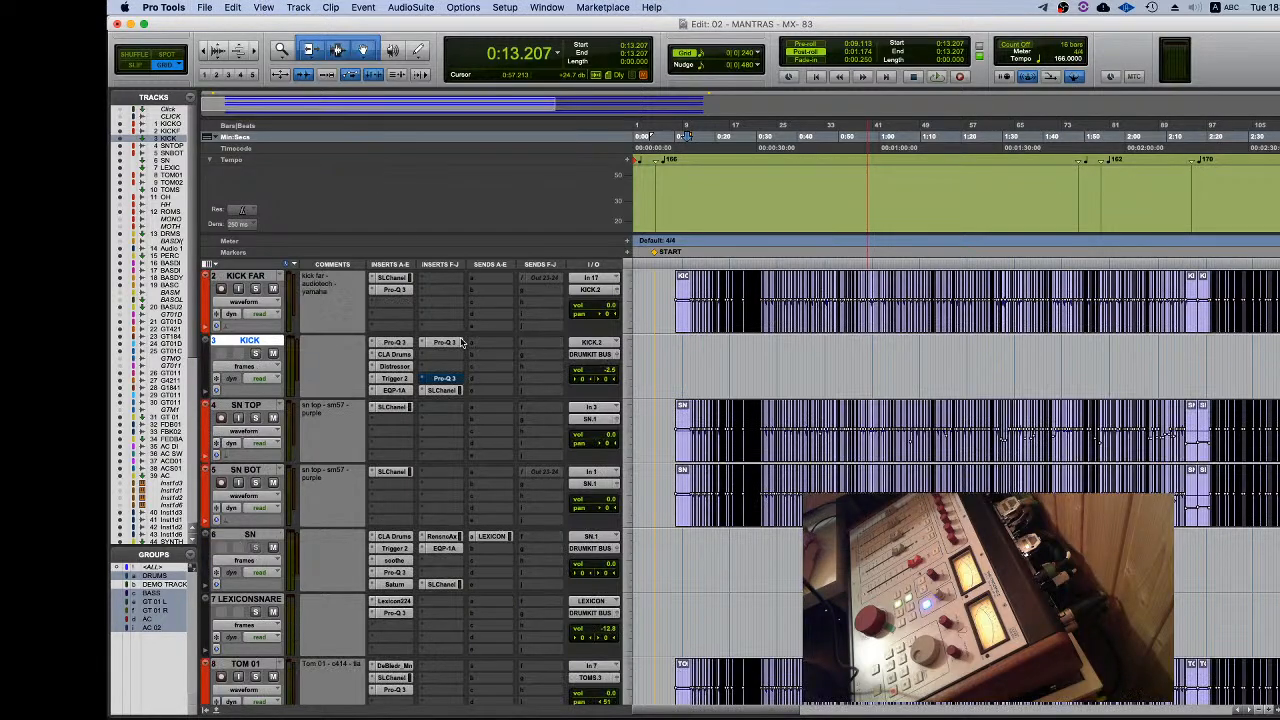
{"action": "scroll", "coordinate": [359, 380], "scroll_direction": "down", "scroll_amount": 5}
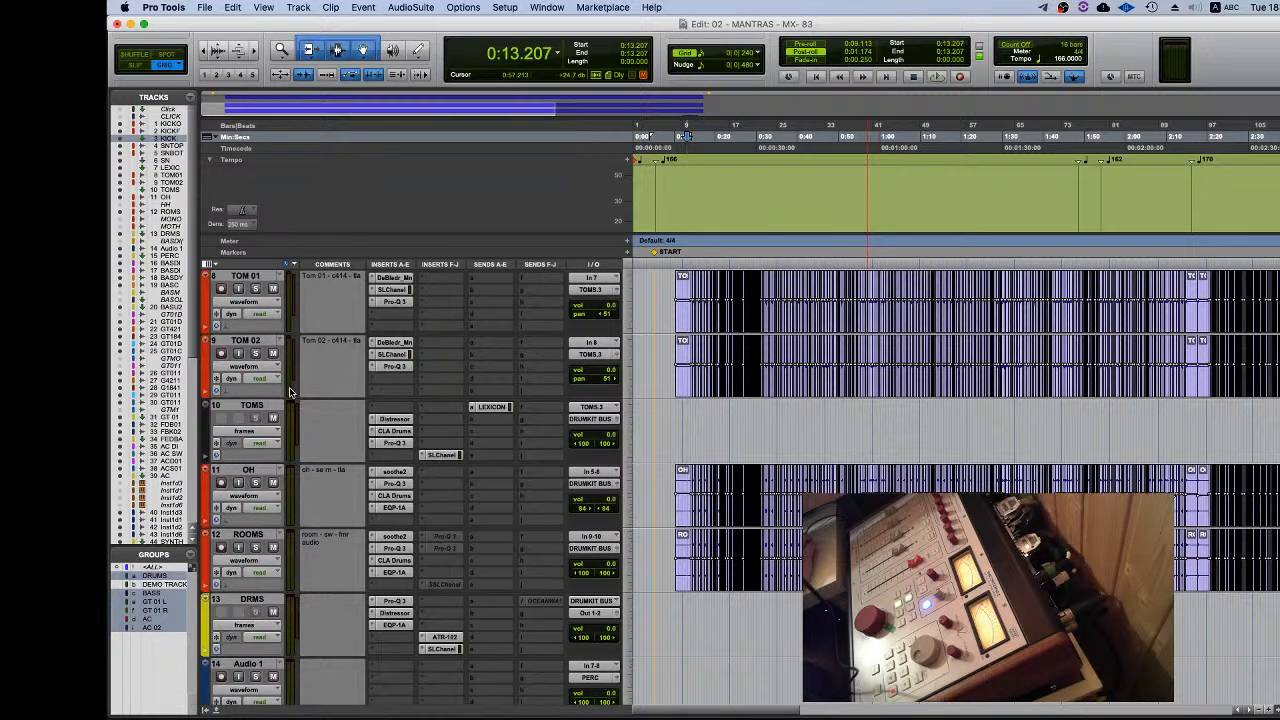
{"action": "scroll", "coordinate": [290, 392], "scroll_direction": "up", "scroll_amount": 7}
{"action": "scroll", "coordinate": [290, 392], "scroll_direction": "down", "scroll_amount": 10}
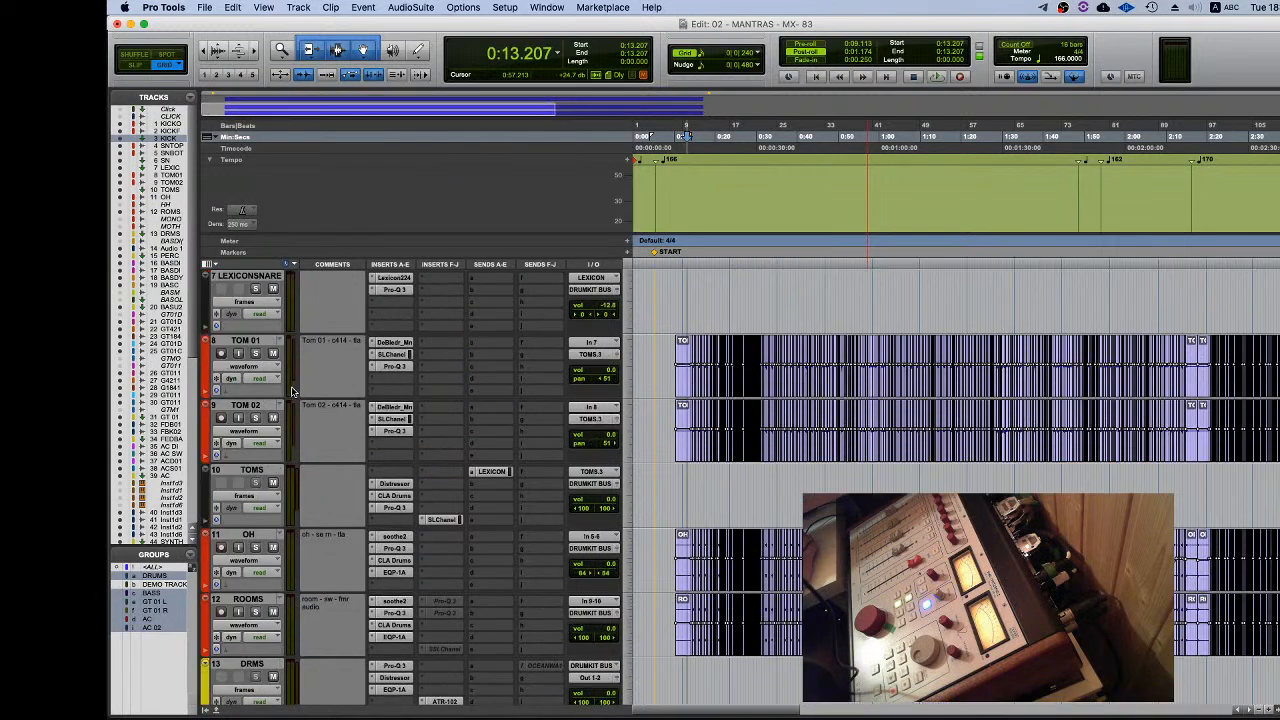
{"action": "left_click", "coordinate": [227, 404]}
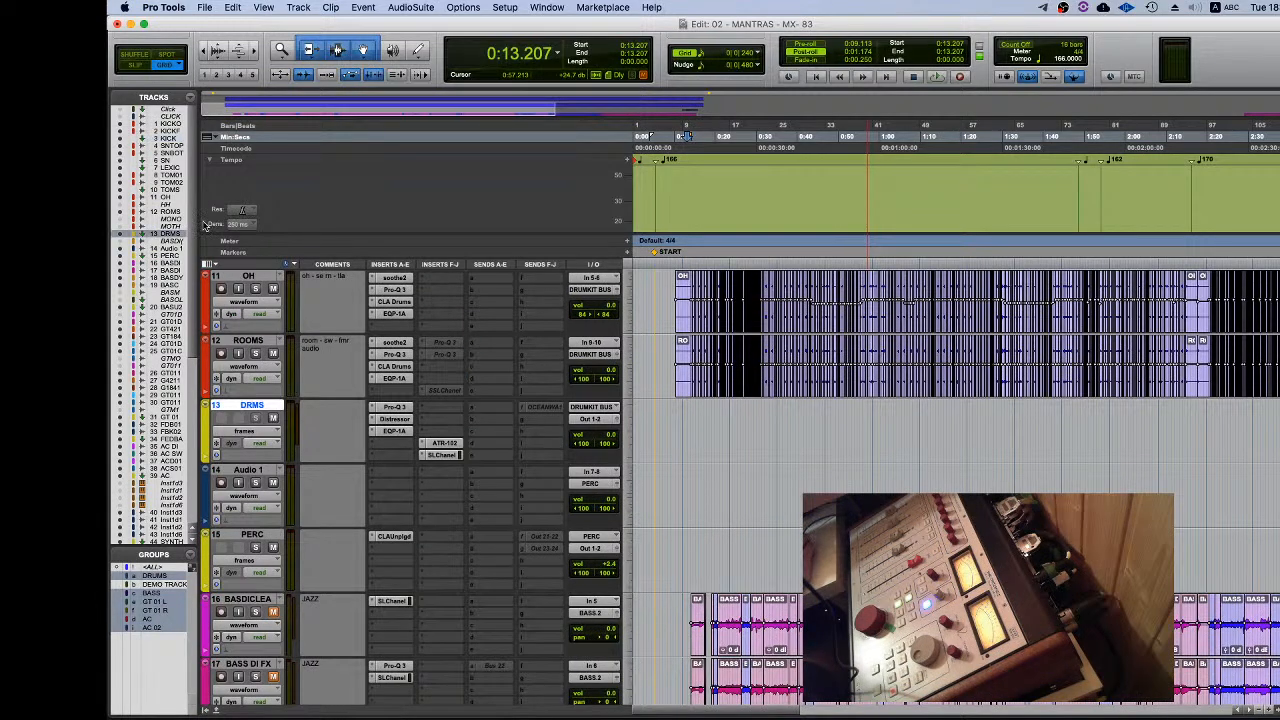
Step: Start a session data import and browse from the SSD FOR REC drive to the JJLS folder inside ACTIVE
{"action": "left_click", "coordinate": [204, 7]}
{"action": "mouse_move", "coordinate": [235, 189]}
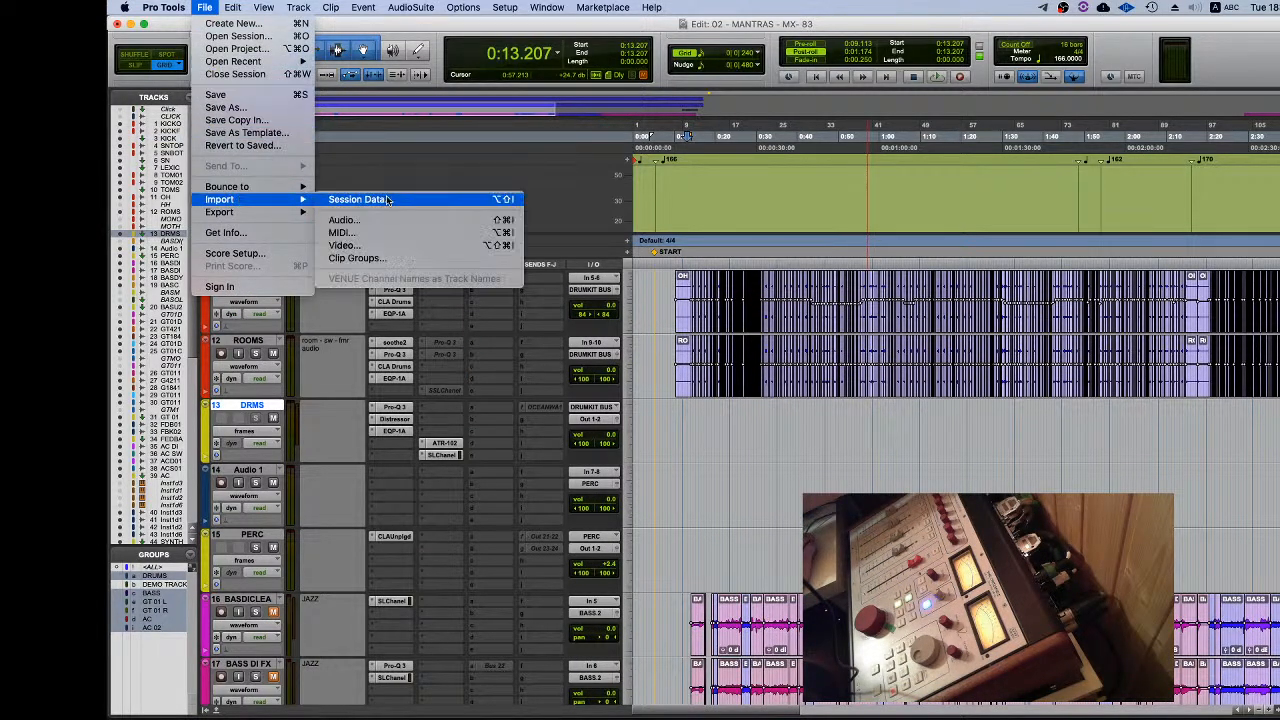
{"action": "left_click", "coordinate": [386, 199]}
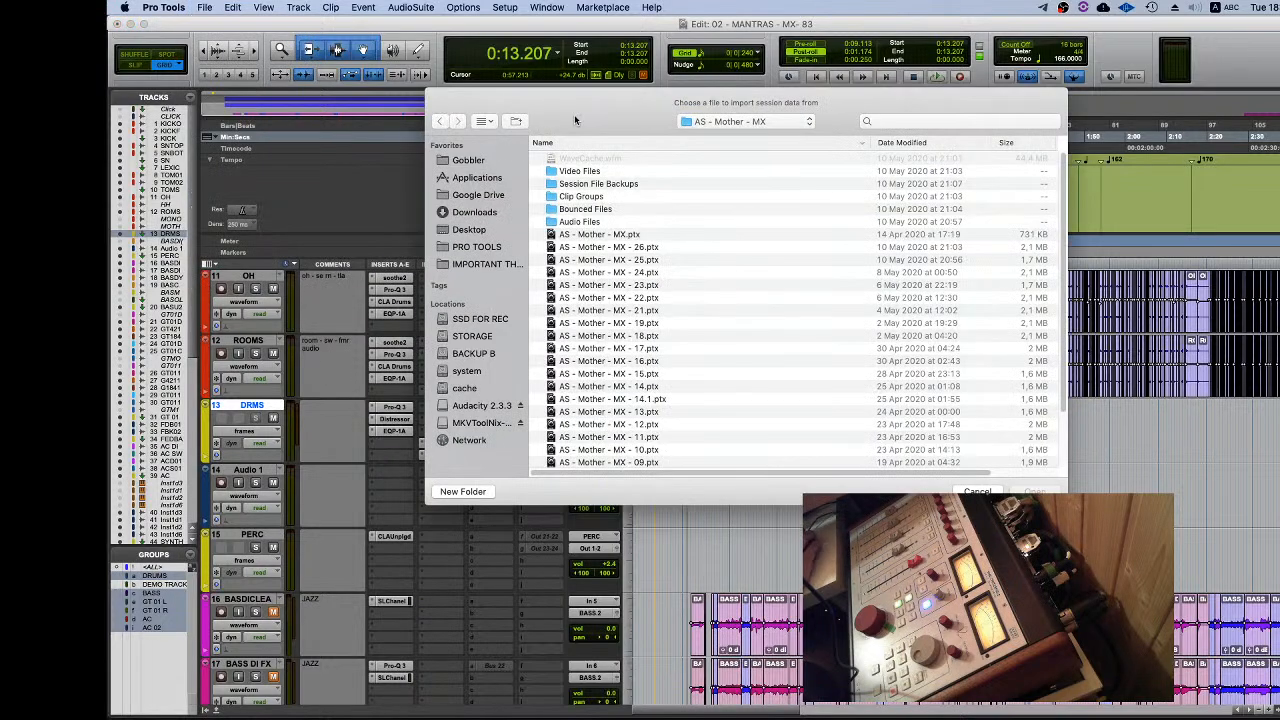
{"action": "left_click", "coordinate": [488, 320]}
{"action": "double_click", "coordinate": [567, 184]}
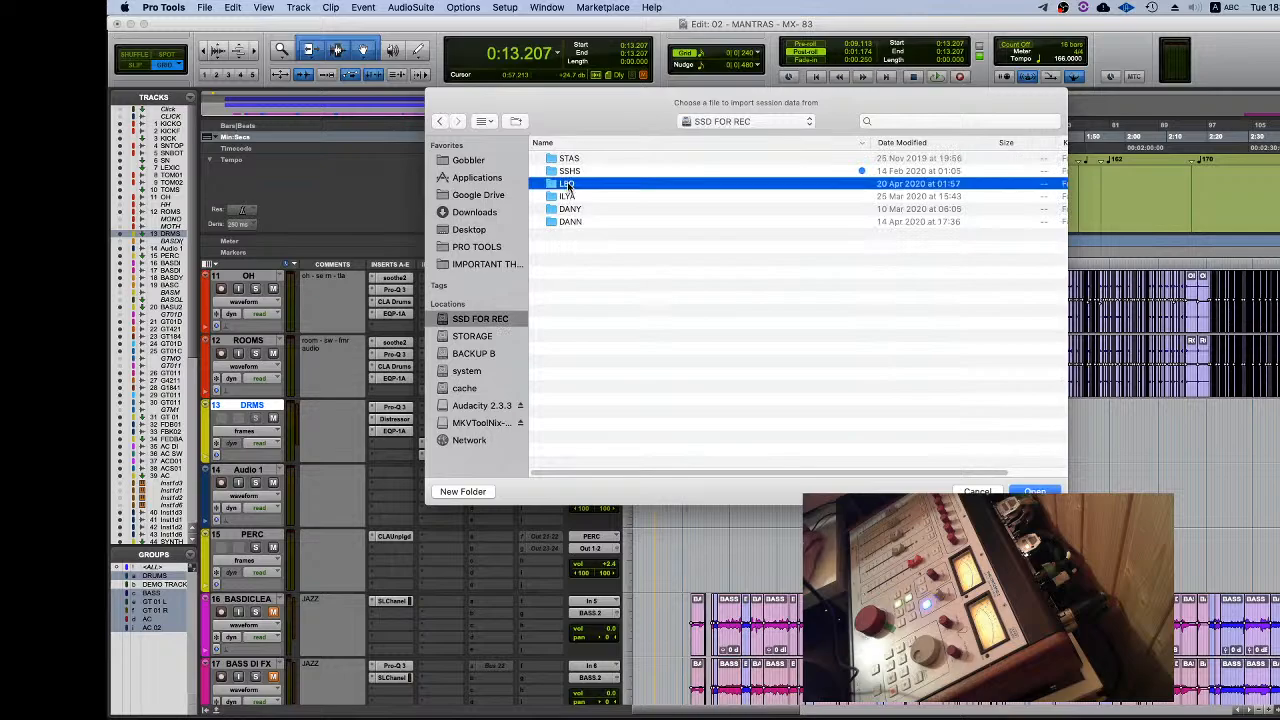
{"action": "left_click", "coordinate": [588, 172]}
{"action": "double_click", "coordinate": [588, 172]}
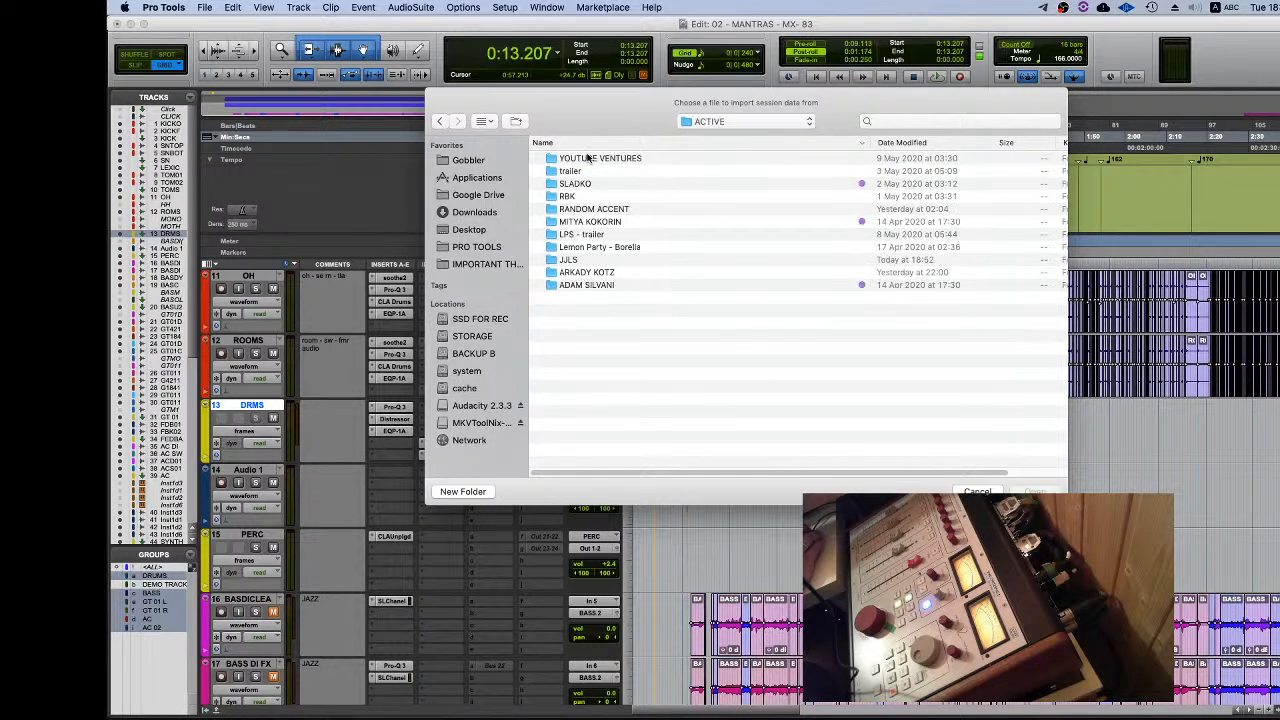
{"action": "double_click", "coordinate": [569, 259]}
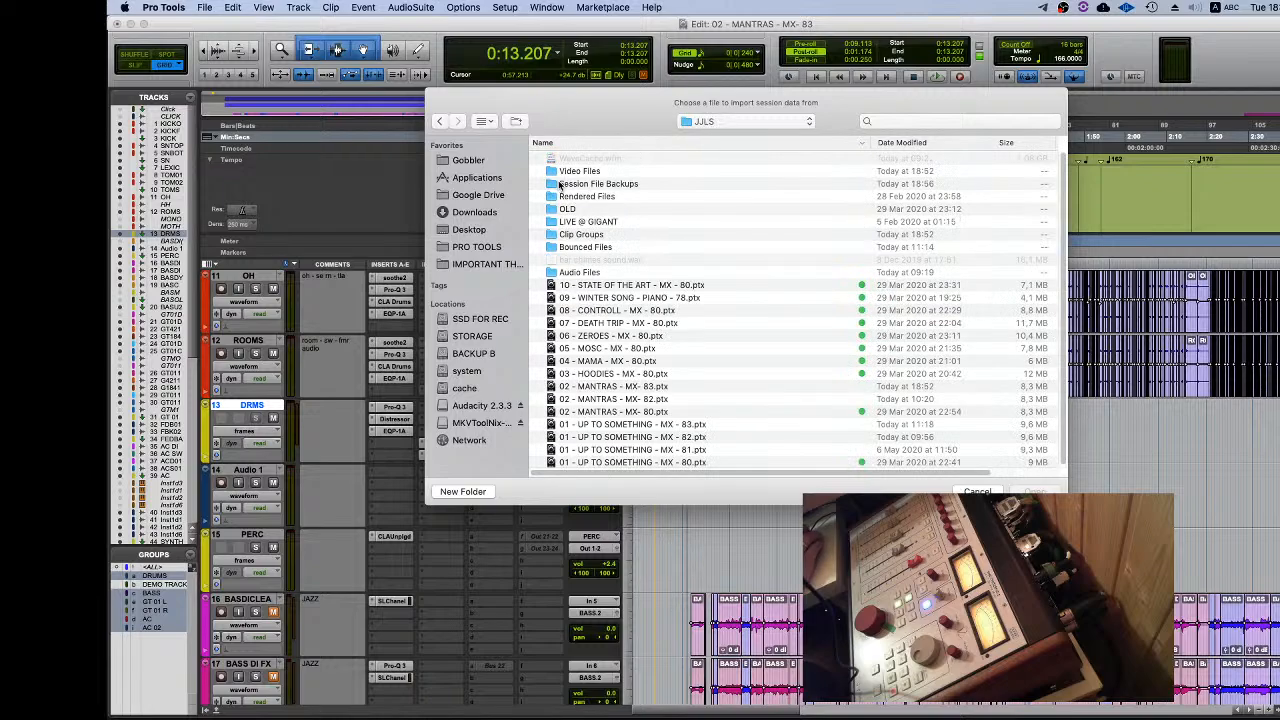
Step: Load 01 - UP TO SOMETHING - MX - 83.ptx as the source for the session data import
{"action": "left_click", "coordinate": [658, 462]}
{"action": "left_click", "coordinate": [665, 437]}
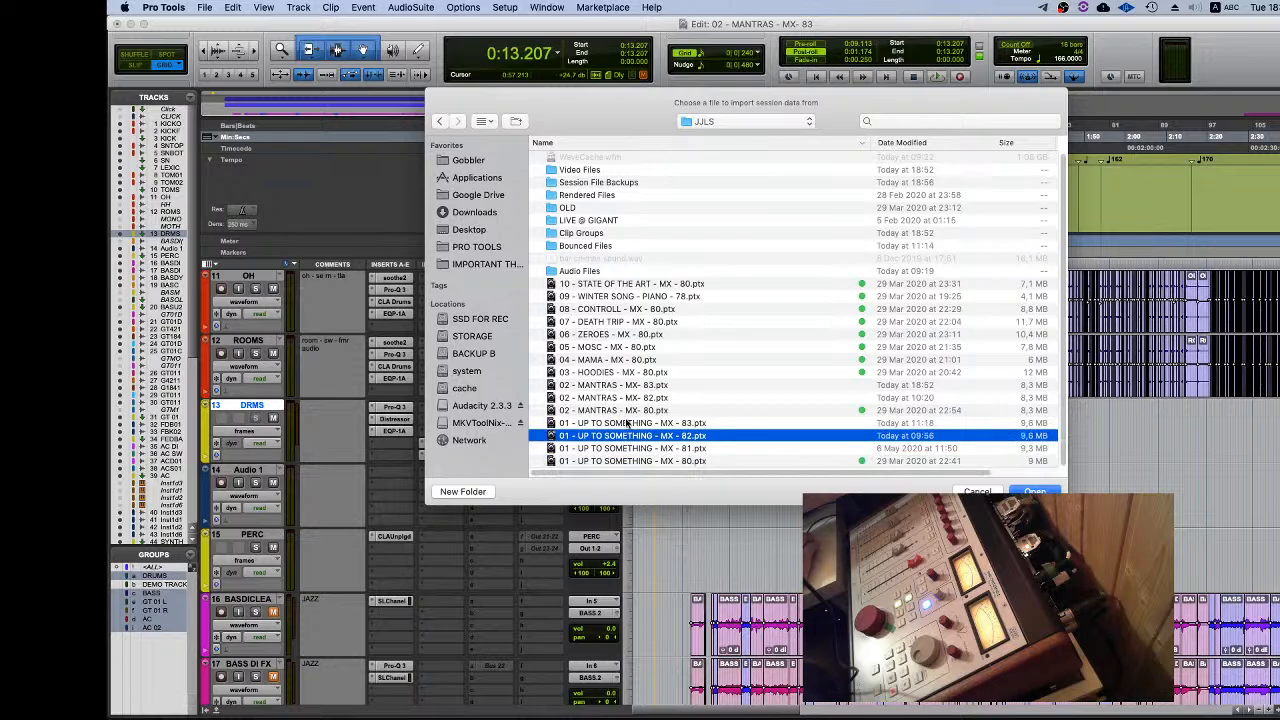
{"action": "left_click", "coordinate": [662, 398]}
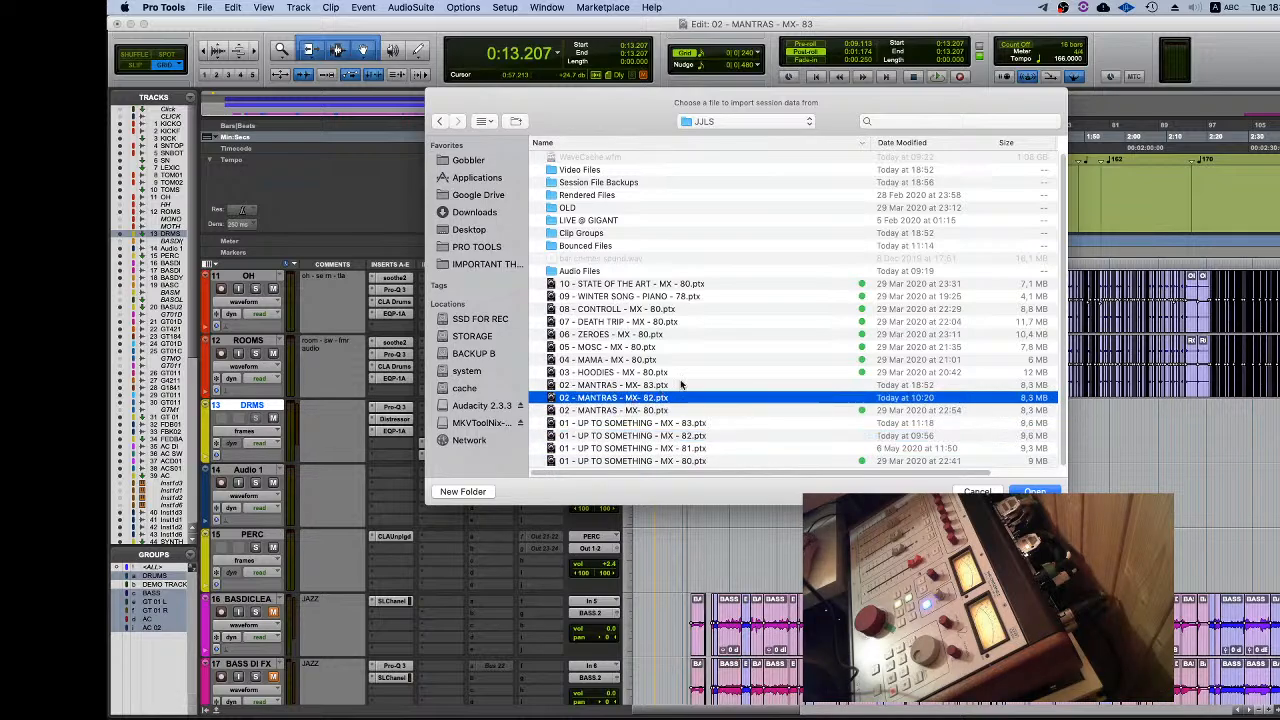
{"action": "left_click", "coordinate": [710, 424]}
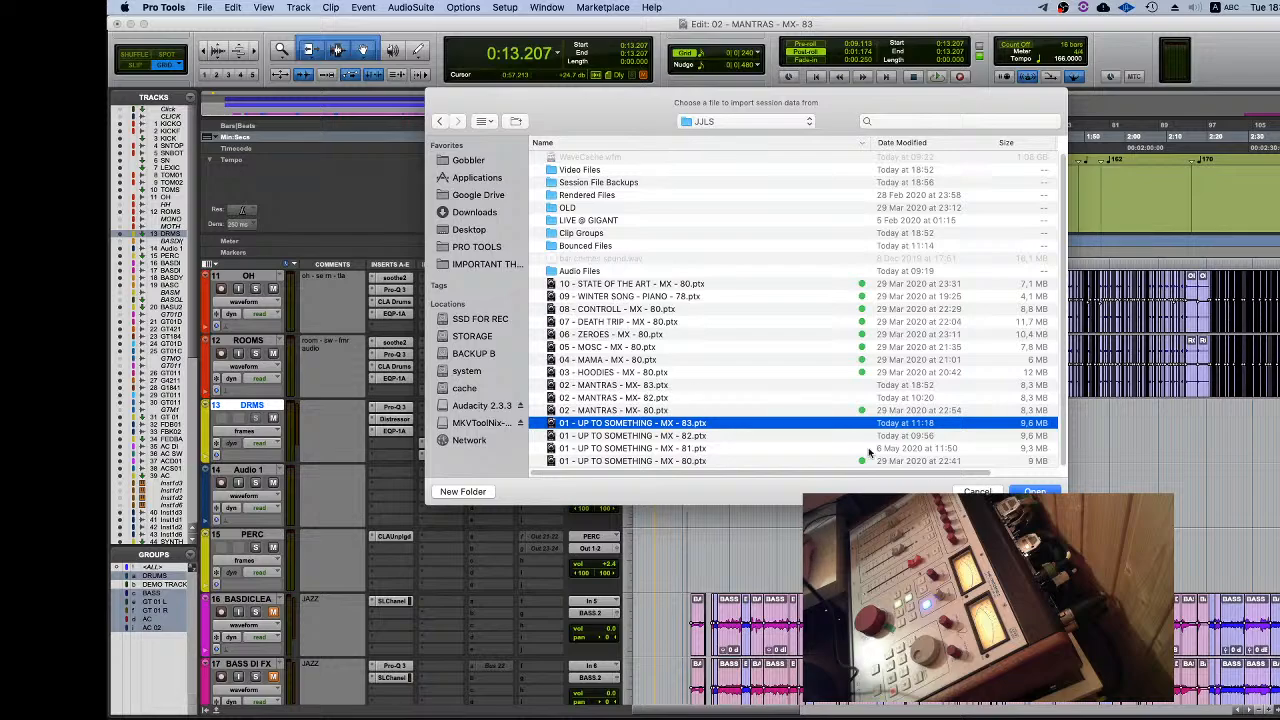
{"action": "left_click", "coordinate": [1050, 491]}
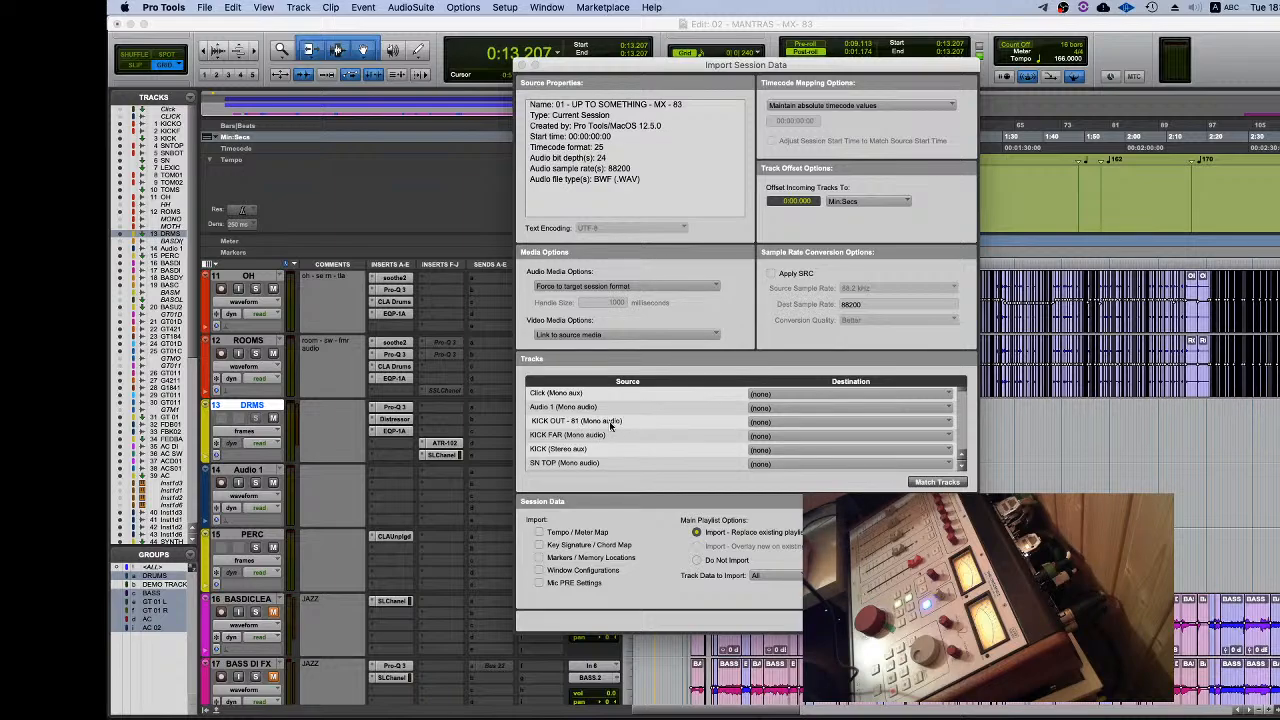
Step: Mark the source tracks KICK, SN, TOMS, OH and ROOMS for import as new tracks, leaving KICK OUT - 81 out
{"action": "left_click", "coordinate": [578, 423]}
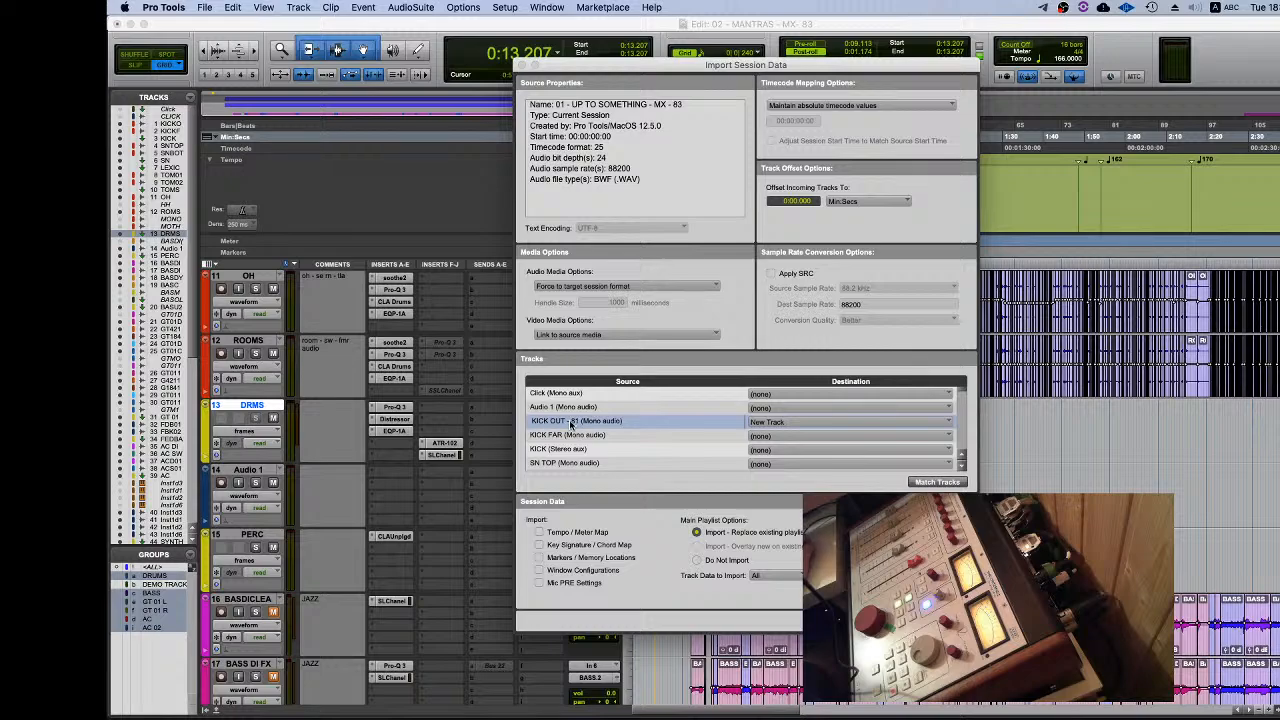
{"action": "left_click", "coordinate": [570, 423]}
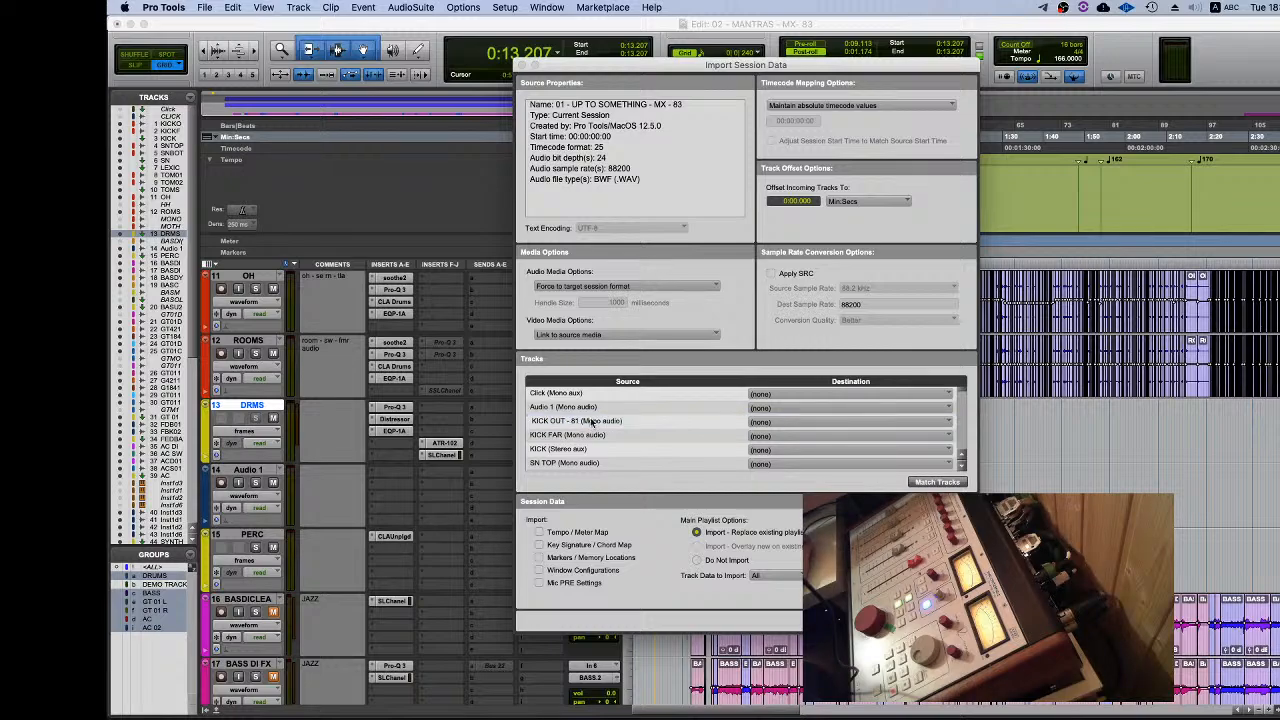
{"action": "left_click", "coordinate": [563, 453]}
{"action": "scroll", "coordinate": [605, 428], "scroll_direction": "down", "scroll_amount": 3}
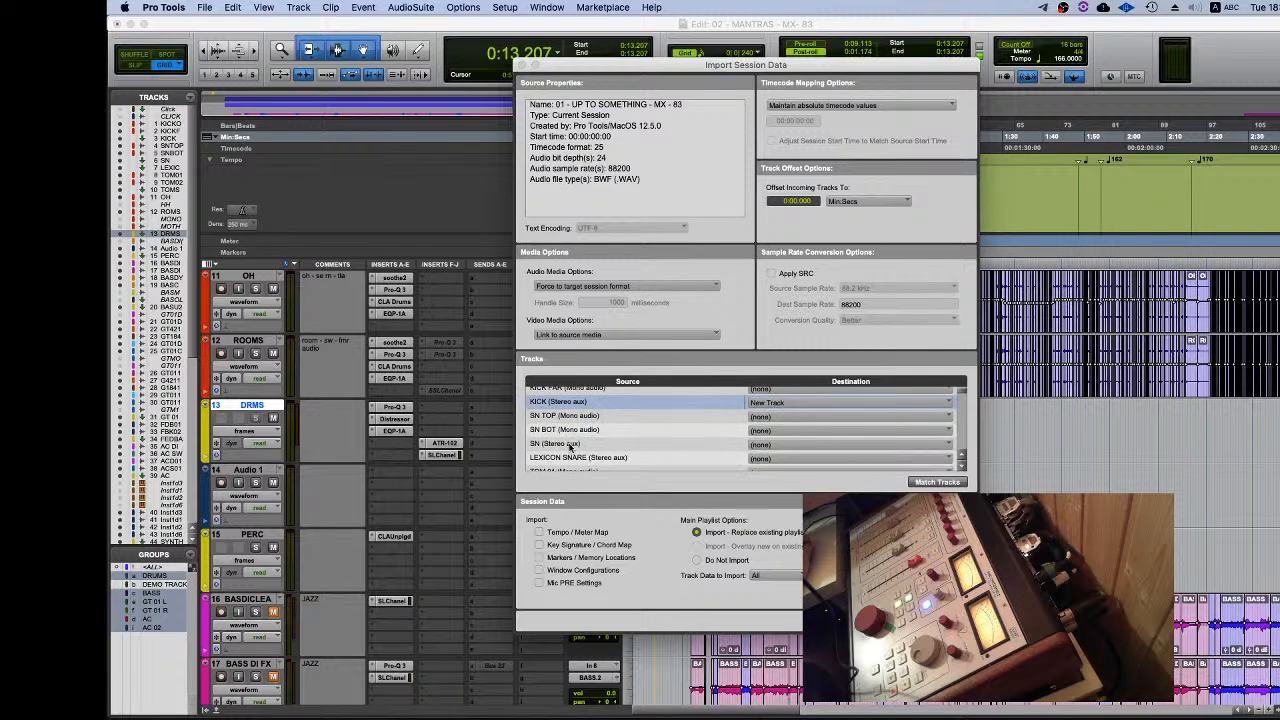
{"action": "left_click", "coordinate": [580, 444]}
{"action": "scroll", "coordinate": [607, 432], "scroll_direction": "down", "scroll_amount": 3}
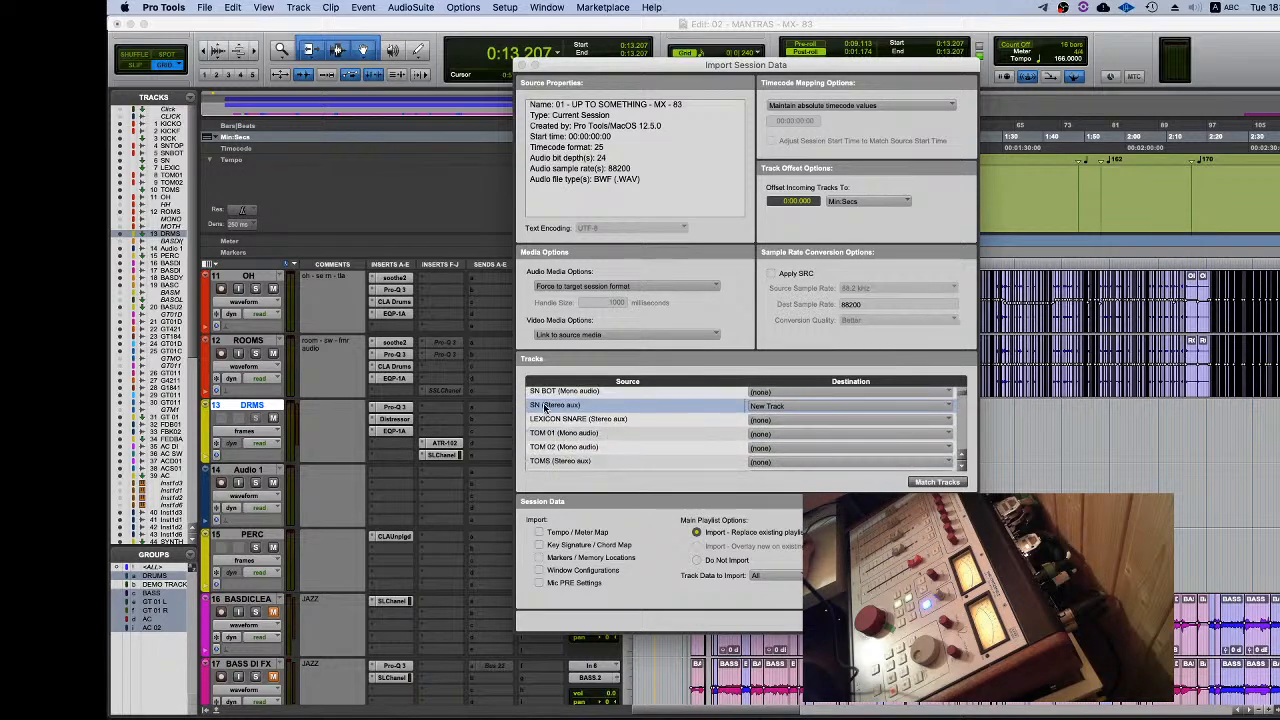
{"action": "scroll", "coordinate": [546, 408], "scroll_direction": "down", "scroll_amount": 1}
{"action": "left_click", "coordinate": [580, 453]}
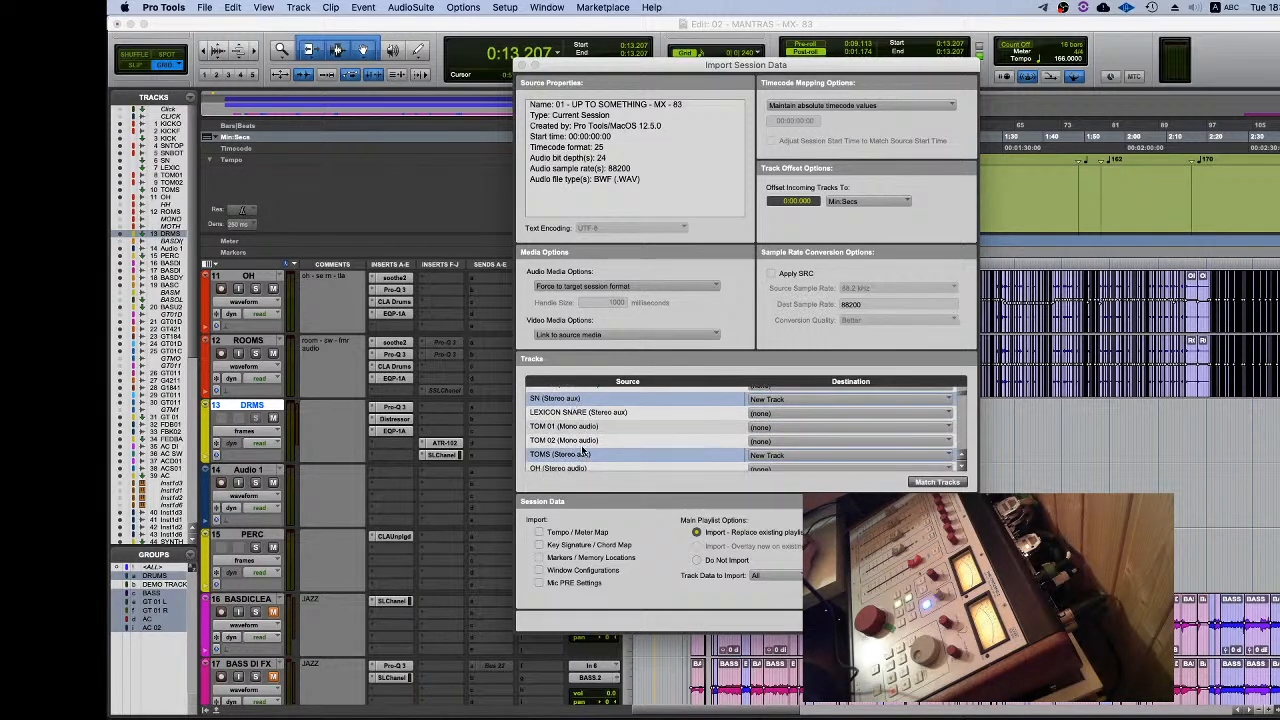
{"action": "scroll", "coordinate": [590, 440], "scroll_direction": "down", "scroll_amount": 3}
{"action": "left_click", "coordinate": [586, 416]}
{"action": "left_click", "coordinate": [587, 430]}
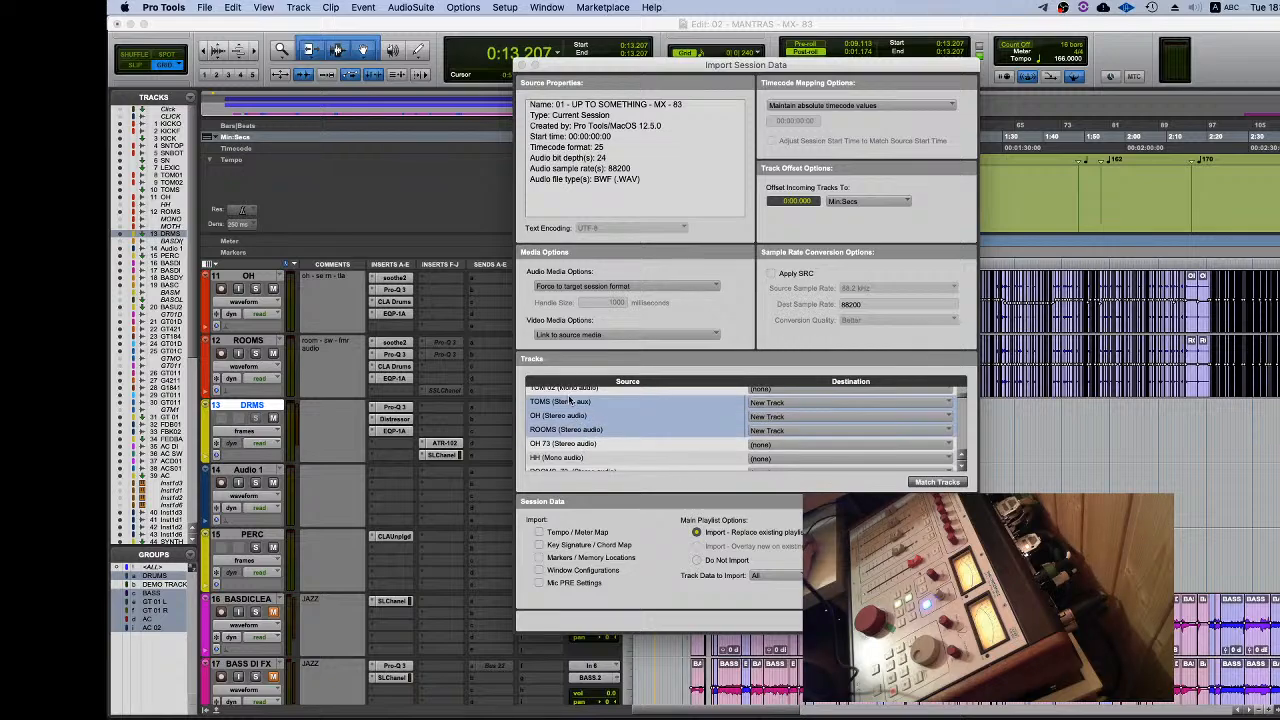
Step: Mark MONO ROOM TLM for import as a new track, leaving MOTH CRUSH out
{"action": "scroll", "coordinate": [565, 426], "scroll_direction": "down", "scroll_amount": 2}
{"action": "scroll", "coordinate": [565, 428], "scroll_direction": "down", "scroll_amount": 2}
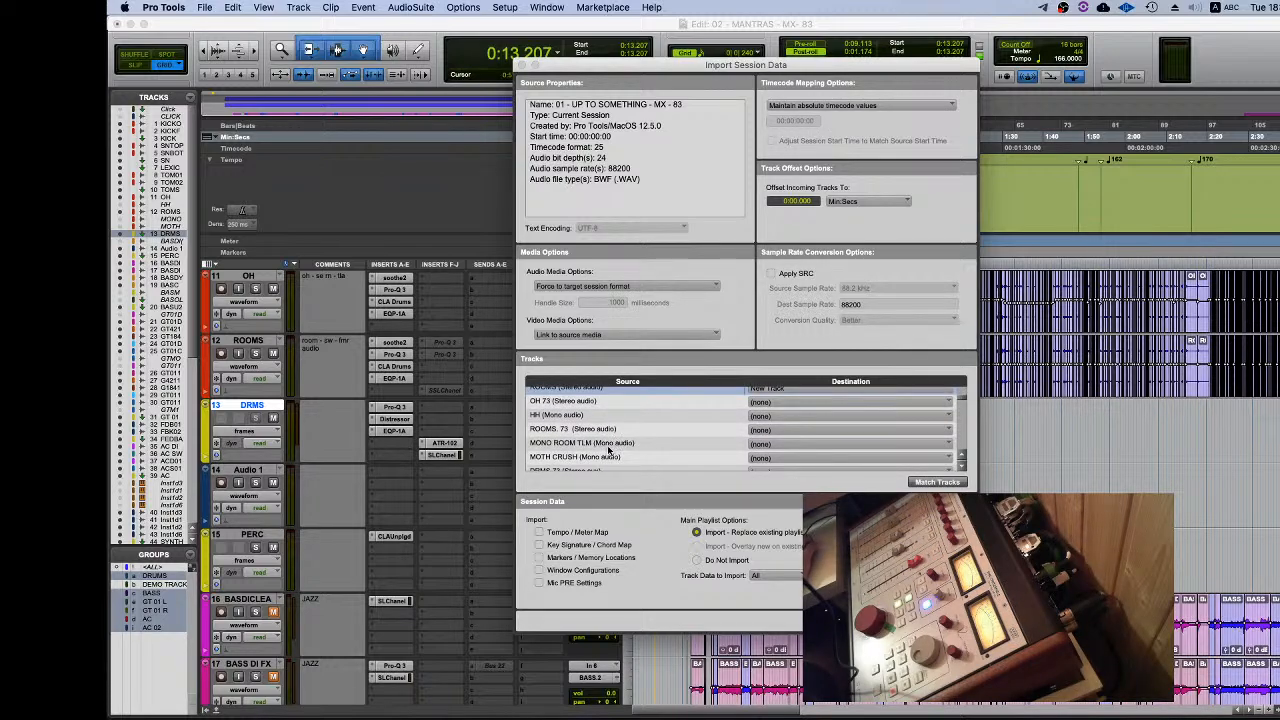
{"action": "scroll", "coordinate": [608, 450], "scroll_direction": "down", "scroll_amount": 3}
{"action": "left_click", "coordinate": [608, 410]}
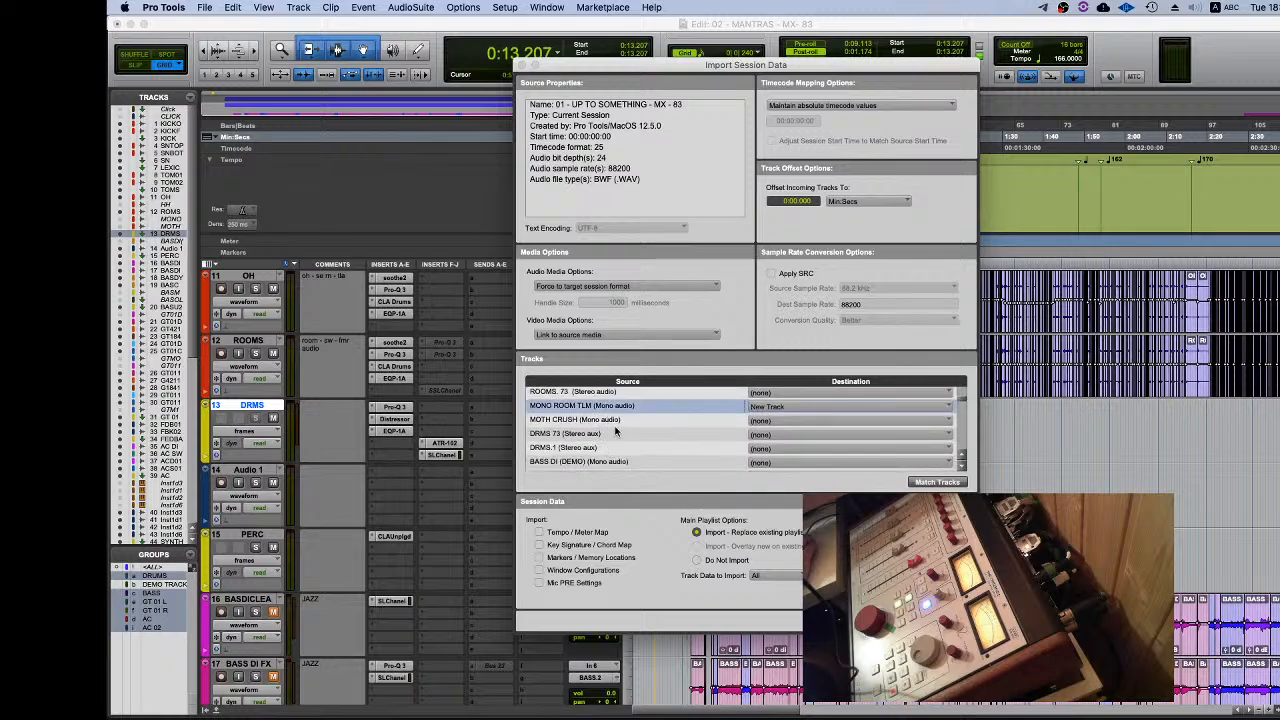
{"action": "left_click", "coordinate": [614, 424], "text": "shift"}
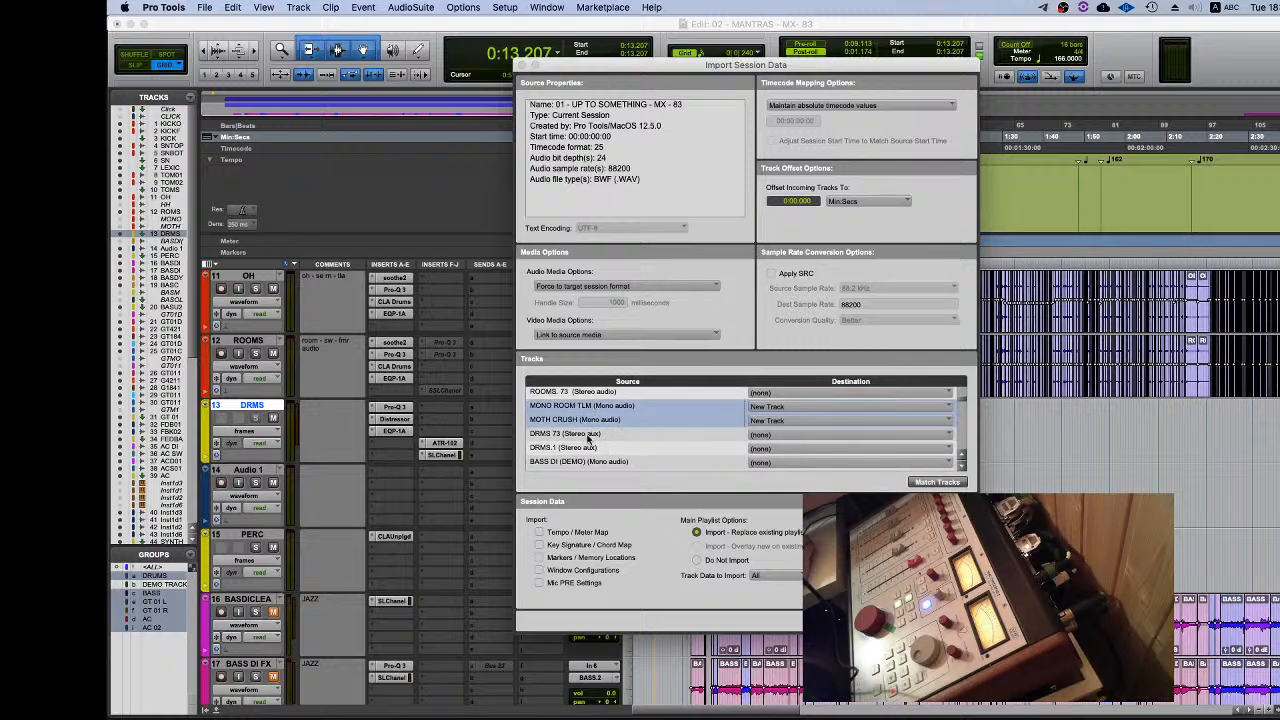
{"action": "left_click", "coordinate": [589, 424], "text": "super"}
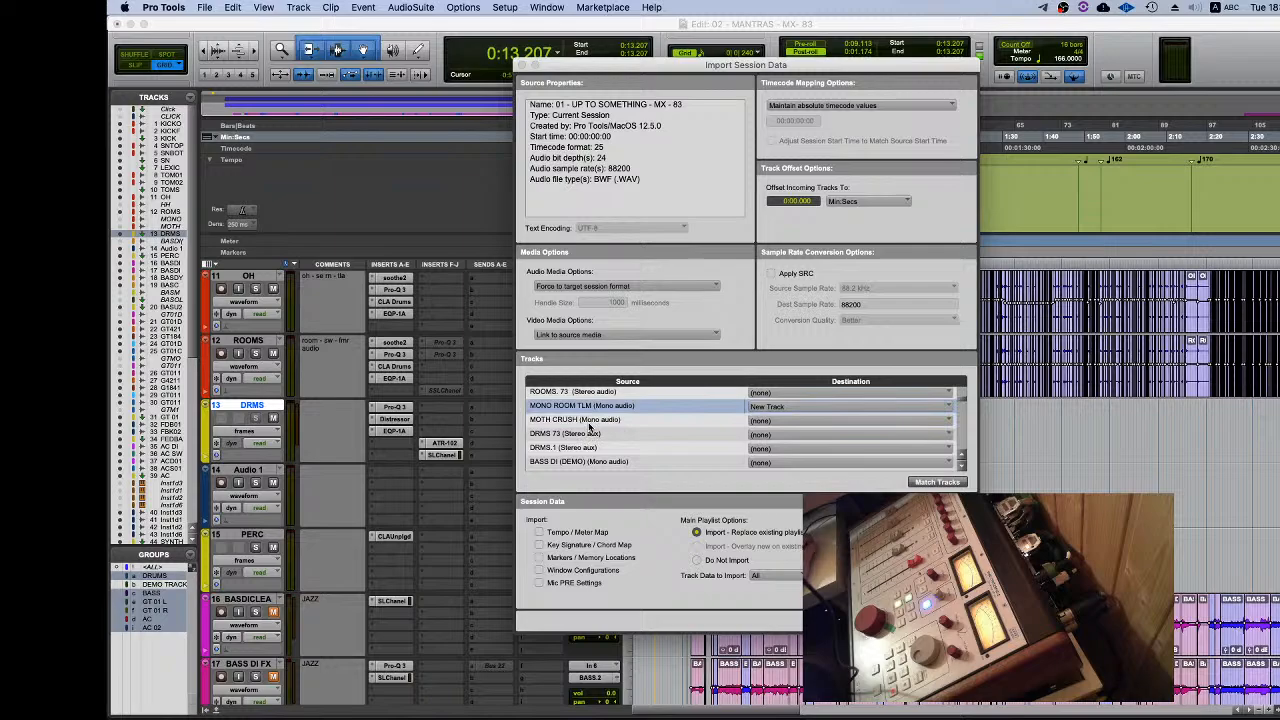
Step: Check the source track list around the drum and bass entries, and cancel the session data import
{"action": "scroll", "coordinate": [590, 432], "scroll_direction": "down", "scroll_amount": 3}
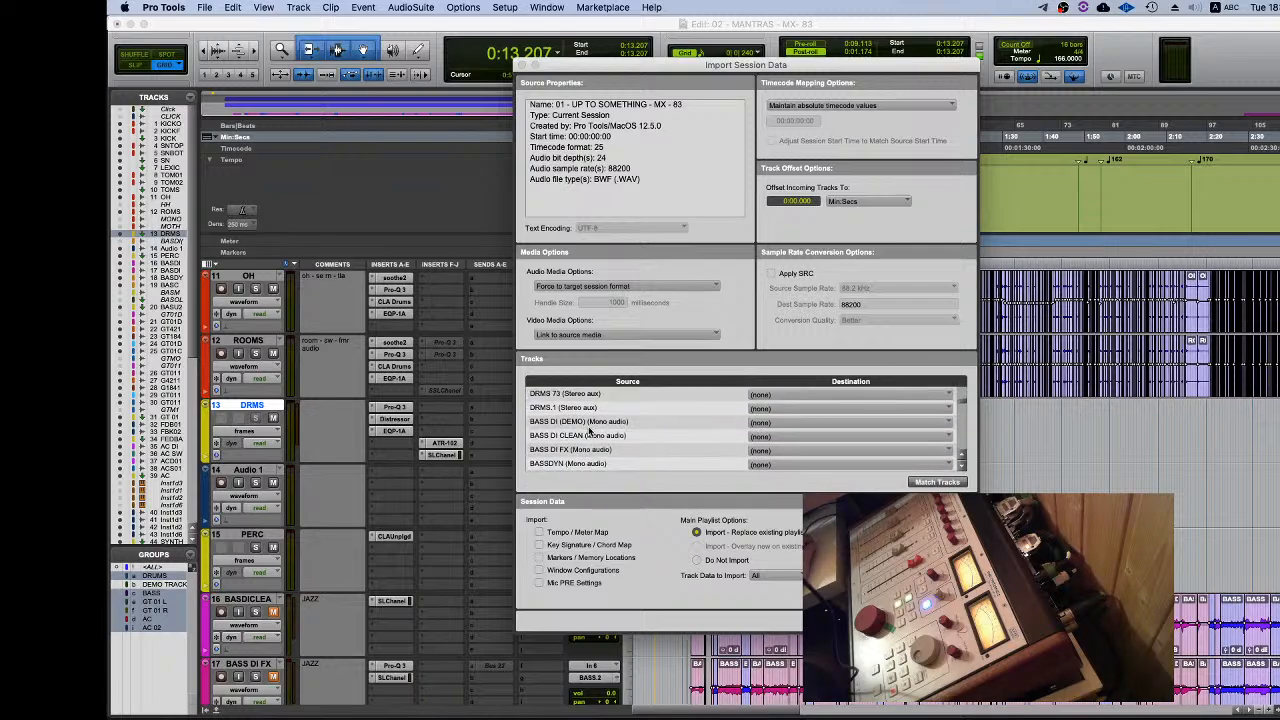
{"action": "scroll", "coordinate": [590, 430], "scroll_direction": "up", "scroll_amount": 4}
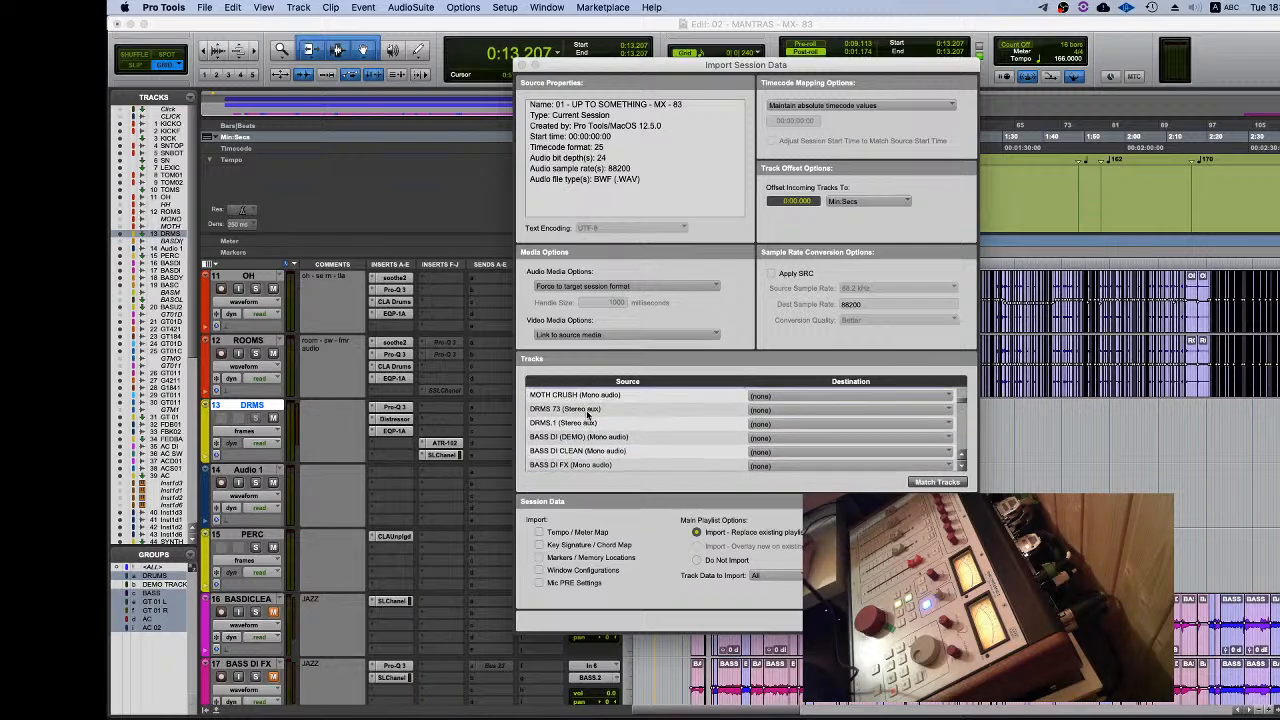
{"action": "scroll", "coordinate": [590, 418], "scroll_direction": "up", "scroll_amount": 3}
{"action": "scroll", "coordinate": [589, 416], "scroll_direction": "down", "scroll_amount": 5}
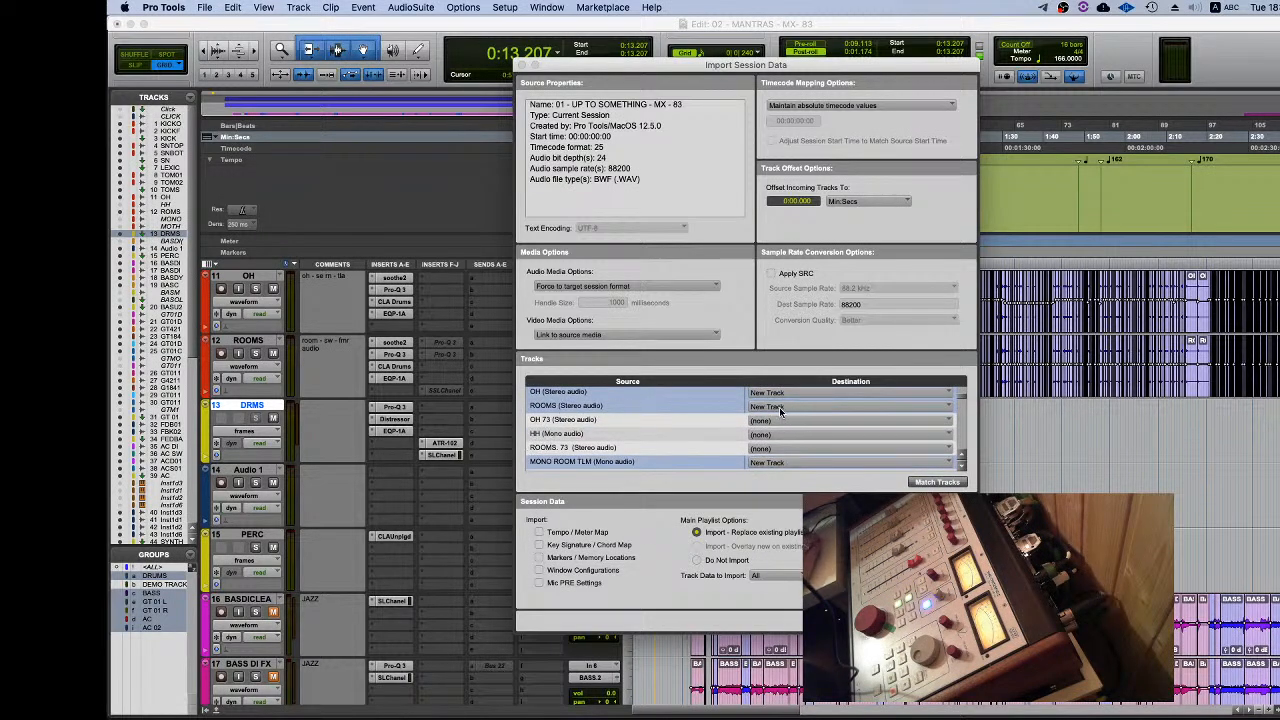
{"action": "scroll", "coordinate": [552, 421], "scroll_direction": "up", "scroll_amount": 3}
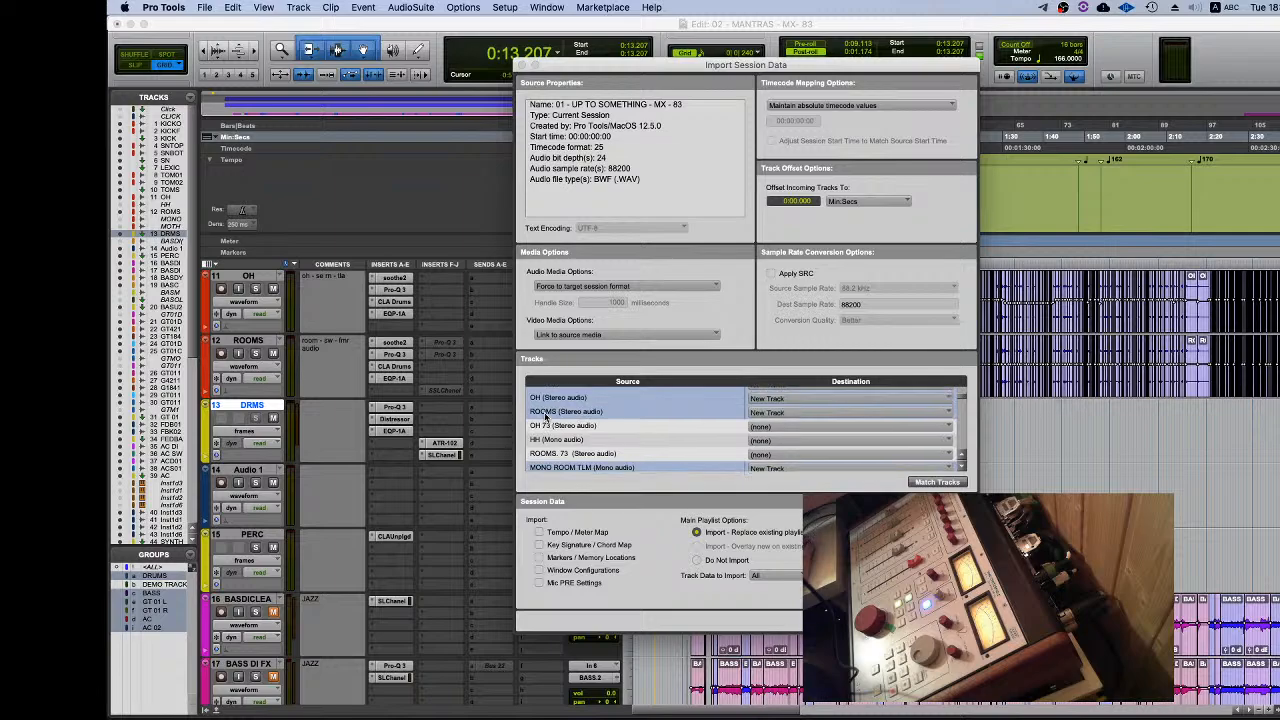
{"action": "scroll", "coordinate": [548, 452], "scroll_direction": "down", "scroll_amount": 2}
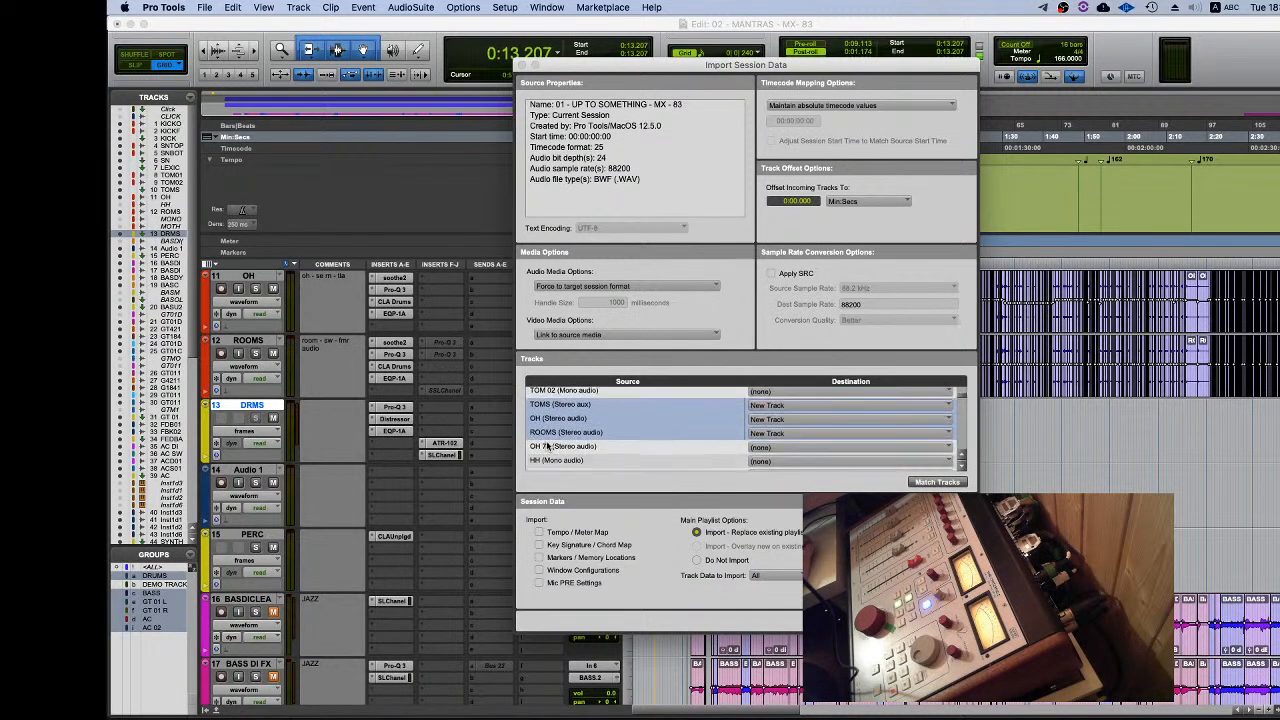
{"action": "left_click", "coordinate": [880, 620]}
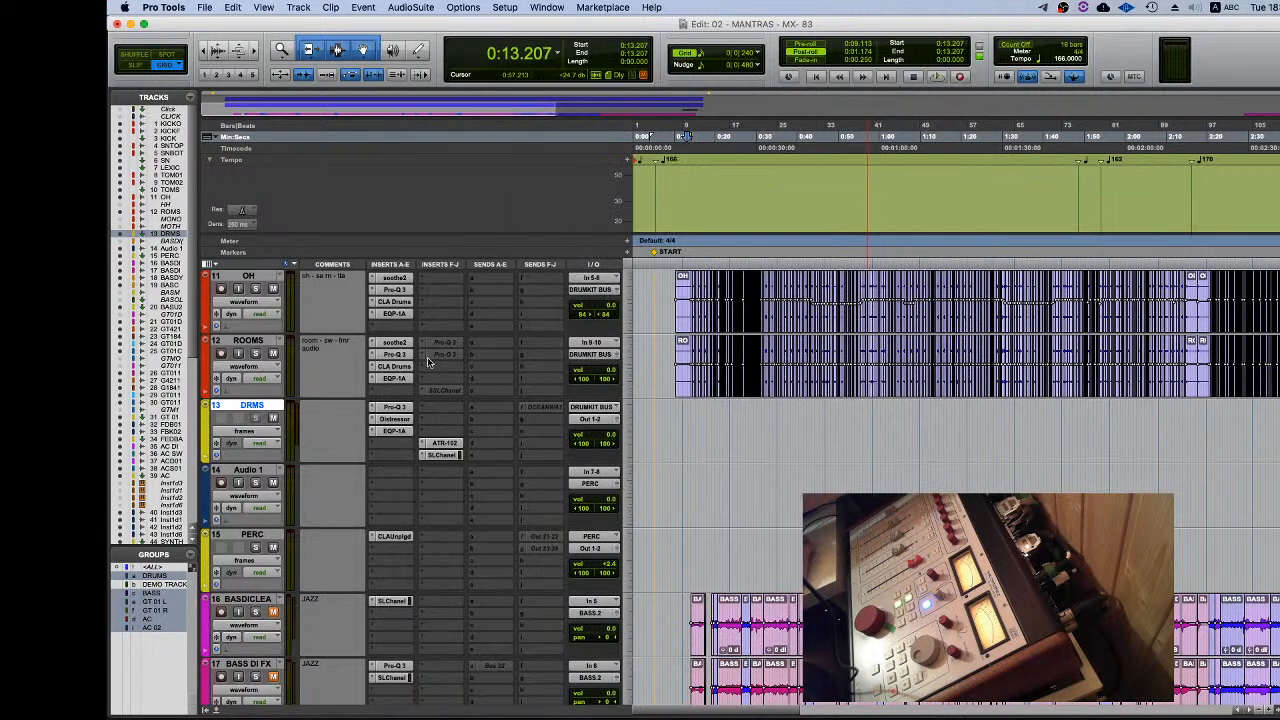
Step: Open the recent session 01 - UP TO SOMETHING - MX - 83, saving changes to 02 - MANTRAS - MX- 83 and declining the detailed report
{"action": "left_click", "coordinate": [204, 7]}
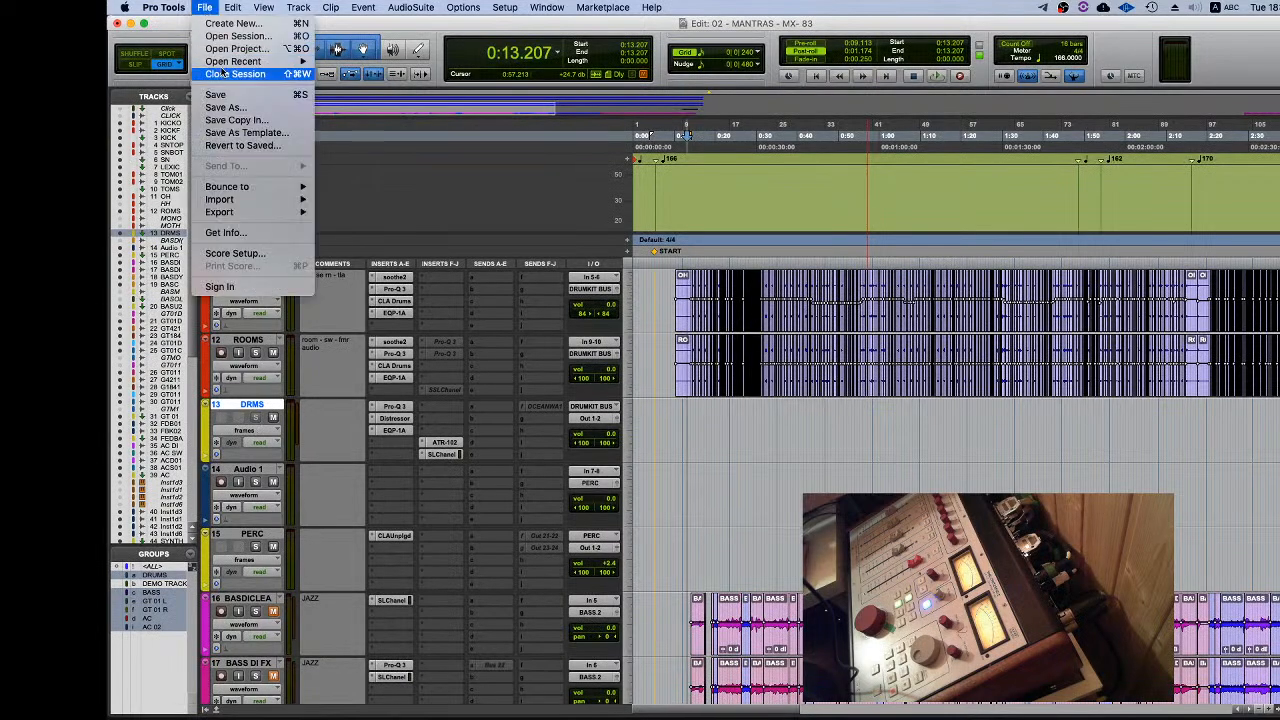
{"action": "mouse_move", "coordinate": [226, 63]}
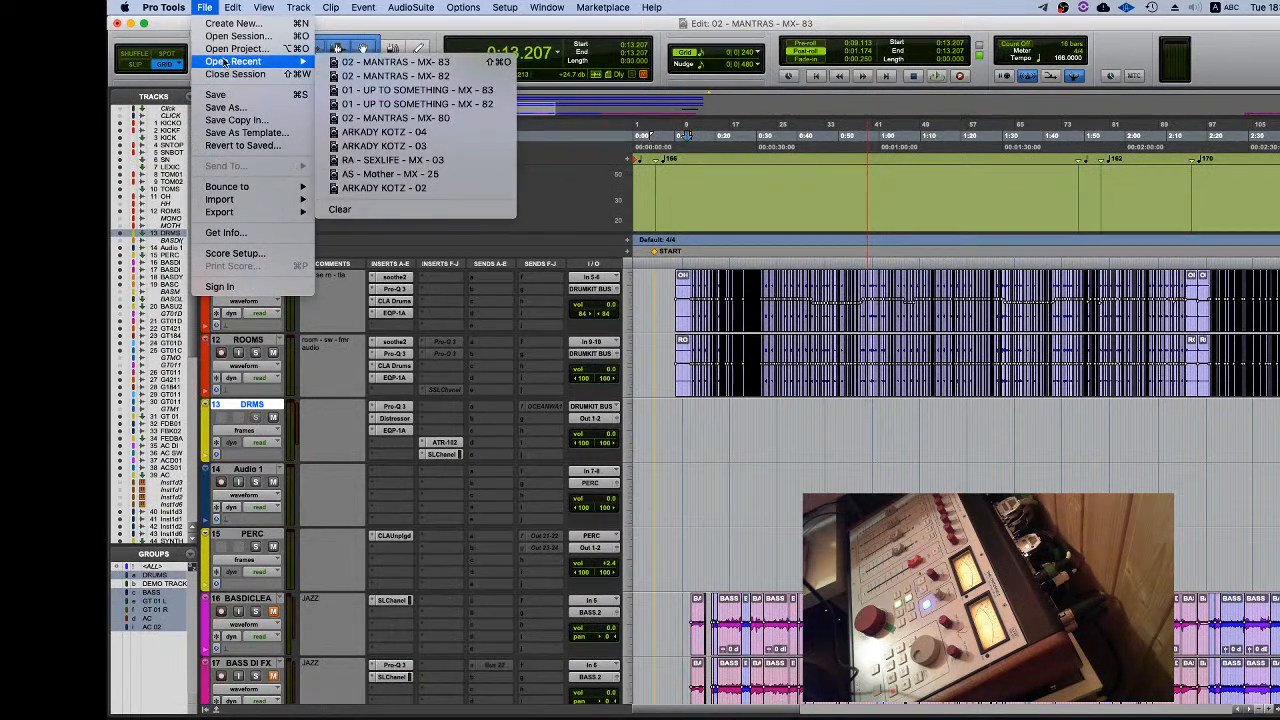
{"action": "left_click", "coordinate": [436, 94]}
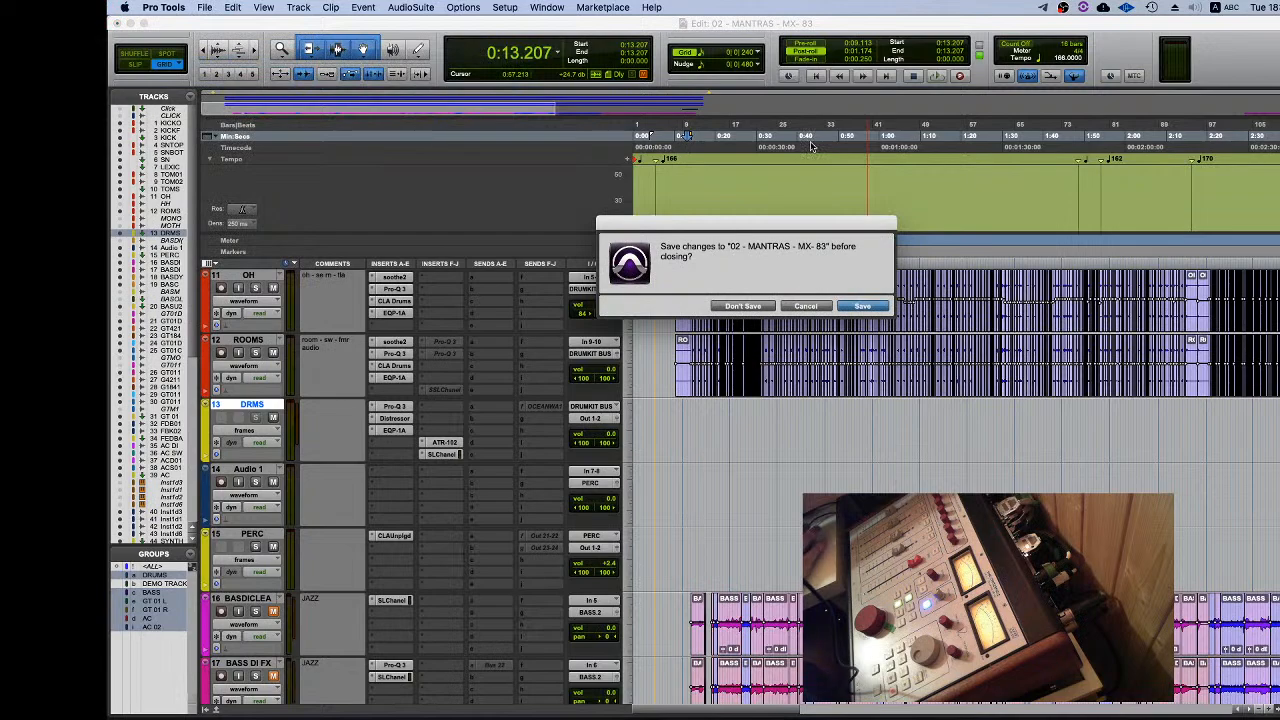
{"action": "left_click", "coordinate": [855, 306]}
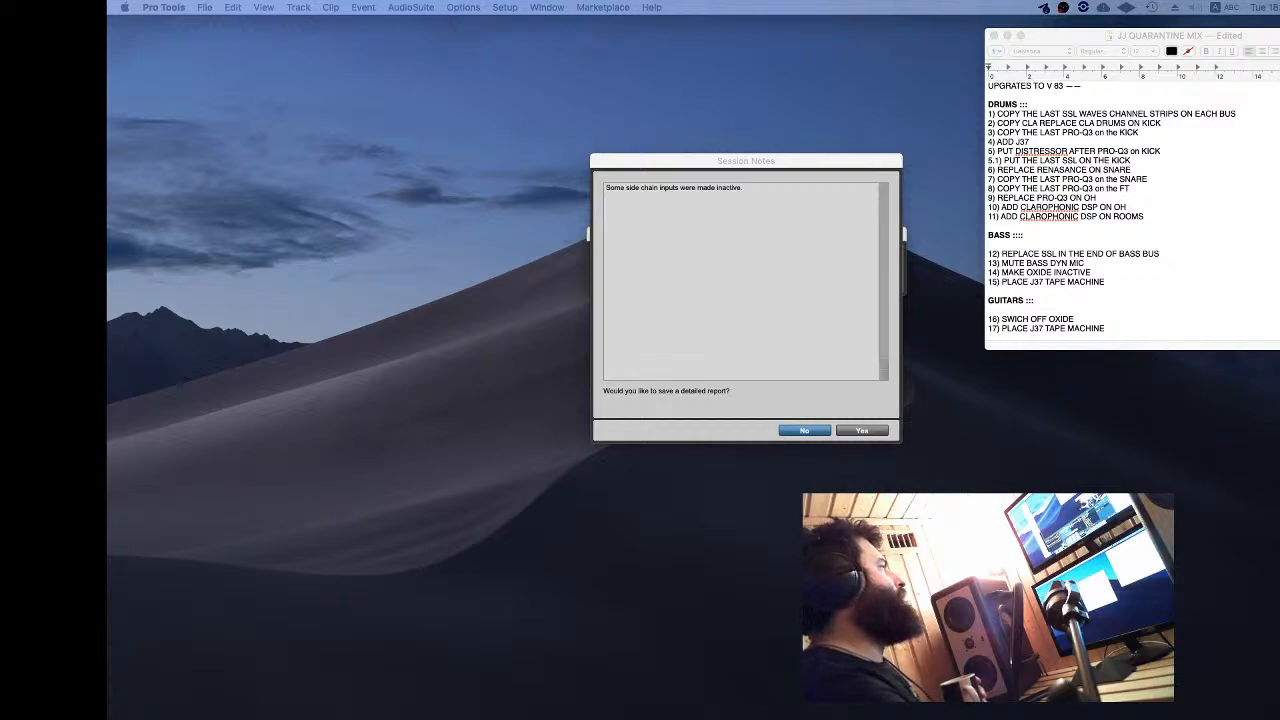
{"action": "left_click", "coordinate": [824, 414]}
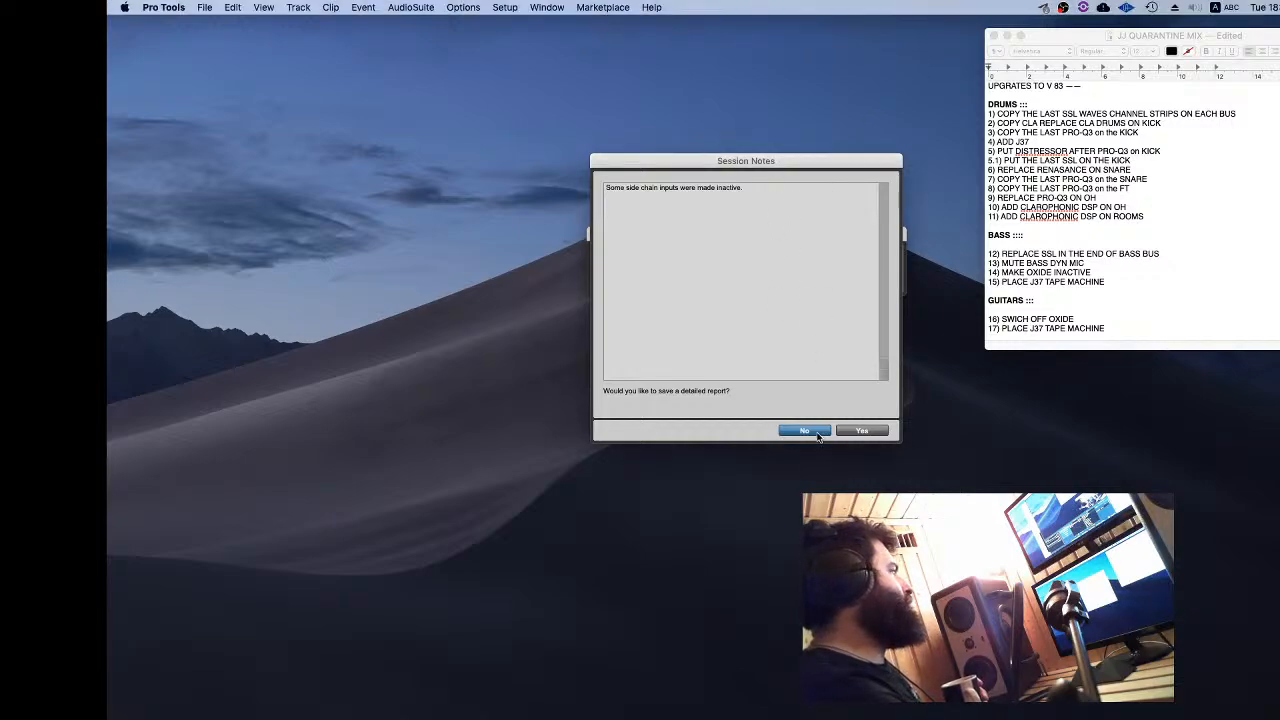
Step: Rename the KICK OUT - 81 track to KICK OUT
{"action": "left_click", "coordinate": [817, 432]}
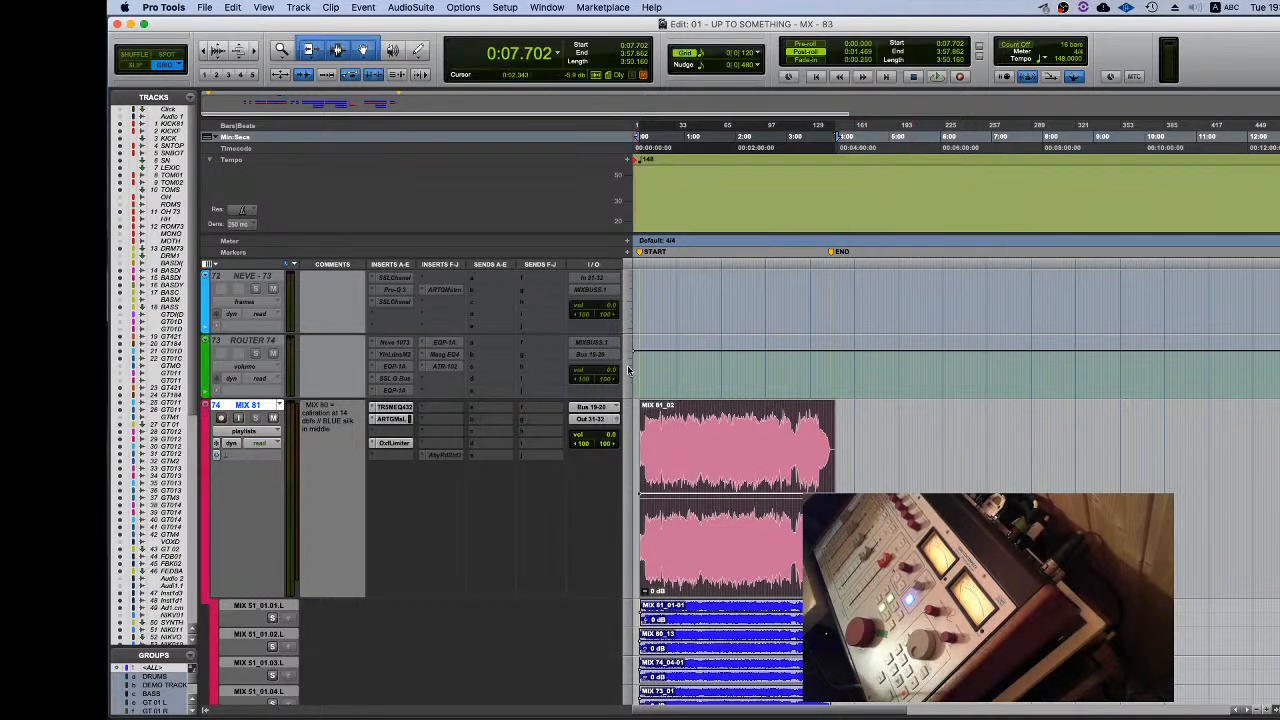
{"action": "scroll", "coordinate": [614, 444], "scroll_direction": "up", "scroll_amount": 10}
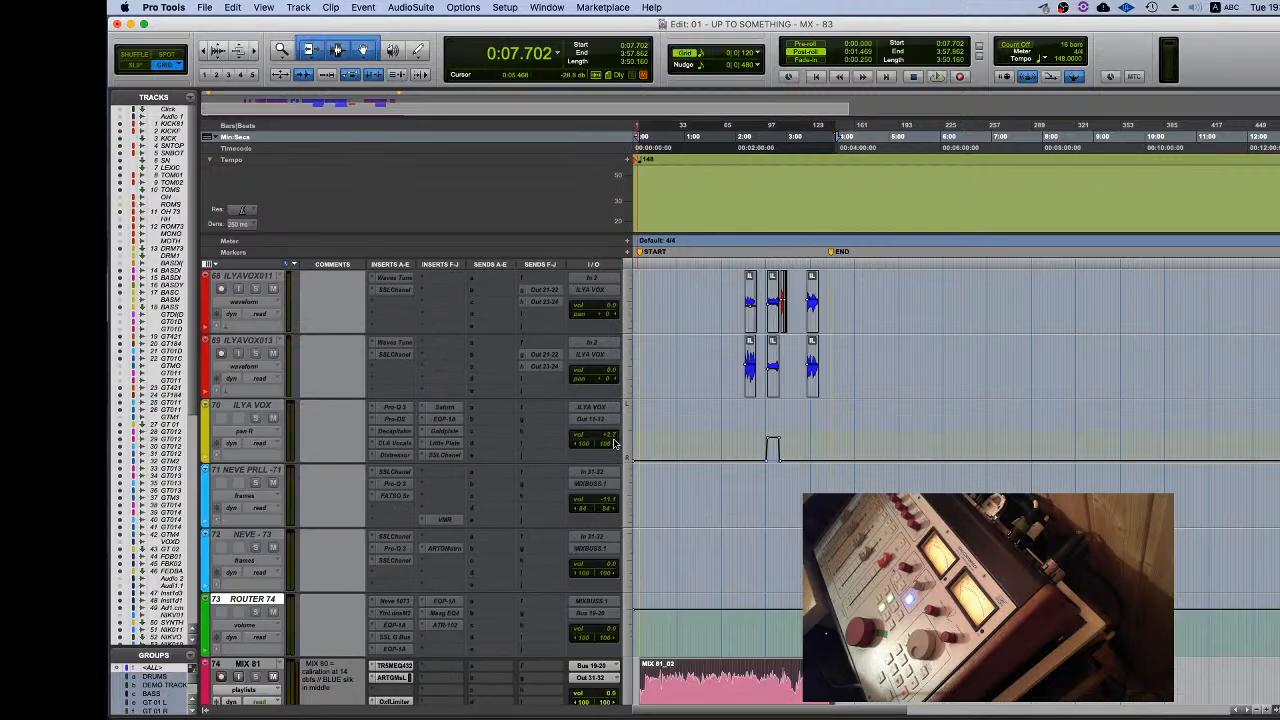
{"action": "scroll", "coordinate": [614, 444], "scroll_direction": "up", "scroll_amount": 20}
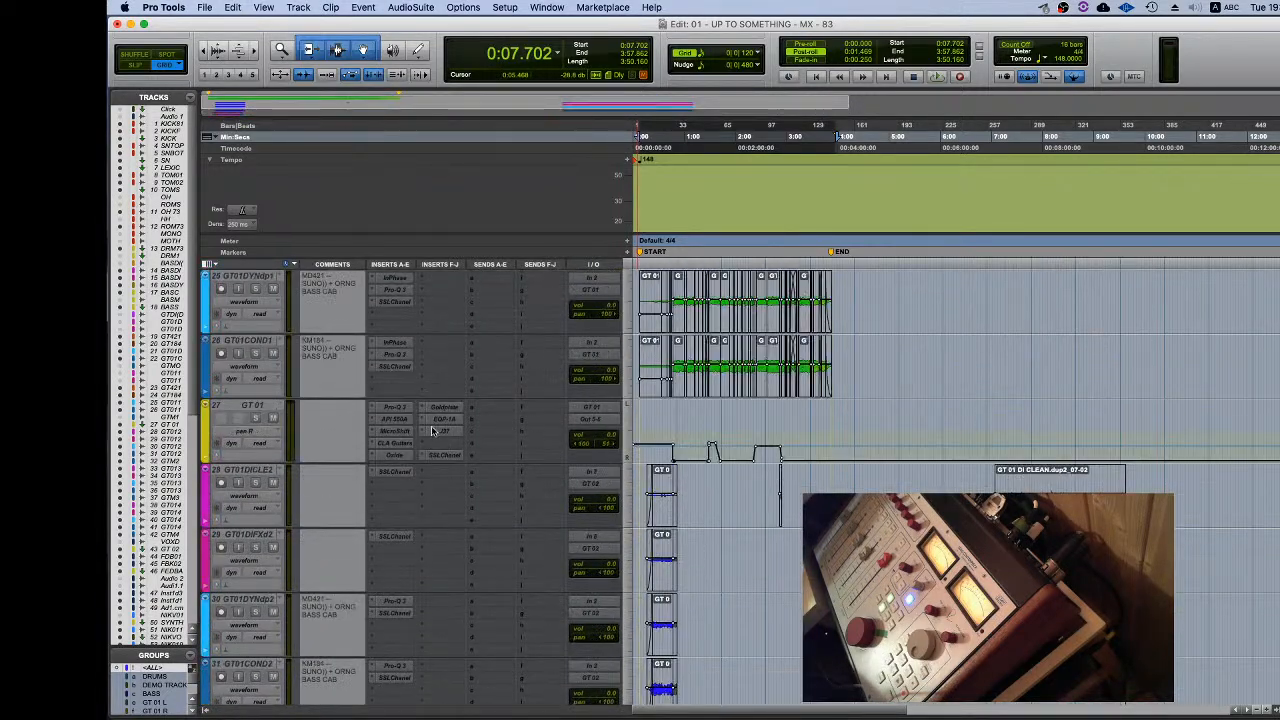
{"action": "scroll", "coordinate": [432, 432], "scroll_direction": "up", "scroll_amount": 10}
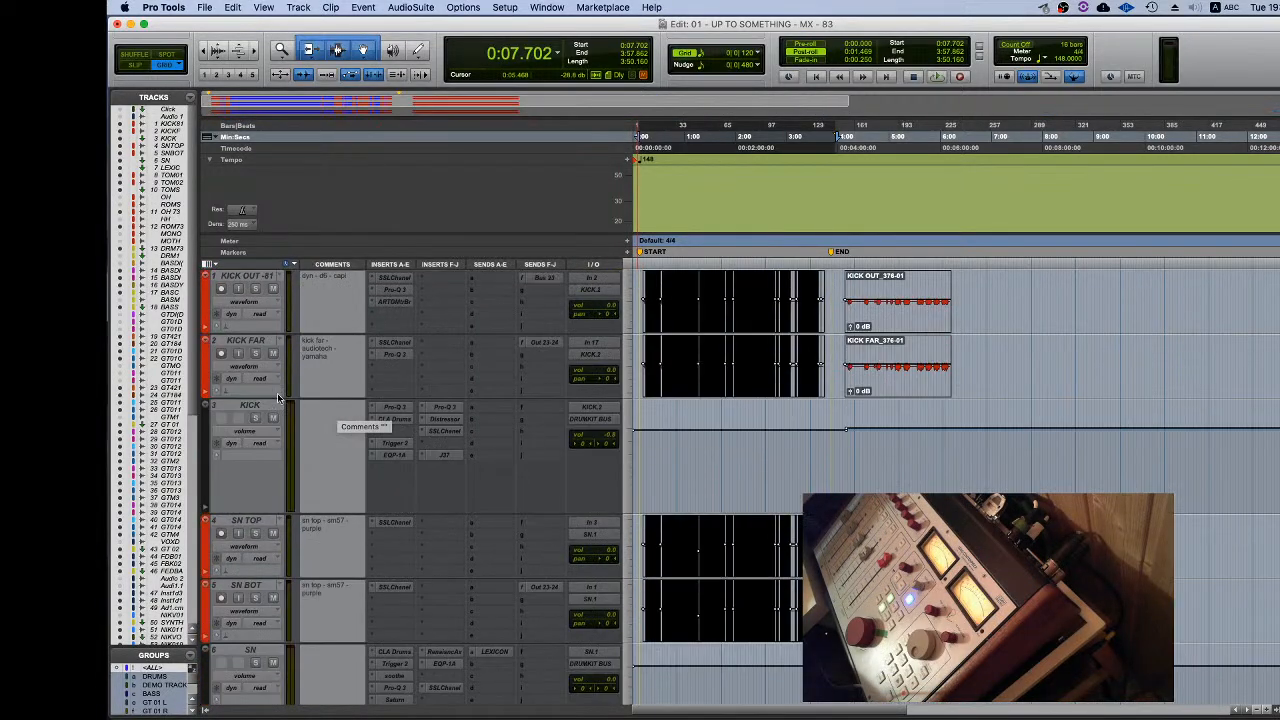
{"action": "double_click", "coordinate": [245, 275]}
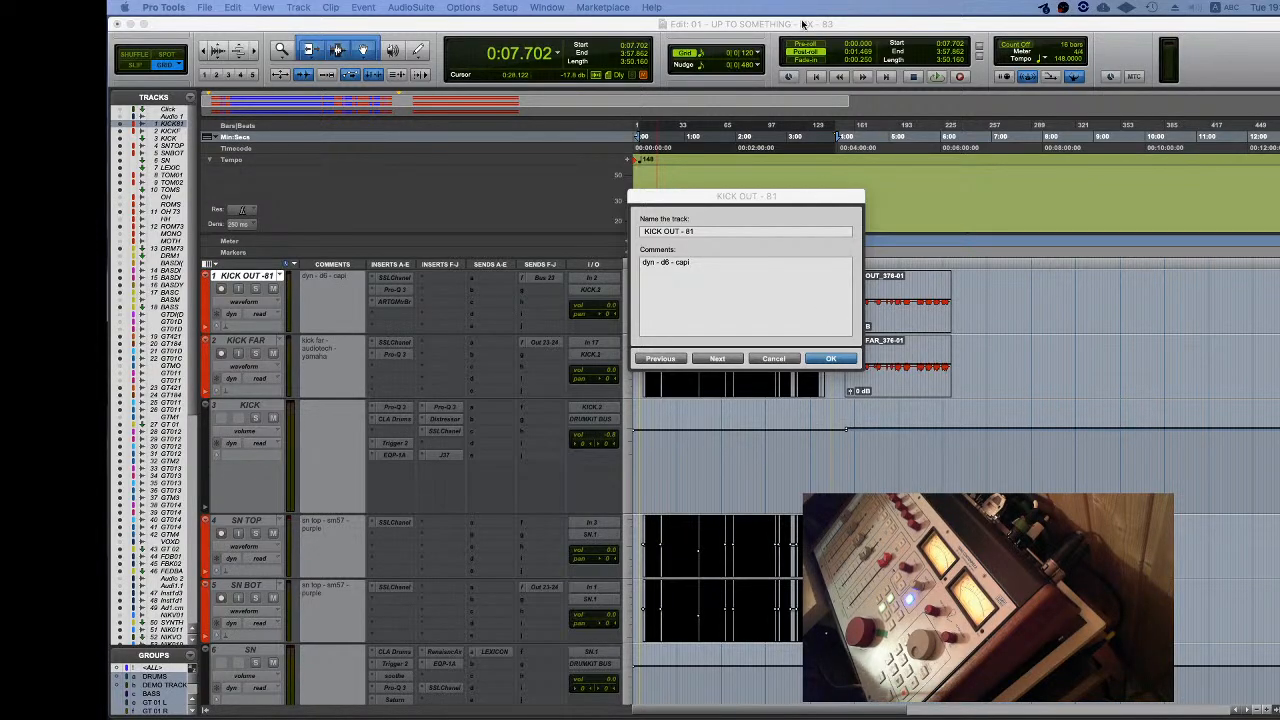
{"action": "left_click", "coordinate": [720, 230]}
{"action": "key", "text": "BackSpace"}
{"action": "key", "text": "BackSpace"}
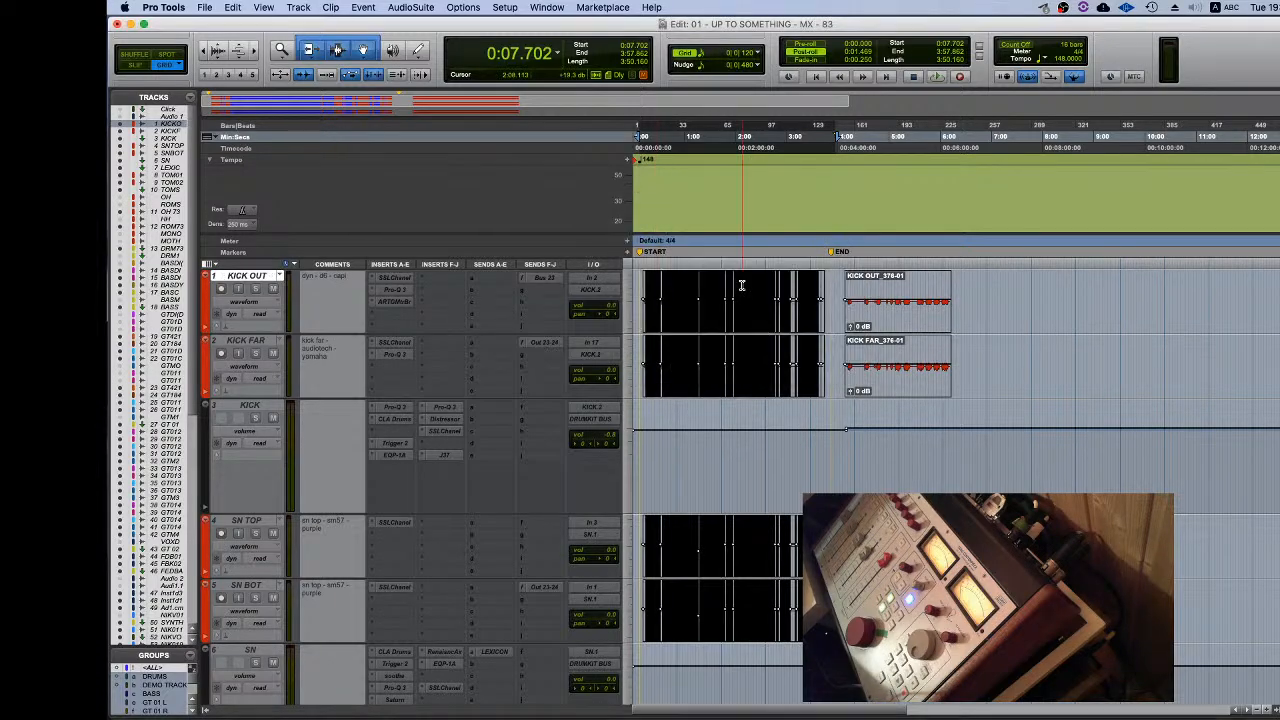
{"action": "key", "text": "Return"}
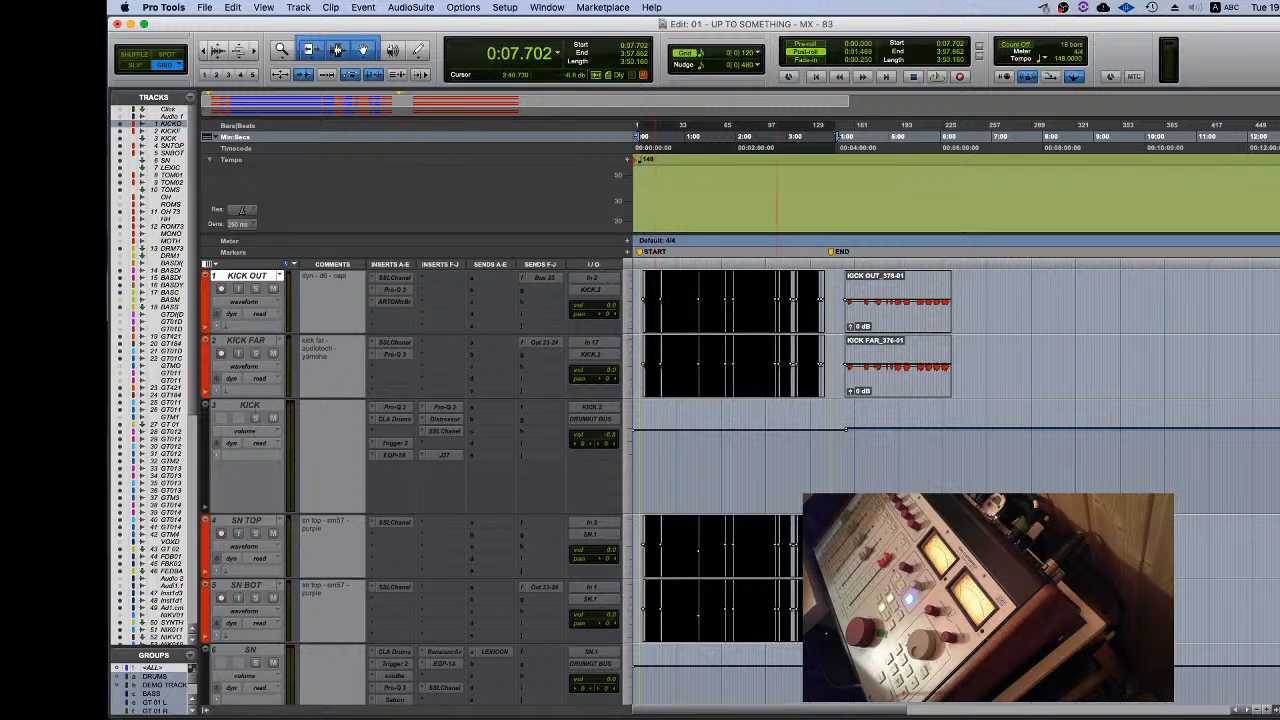
Step: Switch to the TextEdit checklist and review drum items 1 to 5.1, covering the SSL strips and kick plug-ins
{"action": "key", "text": "super+Tab"}
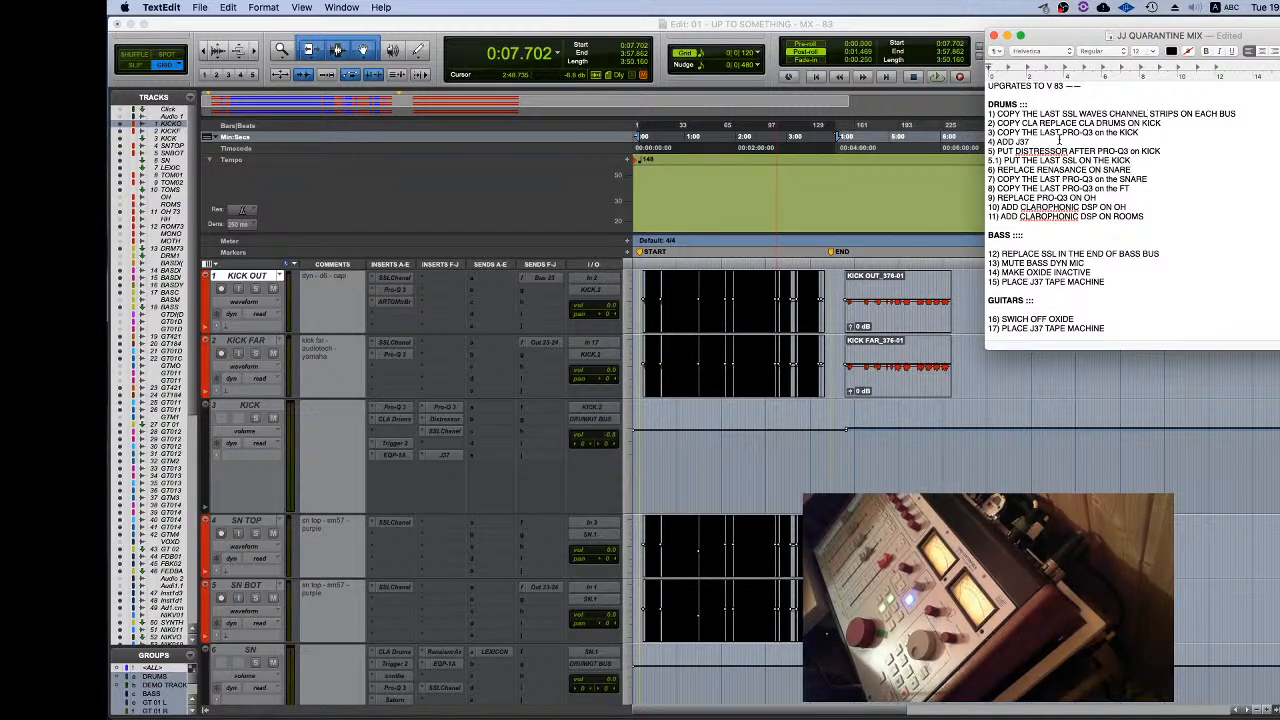
{"action": "triple_click", "coordinate": [1045, 113]}
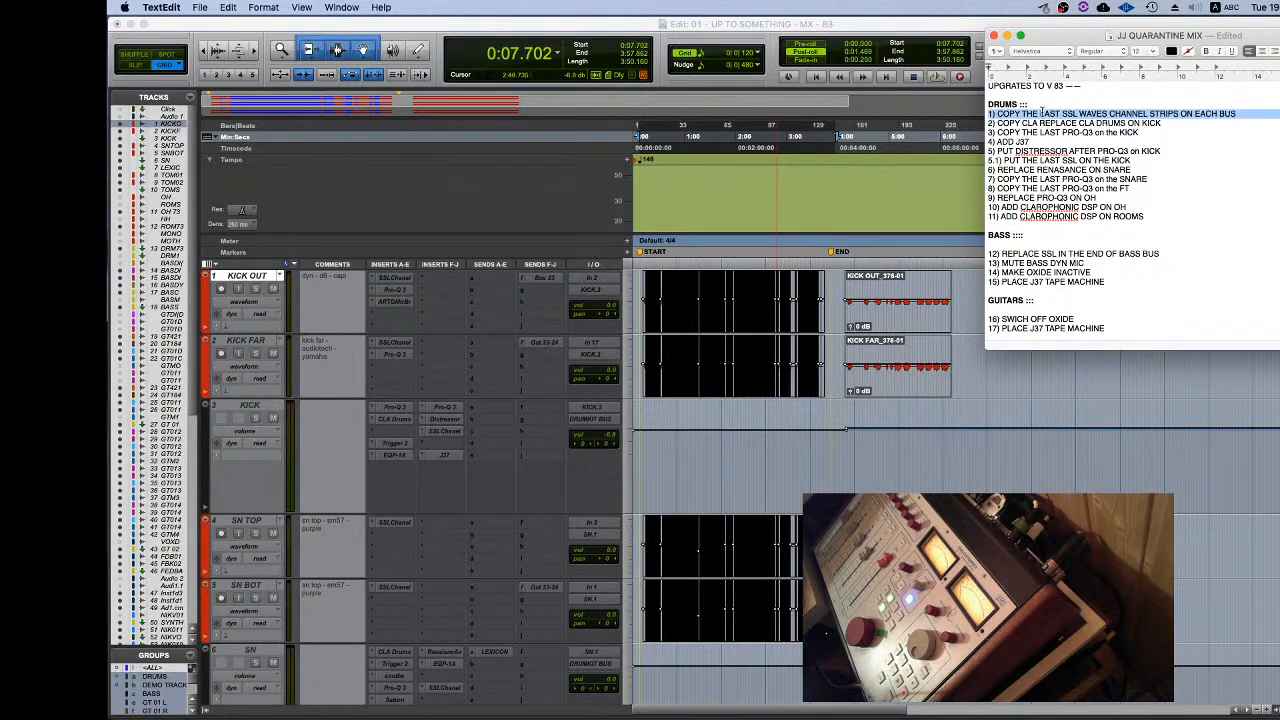
{"action": "triple_click", "coordinate": [1044, 87]}
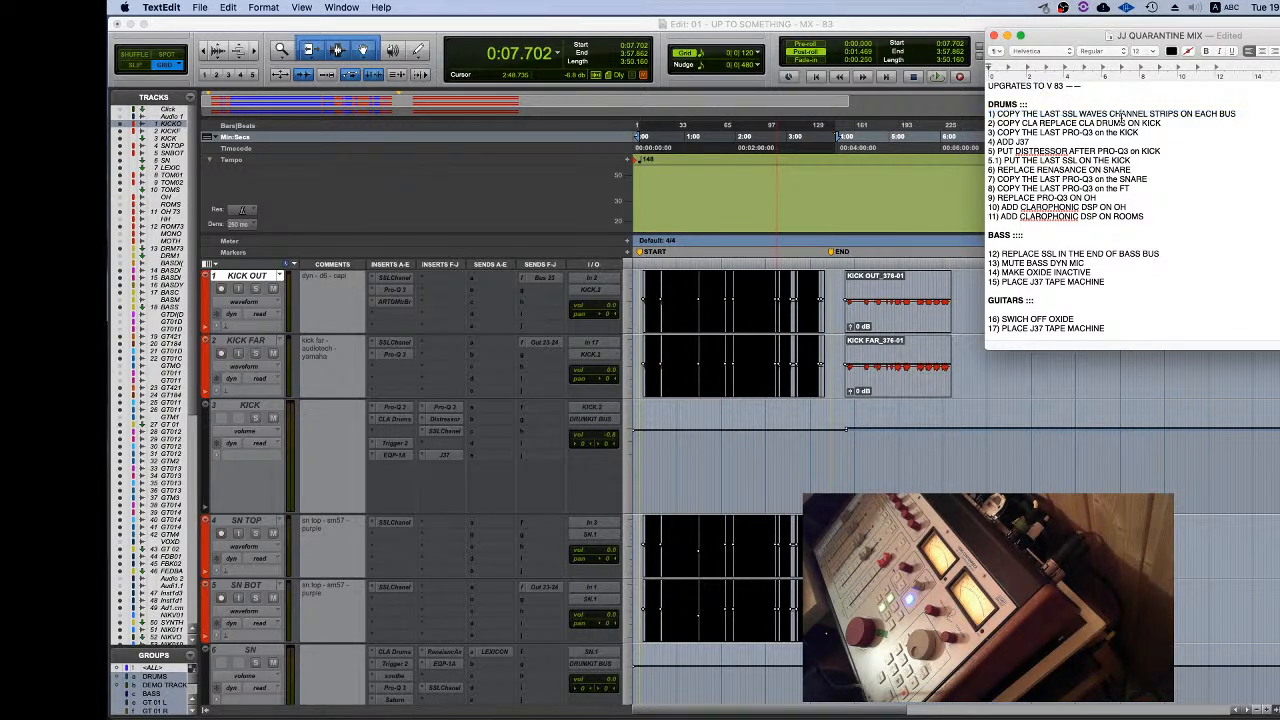
{"action": "triple_click", "coordinate": [1122, 116]}
{"action": "left_click", "coordinate": [1164, 116]}
{"action": "triple_click", "coordinate": [1164, 116]}
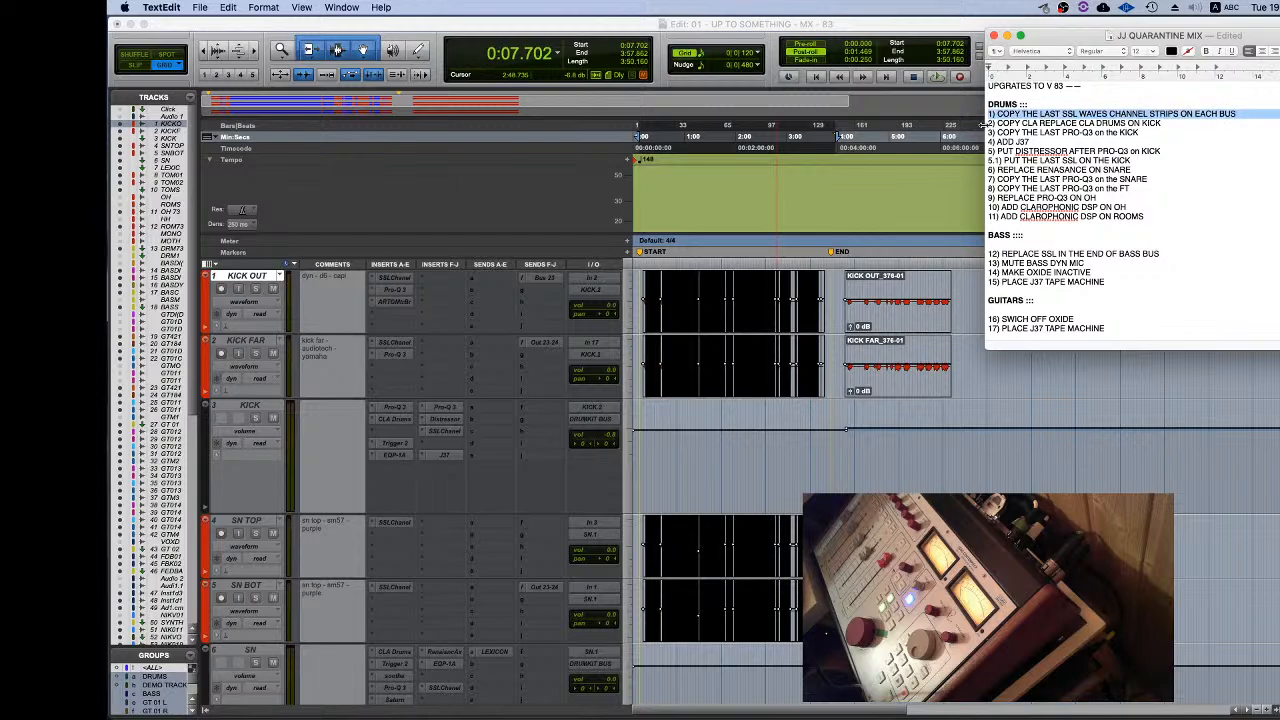
{"action": "triple_click", "coordinate": [1074, 123]}
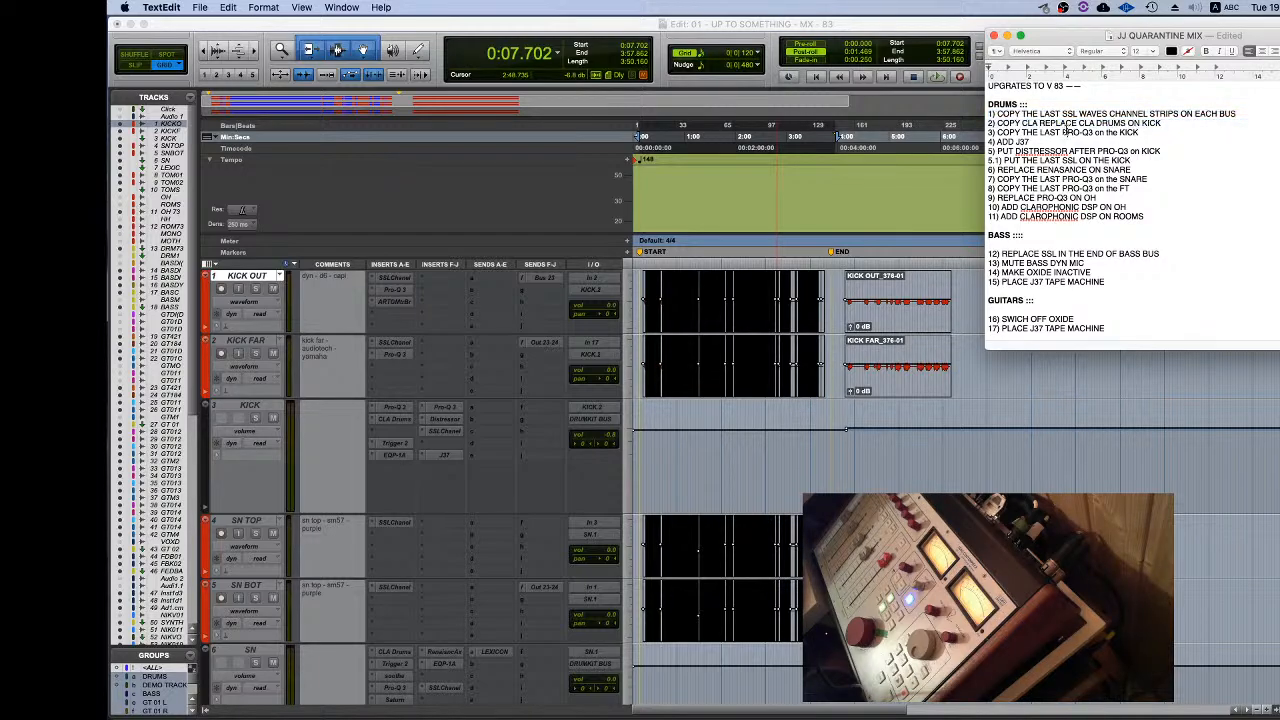
{"action": "triple_click", "coordinate": [1062, 132]}
{"action": "left_click", "coordinate": [1036, 141]}
{"action": "triple_click", "coordinate": [1070, 115]}
{"action": "triple_click", "coordinate": [1044, 124]}
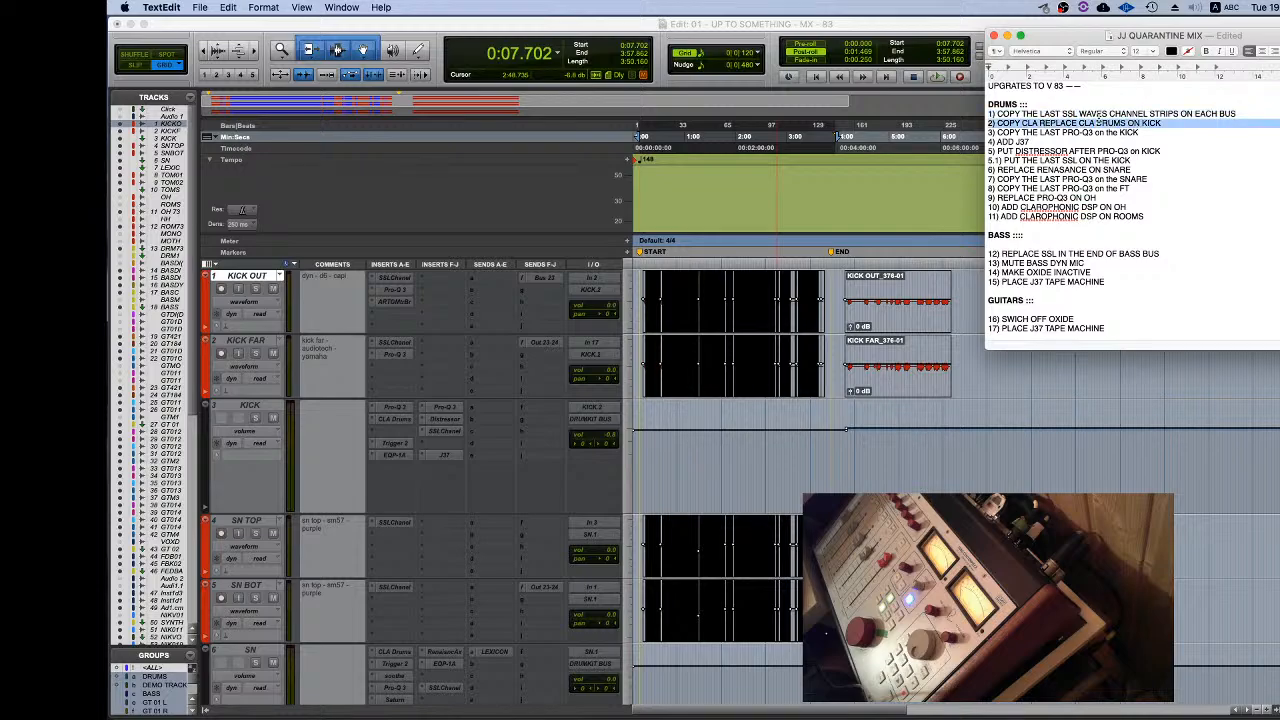
{"action": "triple_click", "coordinate": [1074, 132]}
{"action": "triple_click", "coordinate": [1062, 151]}
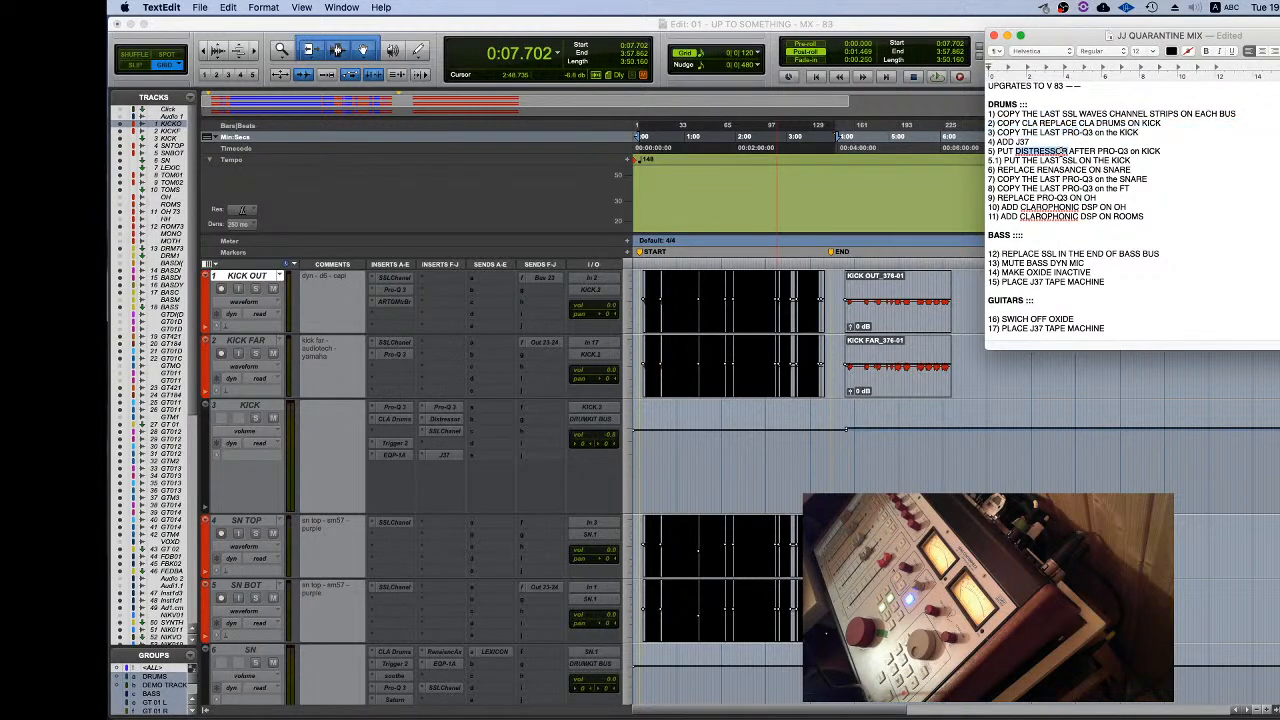
{"action": "triple_click", "coordinate": [1070, 161]}
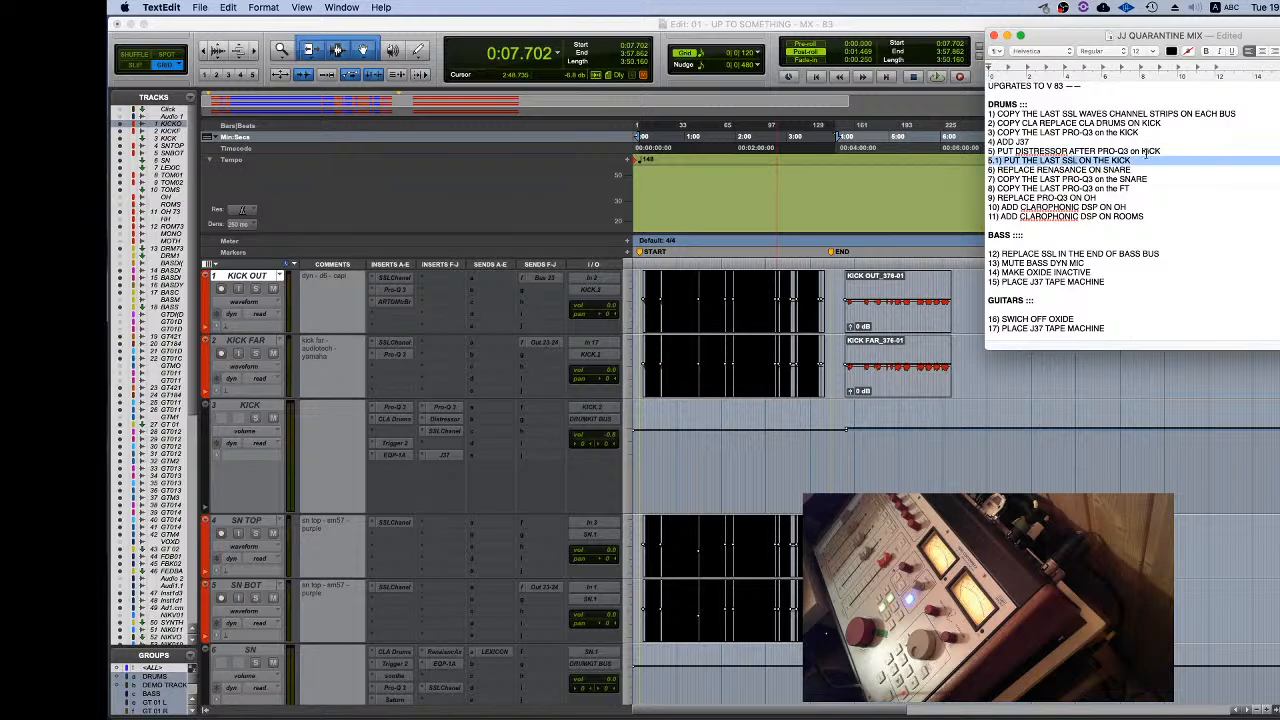
Step: Switch back to Pro Tools and rename the KICK bus track to KICK - 83
{"action": "left_click", "coordinate": [257, 412]}
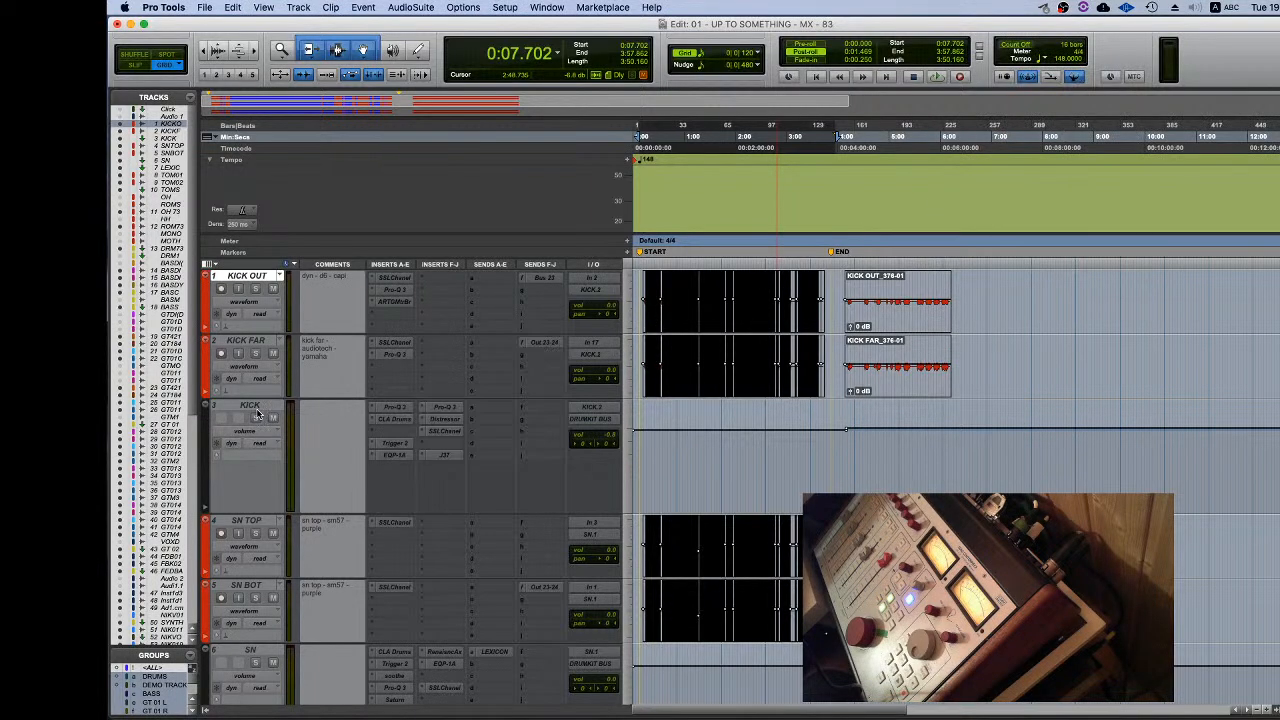
{"action": "double_click", "coordinate": [257, 406]}
{"action": "key", "text": "Right"}
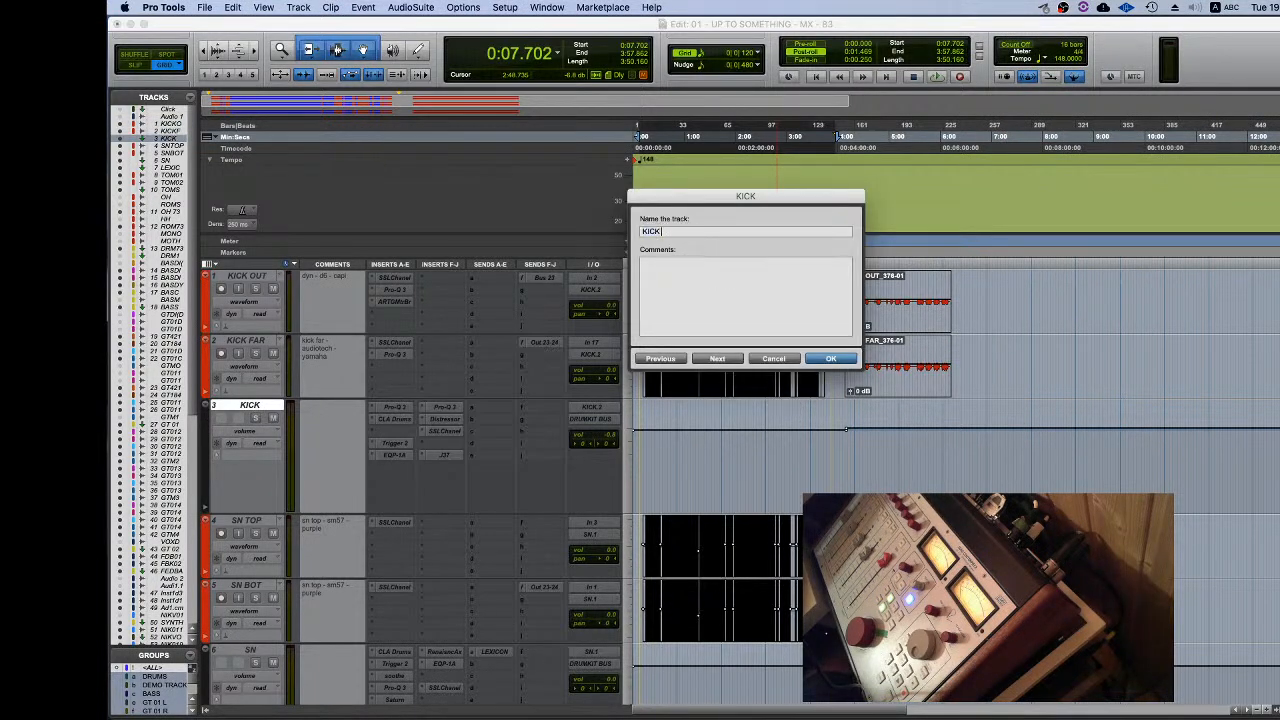
{"action": "type", "text": "- 83"}
{"action": "left_click", "coordinate": [829, 358]}
Step: Rename the SN track to SN - 83 and the TOMS track to TOMS - 83
{"action": "scroll", "coordinate": [262, 404], "scroll_direction": "down", "scroll_amount": 5}
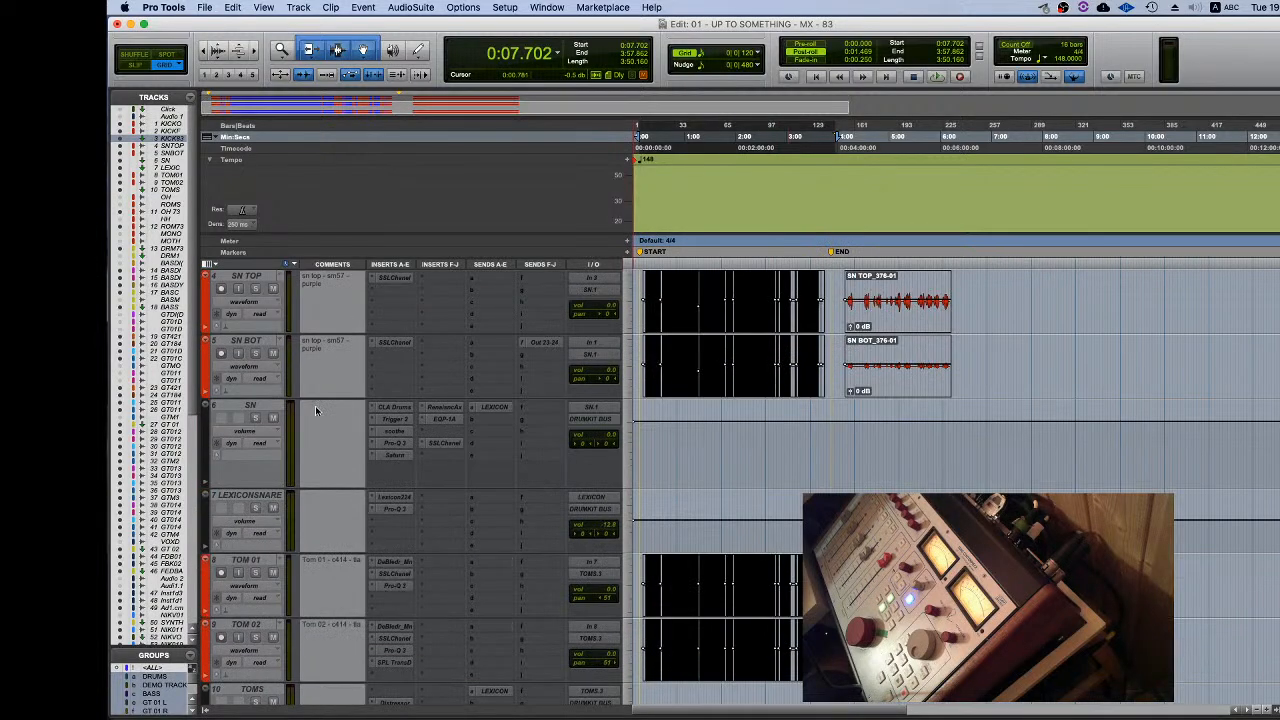
{"action": "double_click", "coordinate": [262, 404]}
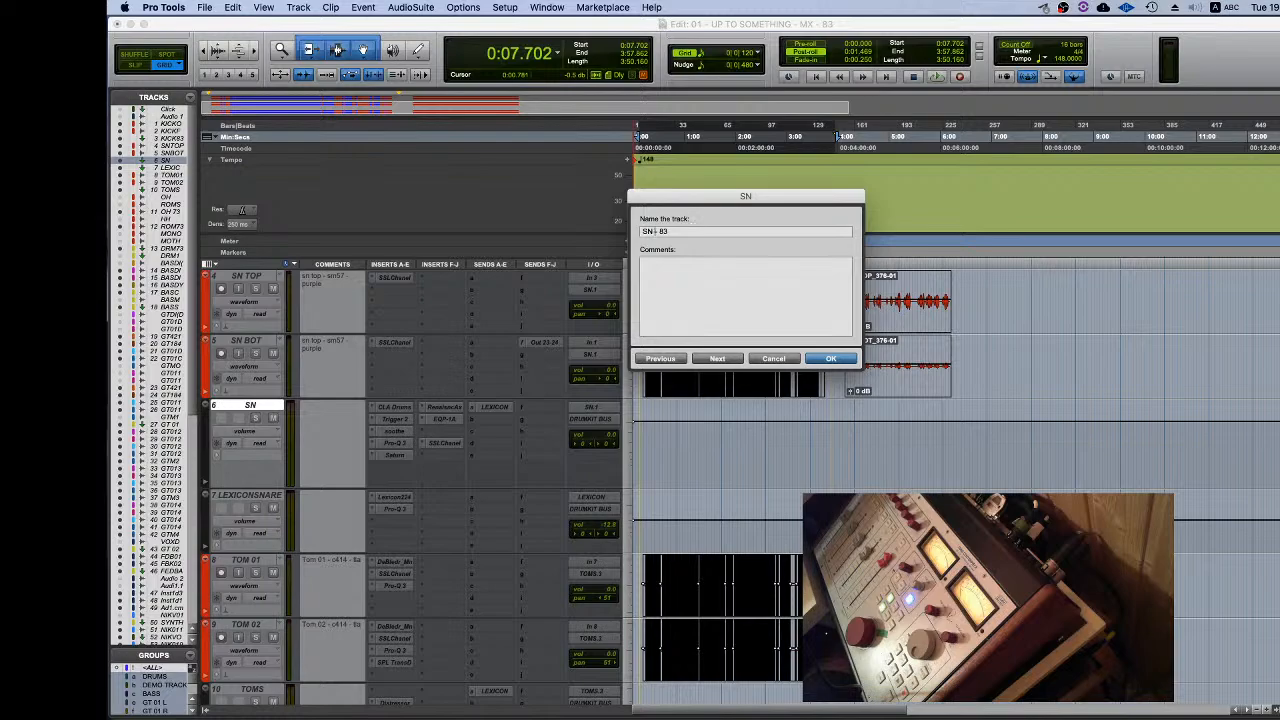
{"action": "key", "text": "Return"}
{"action": "scroll", "coordinate": [258, 500], "scroll_direction": "down", "scroll_amount": 3}
{"action": "double_click", "coordinate": [252, 560]}
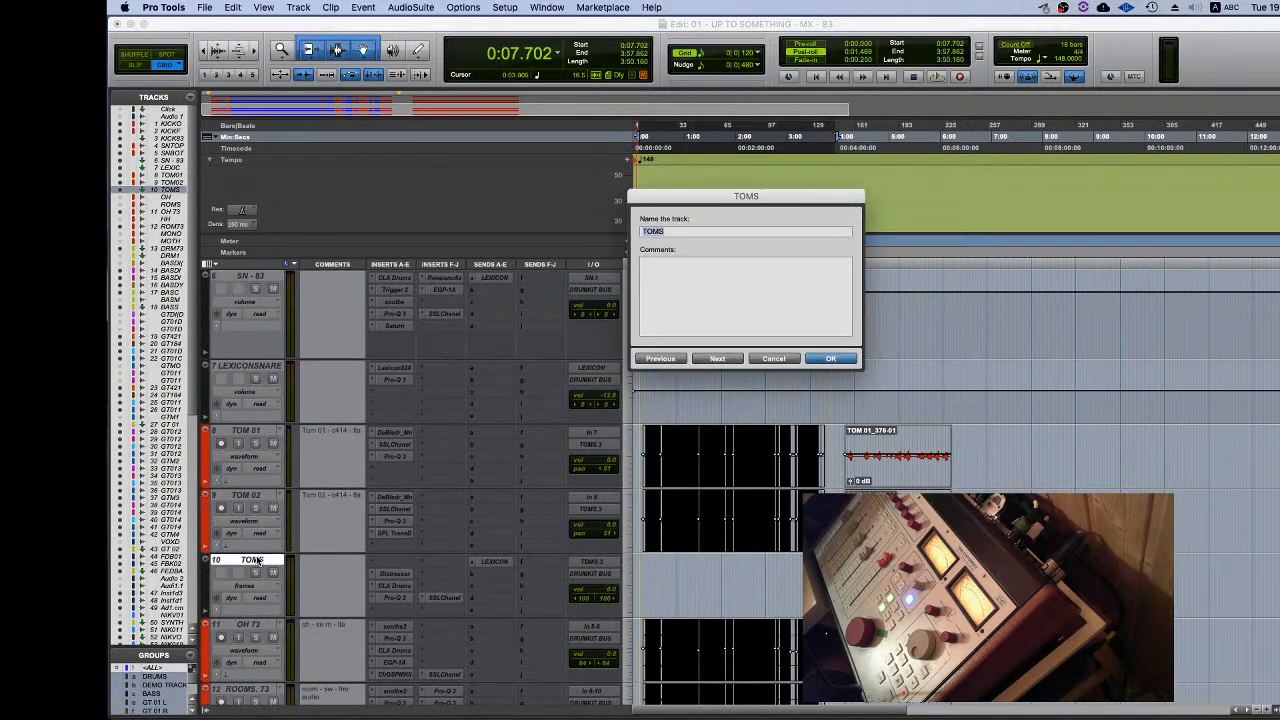
{"action": "left_click", "coordinate": [694, 231]}
{"action": "type", "text": "- 83"}
{"action": "key", "text": "Return"}
Step: Rename the overhead, room and drum bus tracks to OH - 83, ROOMS - 83 and DRMS - 83
{"action": "scroll", "coordinate": [387, 540], "scroll_direction": "down", "scroll_amount": 3}
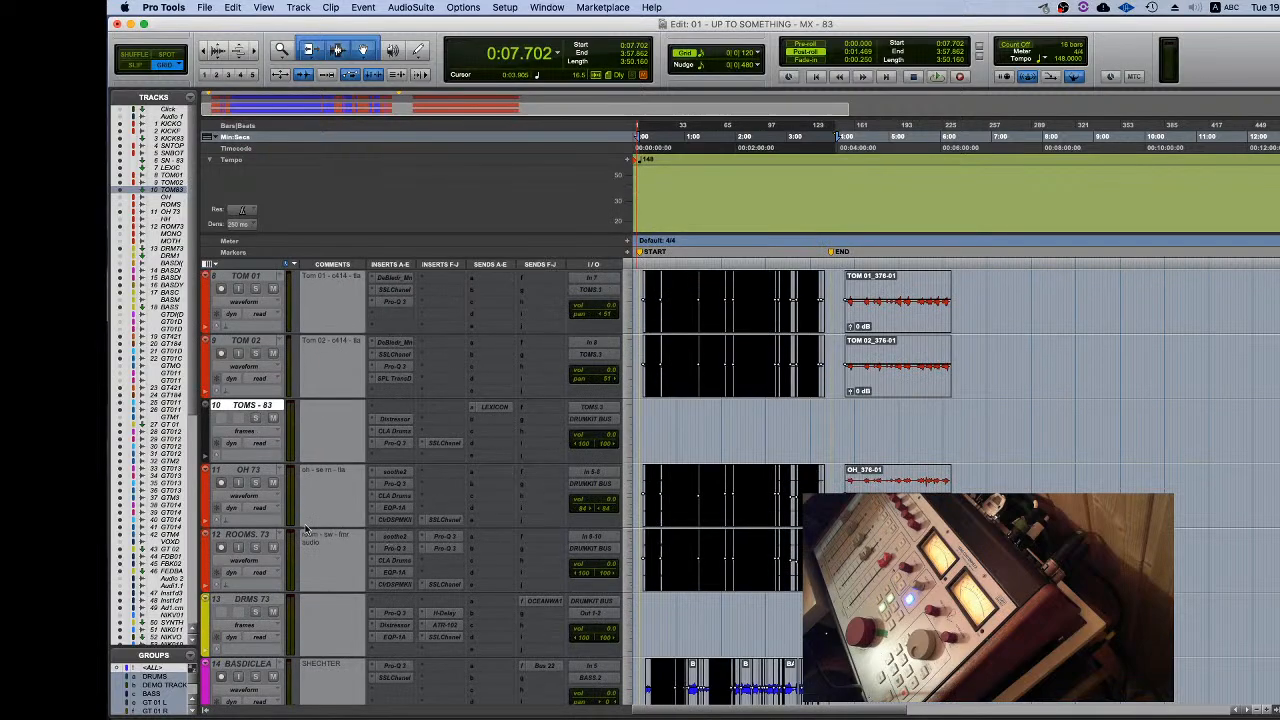
{"action": "left_click", "coordinate": [265, 474]}
{"action": "double_click", "coordinate": [265, 474]}
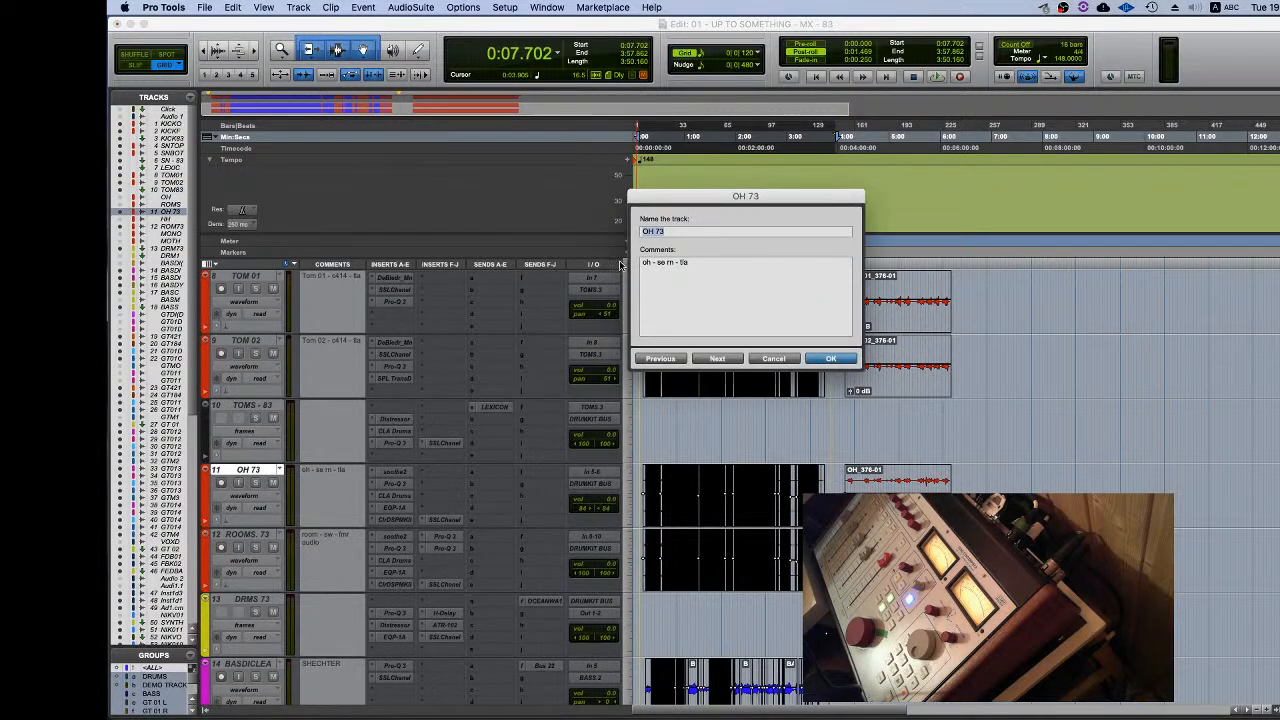
{"action": "left_click", "coordinate": [682, 232]}
{"action": "key", "text": "super+Right"}
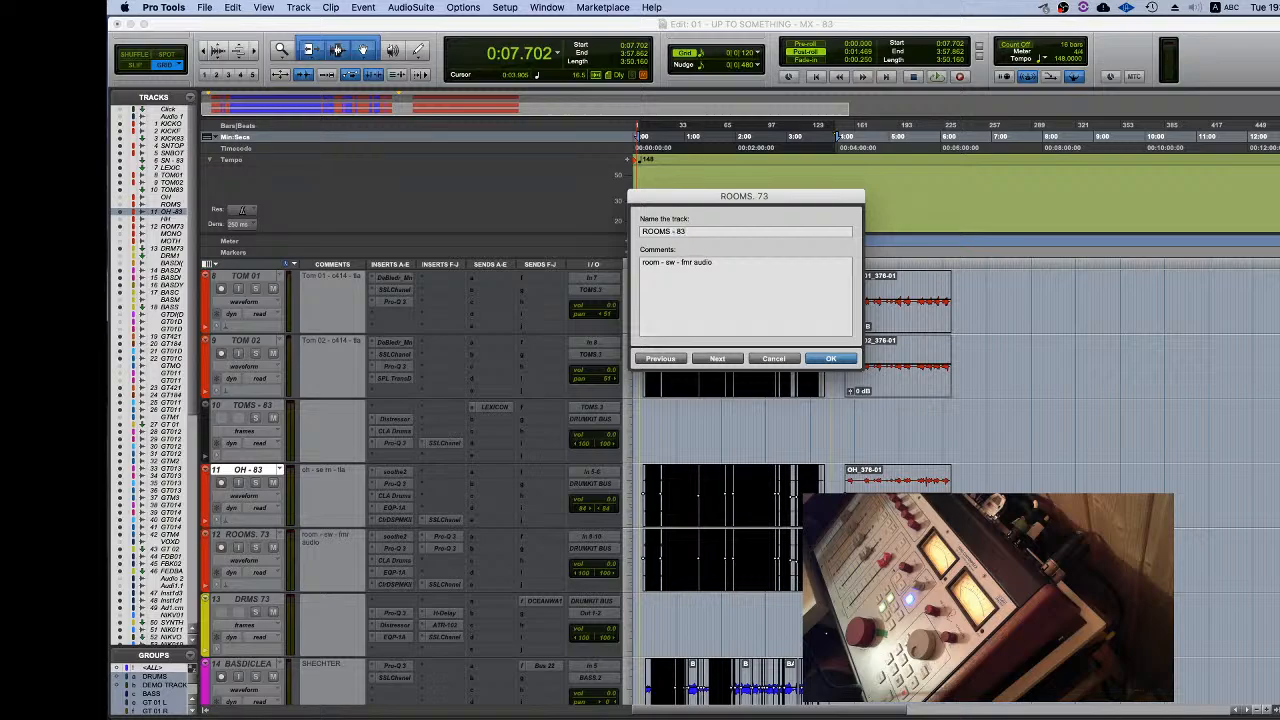
{"action": "key", "text": "super+Right"}
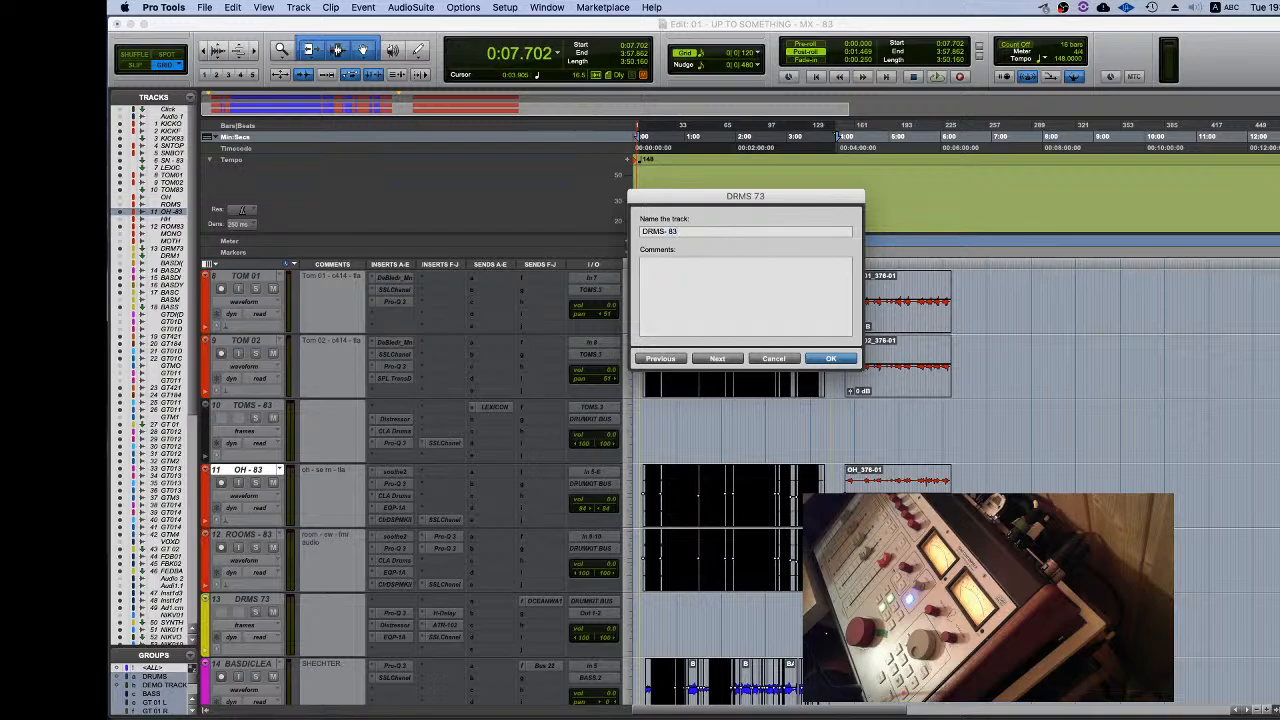
{"action": "type", "text": "-"}
{"action": "key", "text": "Return"}
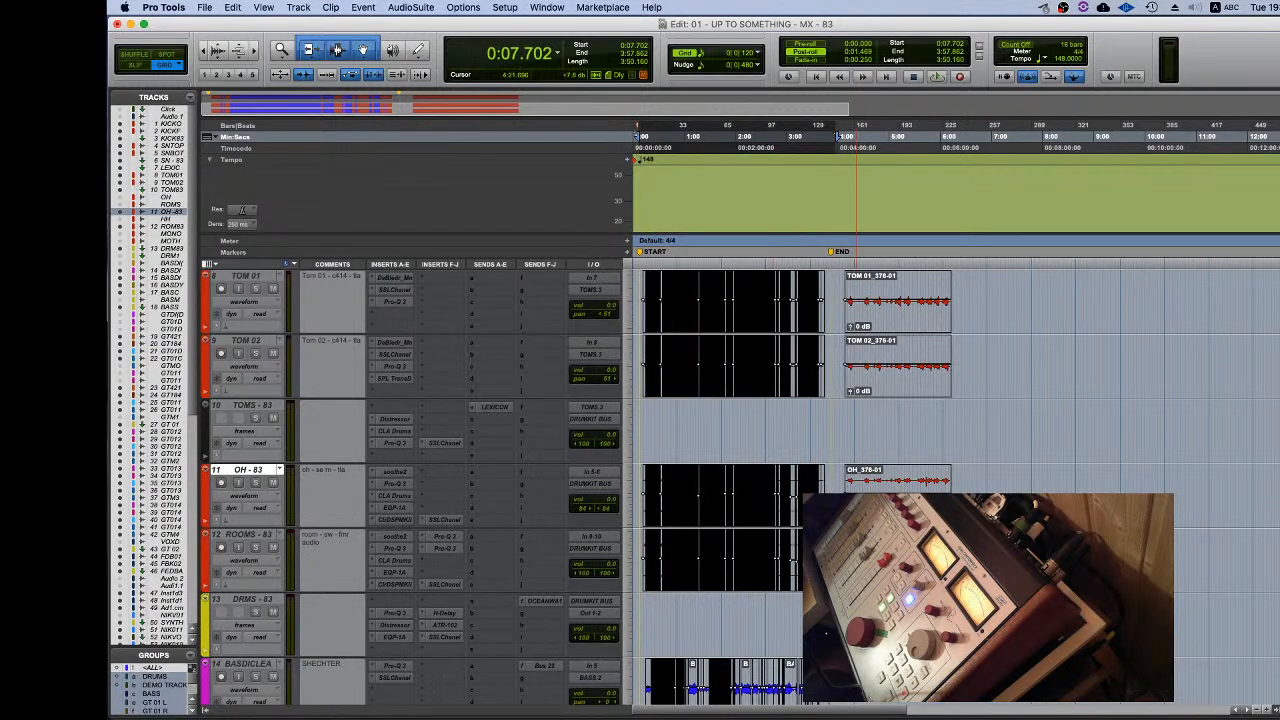
Step: Check the BASS items in the TextEdit checklist, and rename the BASS bus track in Pro Tools to BASS - 83
{"action": "key", "text": "super+Tab"}
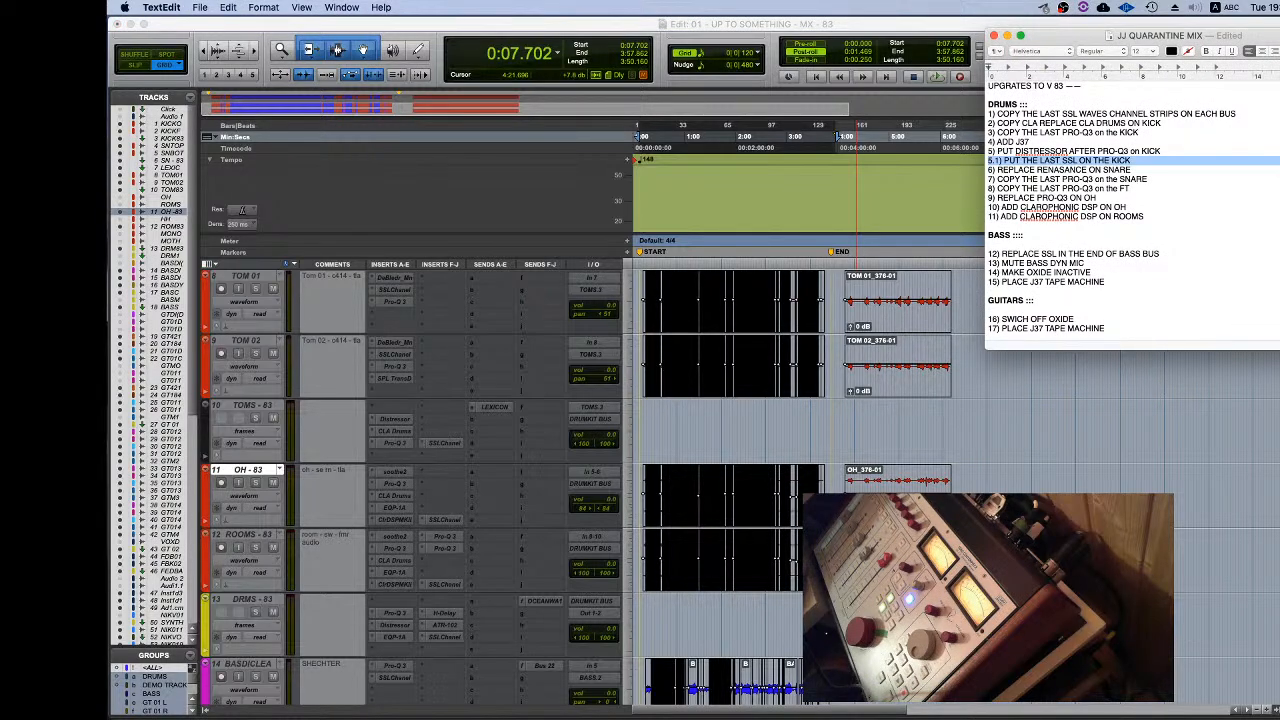
{"action": "left_click", "coordinate": [1107, 253]}
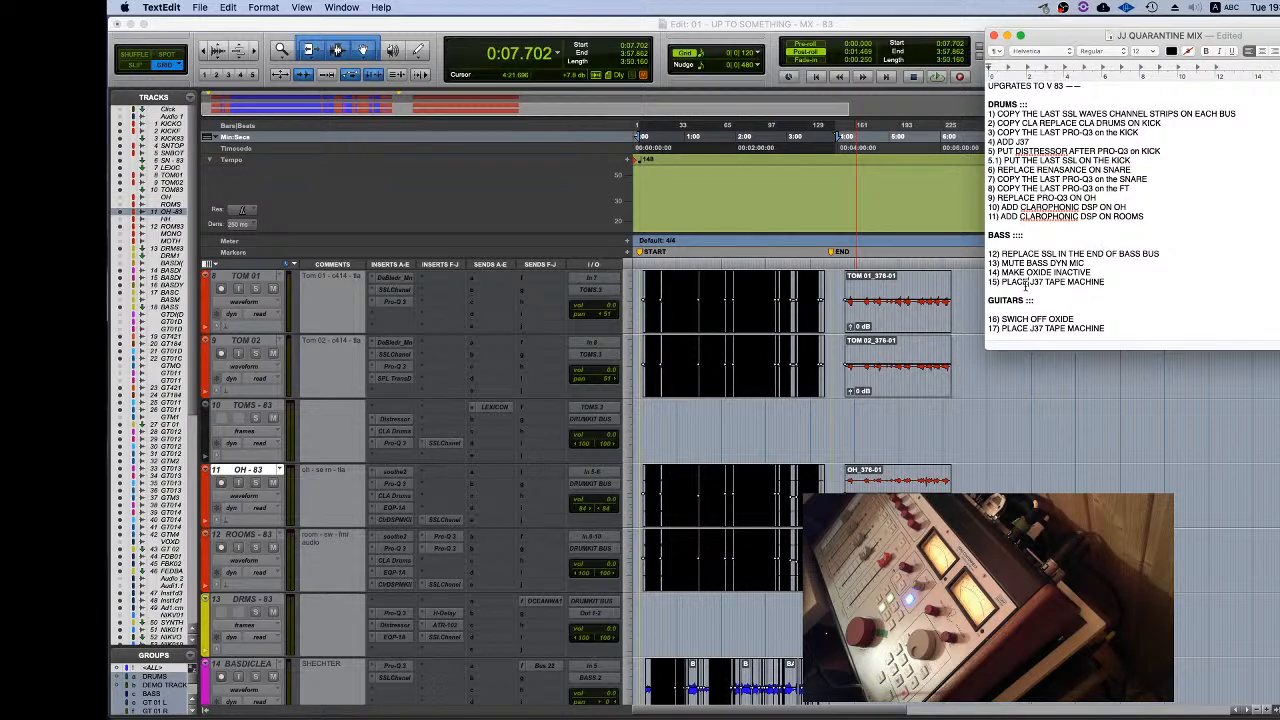
{"action": "triple_click", "coordinate": [1028, 253]}
{"action": "left_click", "coordinate": [1086, 246]}
{"action": "scroll", "coordinate": [628, 482], "scroll_direction": "down", "scroll_amount": 3}
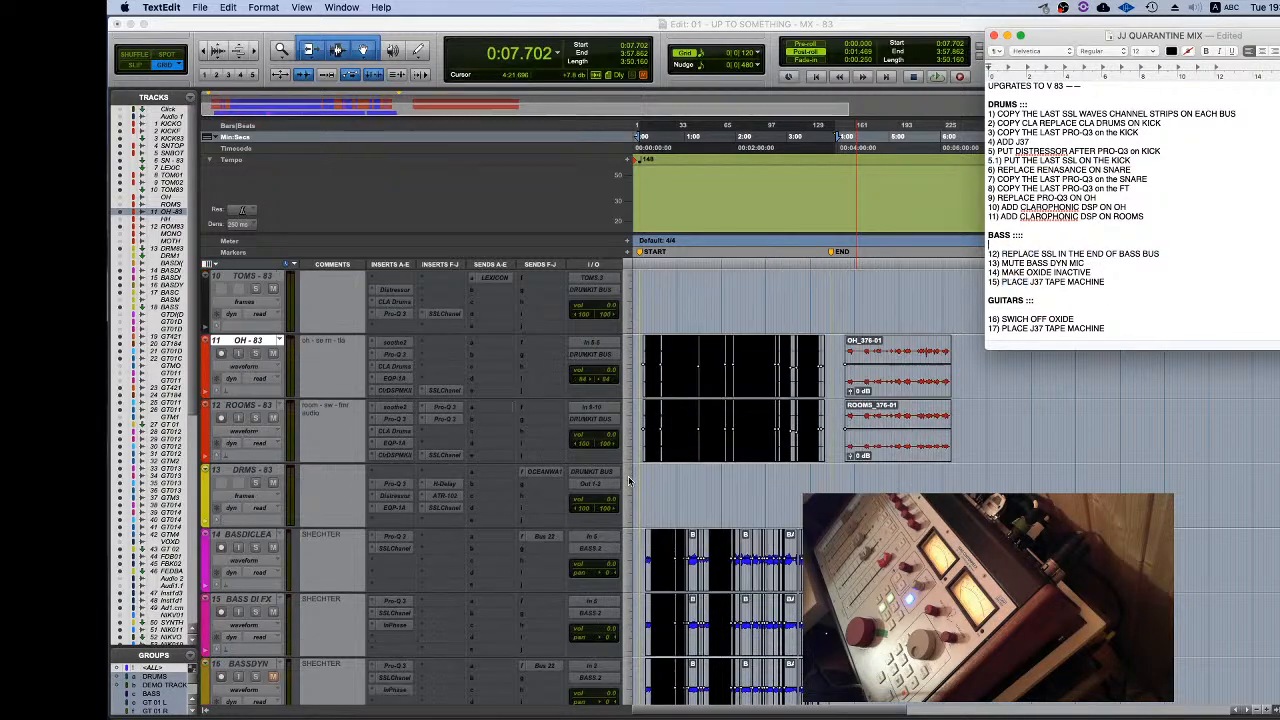
{"action": "scroll", "coordinate": [628, 482], "scroll_direction": "down", "scroll_amount": 4}
{"action": "left_click", "coordinate": [258, 537]}
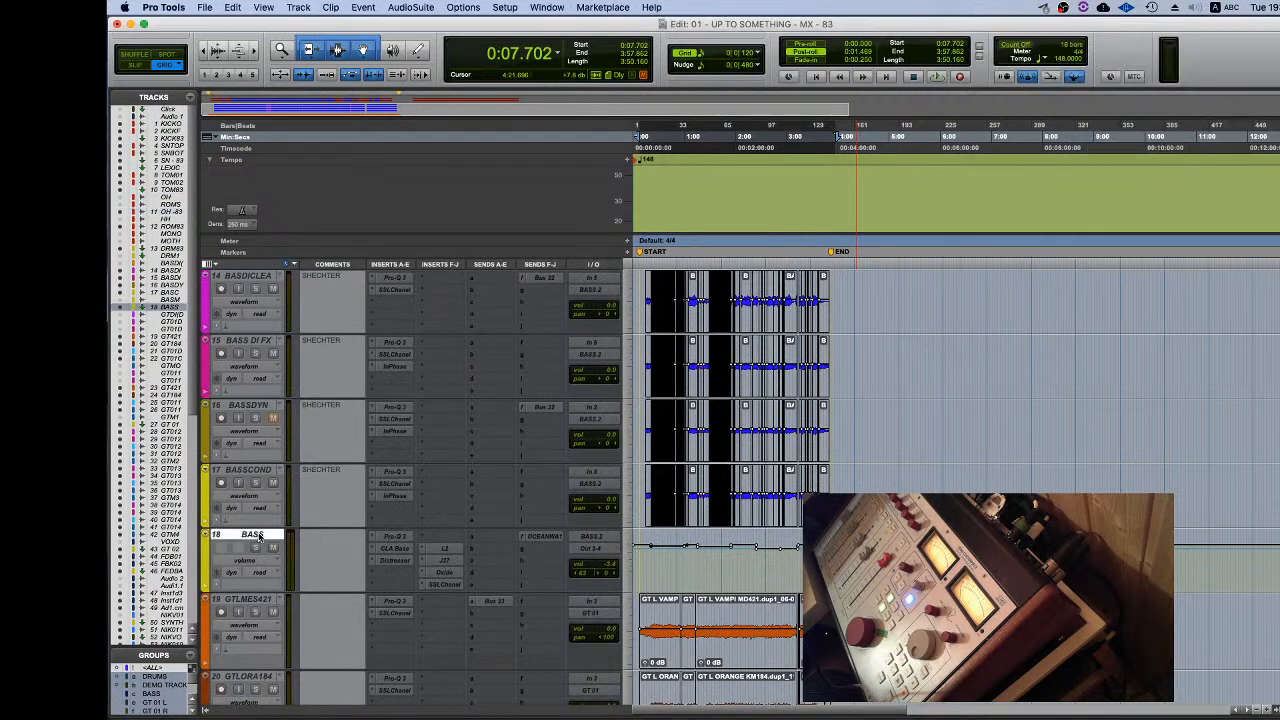
{"action": "double_click", "coordinate": [258, 537]}
{"action": "left_click", "coordinate": [703, 231]}
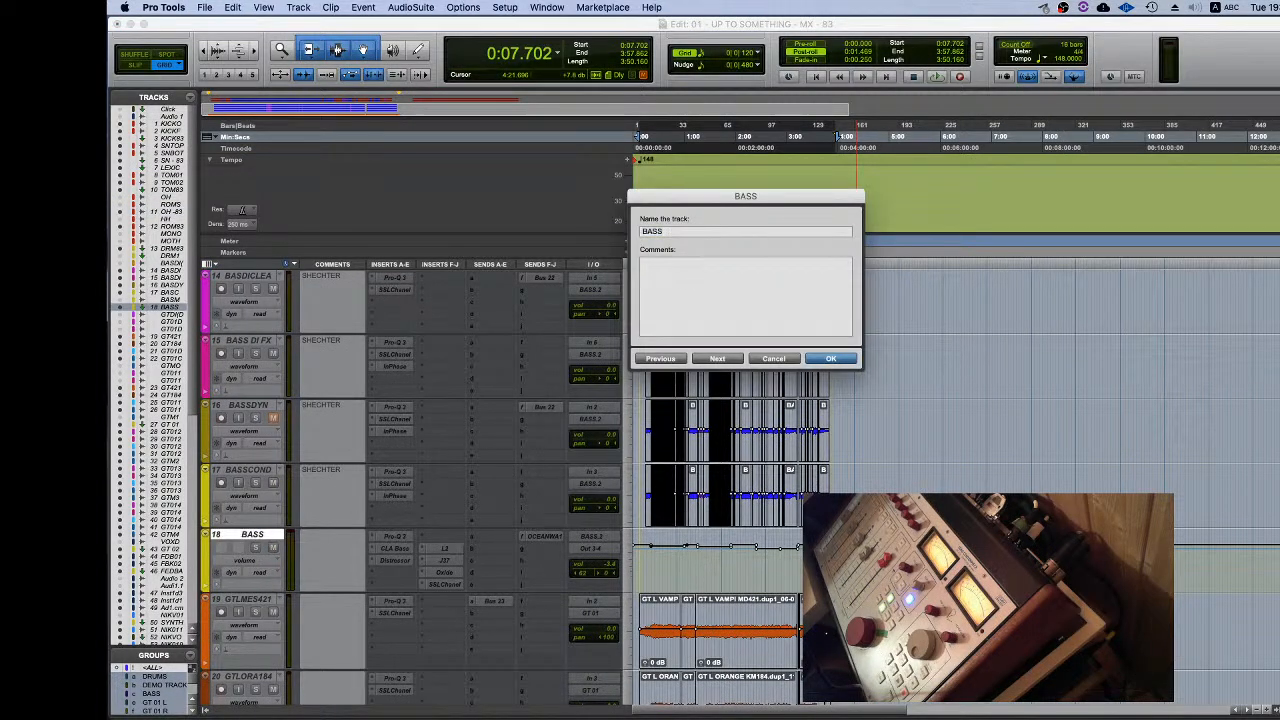
{"action": "type", "text": "- 83"}
{"action": "key", "text": "Return"}
Step: Check the GUITARS items in the TextEdit checklist, and rename the GT 01 bus track in Pro Tools to GT 01 - 83
{"action": "scroll", "coordinate": [395, 495], "scroll_direction": "down", "scroll_amount": 6}
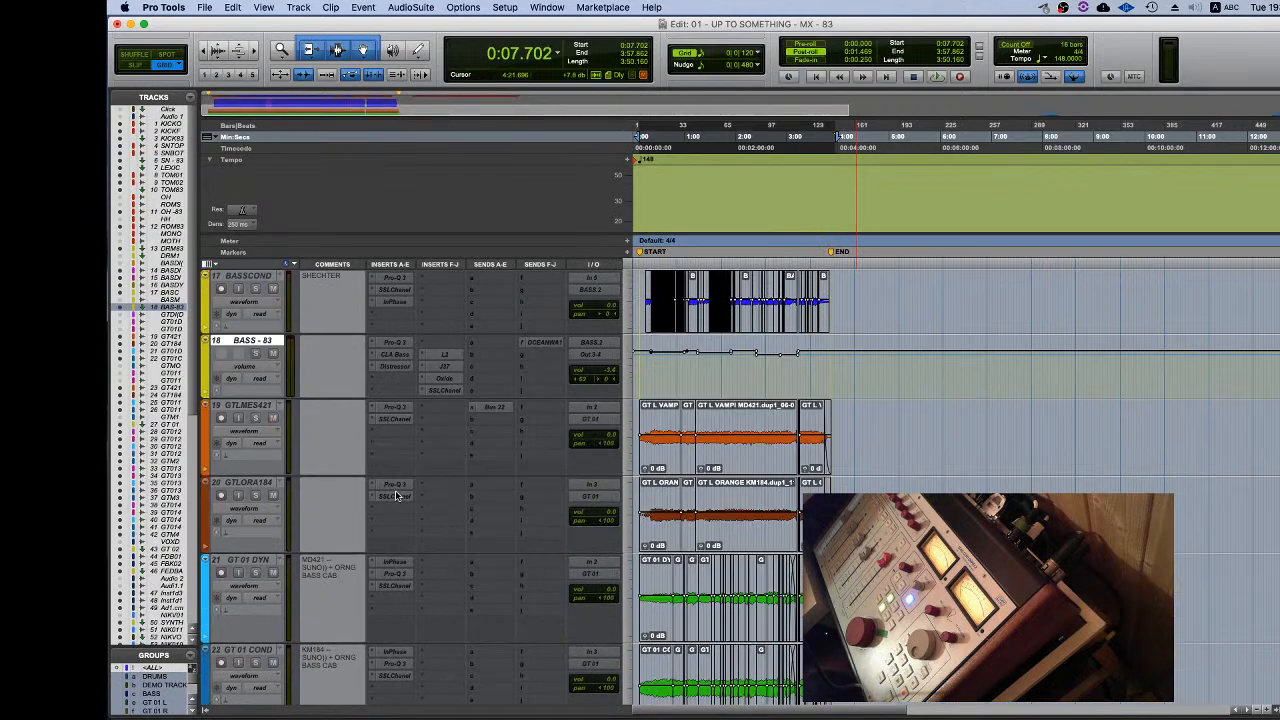
{"action": "scroll", "coordinate": [395, 495], "scroll_direction": "down", "scroll_amount": 4}
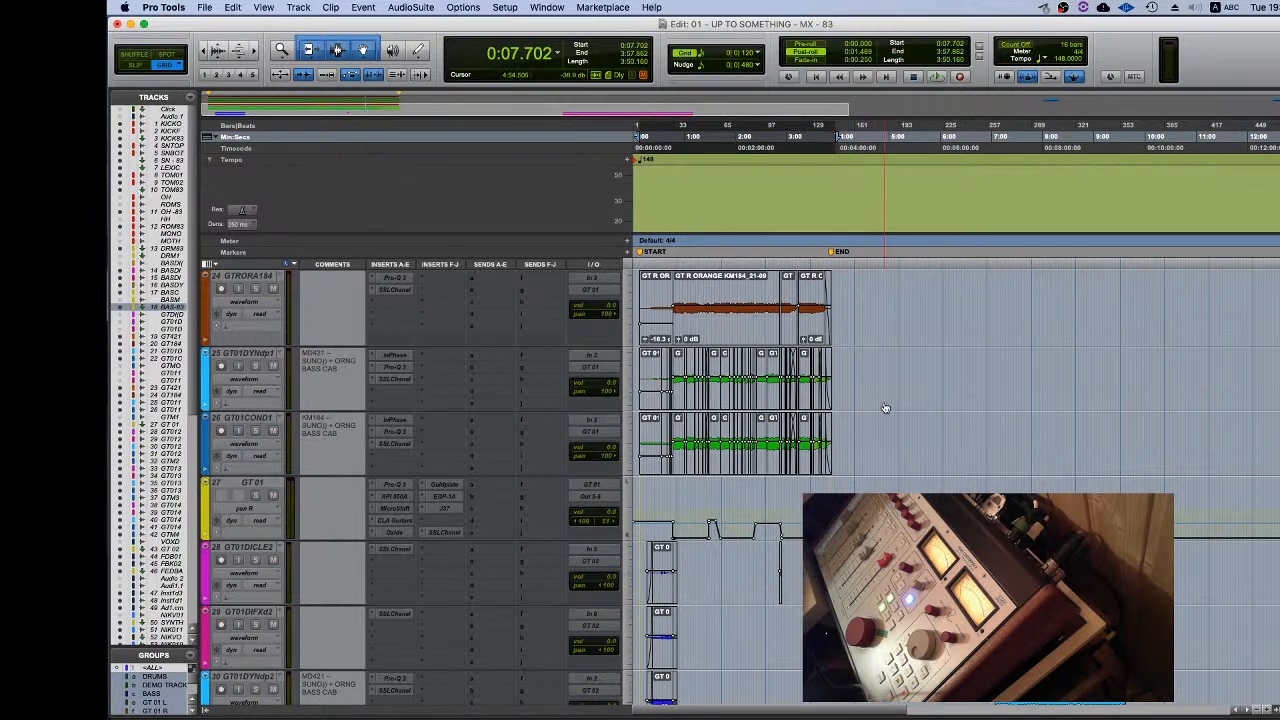
{"action": "key", "text": "super+Tab"}
{"action": "scroll", "coordinate": [1100, 200], "scroll_direction": "down", "scroll_amount": 3}
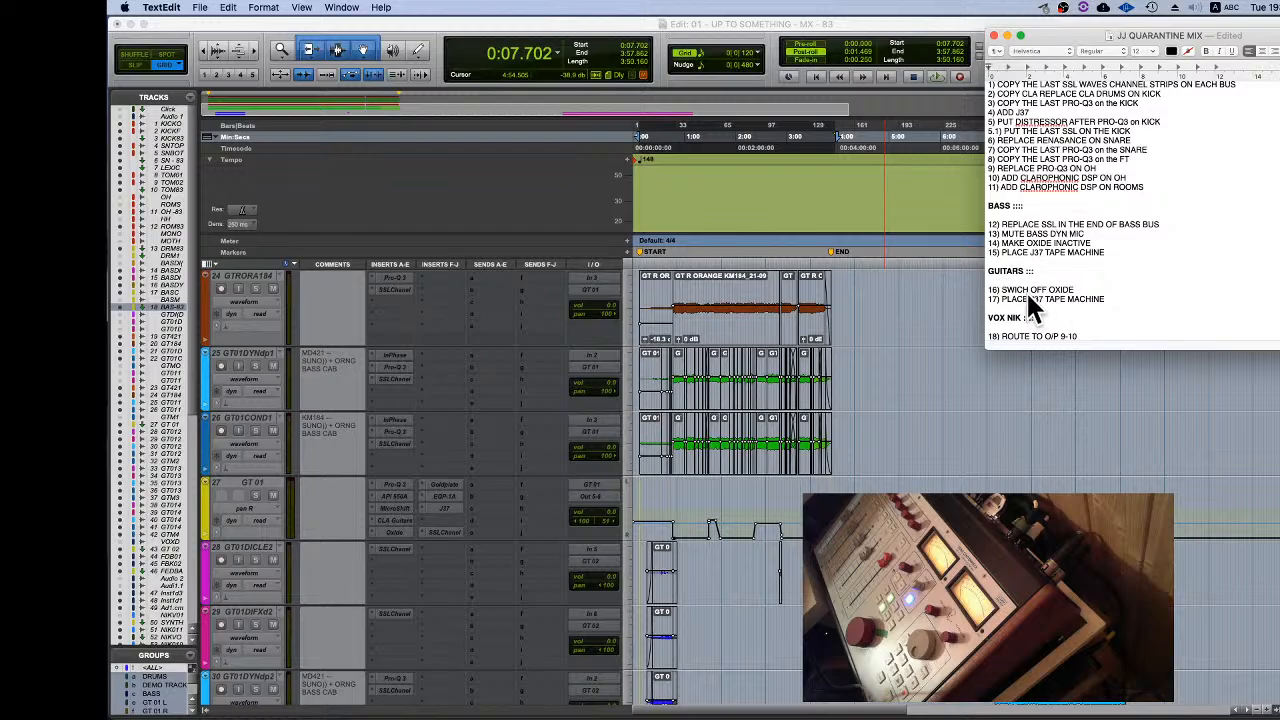
{"action": "scroll", "coordinate": [1040, 290], "scroll_direction": "down", "scroll_amount": 5}
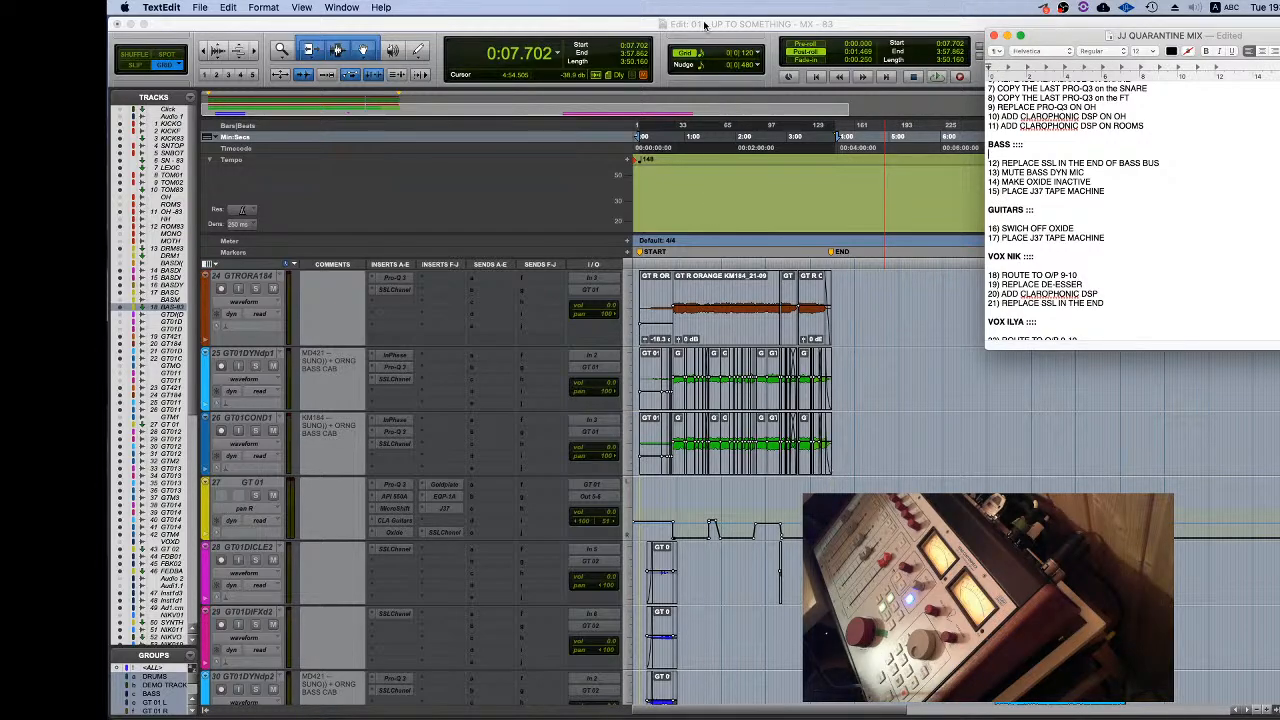
{"action": "left_click", "coordinate": [705, 55]}
{"action": "double_click", "coordinate": [254, 484]}
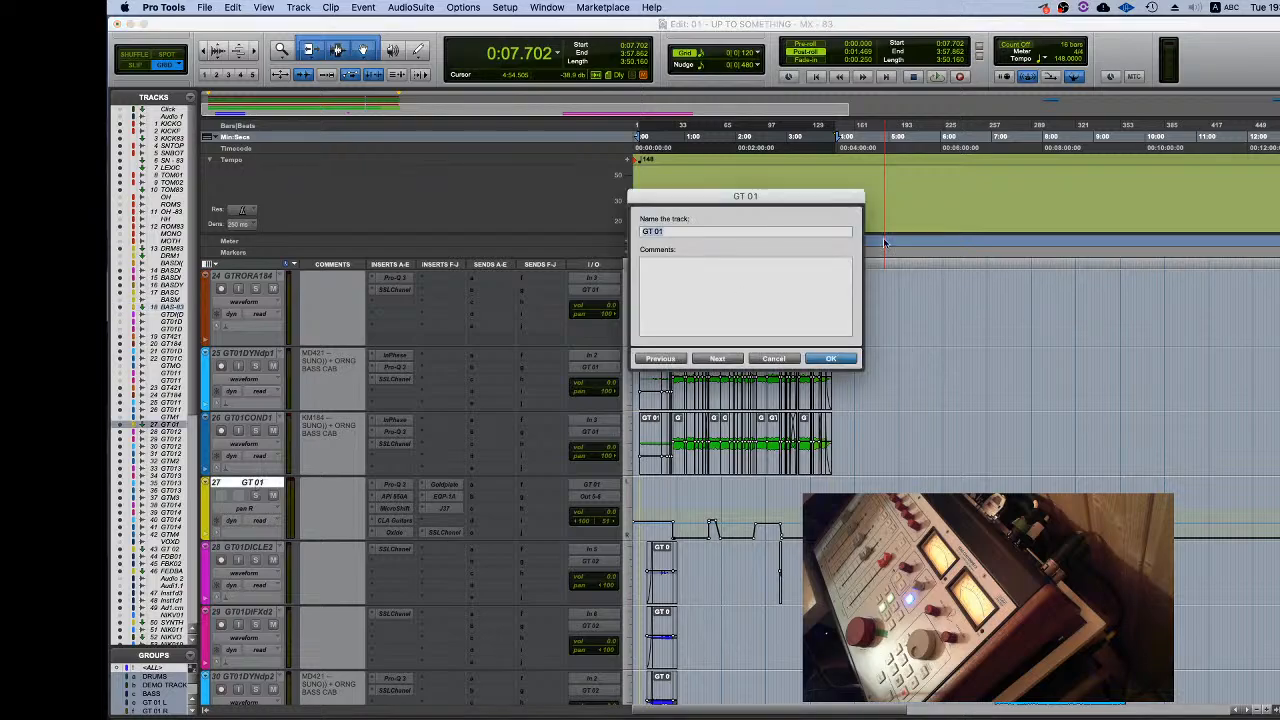
{"action": "key", "text": "Right"}
{"action": "type", "text": "- 83"}
{"action": "left_click", "coordinate": [838, 362]}
Step: Rename the GT 02 bus track to GT 02 - 83 and the FEEDBACKS bus track to FEEDBACKS - 83
{"action": "scroll", "coordinate": [275, 550], "scroll_direction": "down", "scroll_amount": 10}
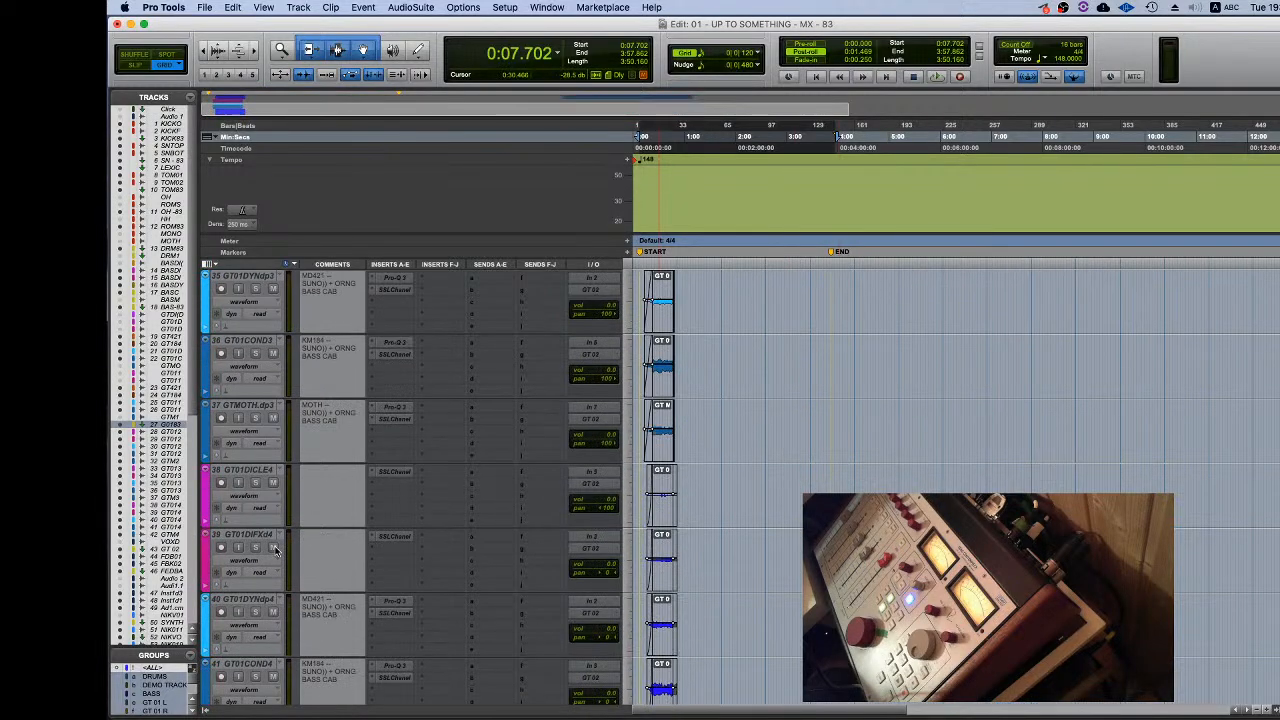
{"action": "scroll", "coordinate": [275, 550], "scroll_direction": "down", "scroll_amount": 5}
{"action": "double_click", "coordinate": [250, 405]}
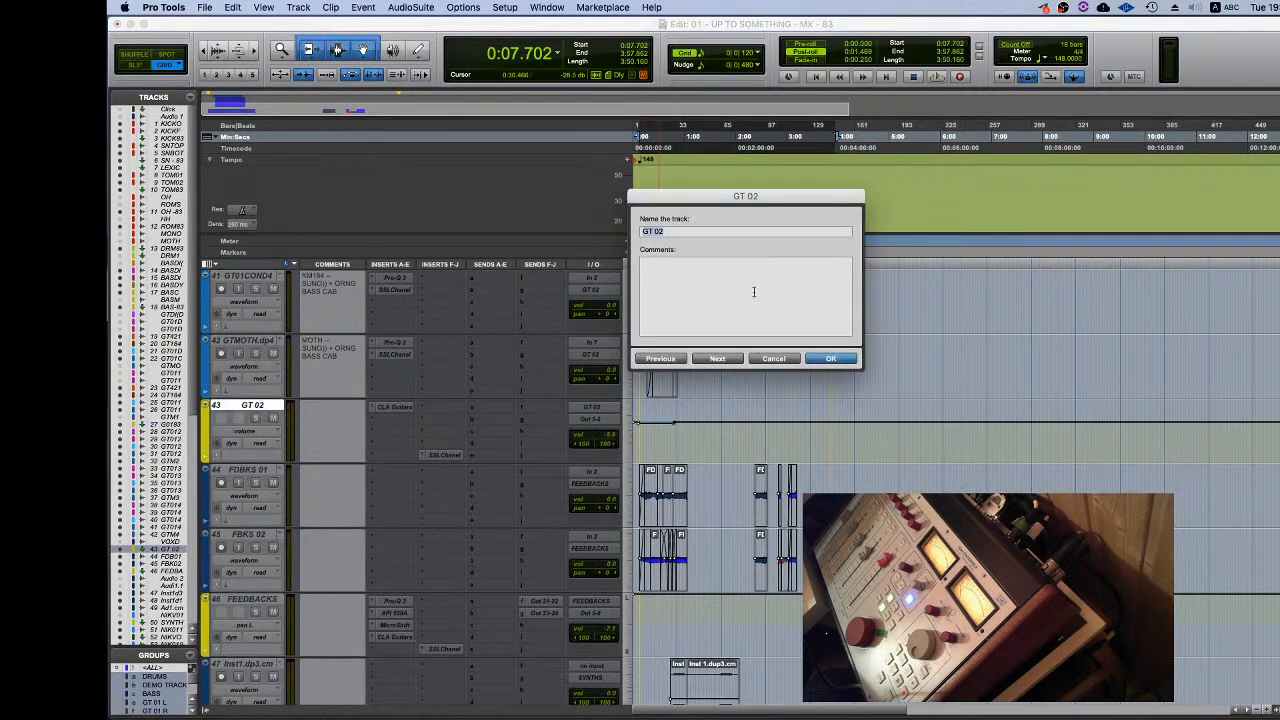
{"action": "left_click", "coordinate": [692, 231]}
{"action": "left_click", "coordinate": [838, 362]}
{"action": "double_click", "coordinate": [250, 598]}
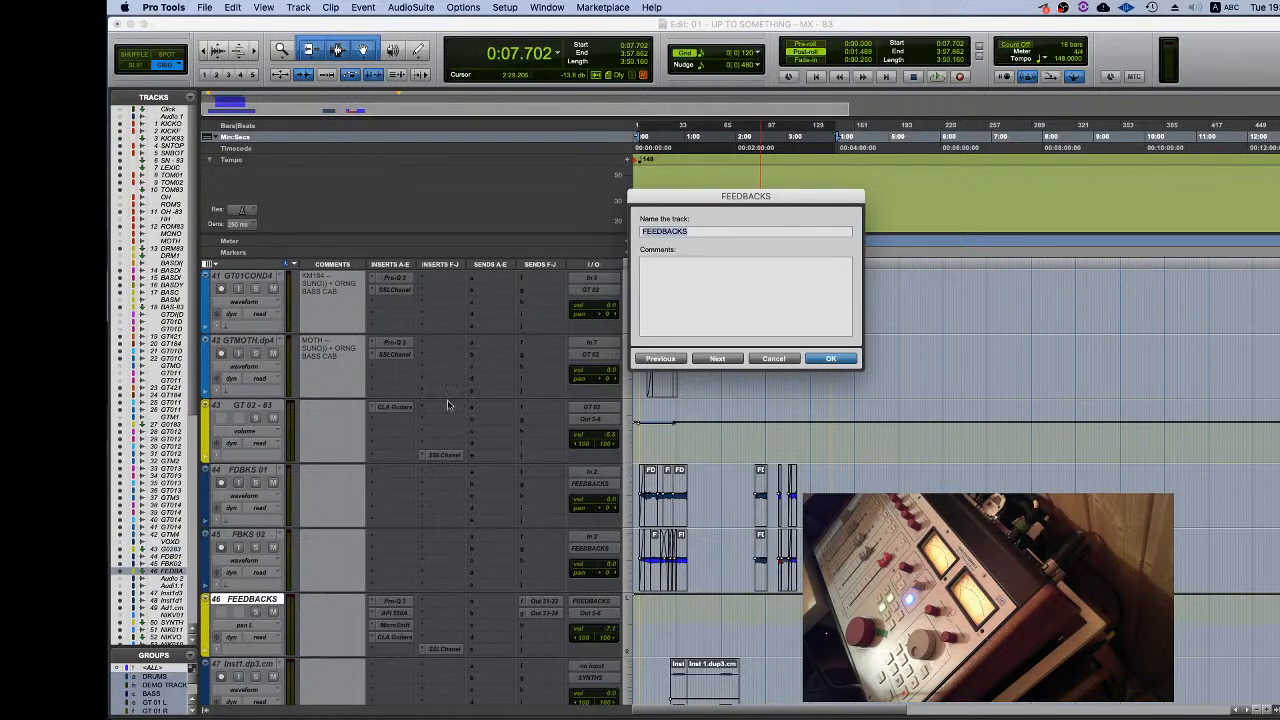
{"action": "left_click", "coordinate": [700, 231]}
{"action": "type", "text": "- 83"}
{"action": "left_click", "coordinate": [823, 357]}
Step: Rename the SYNTHS track to SYNTHS - 83, and append - 83 to the name of the vocal TOTALS bus, track 58
{"action": "scroll", "coordinate": [294, 437], "scroll_direction": "down", "scroll_amount": 6}
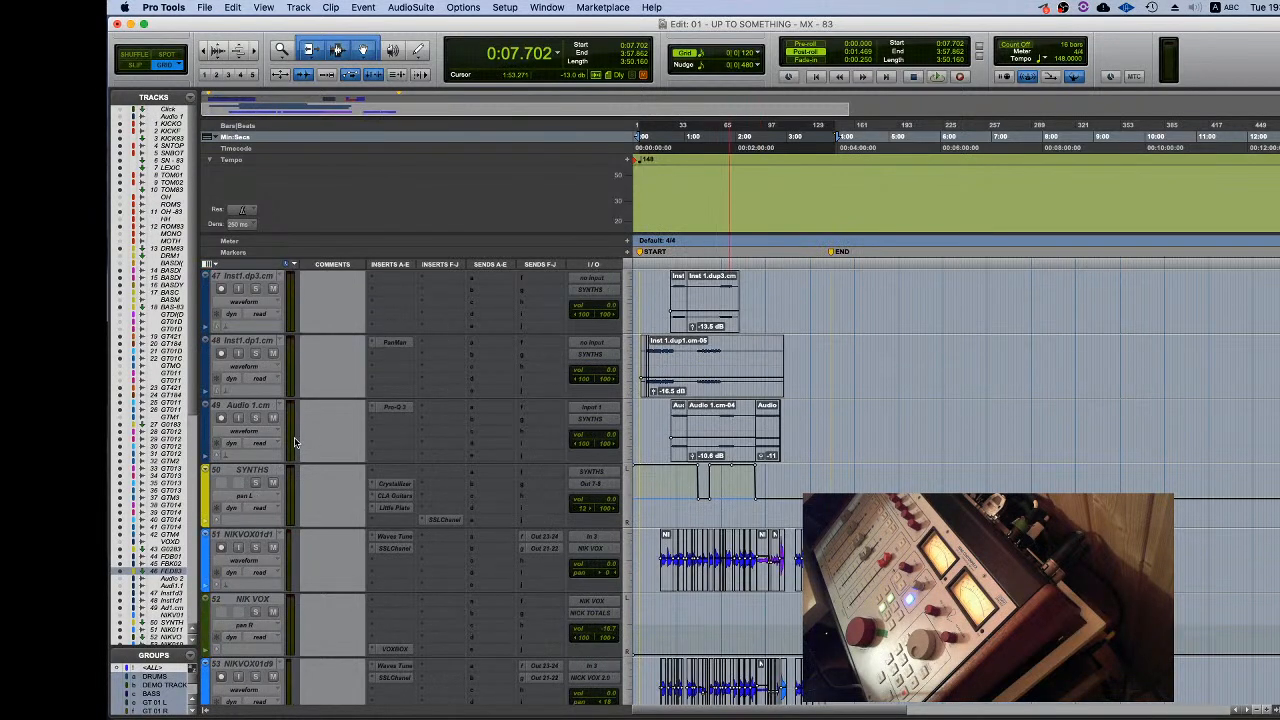
{"action": "double_click", "coordinate": [252, 469]}
{"action": "left_click", "coordinate": [715, 240]}
{"action": "type", "text": "- 83"}
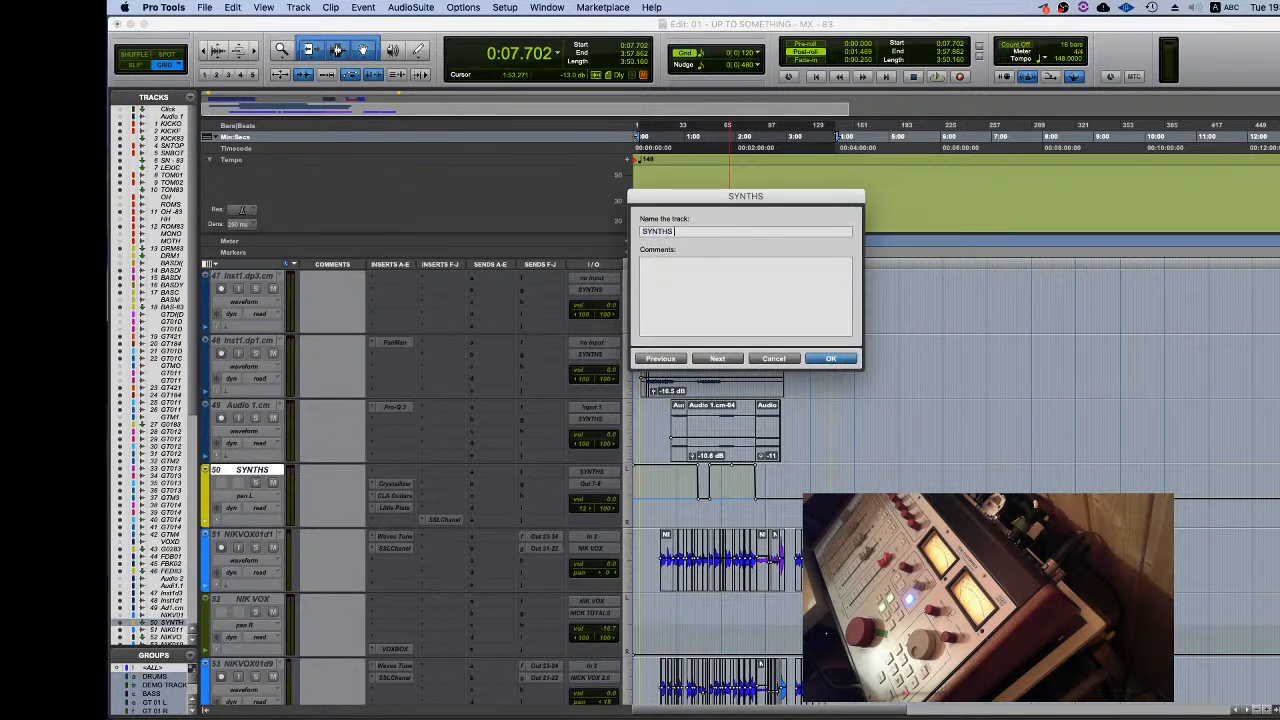
{"action": "key", "text": "Return"}
{"action": "scroll", "coordinate": [410, 525], "scroll_direction": "down", "scroll_amount": 8}
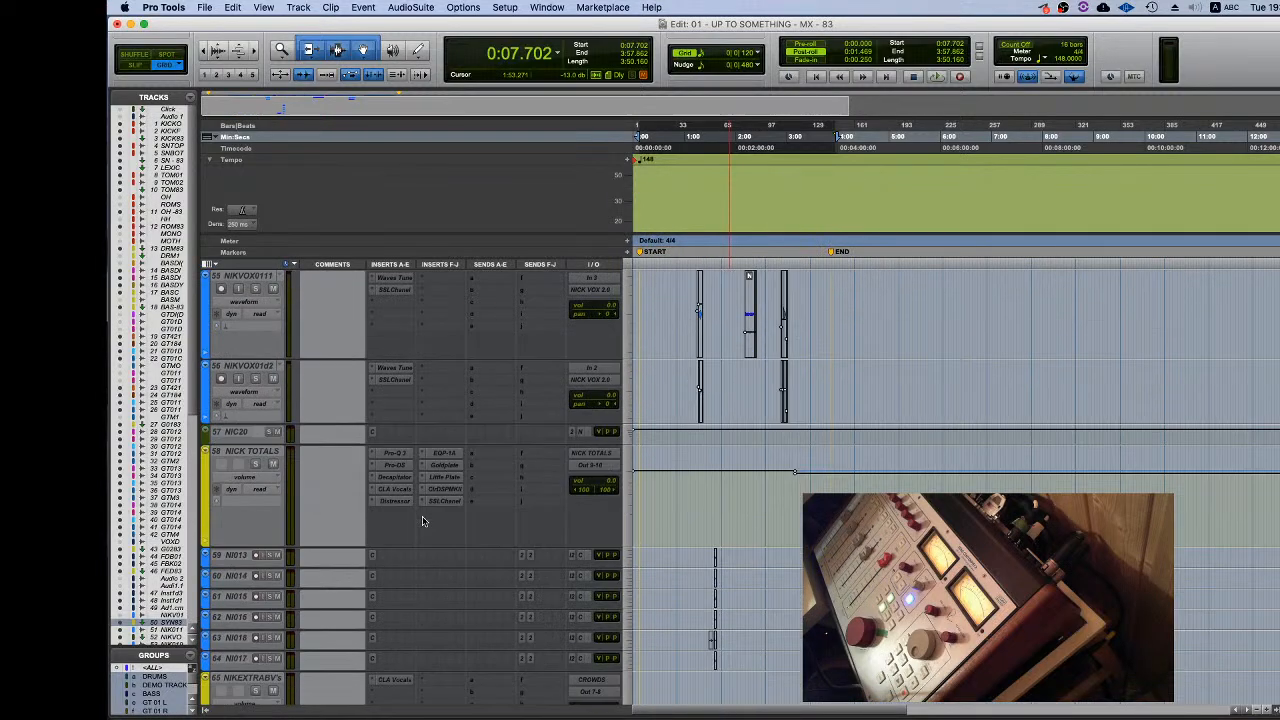
{"action": "double_click", "coordinate": [260, 453]}
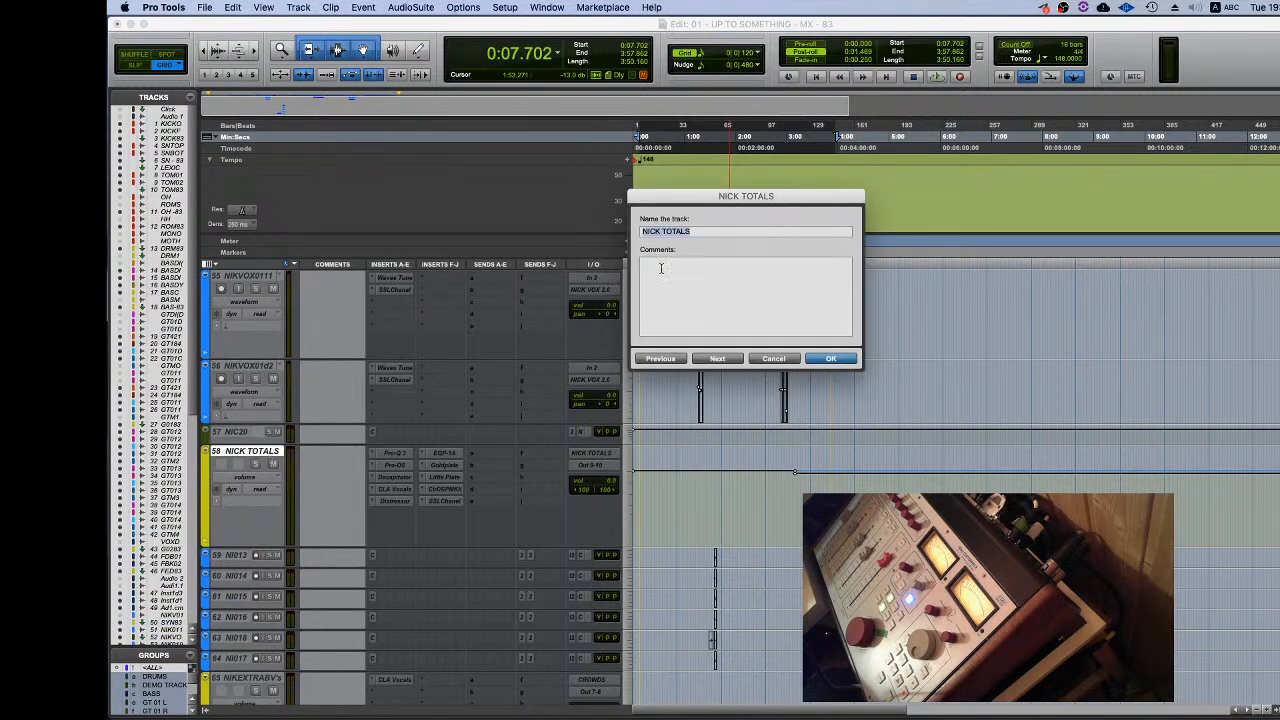
{"action": "left_click", "coordinate": [704, 231]}
{"action": "type", "text": "- 83"}
{"action": "key", "text": "Return"}
Step: Append - 83 to the names of the EXTRA BV's bus, track 65, and the lead vocal bus, track 70
{"action": "scroll", "coordinate": [347, 483], "scroll_direction": "down", "scroll_amount": 3}
{"action": "scroll", "coordinate": [347, 483], "scroll_direction": "down", "scroll_amount": 2}
{"action": "double_click", "coordinate": [250, 400]}
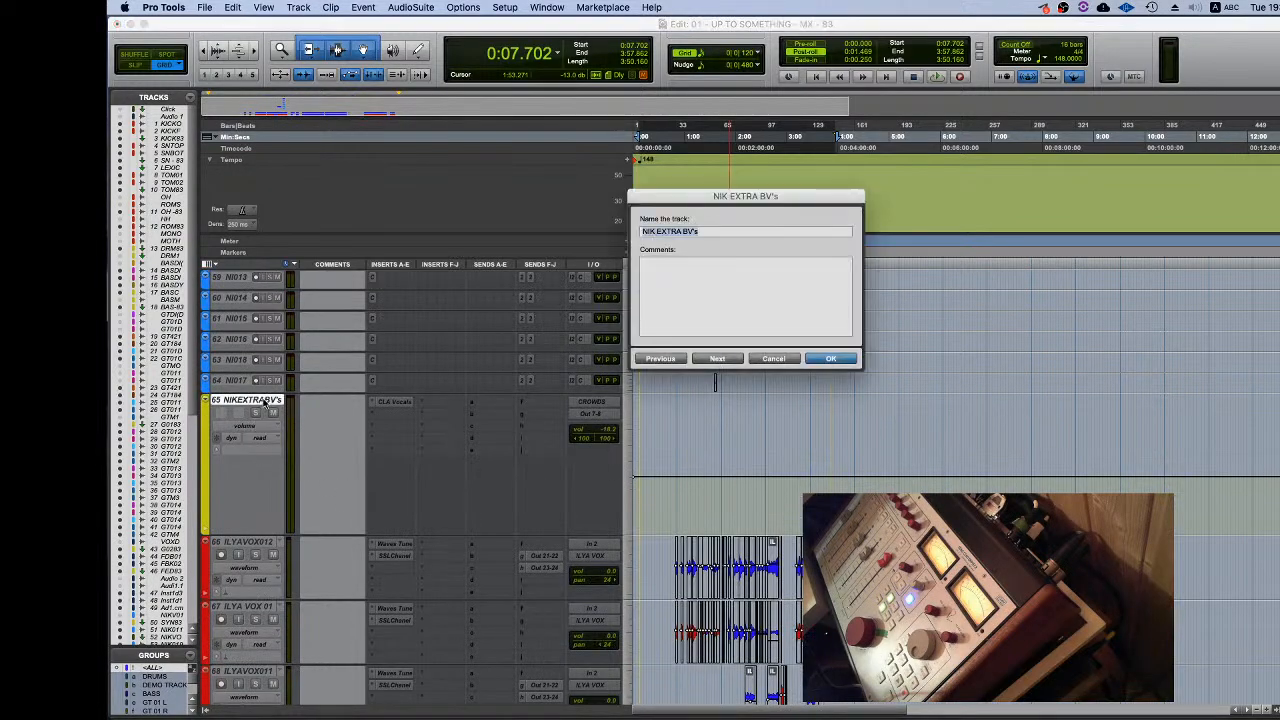
{"action": "left_click", "coordinate": [716, 231]}
{"action": "key", "text": "Return"}
{"action": "scroll", "coordinate": [349, 449], "scroll_direction": "down", "scroll_amount": 8}
{"action": "left_click", "coordinate": [264, 278]}
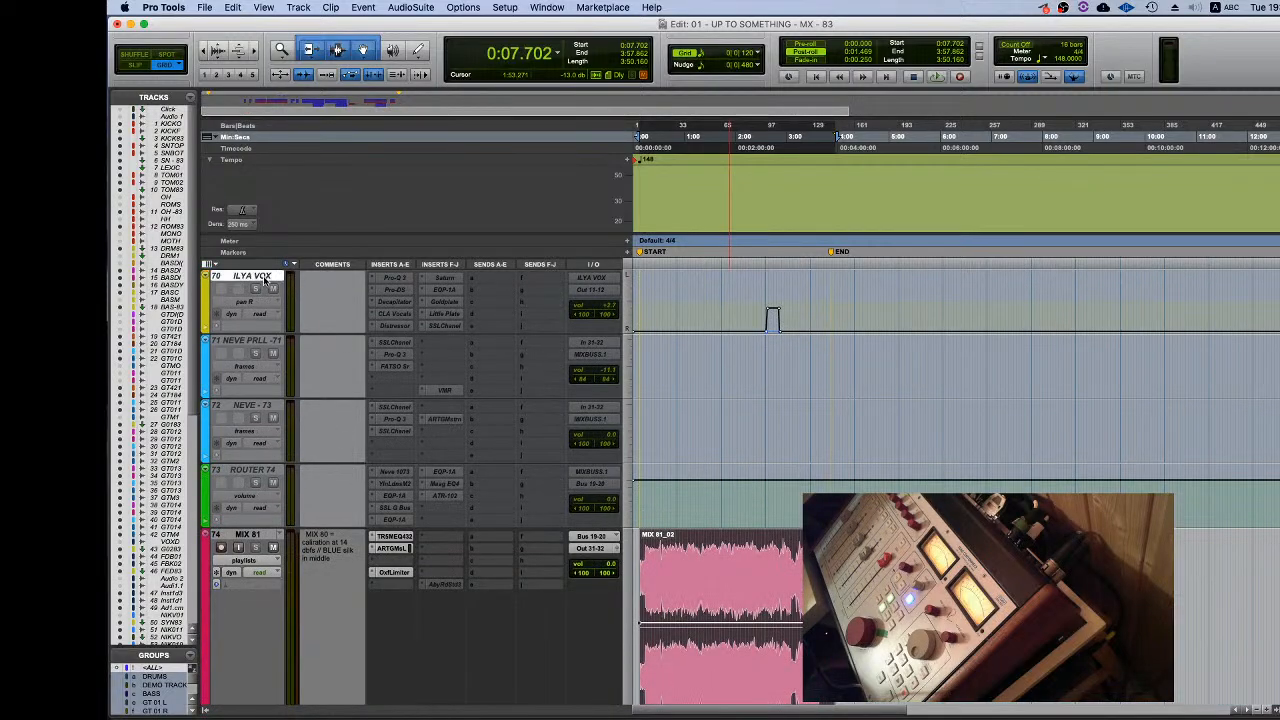
{"action": "double_click", "coordinate": [264, 280]}
{"action": "left_click", "coordinate": [714, 234]}
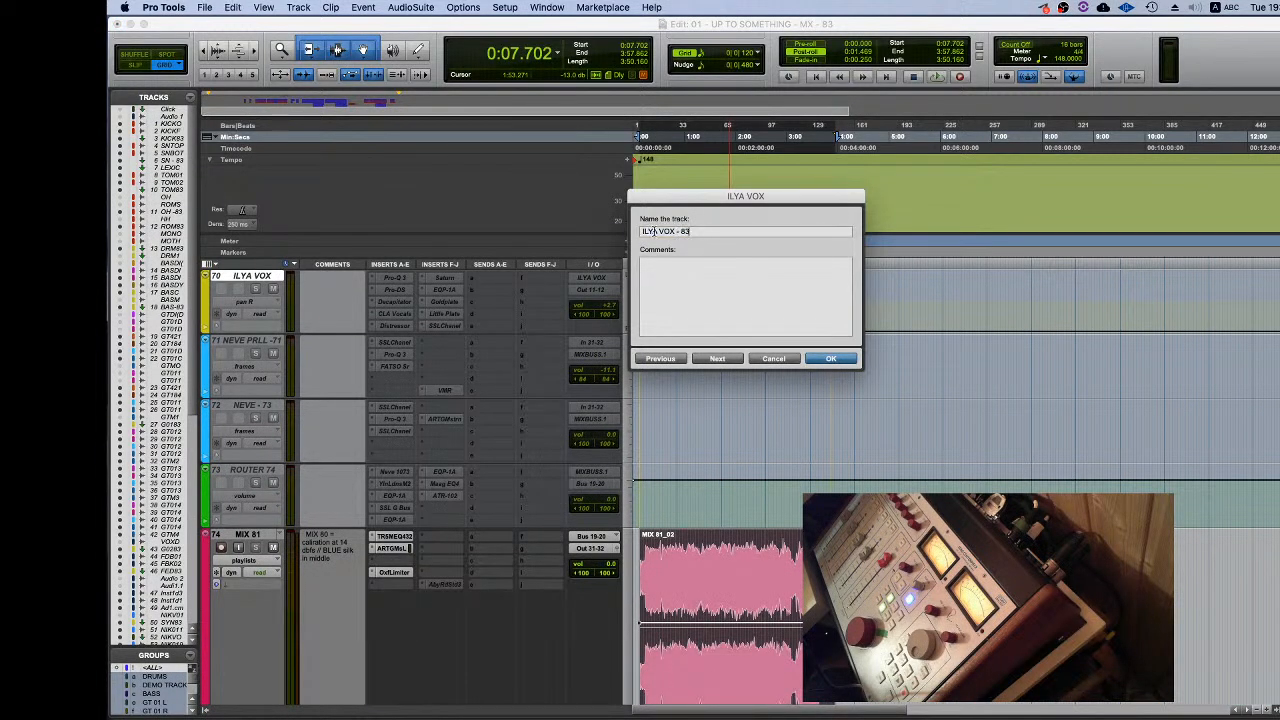
{"action": "key", "text": "Return"}
Step: Replace the old version numbers in the two NEVE track names, making them NEVE PRLL- 83 and NEVE - 83
{"action": "scroll", "coordinate": [392, 352], "scroll_direction": "up", "scroll_amount": 3}
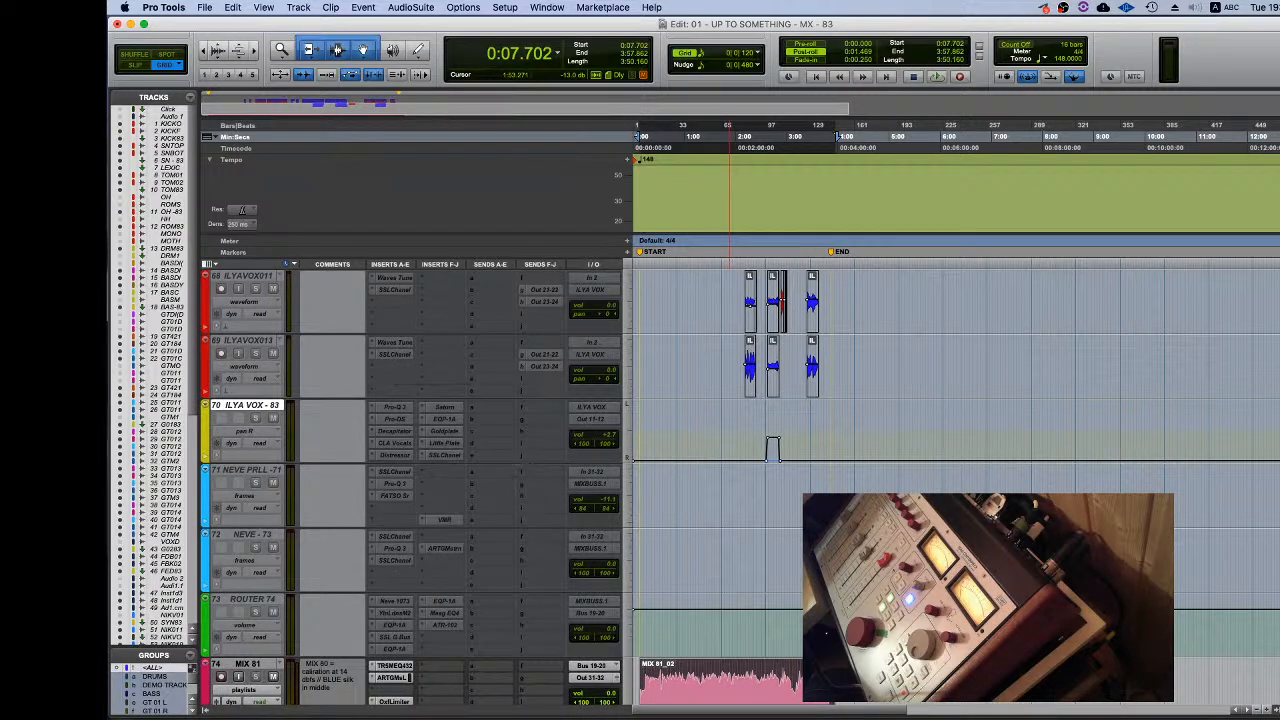
{"action": "double_click", "coordinate": [268, 469]}
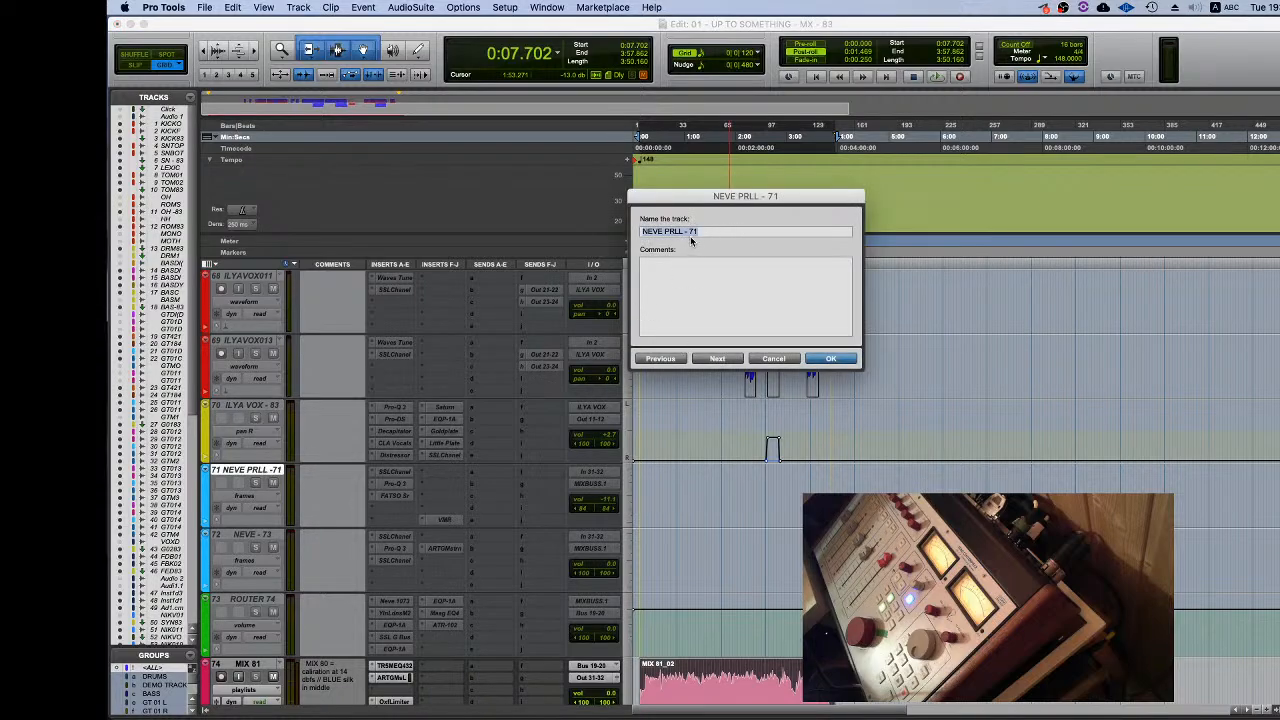
{"action": "left_click", "coordinate": [734, 234]}
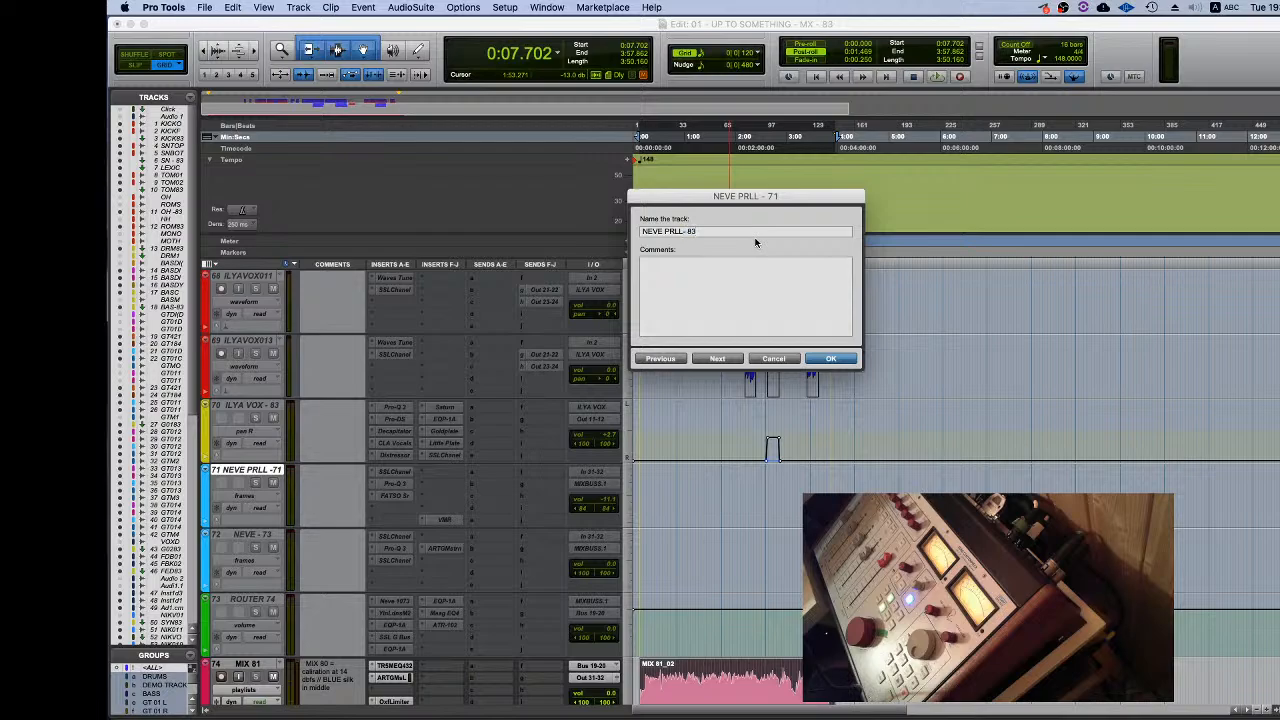
{"action": "key", "text": "super+Right"}
{"action": "key", "text": "Right"}
{"action": "key", "text": "shift+Left"}
{"action": "key", "text": "shift+Left"}
{"action": "type", "text": "83"}
Step: Rename the ROUTER track to ROUTER - 83 and the MIX 81 track to MIX - 83
{"action": "key", "text": "super+Right"}
{"action": "key", "text": "Right"}
{"action": "key", "text": "super+Right"}
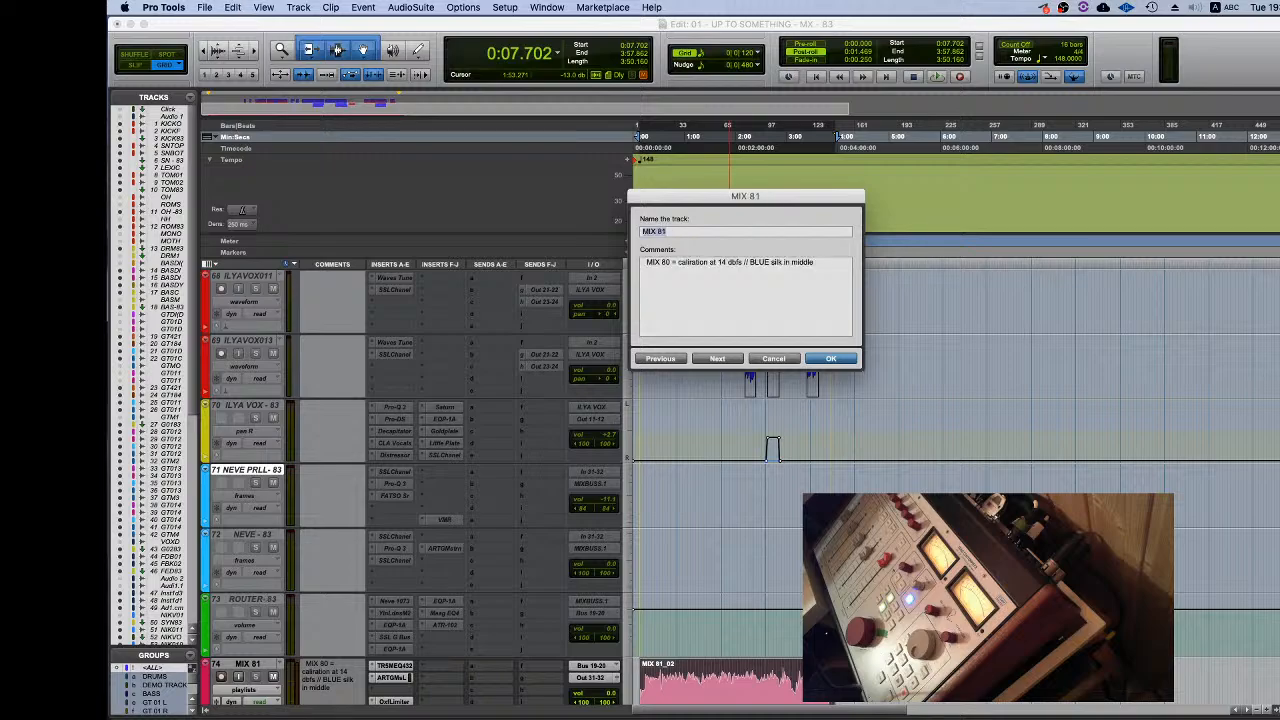
{"action": "key", "text": "super+Left"}
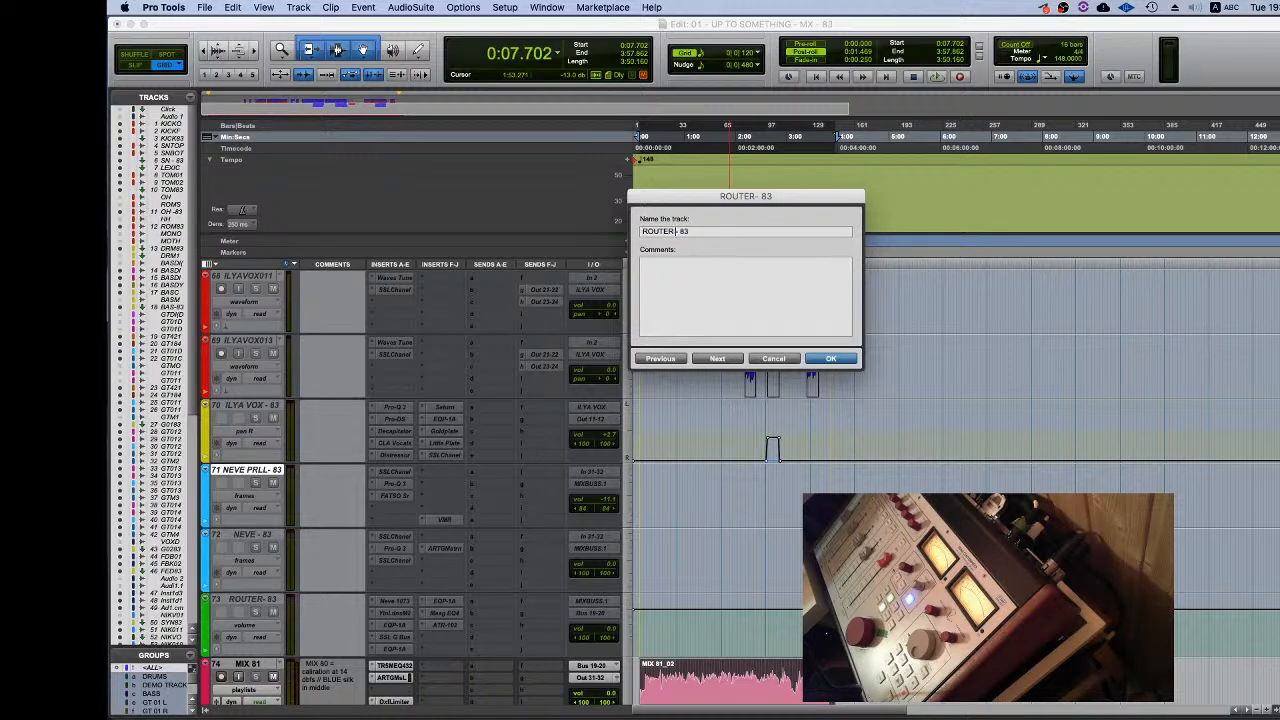
{"action": "key", "text": "super+Right"}
{"action": "key", "text": "Right"}
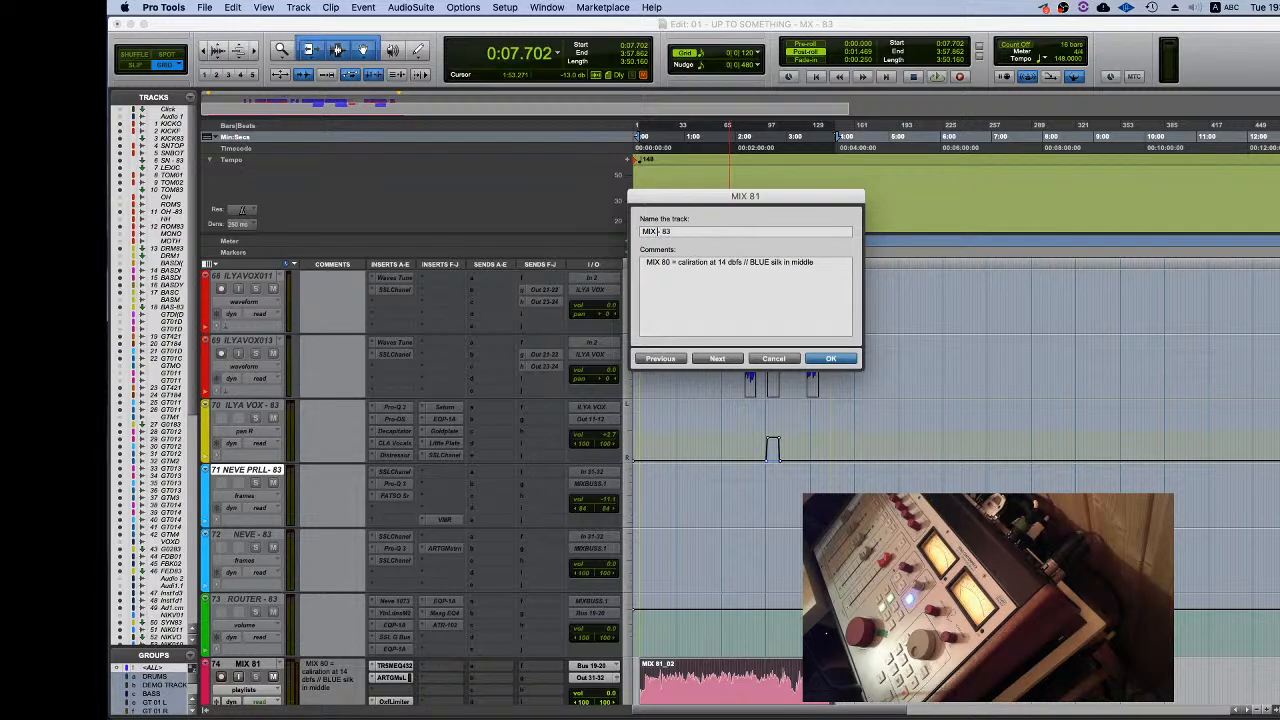
{"action": "key", "text": "Return"}
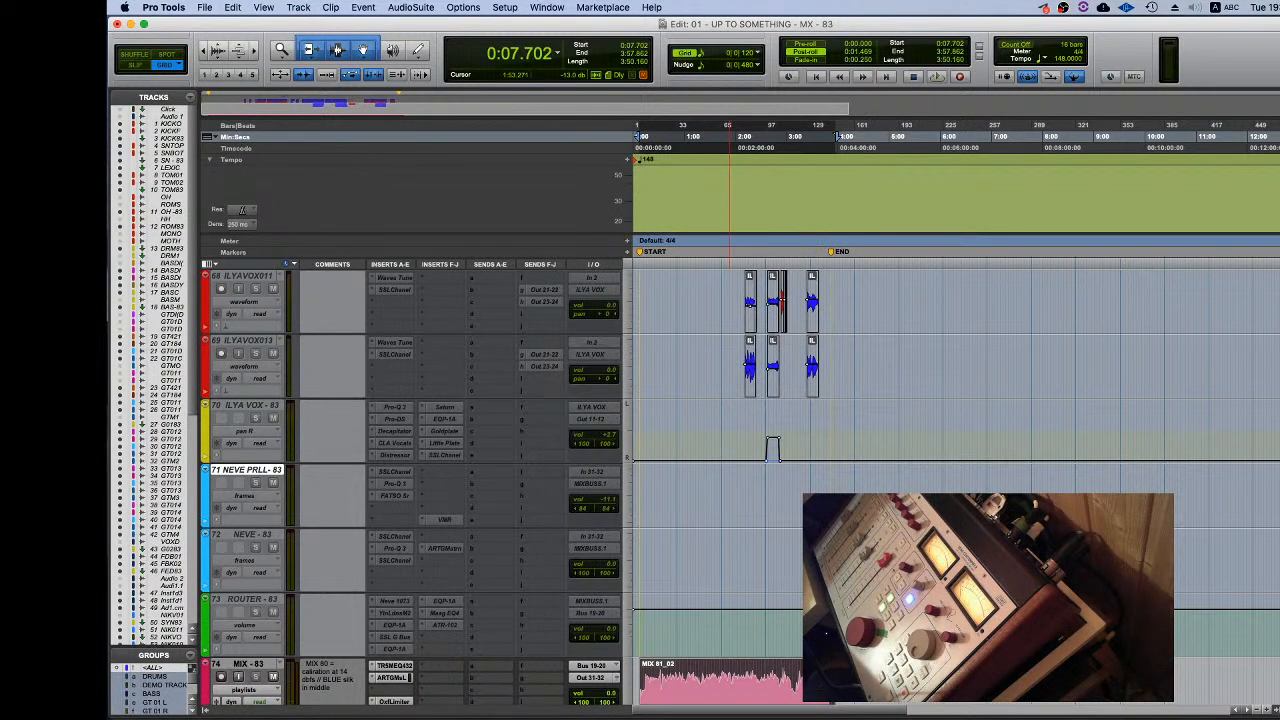
Step: Look back over the renamed tracks from the mix track up to the drums, and select the KICK - 83 track
{"action": "scroll", "coordinate": [900, 480], "scroll_direction": "down", "scroll_amount": 3}
{"action": "scroll", "coordinate": [900, 480], "scroll_direction": "down", "scroll_amount": 10}
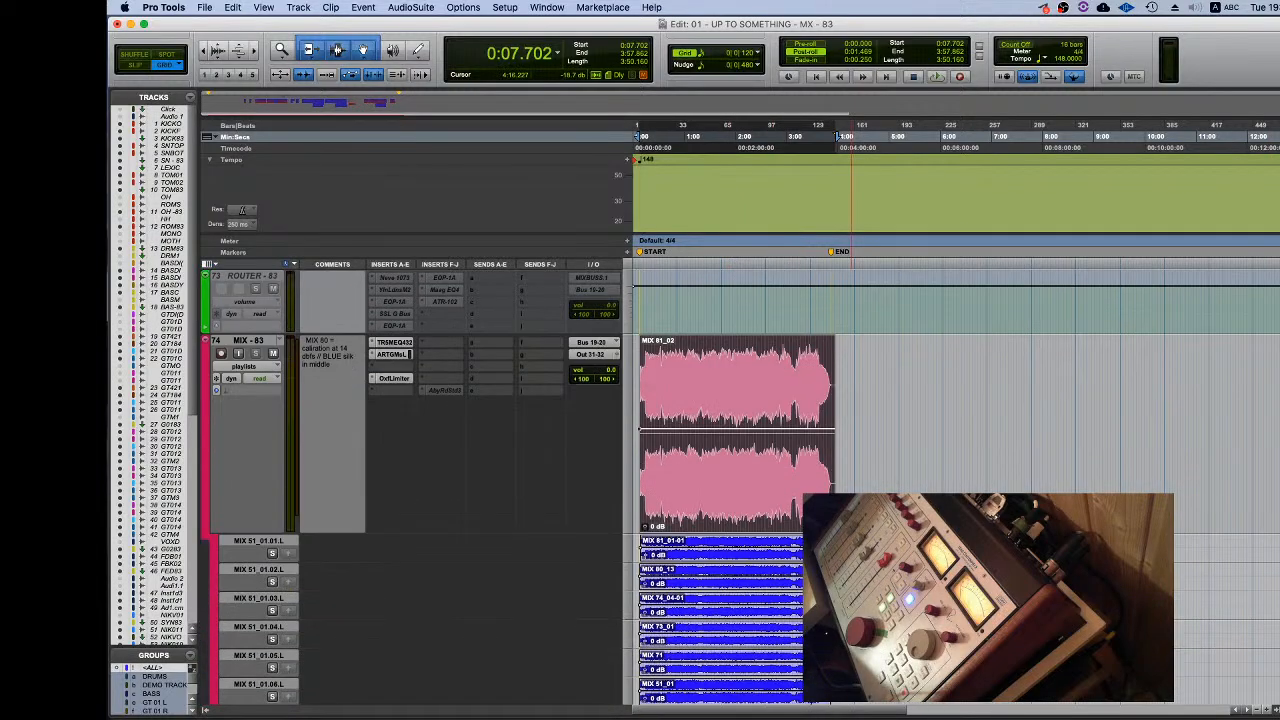
{"action": "scroll", "coordinate": [900, 480], "scroll_direction": "up", "scroll_amount": 20}
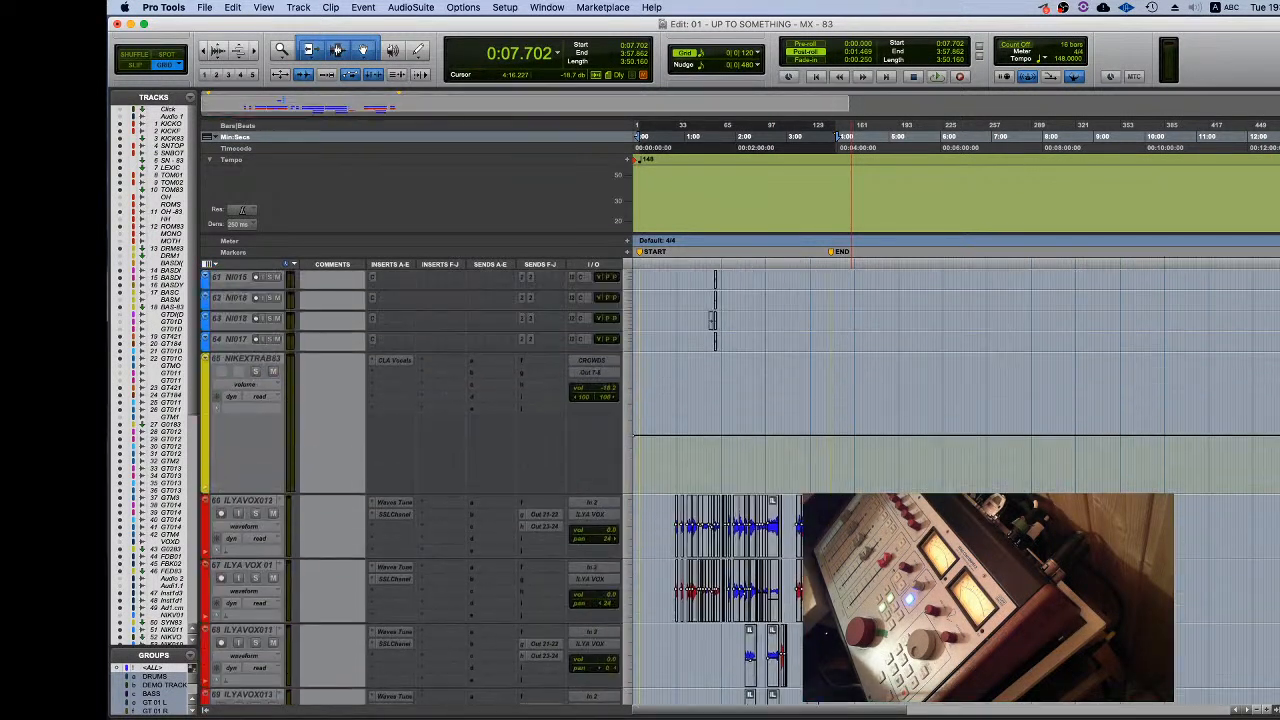
{"action": "scroll", "coordinate": [900, 480], "scroll_direction": "up", "scroll_amount": 10}
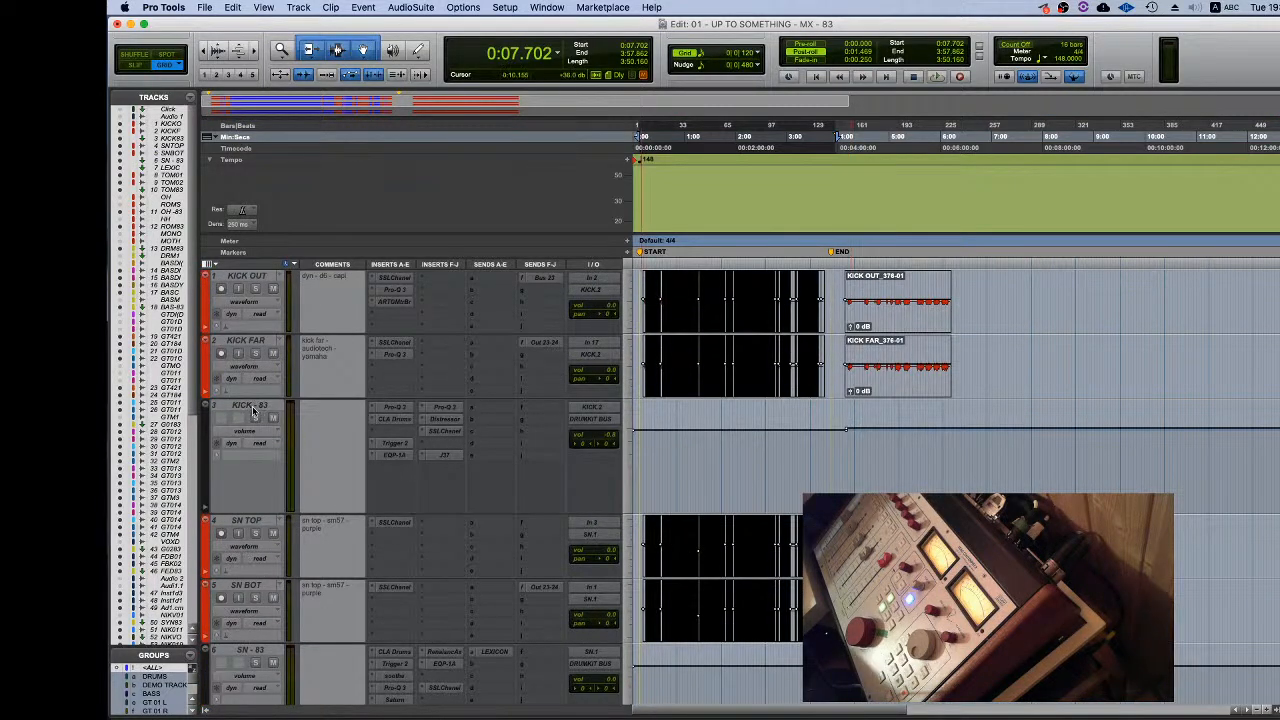
{"action": "left_click", "coordinate": [266, 405]}
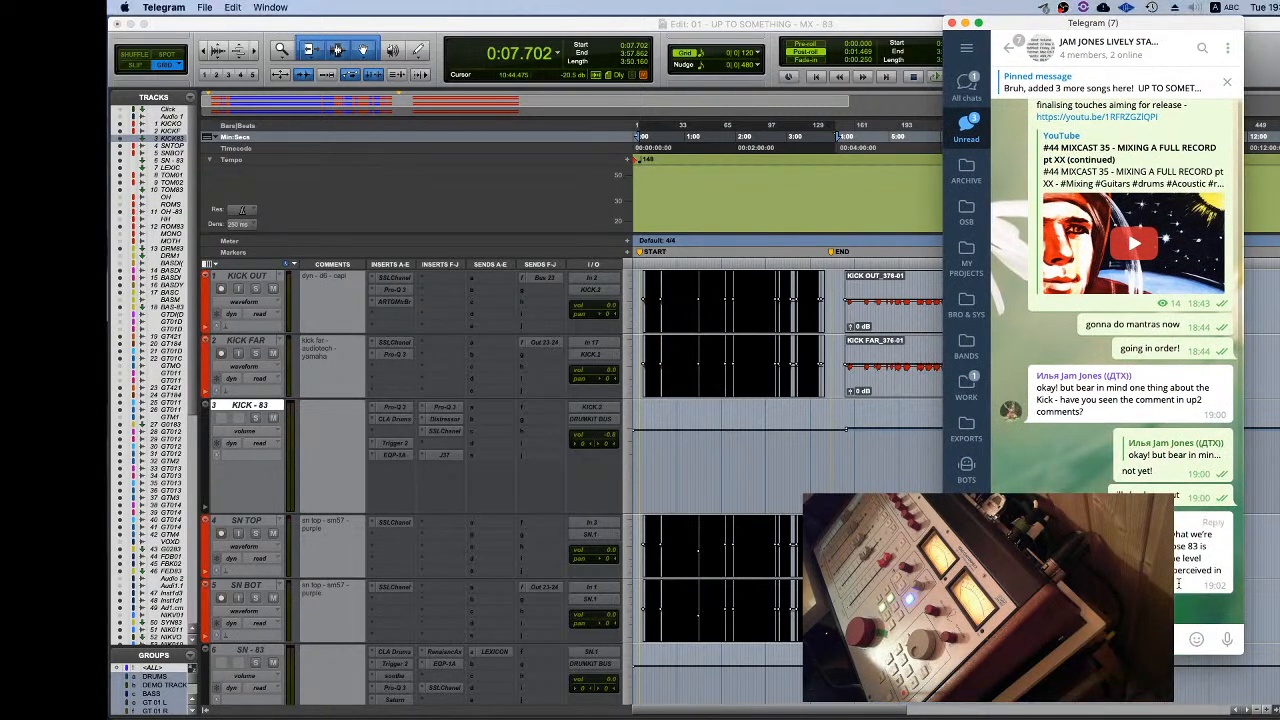
Step: Switch to Telegram and read the latest group chat message on the version 83 kick level, and put the chat window away
{"action": "triple_click", "coordinate": [1182, 546]}
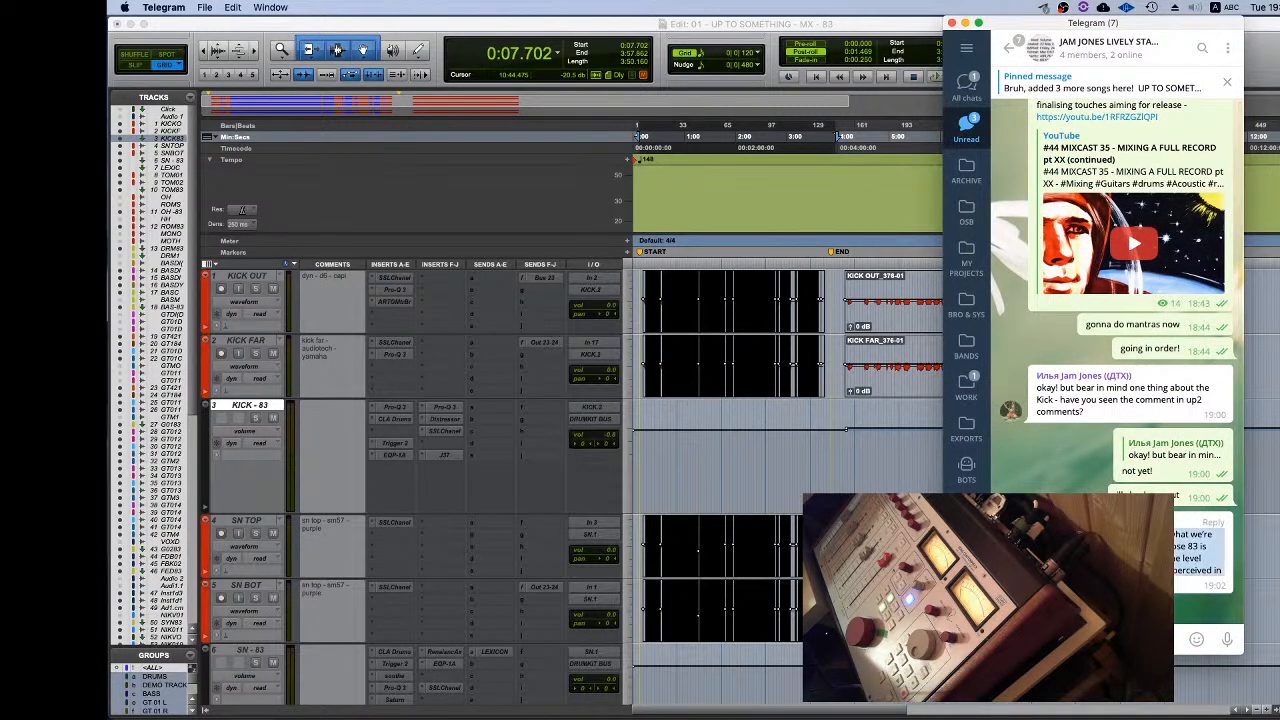
{"action": "triple_click", "coordinate": [1182, 546]}
{"action": "left_click", "coordinate": [1182, 546]}
{"action": "triple_click", "coordinate": [1150, 558]}
{"action": "triple_click", "coordinate": [1150, 558]}
{"action": "triple_click", "coordinate": [1150, 558]}
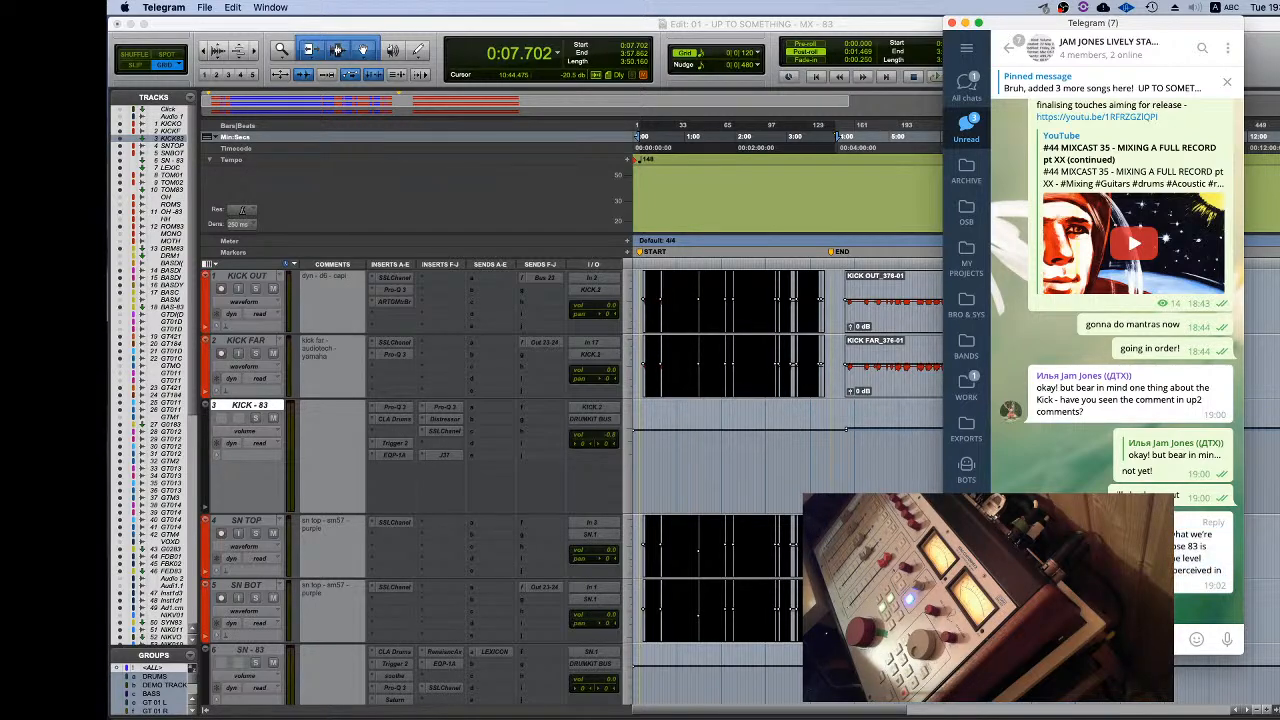
{"action": "triple_click", "coordinate": [1150, 558]}
{"action": "triple_click", "coordinate": [1150, 558]}
{"action": "triple_click", "coordinate": [1150, 558]}
{"action": "double_click", "coordinate": [1092, 24]}
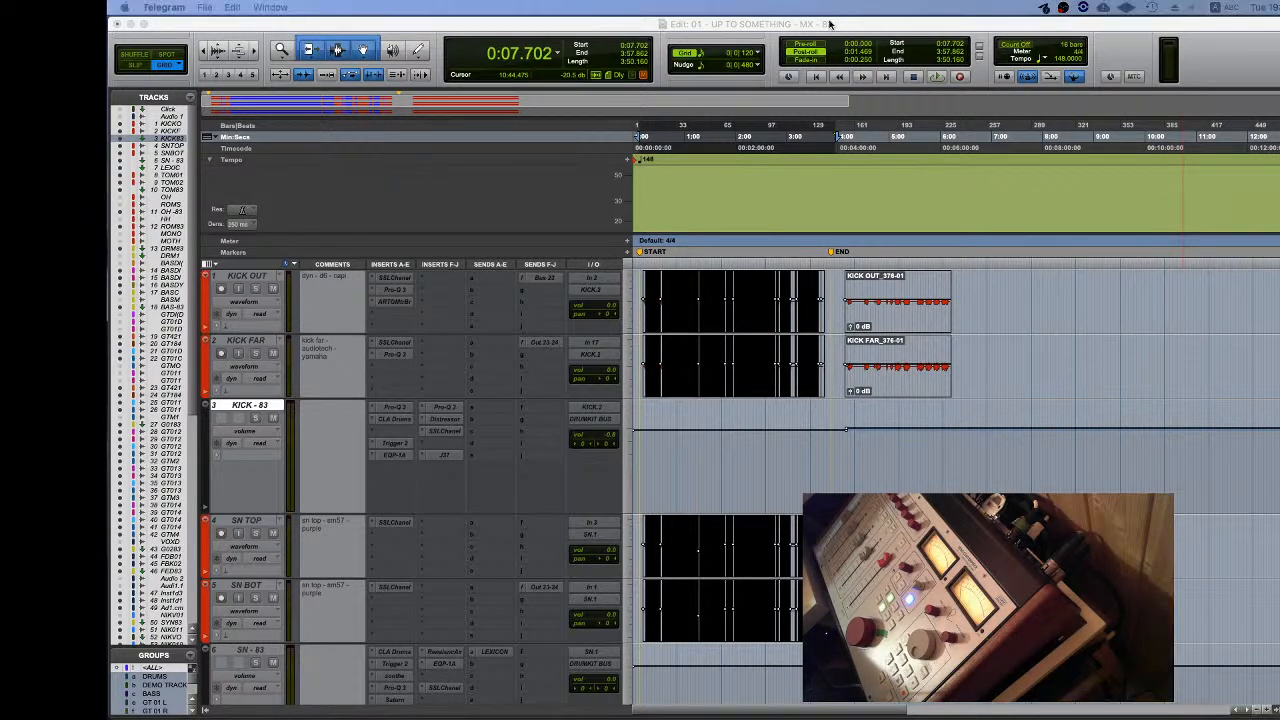
Step: Save the session and open 01 - UP TO SOMETHING - MX - 82.ptx as the source for a session data import
{"action": "left_click", "coordinate": [204, 8]}
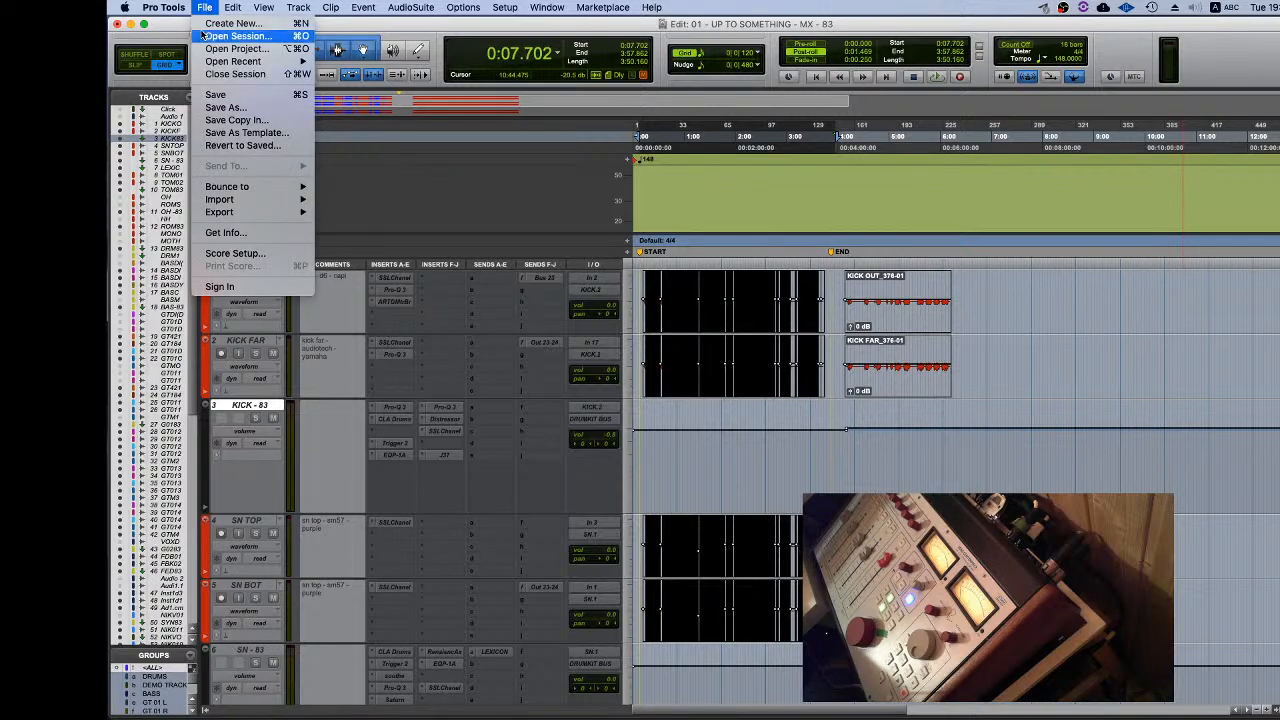
{"action": "left_click", "coordinate": [215, 94]}
{"action": "left_click", "coordinate": [204, 8]}
{"action": "mouse_move", "coordinate": [223, 203]}
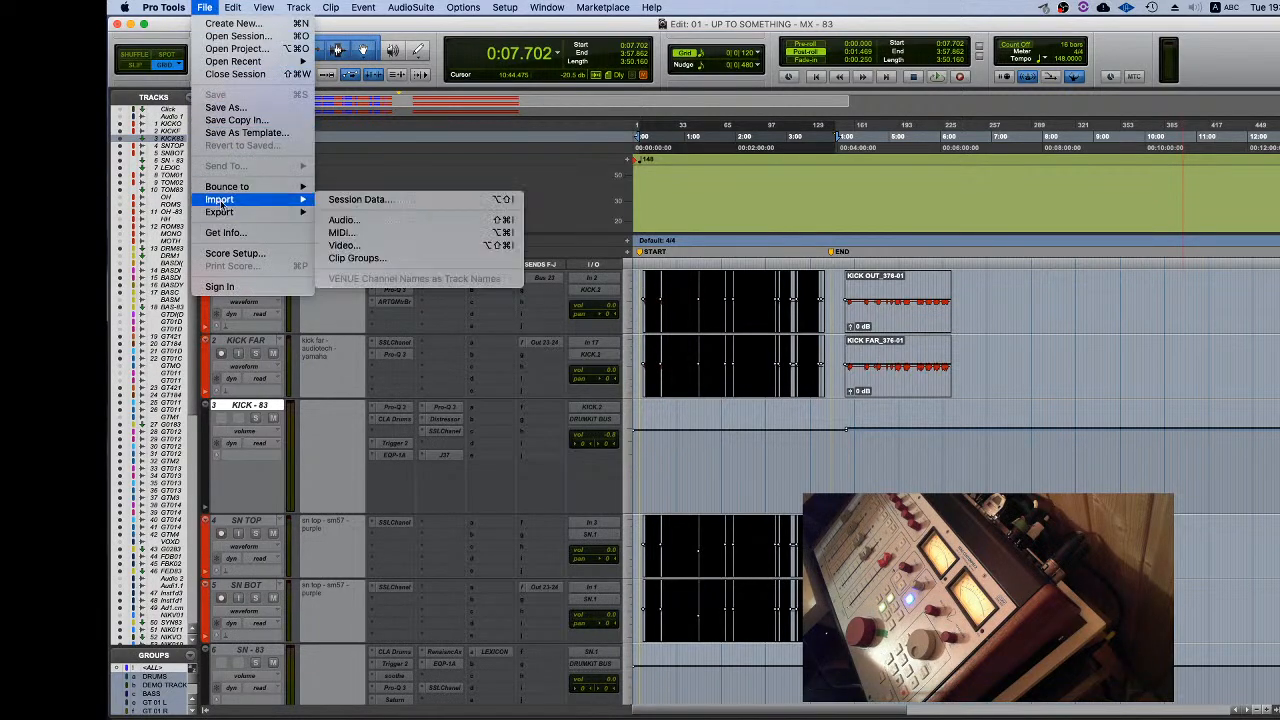
{"action": "left_click", "coordinate": [411, 198]}
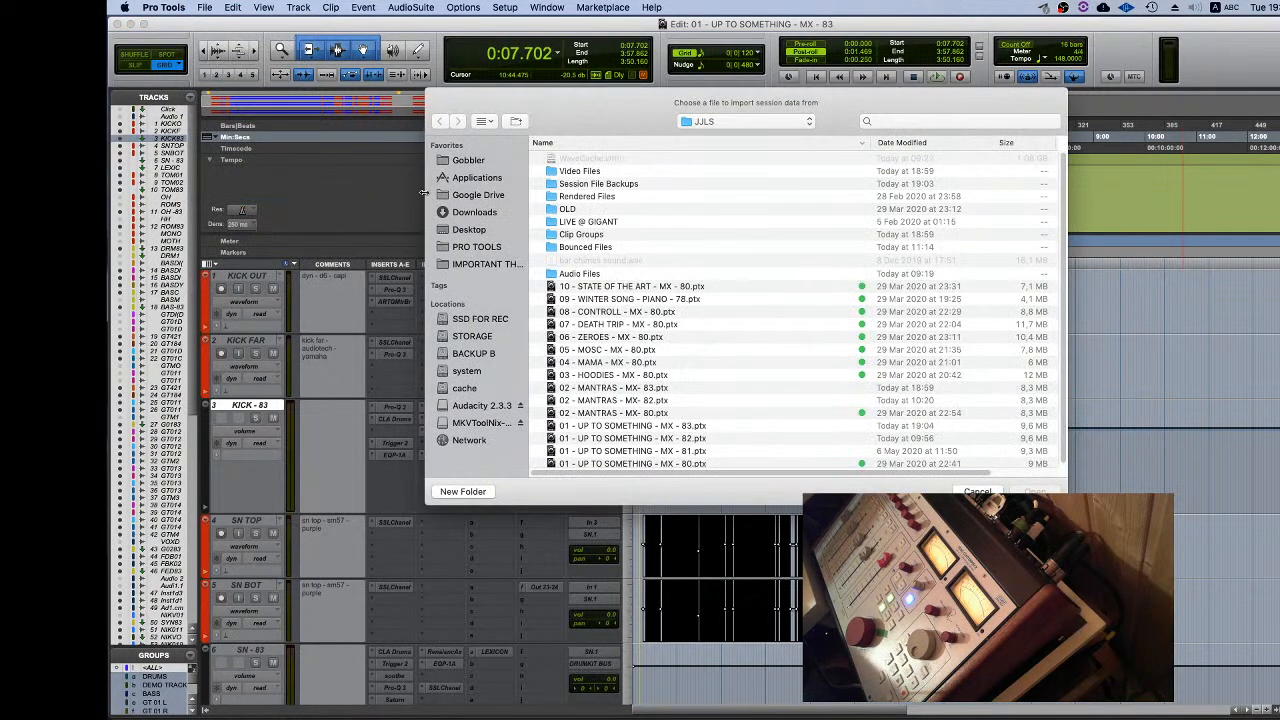
{"action": "scroll", "coordinate": [700, 320], "scroll_direction": "down", "scroll_amount": 1}
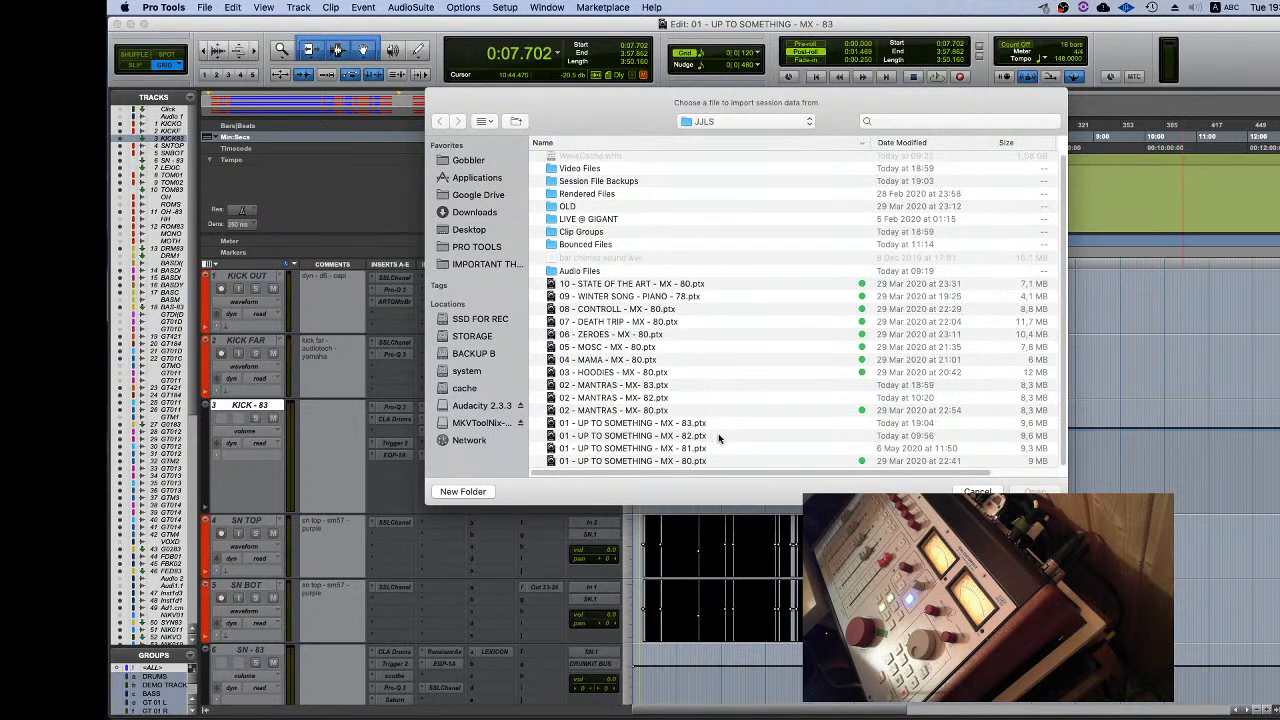
{"action": "left_click", "coordinate": [657, 437]}
{"action": "double_click", "coordinate": [657, 437]}
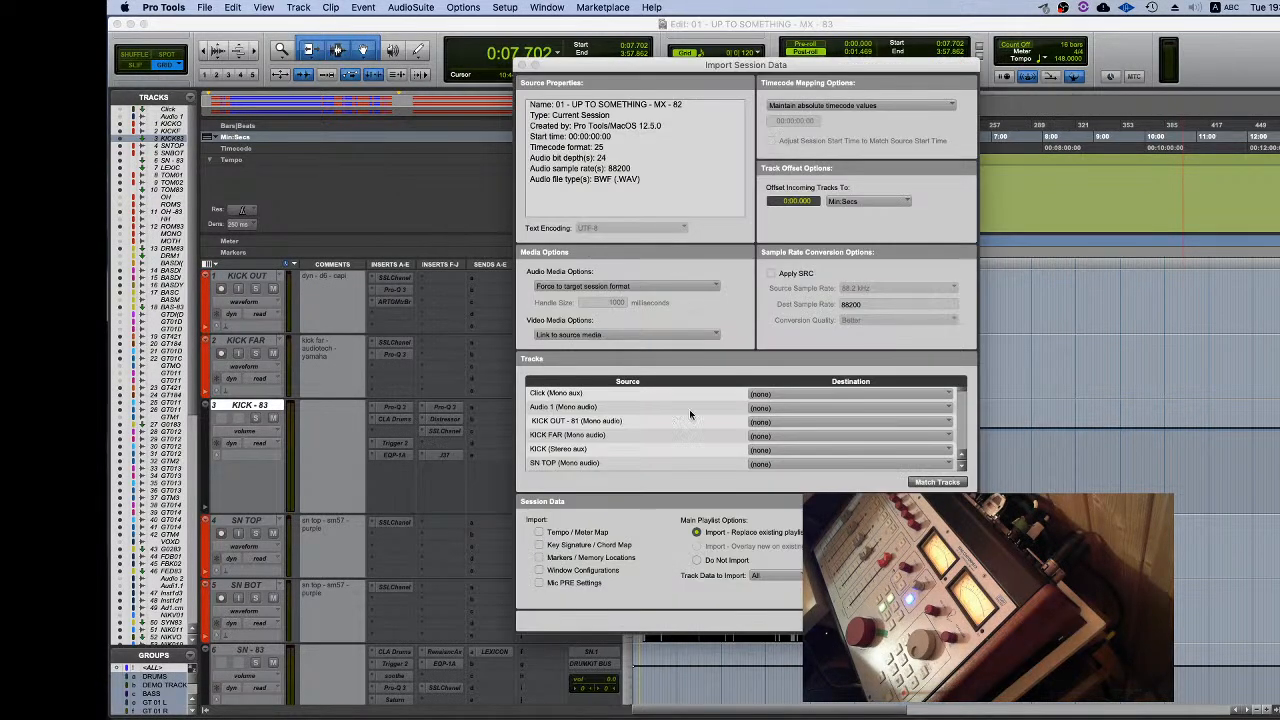
Step: Import the KICK stereo aux as a new track, with the main playlist set to Do Not Import and track data to Some
{"action": "left_click", "coordinate": [583, 449]}
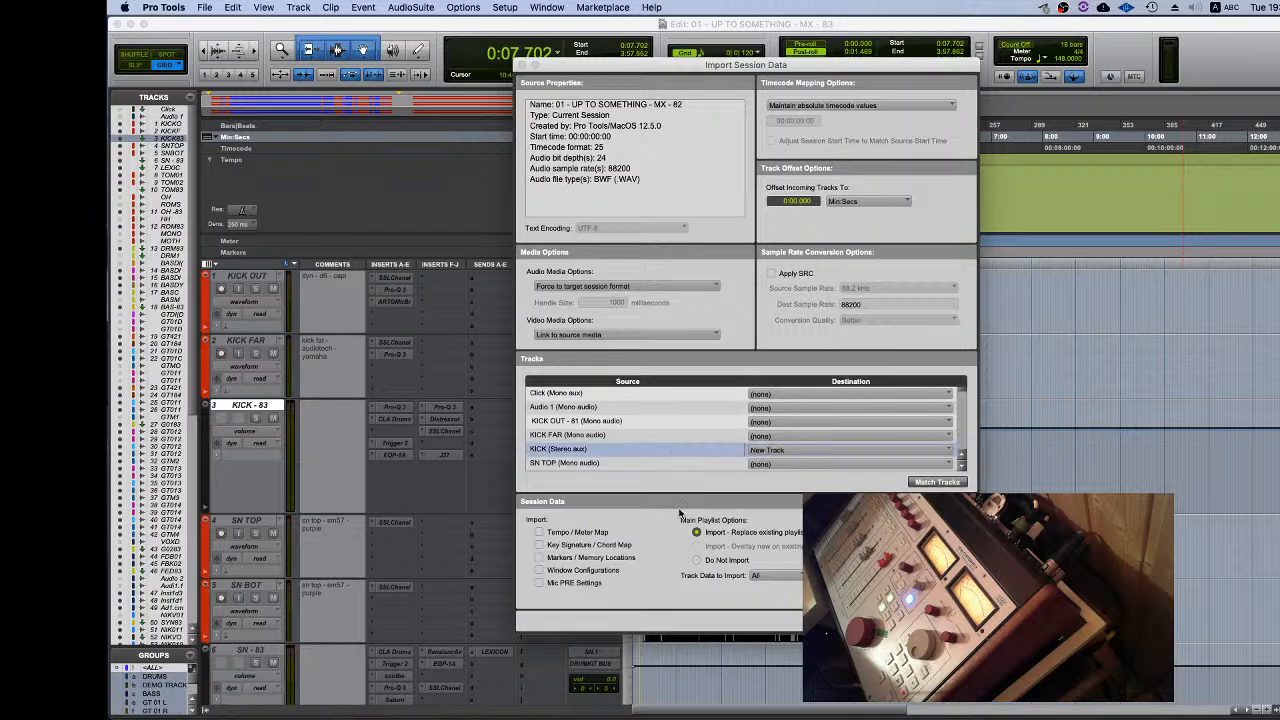
{"action": "left_click", "coordinate": [716, 565]}
{"action": "left_click", "coordinate": [768, 578]}
{"action": "left_click", "coordinate": [776, 623]}
{"action": "key", "text": "Return"}
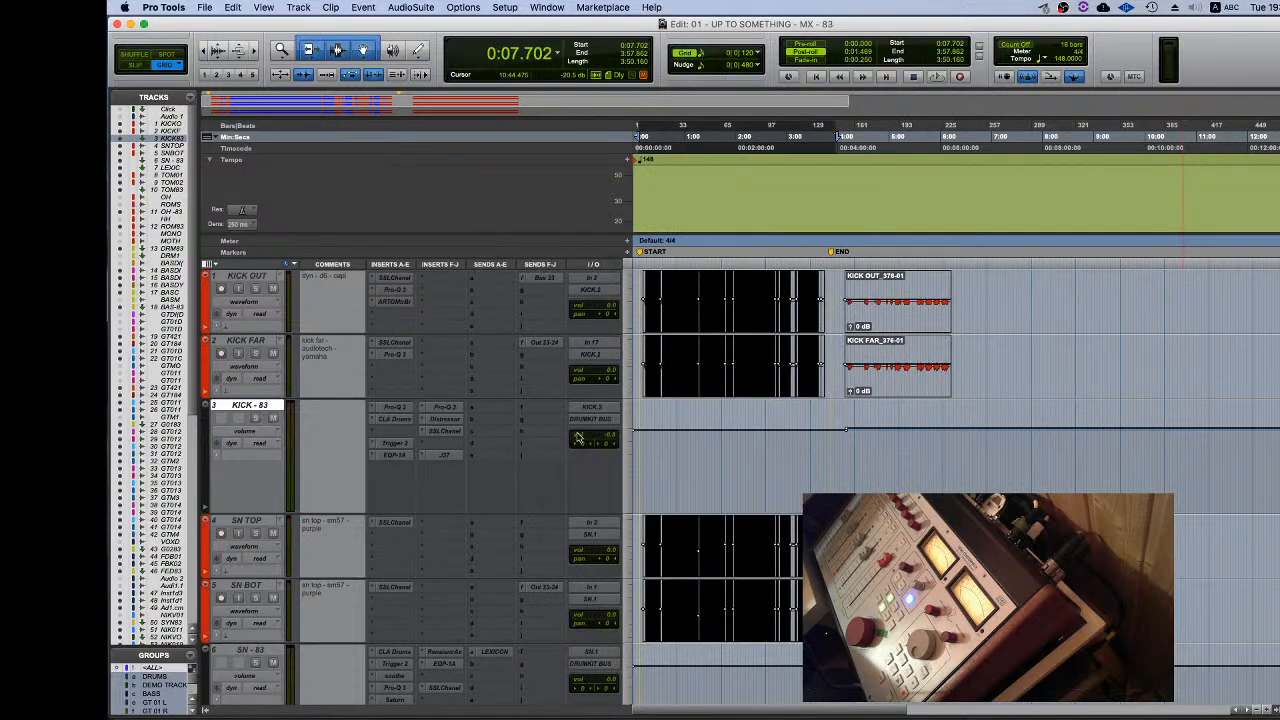
Step: Replace the KICK - 83 inserts with the imported KICK track's Pro-Q 3, CLA Drums, Trigger 2, EQP-1A, Distressor, SSLChannel and J37 inserts
{"action": "left_click", "coordinate": [245, 522]}
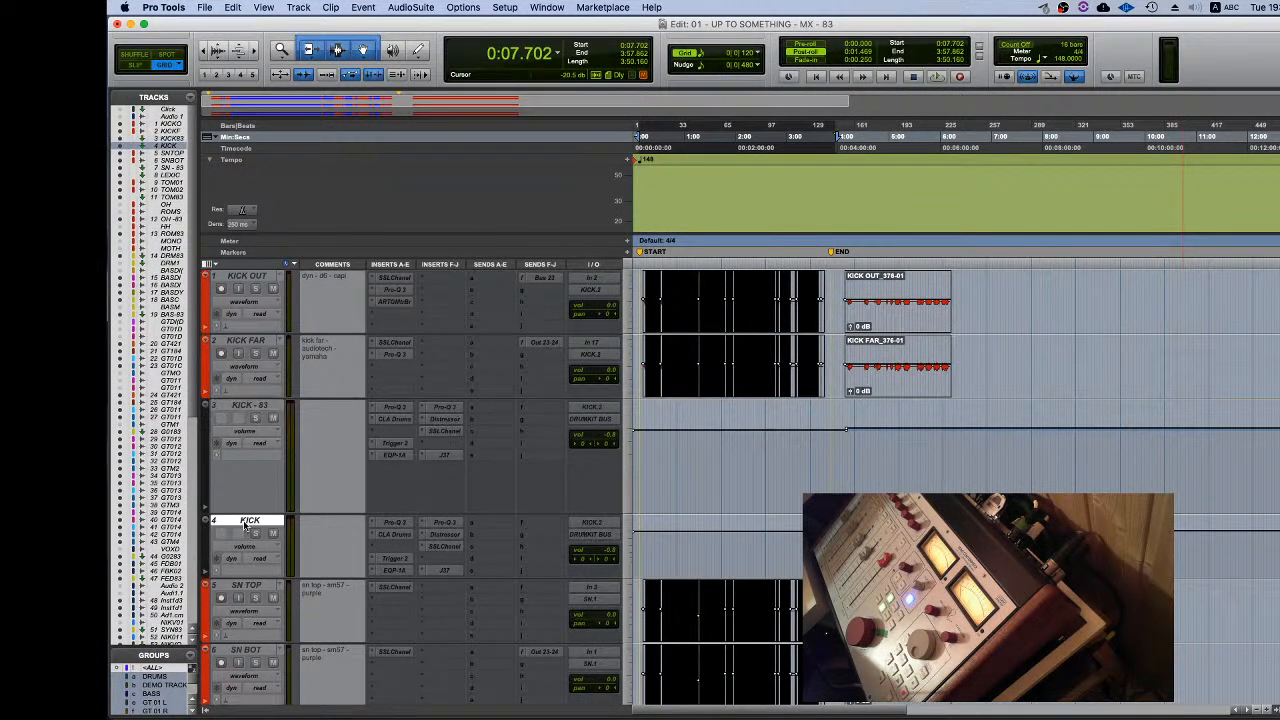
{"action": "left_click_drag", "start_coordinate": [385, 527], "coordinate": [395, 453]}
{"action": "left_click_drag", "start_coordinate": [396, 570], "coordinate": [398, 456]}
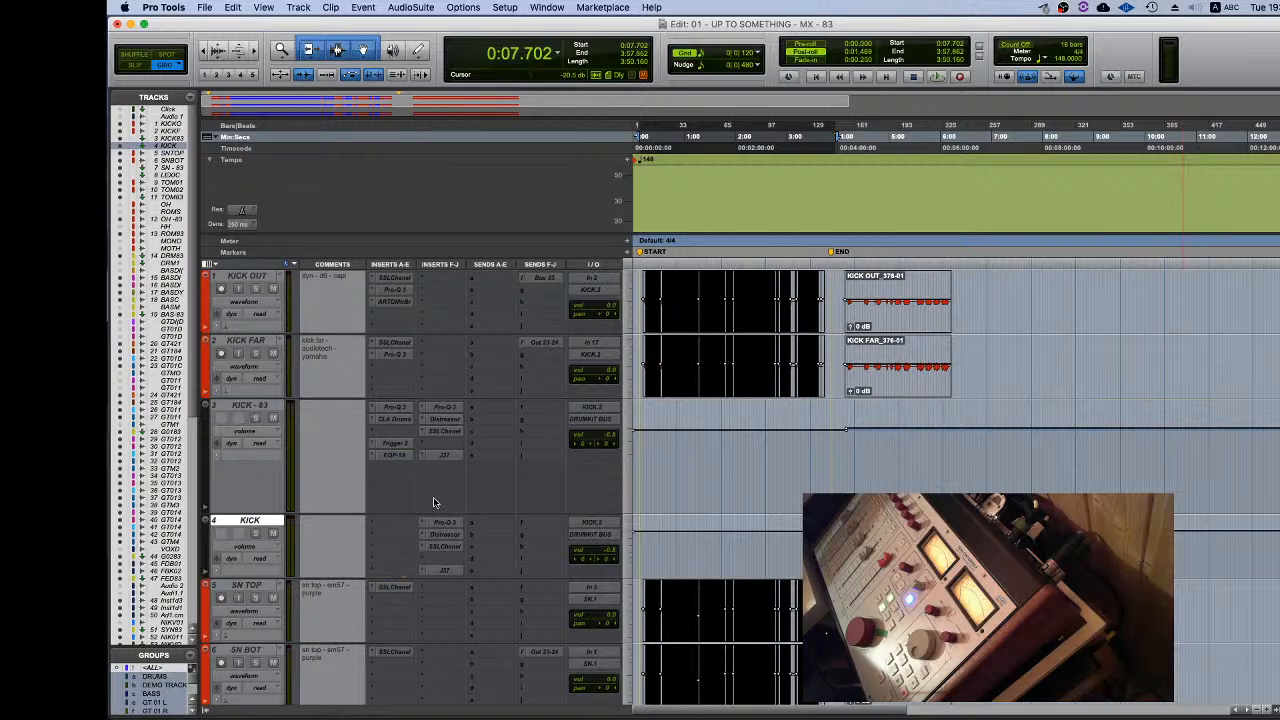
{"action": "left_click_drag", "start_coordinate": [440, 522], "coordinate": [440, 410]}
{"action": "left_click_drag", "start_coordinate": [444, 534], "coordinate": [444, 422]}
{"action": "left_click_drag", "start_coordinate": [439, 549], "coordinate": [443, 431]}
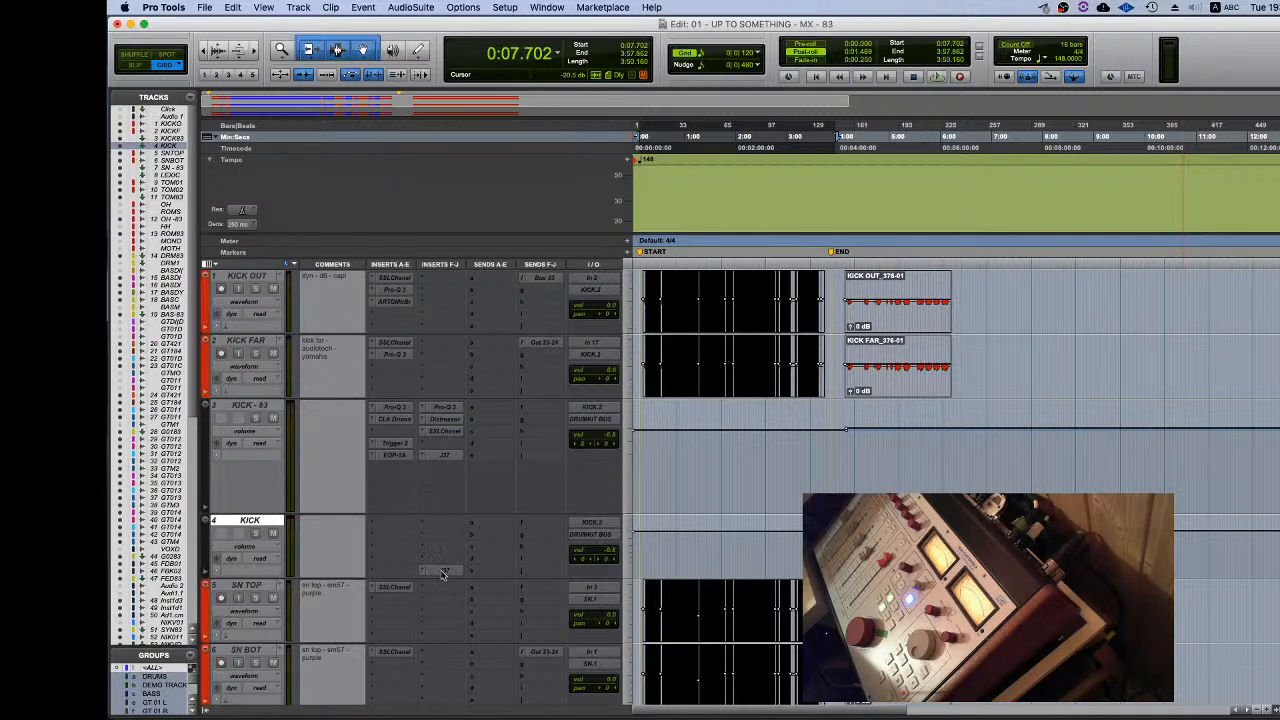
{"action": "left_click_drag", "start_coordinate": [443, 573], "coordinate": [443, 457]}
Step: Select the KICK - 83 track, start another session data import, and show the Session File Backups folder sorted by name in ascending order
{"action": "left_click", "coordinate": [247, 407]}
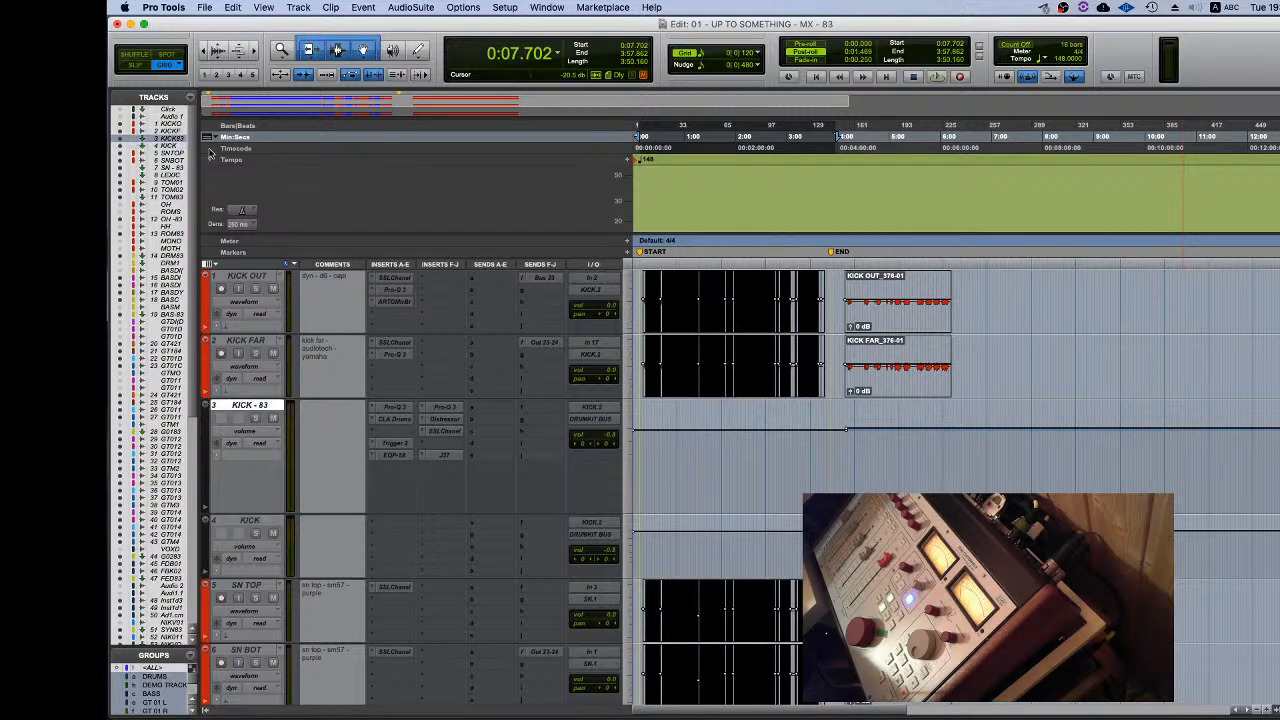
{"action": "left_click", "coordinate": [204, 7]}
{"action": "mouse_move", "coordinate": [247, 203]}
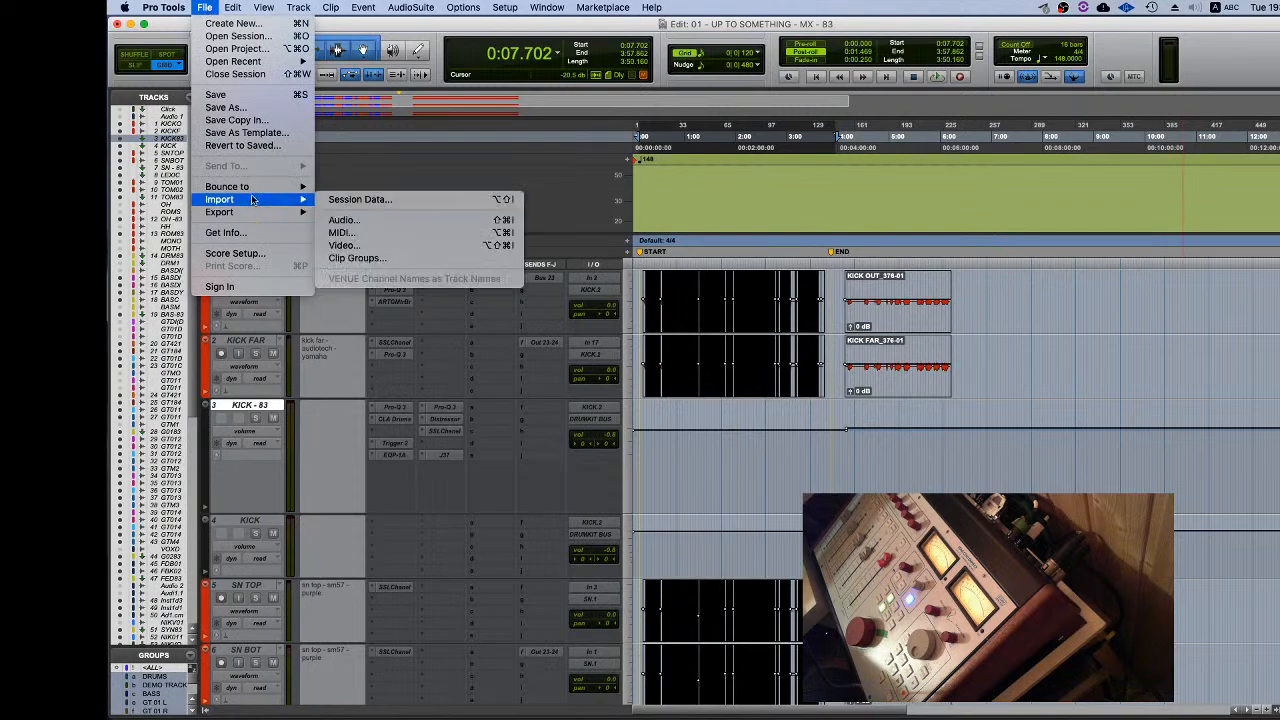
{"action": "left_click", "coordinate": [365, 198]}
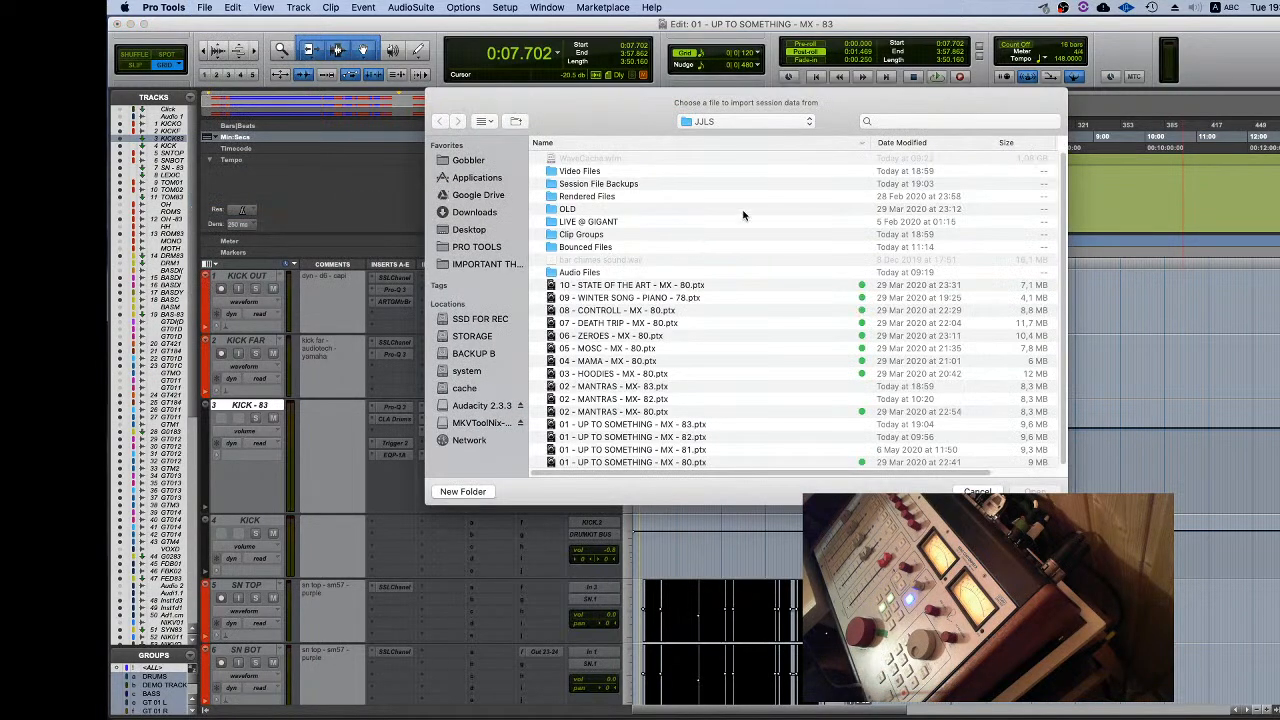
{"action": "double_click", "coordinate": [622, 185]}
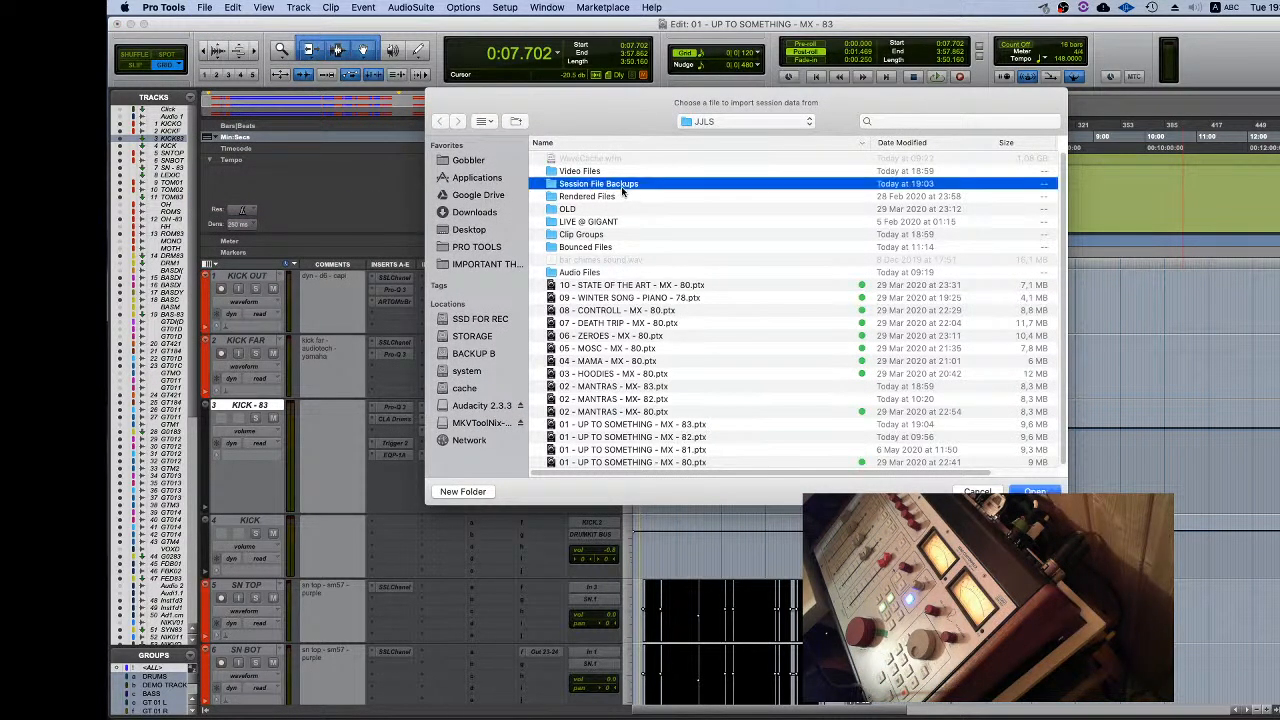
{"action": "scroll", "coordinate": [685, 222], "scroll_direction": "down", "scroll_amount": 20}
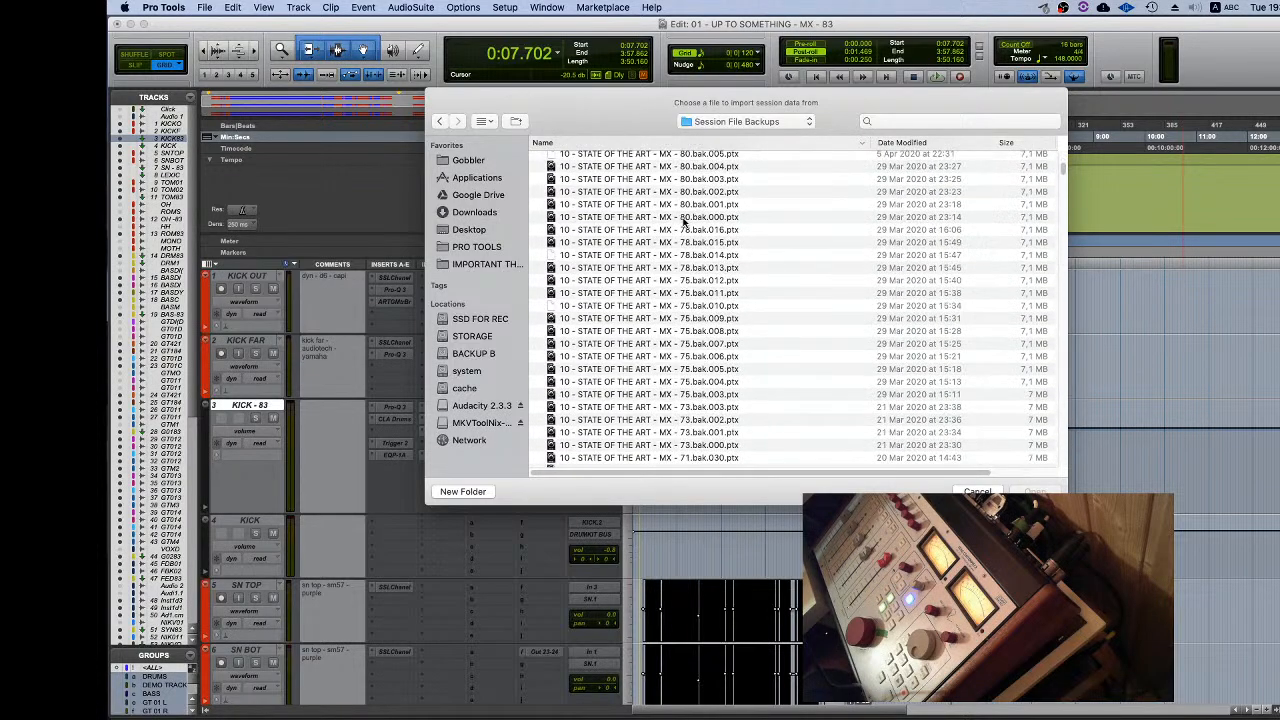
{"action": "scroll", "coordinate": [685, 222], "scroll_direction": "down", "scroll_amount": 10}
{"action": "scroll", "coordinate": [685, 222], "scroll_direction": "up", "scroll_amount": 20}
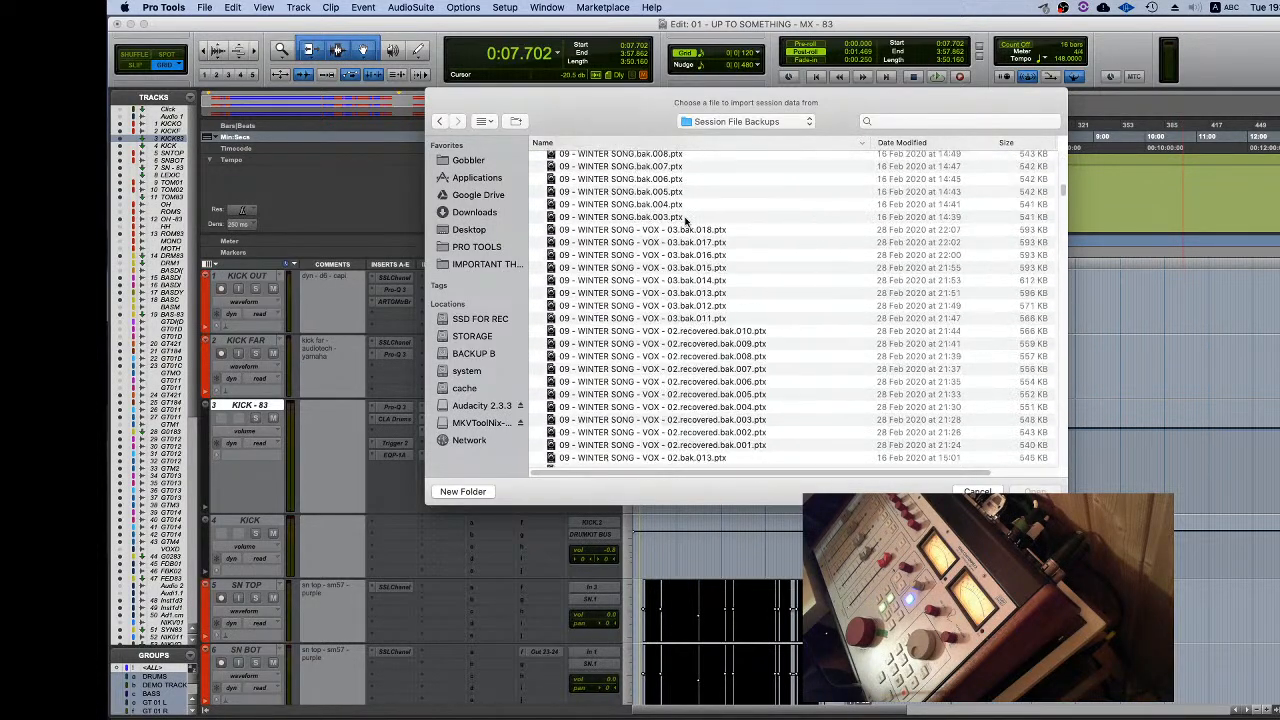
{"action": "scroll", "coordinate": [685, 222], "scroll_direction": "up", "scroll_amount": 15}
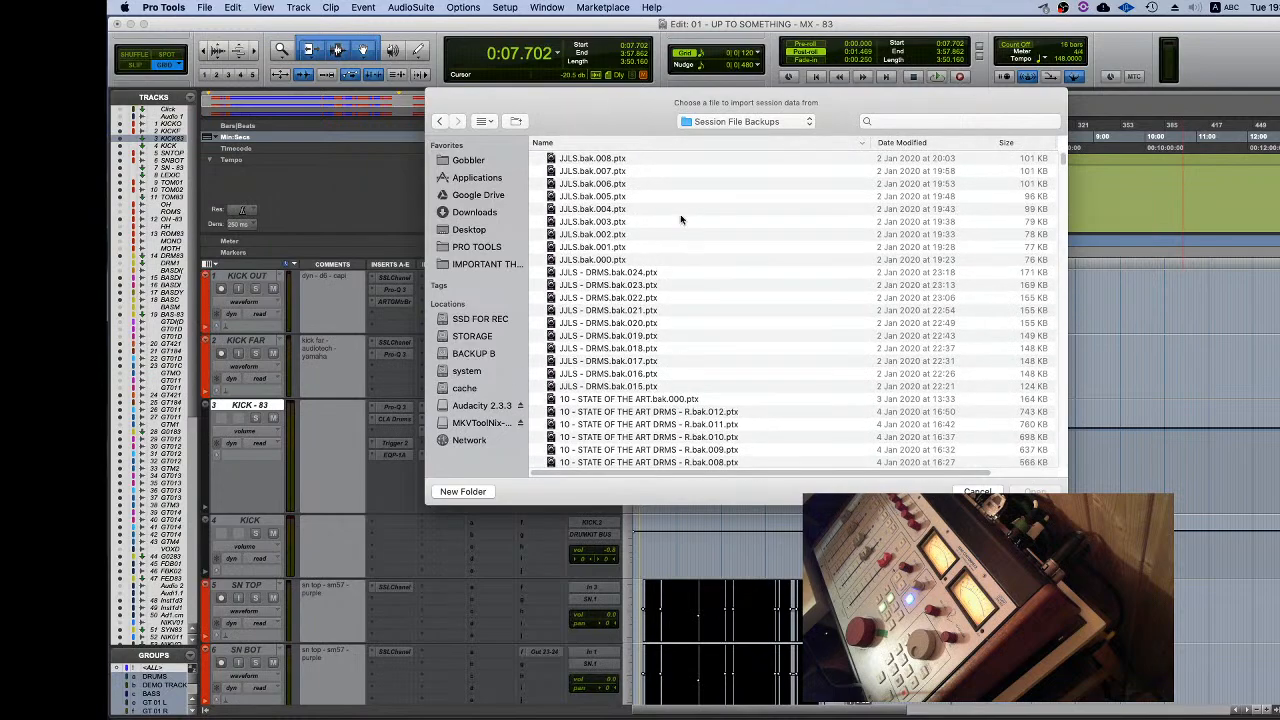
{"action": "scroll", "coordinate": [635, 150], "scroll_direction": "up", "scroll_amount": 10}
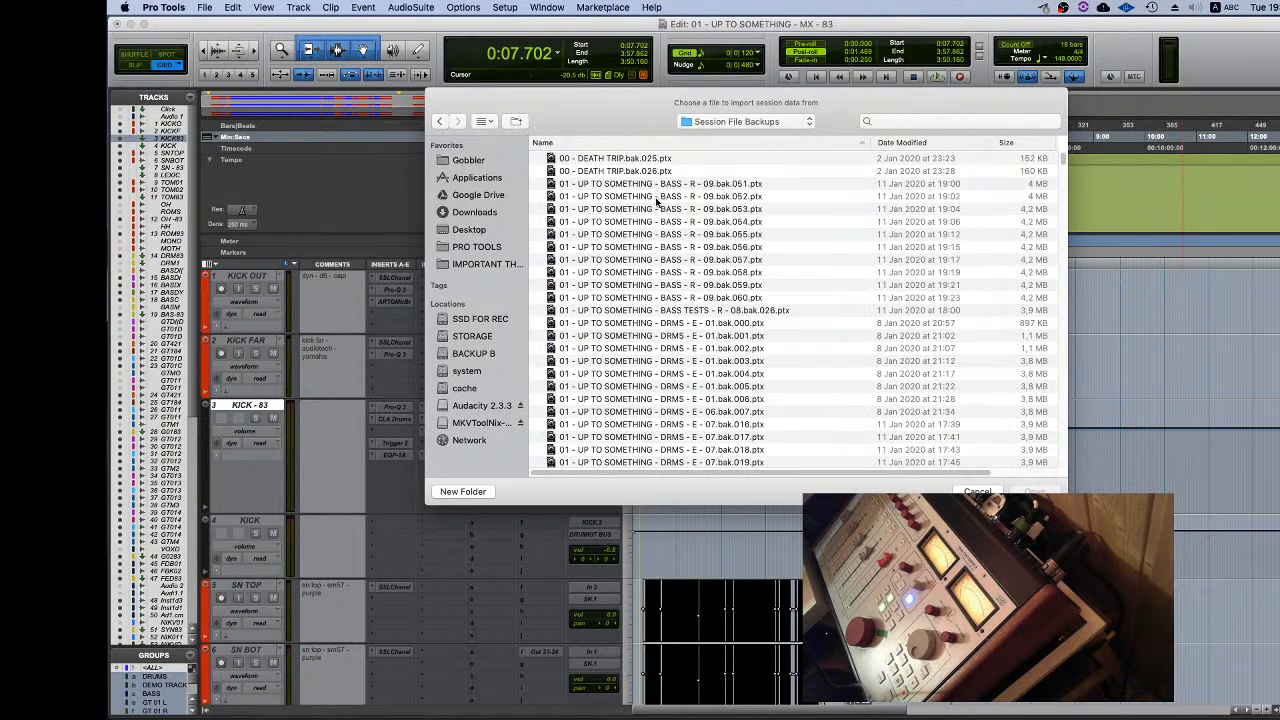
Step: Find the backup 01 - UP TO SOMETHING - MX - 82.bak.016.ptx and open it as the import source
{"action": "scroll", "coordinate": [657, 202], "scroll_direction": "down", "scroll_amount": 10}
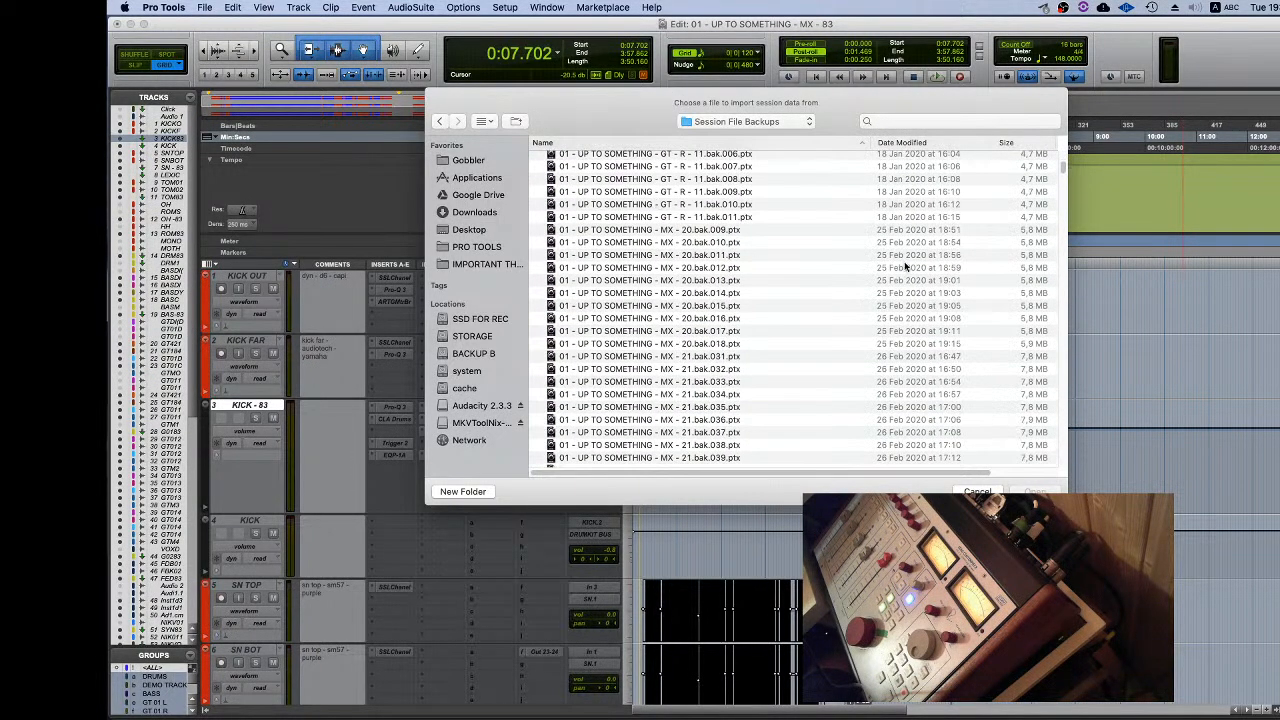
{"action": "scroll", "coordinate": [905, 266], "scroll_direction": "up", "scroll_amount": 10}
{"action": "left_click", "coordinate": [770, 197]}
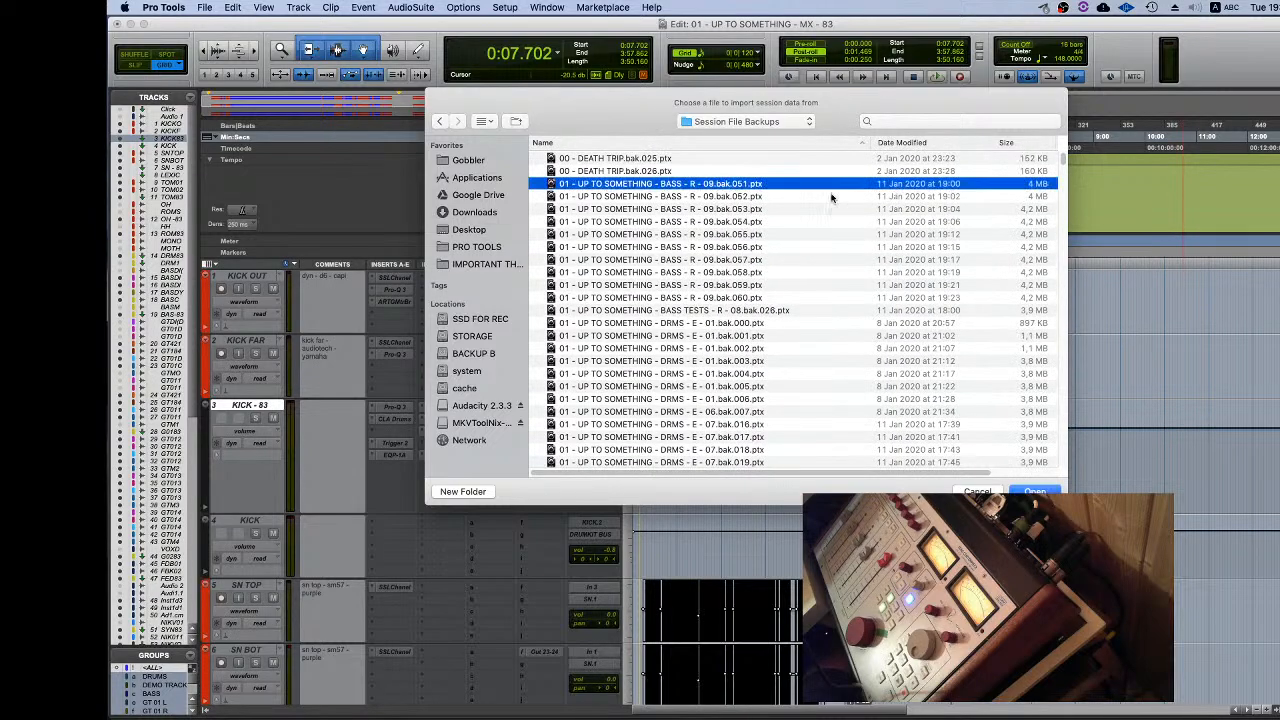
{"action": "scroll", "coordinate": [770, 199], "scroll_direction": "down", "scroll_amount": 8}
{"action": "scroll", "coordinate": [770, 199], "scroll_direction": "down", "scroll_amount": 10}
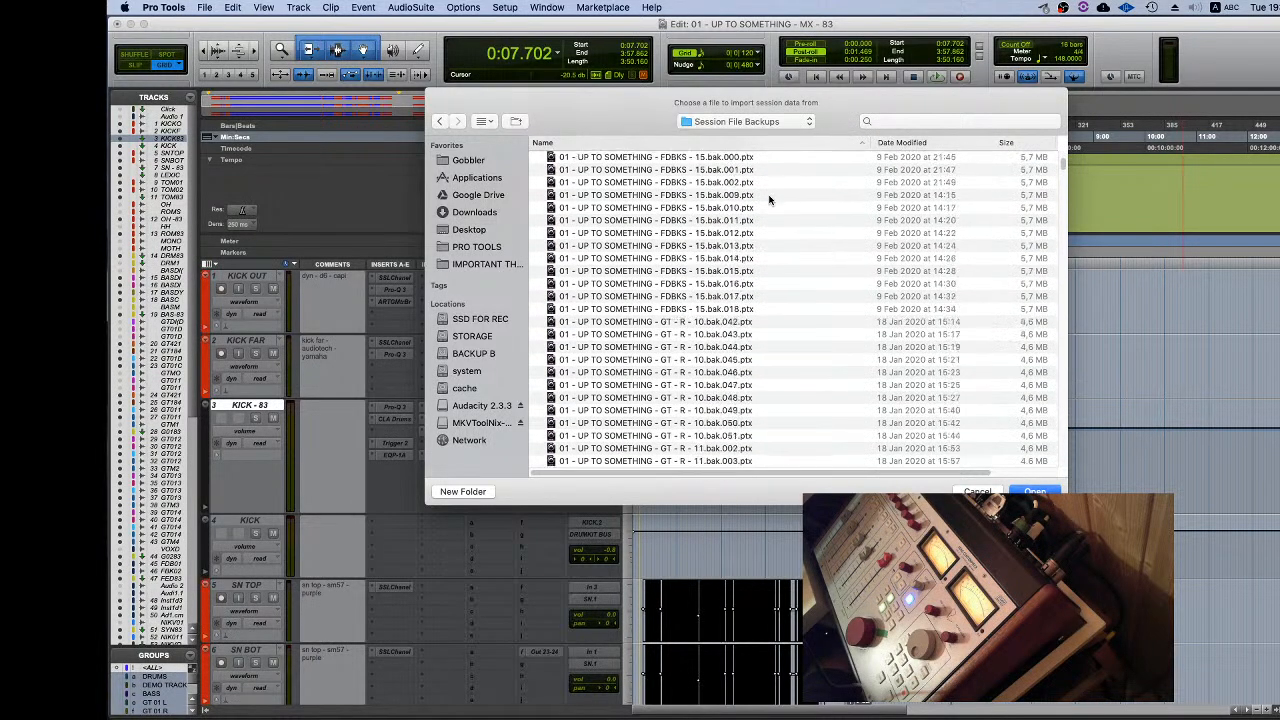
{"action": "scroll", "coordinate": [712, 203], "scroll_direction": "down", "scroll_amount": 15}
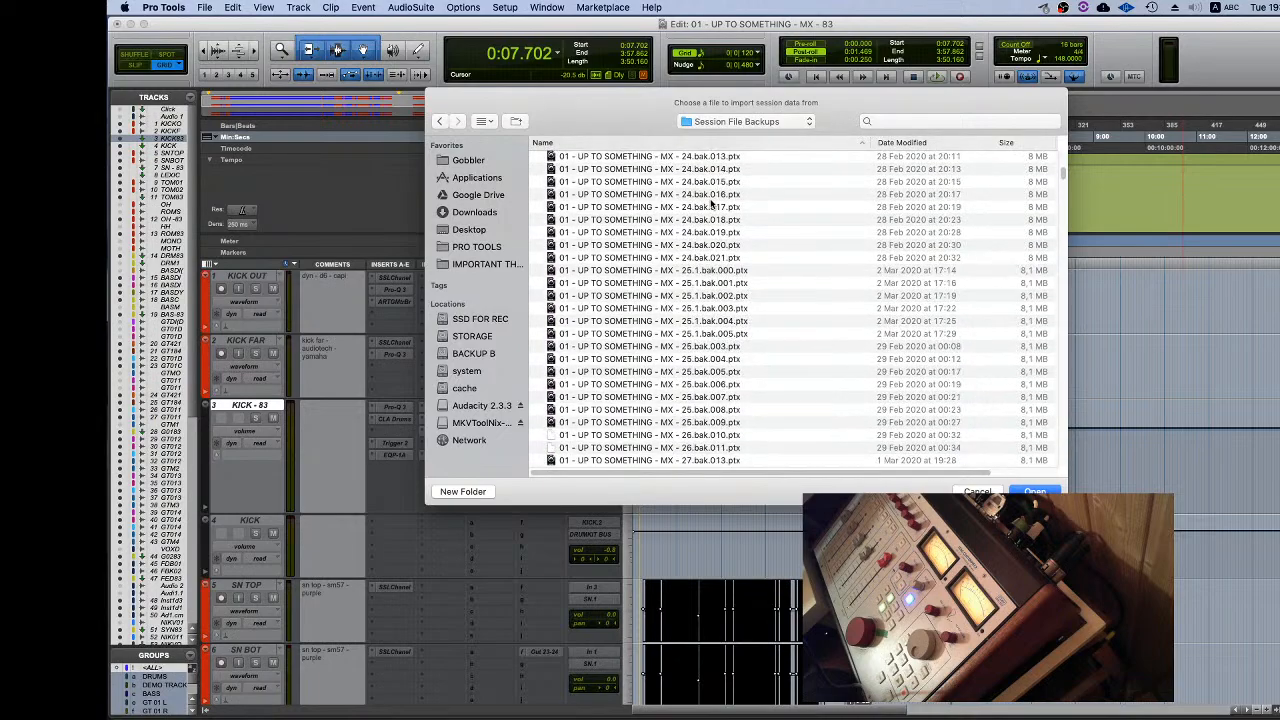
{"action": "scroll", "coordinate": [712, 203], "scroll_direction": "down", "scroll_amount": 15}
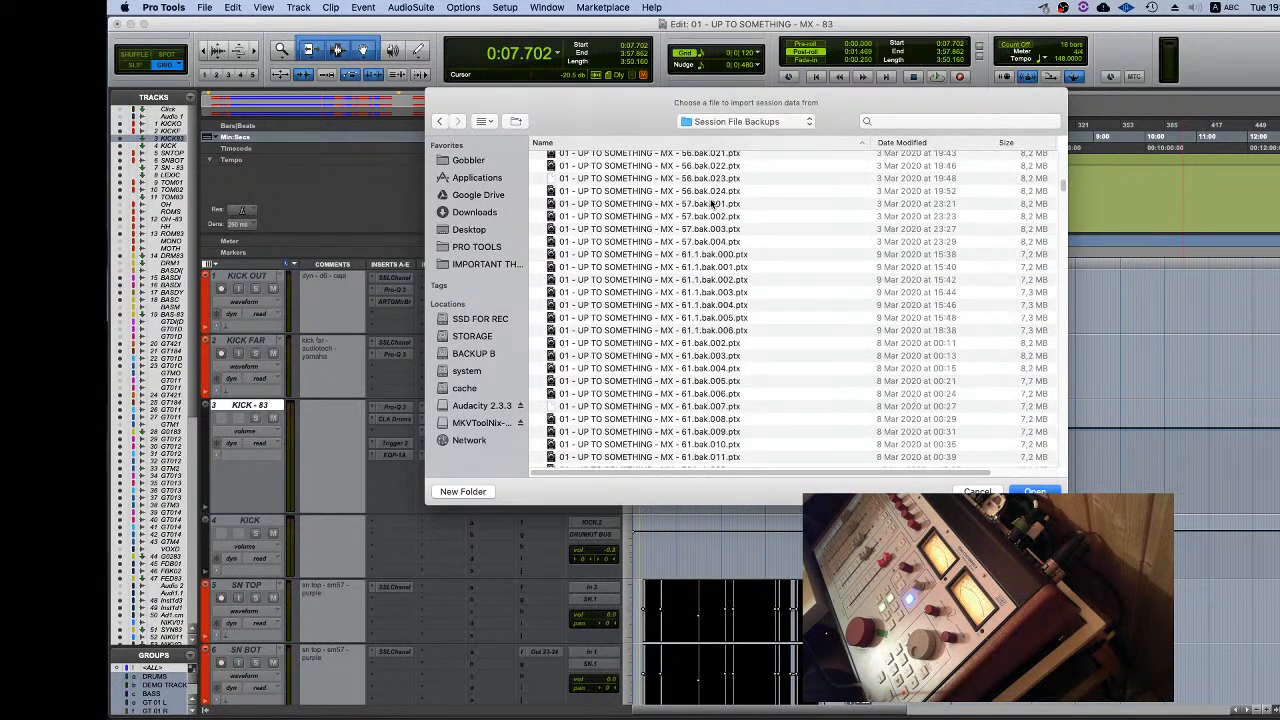
{"action": "scroll", "coordinate": [712, 203], "scroll_direction": "down", "scroll_amount": 8}
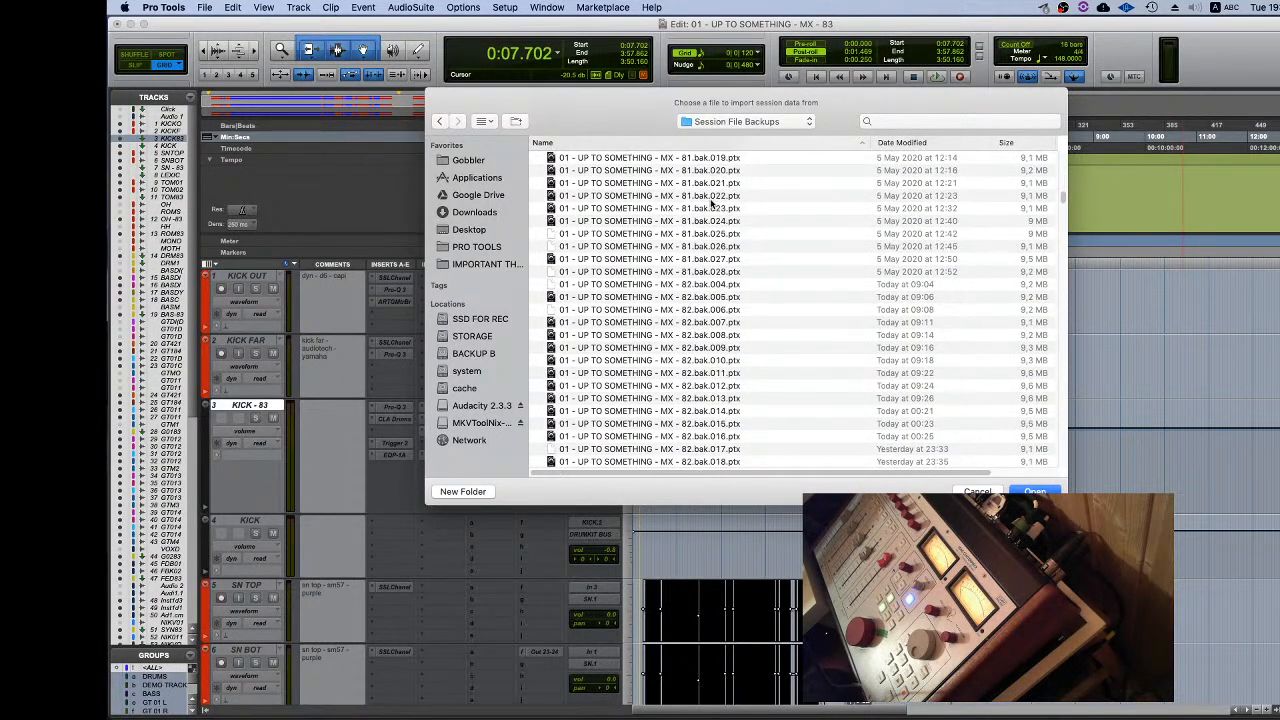
{"action": "left_click", "coordinate": [739, 437]}
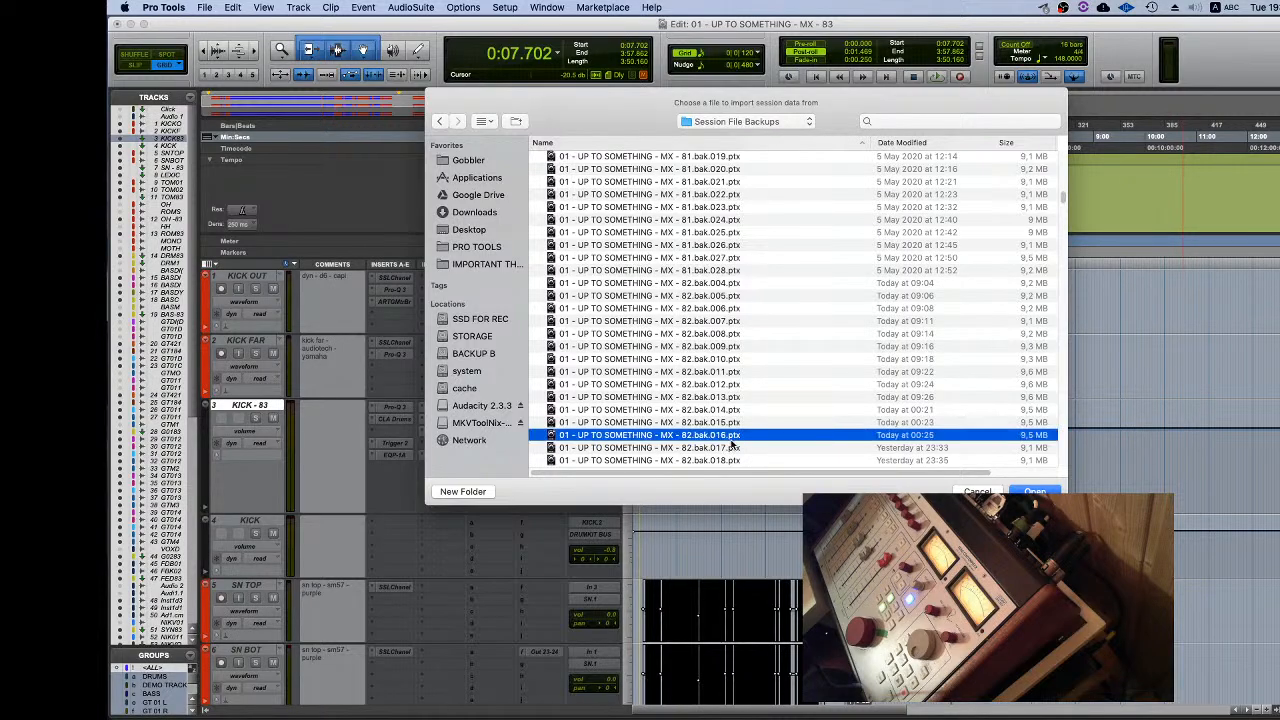
{"action": "left_click", "coordinate": [734, 449]}
{"action": "left_click", "coordinate": [712, 438]}
{"action": "left_click", "coordinate": [1035, 491]}
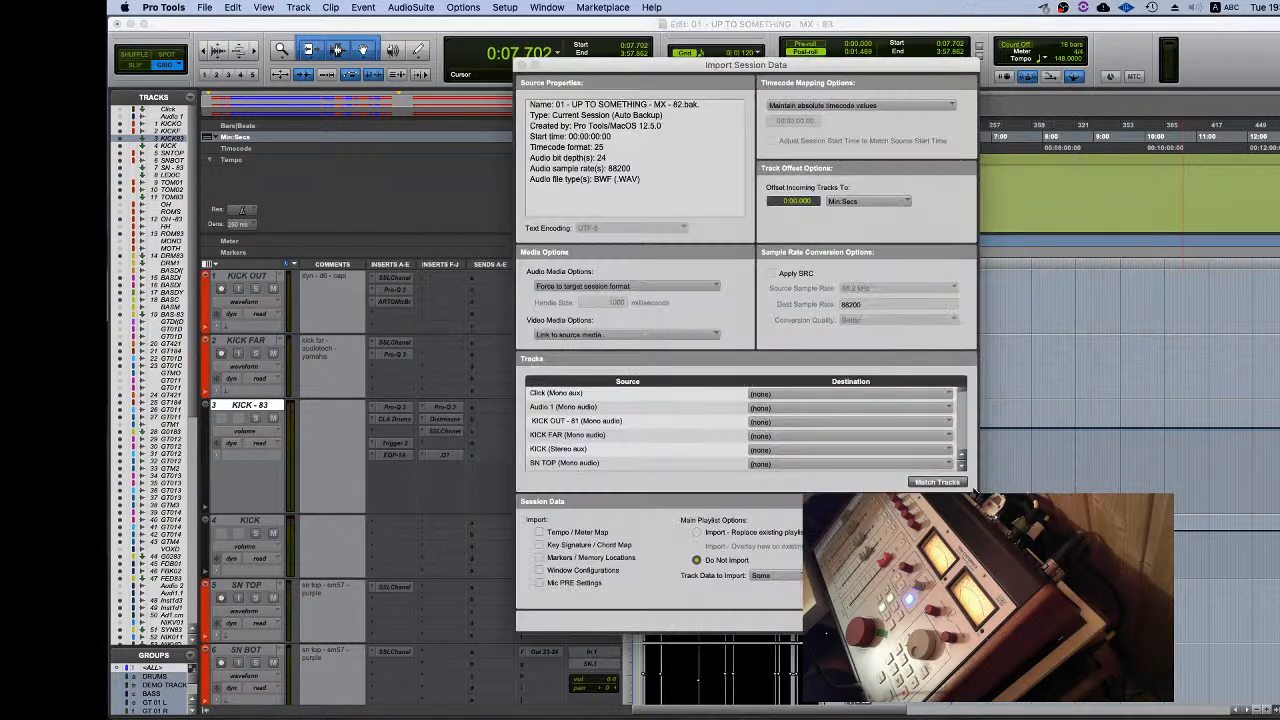
Step: Import the backup's KICK stereo aux as a new track and delete the emptied KICK track from the earlier import
{"action": "left_click", "coordinate": [578, 451]}
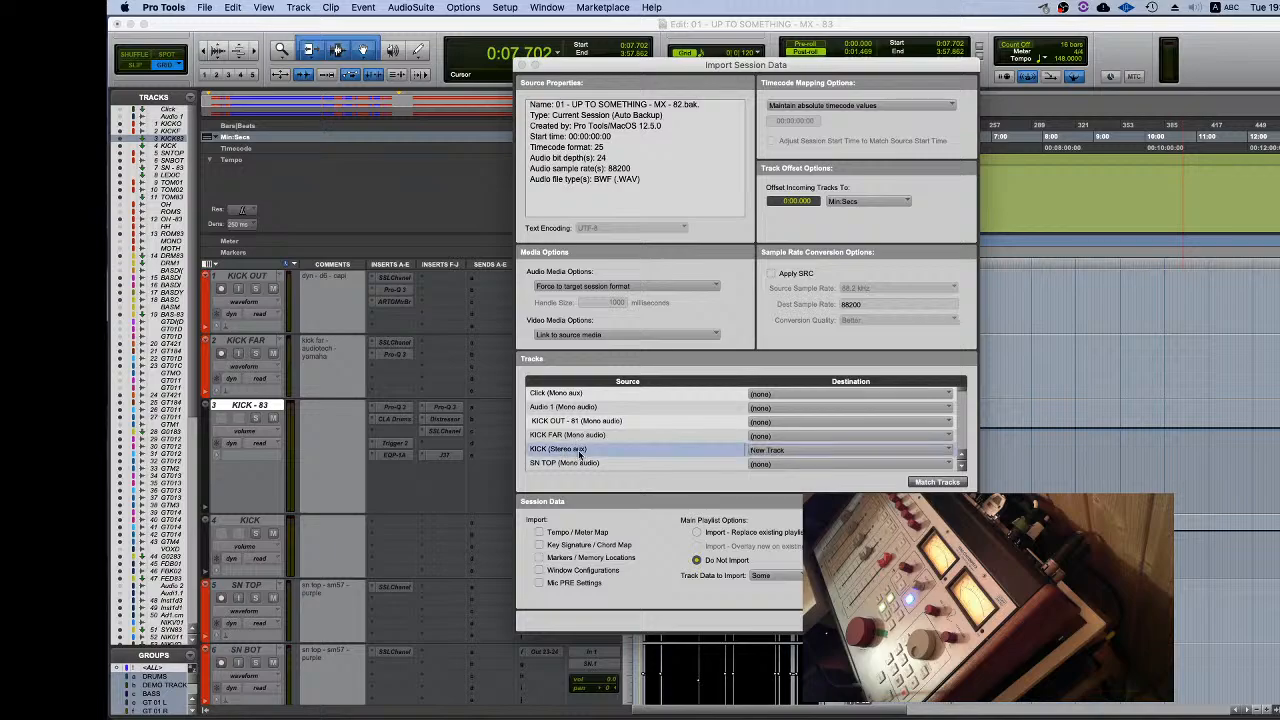
{"action": "key", "text": "Return"}
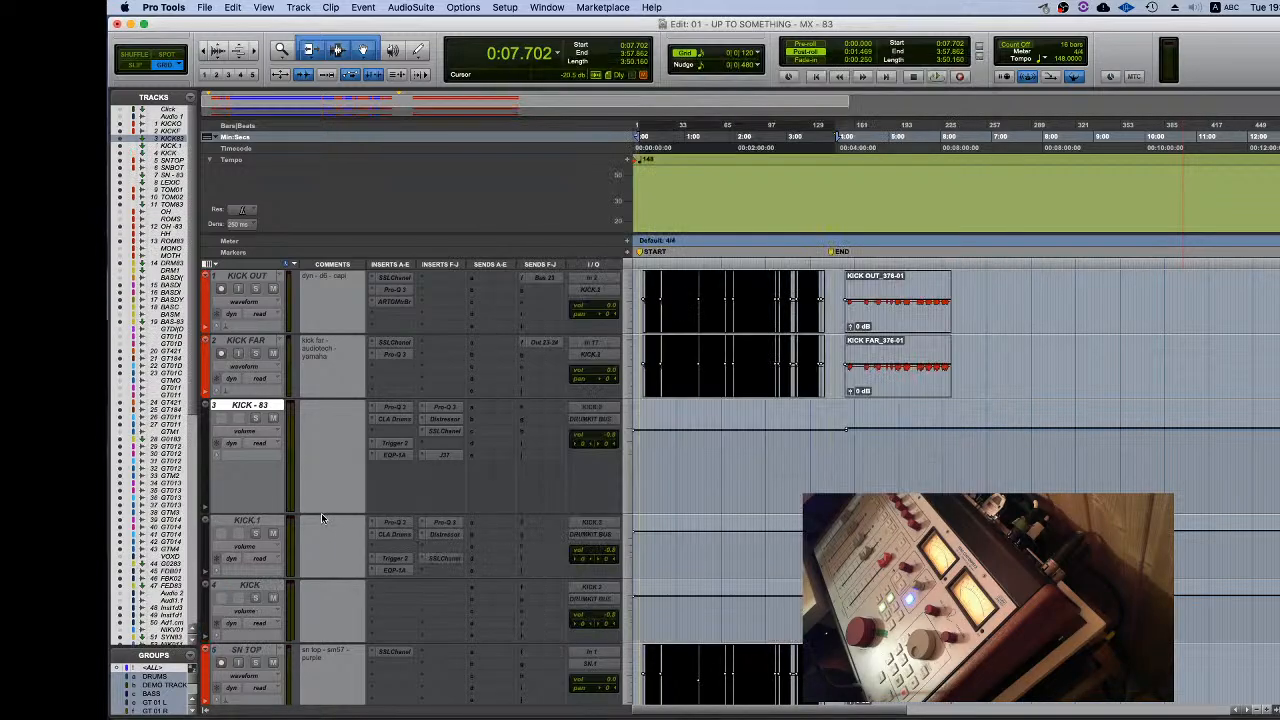
{"action": "left_click", "coordinate": [249, 586]}
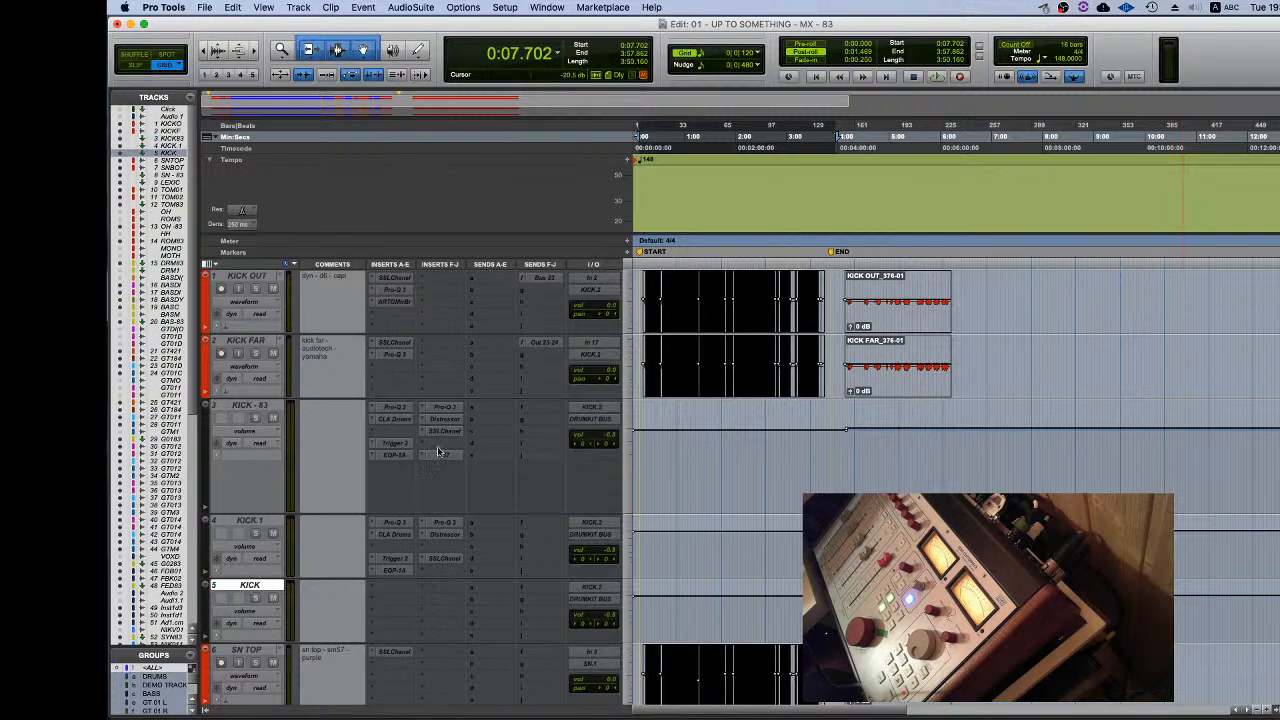
{"action": "right_click", "coordinate": [250, 584]}
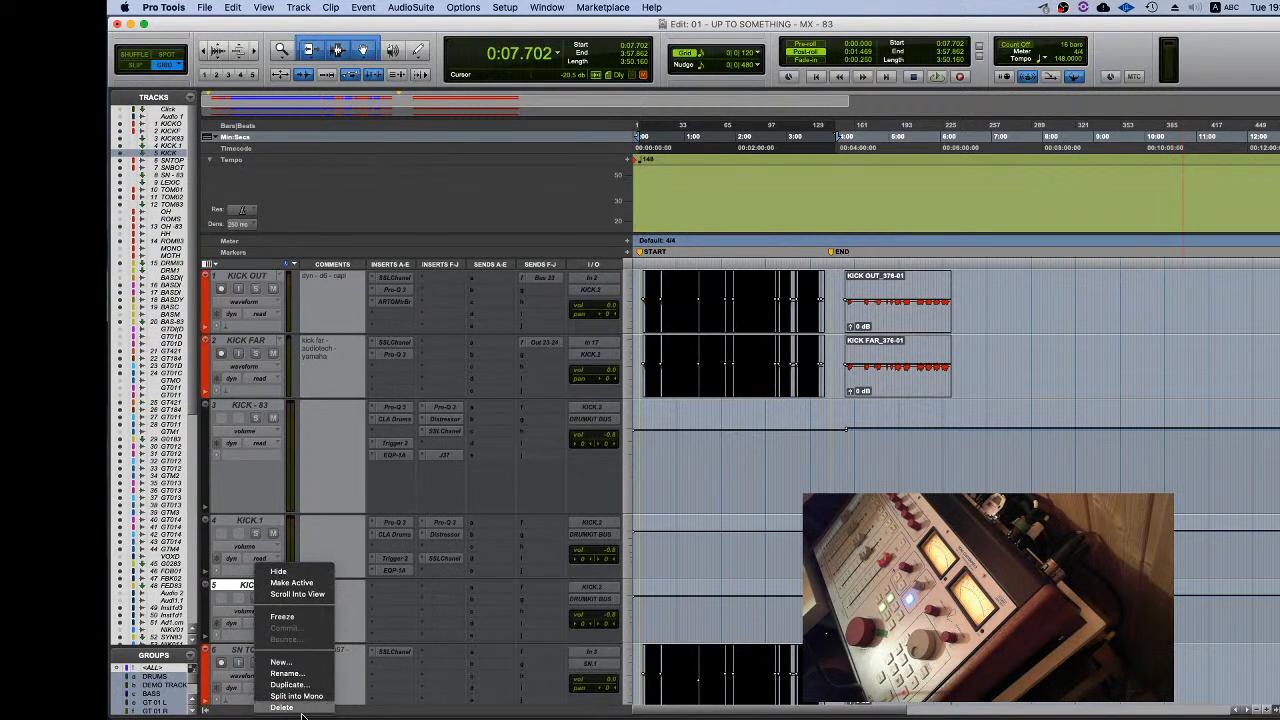
{"action": "left_click", "coordinate": [390, 530]}
Step: Move the Pro-Q 3, CLA Drums, Trigger 2 and EQP-1A inserts in slots A-E from KICK.1 onto KICK - 83
{"action": "left_click", "coordinate": [262, 521]}
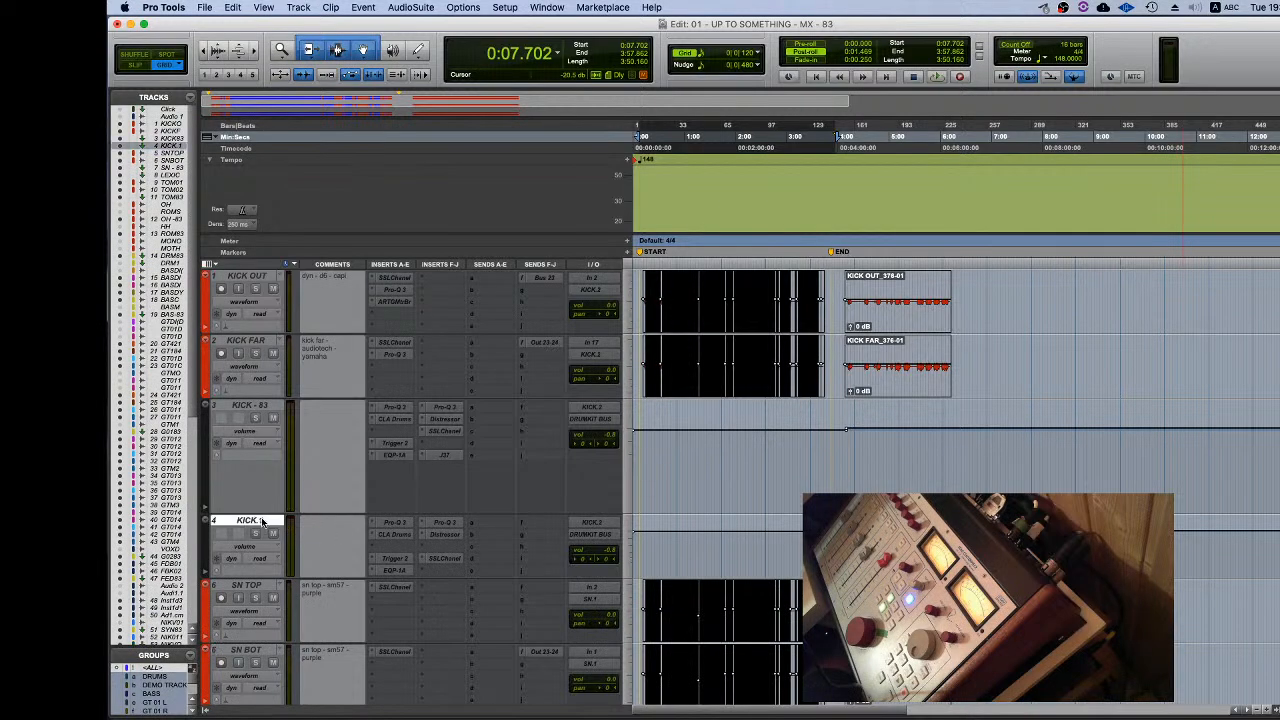
{"action": "left_click_drag", "start_coordinate": [385, 524], "coordinate": [399, 410]}
{"action": "left_click_drag", "start_coordinate": [396, 537], "coordinate": [405, 425]}
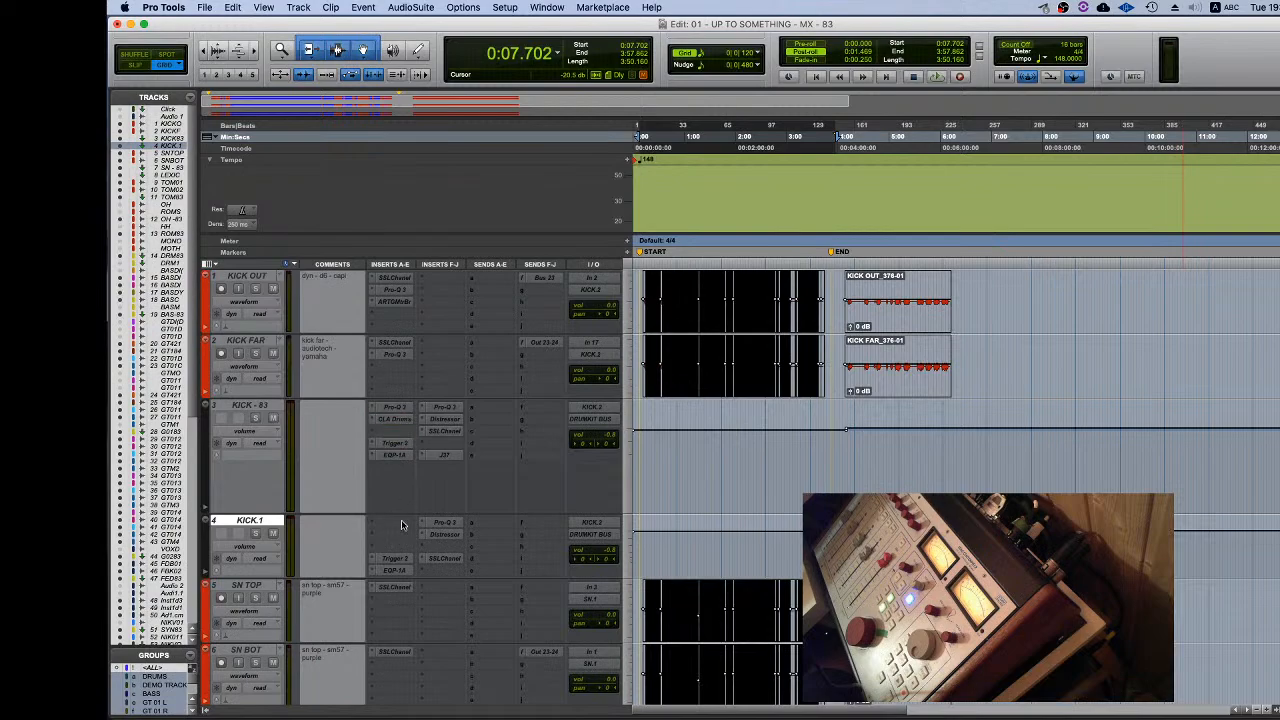
{"action": "left_click_drag", "start_coordinate": [396, 563], "coordinate": [399, 464]}
Step: Move KICK.1's Pro-Q 3, Distressor and SSLChannel inserts in slots F-J onto KICK - 83 and remove the J37 insert there
{"action": "left_click_drag", "start_coordinate": [440, 522], "coordinate": [437, 410]}
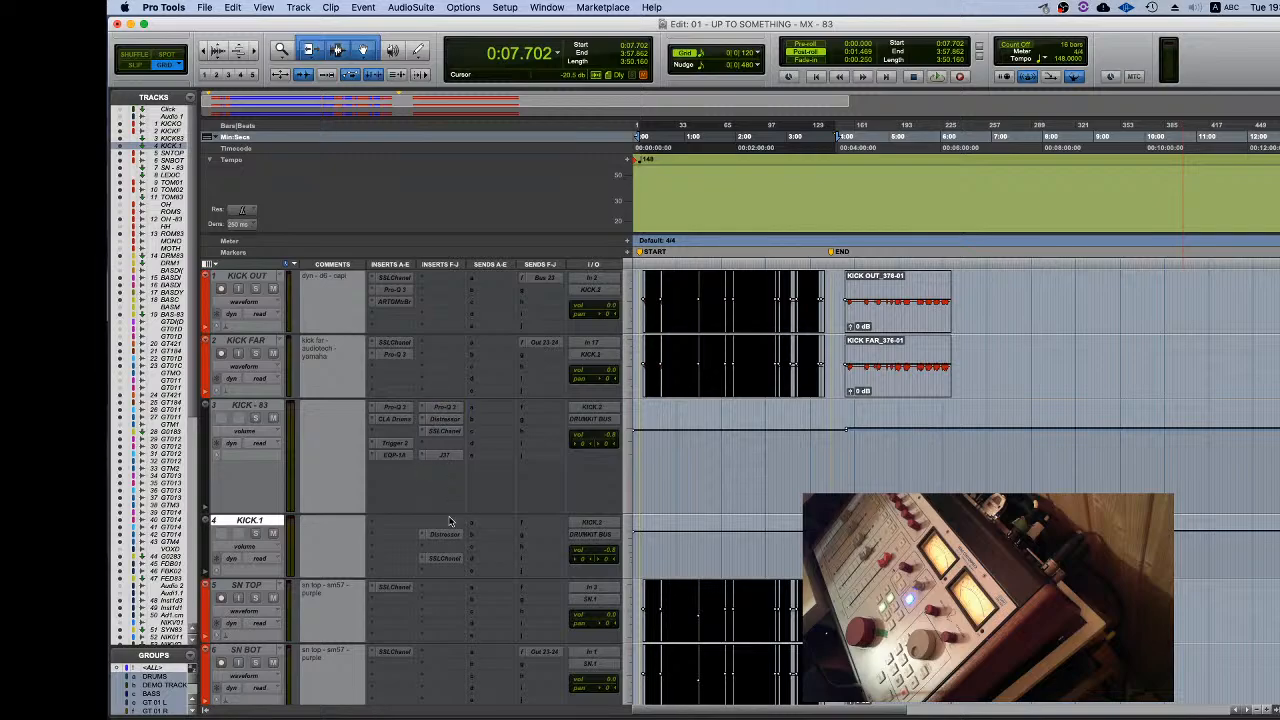
{"action": "left_click_drag", "start_coordinate": [443, 542], "coordinate": [447, 424]}
{"action": "left_click_drag", "start_coordinate": [434, 487], "coordinate": [434, 446]}
{"action": "left_click", "coordinate": [432, 456]}
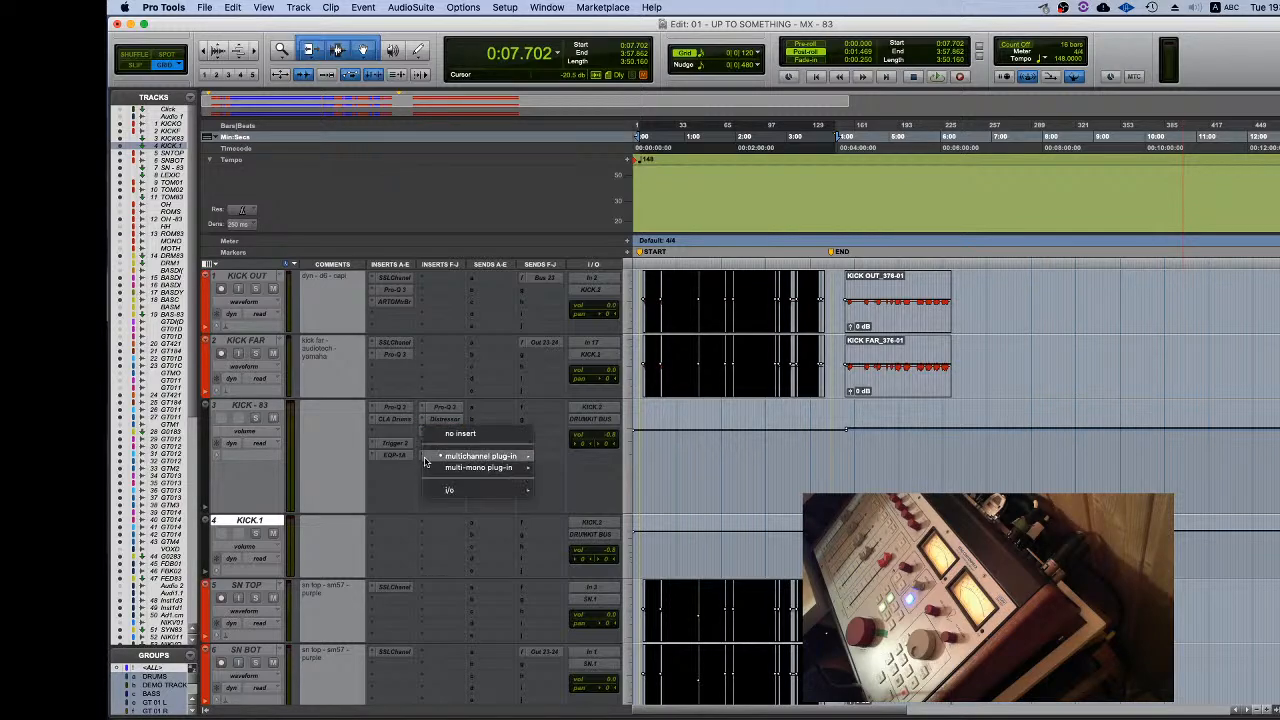
{"action": "left_click", "coordinate": [440, 431]}
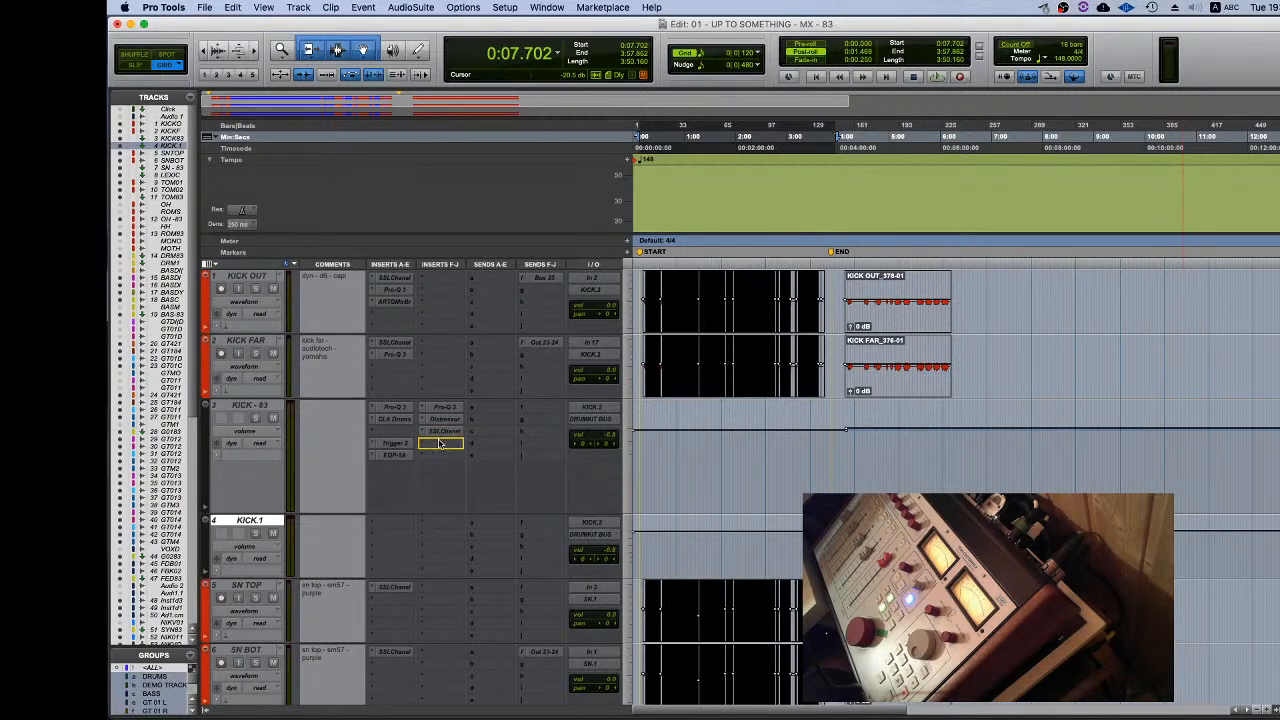
Step: Delete the emptied KICK.1 track and save the UP TO SOMETHING - MX - 83 session
{"action": "right_click", "coordinate": [255, 530]}
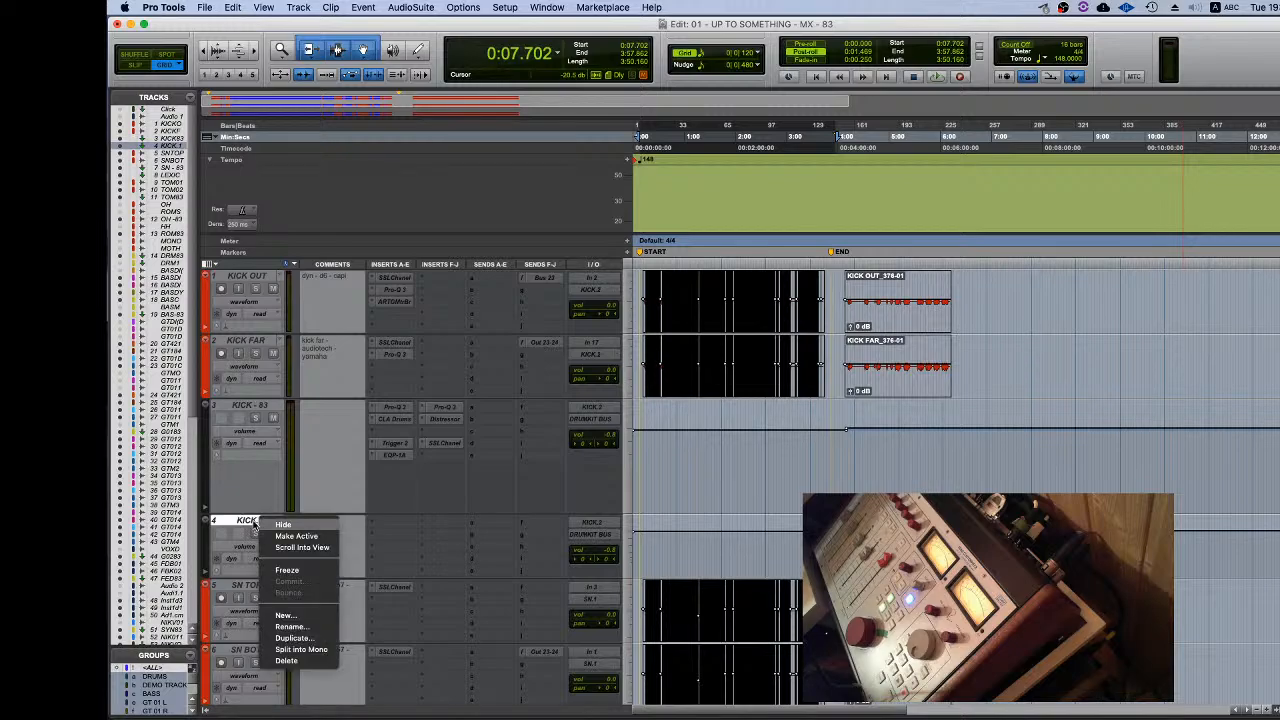
{"action": "left_click", "coordinate": [305, 662]}
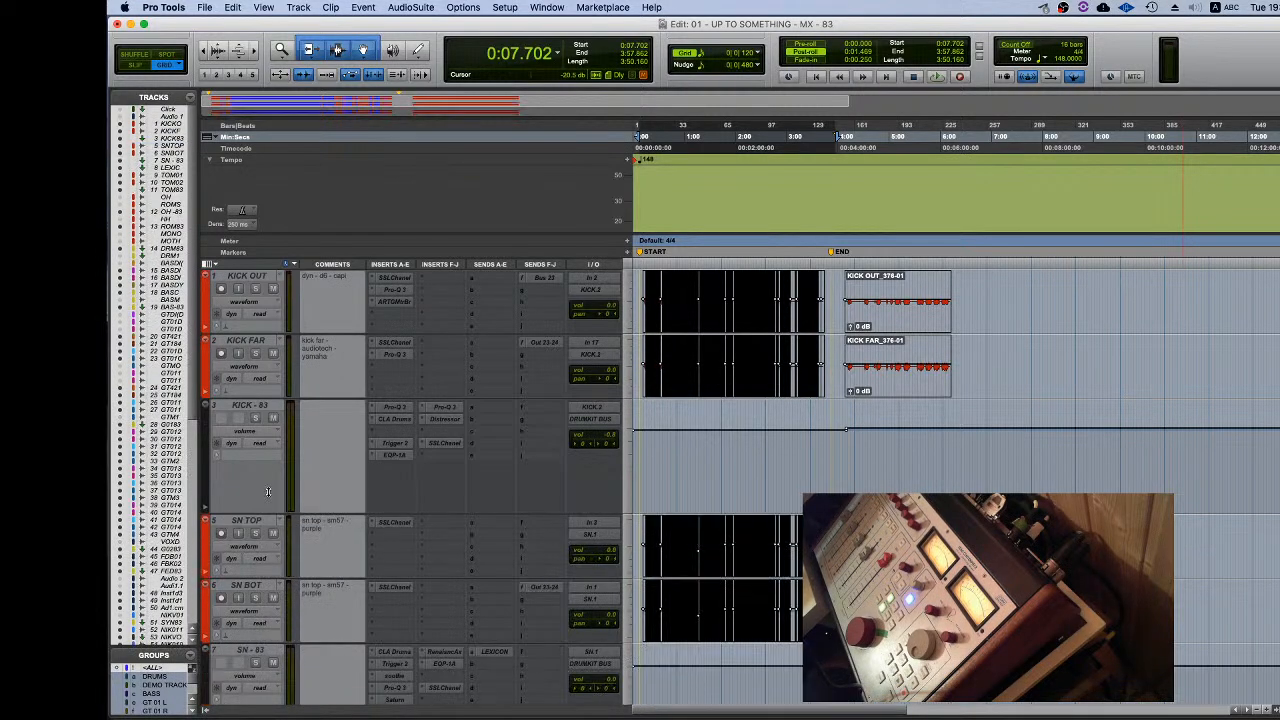
{"action": "left_click", "coordinate": [266, 406]}
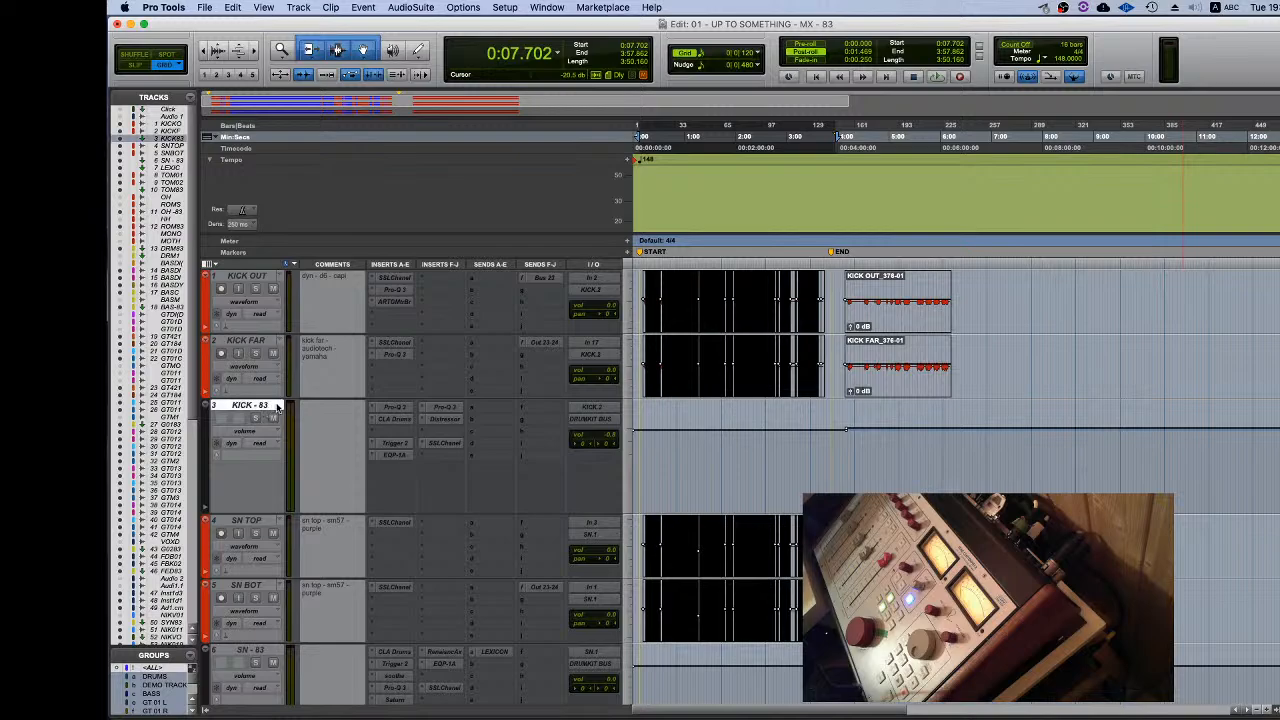
{"action": "left_click", "coordinate": [214, 12]}
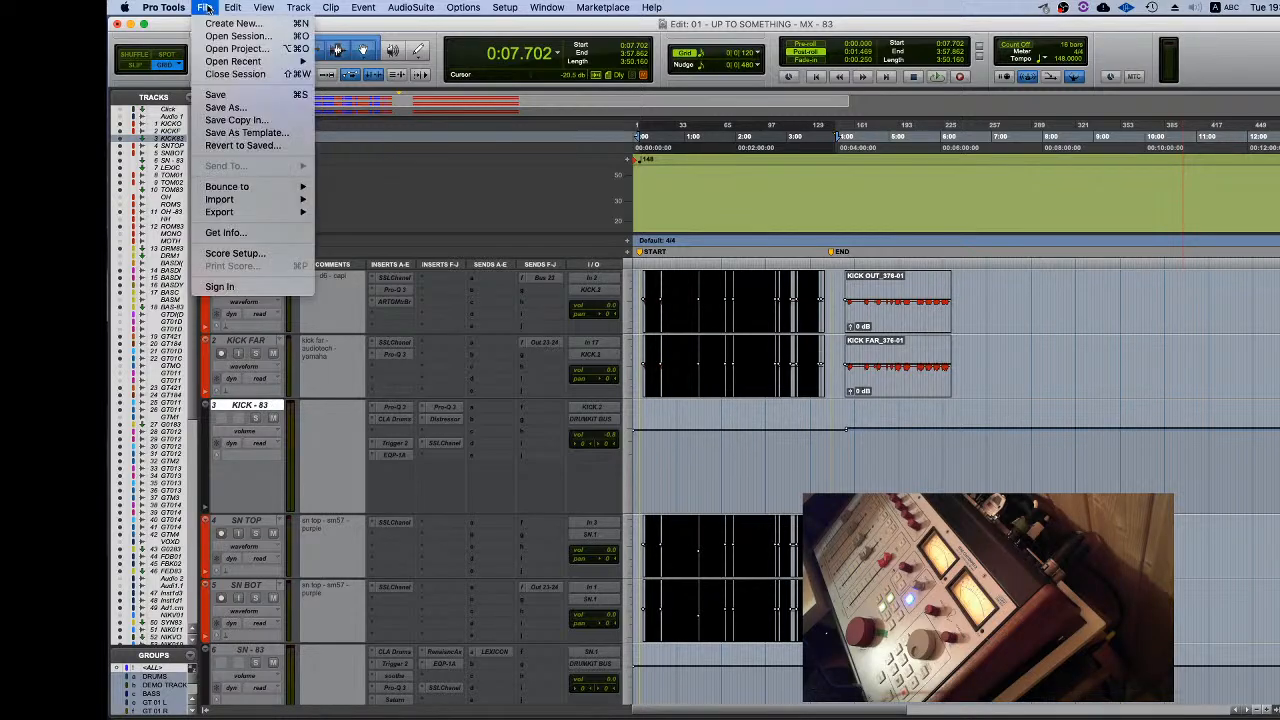
{"action": "left_click", "coordinate": [227, 95]}
Step: Open the recent session 02 - MANTRAS - MX- 83 and decline saving the detailed report
{"action": "left_click", "coordinate": [204, 7]}
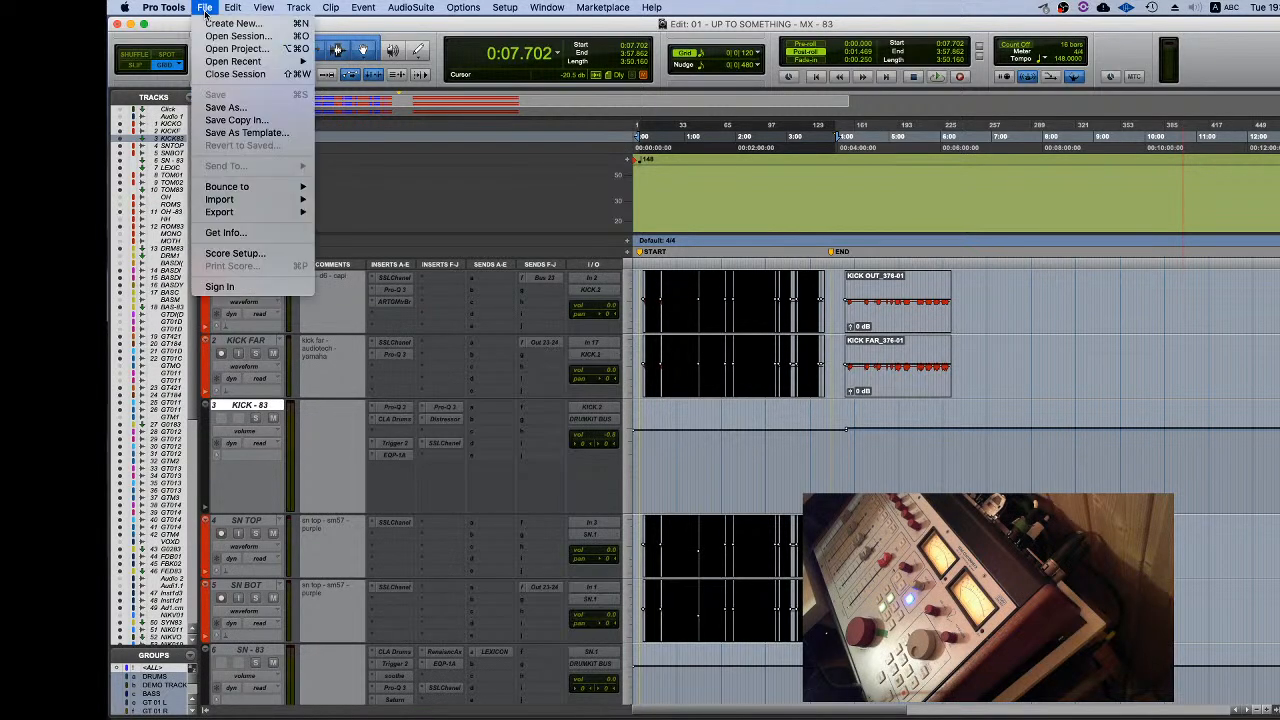
{"action": "mouse_move", "coordinate": [240, 61]}
{"action": "left_click", "coordinate": [395, 76]}
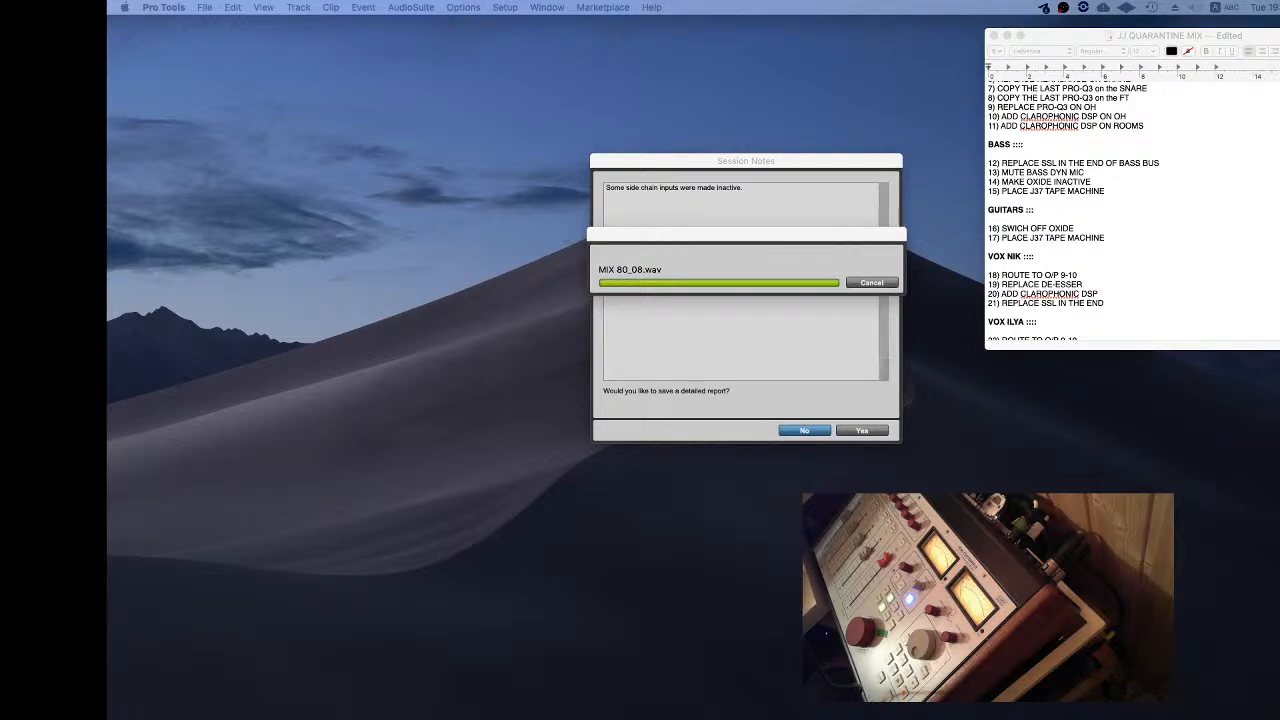
{"action": "left_click", "coordinate": [805, 431]}
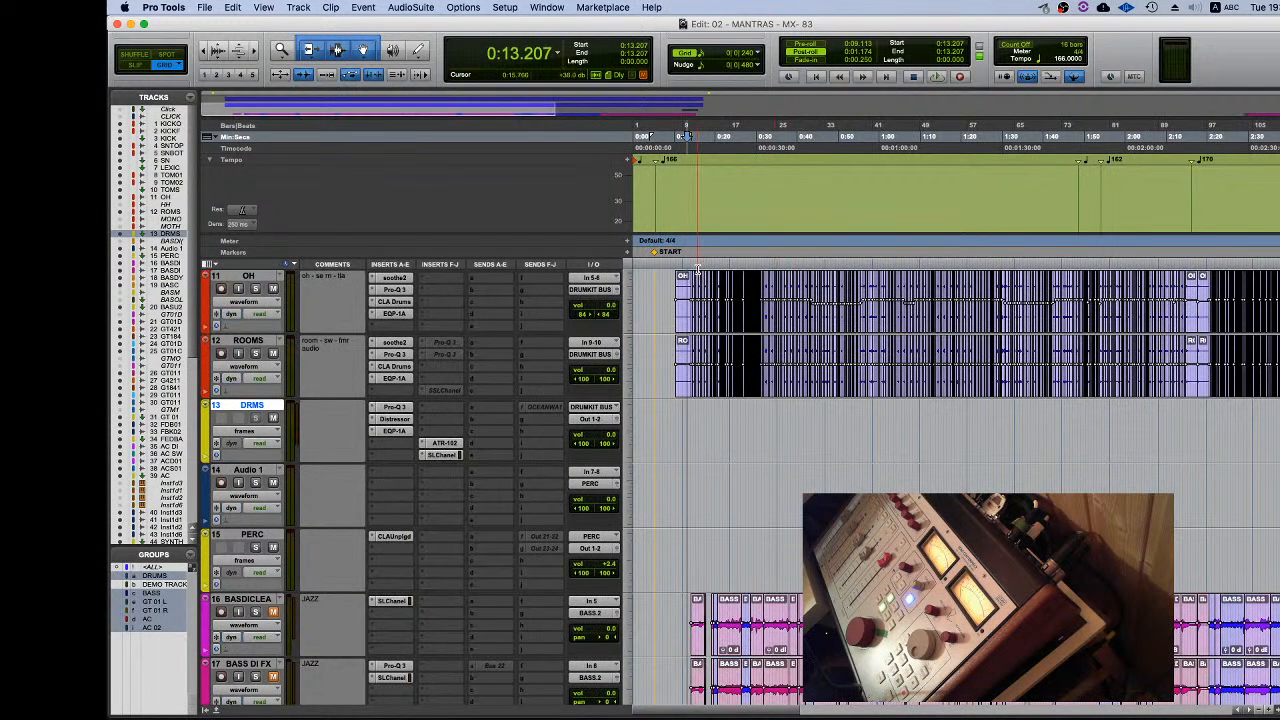
Step: Play short passages of MANTRAS from about 0:13 and 0:15 to listen to the current mix
{"action": "key", "text": "space"}
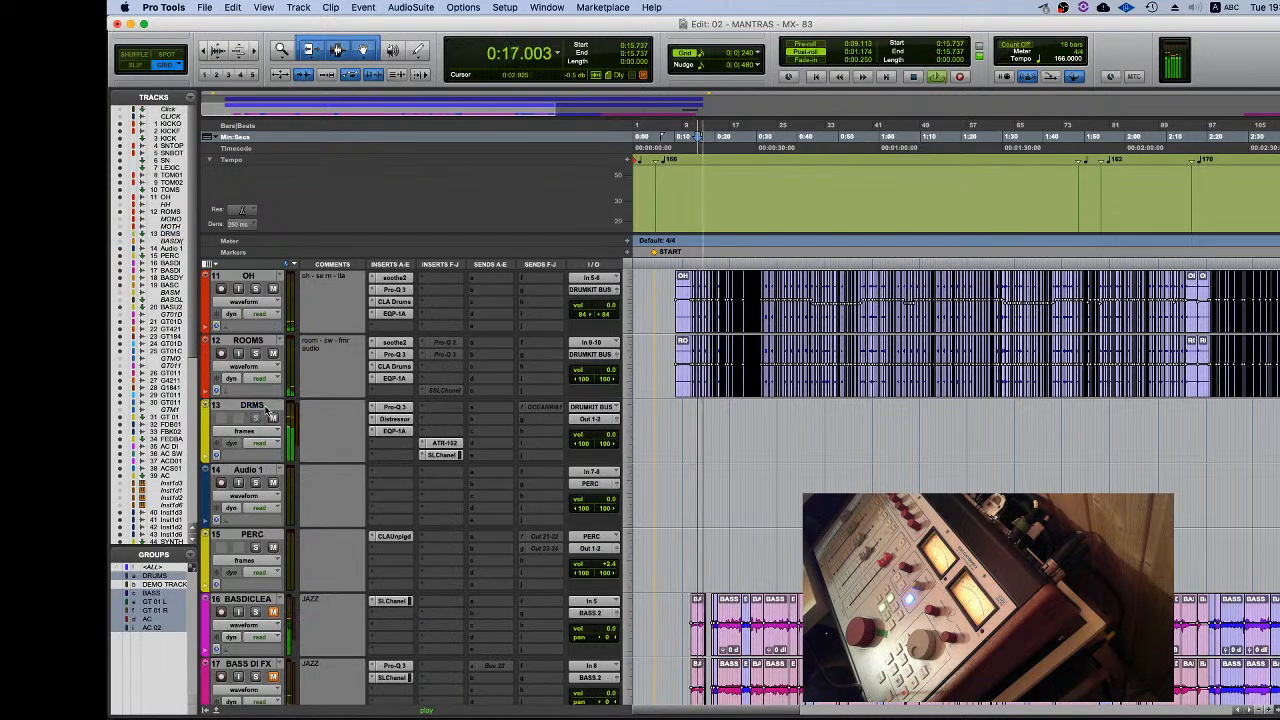
{"action": "key", "text": "space"}
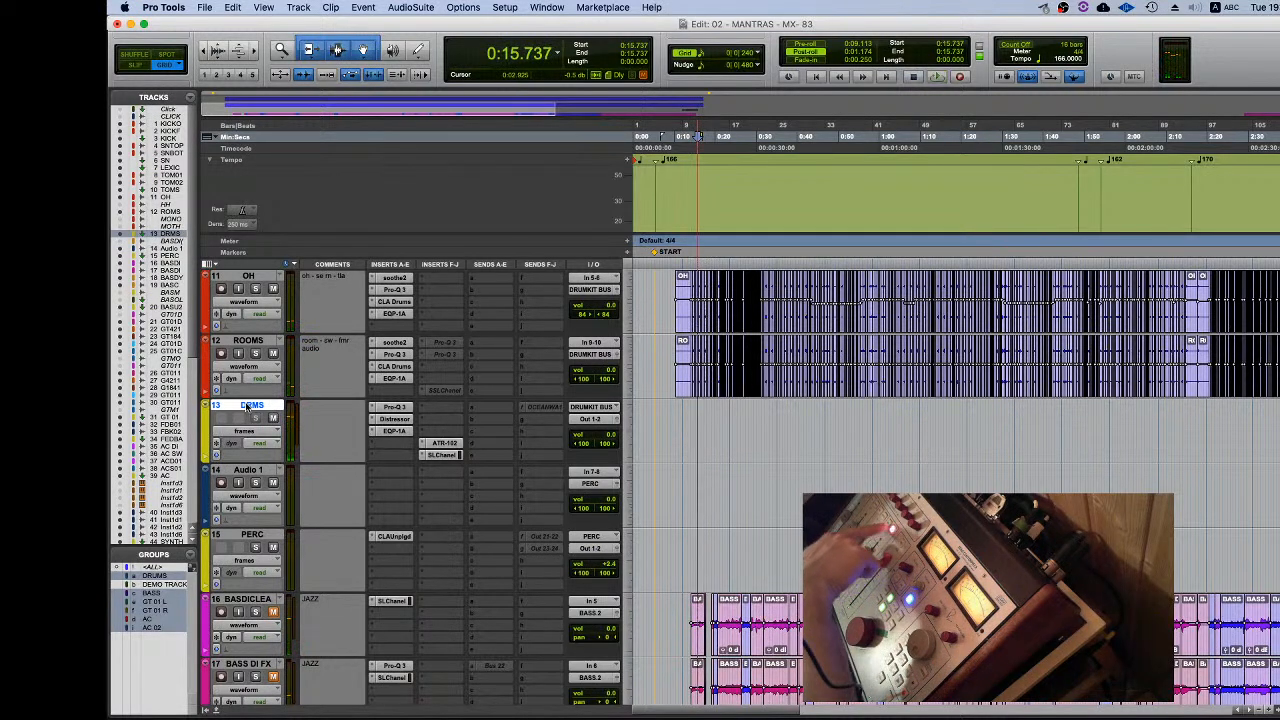
{"action": "key", "text": "space"}
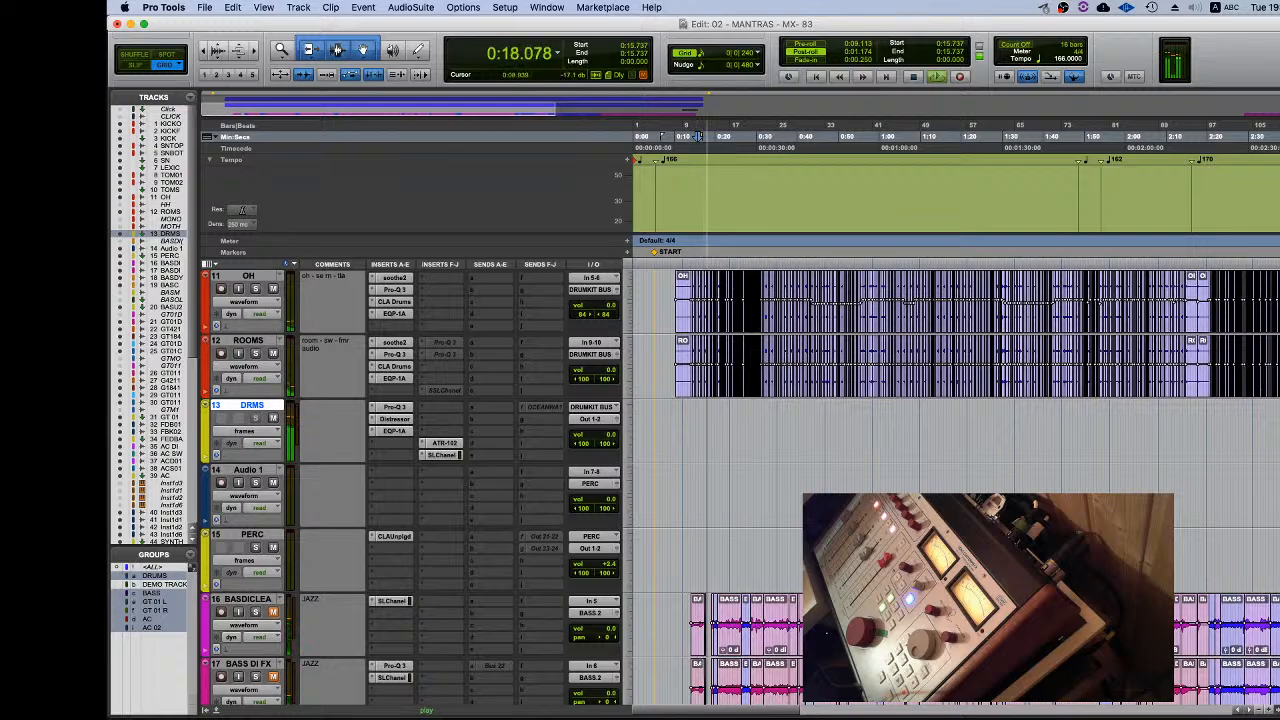
{"action": "key", "text": "space"}
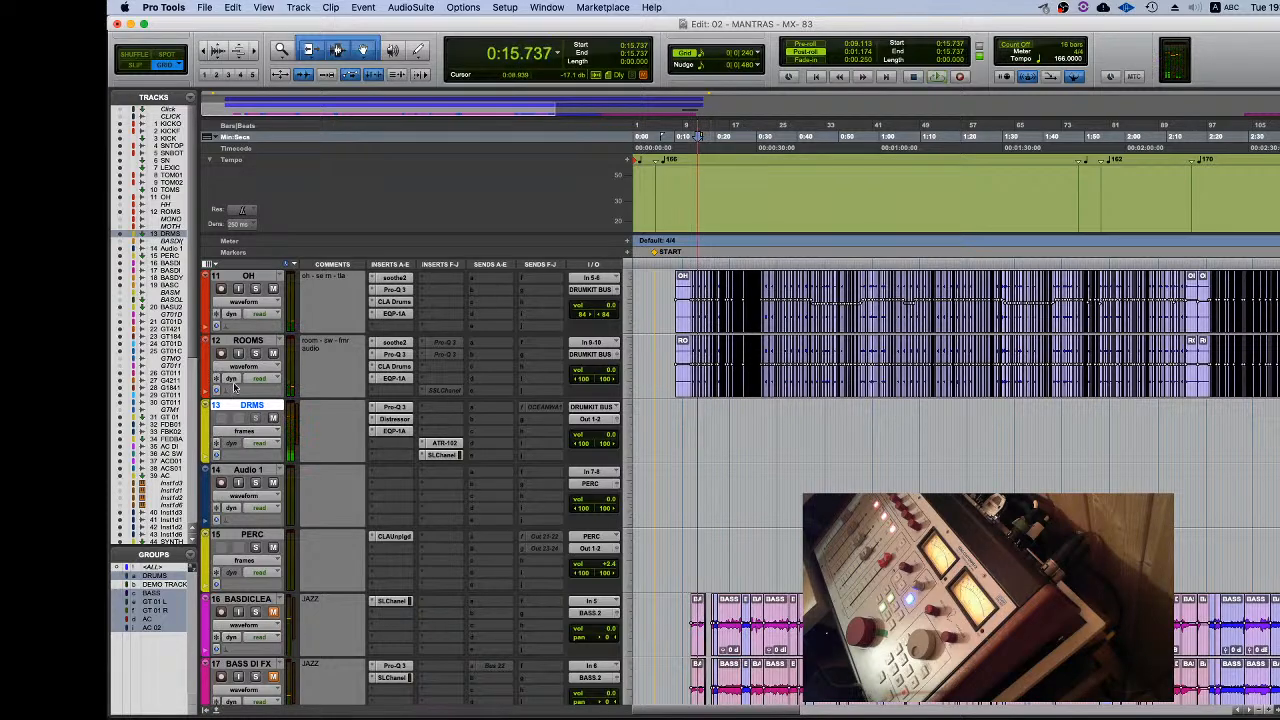
{"action": "scroll", "coordinate": [250, 410], "scroll_direction": "up", "scroll_amount": 10}
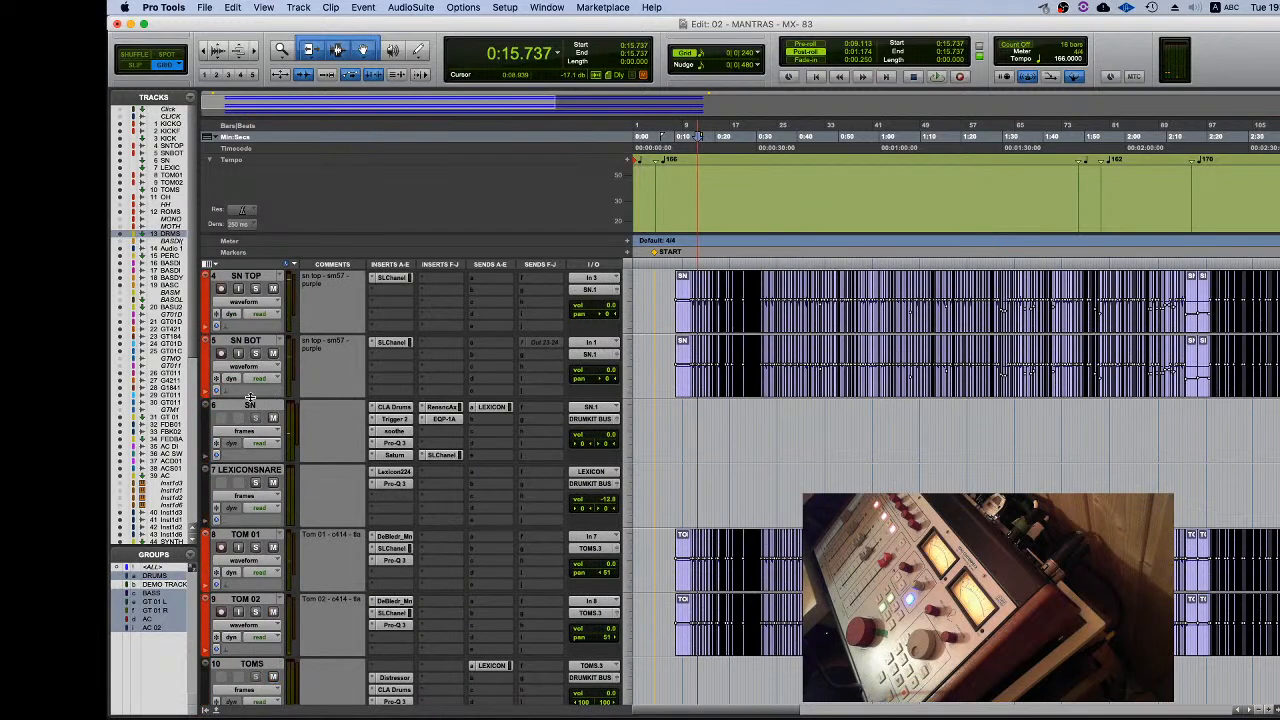
{"action": "left_click", "coordinate": [205, 8]}
{"action": "mouse_move", "coordinate": [268, 199]}
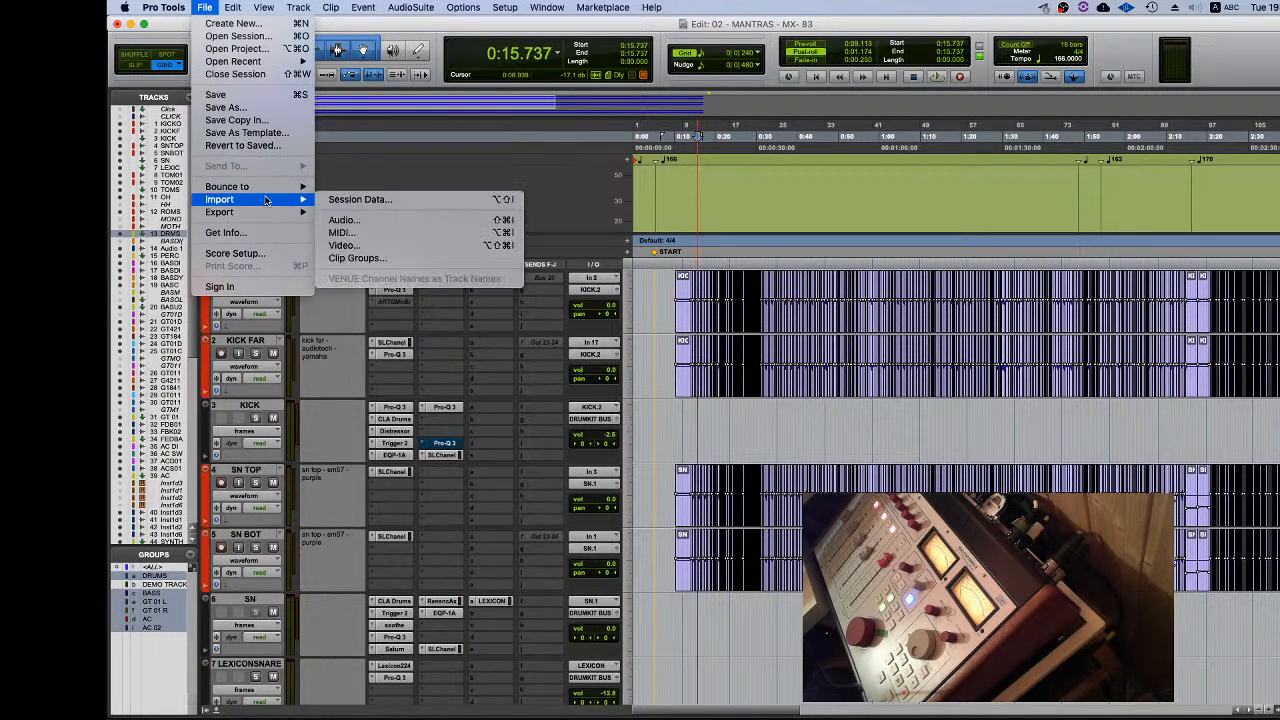
{"action": "left_click", "coordinate": [338, 200]}
{"action": "key", "text": "Escape"}
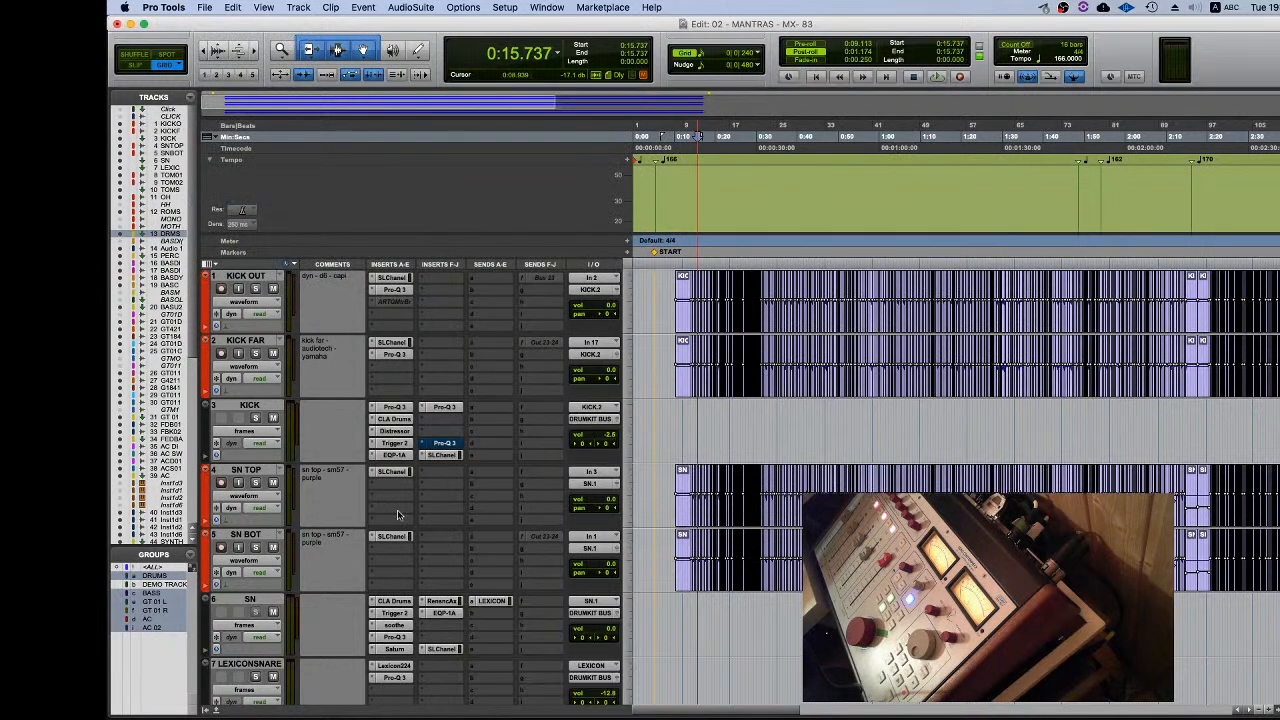
{"action": "scroll", "coordinate": [308, 490], "scroll_direction": "down", "scroll_amount": 10}
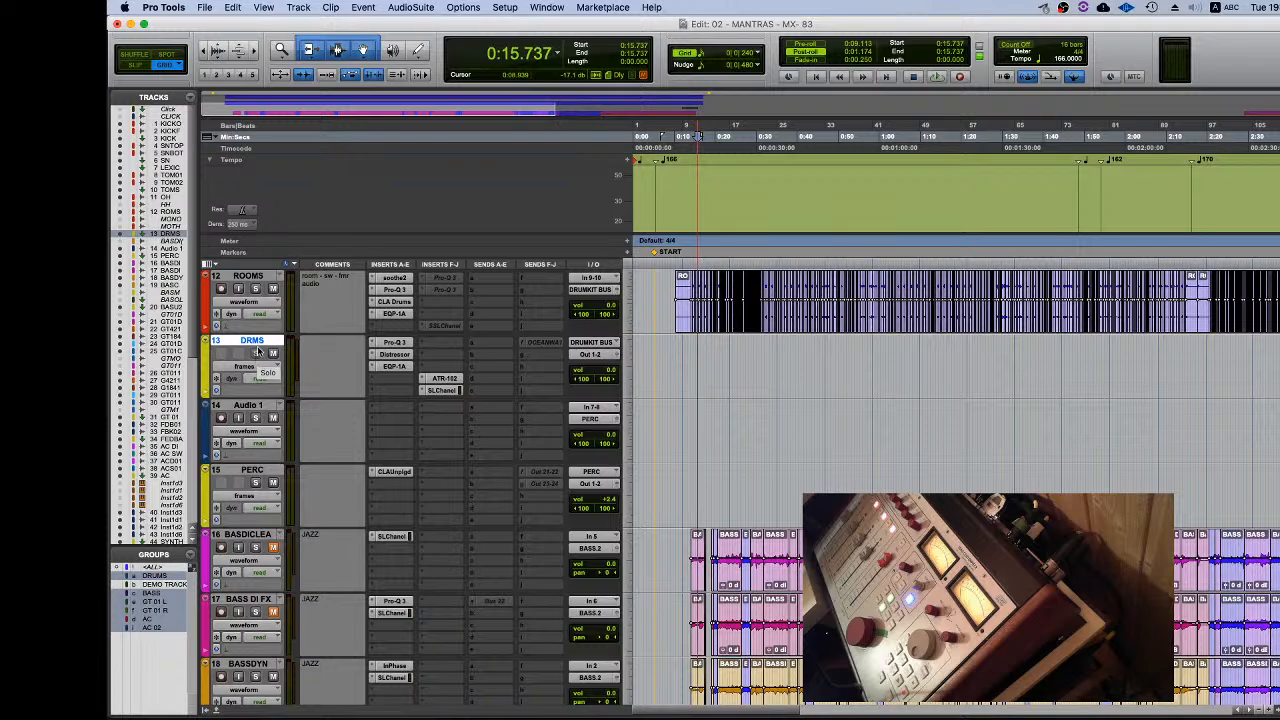
{"action": "double_click", "coordinate": [248, 344]}
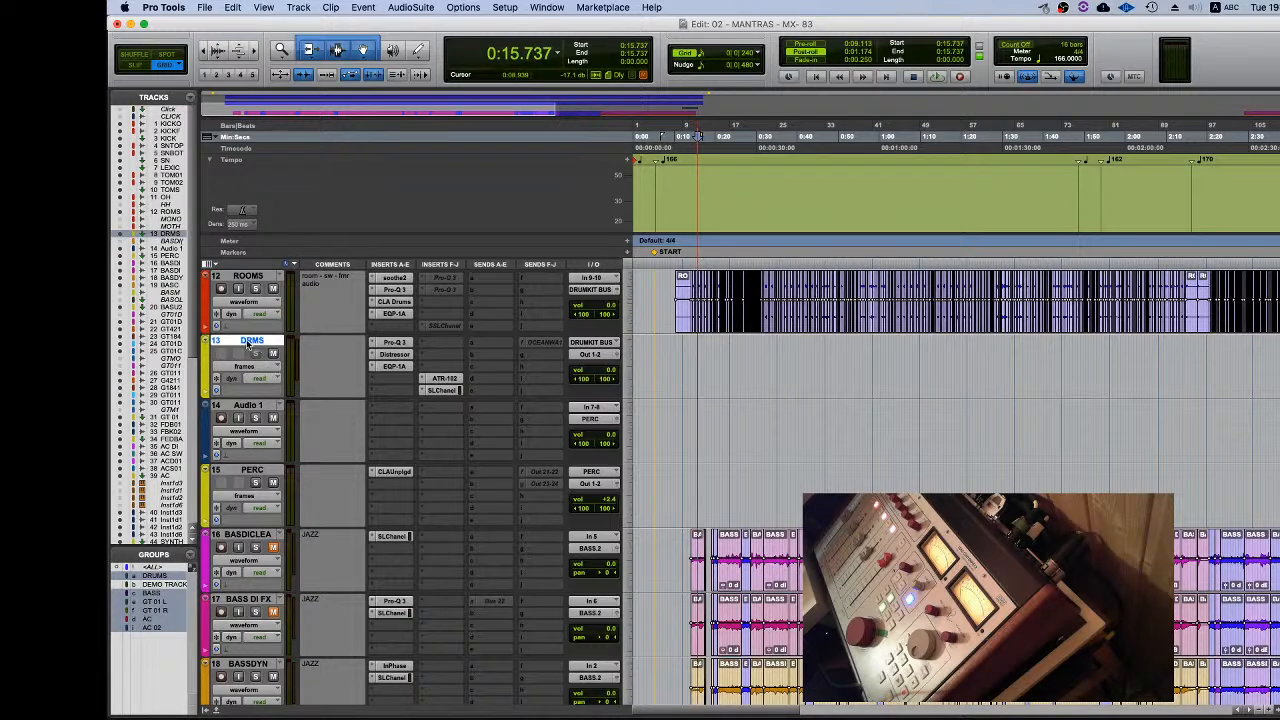
{"action": "left_click", "coordinate": [204, 7]}
{"action": "left_click", "coordinate": [294, 427]}
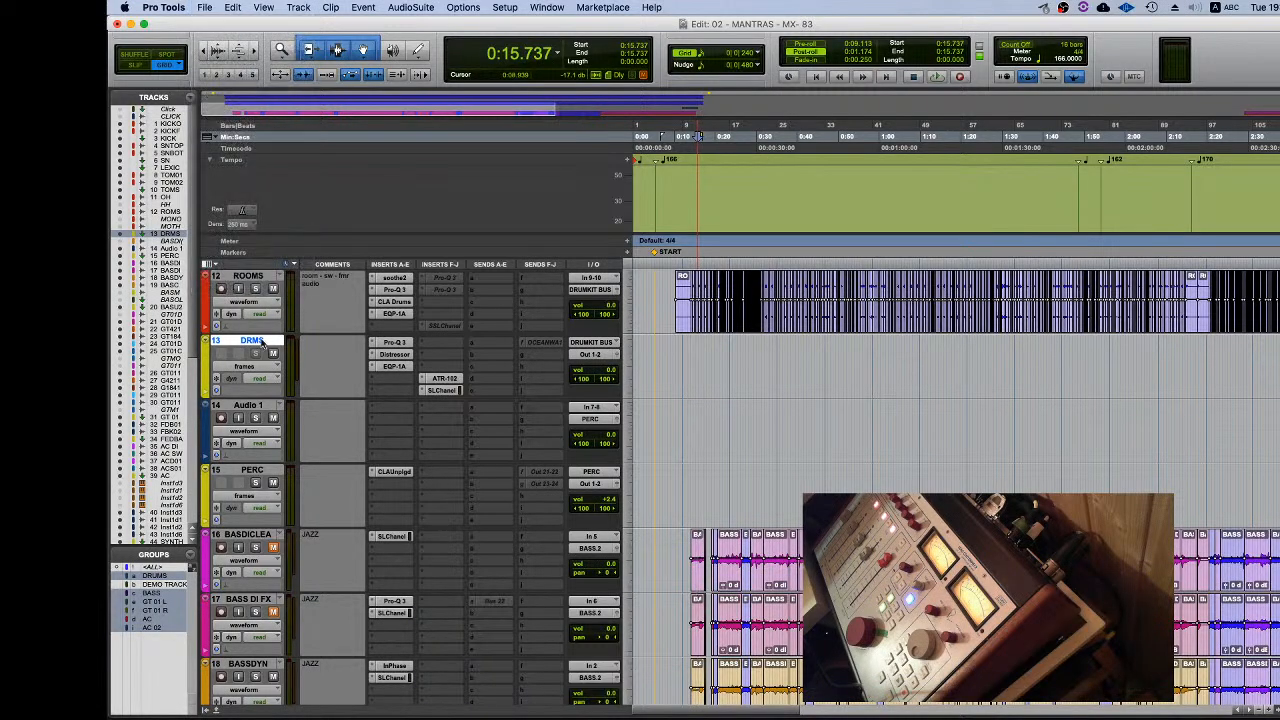
Step: Start a session data import and open 01 - UP TO SOMETHING - MX - 83.ptx from the JJLS folder as the source
{"action": "left_click", "coordinate": [204, 7]}
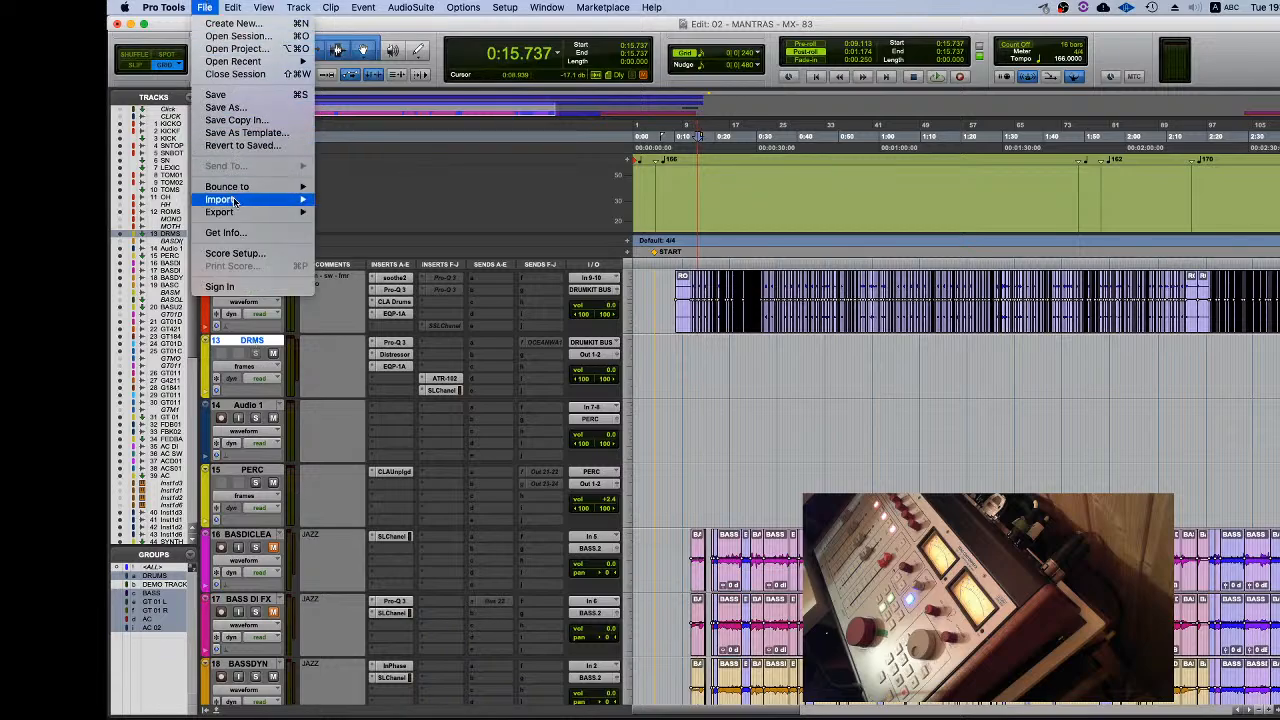
{"action": "left_click", "coordinate": [322, 288]}
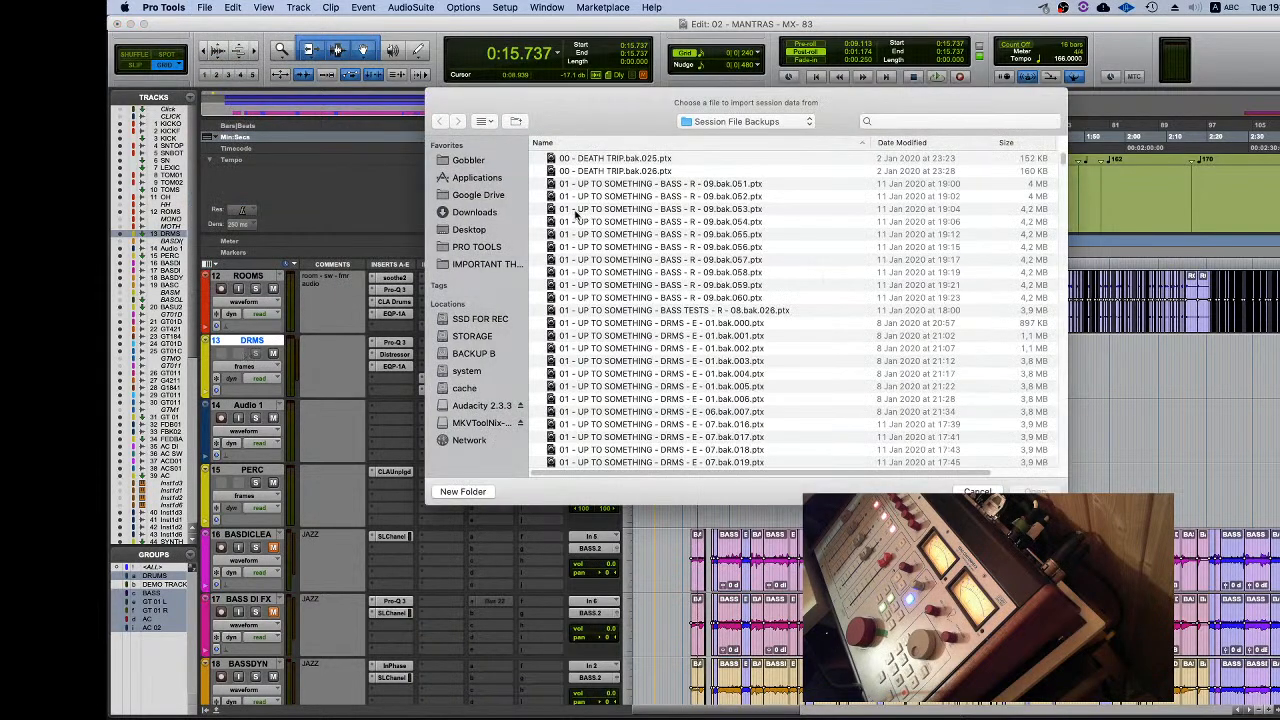
{"action": "left_click", "coordinate": [728, 121]}
{"action": "left_click", "coordinate": [733, 131]}
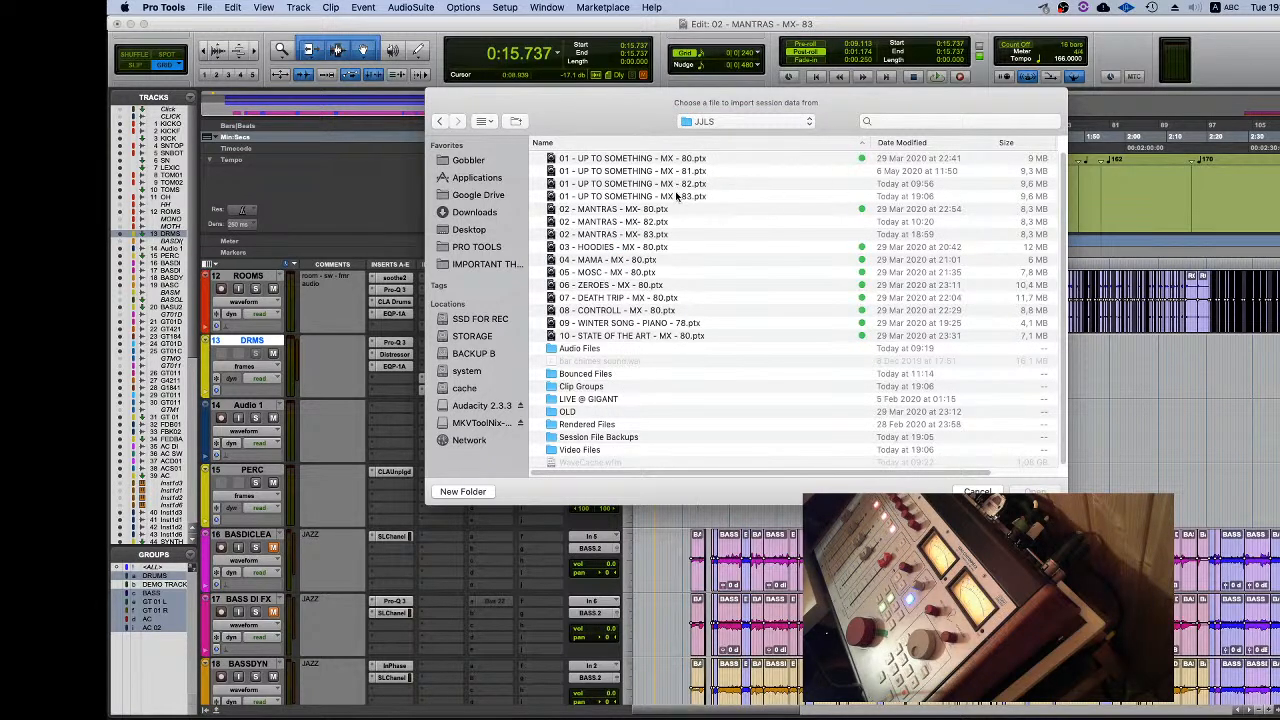
{"action": "left_click", "coordinate": [858, 198]}
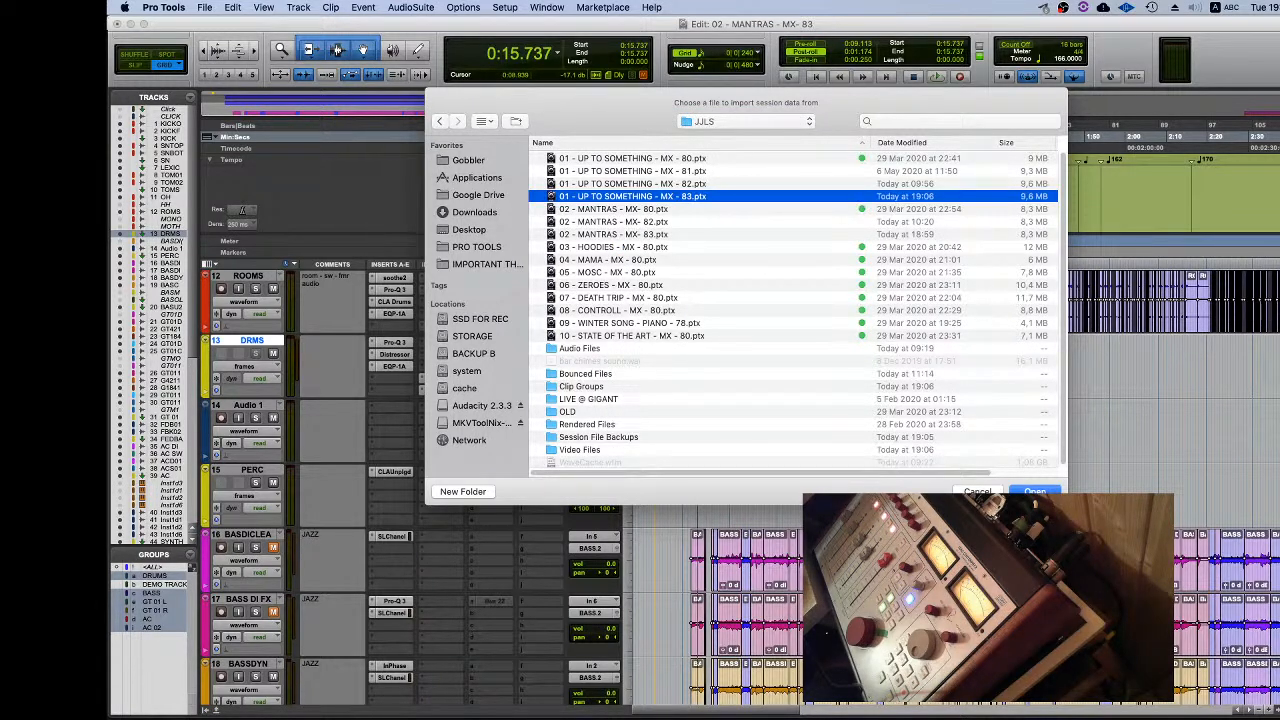
{"action": "left_click", "coordinate": [1035, 491]}
Step: Mark the source tracks KICK - 83, SN - 83 and TOMS - 83 for import as new tracks
{"action": "scroll", "coordinate": [693, 414], "scroll_direction": "down", "scroll_amount": 5}
{"action": "scroll", "coordinate": [694, 415], "scroll_direction": "up", "scroll_amount": 5}
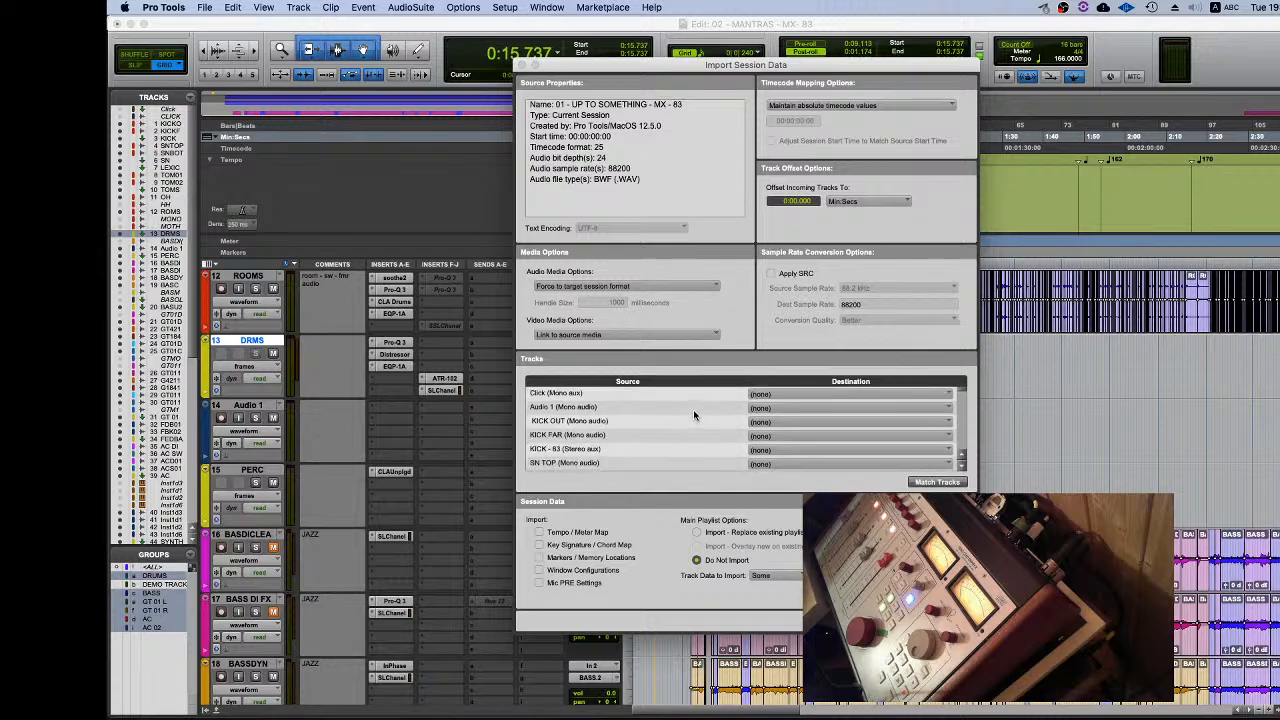
{"action": "scroll", "coordinate": [655, 413], "scroll_direction": "down", "scroll_amount": 1}
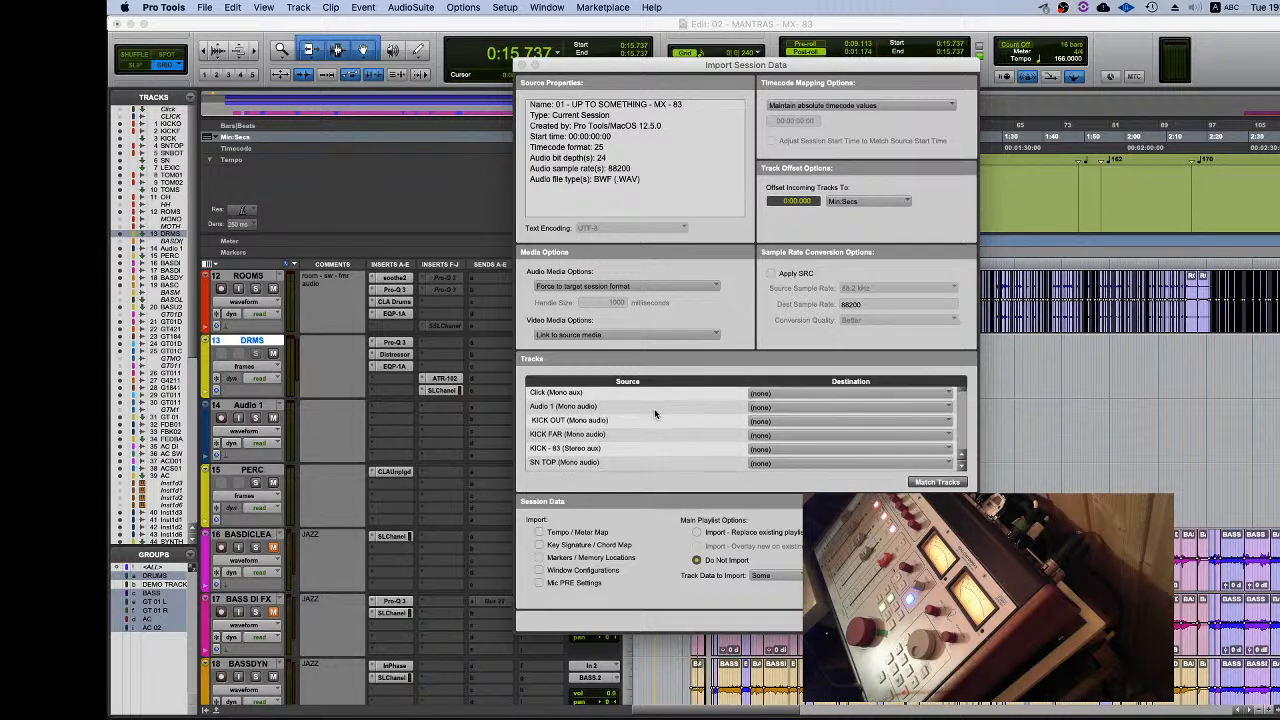
{"action": "left_click", "coordinate": [582, 449]}
{"action": "scroll", "coordinate": [619, 435], "scroll_direction": "down", "scroll_amount": 3}
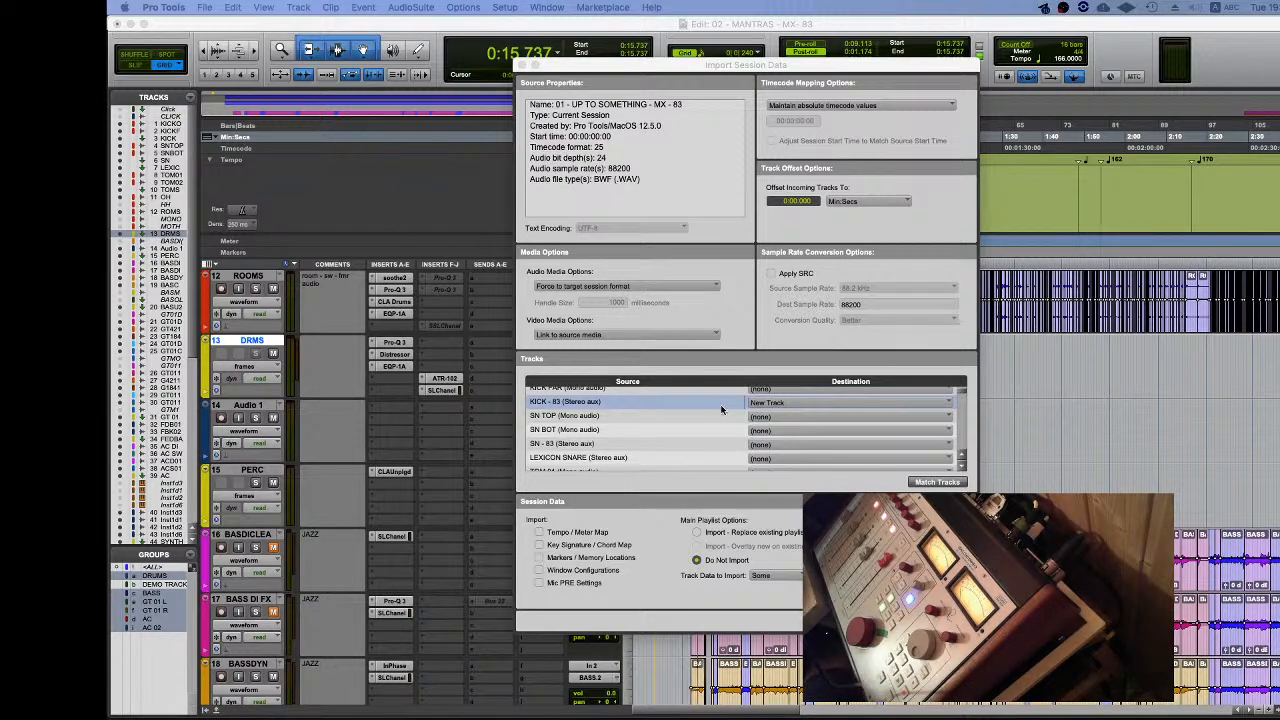
{"action": "left_click", "coordinate": [601, 447], "text": "super"}
{"action": "scroll", "coordinate": [646, 431], "scroll_direction": "down", "scroll_amount": 3}
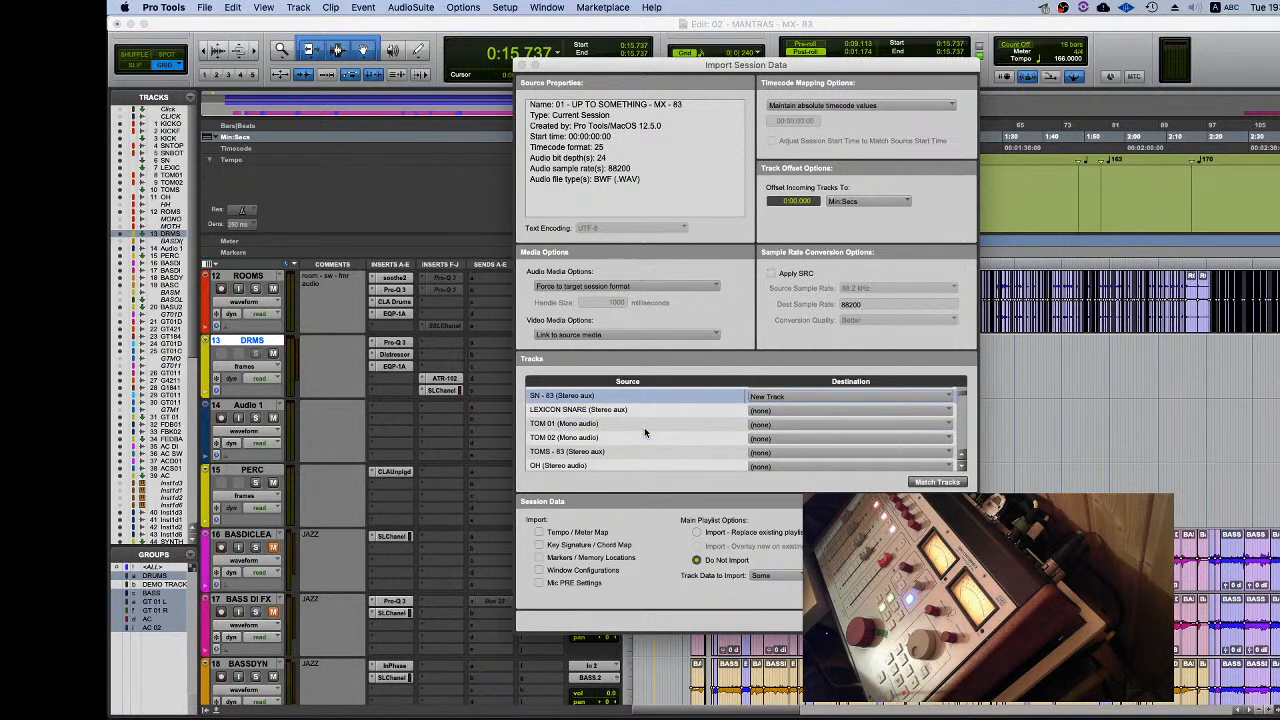
{"action": "left_click", "coordinate": [577, 453], "text": "super"}
Step: Add OH - 83, ROOMS - 83 and DRMS - 83 to the source tracks imported as new tracks
{"action": "scroll", "coordinate": [647, 416], "scroll_direction": "down", "scroll_amount": 1}
{"action": "scroll", "coordinate": [640, 418], "scroll_direction": "down", "scroll_amount": 1}
{"action": "scroll", "coordinate": [620, 422], "scroll_direction": "down", "scroll_amount": 1}
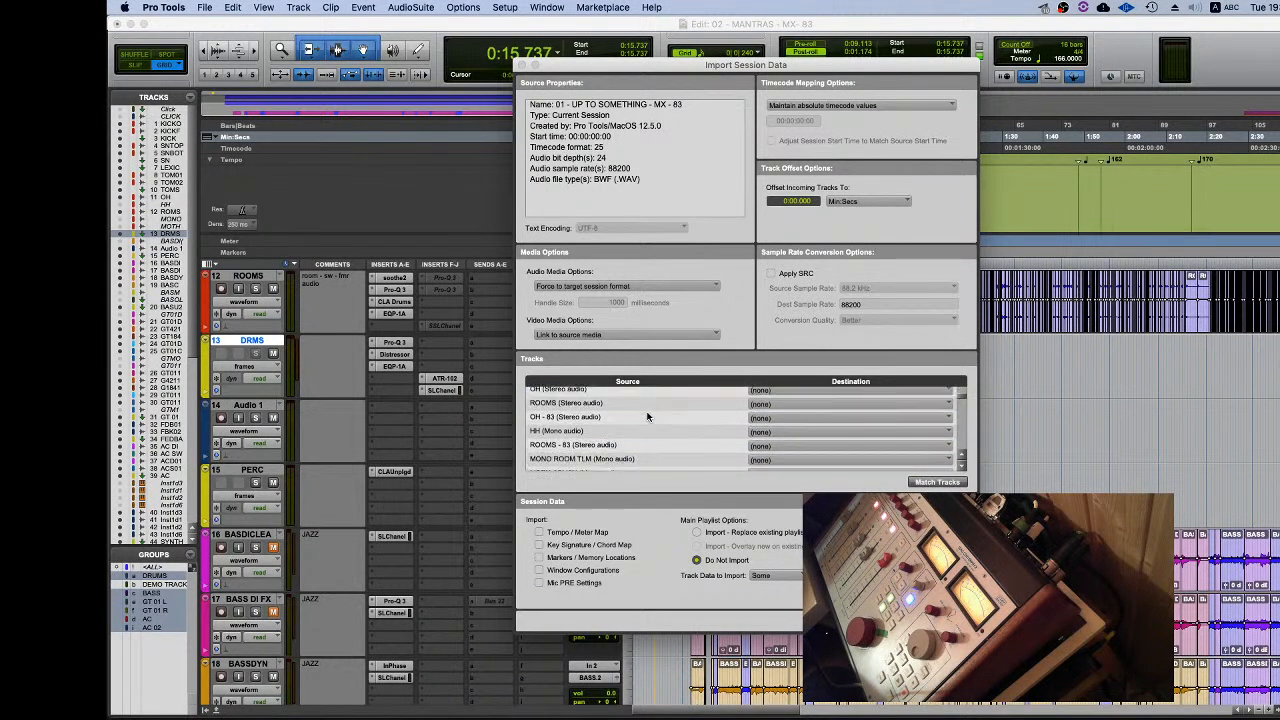
{"action": "left_click", "coordinate": [553, 420], "text": "super"}
{"action": "left_click", "coordinate": [569, 448], "text": "super"}
{"action": "scroll", "coordinate": [566, 440], "scroll_direction": "down", "scroll_amount": 3}
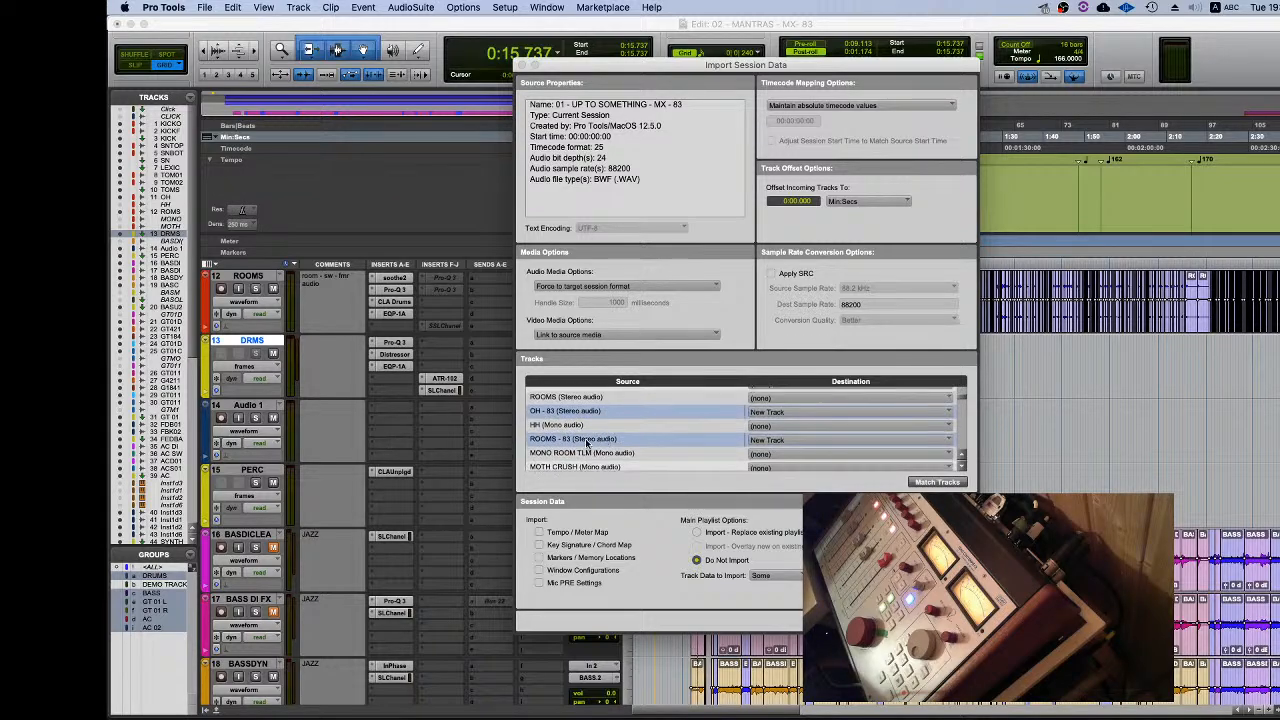
{"action": "left_click", "coordinate": [575, 439], "text": "super"}
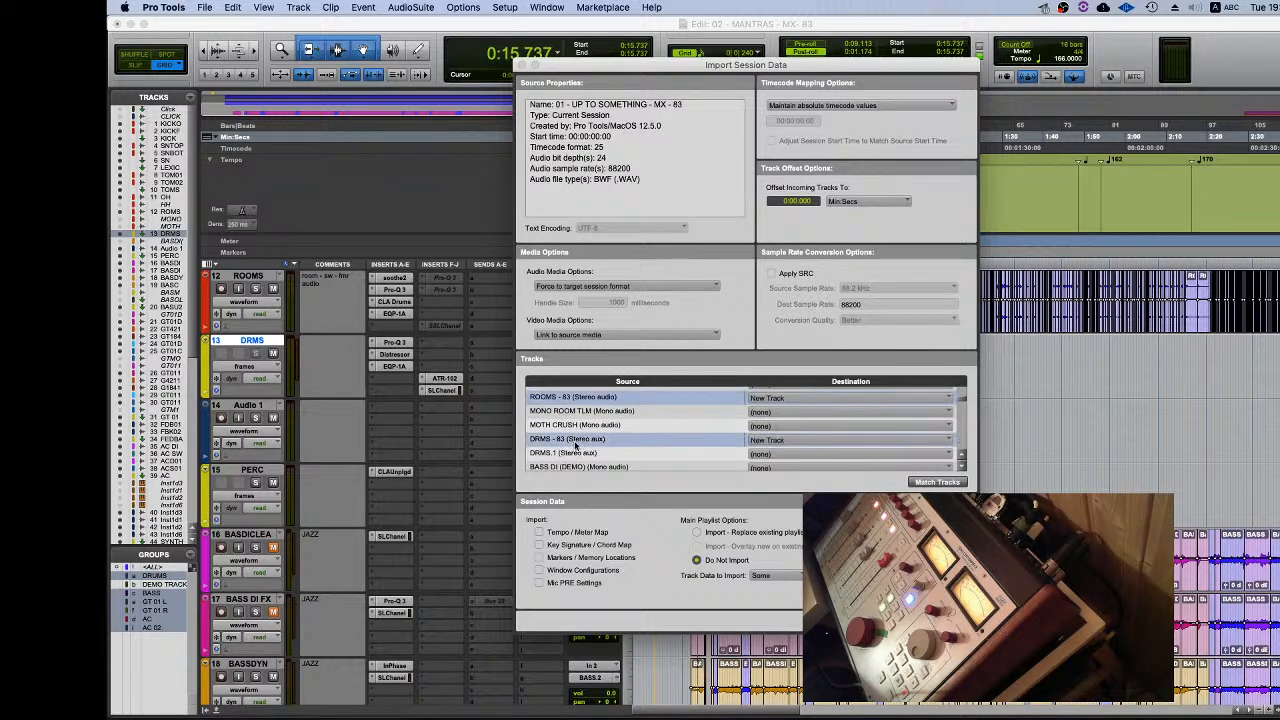
Step: Check which track data is included and import the selected drum tracks into MANTRAS
{"action": "left_click", "coordinate": [760, 576]}
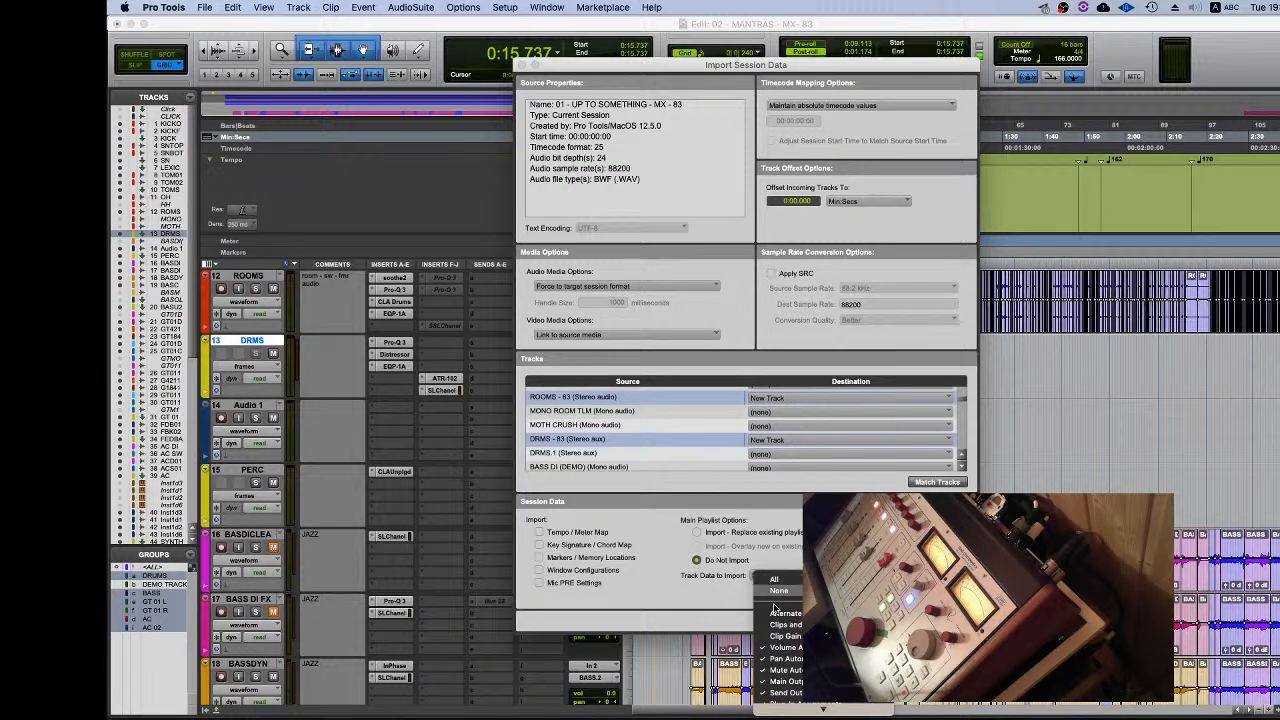
{"action": "left_click", "coordinate": [700, 581]}
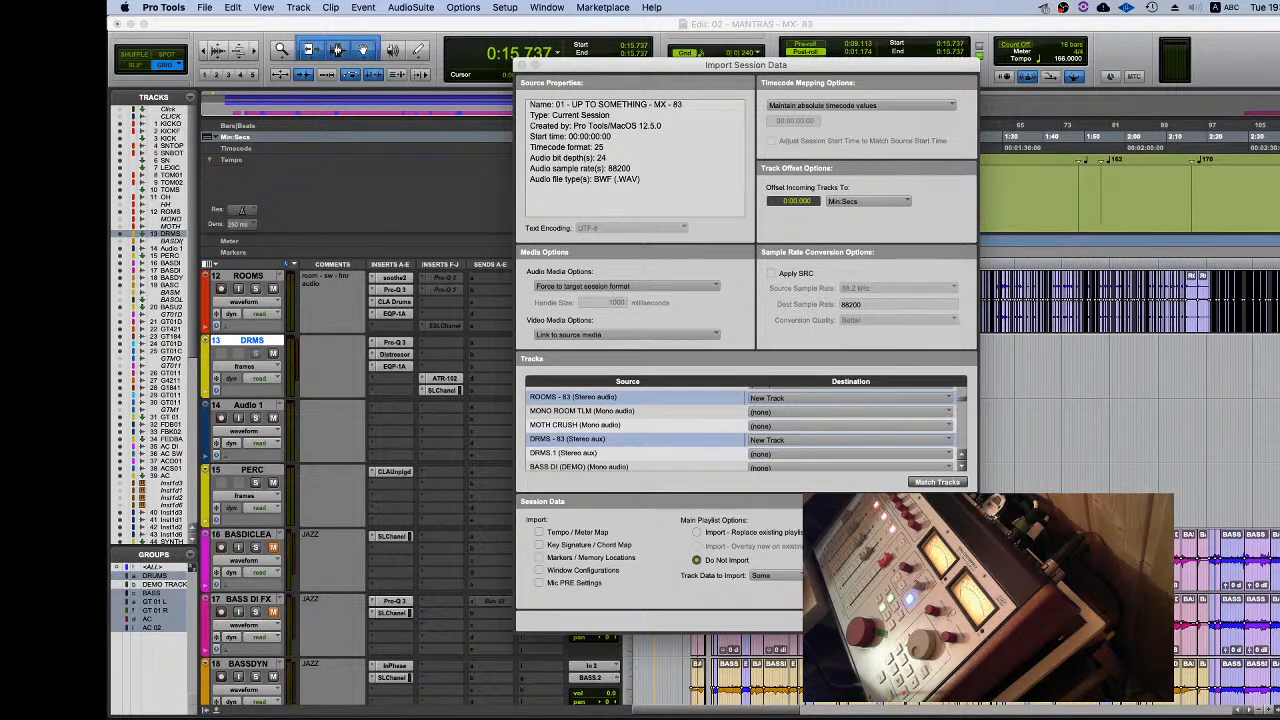
{"action": "left_click", "coordinate": [944, 620]}
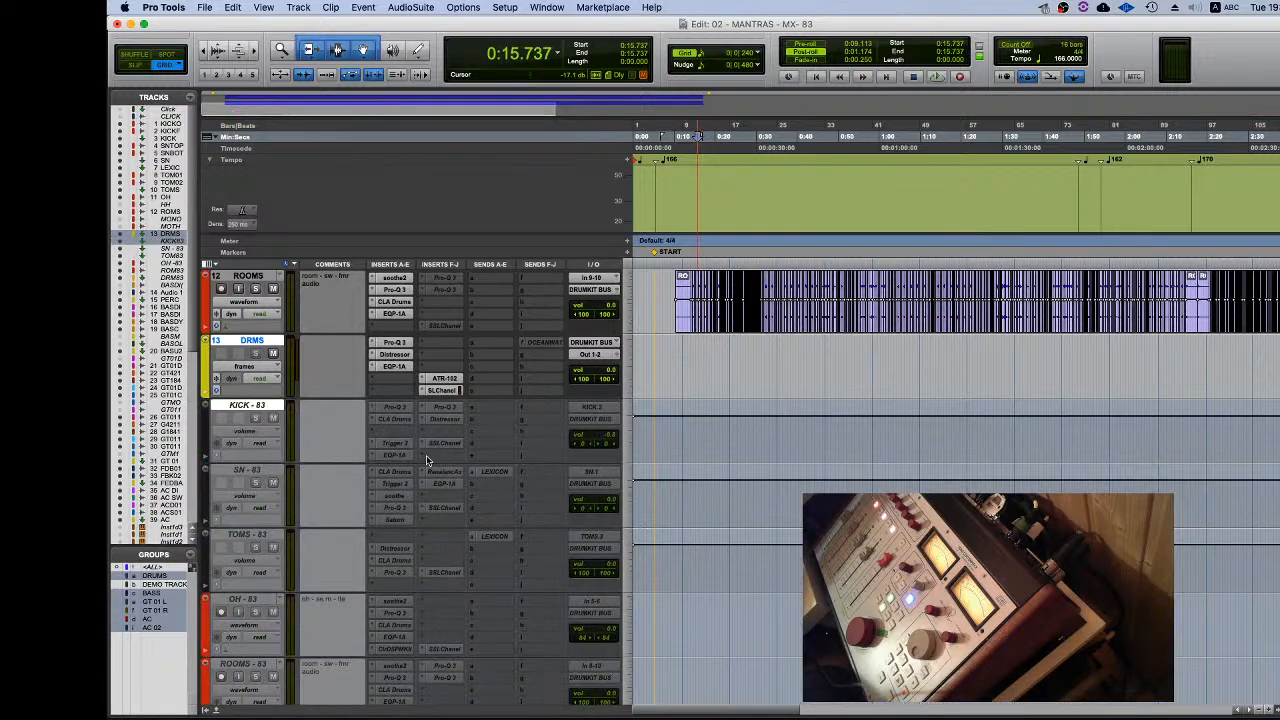
Step: Move the imported KICK - 83 track directly below the existing KICK track
{"action": "left_click", "coordinate": [265, 405]}
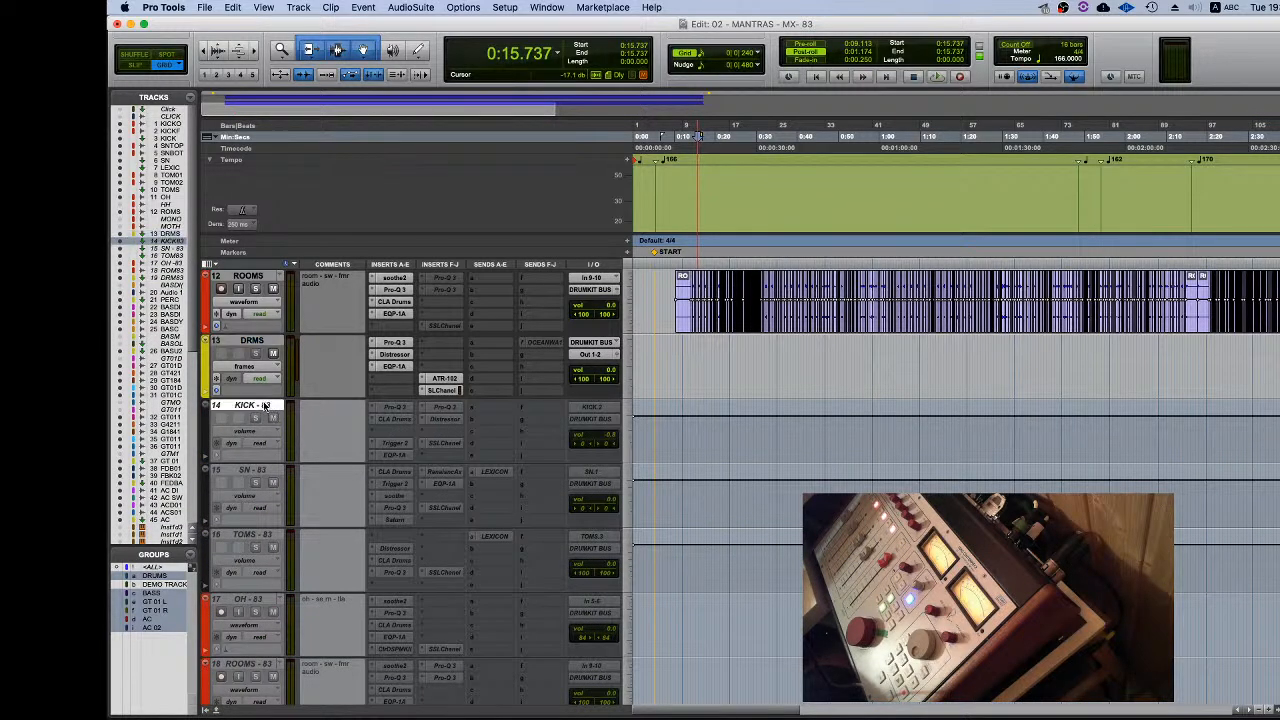
{"action": "scroll", "coordinate": [351, 533], "scroll_direction": "down", "scroll_amount": 3}
{"action": "scroll", "coordinate": [270, 462], "scroll_direction": "up", "scroll_amount": 3}
{"action": "scroll", "coordinate": [275, 614], "scroll_direction": "down", "scroll_amount": 3}
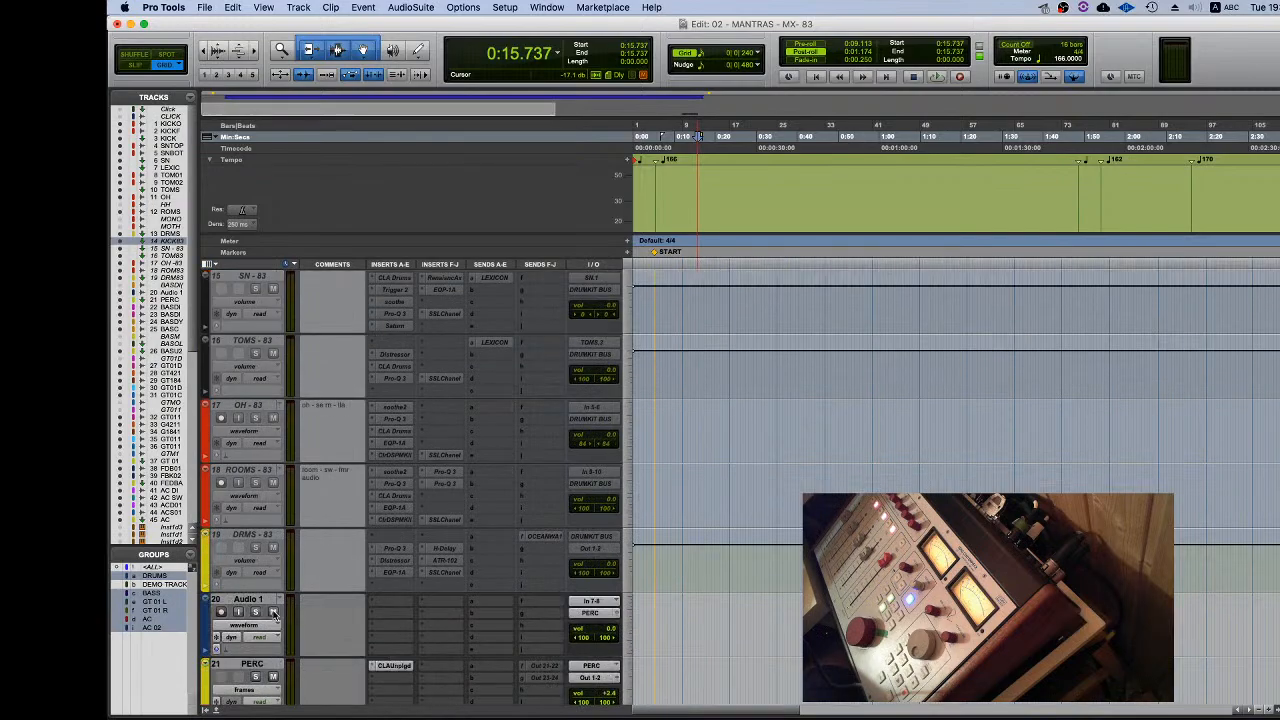
{"action": "scroll", "coordinate": [275, 614], "scroll_direction": "up", "scroll_amount": 2}
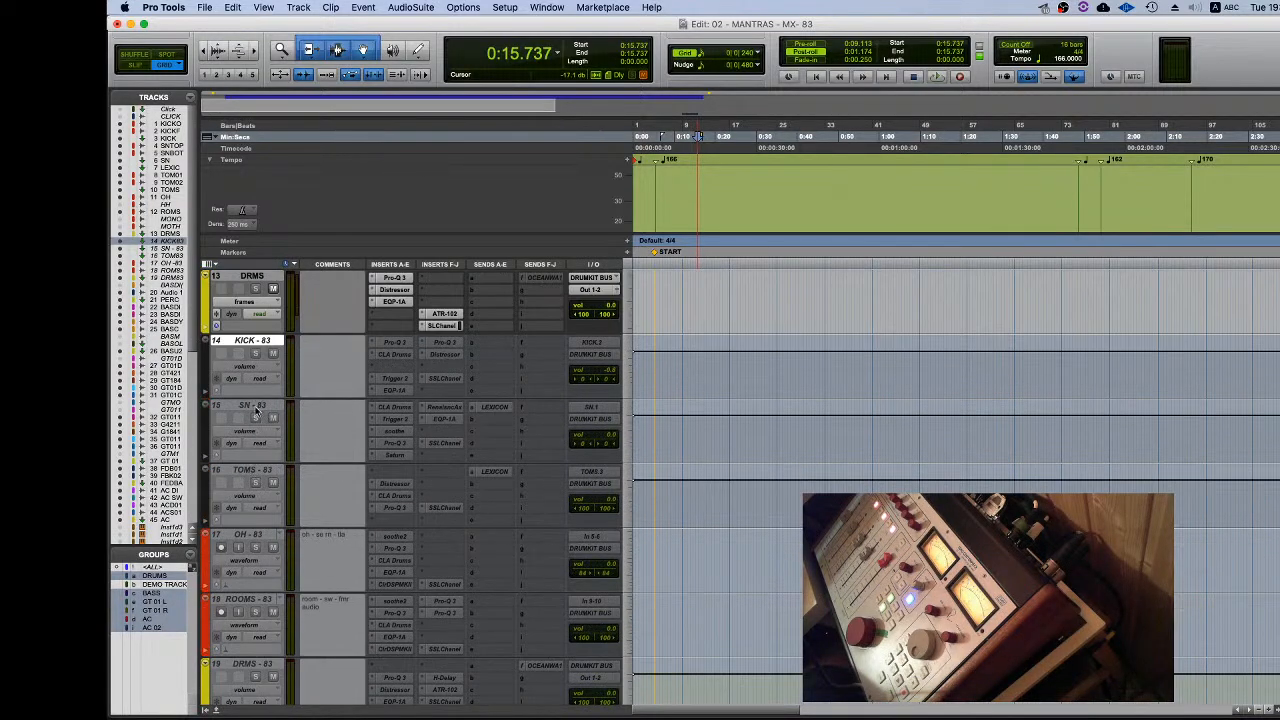
{"action": "scroll", "coordinate": [255, 410], "scroll_direction": "up", "scroll_amount": 4}
{"action": "left_click_drag", "start_coordinate": [252, 599], "coordinate": [282, 376]}
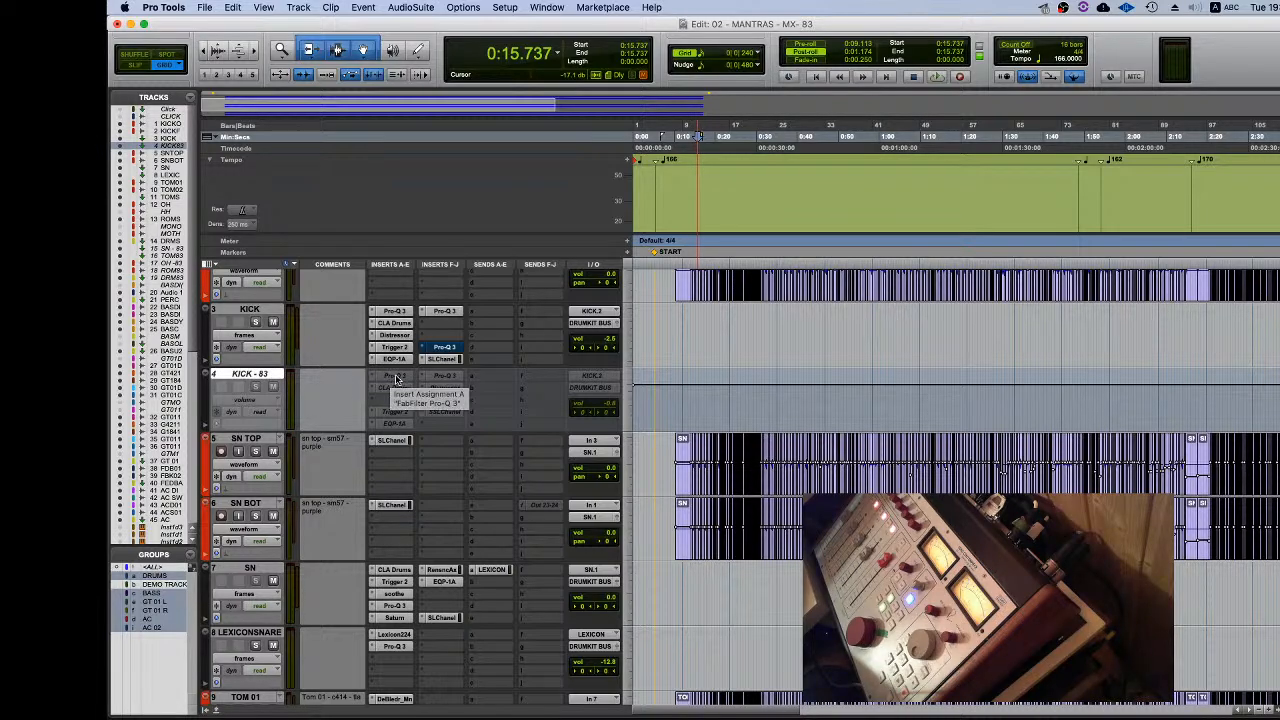
Step: Check KICK's automation parameters and move Pro-Q 3, CLA Drums and Trigger 2 from KICK - 83 onto the matching KICK inserts
{"action": "left_click", "coordinate": [258, 335]}
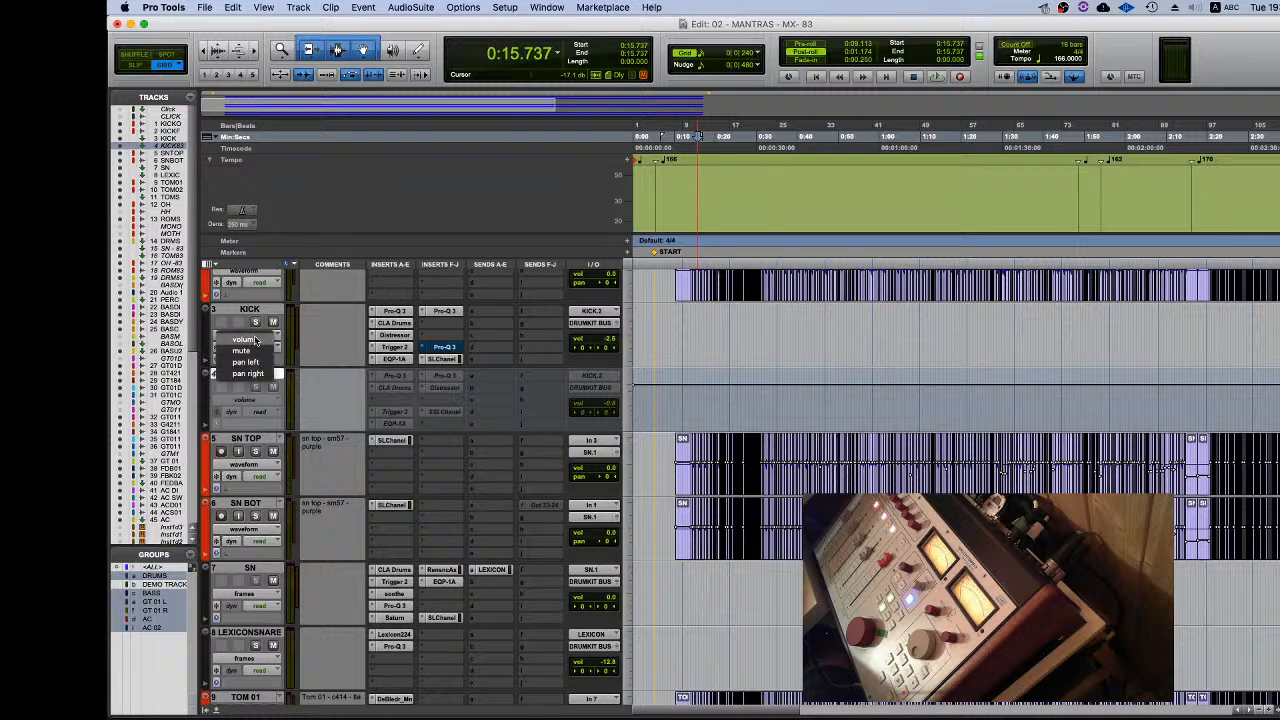
{"action": "left_click", "coordinate": [330, 318]}
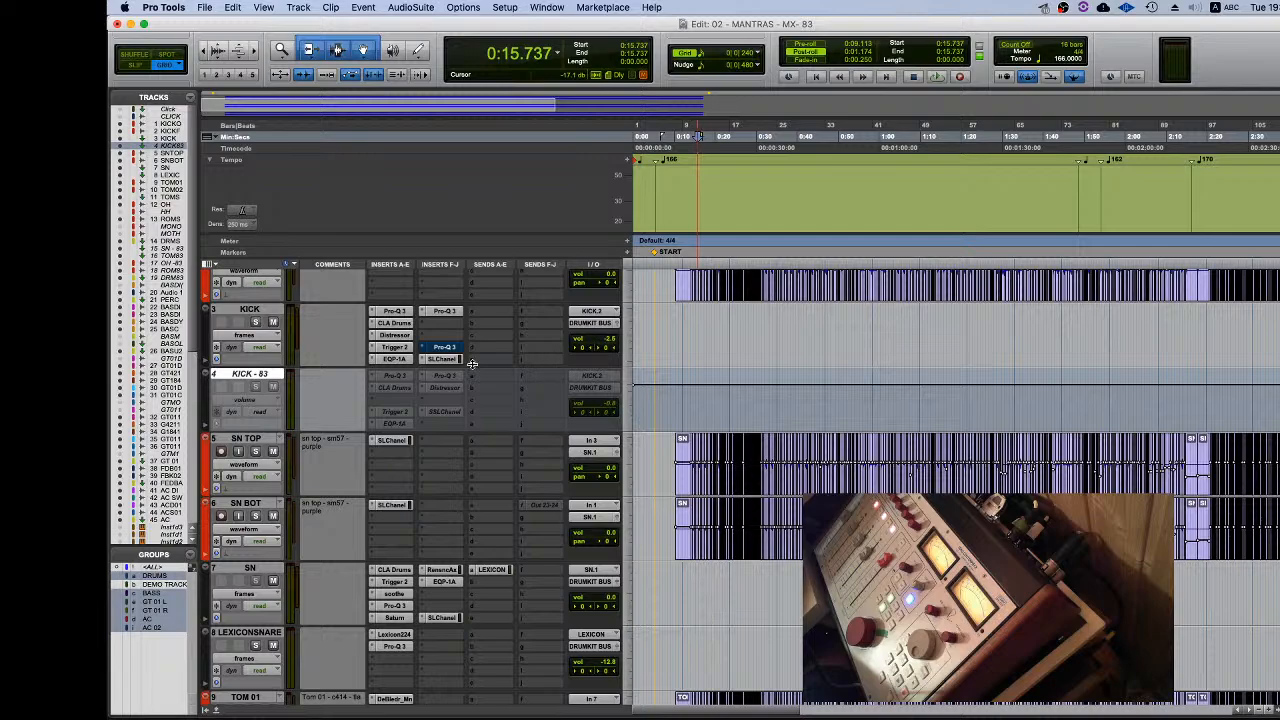
{"action": "left_click_drag", "start_coordinate": [392, 377], "coordinate": [390, 315]}
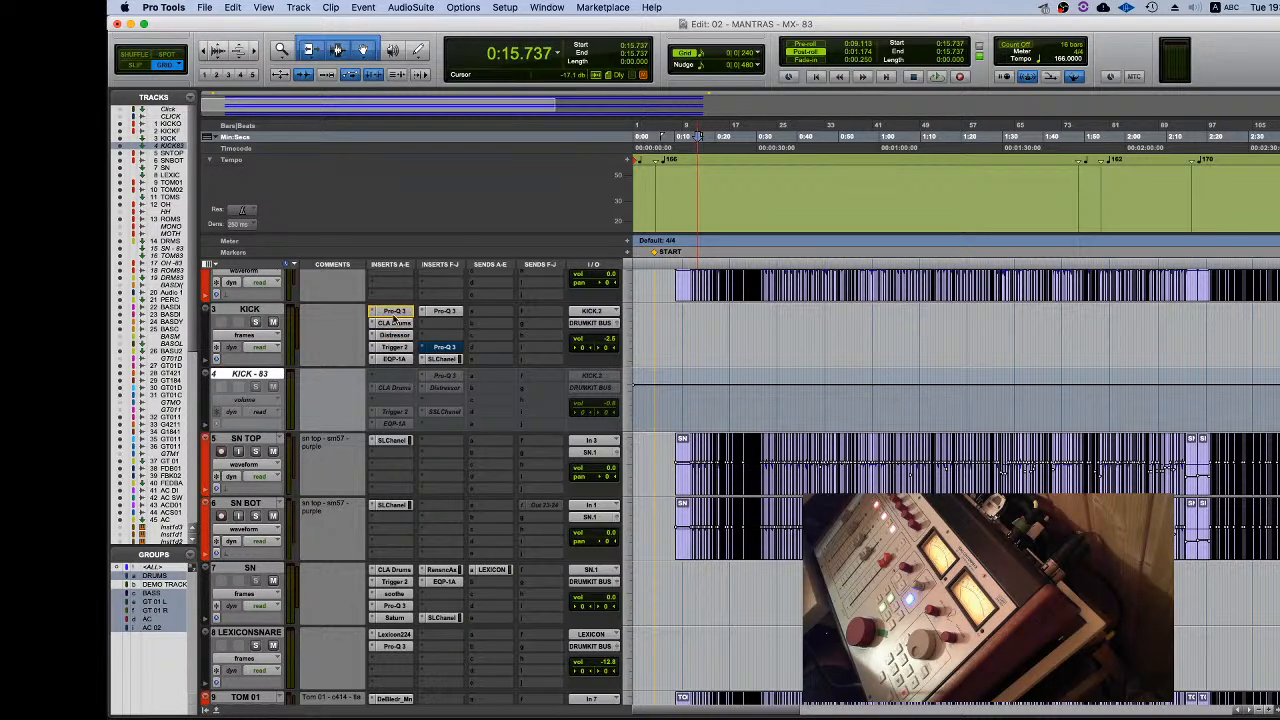
{"action": "left_click_drag", "start_coordinate": [402, 390], "coordinate": [397, 348]}
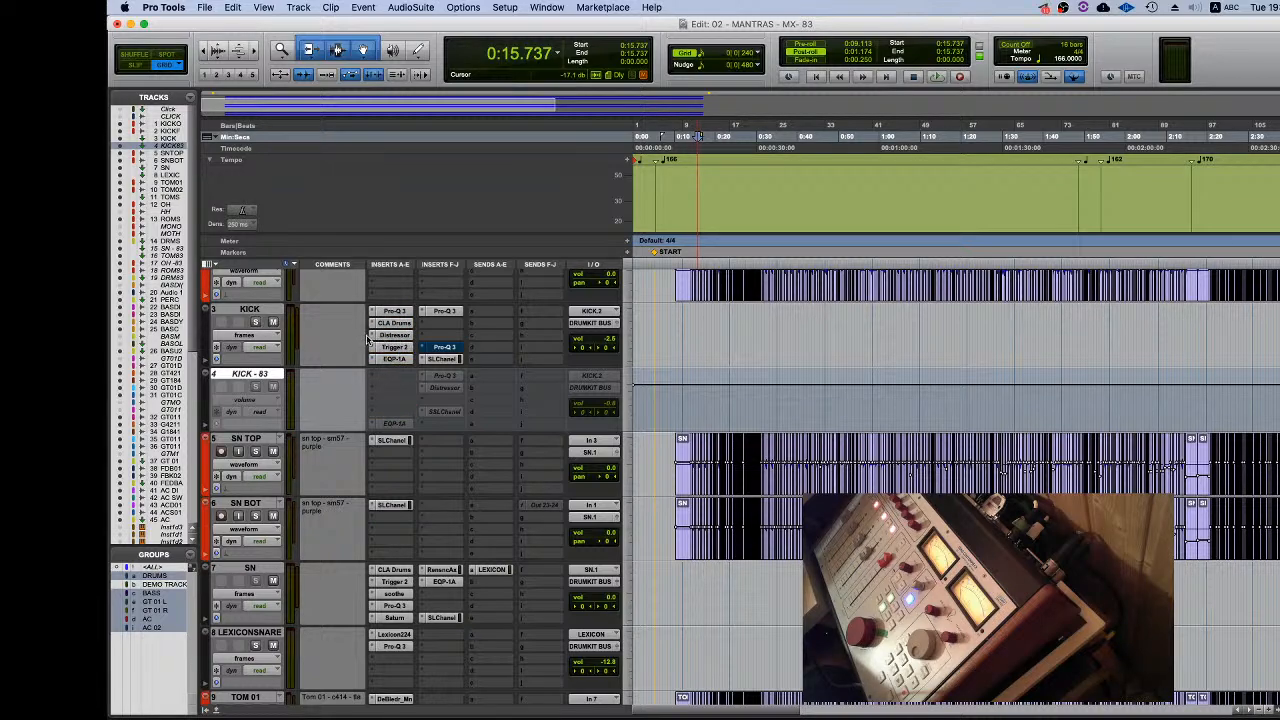
Step: Remove the Distressor plug-in from KICK's third insert slot
{"action": "left_click", "coordinate": [370, 340]}
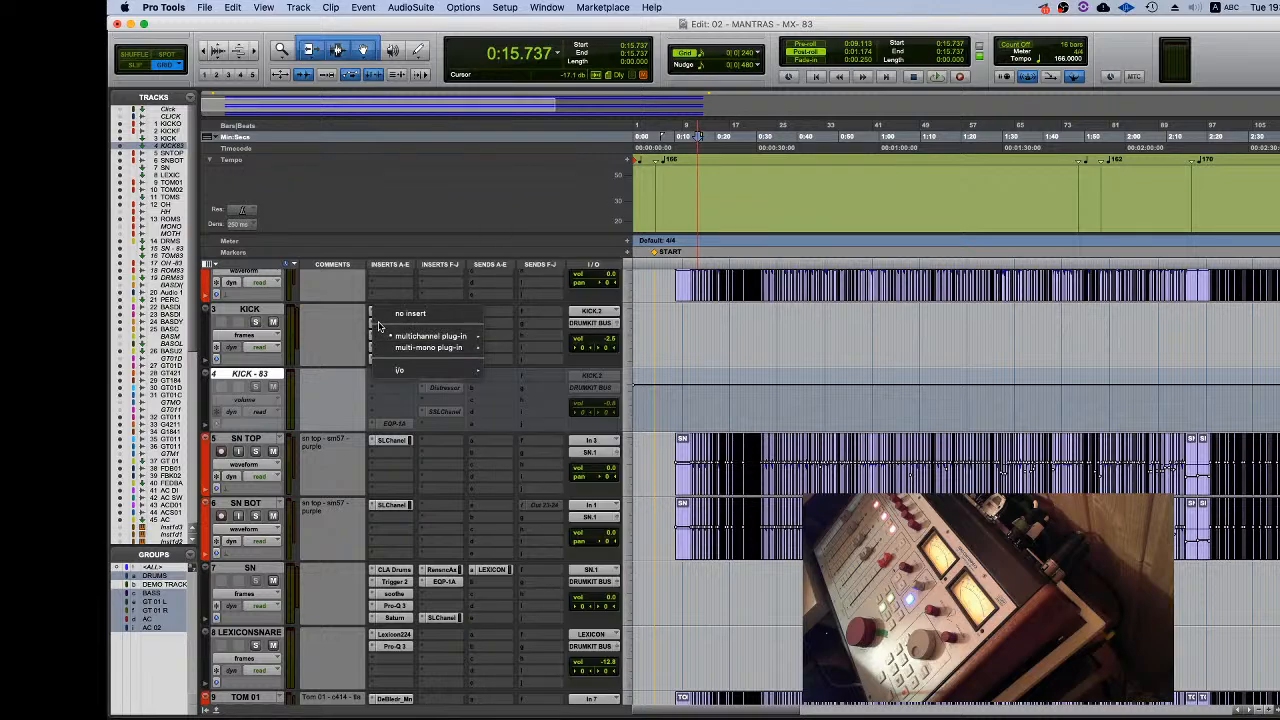
{"action": "left_click", "coordinate": [322, 341]}
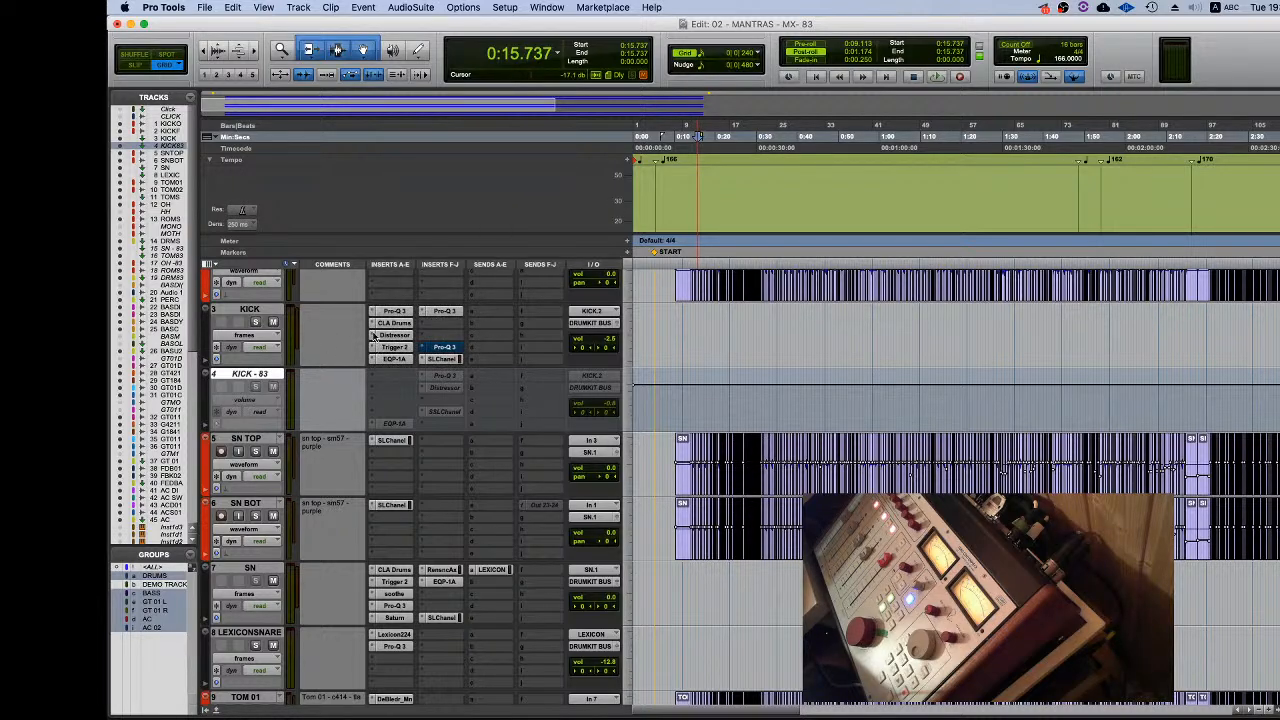
{"action": "left_click", "coordinate": [376, 335]}
{"action": "left_click", "coordinate": [390, 313]}
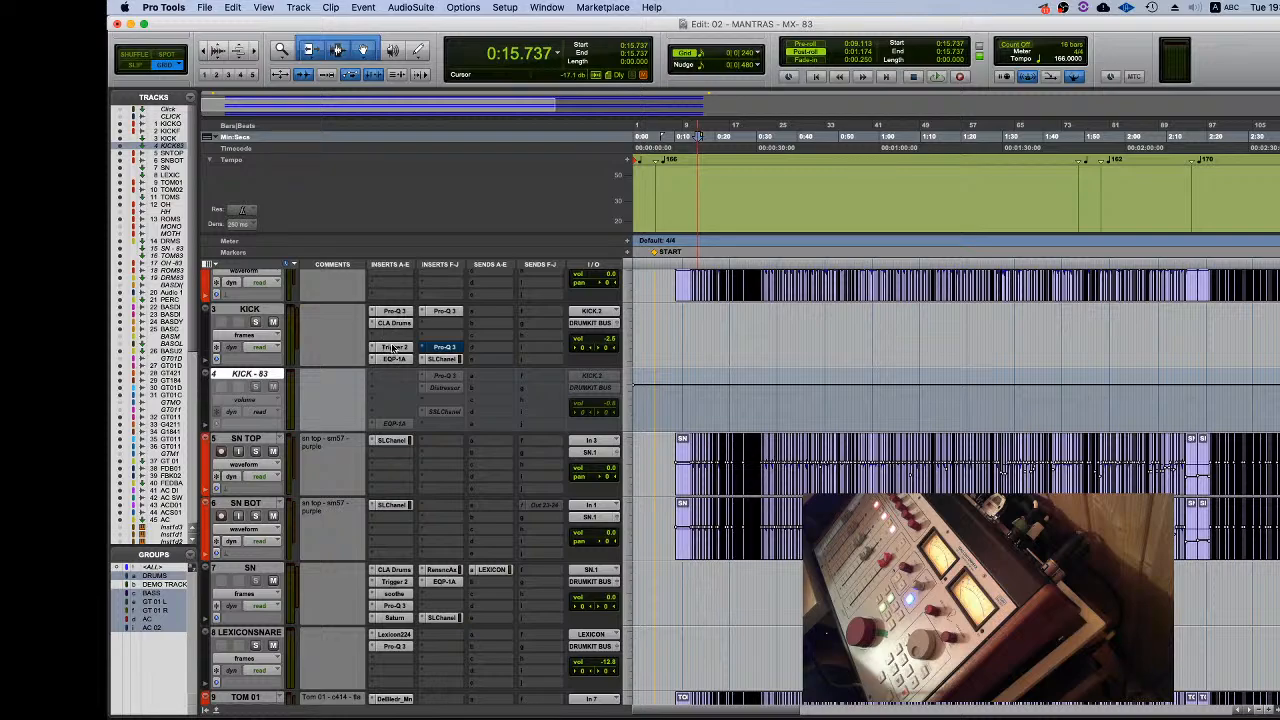
Step: Move the EQP-1A, second Pro-Q 3, Distressor and SSLChannel inserts from KICK - 83 to KICK, replacing its existing SSLChannel
{"action": "left_click_drag", "start_coordinate": [401, 424], "coordinate": [452, 322]}
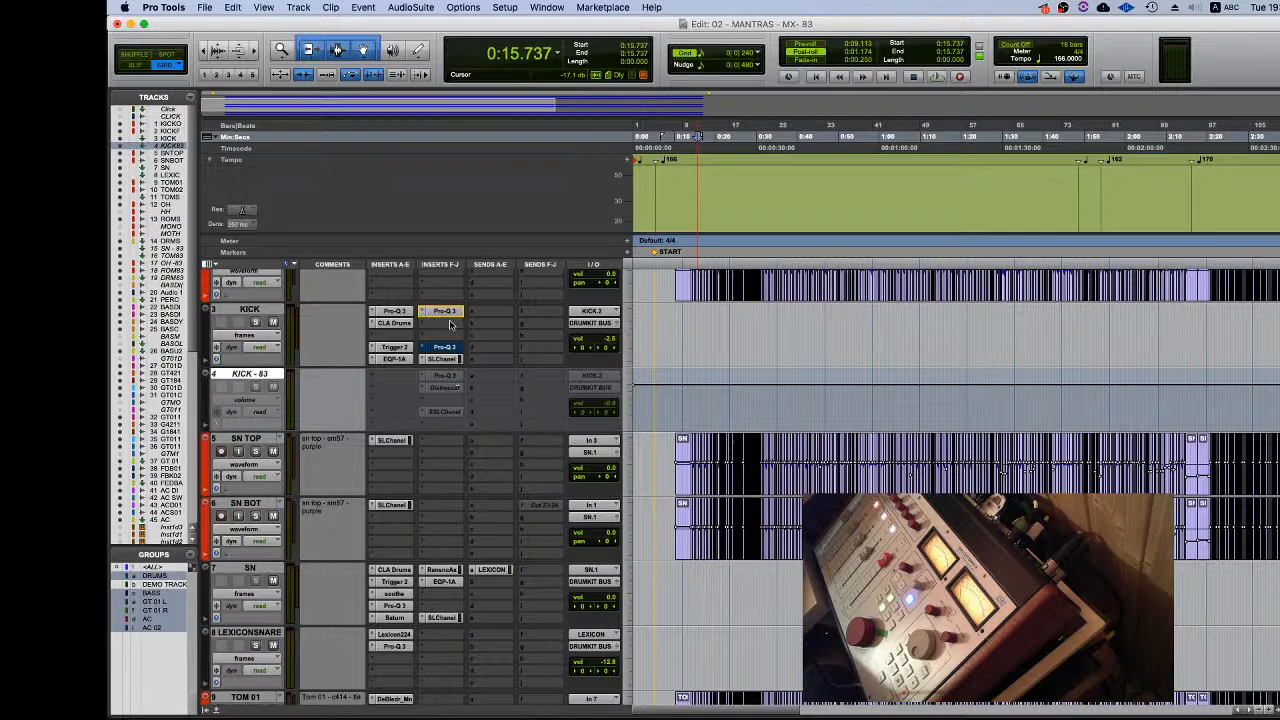
{"action": "left_click", "coordinate": [446, 399]}
{"action": "left_click", "coordinate": [437, 392]}
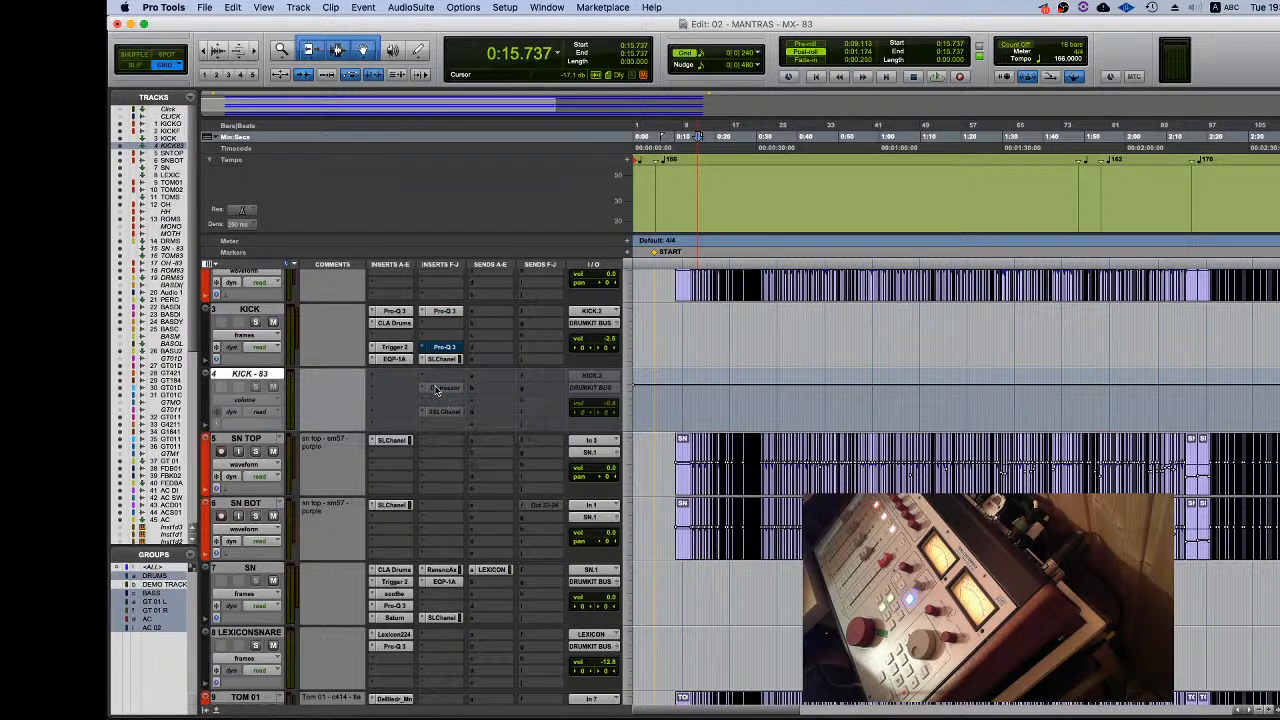
{"action": "left_click_drag", "start_coordinate": [436, 390], "coordinate": [446, 332]}
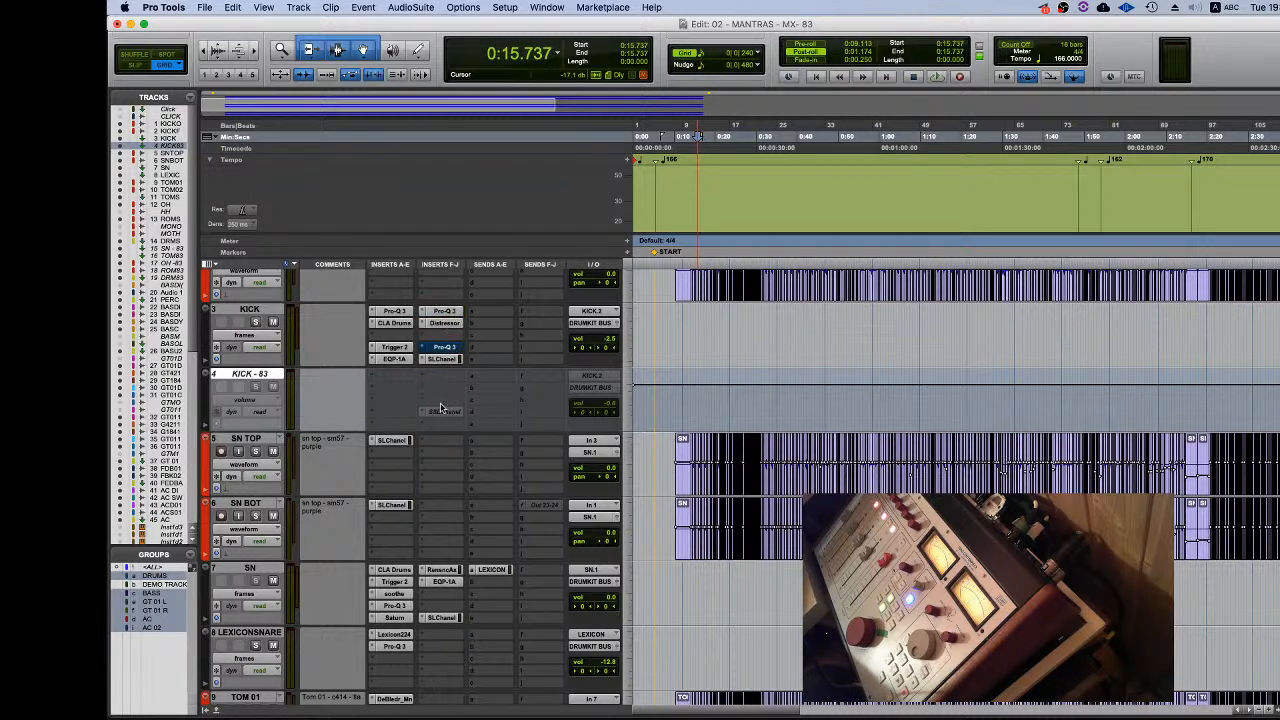
{"action": "left_click_drag", "start_coordinate": [440, 408], "coordinate": [440, 350]}
Step: Remove the Pro-Q 3 directly above SSLChannel on KICK and delete the emptied KICK - 83 track
{"action": "left_click", "coordinate": [244, 336]}
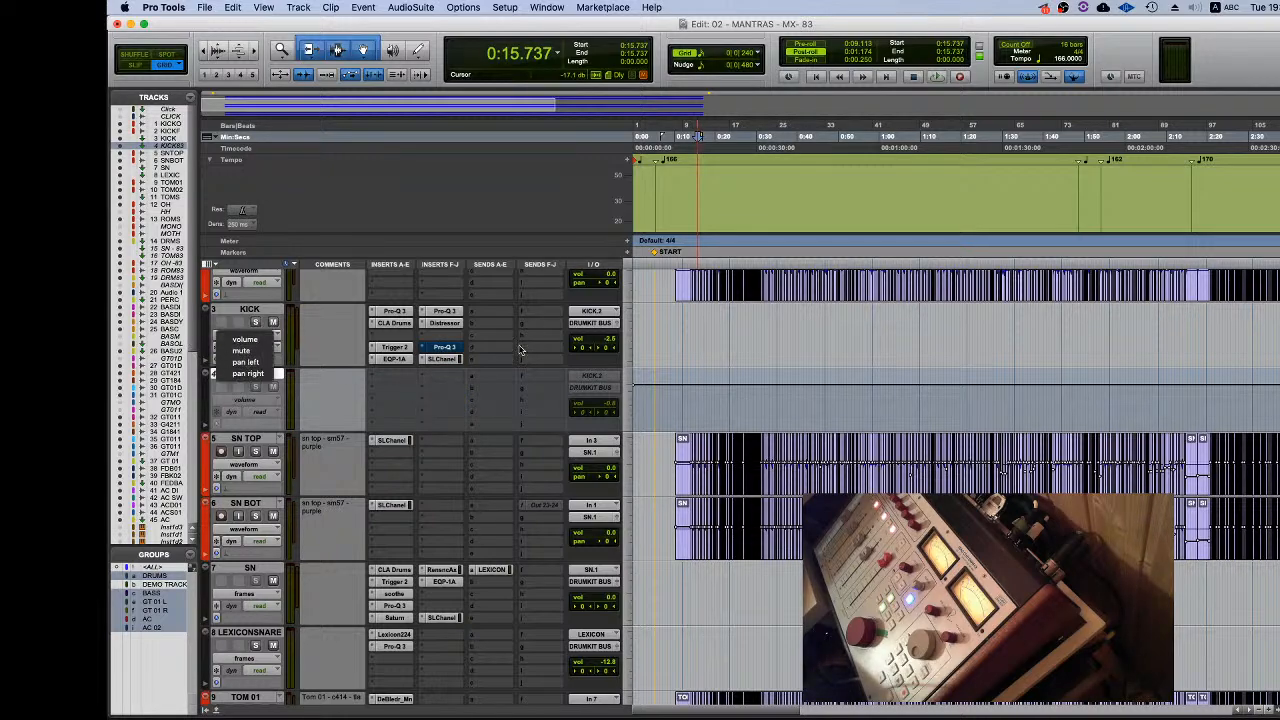
{"action": "left_click", "coordinate": [519, 349]}
{"action": "right_click", "coordinate": [432, 346]}
{"action": "left_click", "coordinate": [415, 355]}
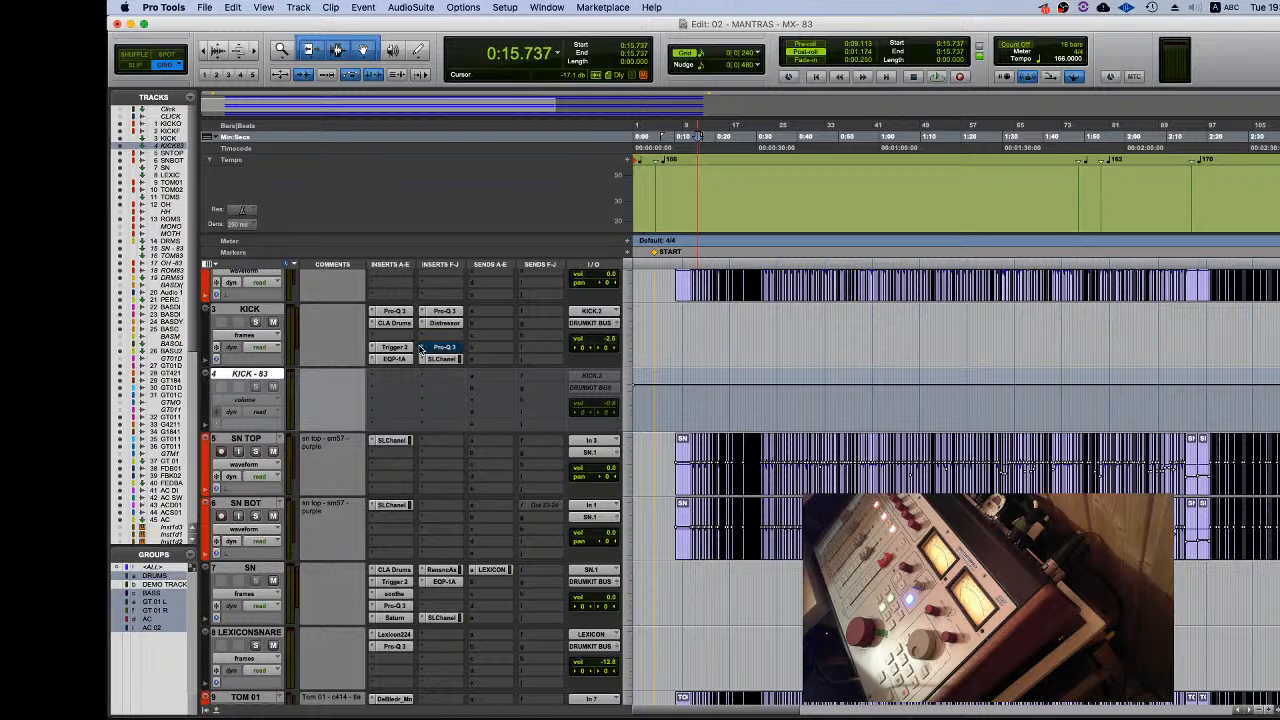
{"action": "left_click", "coordinate": [421, 347]}
{"action": "left_click", "coordinate": [440, 318]}
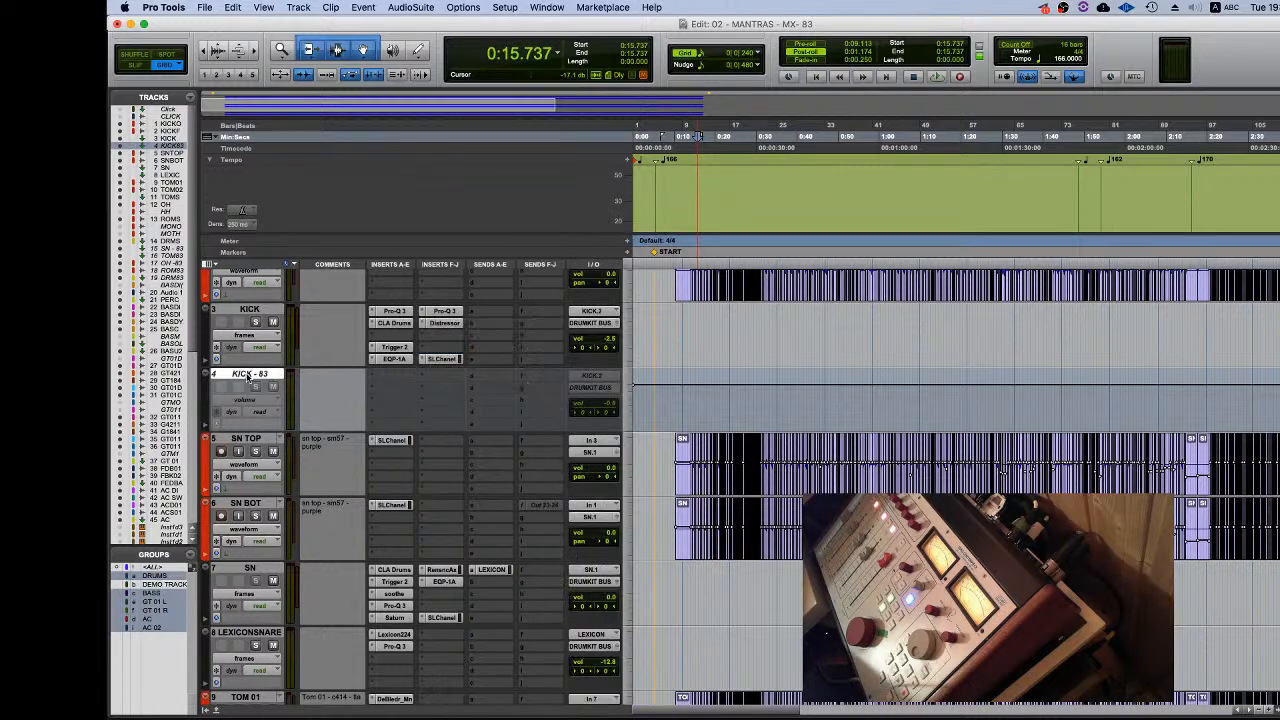
{"action": "right_click", "coordinate": [250, 376]}
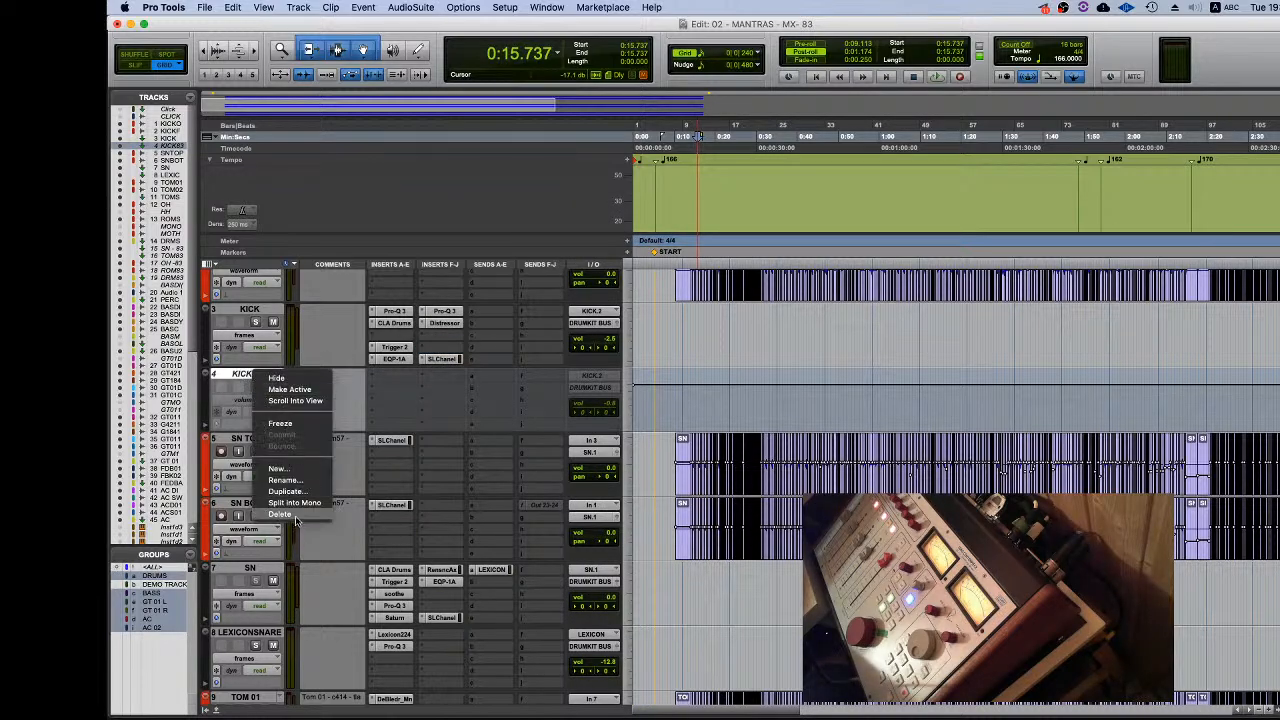
{"action": "left_click", "coordinate": [280, 515]}
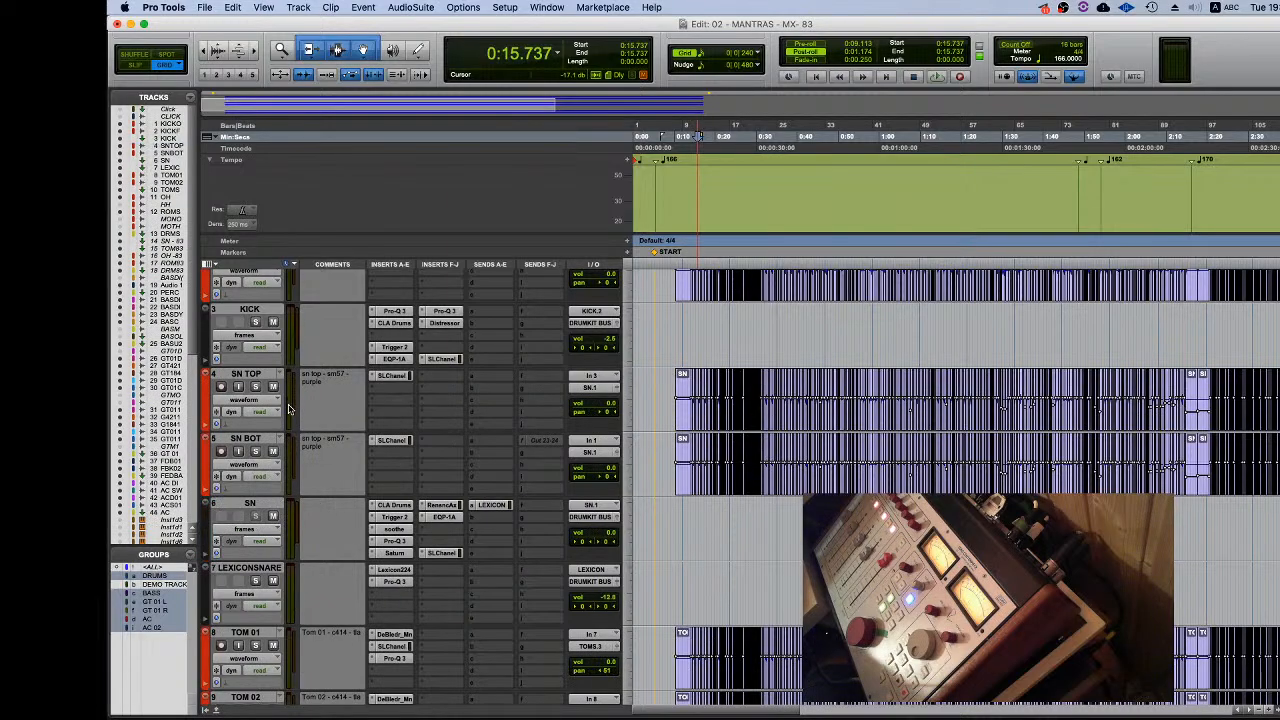
Step: Move the imported SN - 83 track directly below SN and check SN's automation parameters, including the LEXICON send
{"action": "scroll", "coordinate": [280, 410], "scroll_direction": "down", "scroll_amount": 10}
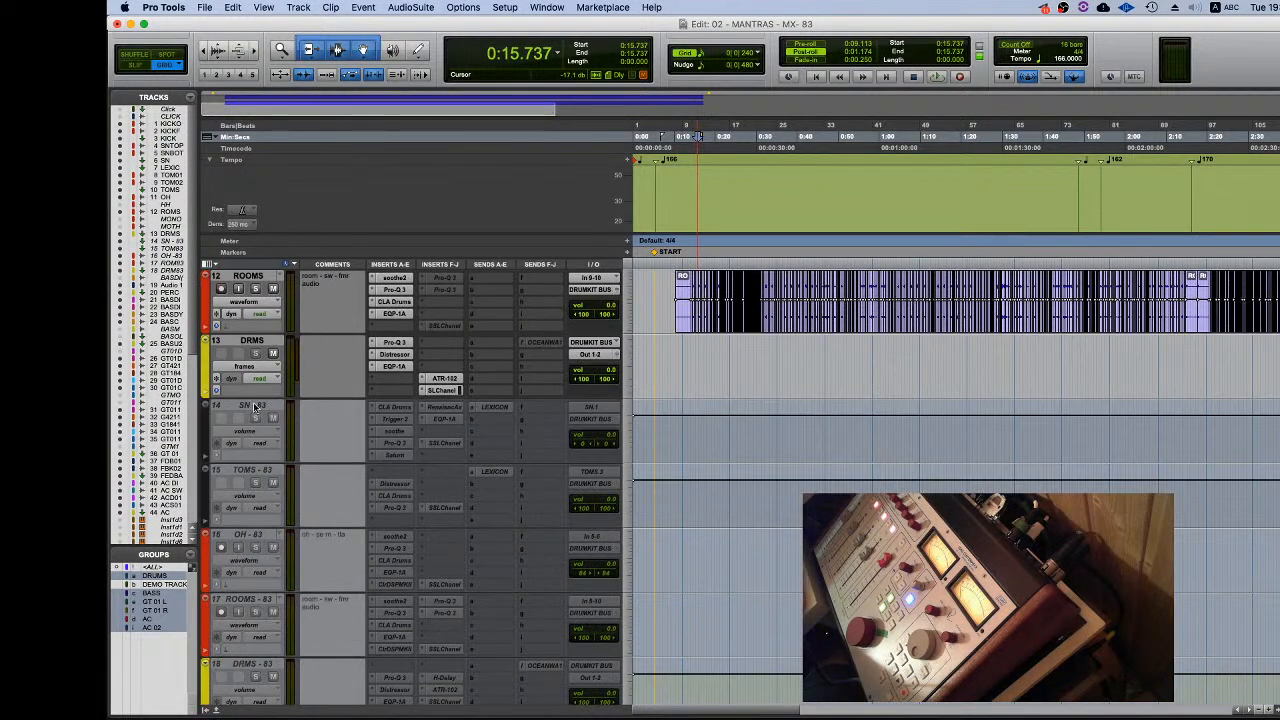
{"action": "left_click_drag", "start_coordinate": [255, 405], "coordinate": [400, 455]}
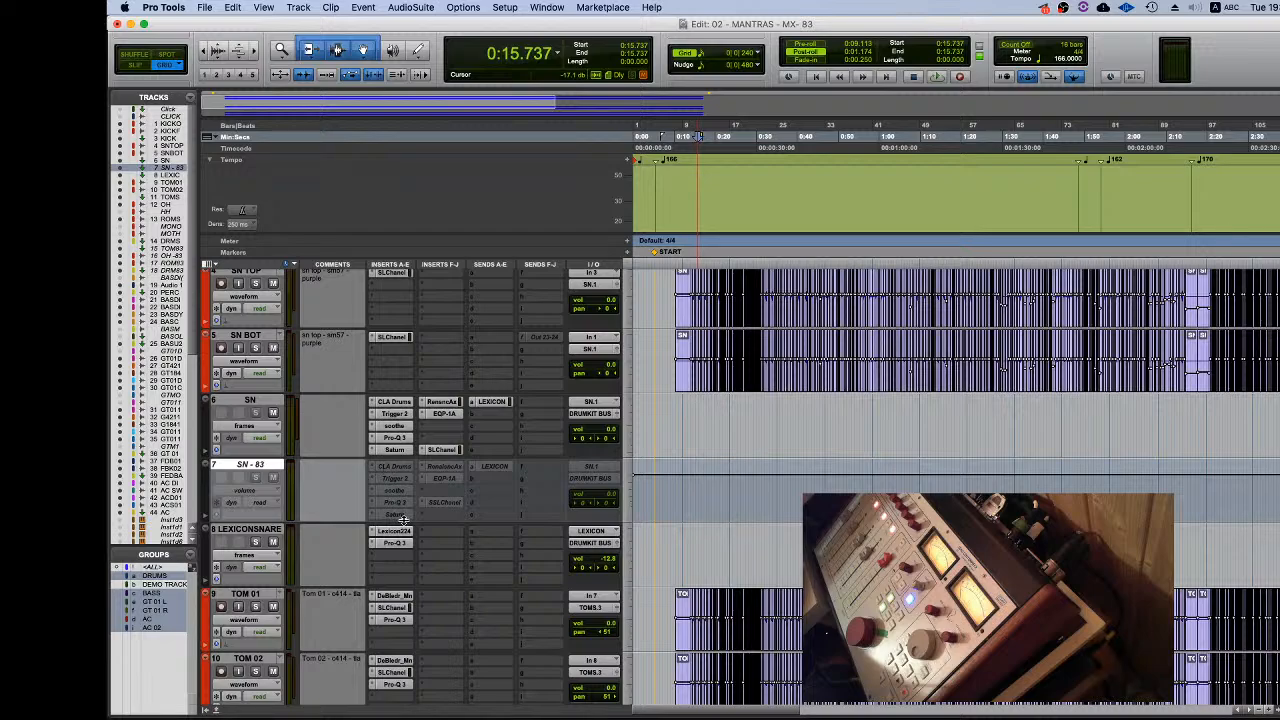
{"action": "left_click", "coordinate": [264, 430]}
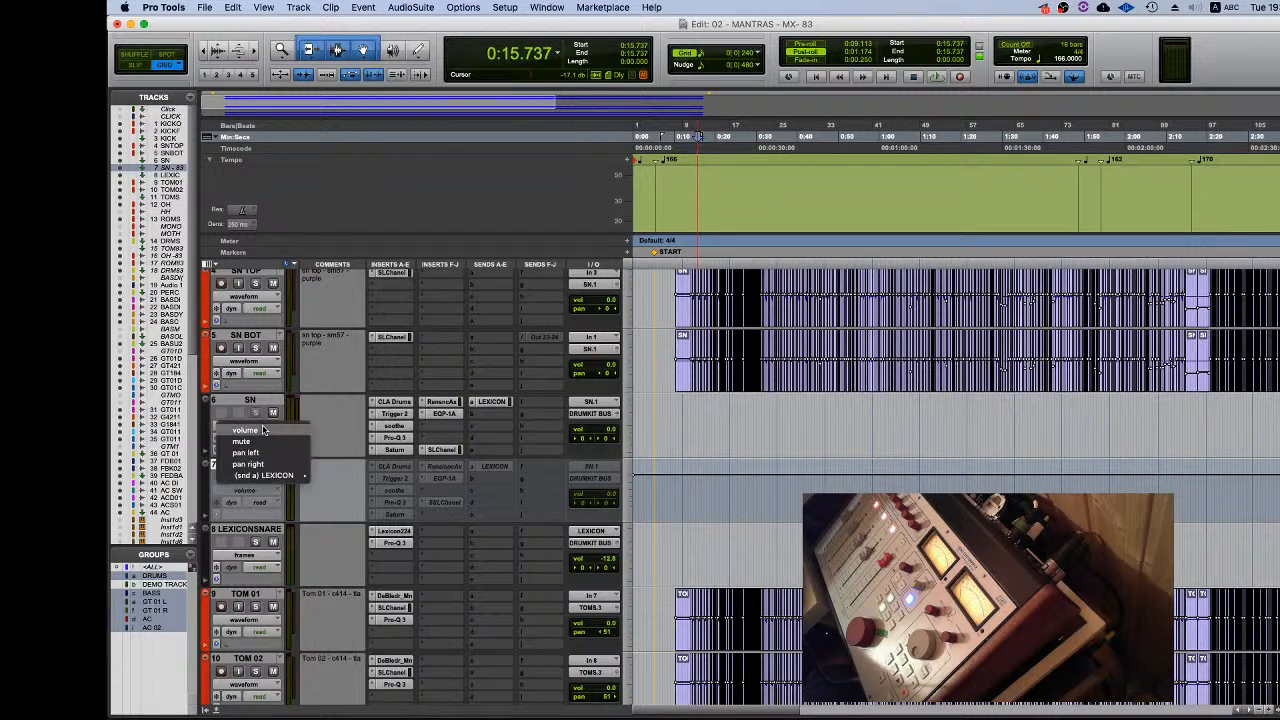
{"action": "mouse_move", "coordinate": [275, 476]}
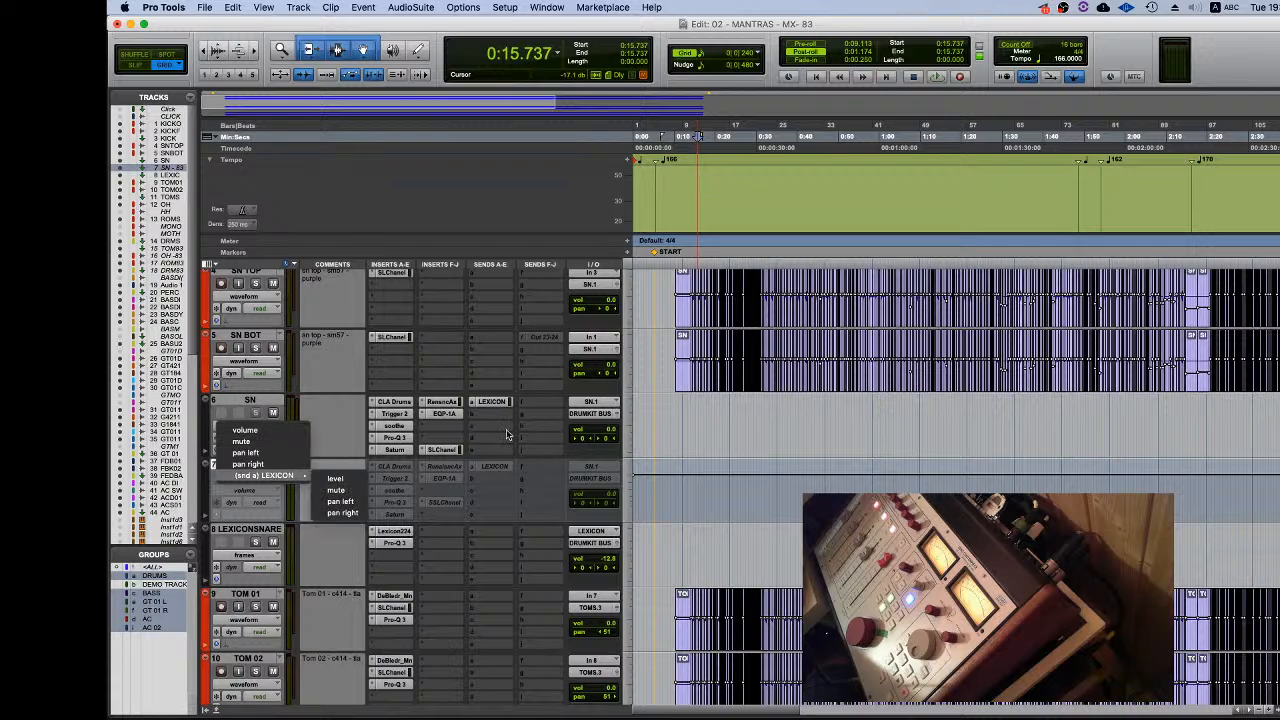
{"action": "left_click", "coordinate": [478, 447]}
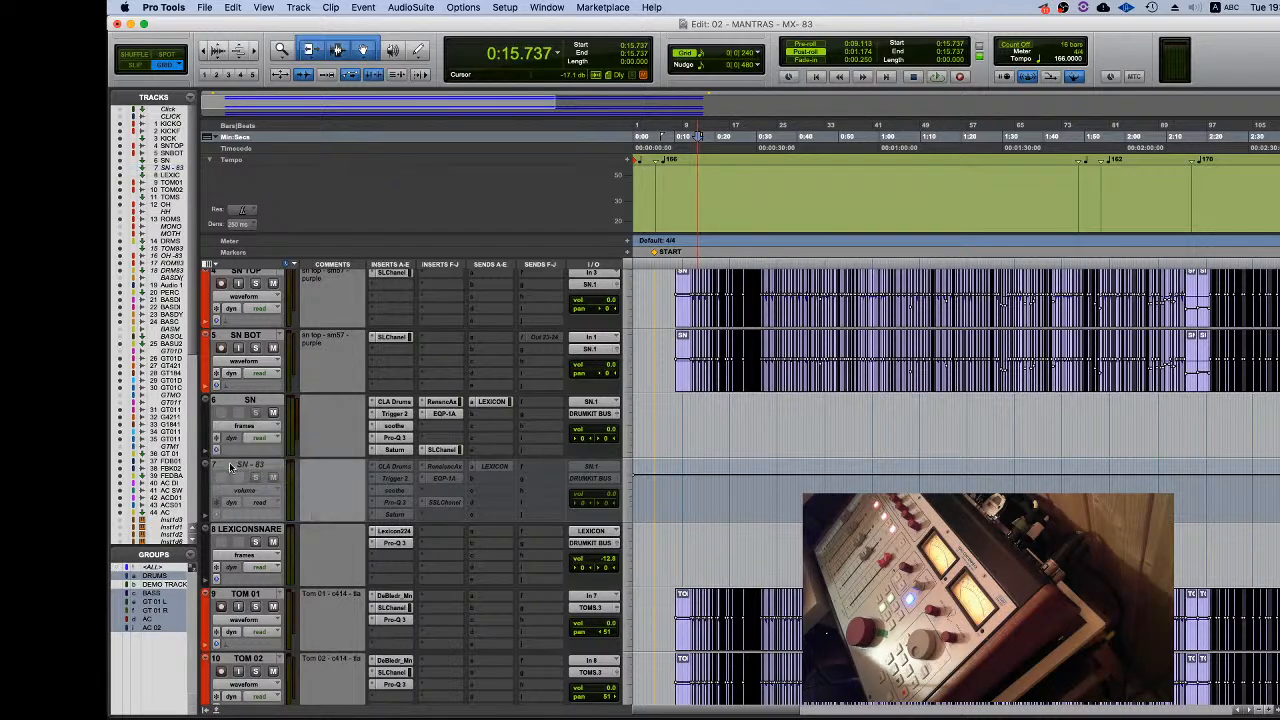
{"action": "left_click", "coordinate": [252, 427]}
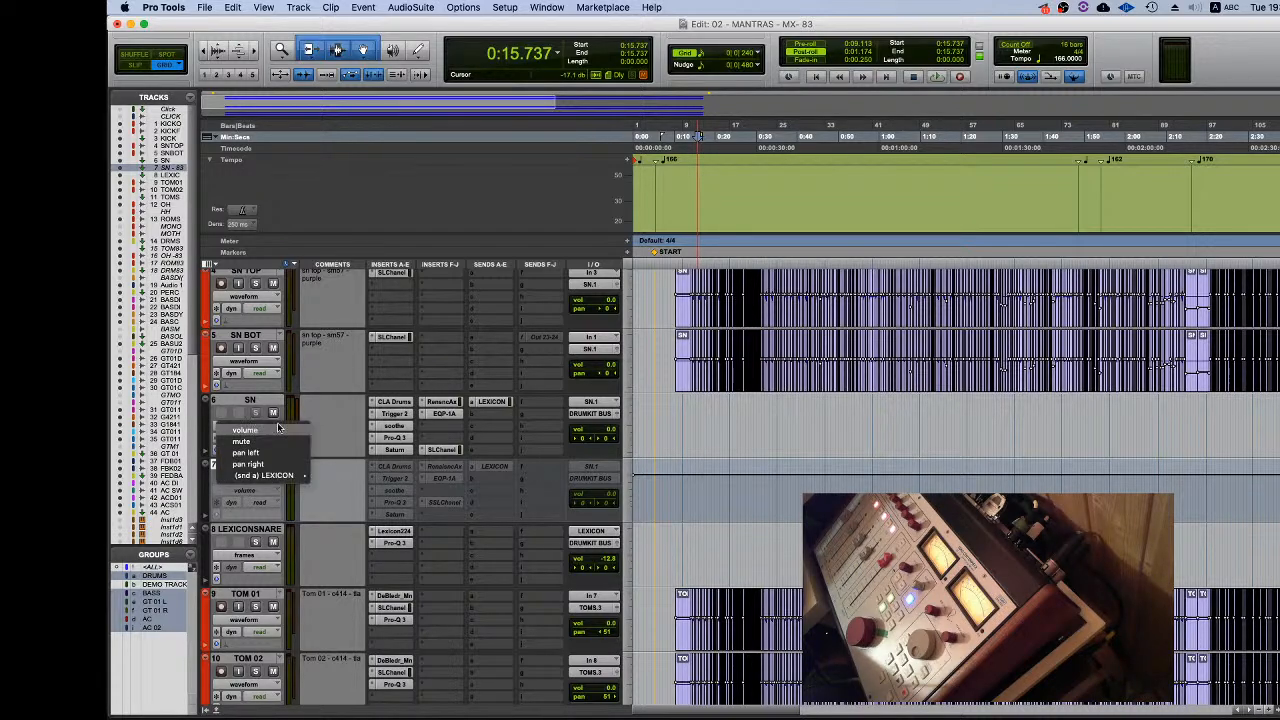
{"action": "left_click", "coordinate": [365, 425]}
Step: Move CLA Drums, Trigger 2, soothe, Pro-Q 3, Saturn, Renaissance Axx, EQP-1A and SSLChannel from SN - 83 onto SN's corresponding inserts
{"action": "left_click_drag", "start_coordinate": [400, 469], "coordinate": [396, 403]}
{"action": "left_click_drag", "start_coordinate": [400, 482], "coordinate": [396, 414]}
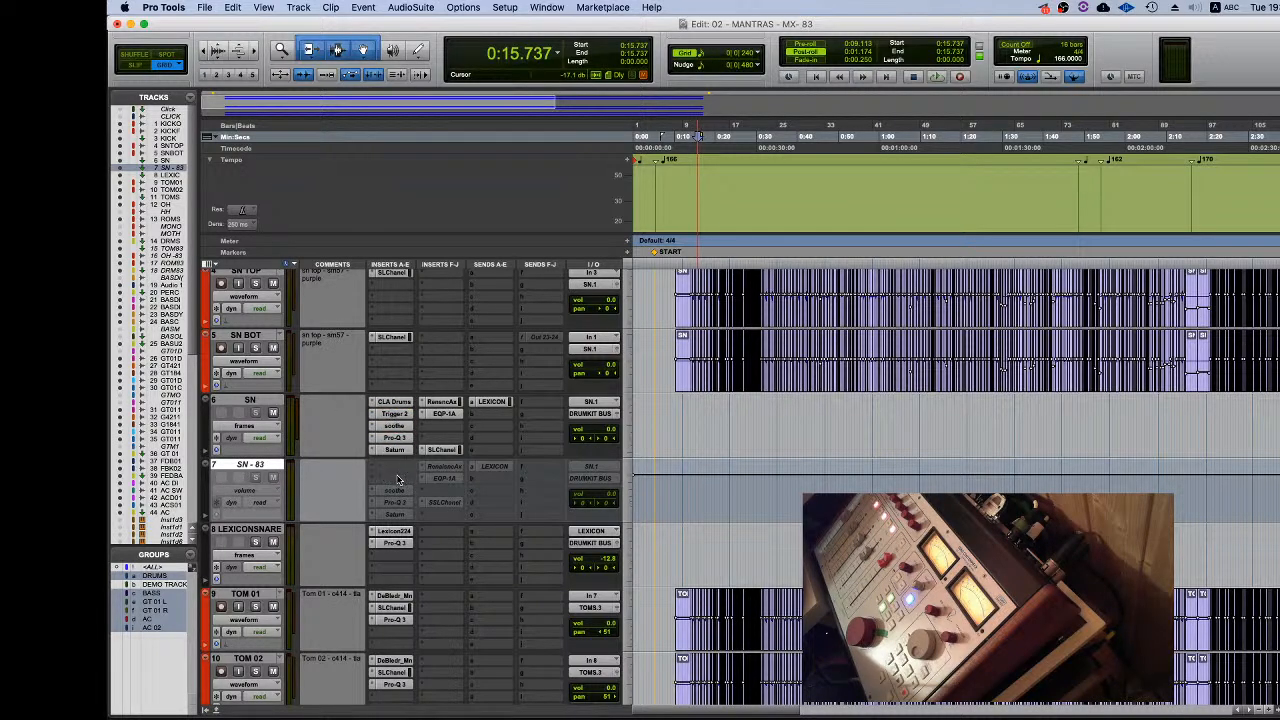
{"action": "left_click_drag", "start_coordinate": [396, 490], "coordinate": [396, 426]}
{"action": "left_click_drag", "start_coordinate": [396, 503], "coordinate": [396, 437]}
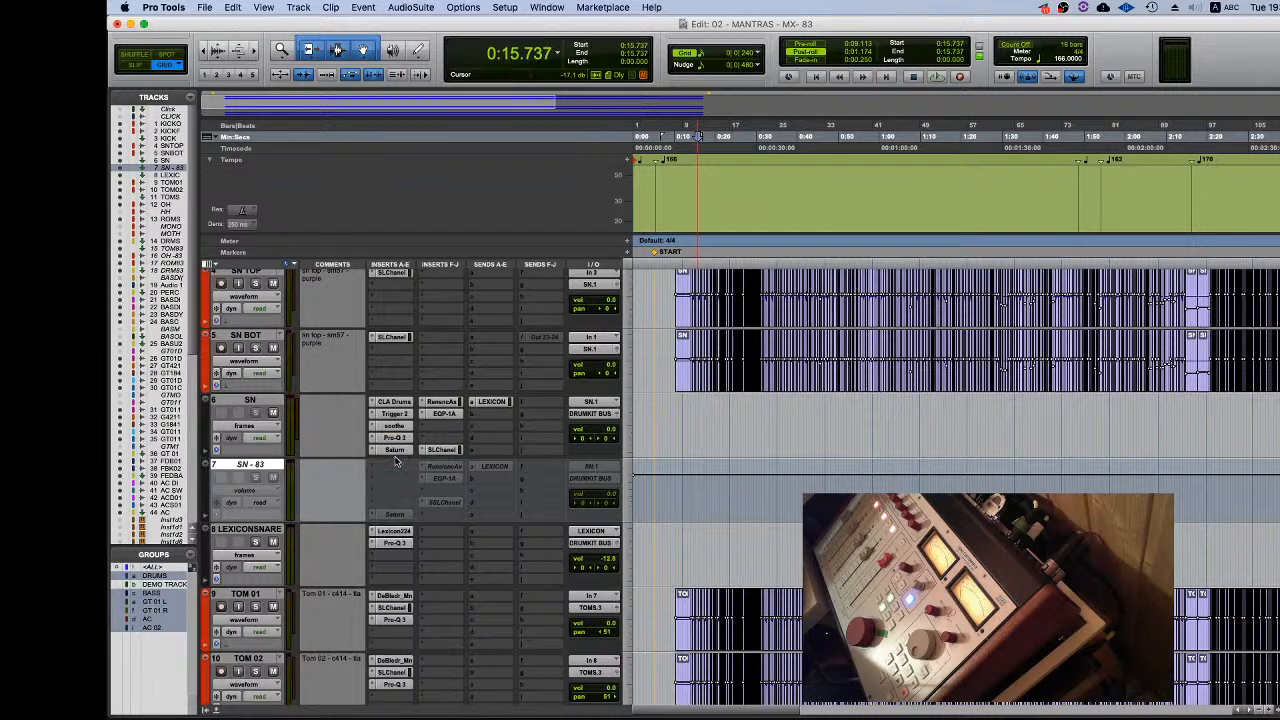
{"action": "left_click_drag", "start_coordinate": [394, 514], "coordinate": [450, 402]}
{"action": "left_click_drag", "start_coordinate": [451, 482], "coordinate": [445, 414]}
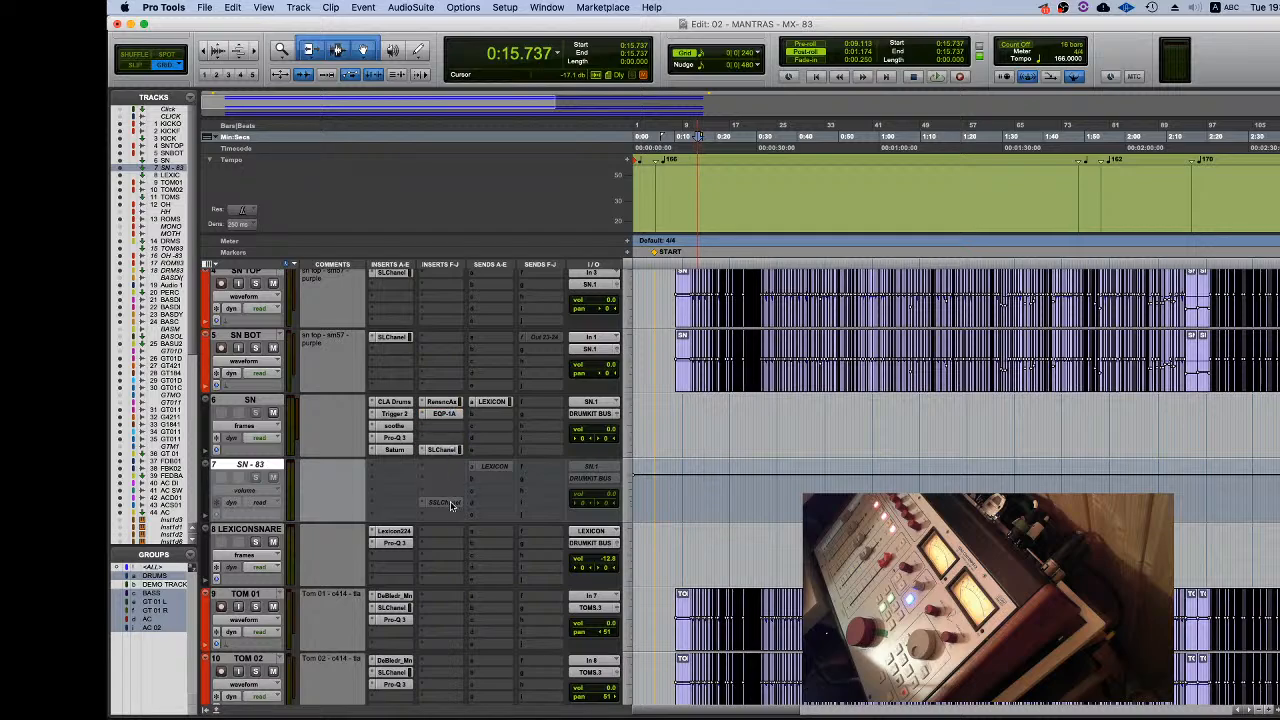
{"action": "left_click_drag", "start_coordinate": [450, 502], "coordinate": [446, 453]}
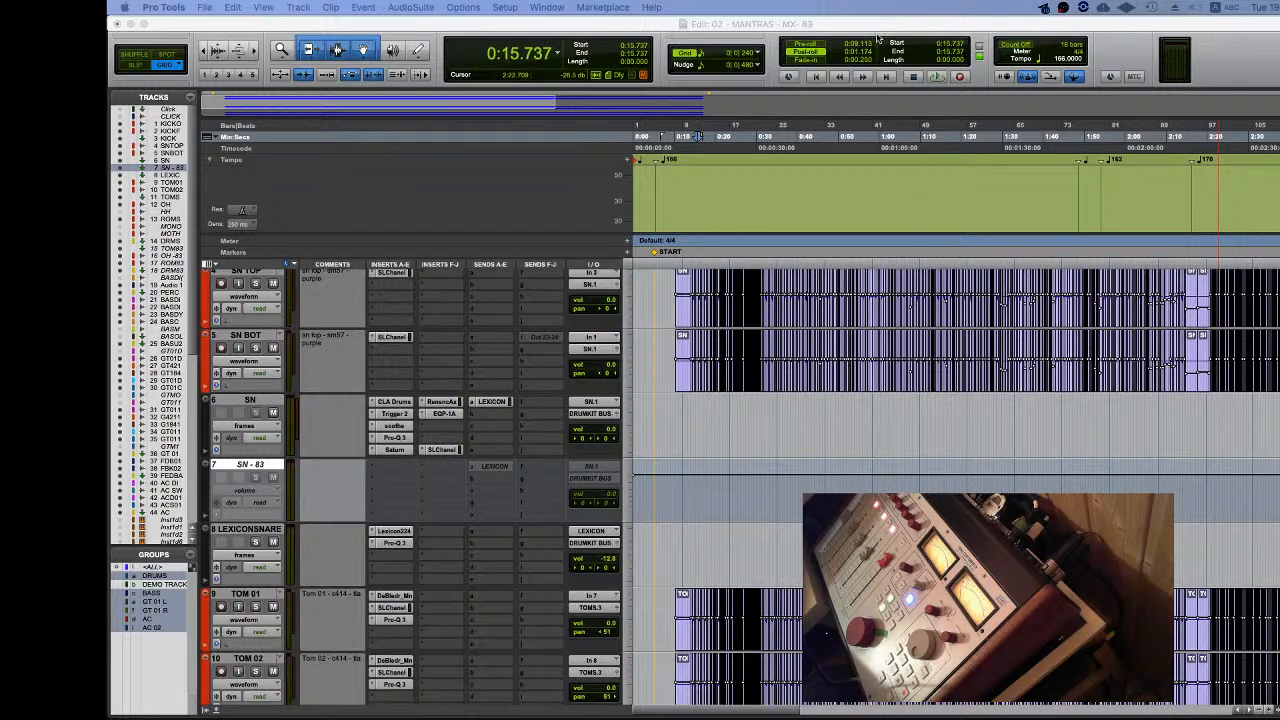
Step: Delete the SN - 83 track now that its inserts are moved
{"action": "left_click", "coordinate": [908, 26]}
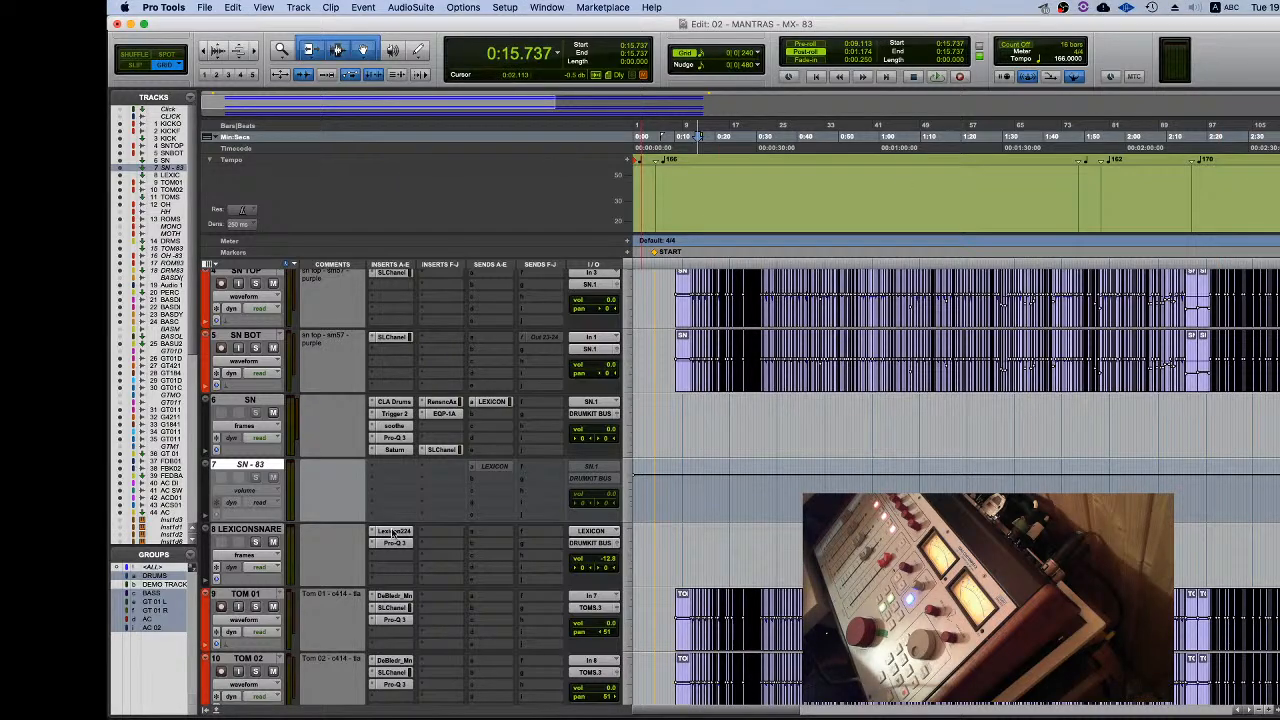
{"action": "right_click", "coordinate": [251, 466]}
{"action": "left_click", "coordinate": [393, 452]}
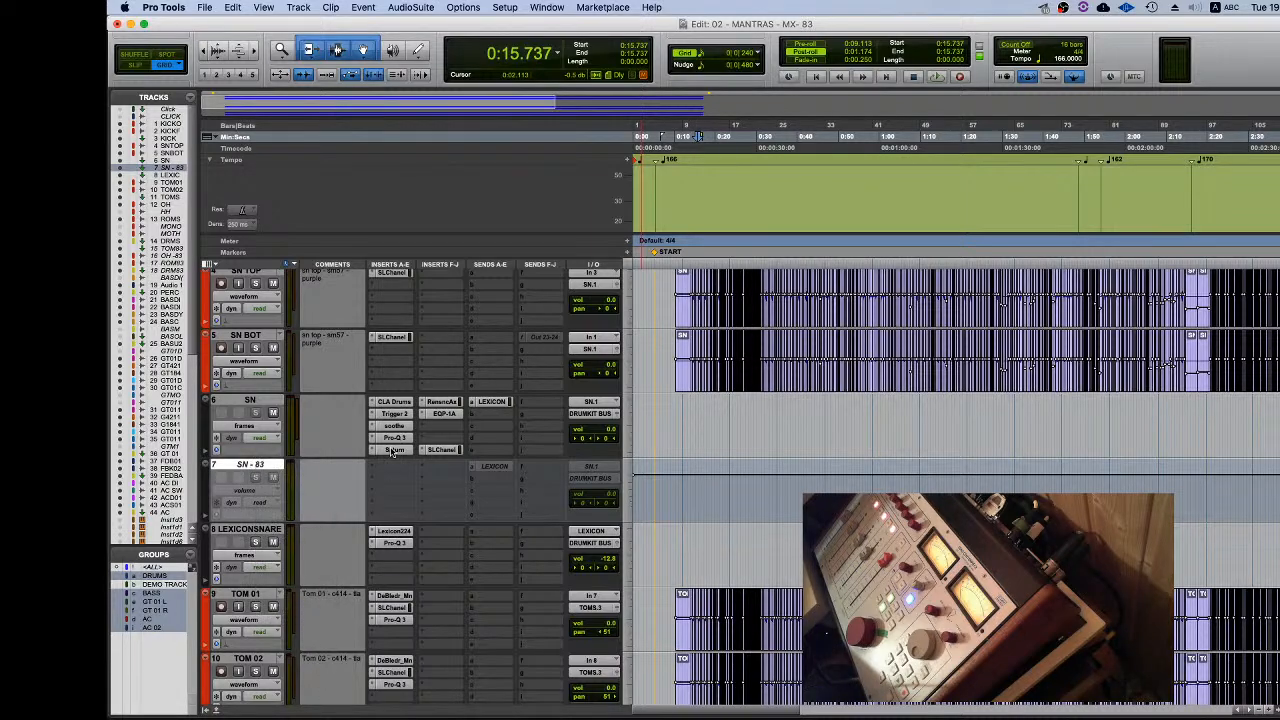
Step: Move the imported TOMS - 83 track directly below the existing TOMS track
{"action": "scroll", "coordinate": [320, 477], "scroll_direction": "down", "scroll_amount": 8}
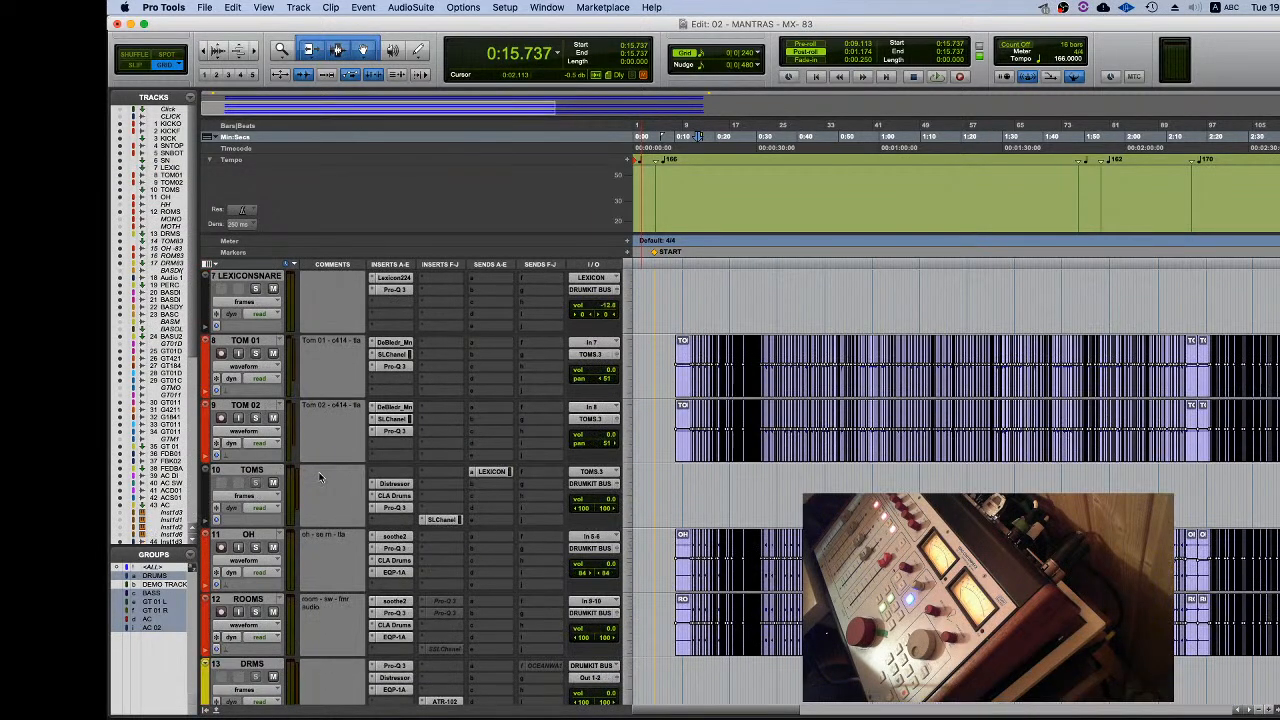
{"action": "left_click", "coordinate": [239, 535]}
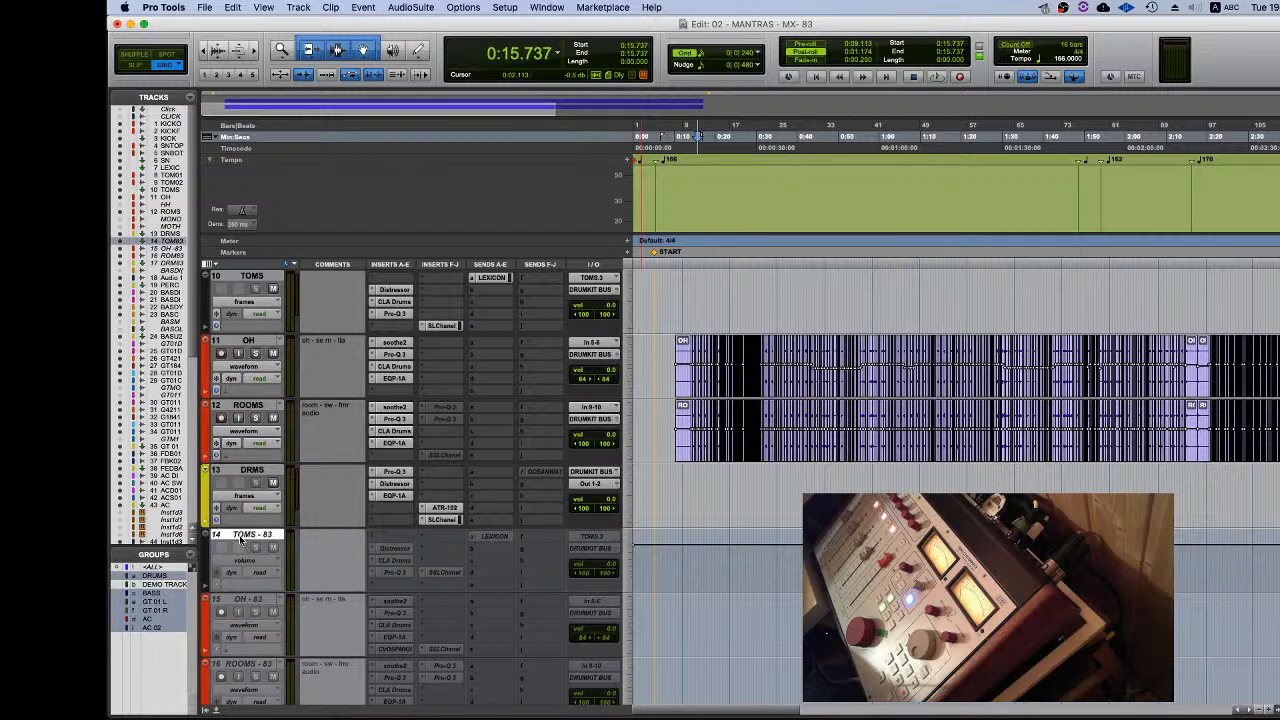
{"action": "left_click_drag", "start_coordinate": [239, 535], "coordinate": [250, 345]}
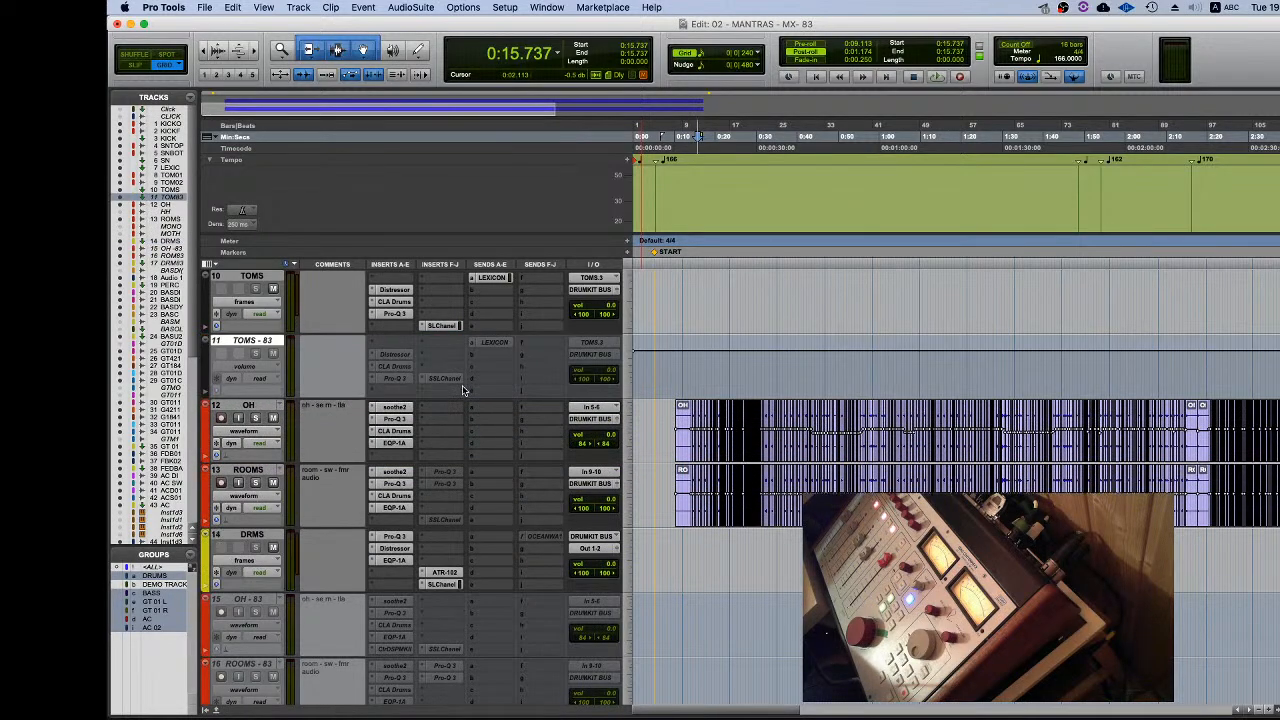
Step: Move the Distressor, CLA Drums, Pro-Q 3 and SSLChannel inserts from TOMS - 83 onto the corresponding TOMS inserts
{"action": "scroll", "coordinate": [463, 390], "scroll_direction": "up", "scroll_amount": 3}
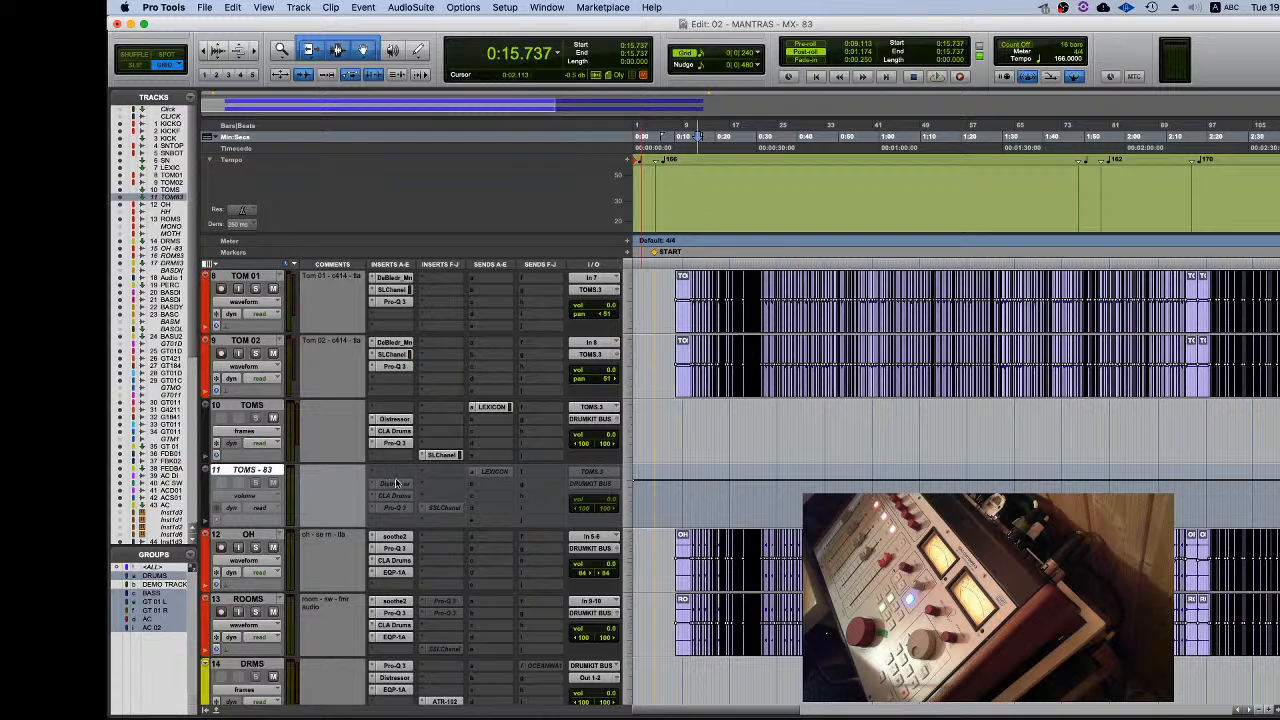
{"action": "left_click_drag", "start_coordinate": [396, 484], "coordinate": [396, 434]}
{"action": "left_click_drag", "start_coordinate": [396, 506], "coordinate": [396, 446]}
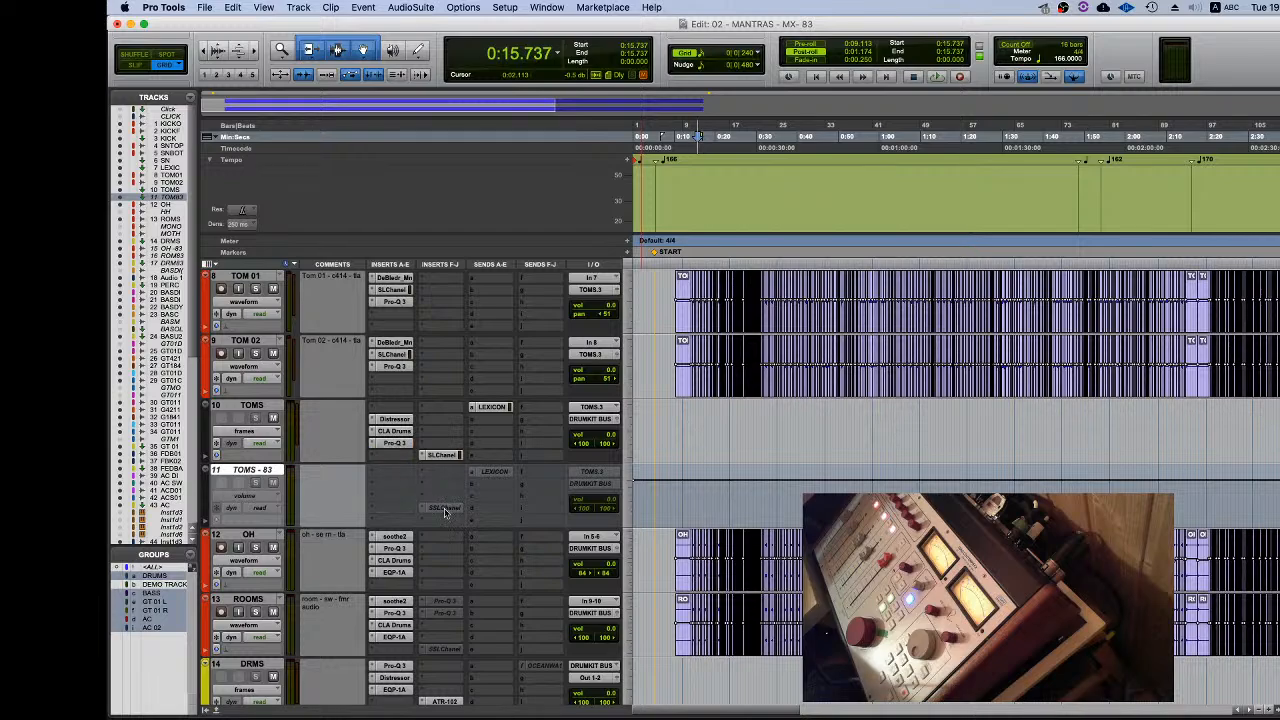
{"action": "left_click_drag", "start_coordinate": [445, 511], "coordinate": [446, 457]}
Step: Delete the emptied TOMS - 83 track from the session
{"action": "left_click", "coordinate": [262, 472]}
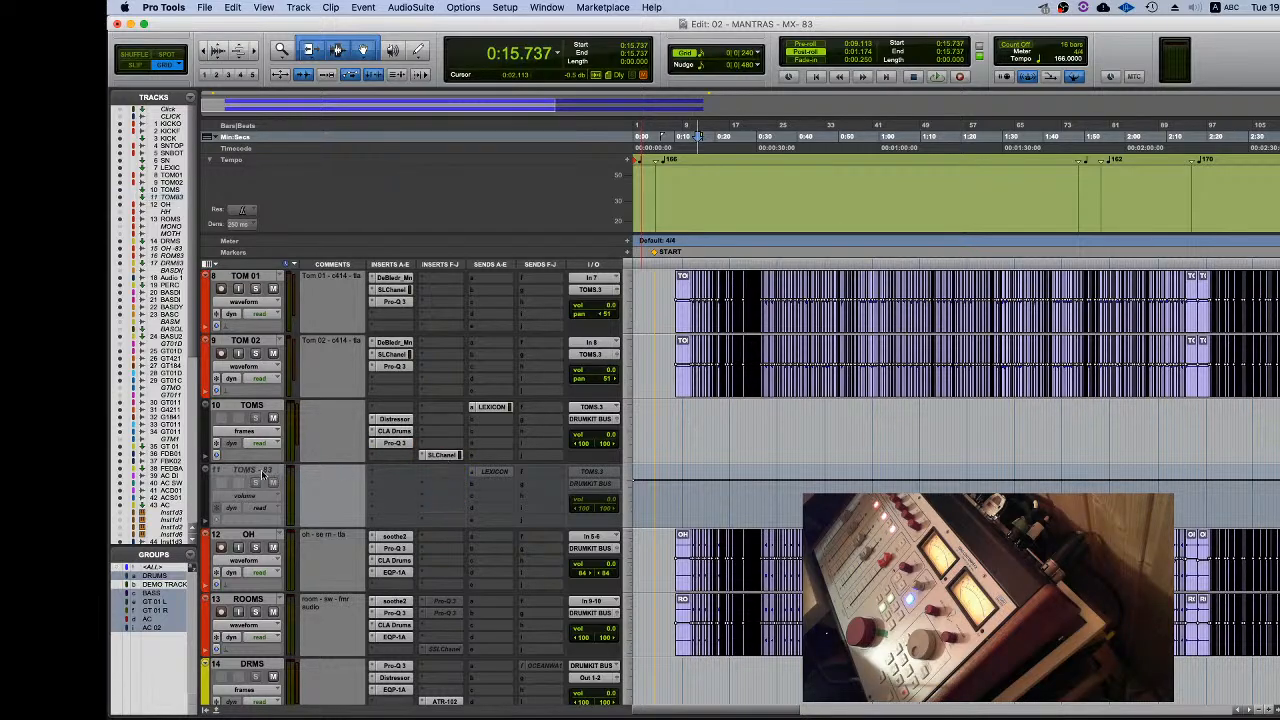
{"action": "left_click", "coordinate": [262, 472]}
{"action": "right_click", "coordinate": [262, 472]}
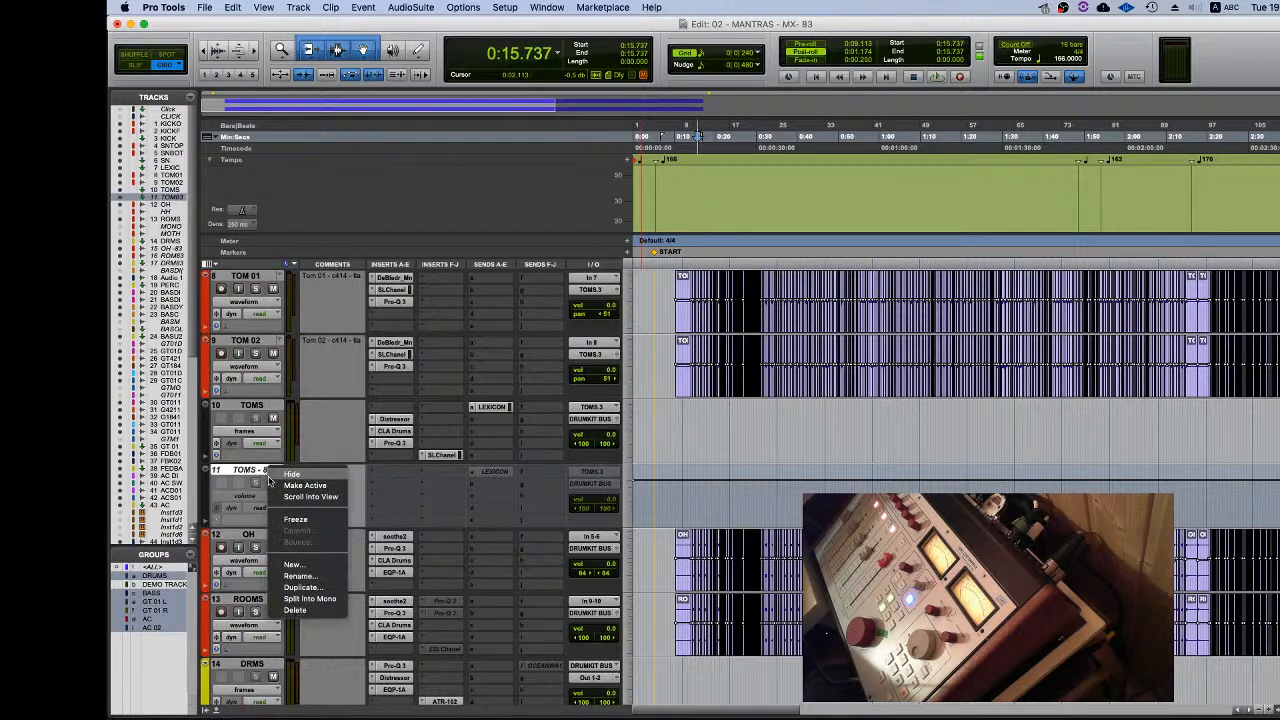
{"action": "left_click", "coordinate": [295, 611]}
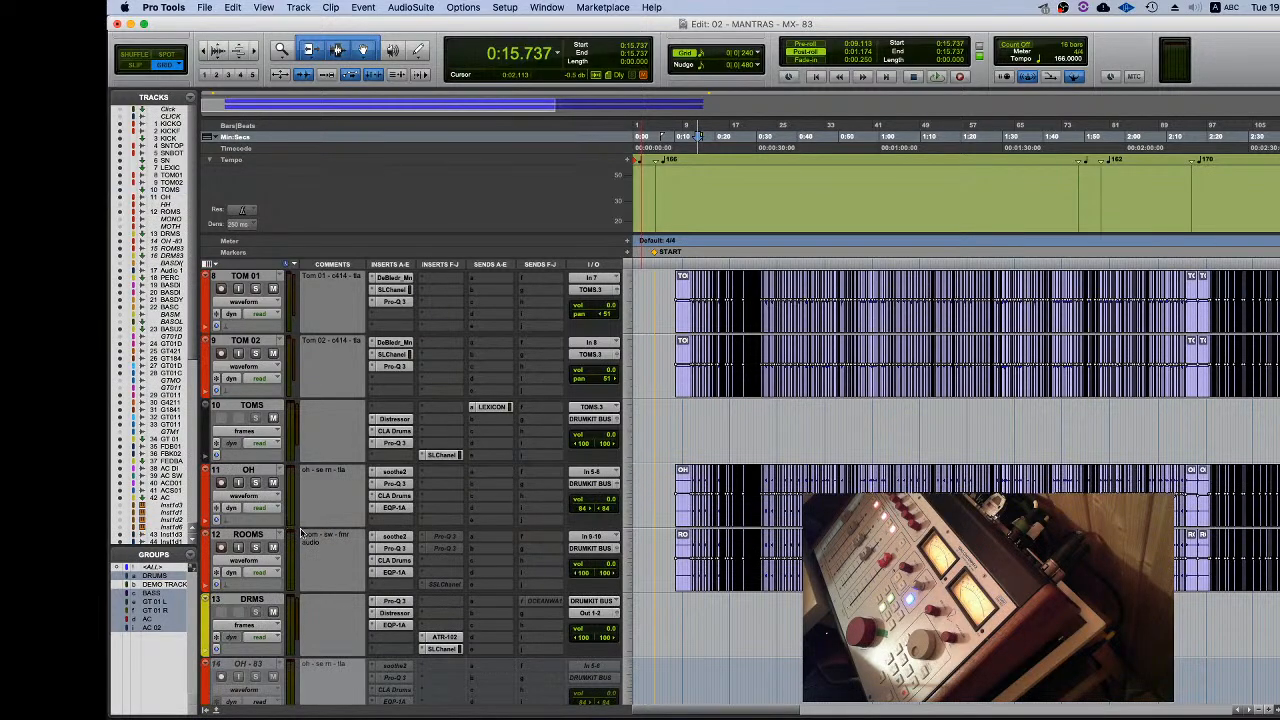
Step: Move the imported OH - 83 track directly below the existing OH track
{"action": "scroll", "coordinate": [300, 533], "scroll_direction": "down", "scroll_amount": 3}
{"action": "left_click", "coordinate": [265, 536]}
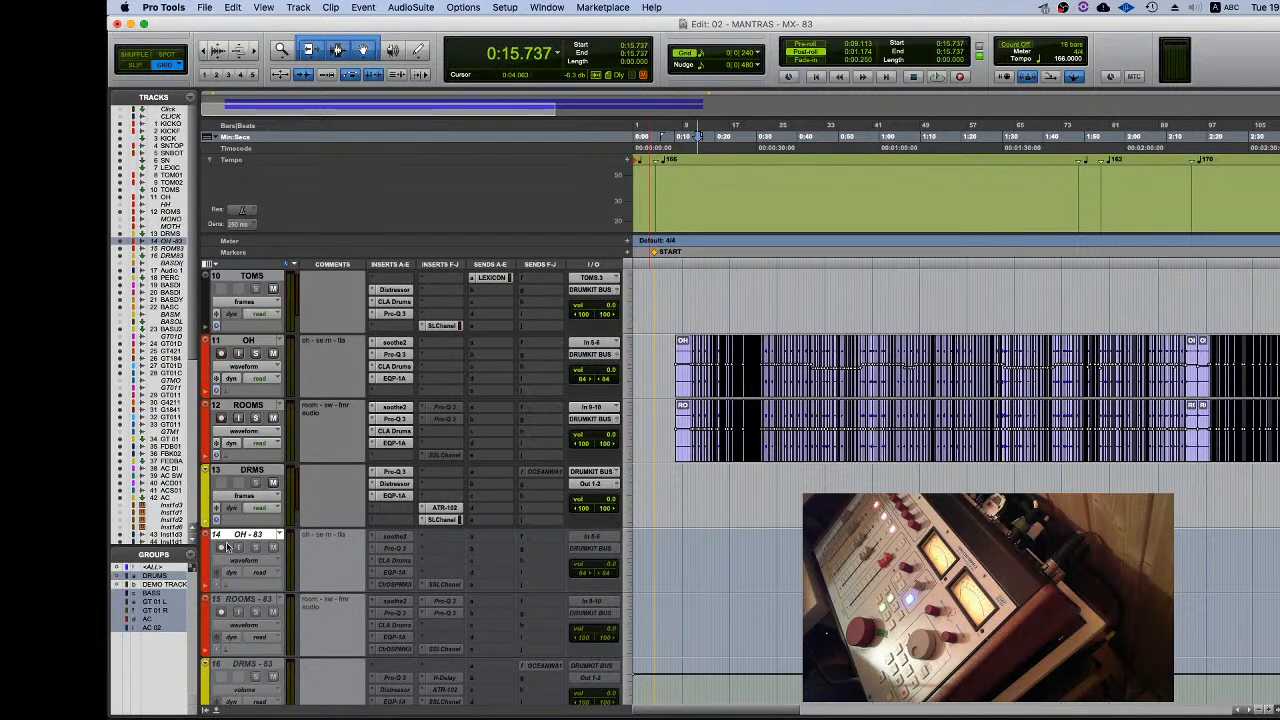
{"action": "left_click_drag", "start_coordinate": [254, 535], "coordinate": [286, 404]}
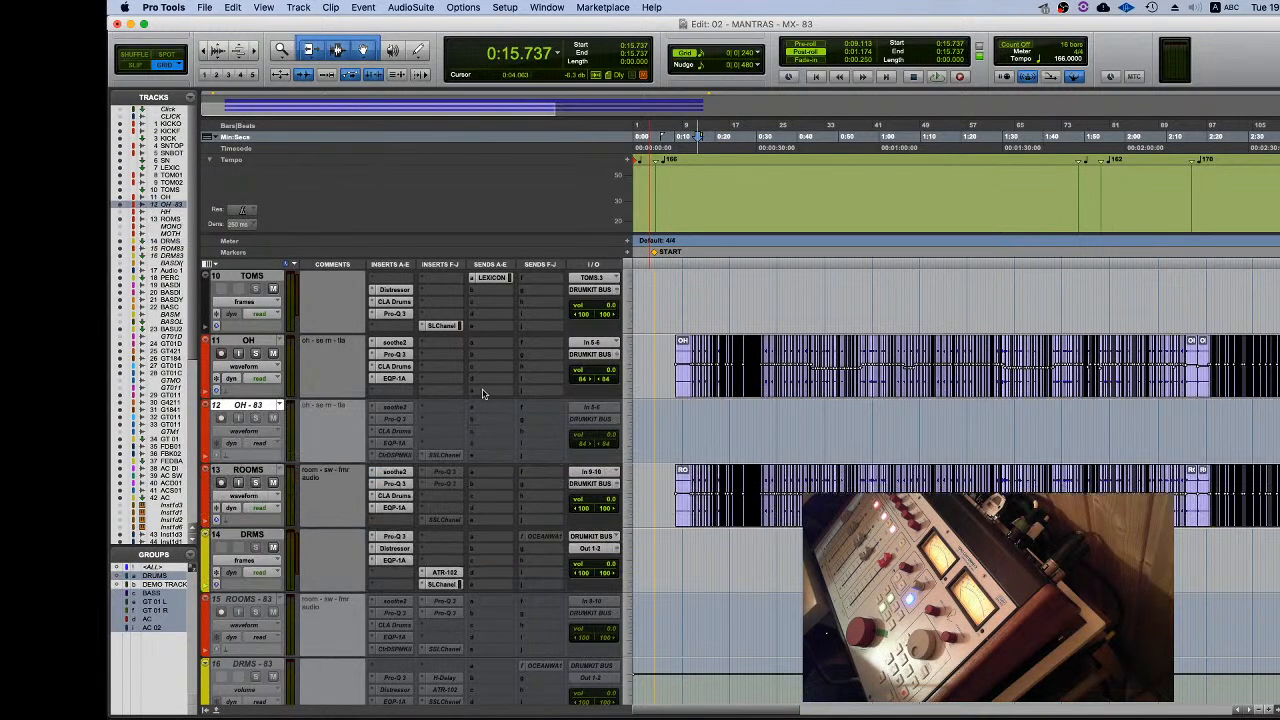
Step: Move all OH - 83 inserts, soothe2 through SSLChannel, onto the matching OH slots and delete the emptied OH - 83 track
{"action": "left_click_drag", "start_coordinate": [397, 349], "coordinate": [396, 343]}
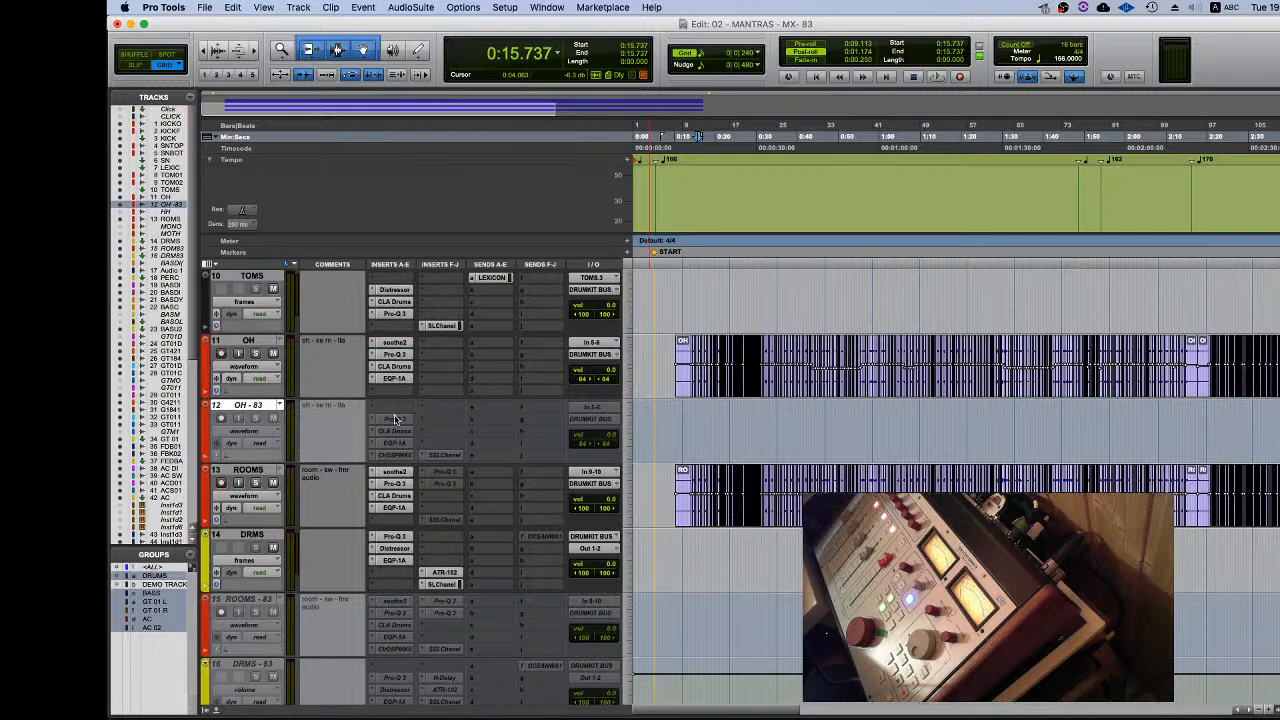
{"action": "left_click_drag", "start_coordinate": [395, 419], "coordinate": [395, 354]}
{"action": "left_click_drag", "start_coordinate": [395, 432], "coordinate": [398, 392]}
{"action": "left_click_drag", "start_coordinate": [395, 453], "coordinate": [398, 398]}
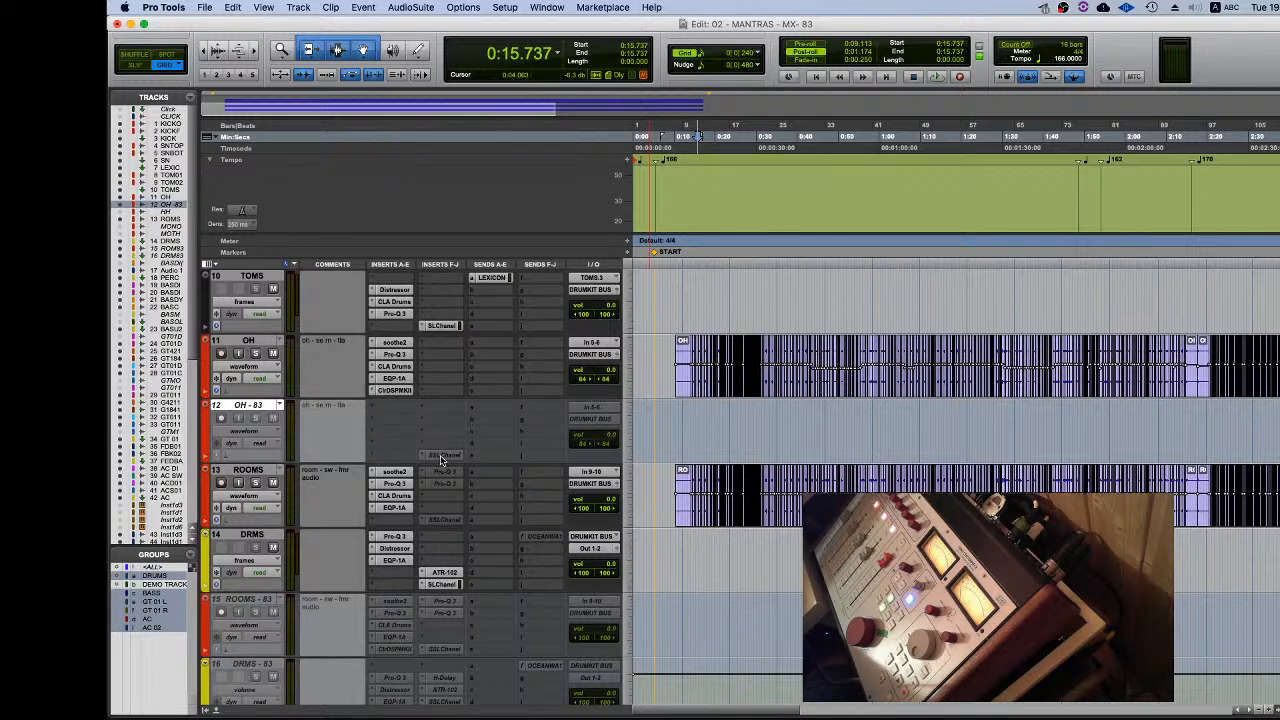
{"action": "left_click_drag", "start_coordinate": [441, 456], "coordinate": [441, 391]}
{"action": "right_click", "coordinate": [250, 404]}
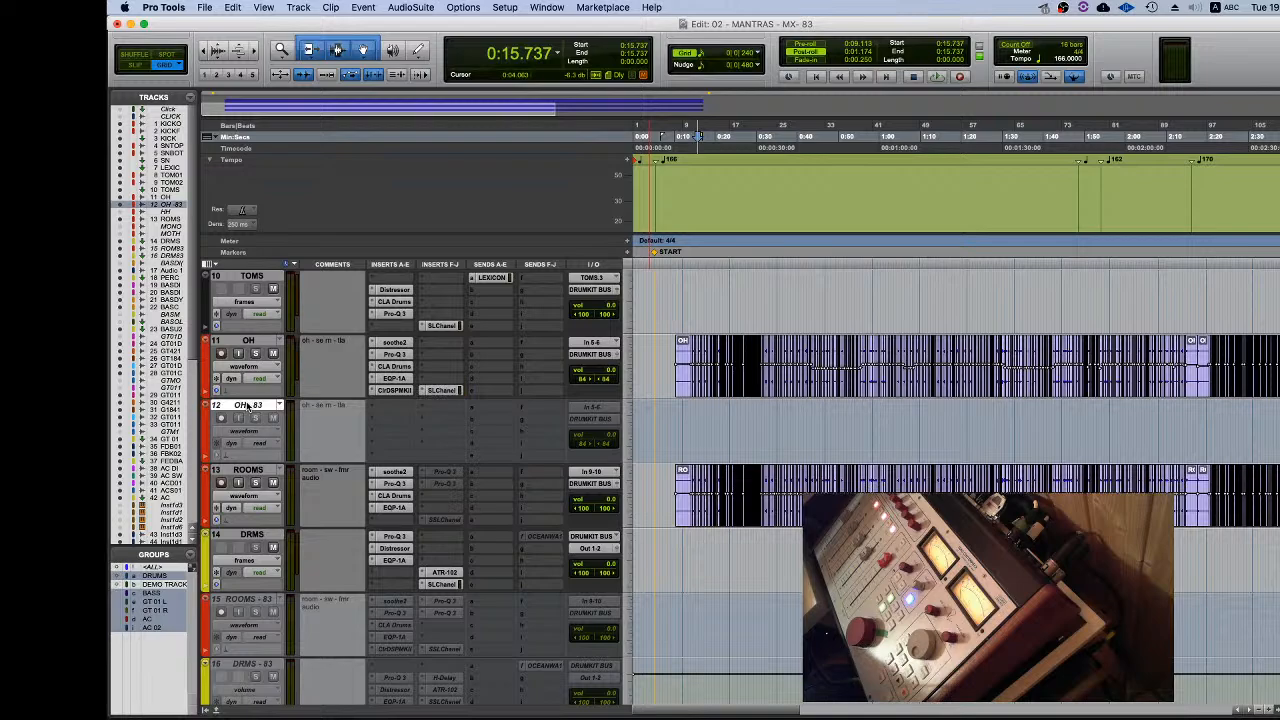
{"action": "left_click", "coordinate": [276, 545]}
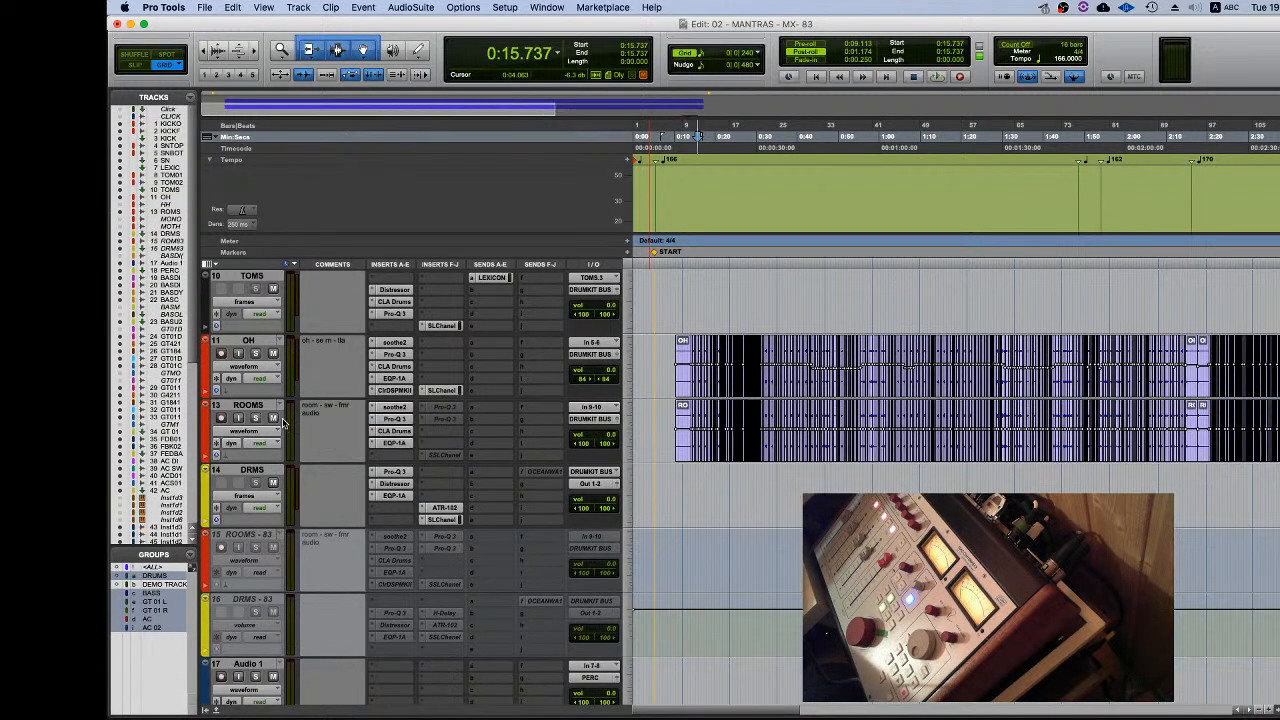
Step: Place ROOMS - 83 directly below ROOMS and move all of its inserts onto the matching ROOMS insert slots
{"action": "left_click_drag", "start_coordinate": [257, 541], "coordinate": [262, 478]}
{"action": "left_click_drag", "start_coordinate": [405, 458], "coordinate": [398, 421]}
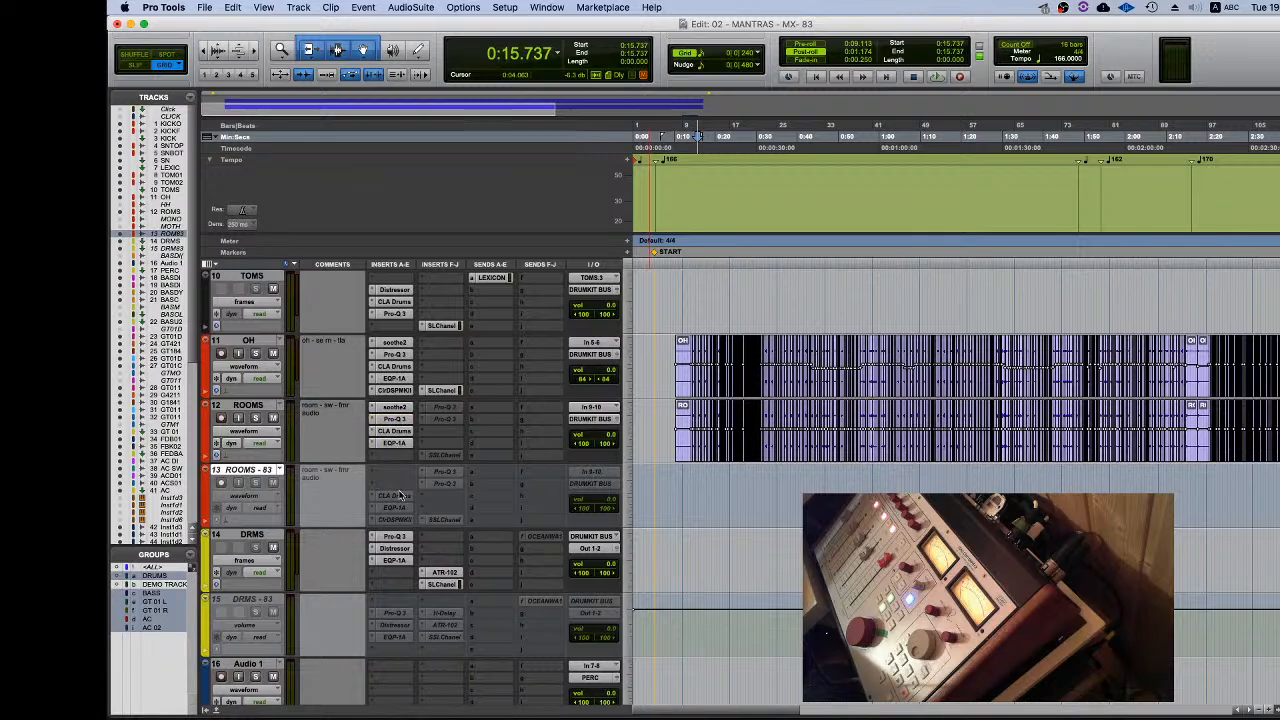
{"action": "left_click_drag", "start_coordinate": [400, 495], "coordinate": [399, 432]}
{"action": "left_click_drag", "start_coordinate": [405, 515], "coordinate": [400, 445]}
{"action": "left_click_drag", "start_coordinate": [400, 521], "coordinate": [441, 409]}
{"action": "left_click_drag", "start_coordinate": [446, 484], "coordinate": [445, 419]}
{"action": "left_click_drag", "start_coordinate": [449, 521], "coordinate": [446, 455]}
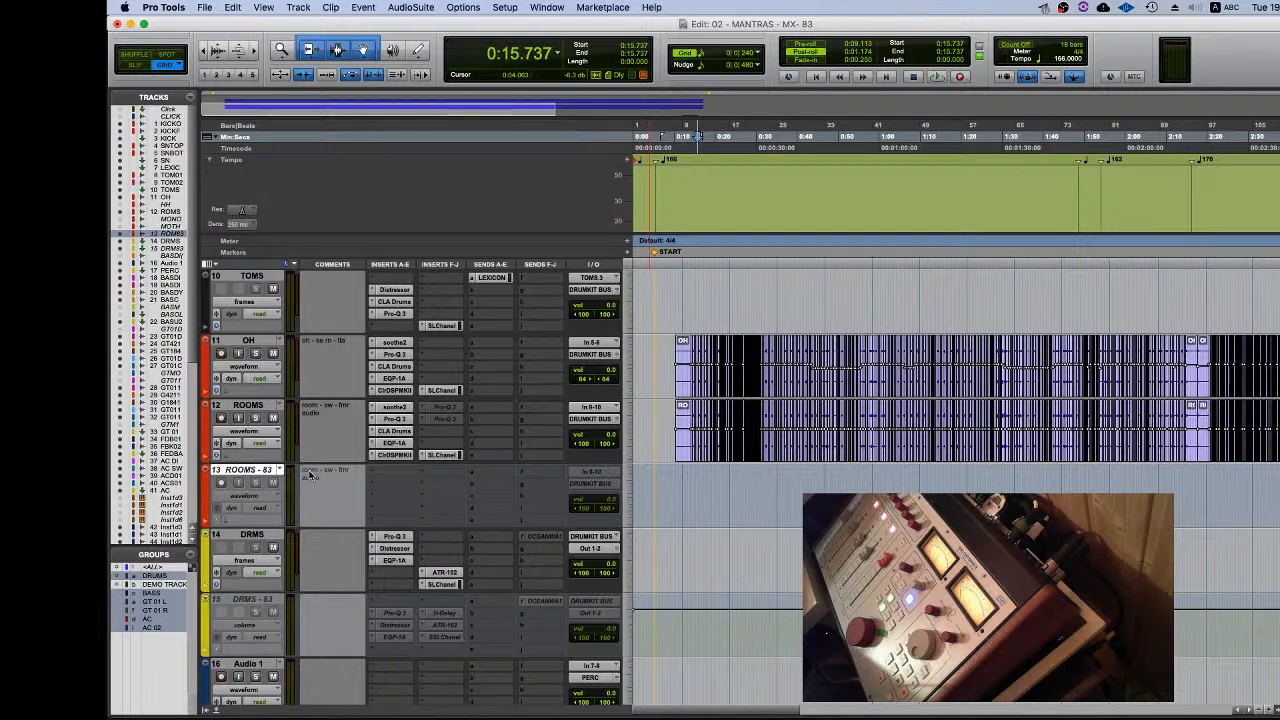
Step: Delete the emptied ROOMS - 83 track from the session
{"action": "right_click", "coordinate": [240, 470]}
{"action": "left_click", "coordinate": [282, 613]}
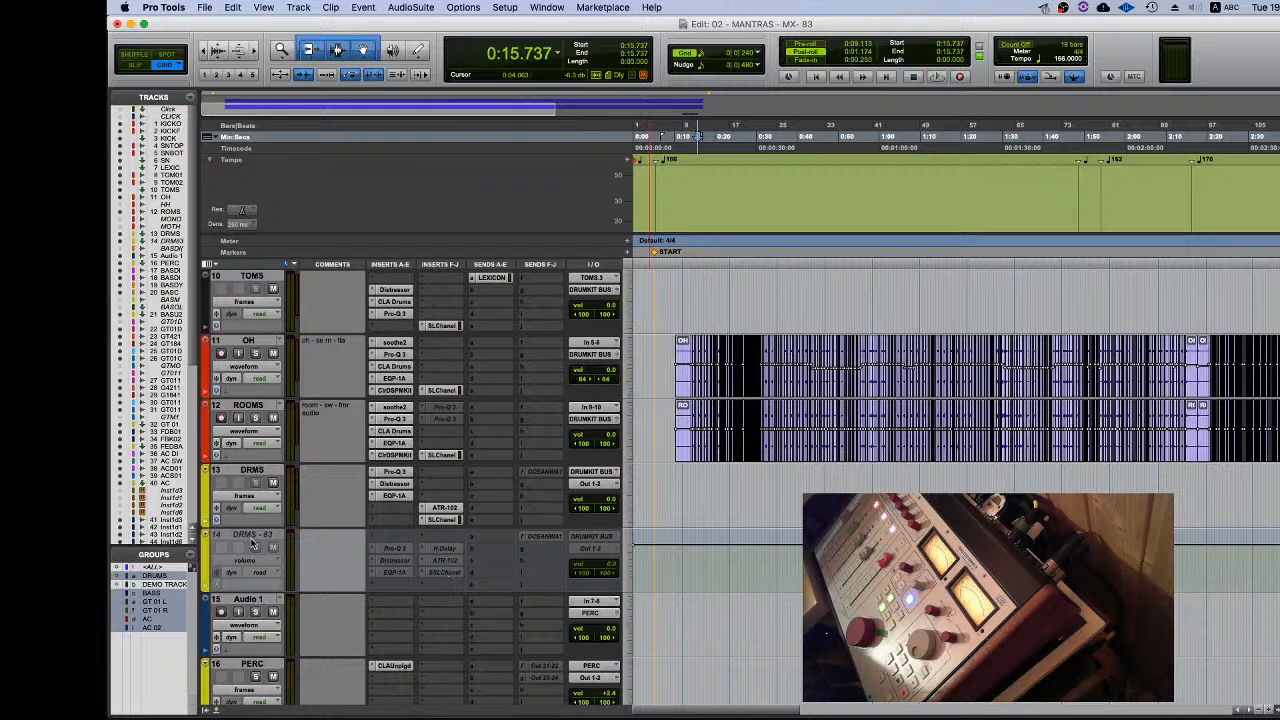
Step: Move the Pro-Q 3, Distressor, EQP-1A, ATR-102 and SSLChannel inserts from DRMS - 83 onto DRMS and delete the DRMS - 83 track
{"action": "left_click", "coordinate": [252, 540]}
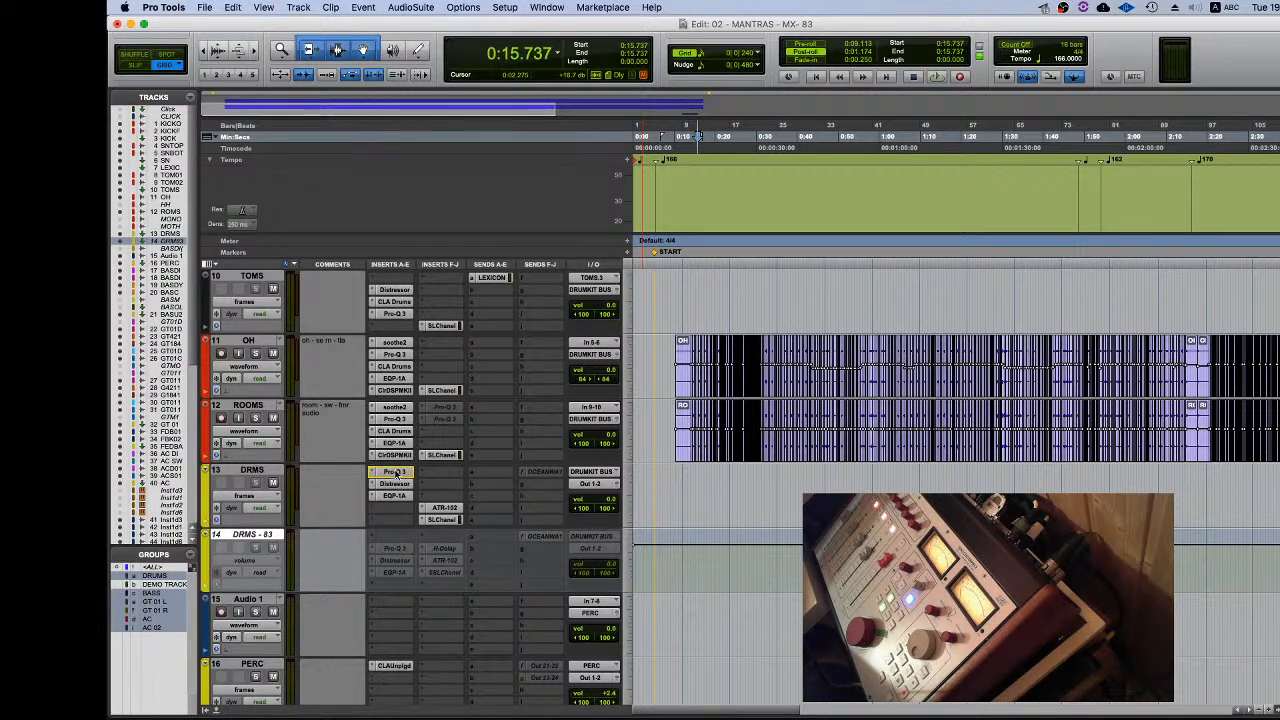
{"action": "left_click_drag", "start_coordinate": [395, 549], "coordinate": [396, 473]}
{"action": "left_click_drag", "start_coordinate": [395, 561], "coordinate": [395, 484]}
{"action": "left_click_drag", "start_coordinate": [396, 571], "coordinate": [400, 497]}
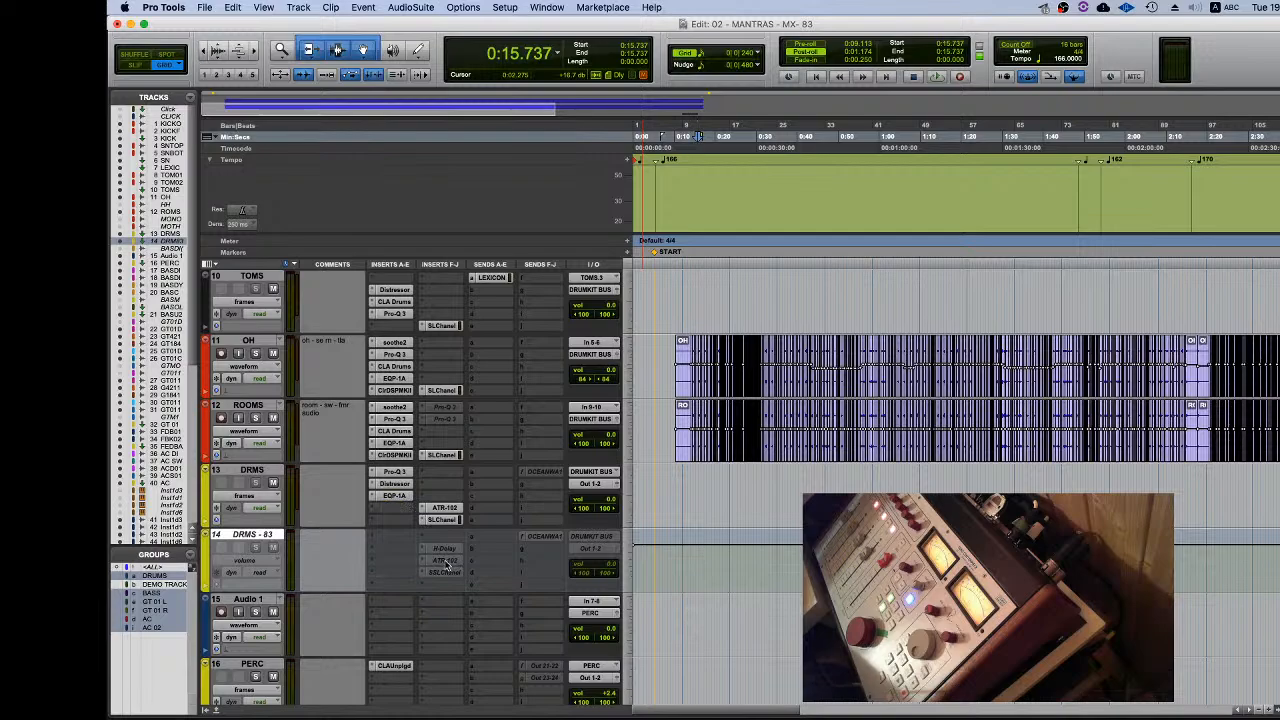
{"action": "left_click_drag", "start_coordinate": [447, 562], "coordinate": [445, 507]}
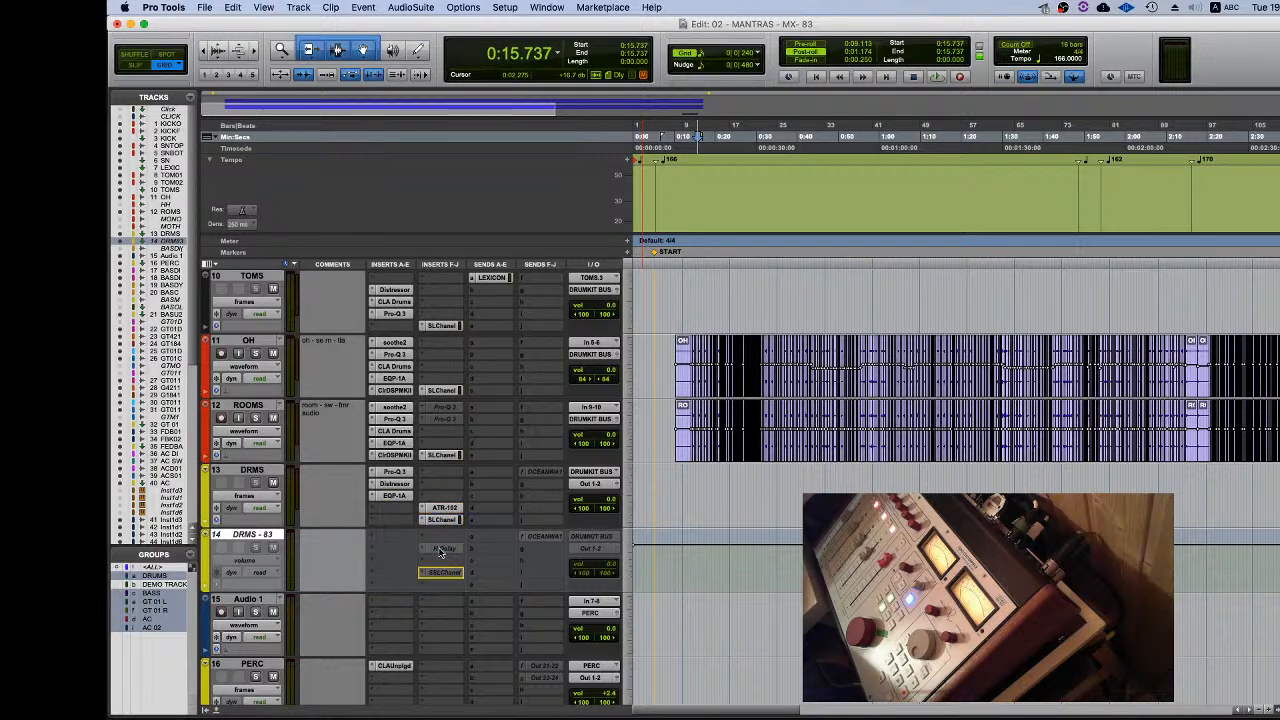
{"action": "right_click", "coordinate": [258, 537]}
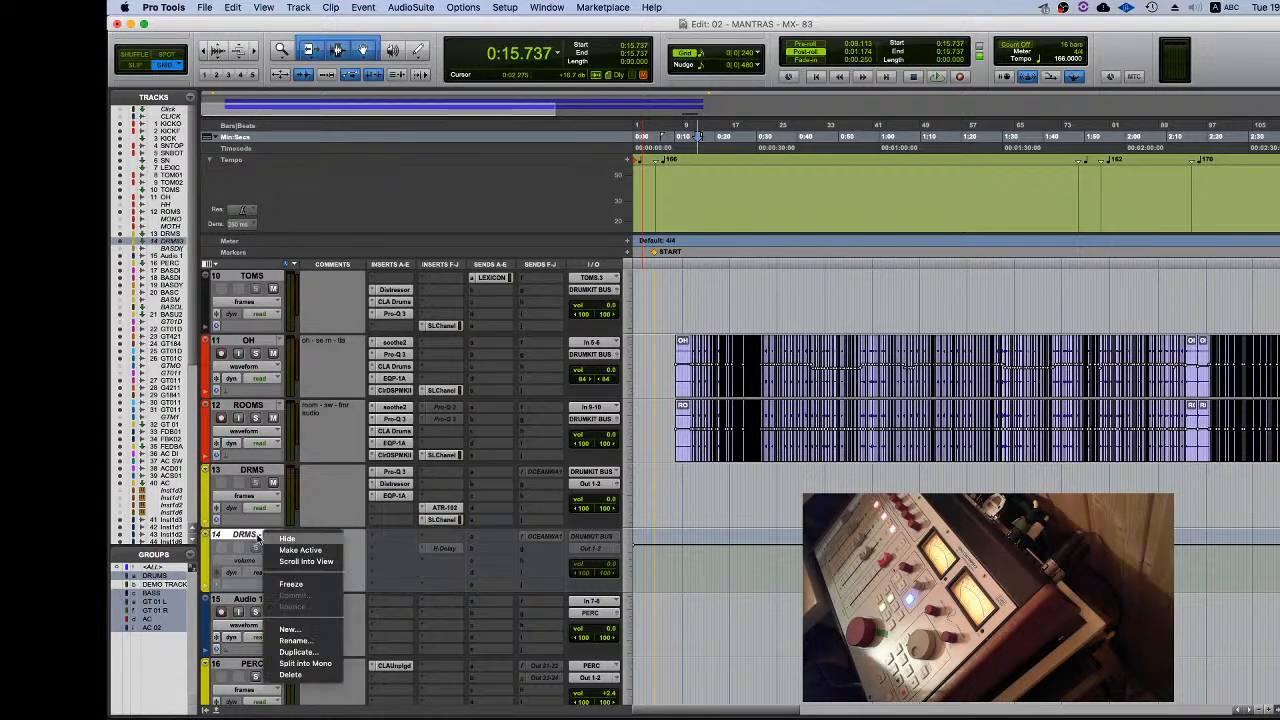
{"action": "left_click", "coordinate": [290, 674]}
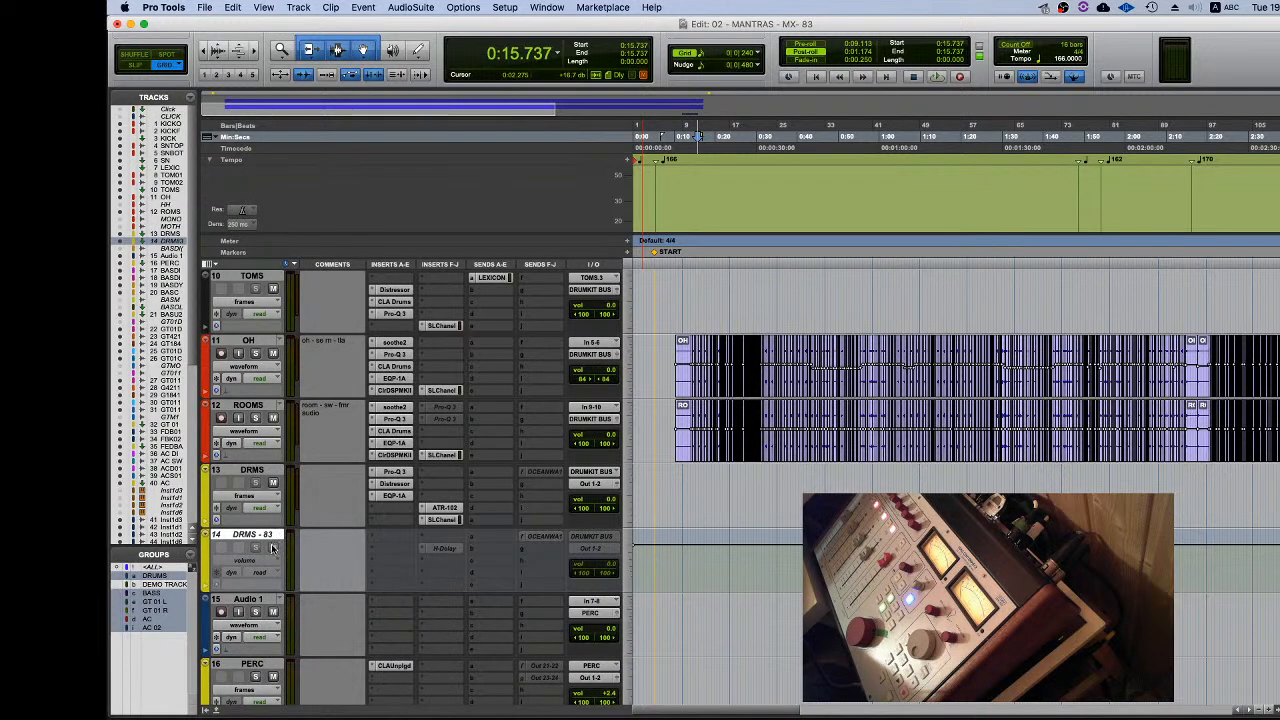
{"action": "left_click", "coordinate": [747, 579]}
{"action": "key", "text": "r"}
{"action": "key", "text": "r"}
{"action": "left_click", "coordinate": [731, 573]}
{"action": "key", "text": "t"}
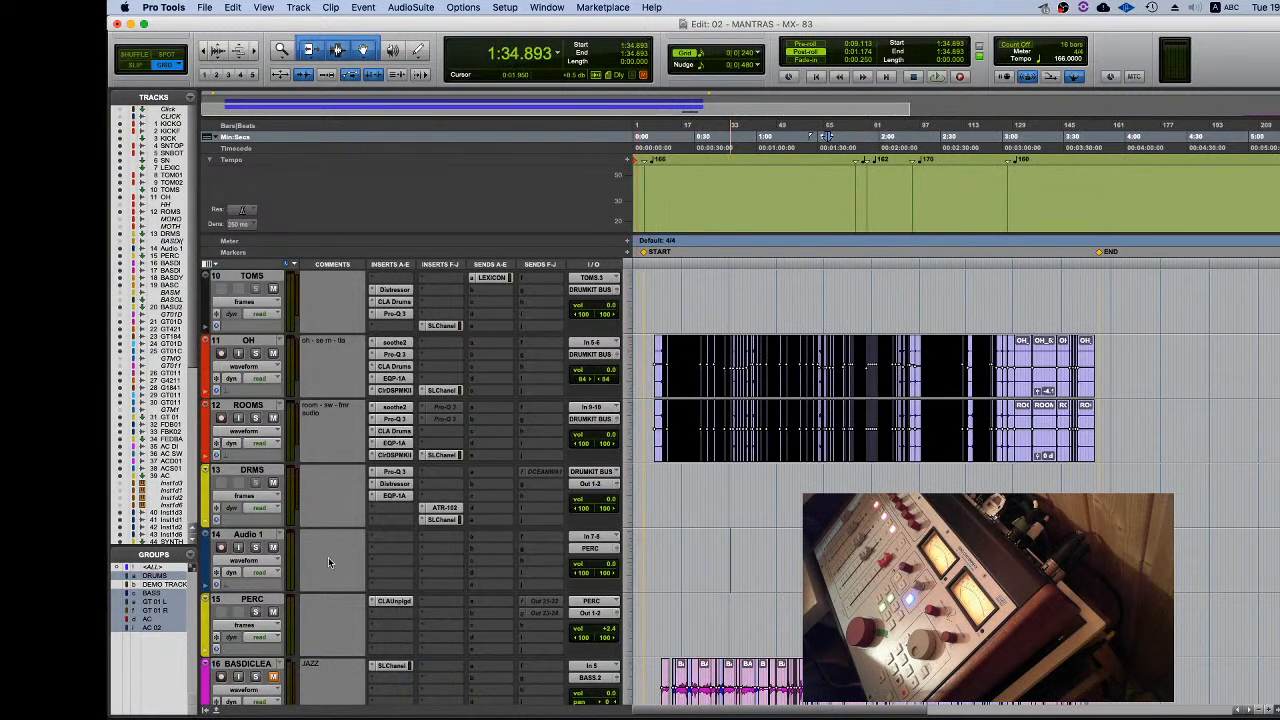
{"action": "key", "text": "t"}
Step: Rename the KICK, SN and TOMS tracks as KICK - 83, SN - 83 and TOMS - 83
{"action": "left_click", "coordinate": [253, 471]}
{"action": "scroll", "coordinate": [328, 503], "scroll_direction": "up", "scroll_amount": 4}
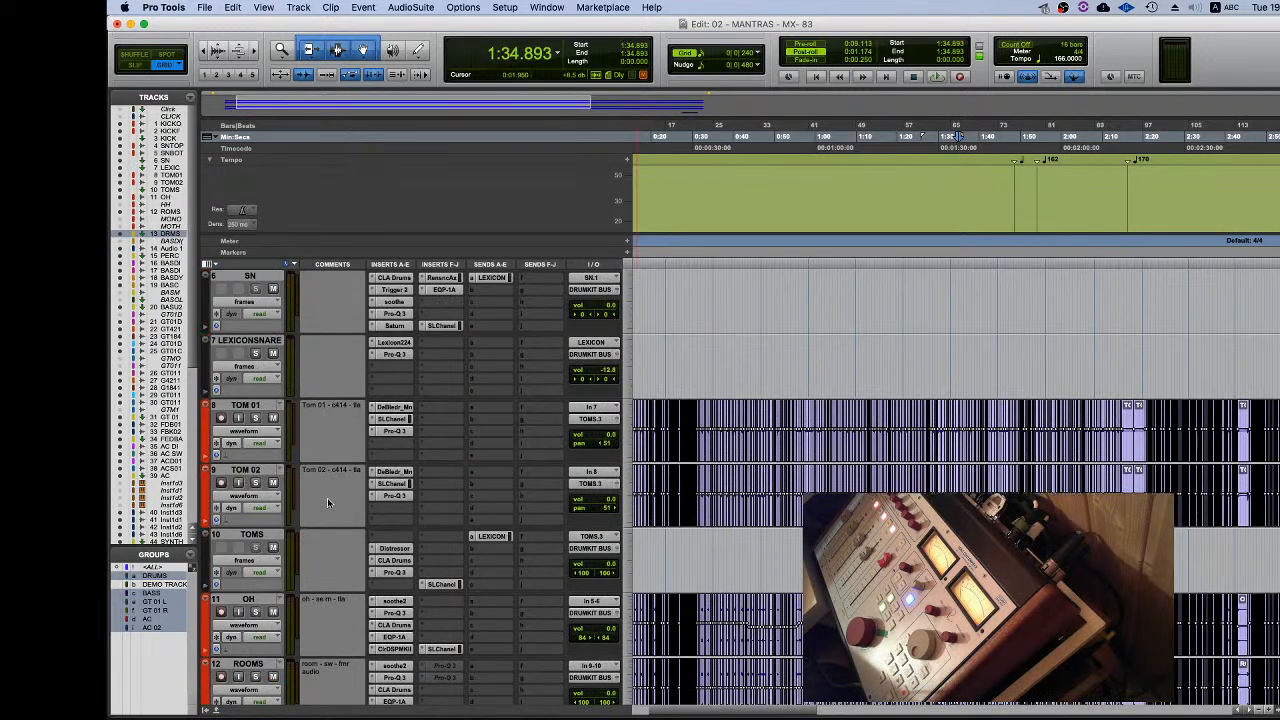
{"action": "scroll", "coordinate": [327, 497], "scroll_direction": "up", "scroll_amount": 5}
{"action": "double_click", "coordinate": [249, 405]}
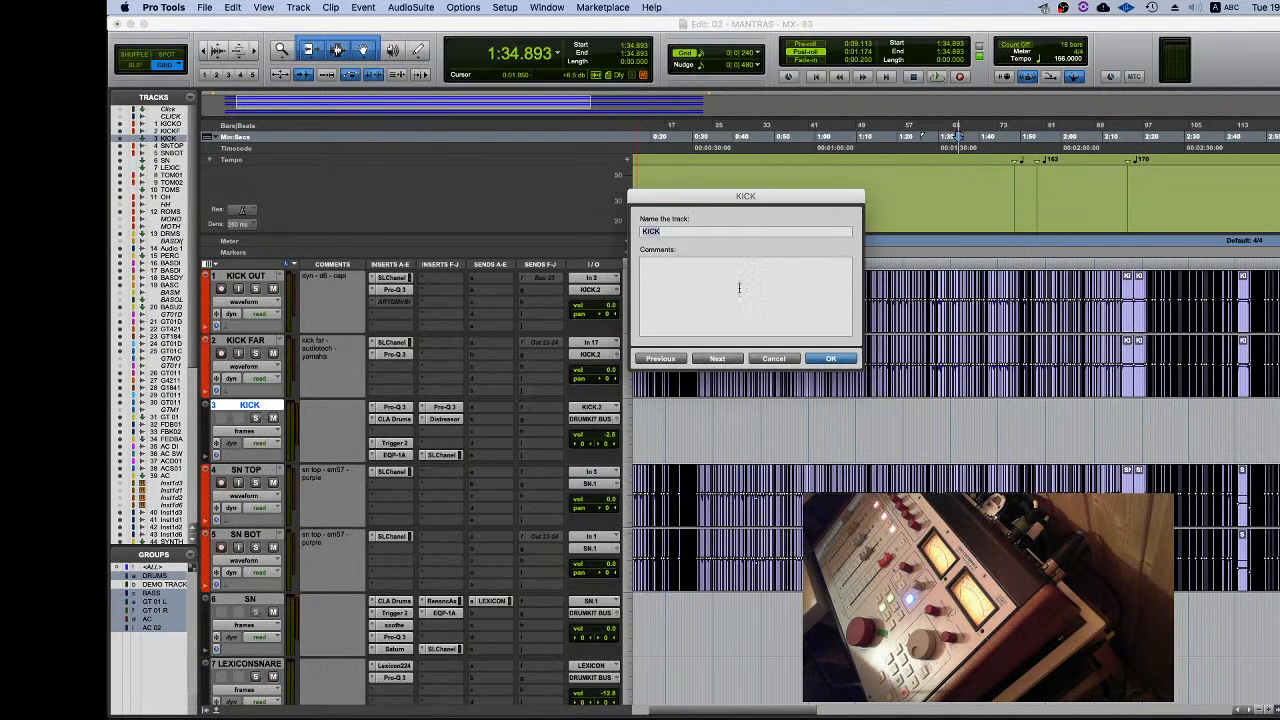
{"action": "left_click", "coordinate": [678, 233]}
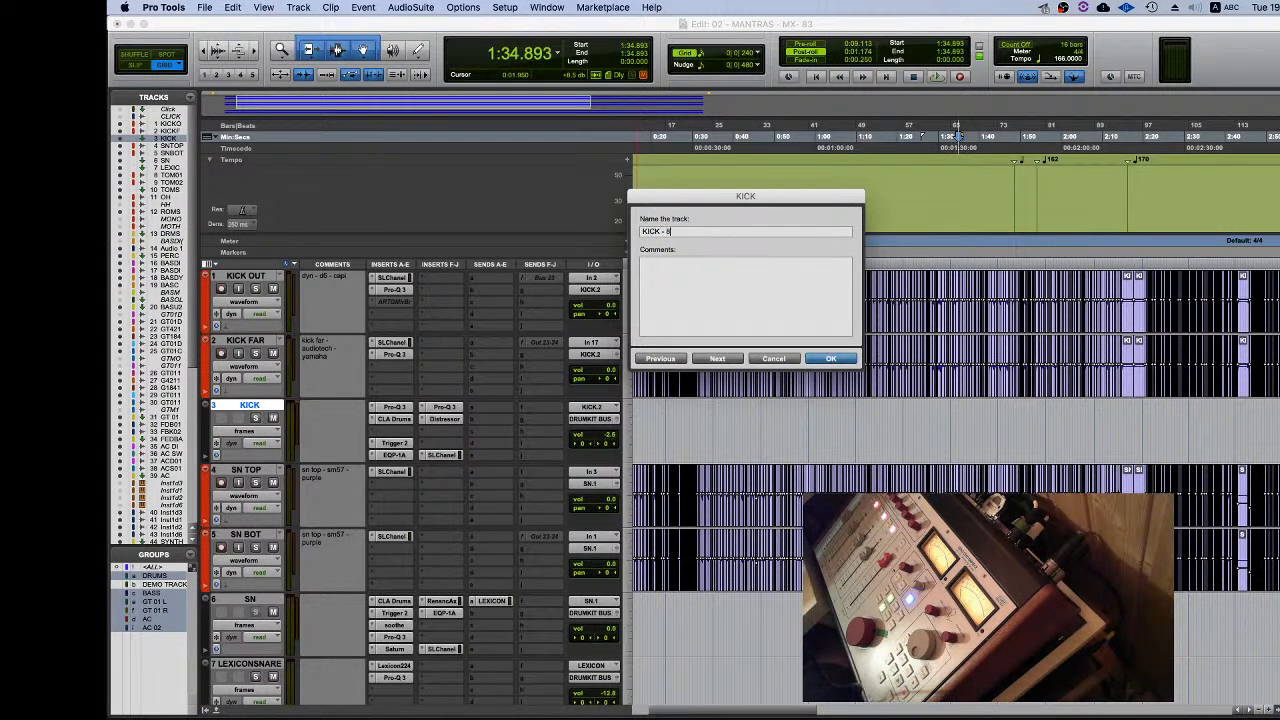
{"action": "key", "text": "super+Right"}
{"action": "key", "text": "super+Right"}
{"action": "key", "text": "super+Right"}
{"action": "key", "text": "super+Right"}
{"action": "type", "text": "- 83"}
{"action": "key", "text": "super+Right"}
{"action": "key", "text": "Right"}
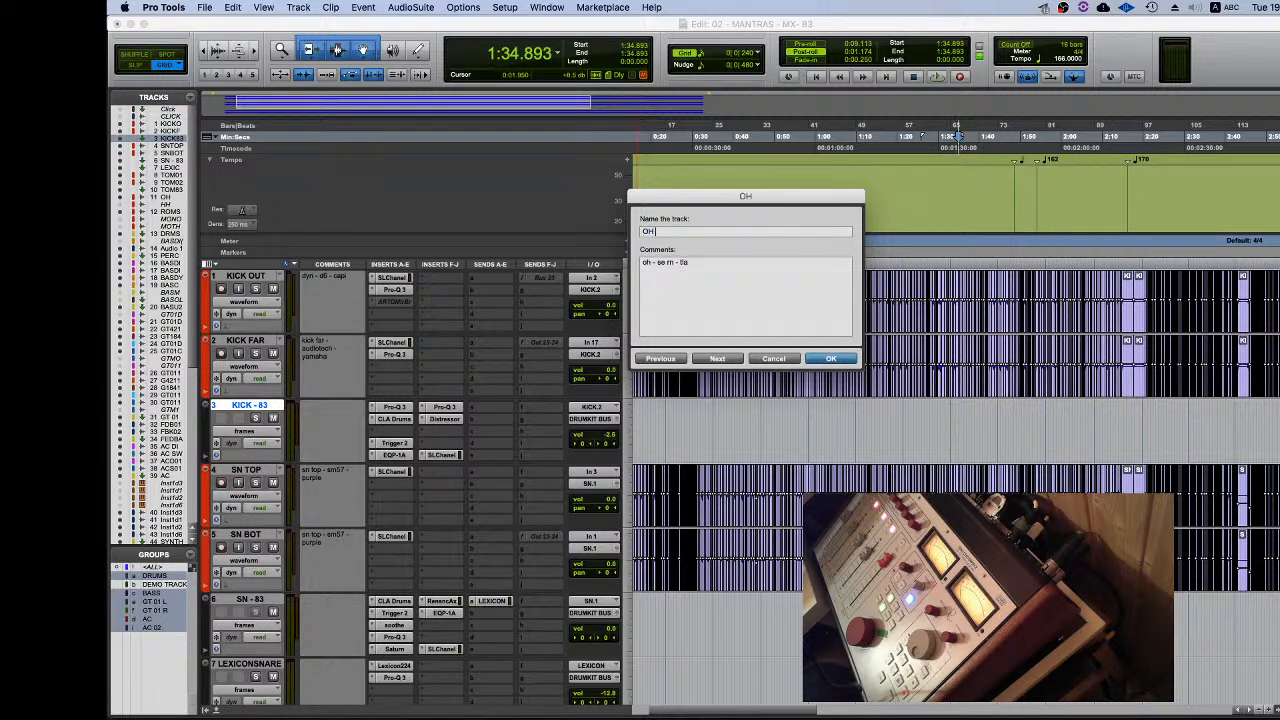
Step: Rename the OH, ROOMS and DRMS tracks as OH - 83, ROOMS - 83 and DRMS - 83
{"action": "type", "text": "- 83"}
{"action": "key", "text": "super+Right"}
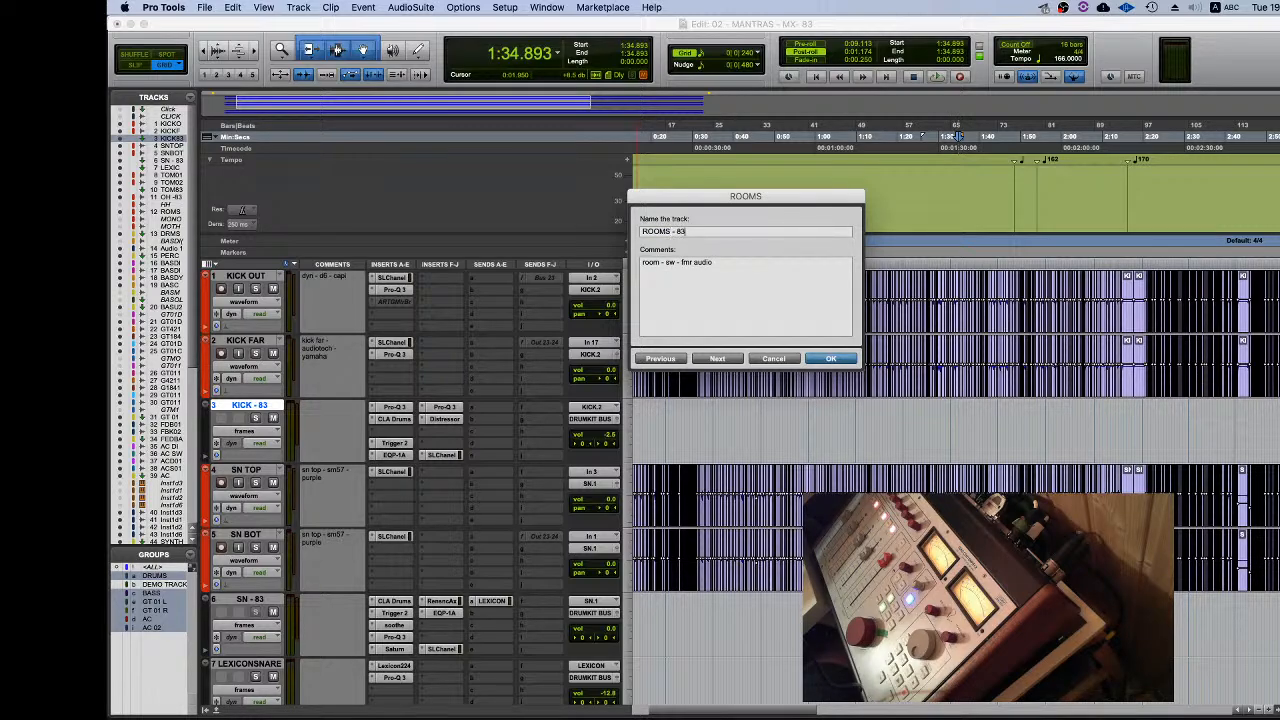
{"action": "key", "text": "super+Right"}
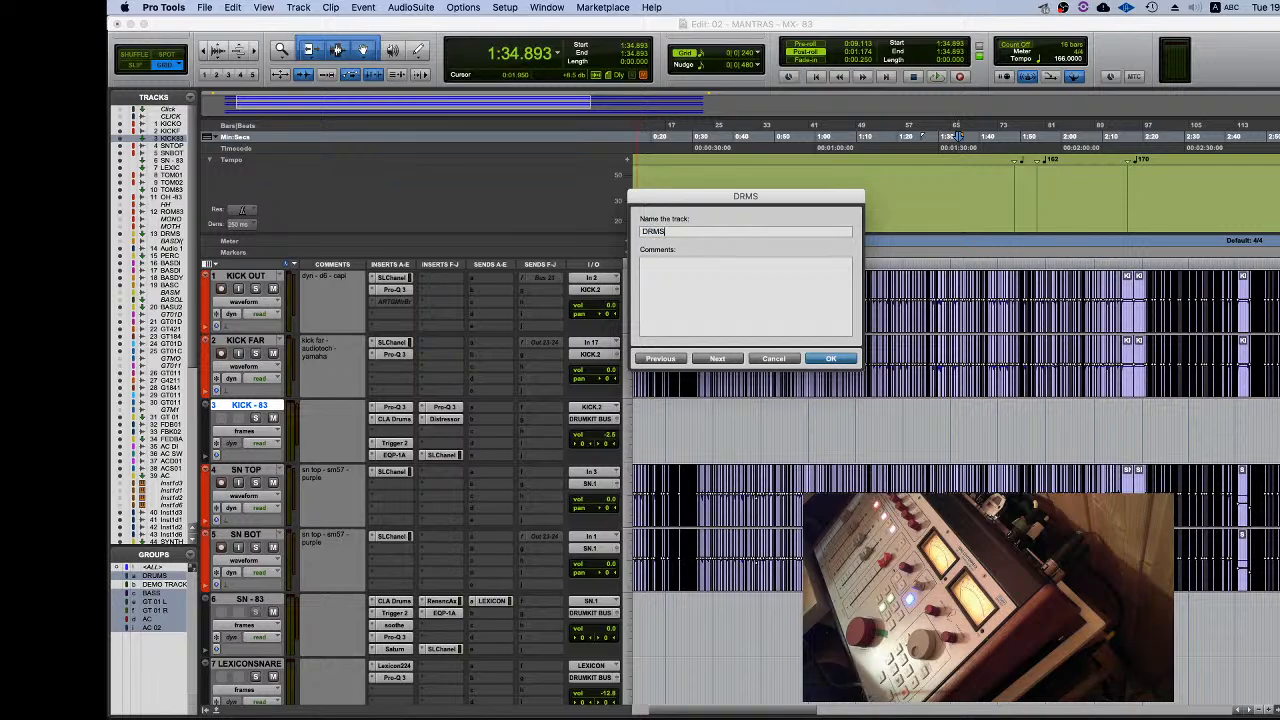
{"action": "type", "text": "- 83"}
{"action": "key", "text": "Return"}
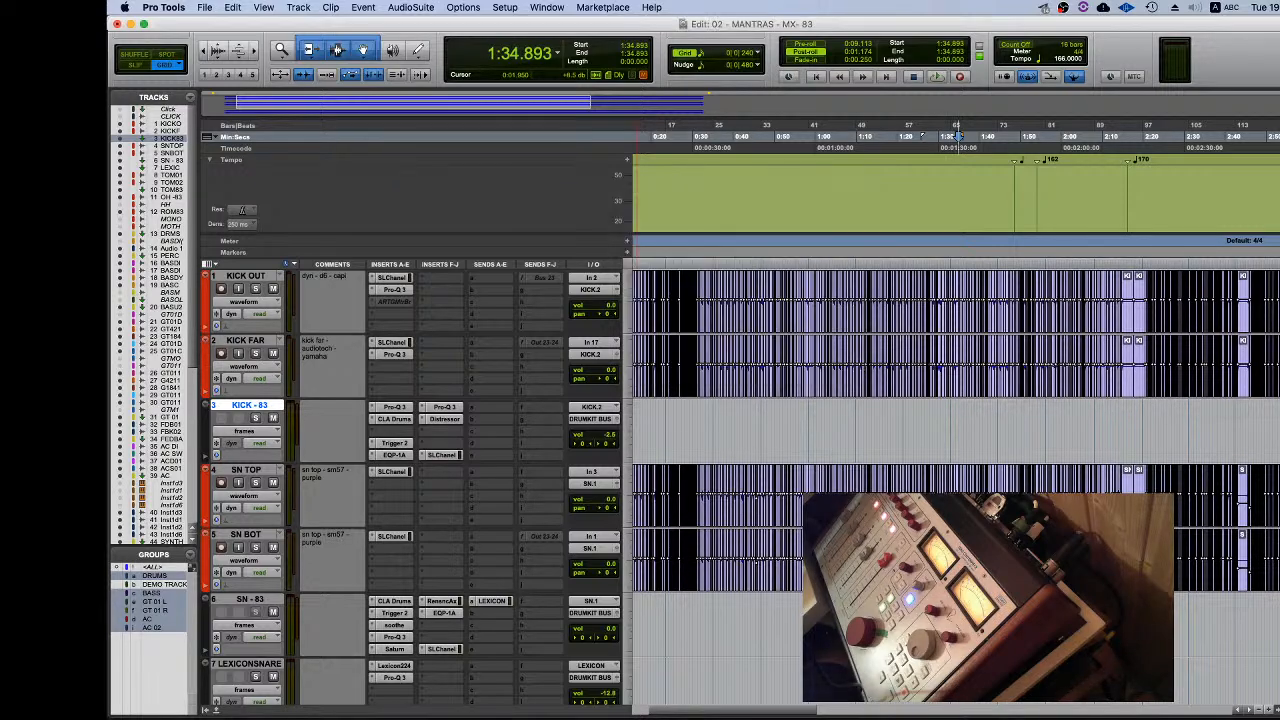
Step: Play the song briefly from about 0:22.6 while examining the tracks from the drums down to the mix bus
{"action": "scroll", "coordinate": [472, 452], "scroll_direction": "down", "scroll_amount": 7}
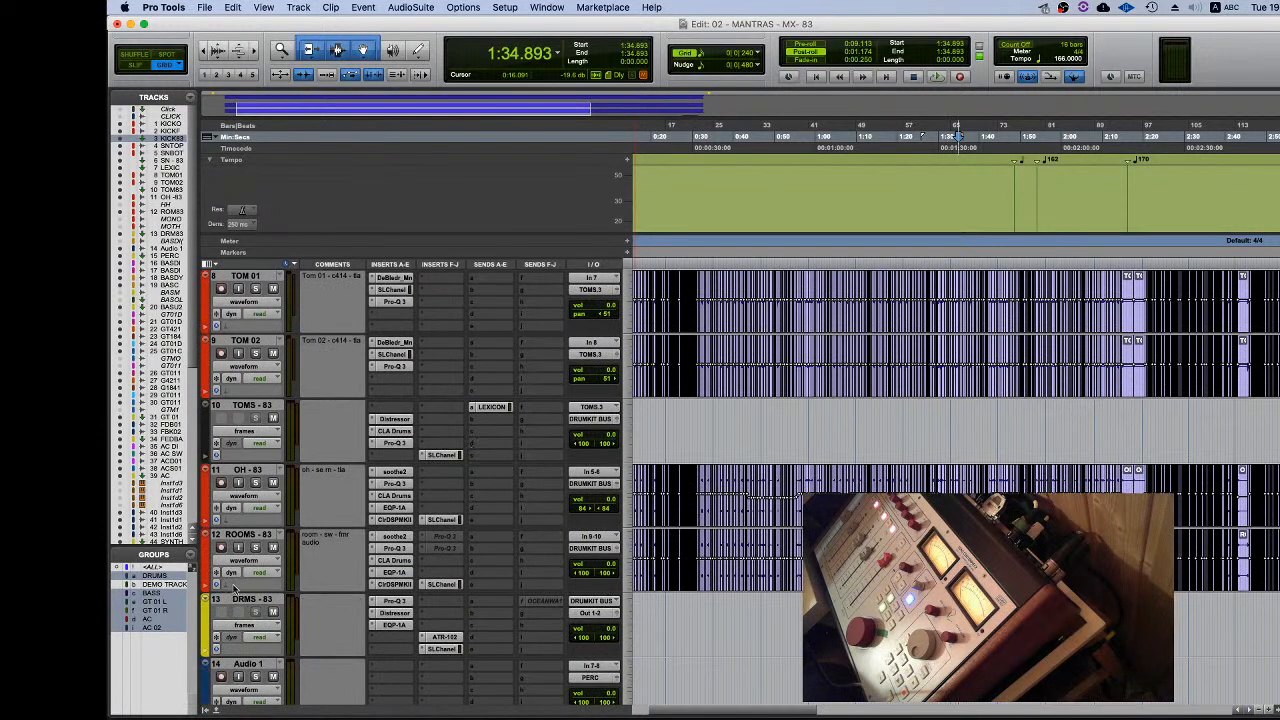
{"action": "scroll", "coordinate": [234, 589], "scroll_direction": "down", "scroll_amount": 4}
{"action": "left_click", "coordinate": [661, 267]}
{"action": "key", "text": "space"}
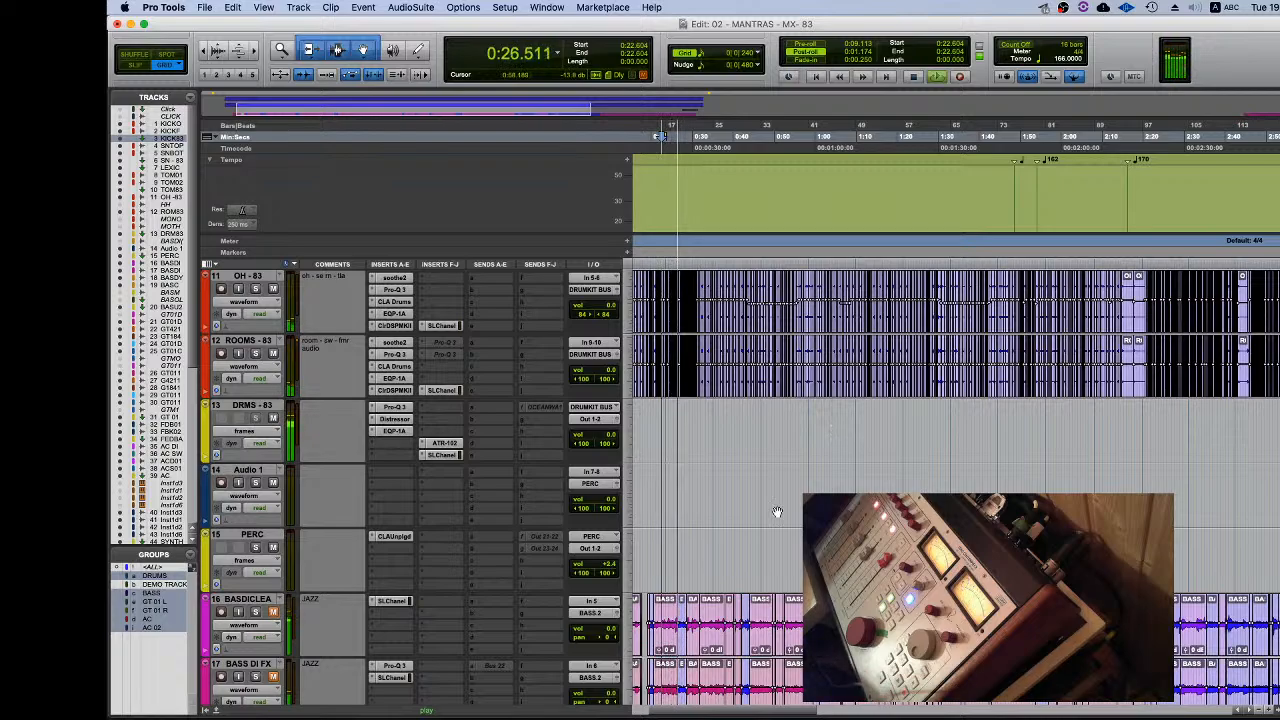
{"action": "scroll", "coordinate": [777, 512], "scroll_direction": "down", "scroll_amount": 15}
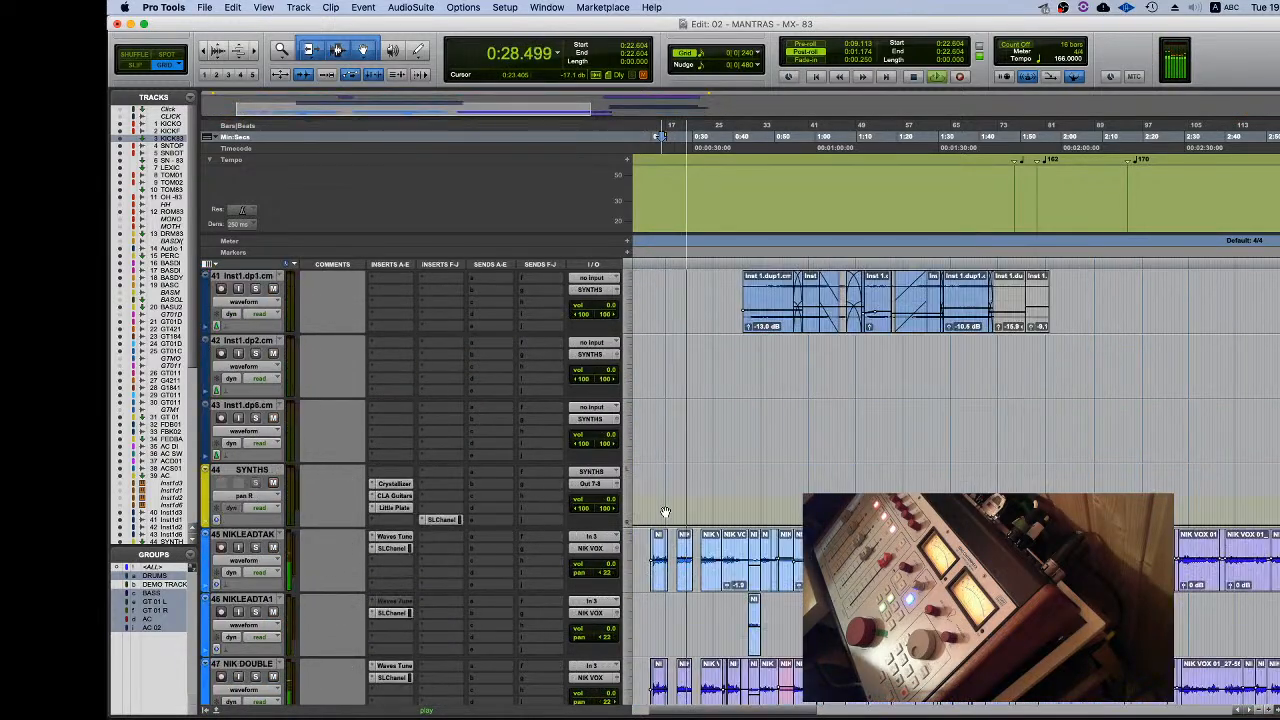
{"action": "scroll", "coordinate": [665, 512], "scroll_direction": "down", "scroll_amount": 10}
{"action": "key", "text": "space"}
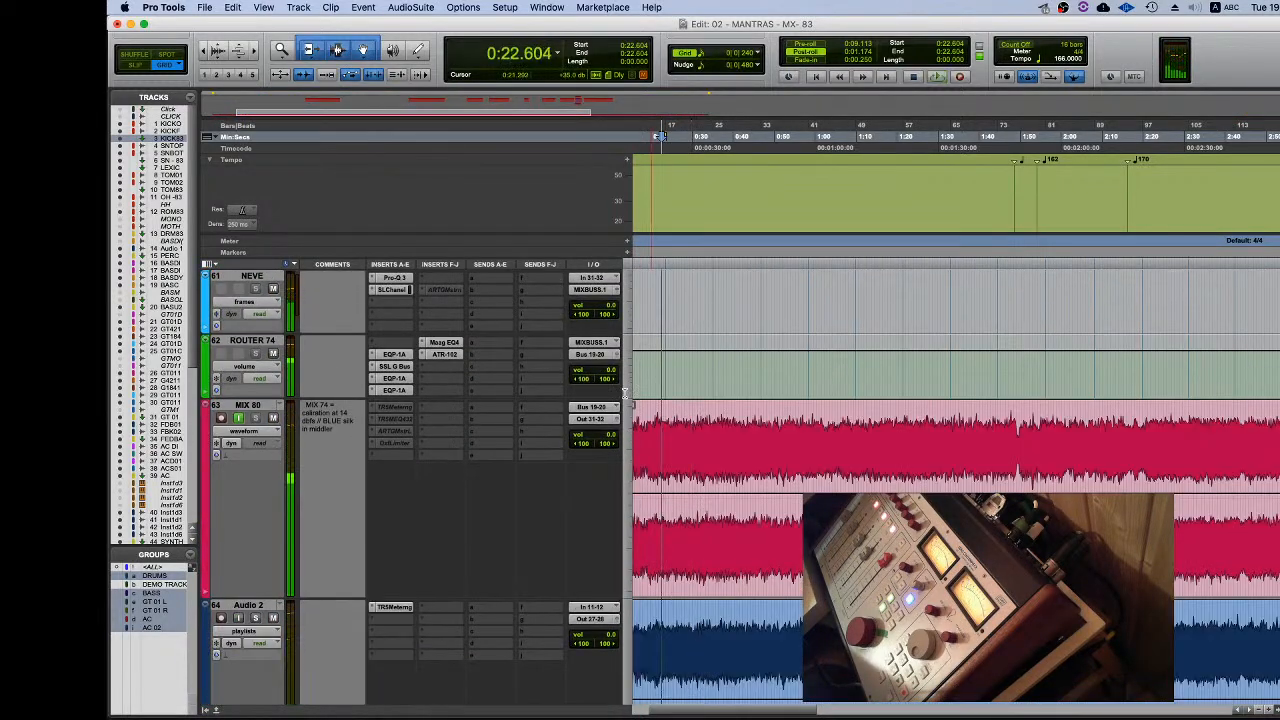
Step: Select the ROUTER 74 track and start importing session data from 01 - UP TO SOMETHING - MX - 83.ptx
{"action": "scroll", "coordinate": [625, 394], "scroll_direction": "up", "scroll_amount": 2}
{"action": "left_click", "coordinate": [247, 440]}
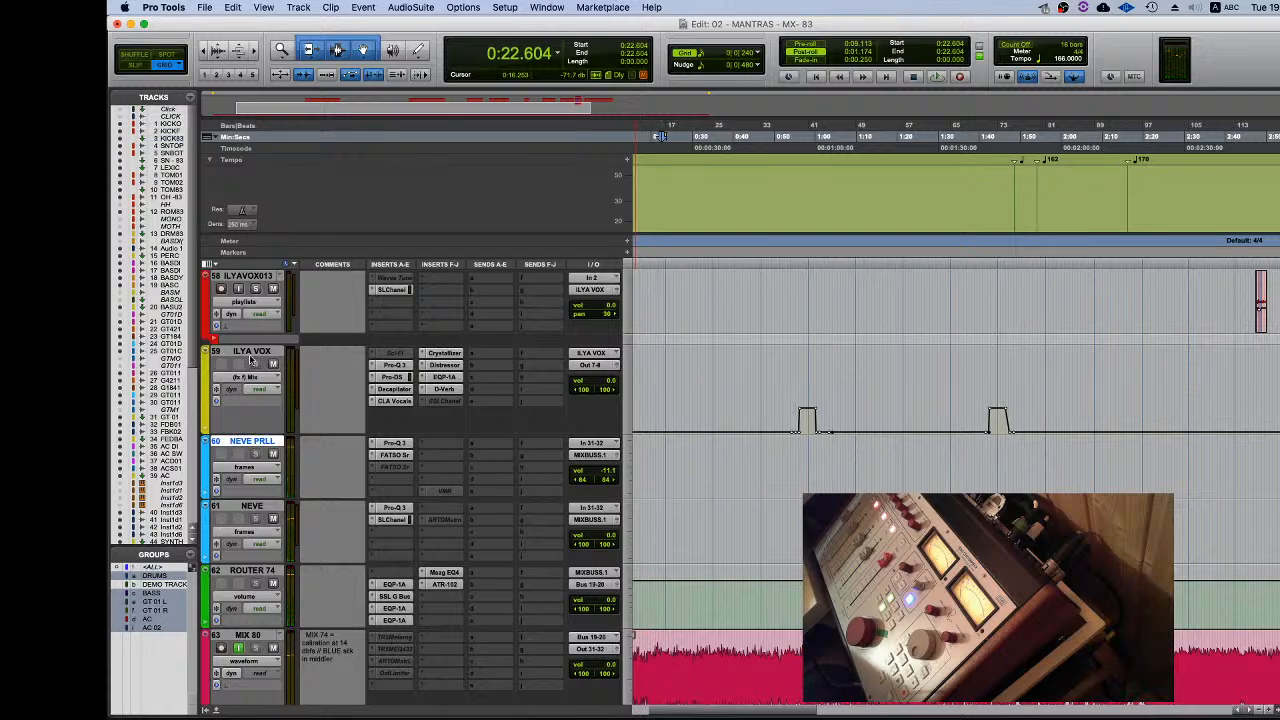
{"action": "scroll", "coordinate": [253, 575], "scroll_direction": "down", "scroll_amount": 2}
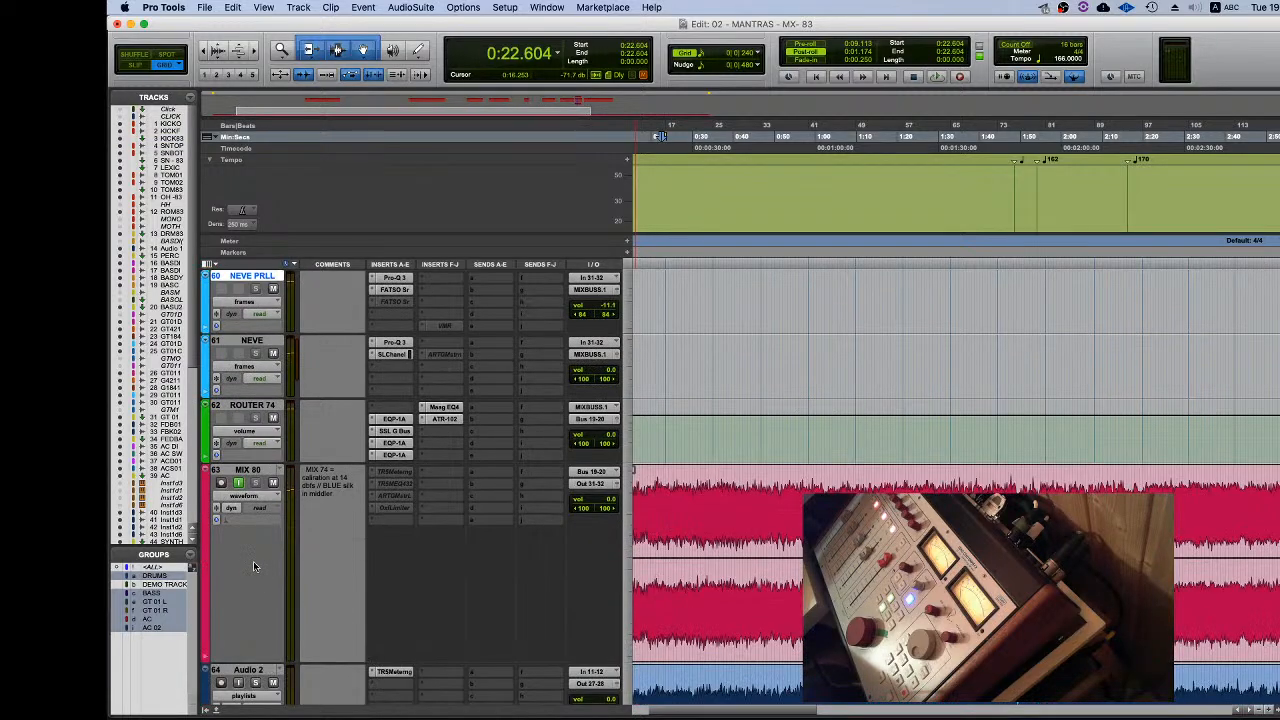
{"action": "left_click", "coordinate": [253, 404]}
{"action": "left_click", "coordinate": [204, 7]}
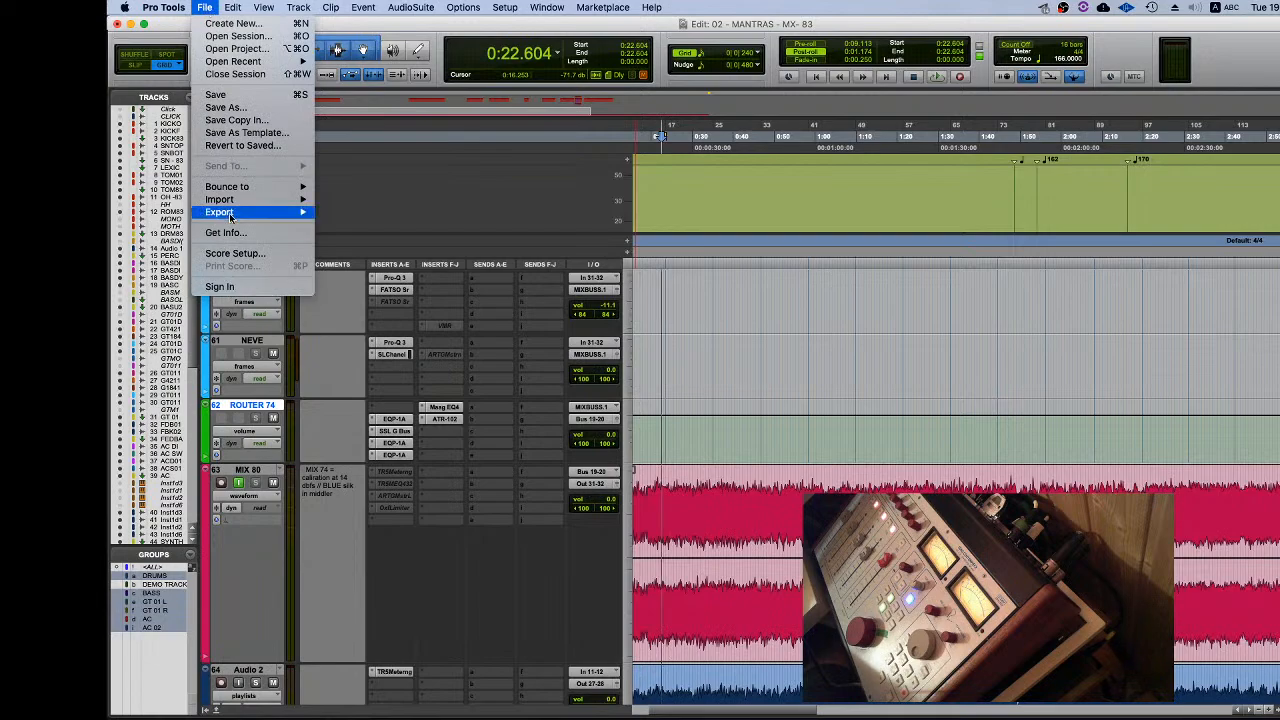
{"action": "mouse_move", "coordinate": [232, 201]}
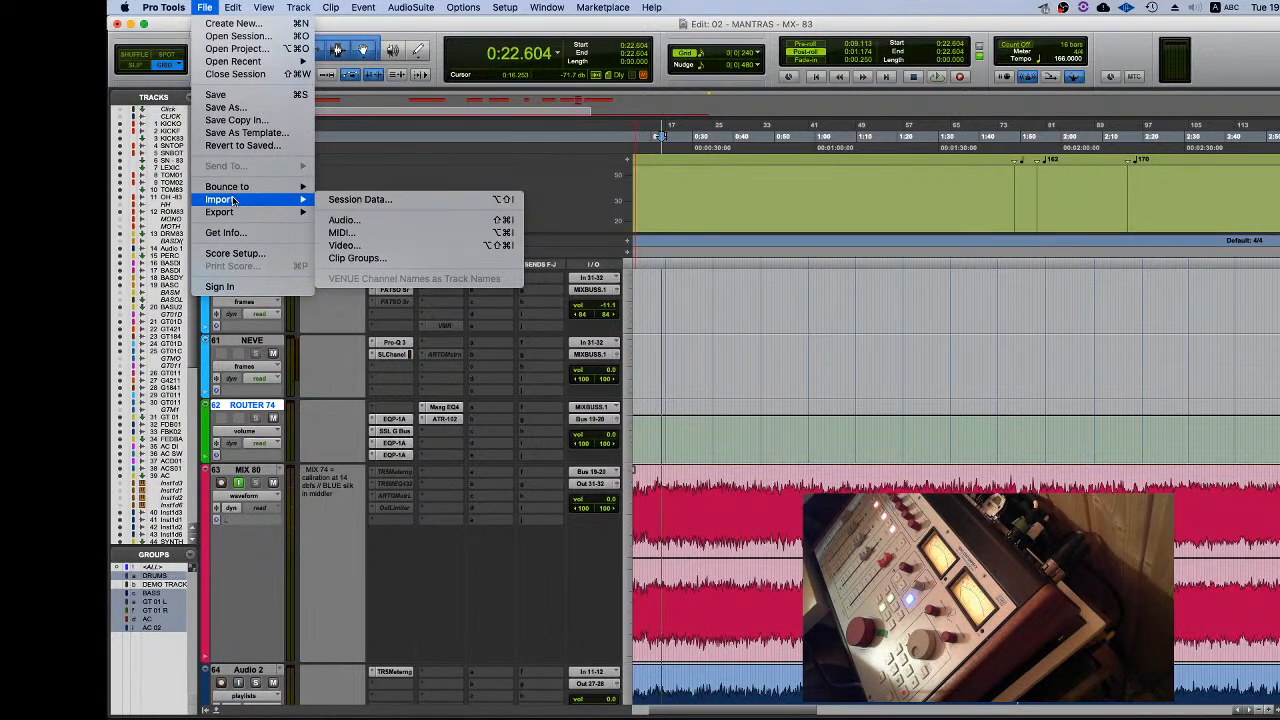
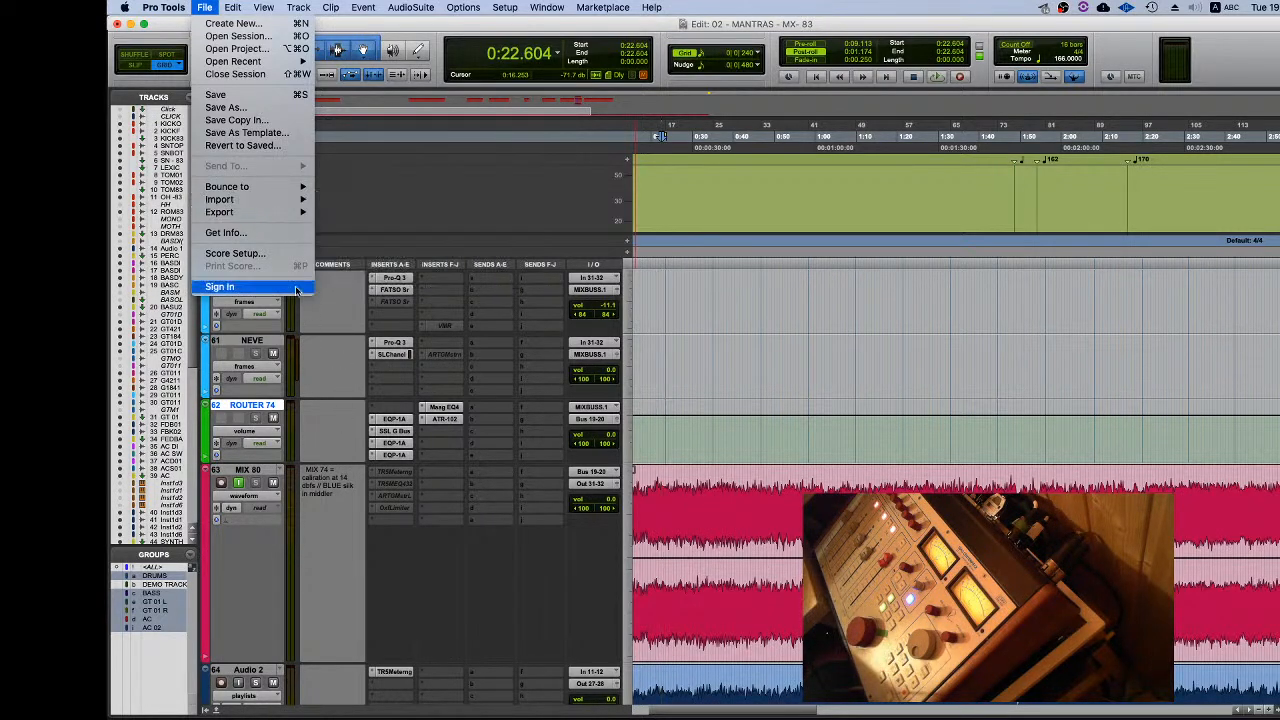
{"action": "mouse_move", "coordinate": [239, 205]}
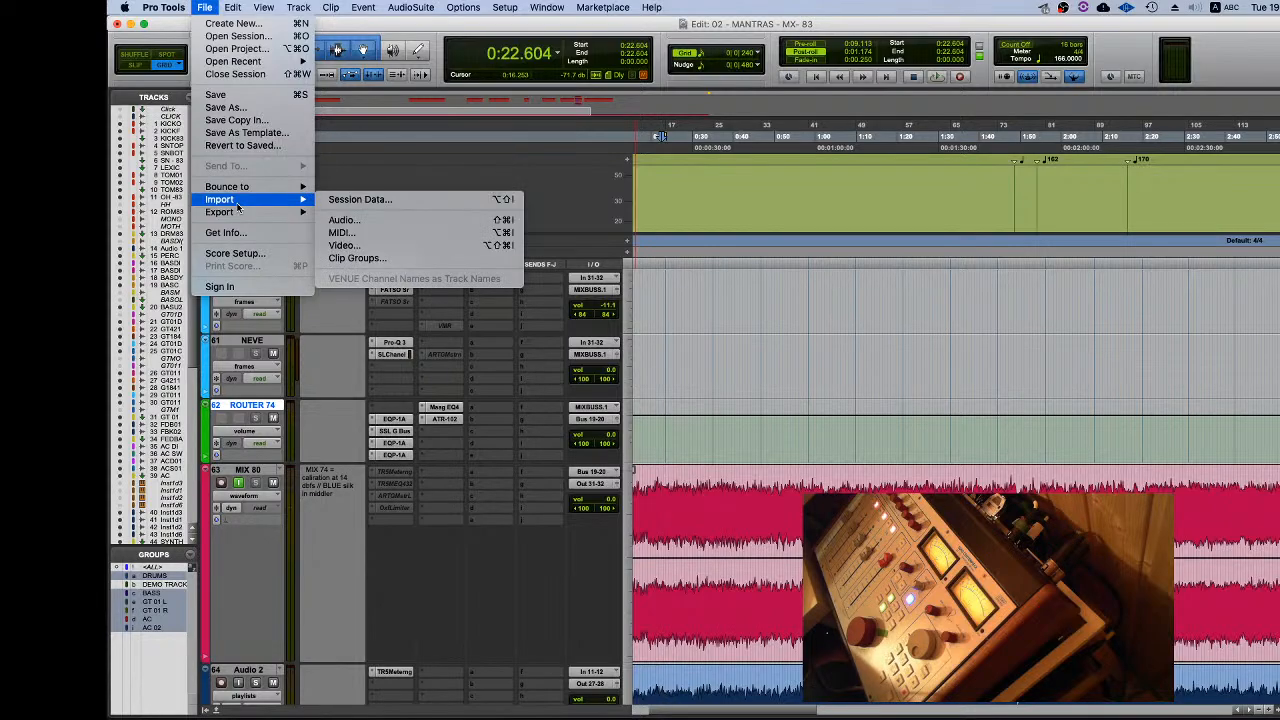
{"action": "left_click", "coordinate": [360, 199]}
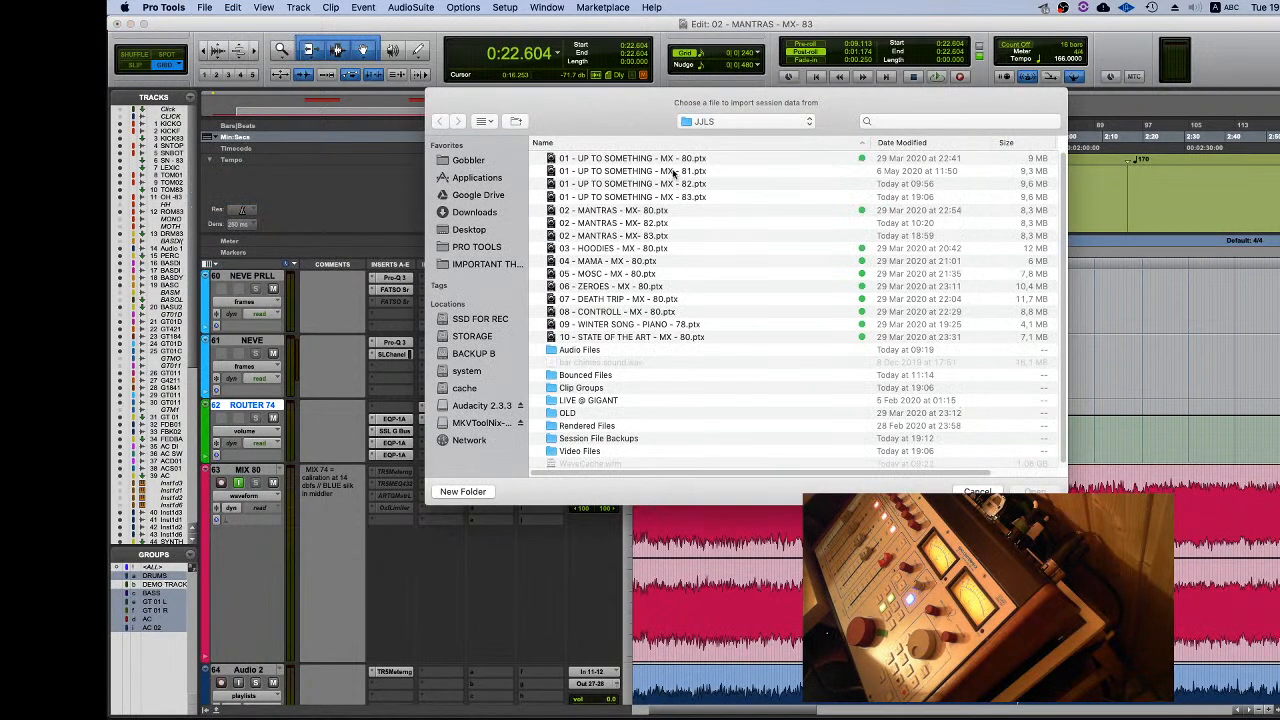
{"action": "double_click", "coordinate": [707, 198]}
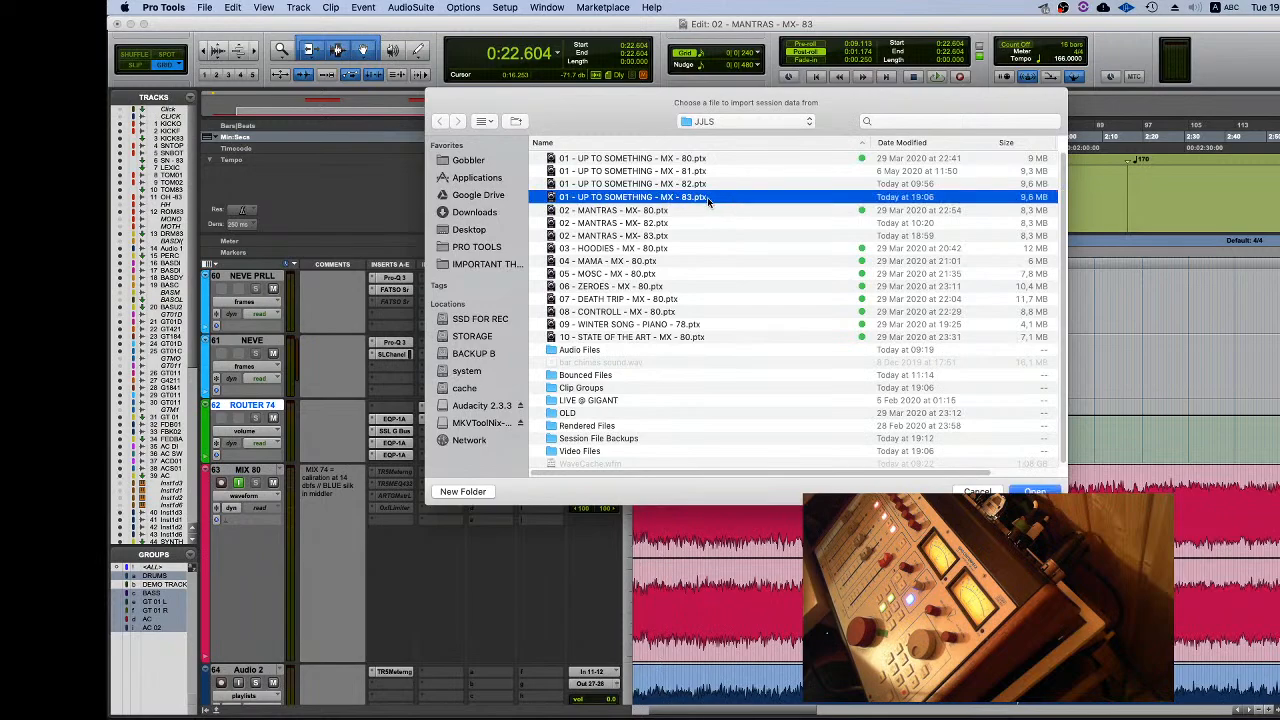
Step: Import NEVE PRLL- 83, NEVE - 83, ROUTER - 83 and MIX - 83 as new tracks, leaving out the plain ROUTER track
{"action": "scroll", "coordinate": [634, 444], "scroll_direction": "down", "scroll_amount": 10}
{"action": "scroll", "coordinate": [633, 443], "scroll_direction": "down", "scroll_amount": 10}
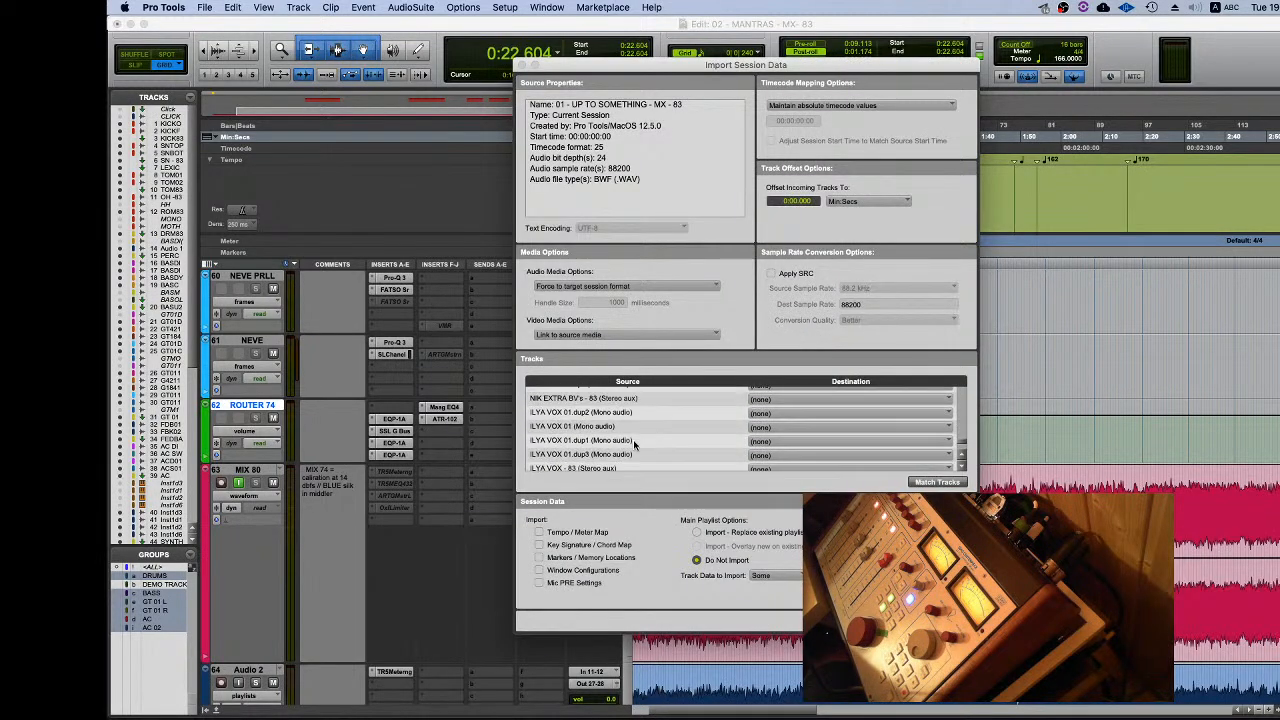
{"action": "left_click", "coordinate": [566, 452]}
{"action": "left_click", "coordinate": [569, 436], "text": "shift"}
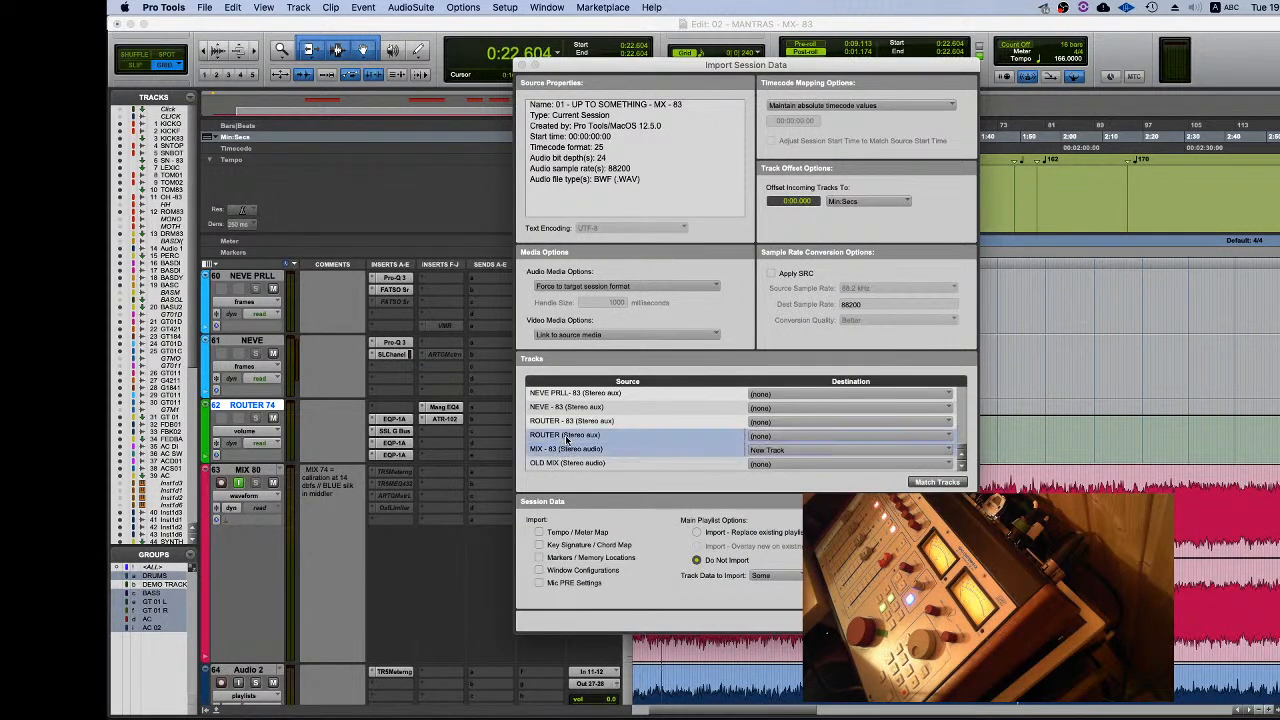
{"action": "left_click", "coordinate": [571, 422], "text": "shift"}
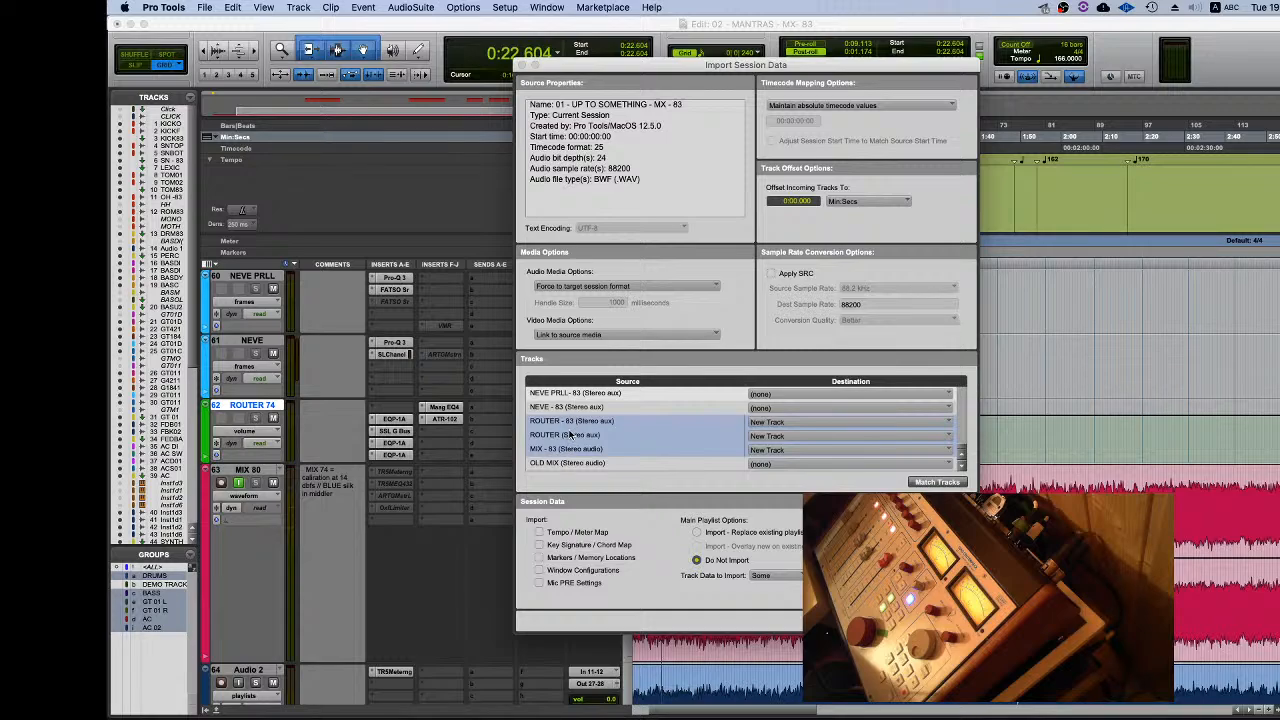
{"action": "left_click", "coordinate": [570, 438], "text": "super"}
{"action": "scroll", "coordinate": [567, 421], "scroll_direction": "up", "scroll_amount": 1}
{"action": "left_click", "coordinate": [566, 418], "text": "super"}
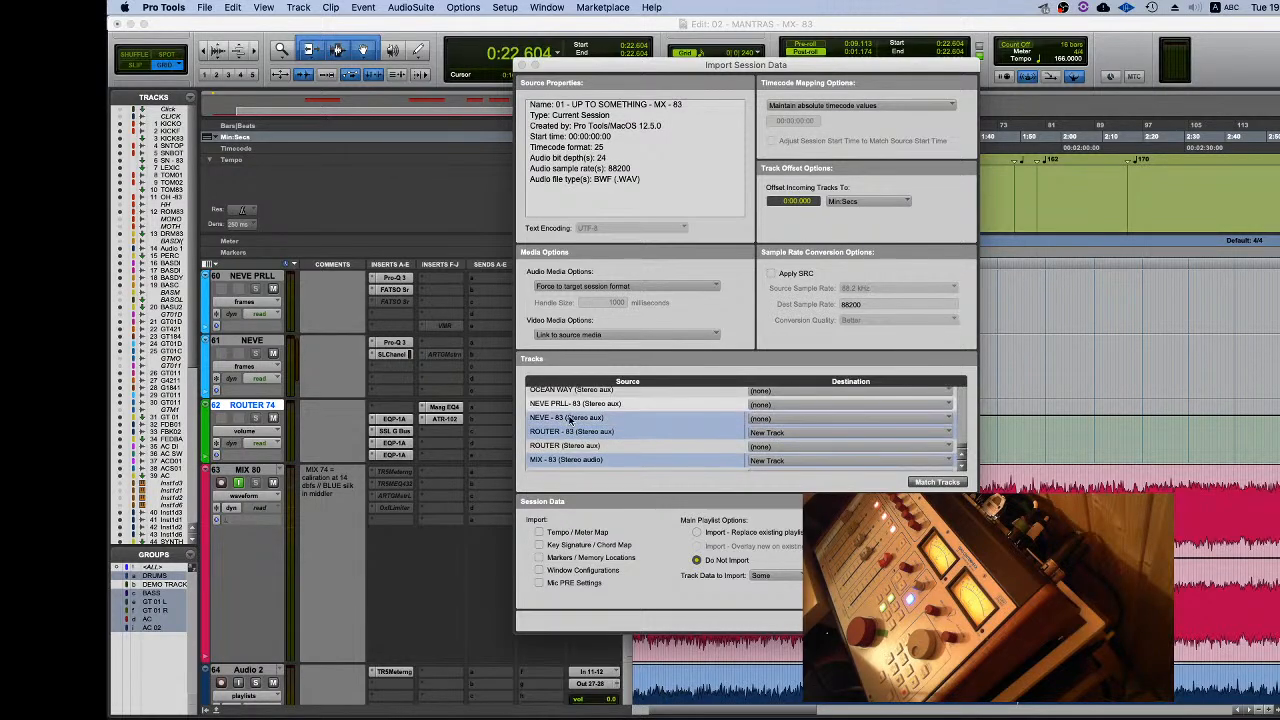
{"action": "left_click", "coordinate": [605, 404], "text": "super"}
{"action": "scroll", "coordinate": [640, 440], "scroll_direction": "down", "scroll_amount": 1}
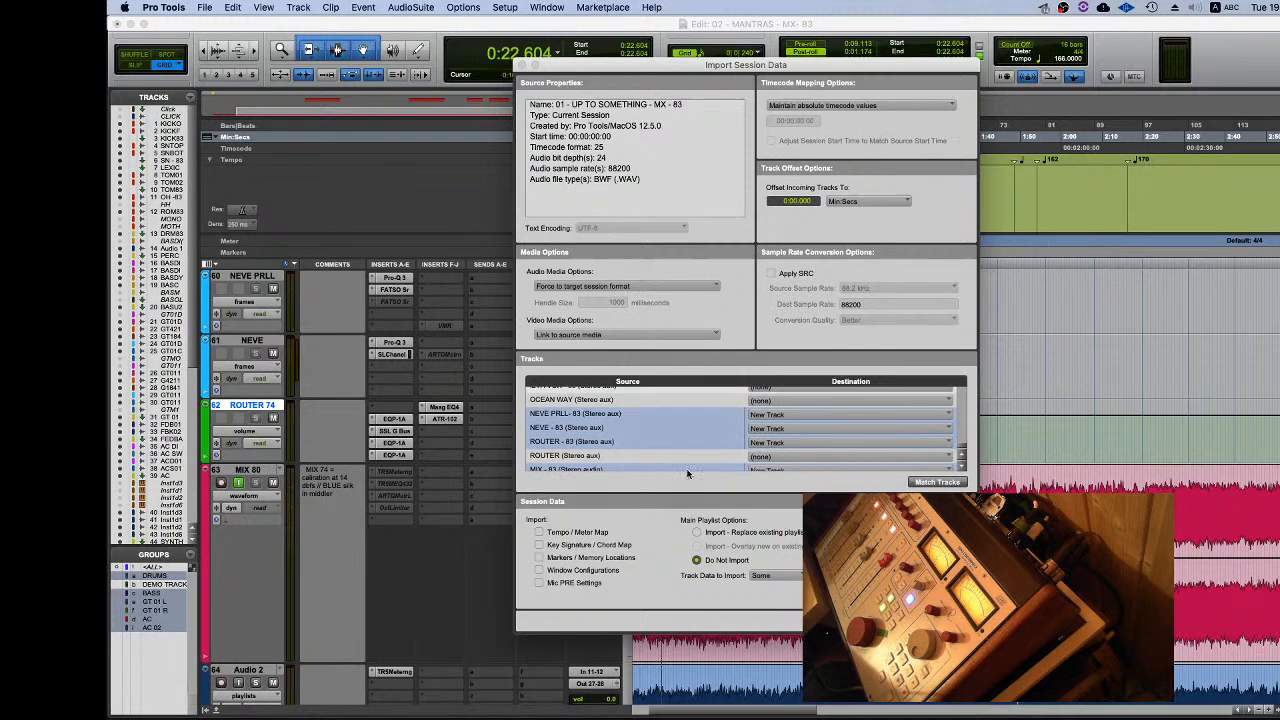
{"action": "left_click", "coordinate": [780, 576]}
{"action": "left_click", "coordinate": [798, 648]}
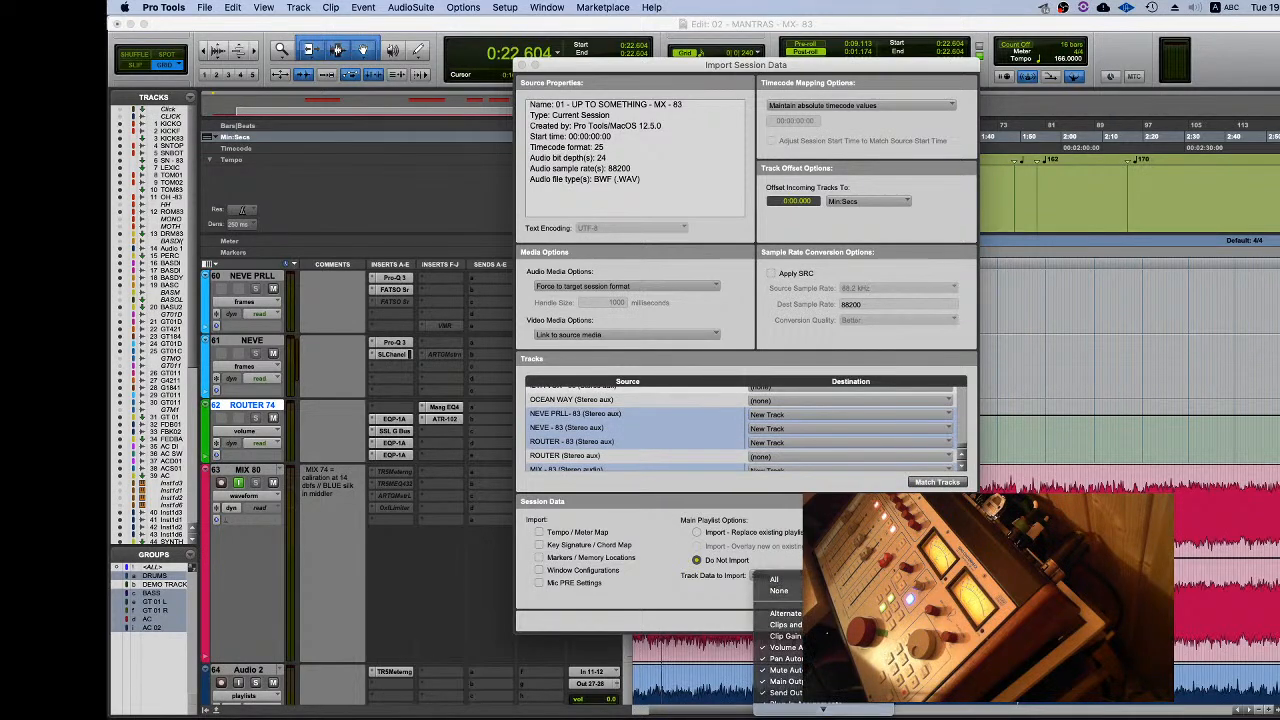
{"action": "key", "text": "Return"}
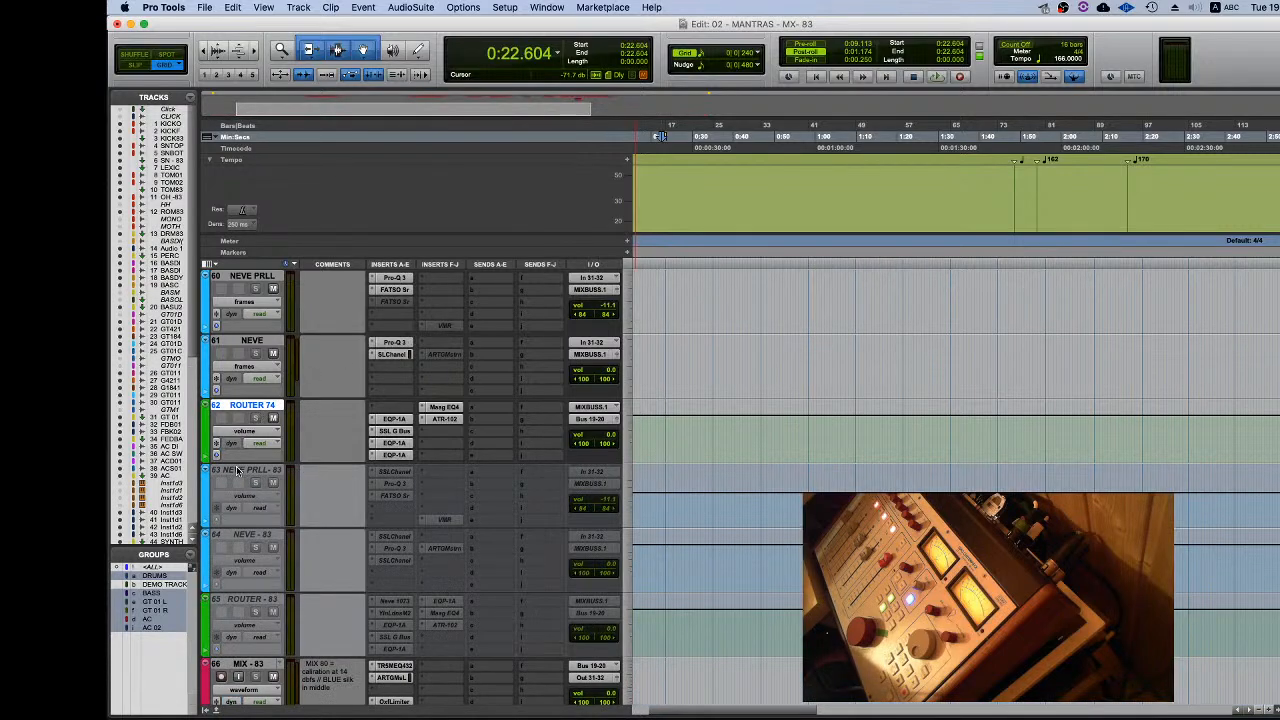
Step: Move the SSLChannel, Pro-Q 3, FATSO Sr and VMR inserts from NEVE PRLL- 83 onto NEVE PRLL and delete the NEVE PRLL- 83 track
{"action": "left_click", "coordinate": [224, 472]}
{"action": "scroll", "coordinate": [310, 485], "scroll_direction": "up", "scroll_amount": 5}
{"action": "scroll", "coordinate": [318, 486], "scroll_direction": "down", "scroll_amount": 2}
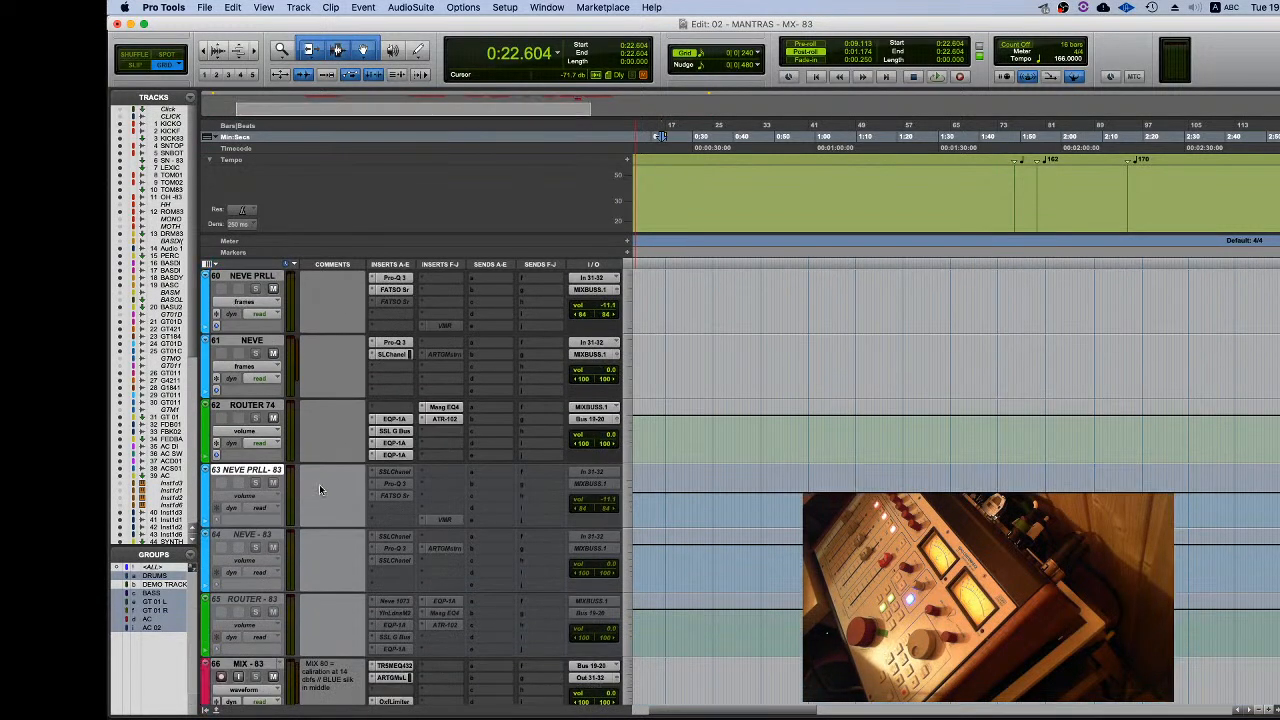
{"action": "scroll", "coordinate": [395, 479], "scroll_direction": "up", "scroll_amount": 1}
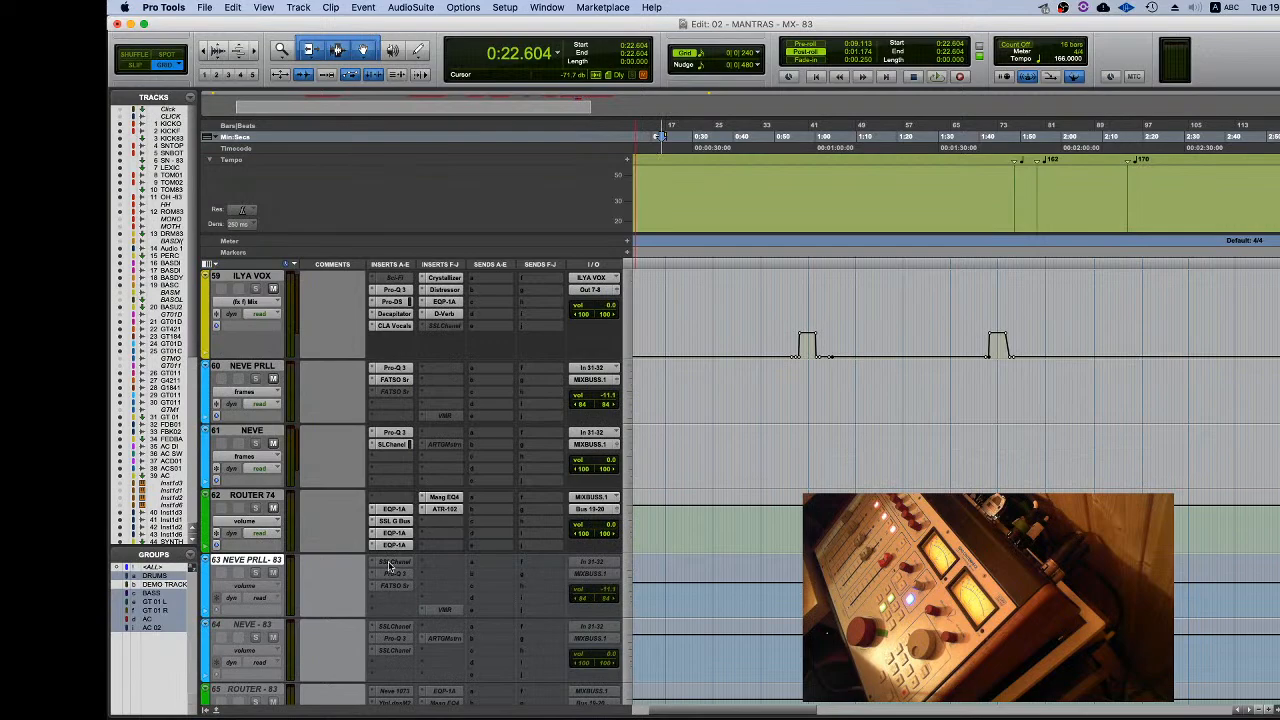
{"action": "left_click_drag", "start_coordinate": [390, 566], "coordinate": [398, 378]}
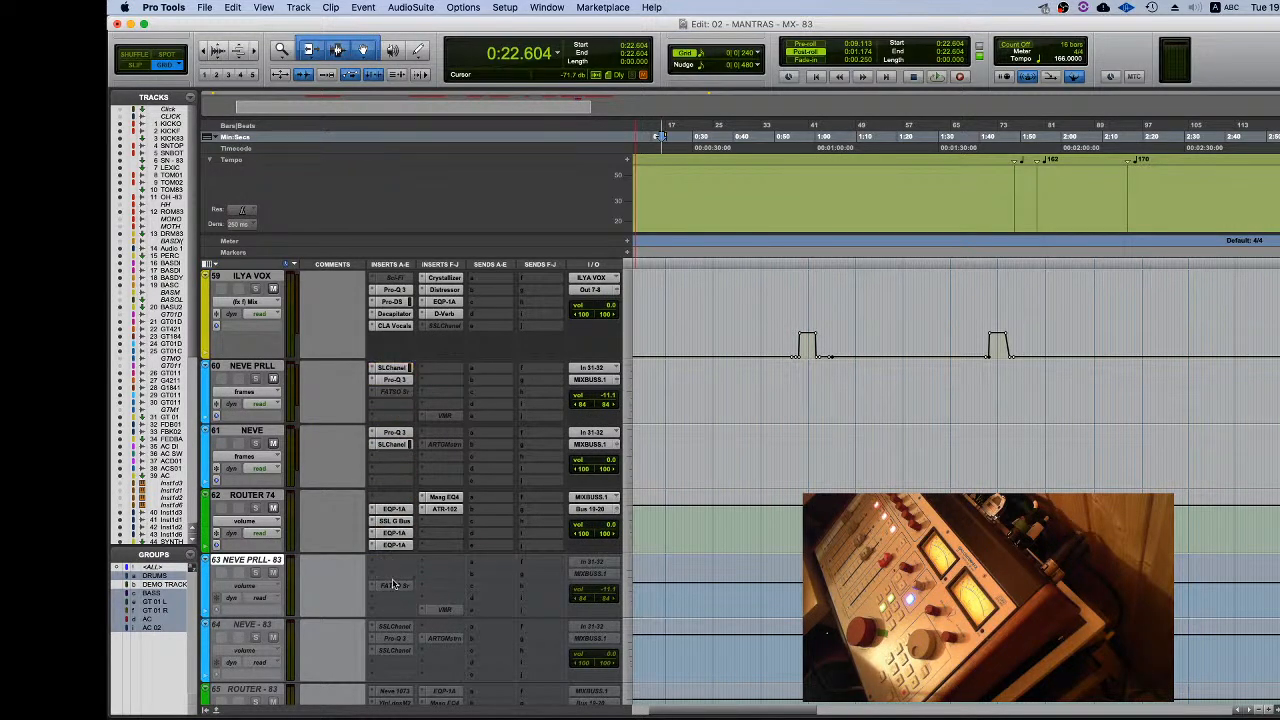
{"action": "left_click_drag", "start_coordinate": [395, 584], "coordinate": [400, 392]}
{"action": "left_click_drag", "start_coordinate": [444, 608], "coordinate": [444, 419]}
{"action": "right_click", "coordinate": [247, 560]}
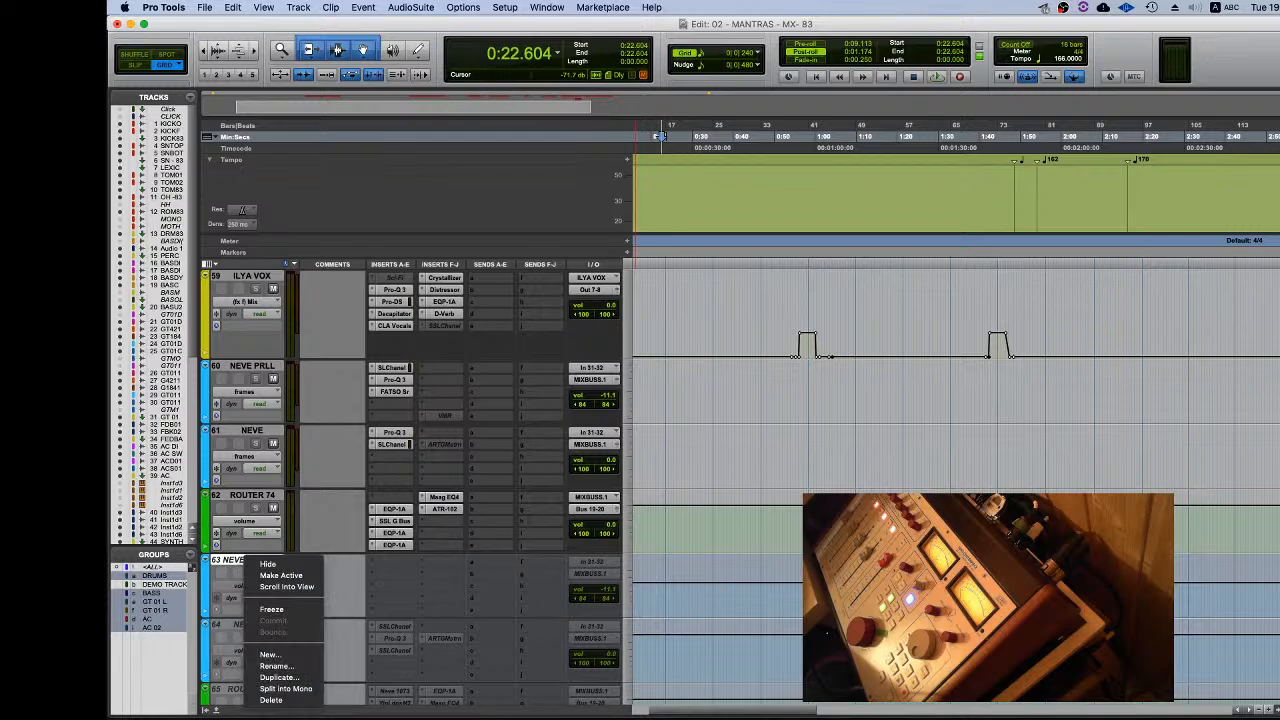
{"action": "left_click", "coordinate": [271, 700]}
Step: Move both SSLChannel inserts, Pro-Q 3 and the mastering insert from NEVE - 83 onto NEVE and delete the NEVE - 83 track
{"action": "left_click", "coordinate": [270, 561]}
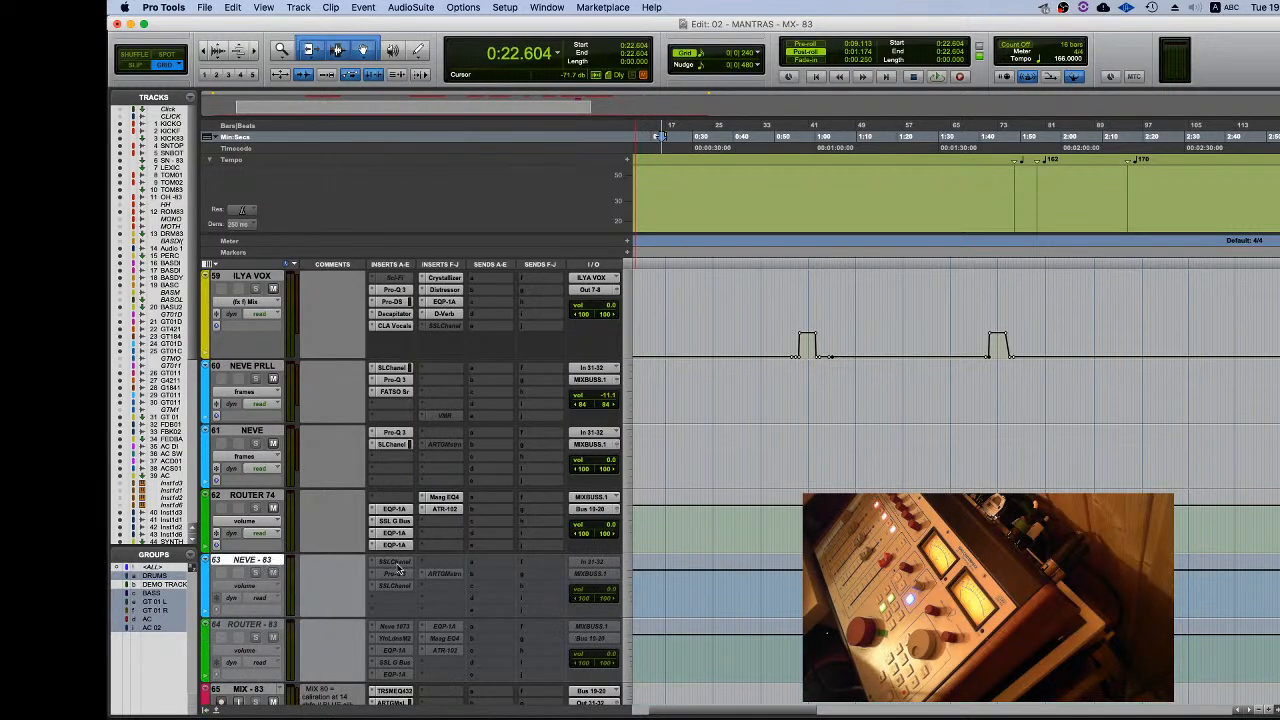
{"action": "left_click_drag", "start_coordinate": [393, 566], "coordinate": [401, 446]}
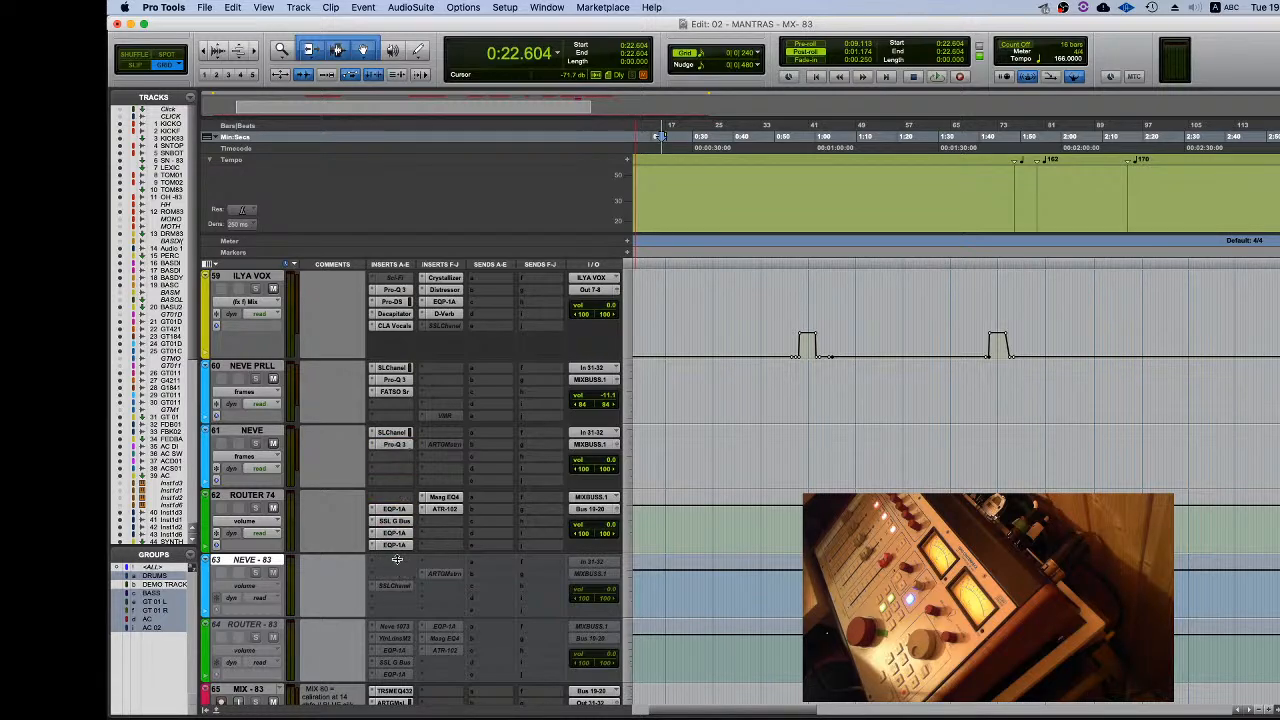
{"action": "left_click_drag", "start_coordinate": [396, 585], "coordinate": [403, 457]}
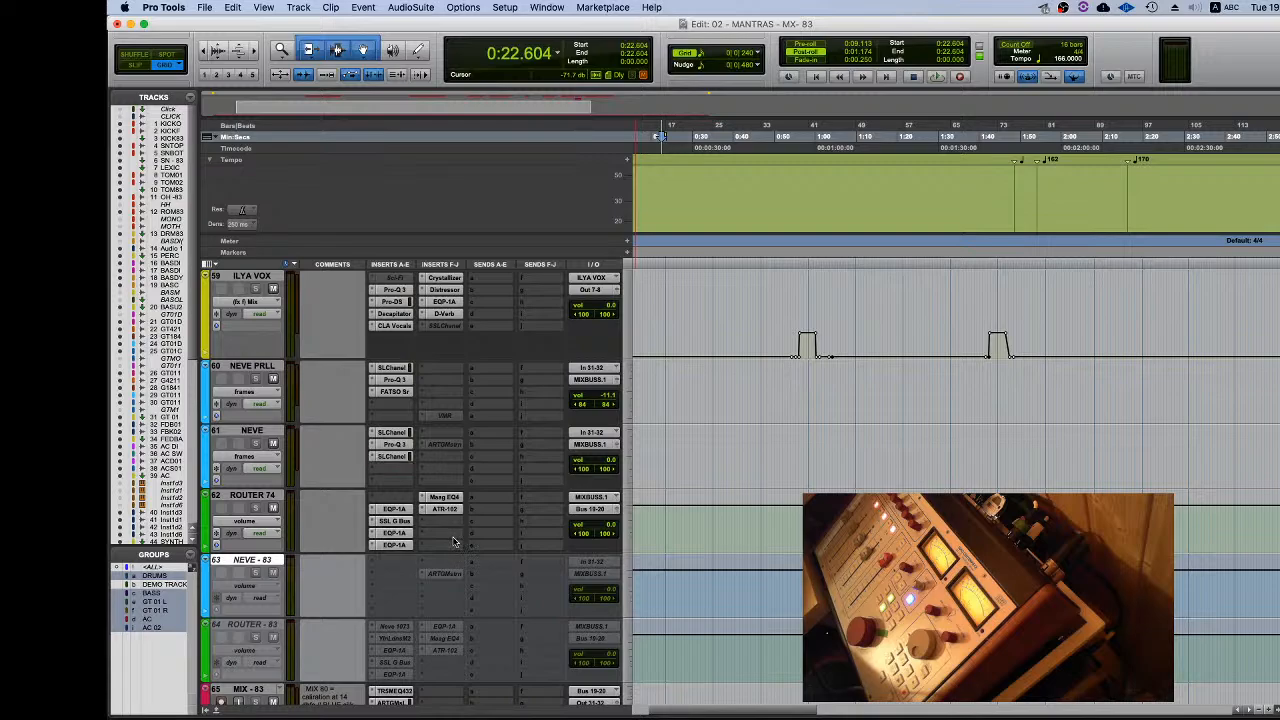
{"action": "left_click_drag", "start_coordinate": [447, 574], "coordinate": [448, 443]}
{"action": "right_click", "coordinate": [245, 561]}
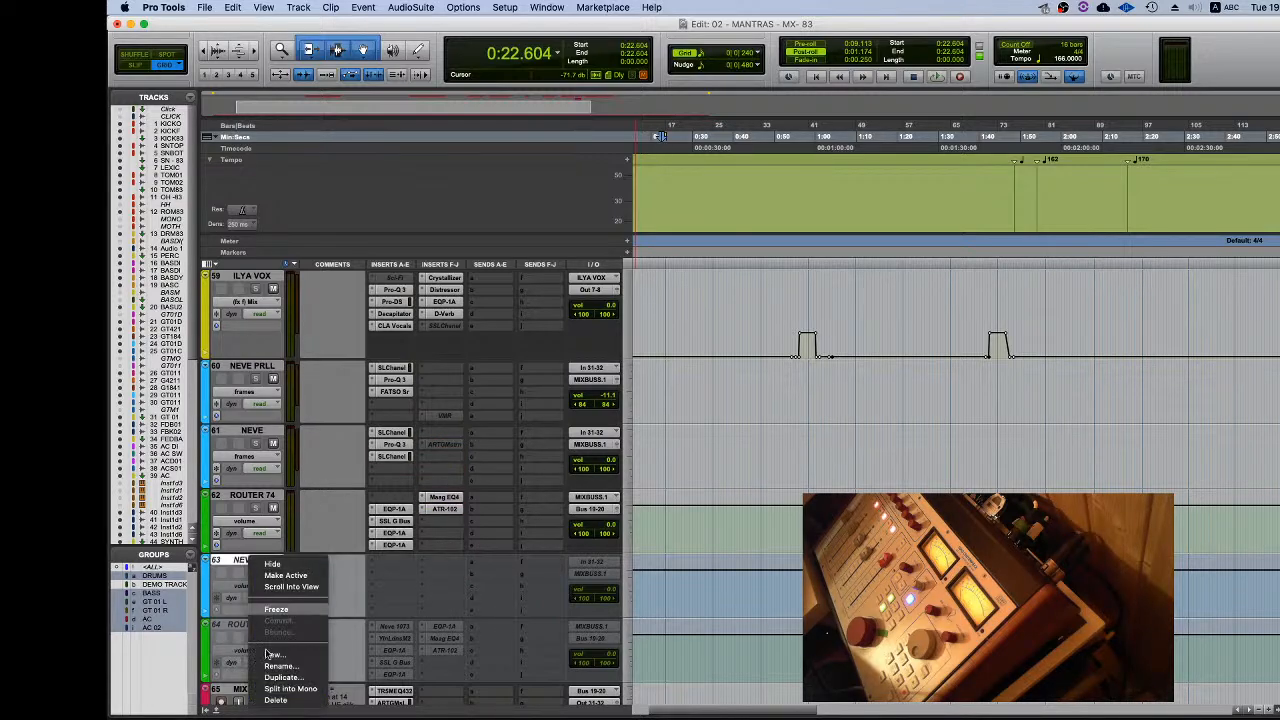
{"action": "left_click", "coordinate": [275, 700]}
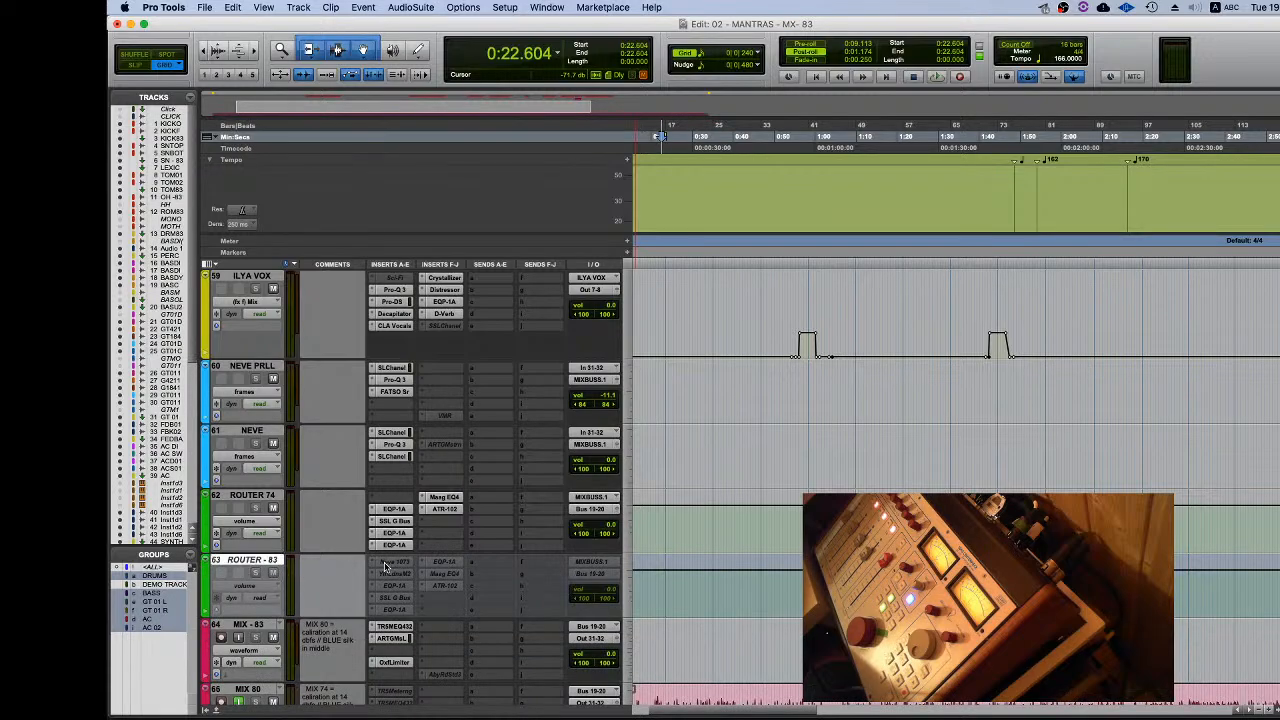
Step: Move all inserts from ROUTER - 83, Neve 1073 through ATR-102, onto the matching slots of ROUTER 74
{"action": "left_click_drag", "start_coordinate": [386, 562], "coordinate": [393, 500]}
{"action": "left_click", "coordinate": [252, 522]}
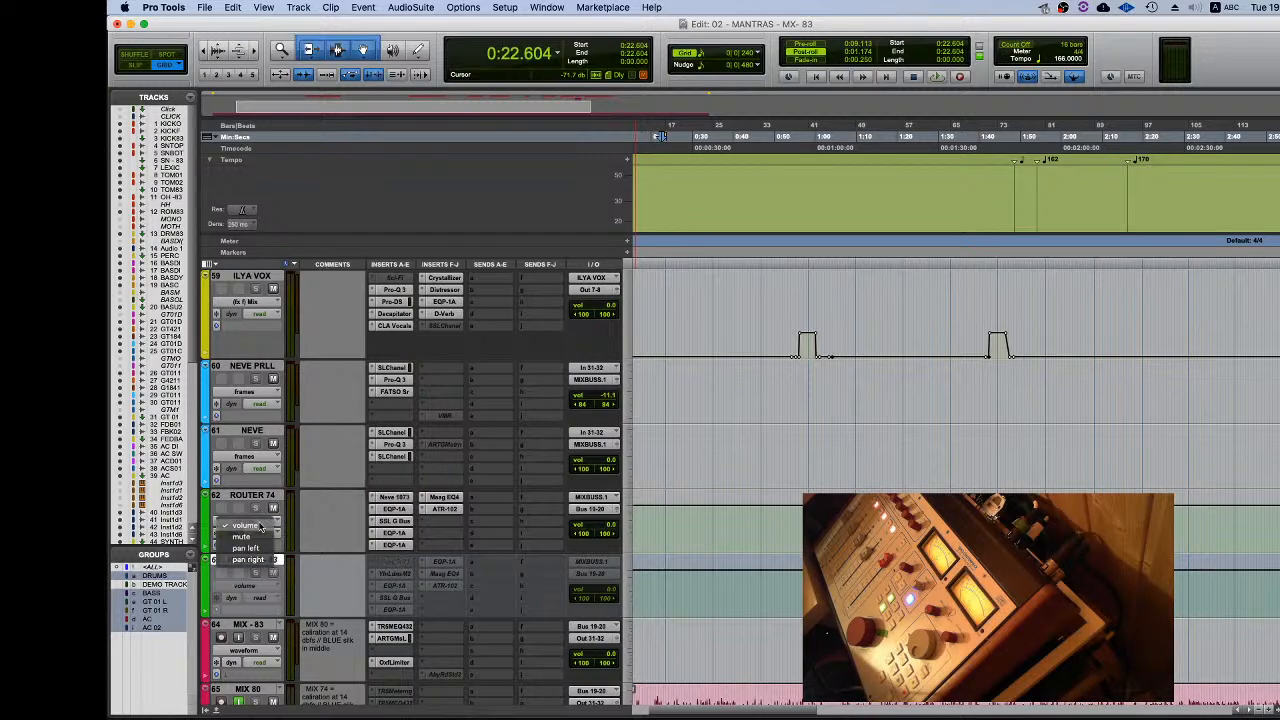
{"action": "left_click", "coordinate": [326, 507]}
{"action": "left_click_drag", "start_coordinate": [398, 574], "coordinate": [401, 521]}
{"action": "left_click_drag", "start_coordinate": [391, 587], "coordinate": [396, 521]}
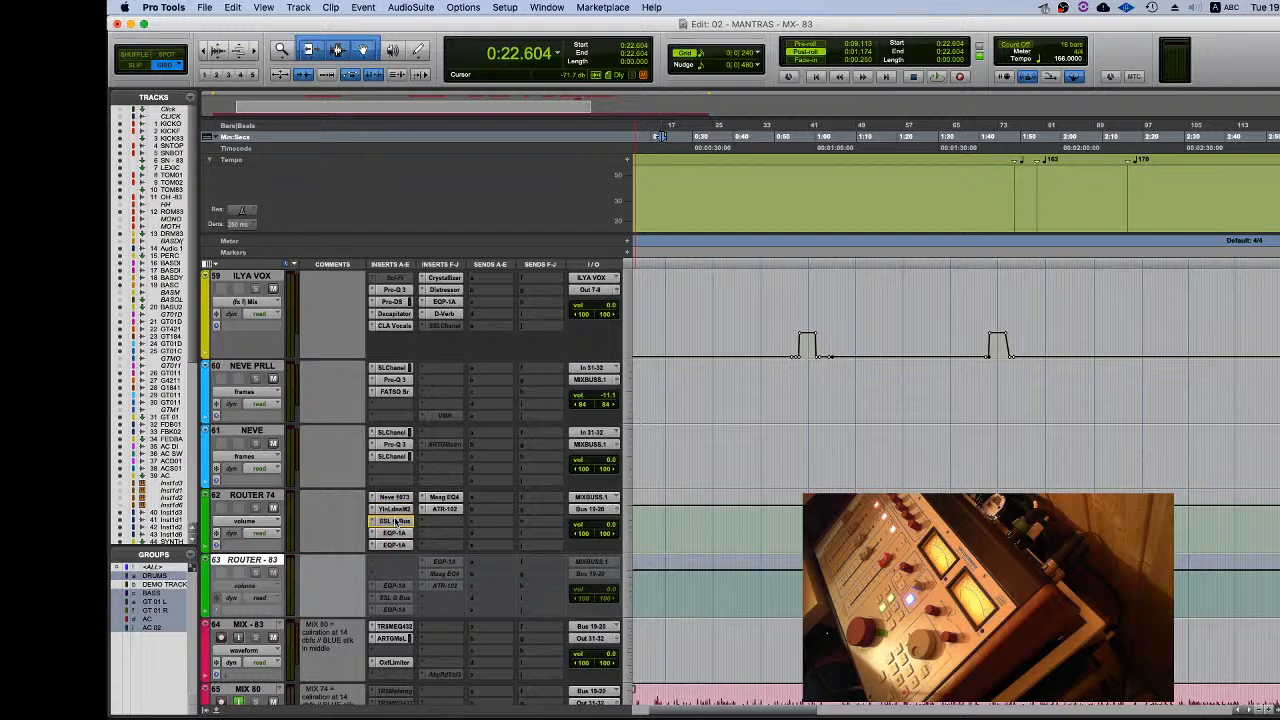
{"action": "left_click_drag", "start_coordinate": [395, 597], "coordinate": [399, 537]}
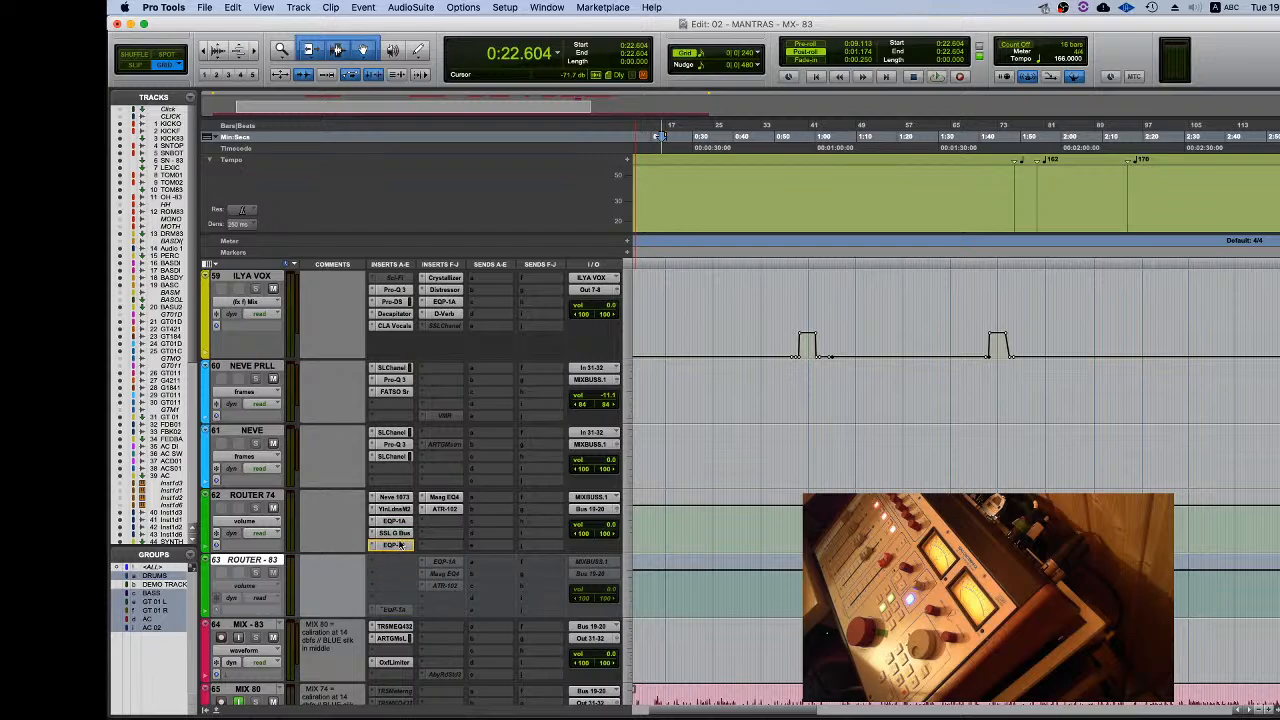
{"action": "left_click_drag", "start_coordinate": [440, 561], "coordinate": [453, 495]}
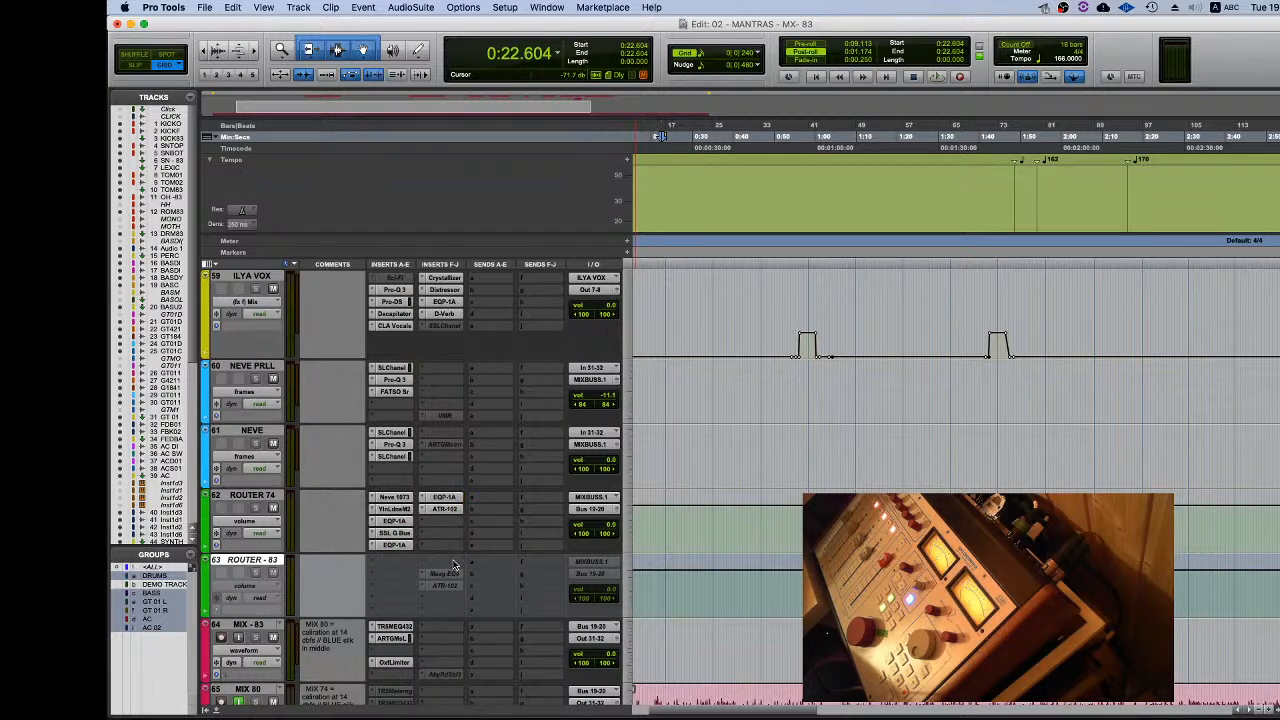
{"action": "left_click_drag", "start_coordinate": [446, 577], "coordinate": [446, 510]}
{"action": "left_click_drag", "start_coordinate": [440, 588], "coordinate": [444, 520]}
Step: Play the song from about 0:39.9 to check the mix bus with the inserts on ROUTER 74
{"action": "left_click", "coordinate": [732, 523]}
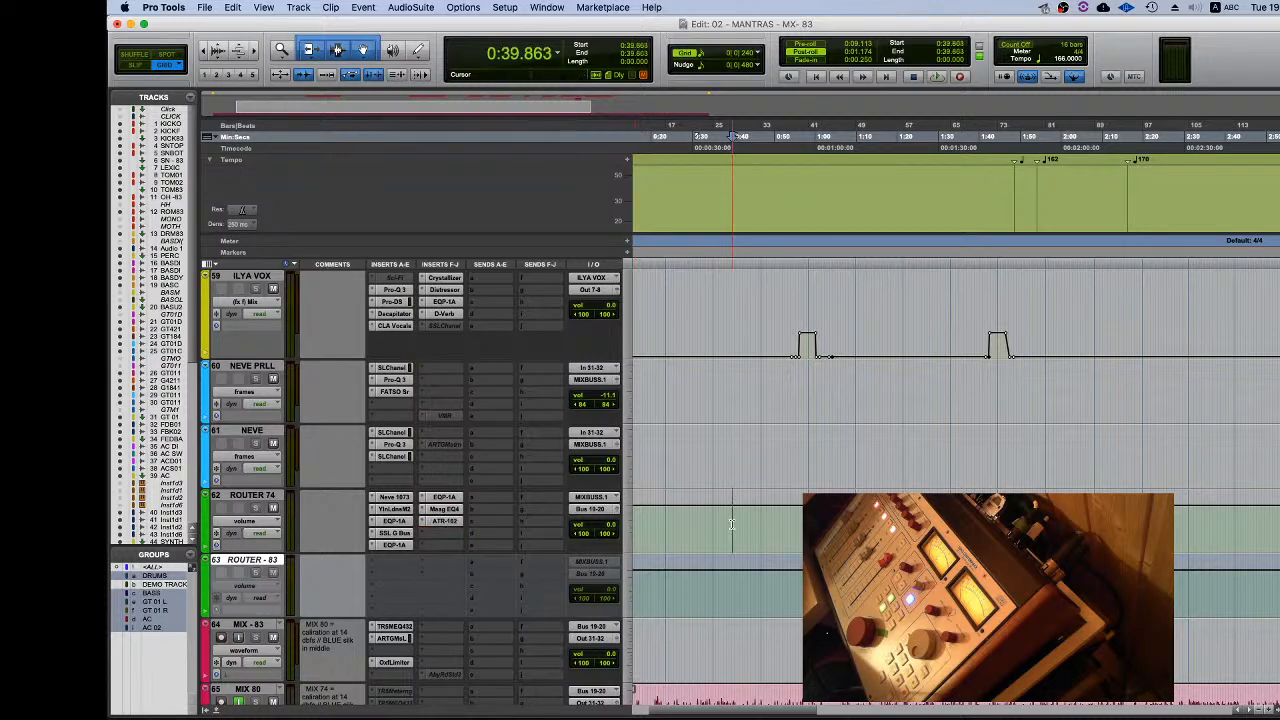
{"action": "key", "text": "space"}
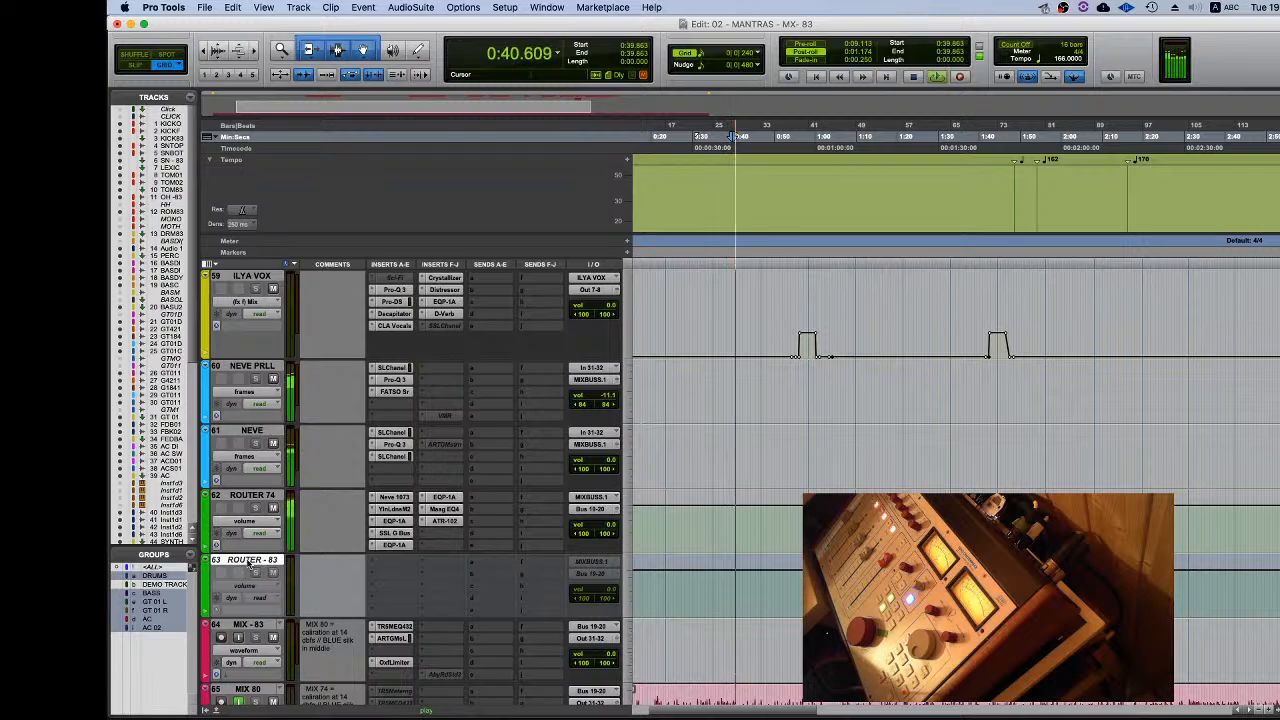
{"action": "left_click", "coordinate": [255, 562]}
{"action": "left_click", "coordinate": [255, 562]}
{"action": "scroll", "coordinate": [290, 568], "scroll_direction": "down", "scroll_amount": 2}
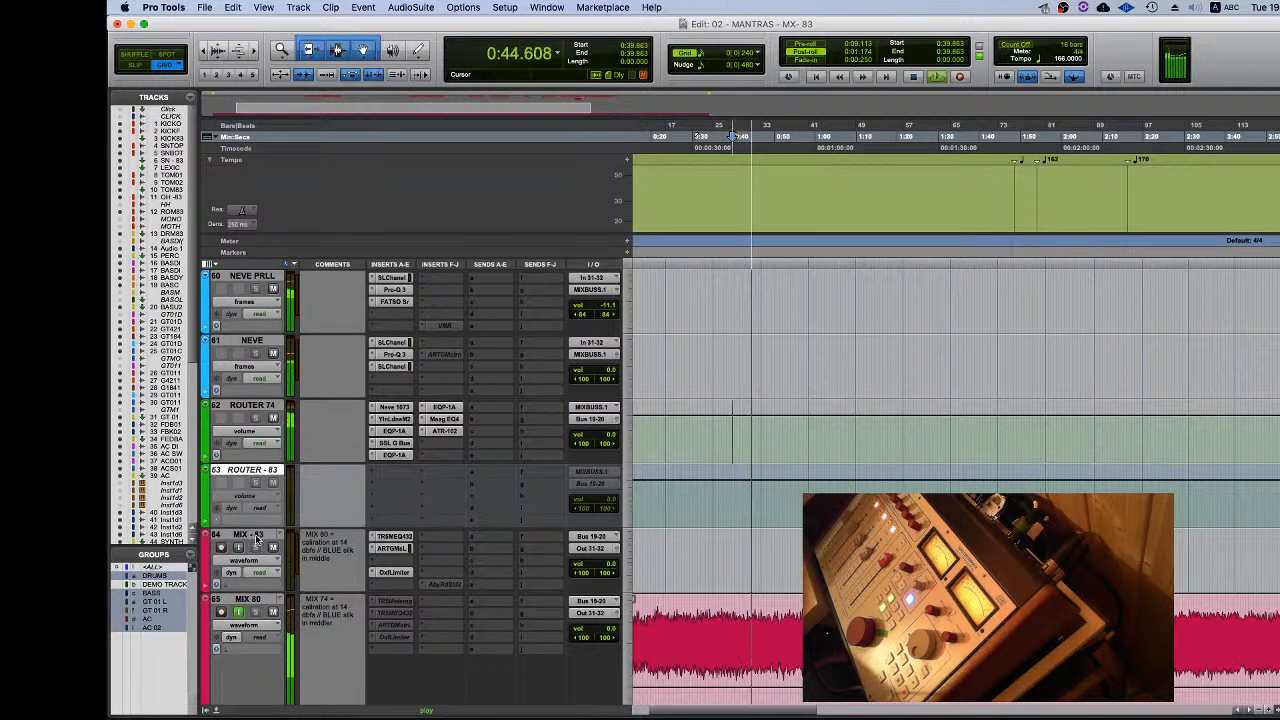
Step: Move the TRSWEQ432, mastering and OxfLimiter inserts from MIX - 83 onto the first three insert slots of MIX 80
{"action": "left_click", "coordinate": [253, 537]}
{"action": "right_click", "coordinate": [276, 536]}
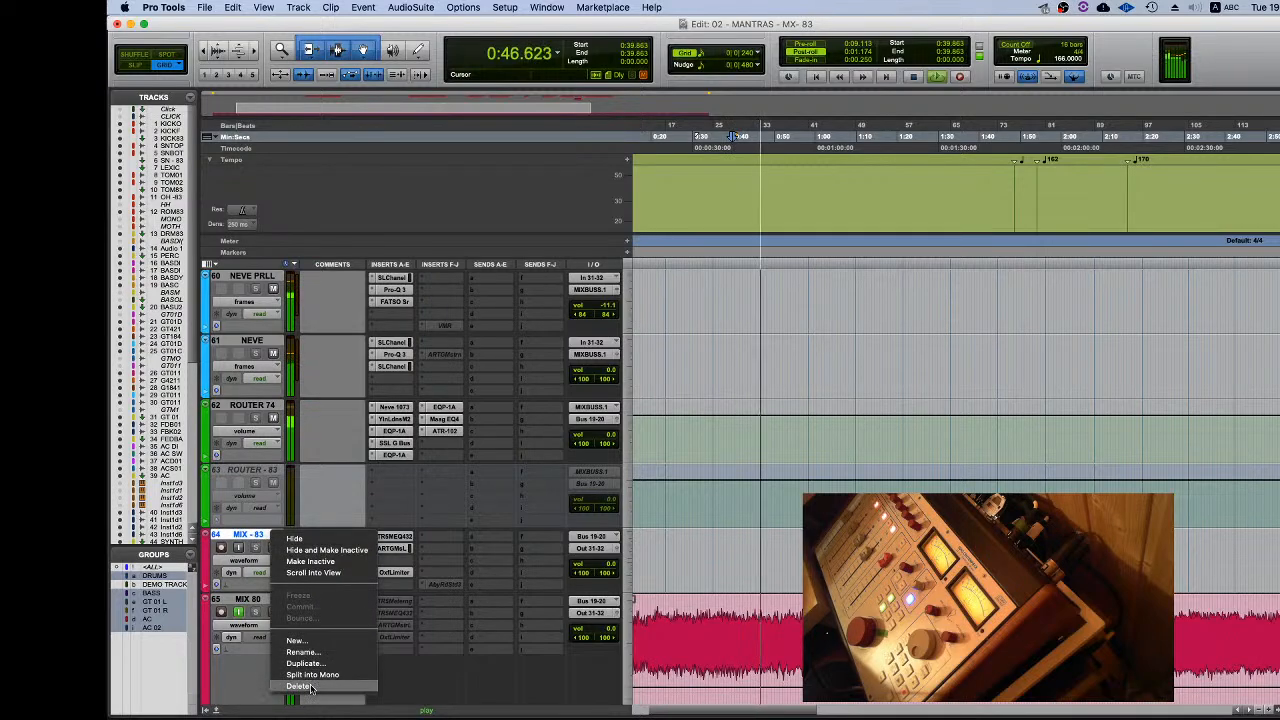
{"action": "key", "text": "Escape"}
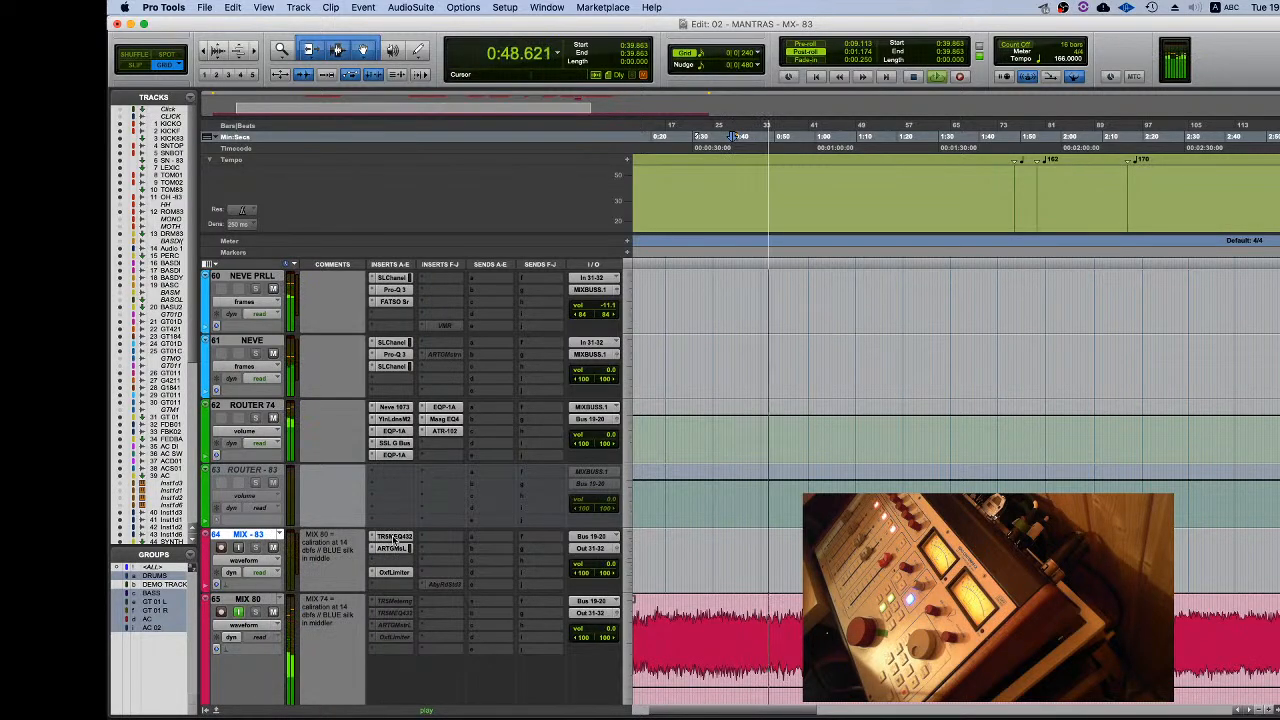
{"action": "left_click_drag", "start_coordinate": [397, 537], "coordinate": [399, 604]}
{"action": "left_click_drag", "start_coordinate": [396, 549], "coordinate": [418, 626]}
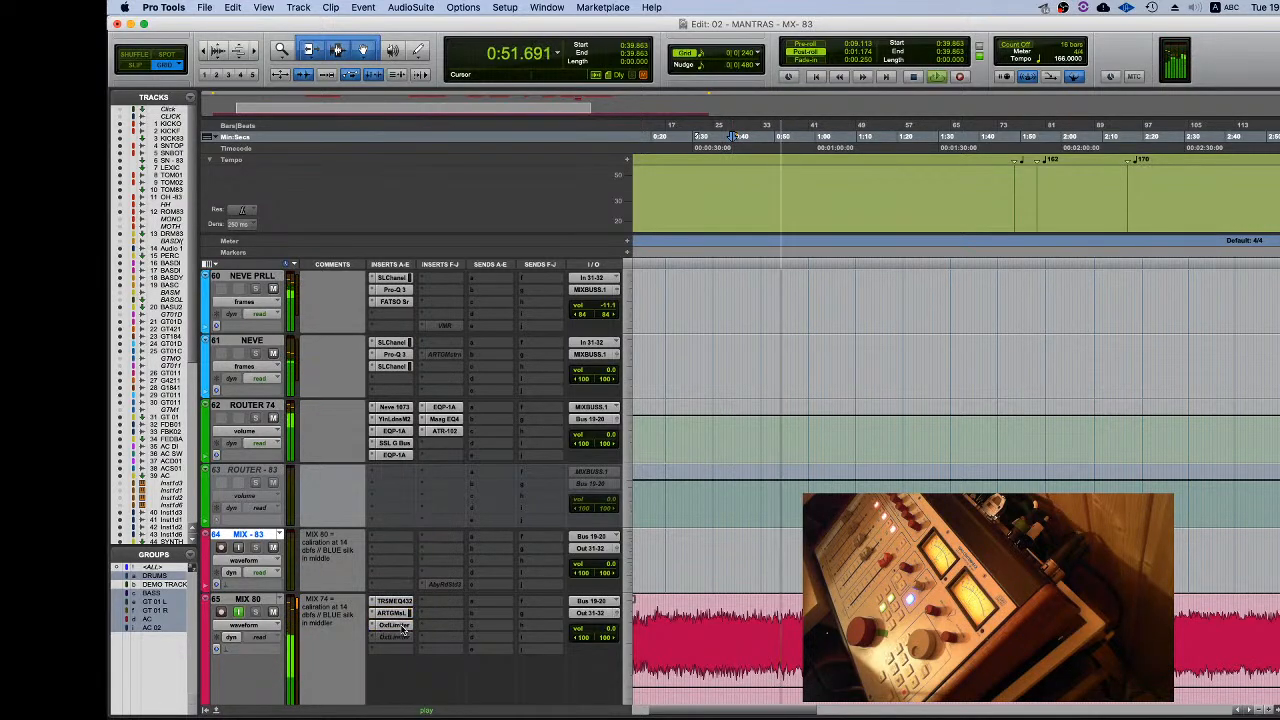
Step: Make the three inserts moved onto MIX 80 inactive: TRSWEQ432, the mastering insert and OxfLimiter
{"action": "right_click", "coordinate": [389, 603]}
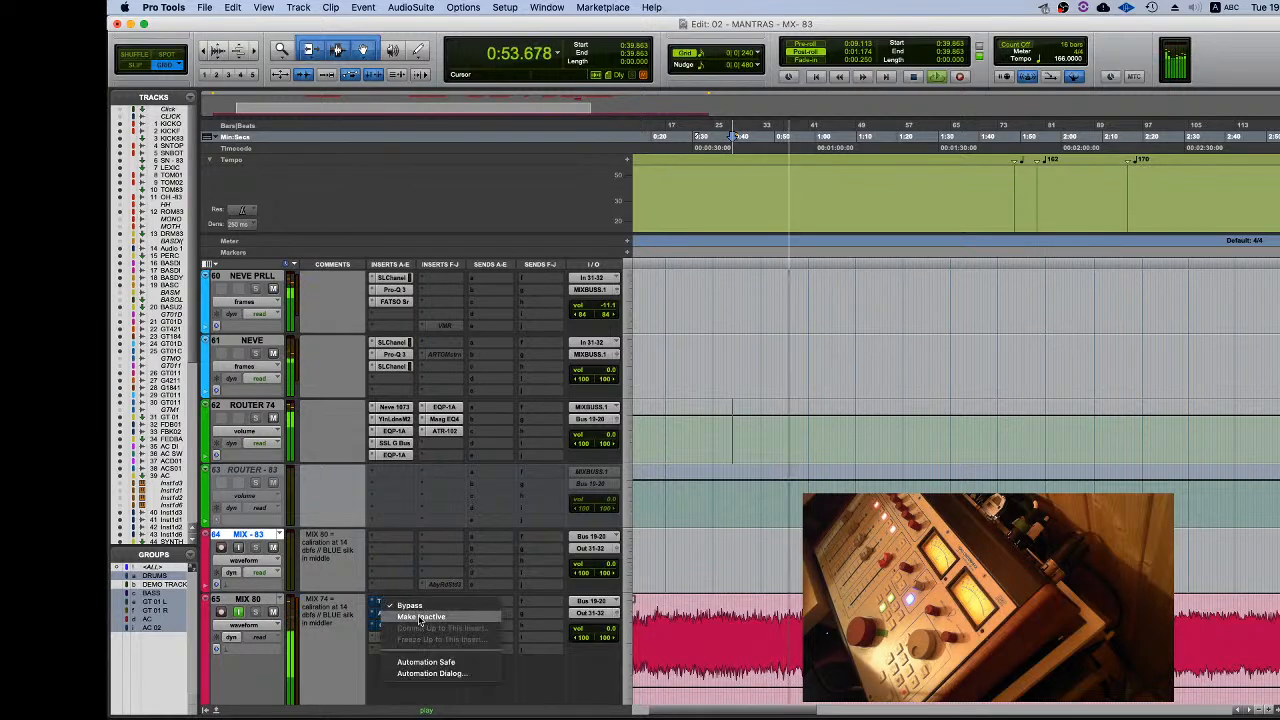
{"action": "left_click", "coordinate": [420, 617]}
{"action": "right_click", "coordinate": [389, 615]}
{"action": "left_click", "coordinate": [423, 628]}
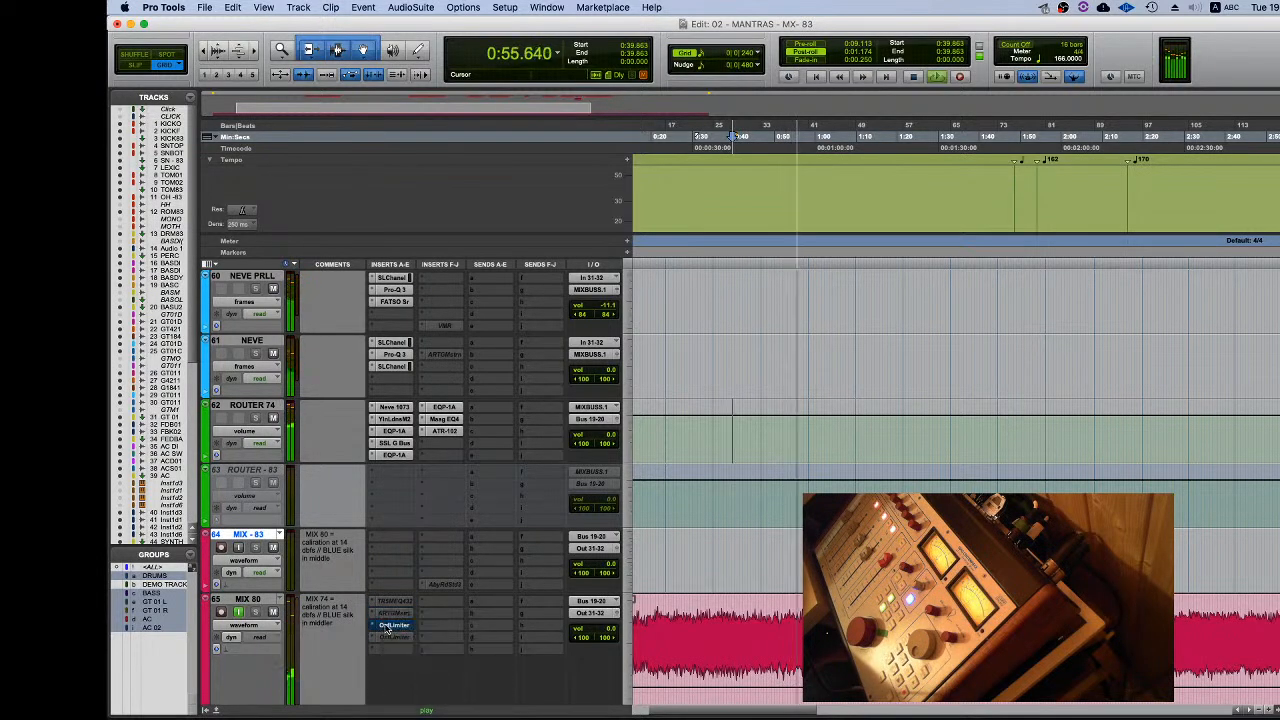
{"action": "right_click", "coordinate": [381, 627]}
{"action": "left_click", "coordinate": [423, 640]}
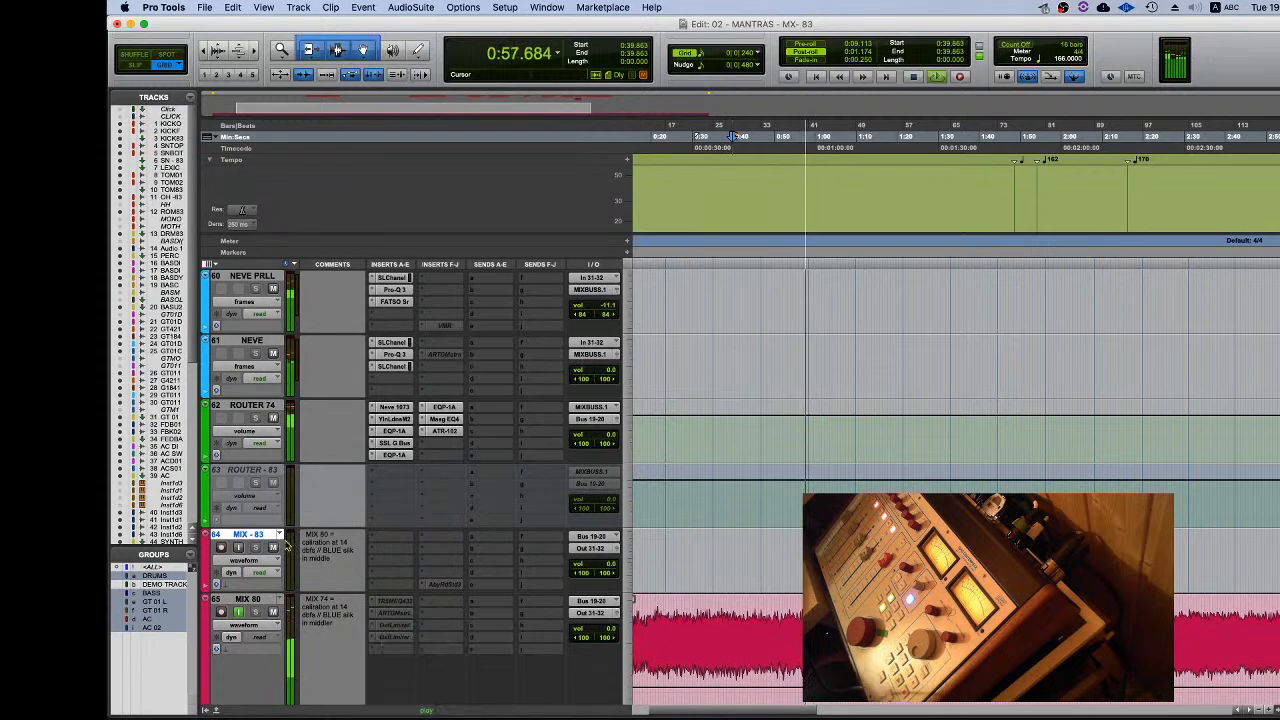
Step: Stop playback and delete the emptied ROUTER - 83 and MIX - 83 tracks
{"action": "key", "text": "space"}
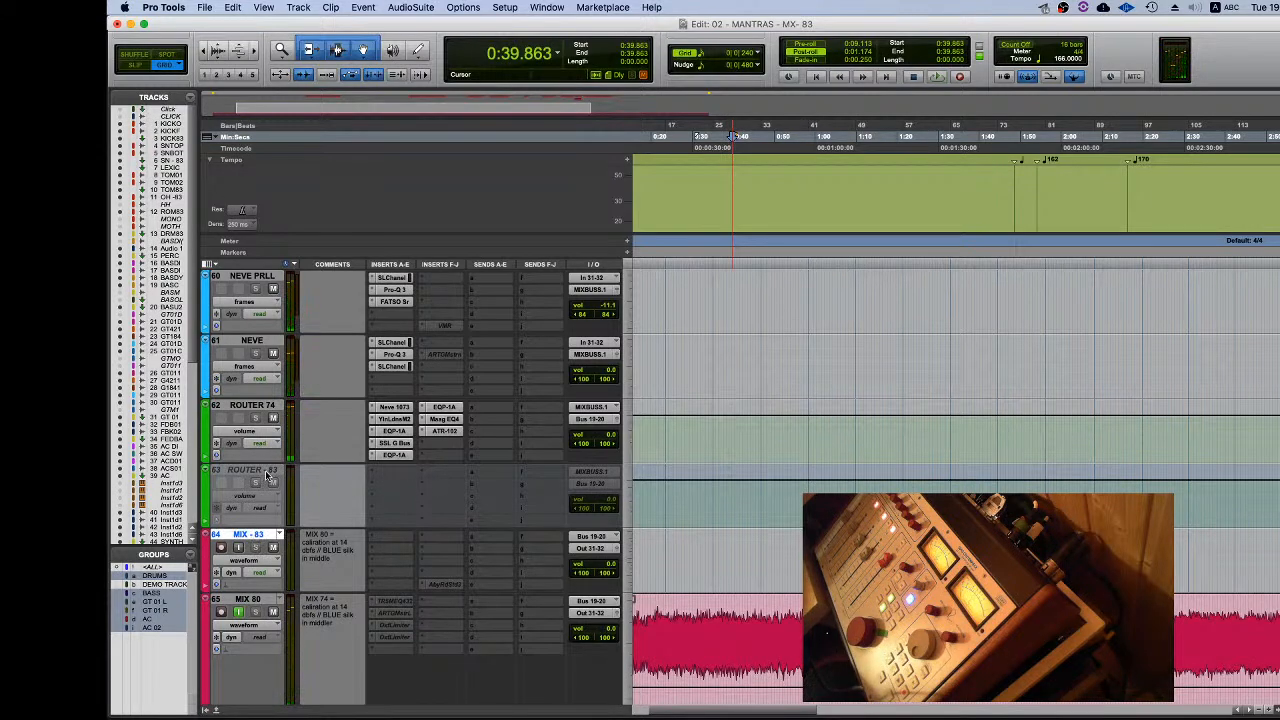
{"action": "right_click", "coordinate": [281, 469]}
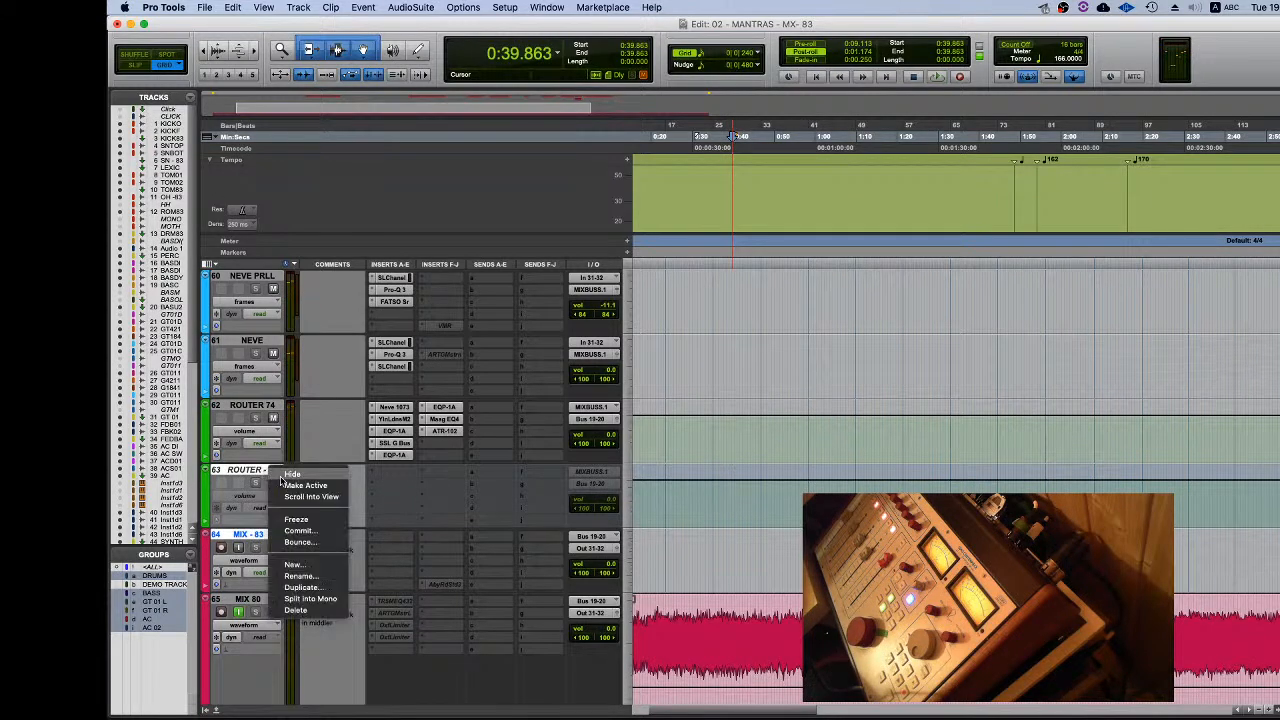
{"action": "left_click", "coordinate": [316, 611]}
Step: Play the song from about 0:36.7 and look over the drum tracks while listening to the mix
{"action": "left_click", "coordinate": [720, 506]}
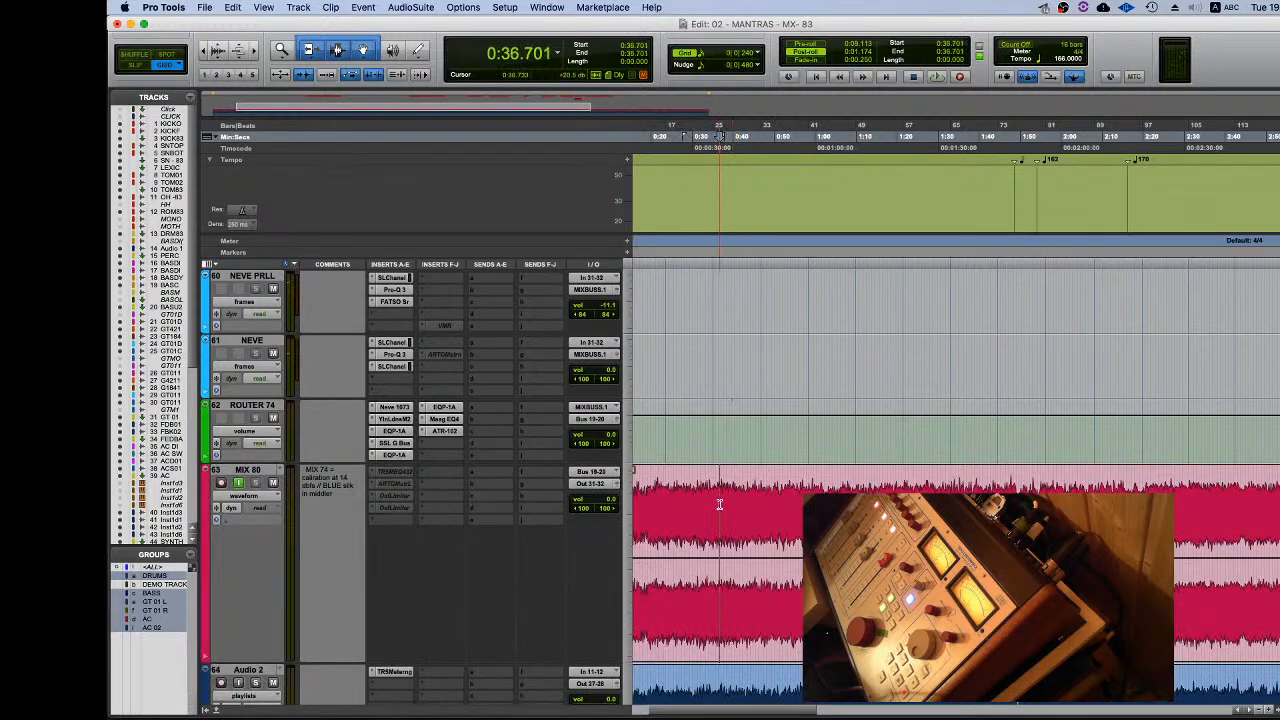
{"action": "key", "text": "space"}
{"action": "key", "text": "r"}
{"action": "key", "text": "r"}
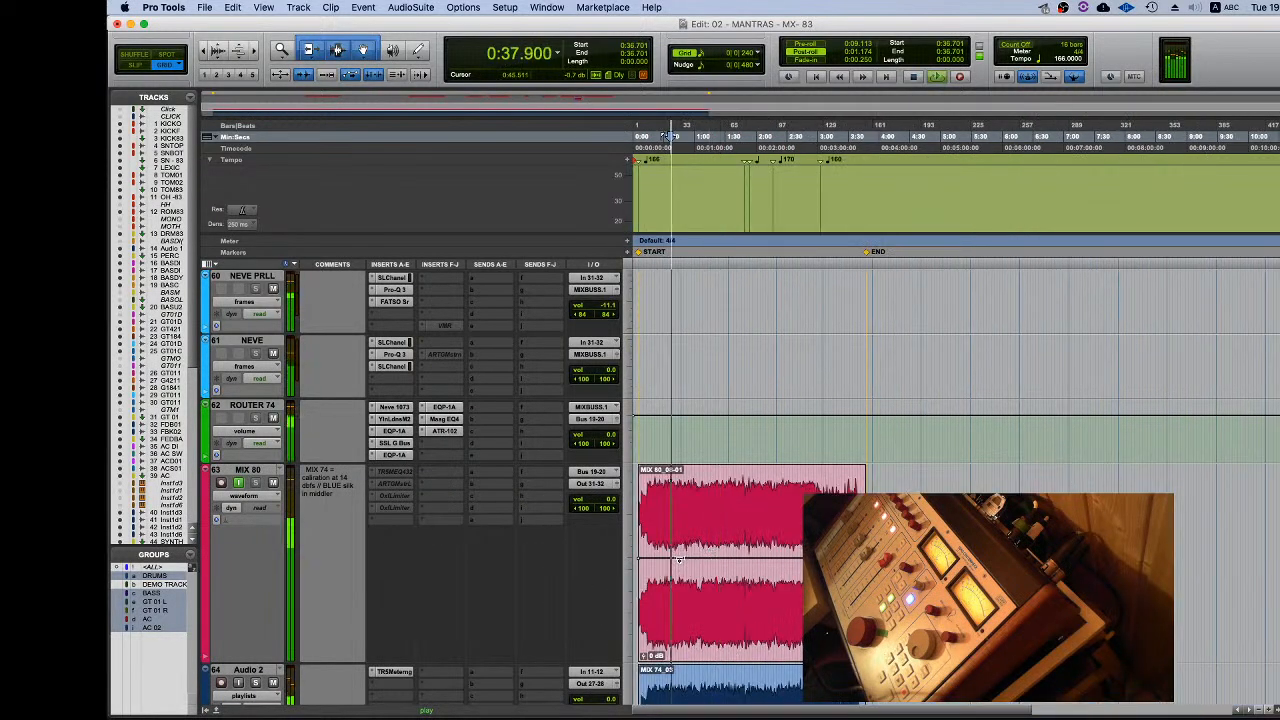
{"action": "scroll", "coordinate": [695, 555], "scroll_direction": "up", "scroll_amount": 15}
{"action": "scroll", "coordinate": [679, 560], "scroll_direction": "up", "scroll_amount": 20}
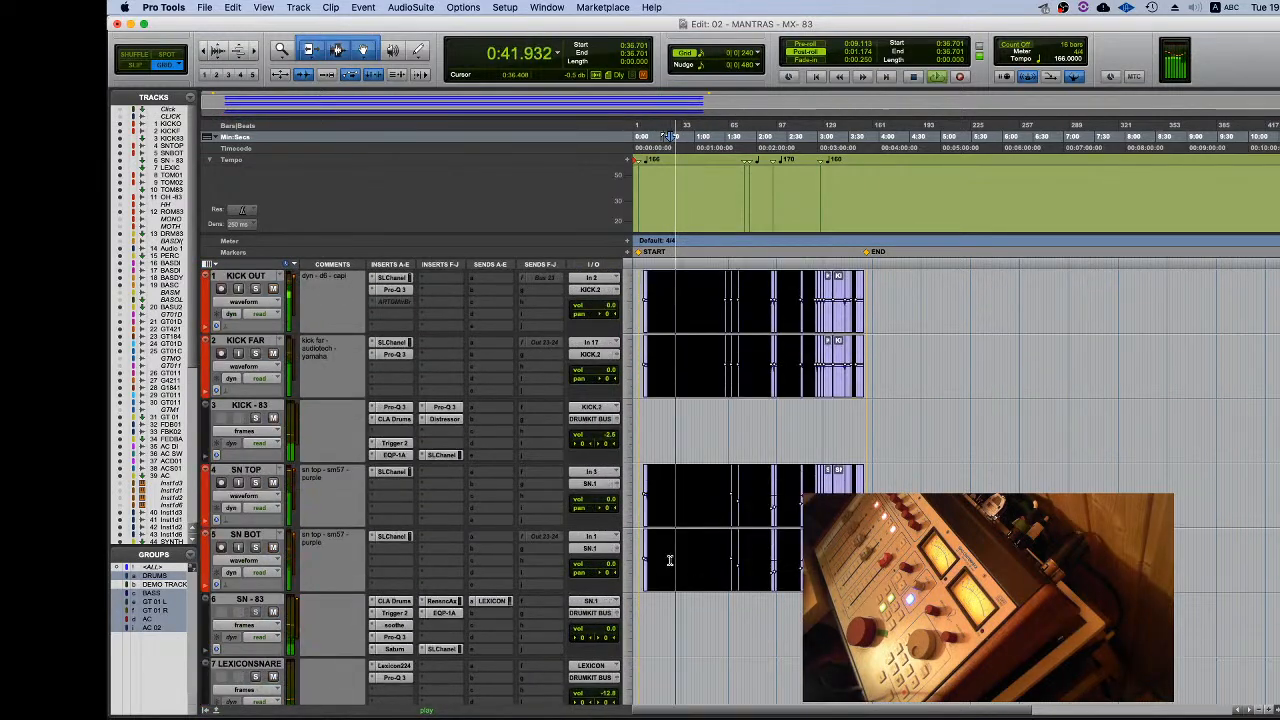
{"action": "key", "text": "space"}
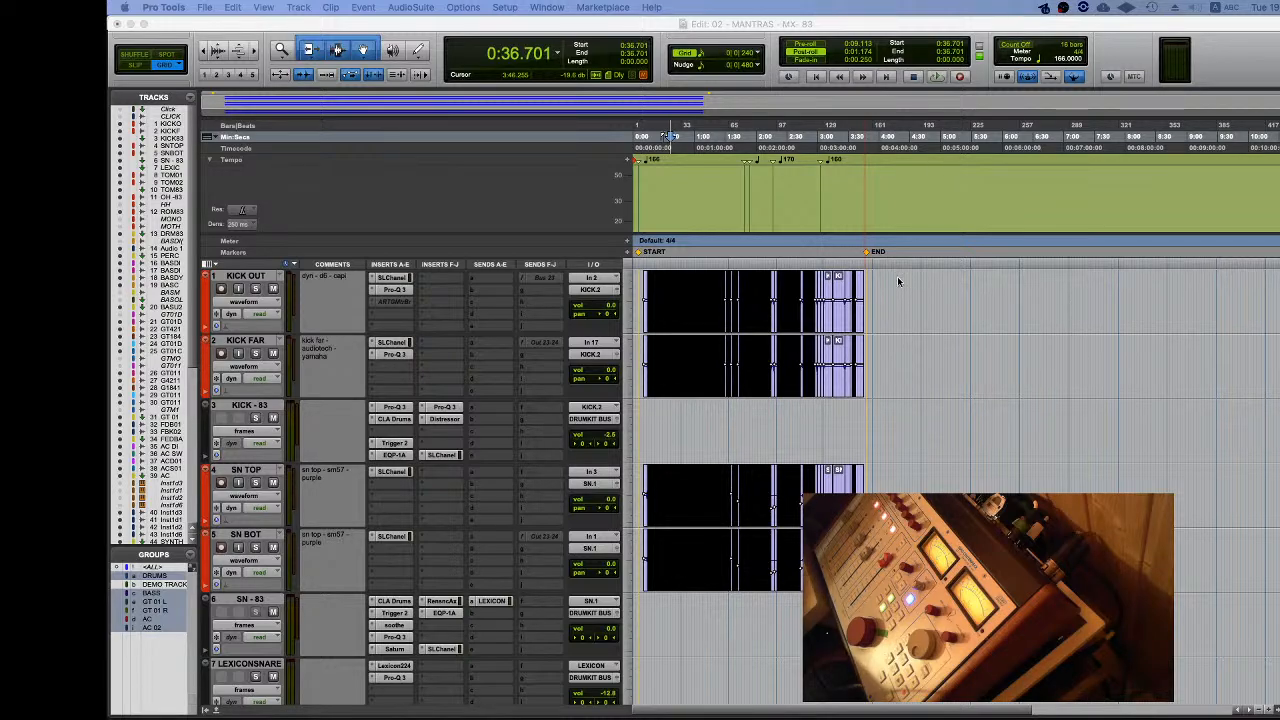
Step: Place the edit cursor at about 0:48.7 and go through the DRMS - 83, PERC and BASUP2SOME bus tracks
{"action": "left_click", "coordinate": [774, 284]}
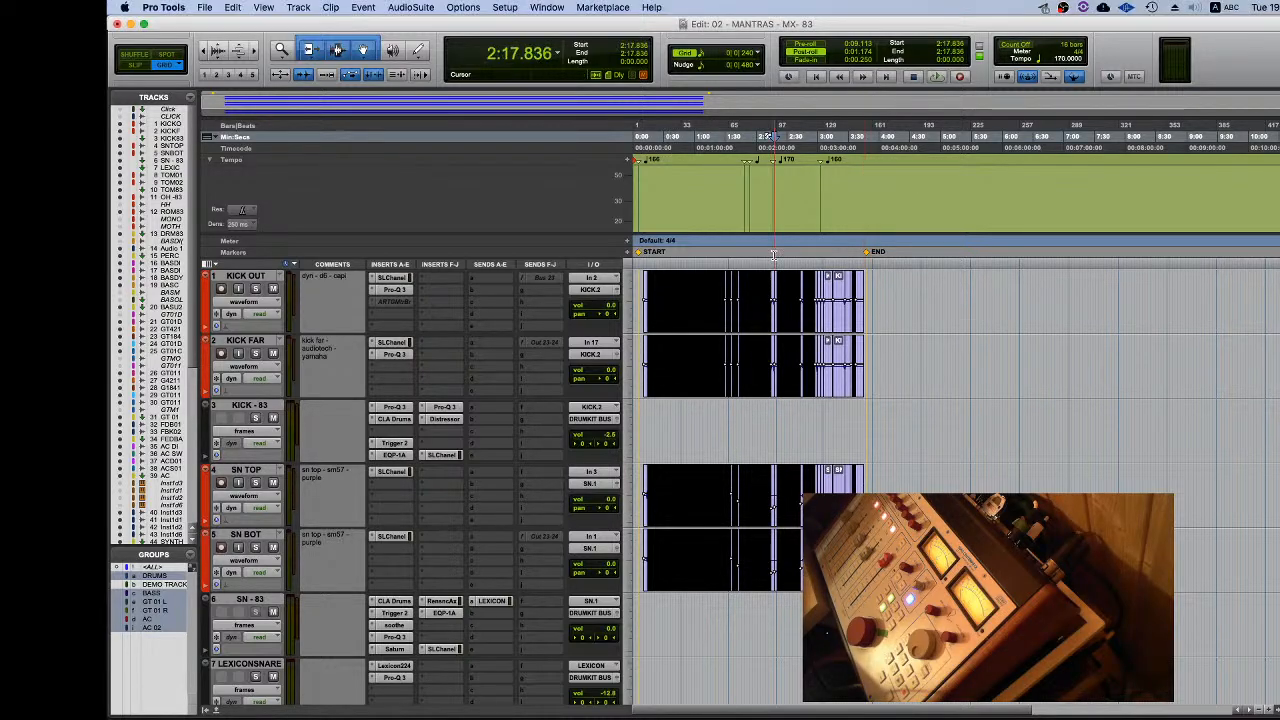
{"action": "left_click", "coordinate": [683, 272]}
{"action": "scroll", "coordinate": [273, 416], "scroll_direction": "down", "scroll_amount": 5}
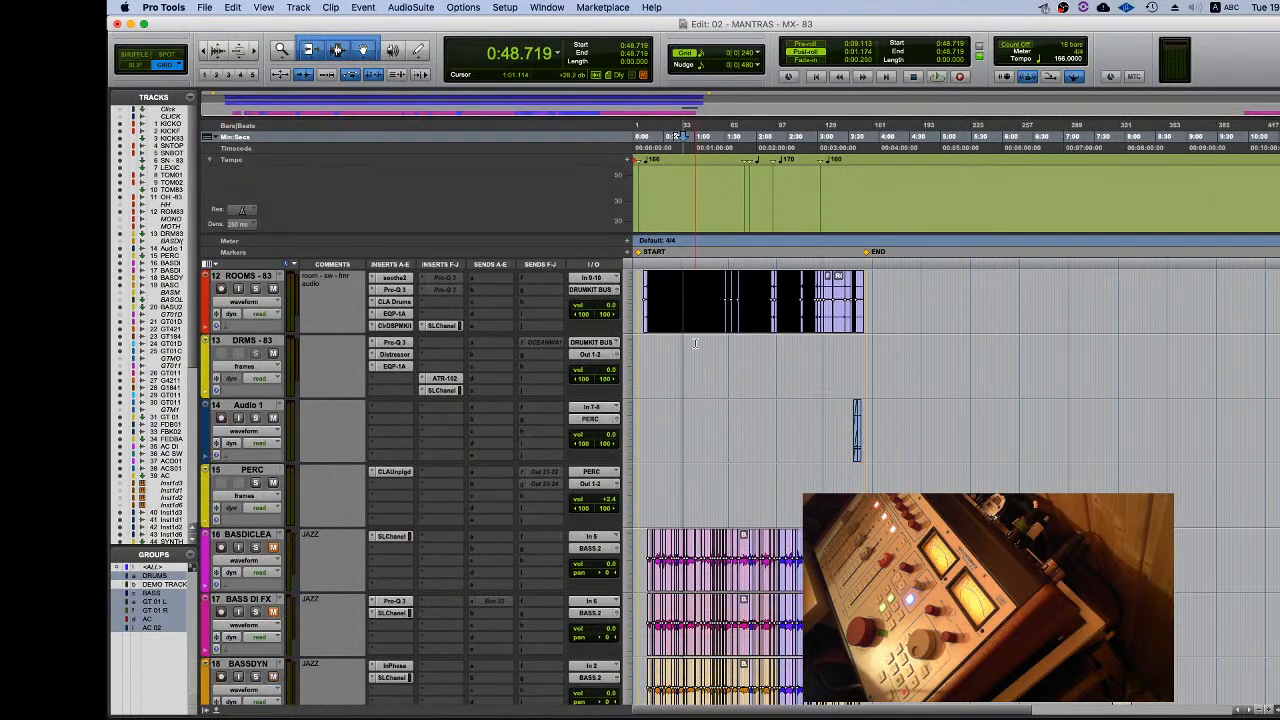
{"action": "left_click", "coordinate": [245, 340]}
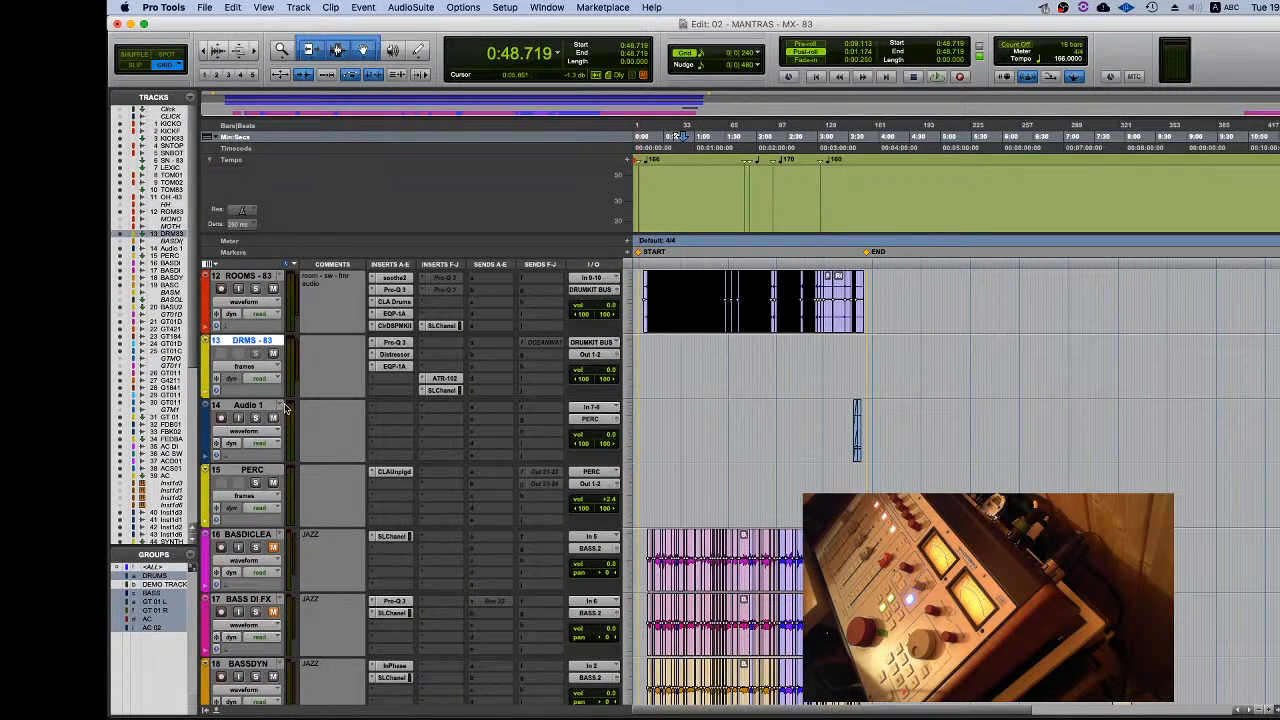
{"action": "left_click", "coordinate": [264, 470]}
{"action": "scroll", "coordinate": [264, 470], "scroll_direction": "down", "scroll_amount": 3}
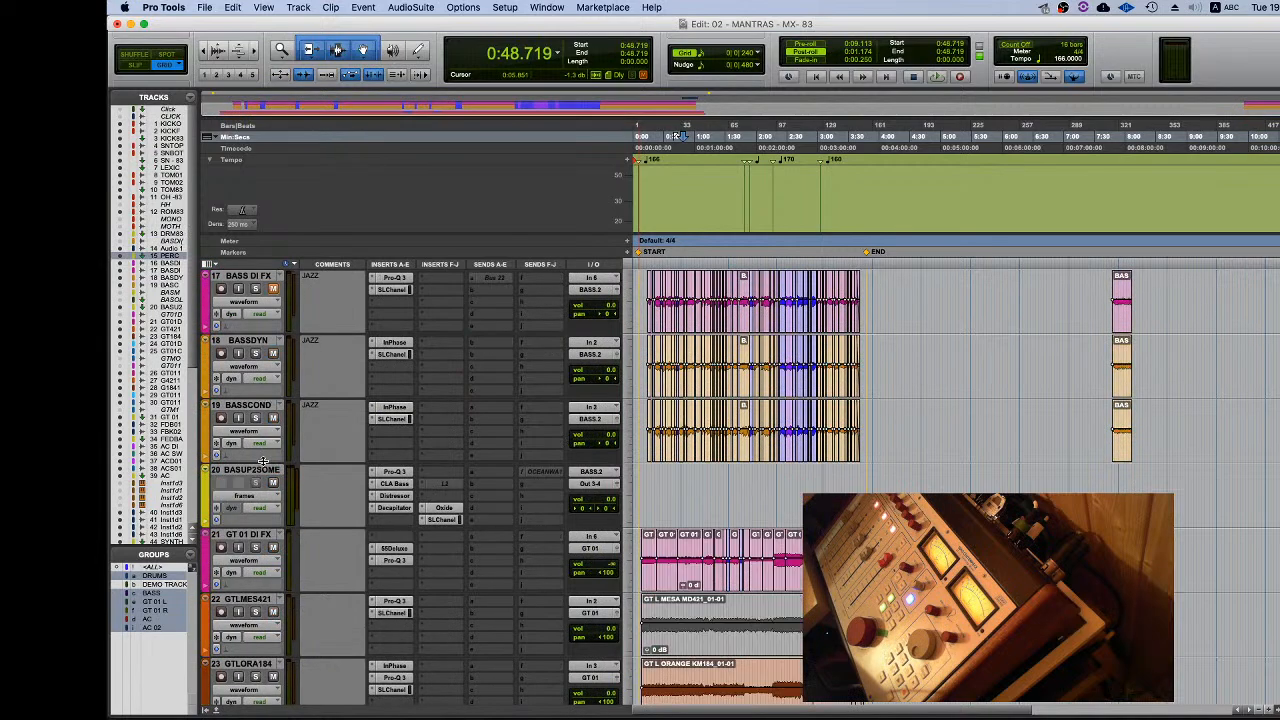
{"action": "left_click", "coordinate": [264, 470]}
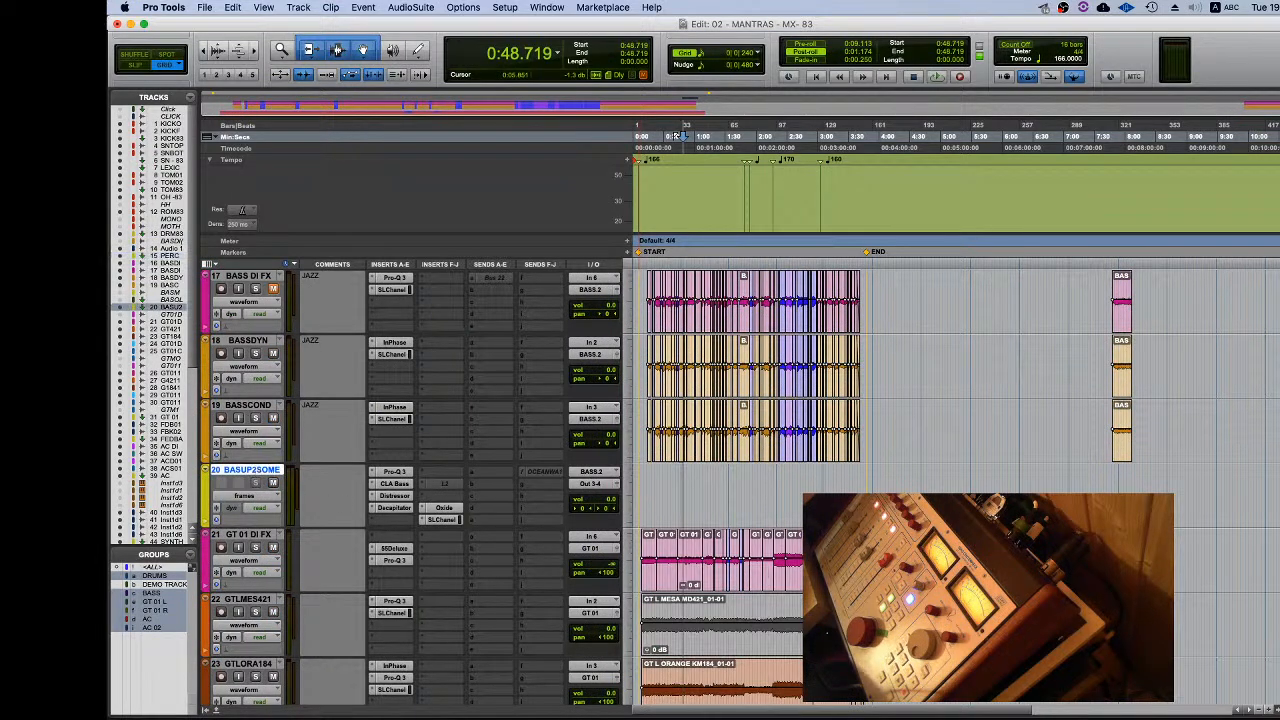
Step: Switch to the JJ QUARANTINE MIX notes in TextEdit and review the drum and bass upgrades, highlighting items 12 and 13
{"action": "key", "text": "super+Tab"}
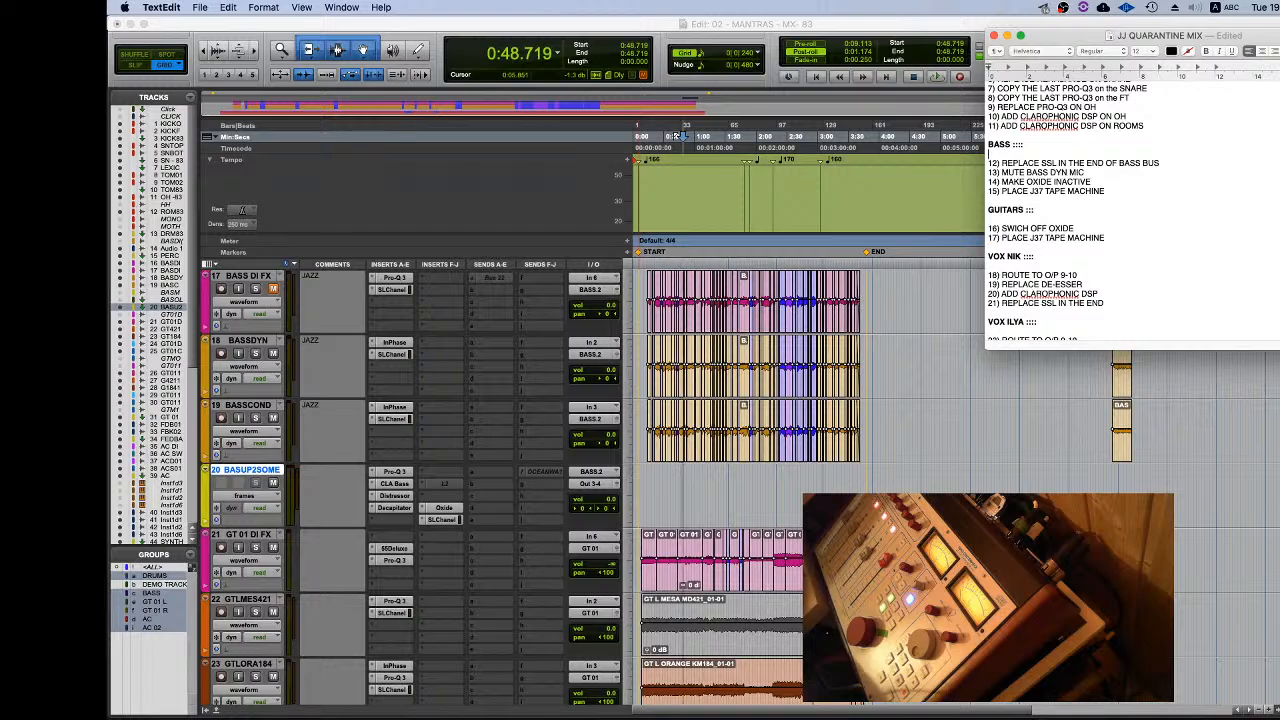
{"action": "scroll", "coordinate": [1113, 178], "scroll_direction": "up", "scroll_amount": 4}
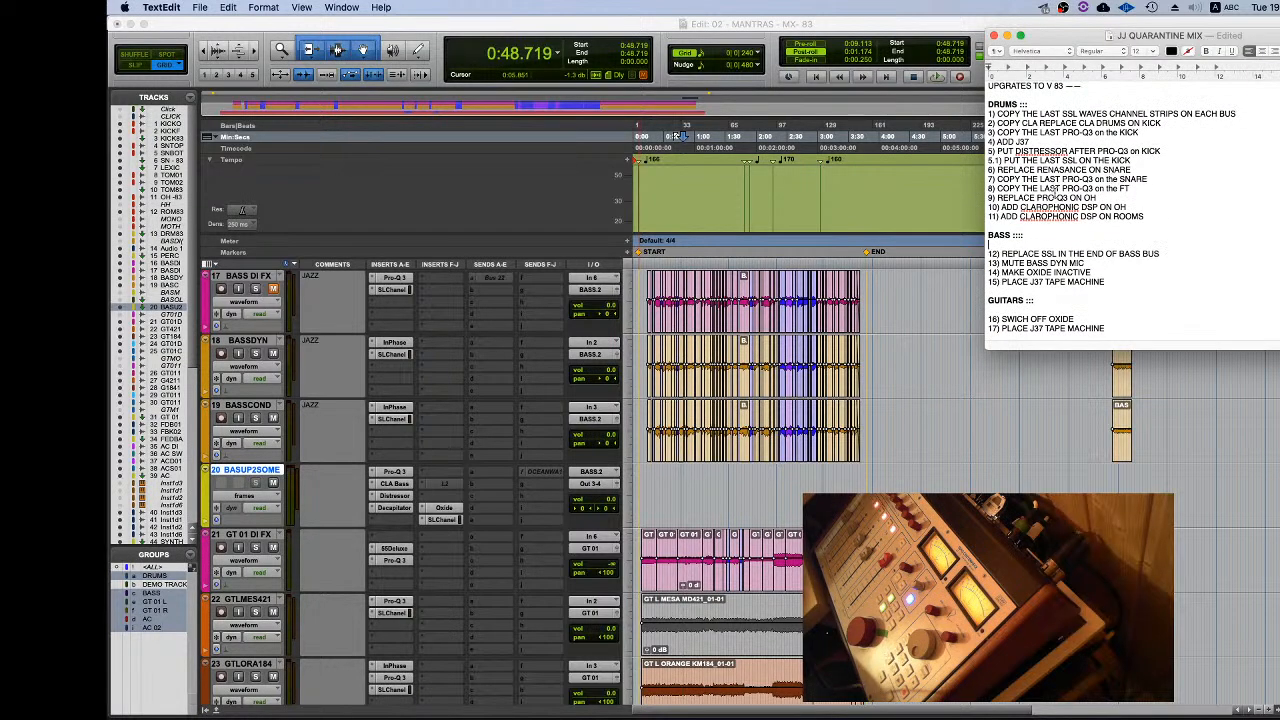
{"action": "left_click_drag", "start_coordinate": [1150, 217], "coordinate": [1146, 158]}
{"action": "scroll", "coordinate": [1035, 191], "scroll_direction": "down", "scroll_amount": 4}
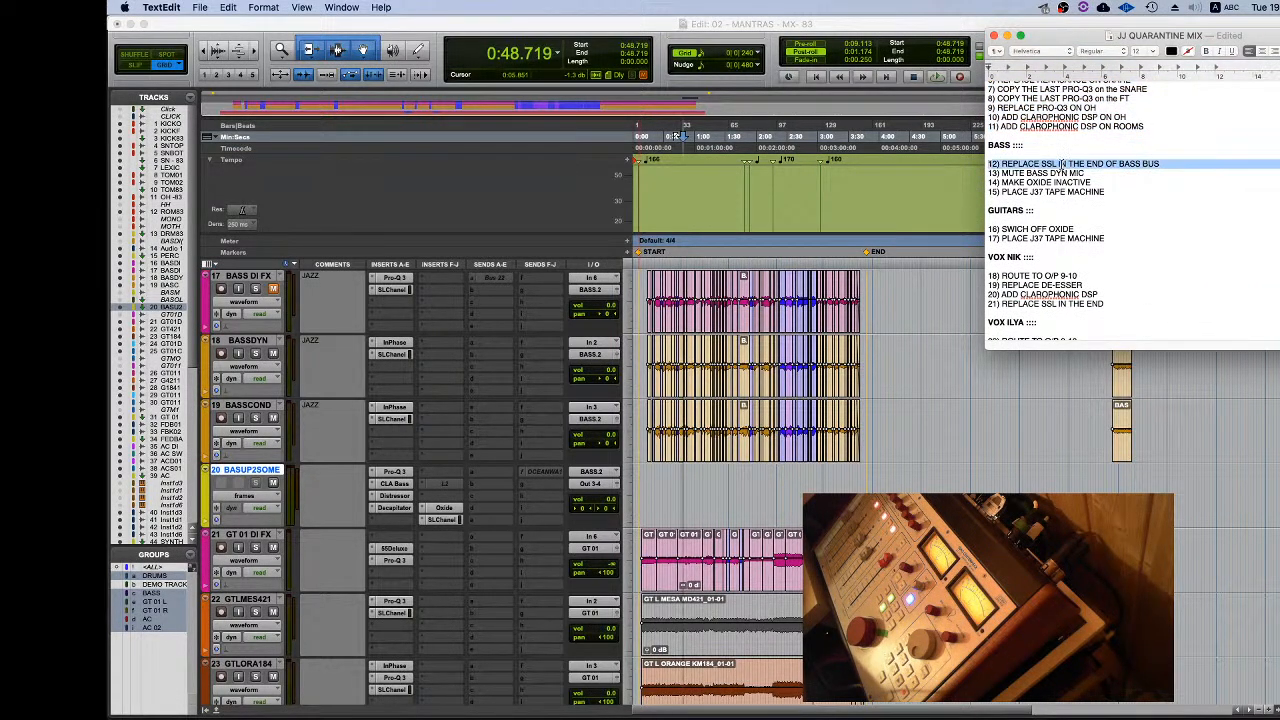
{"action": "triple_click", "coordinate": [1062, 165]}
{"action": "triple_click", "coordinate": [1038, 173]}
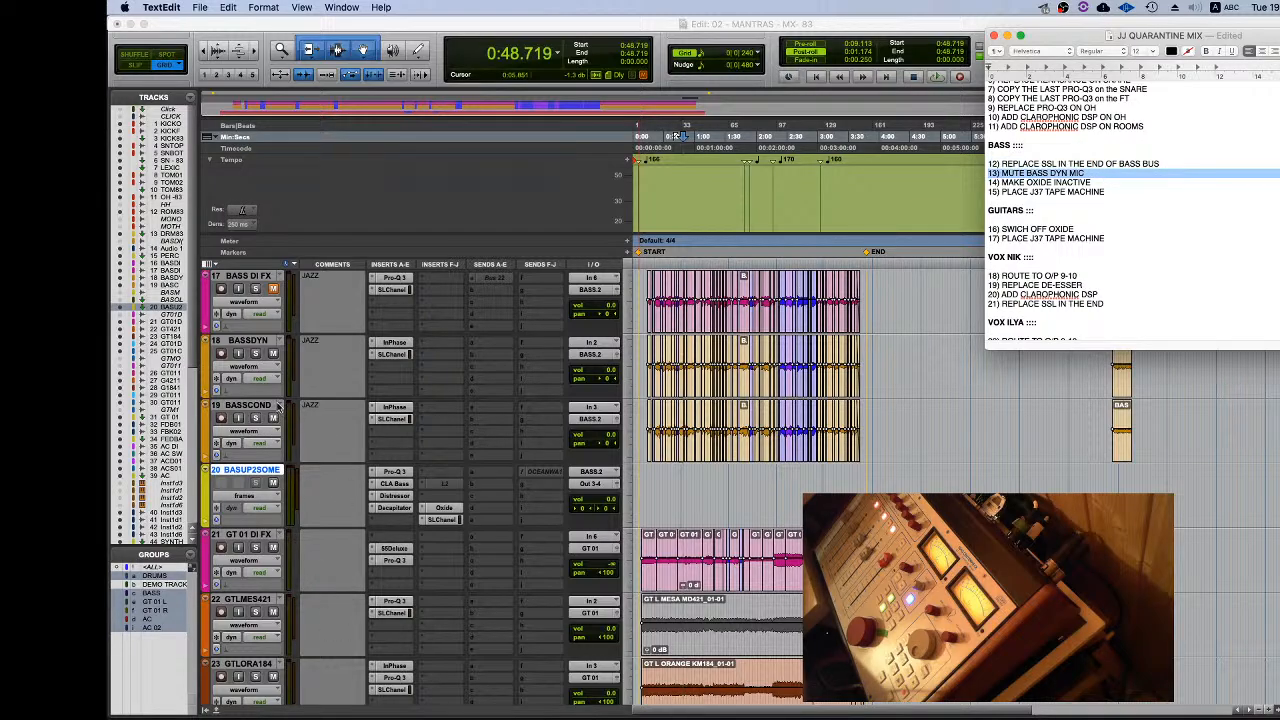
Step: Try to mute the BASSDYN track and check the mute states of the neighbouring bass tracks
{"action": "left_click", "coordinate": [268, 406]}
{"action": "left_click", "coordinate": [268, 340]}
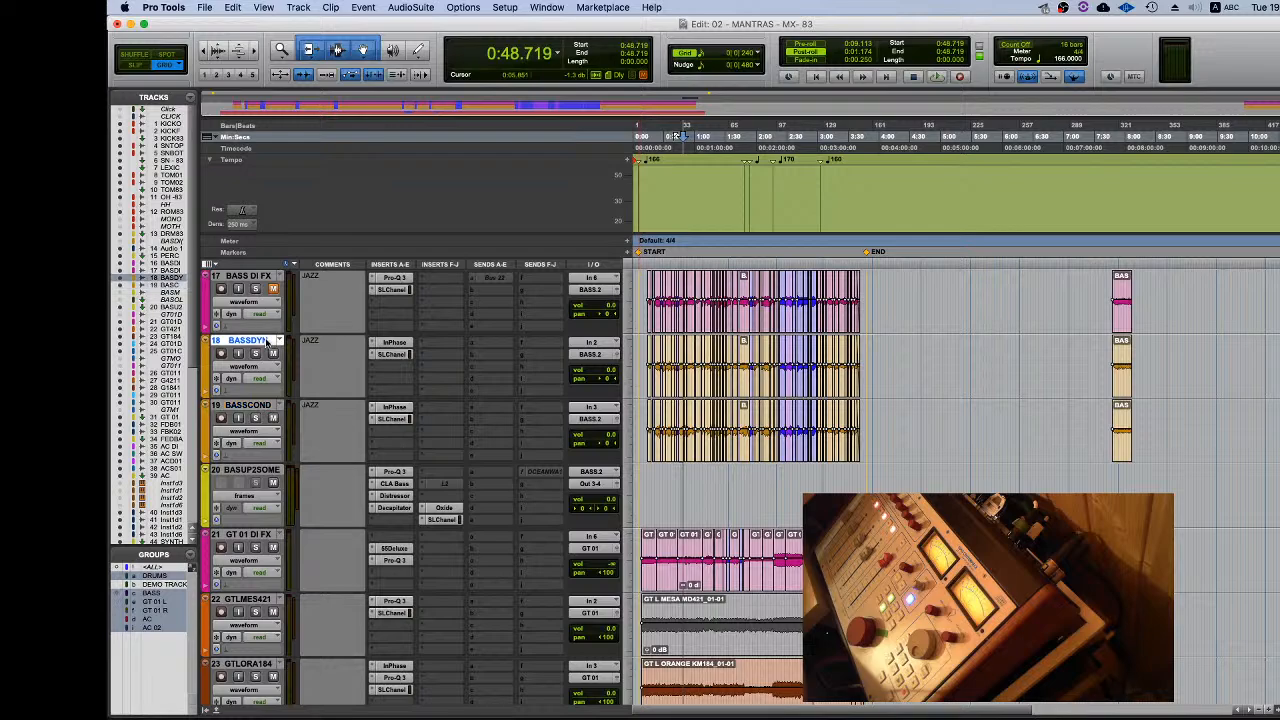
{"action": "left_click", "coordinate": [273, 353]}
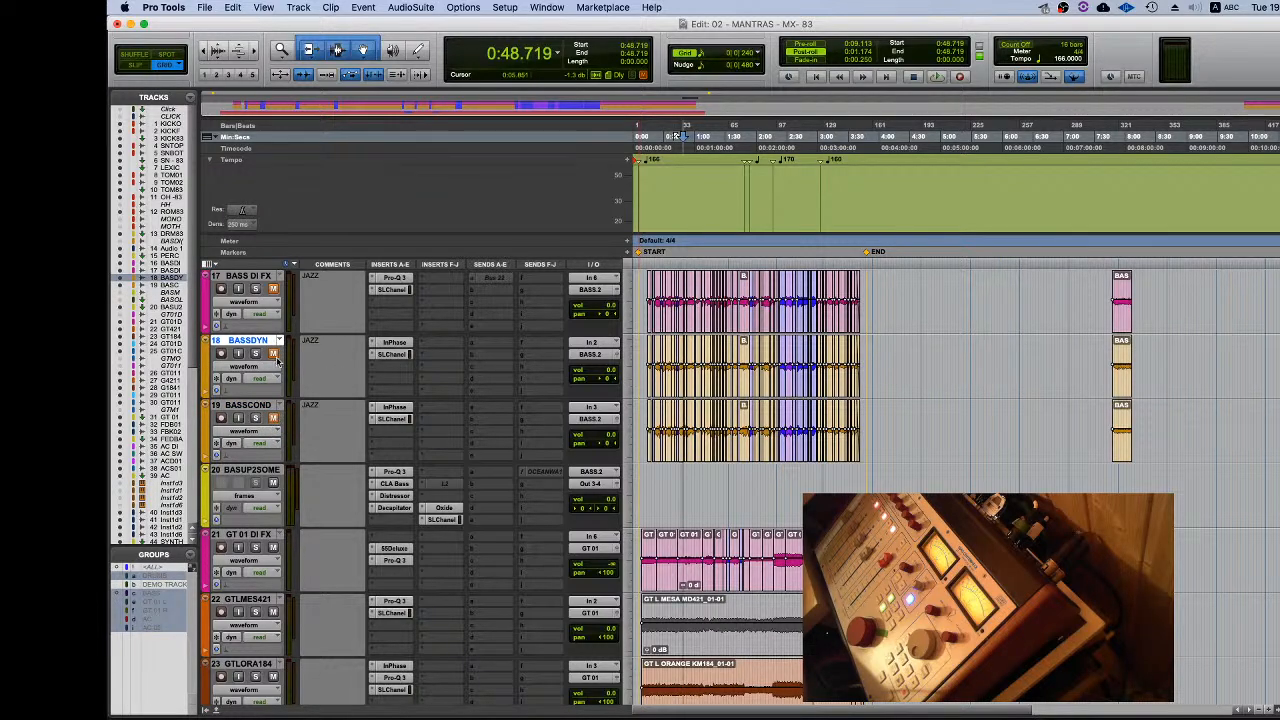
{"action": "scroll", "coordinate": [278, 362], "scroll_direction": "up", "scroll_amount": 2}
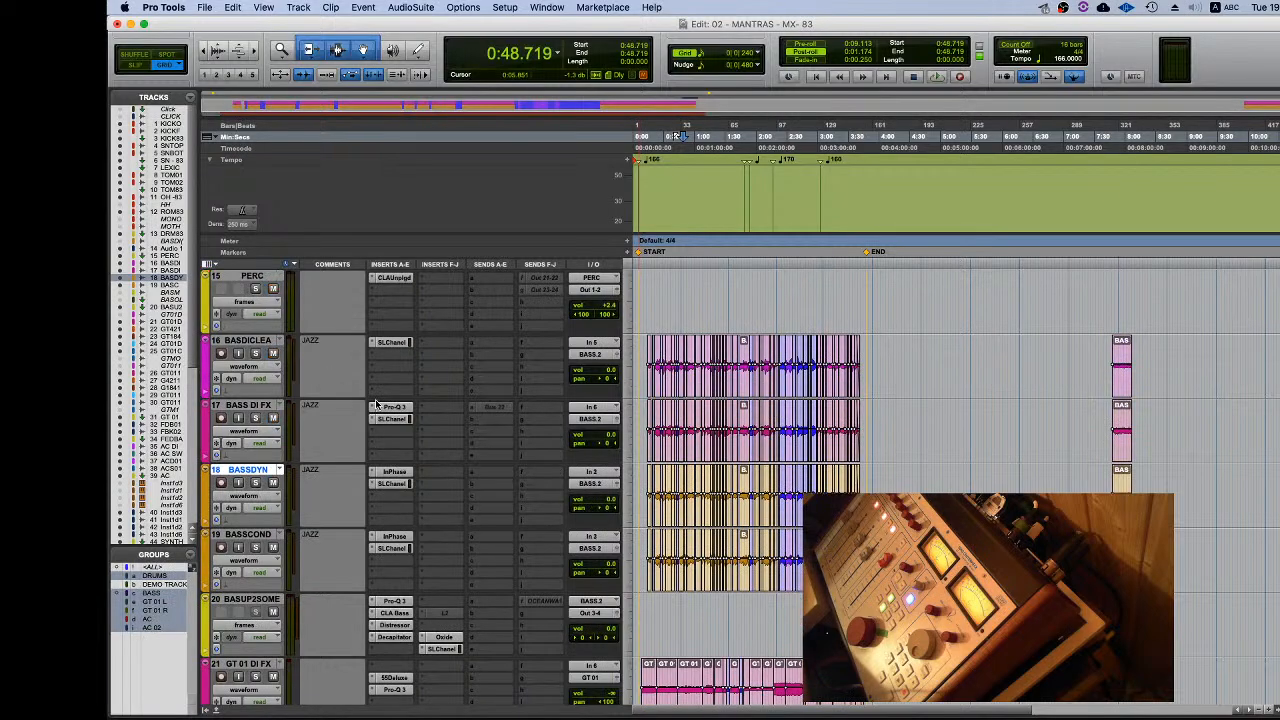
{"action": "left_click", "coordinate": [271, 343]}
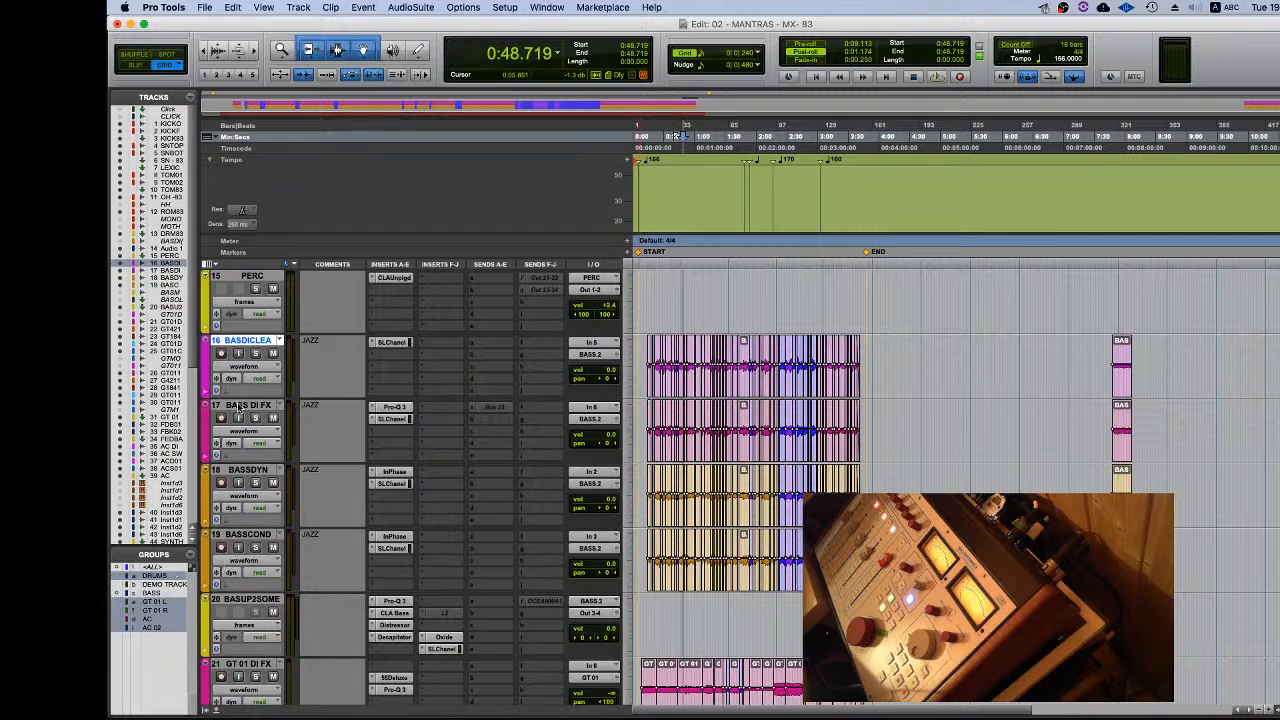
{"action": "left_click", "coordinate": [246, 534]}
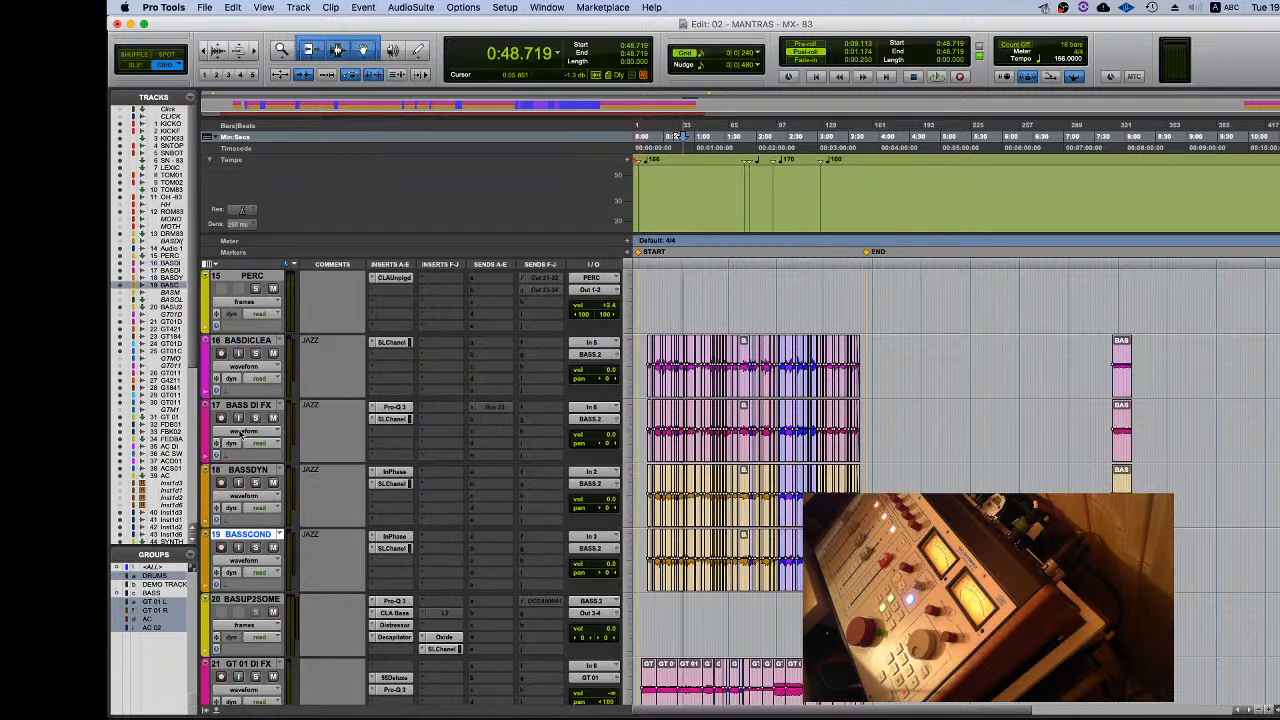
Step: Open 02 - MANTRAS - MX- 82.ptx from the JJLS folder as the source for importing session data
{"action": "left_click", "coordinate": [204, 7]}
{"action": "mouse_move", "coordinate": [222, 199]}
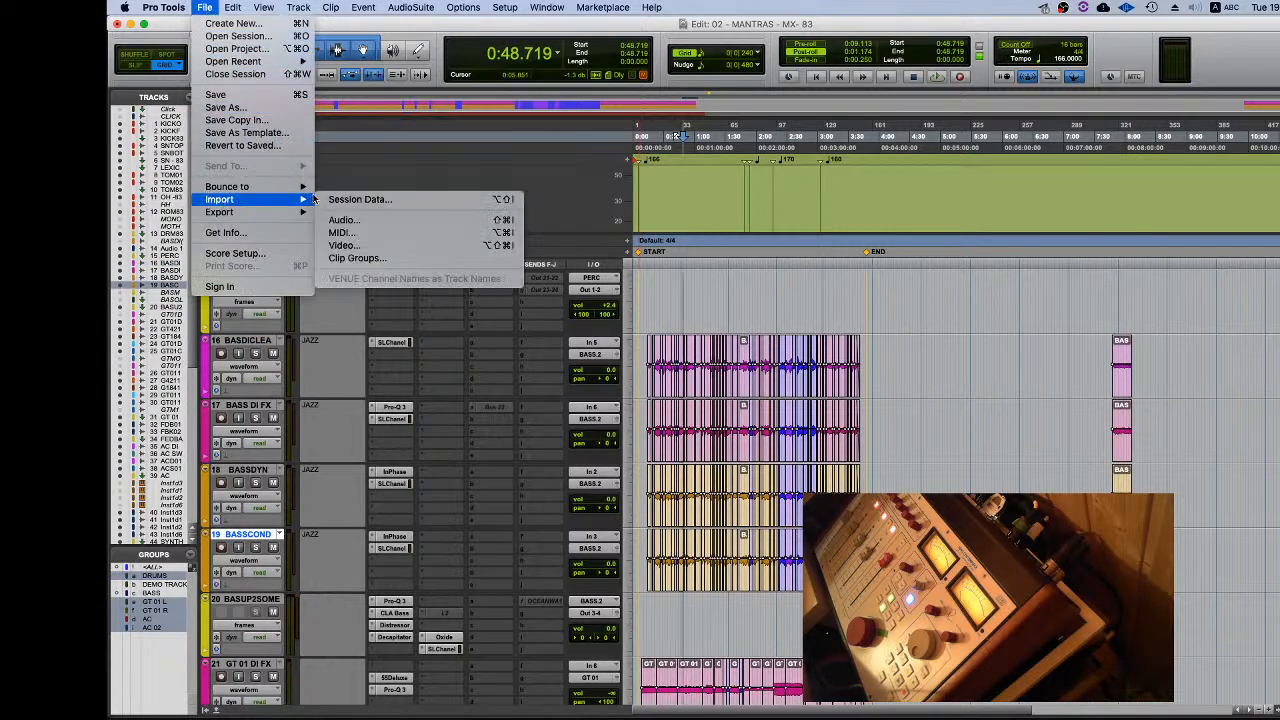
{"action": "left_click", "coordinate": [360, 199]}
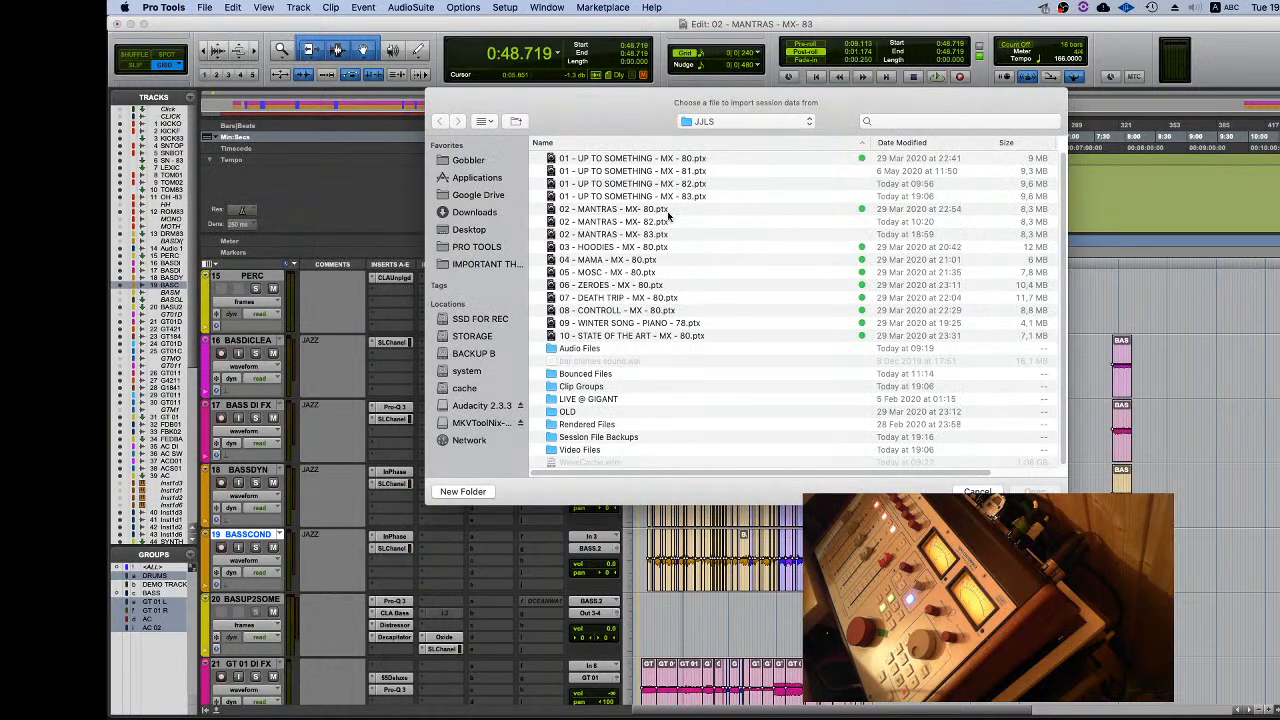
{"action": "left_click", "coordinate": [679, 223]}
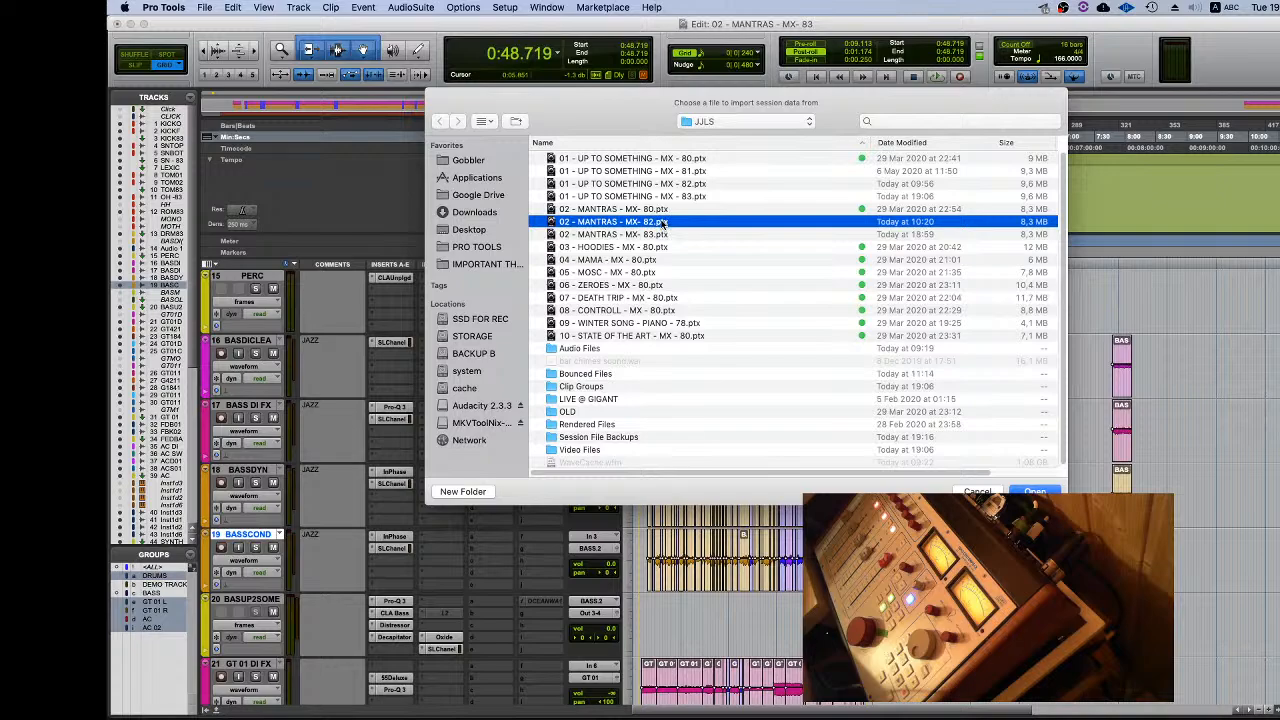
{"action": "key", "text": "Return"}
Step: Match the MX- 82 source tracks to the existing tracks and import the session data for the bass tracks
{"action": "scroll", "coordinate": [670, 443], "scroll_direction": "down", "scroll_amount": 10}
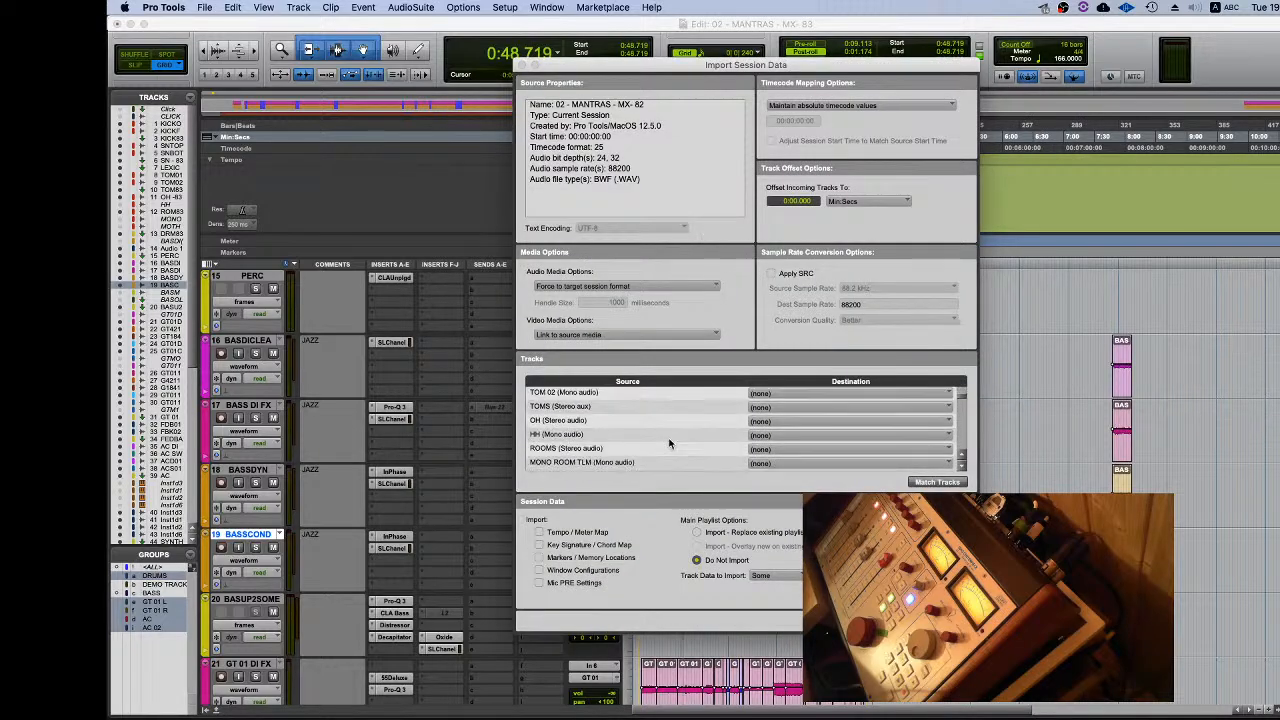
{"action": "scroll", "coordinate": [670, 443], "scroll_direction": "down", "scroll_amount": 5}
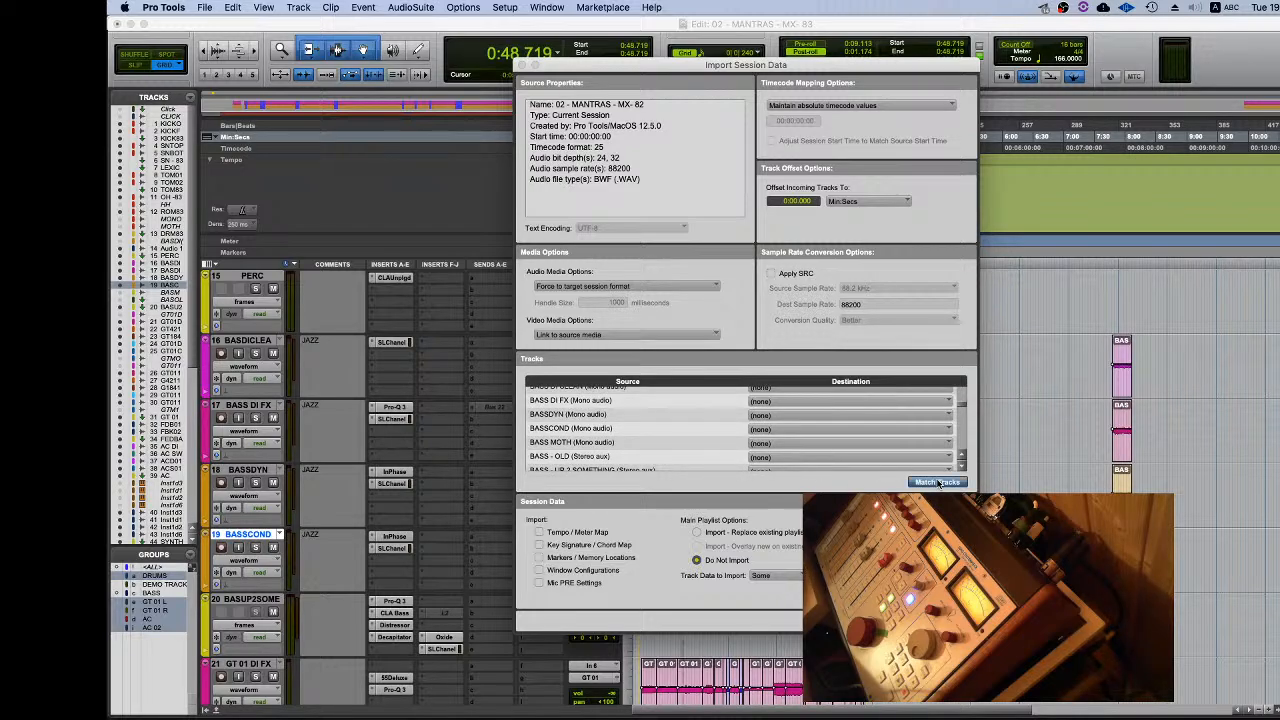
{"action": "left_click", "coordinate": [938, 483]}
{"action": "scroll", "coordinate": [681, 421], "scroll_direction": "up", "scroll_amount": 3}
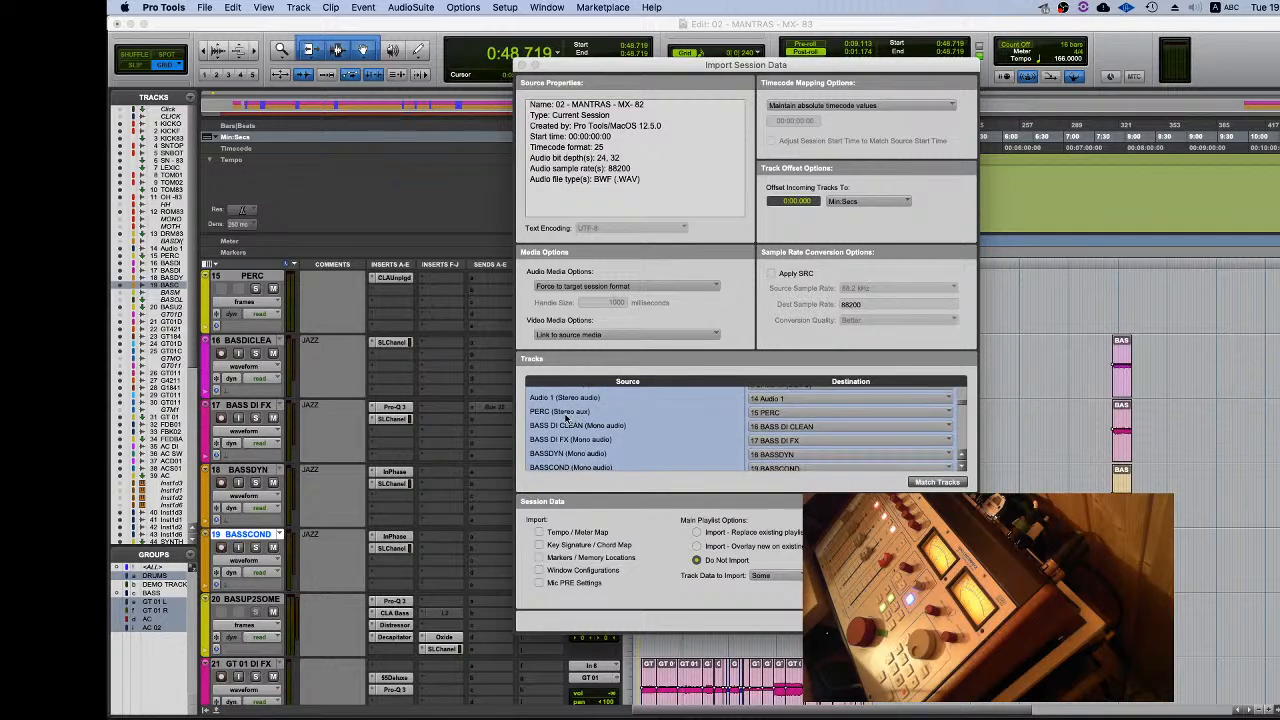
{"action": "scroll", "coordinate": [580, 415], "scroll_direction": "up", "scroll_amount": 8}
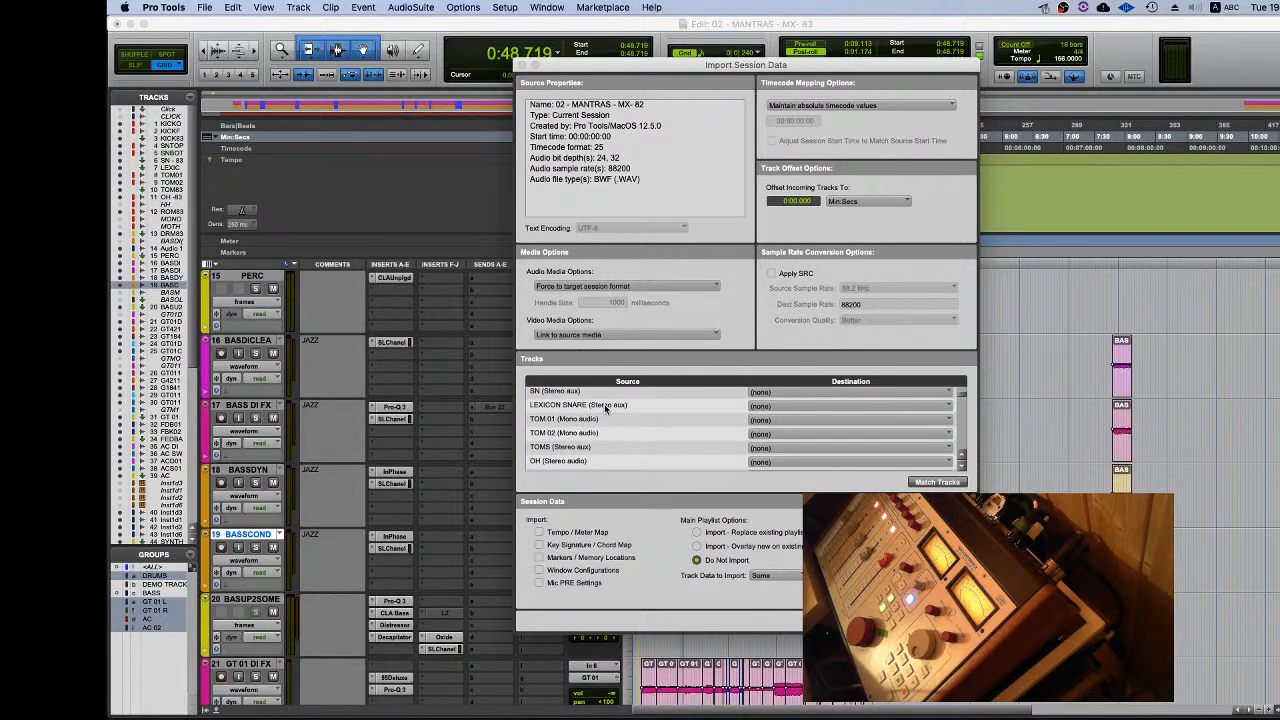
{"action": "scroll", "coordinate": [605, 408], "scroll_direction": "down", "scroll_amount": 8}
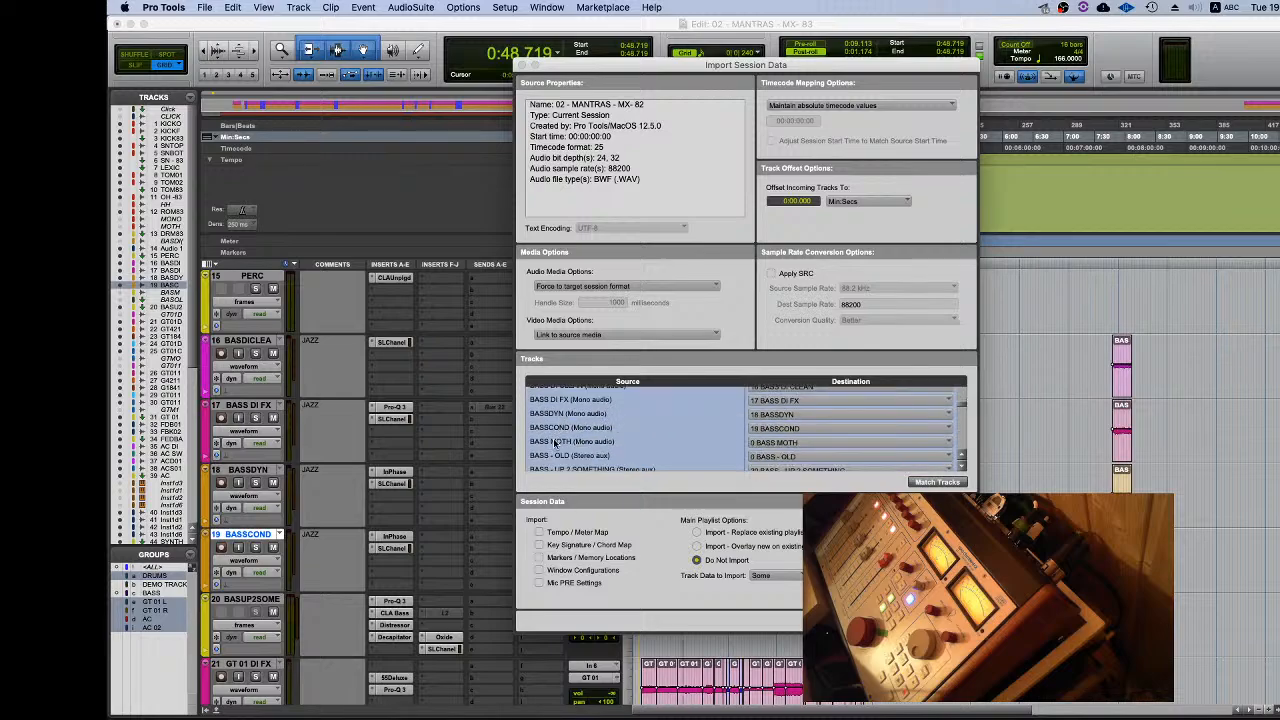
{"action": "scroll", "coordinate": [597, 455], "scroll_direction": "down", "scroll_amount": 3}
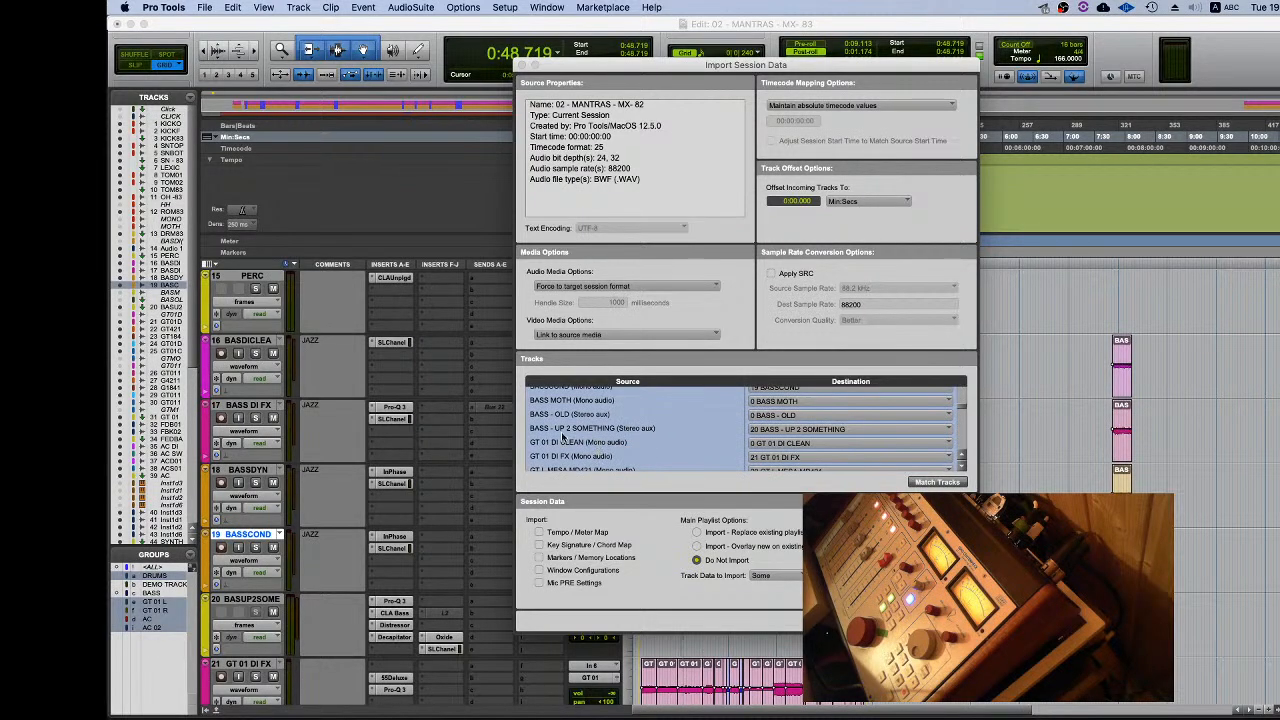
{"action": "scroll", "coordinate": [570, 441], "scroll_direction": "down", "scroll_amount": 10}
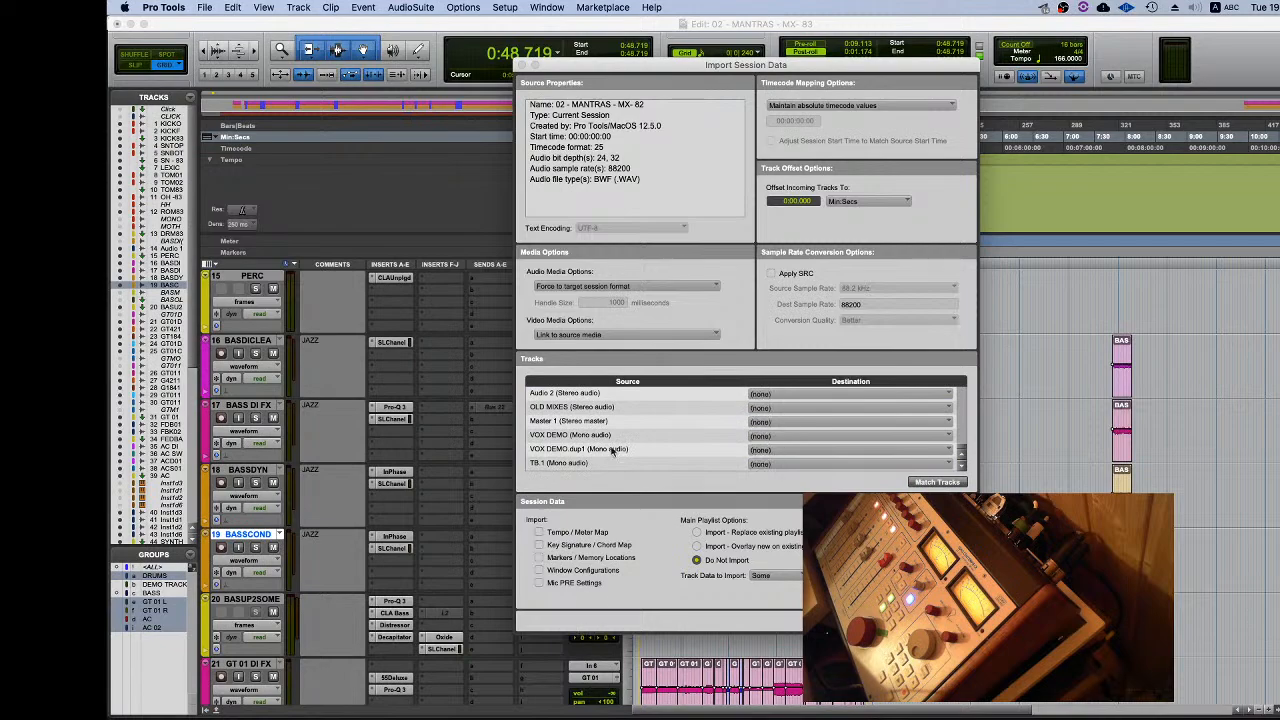
{"action": "left_click", "coordinate": [762, 576]}
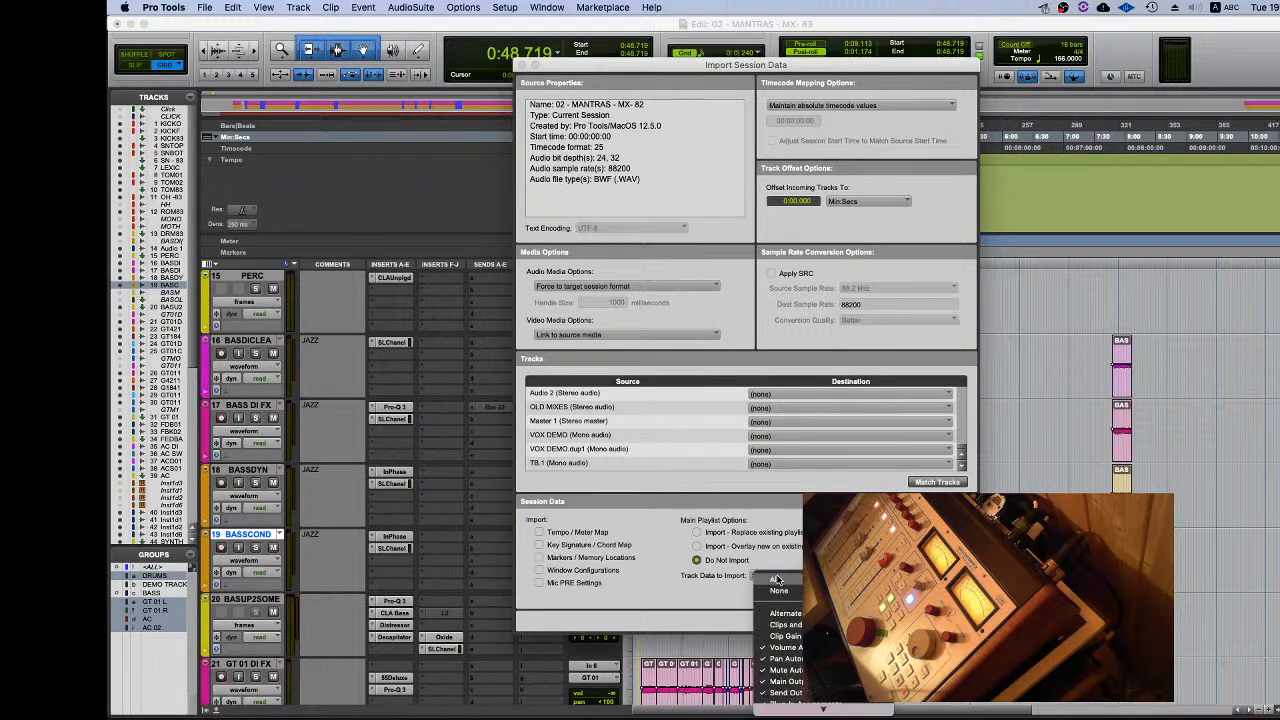
{"action": "left_click", "coordinate": [638, 113]}
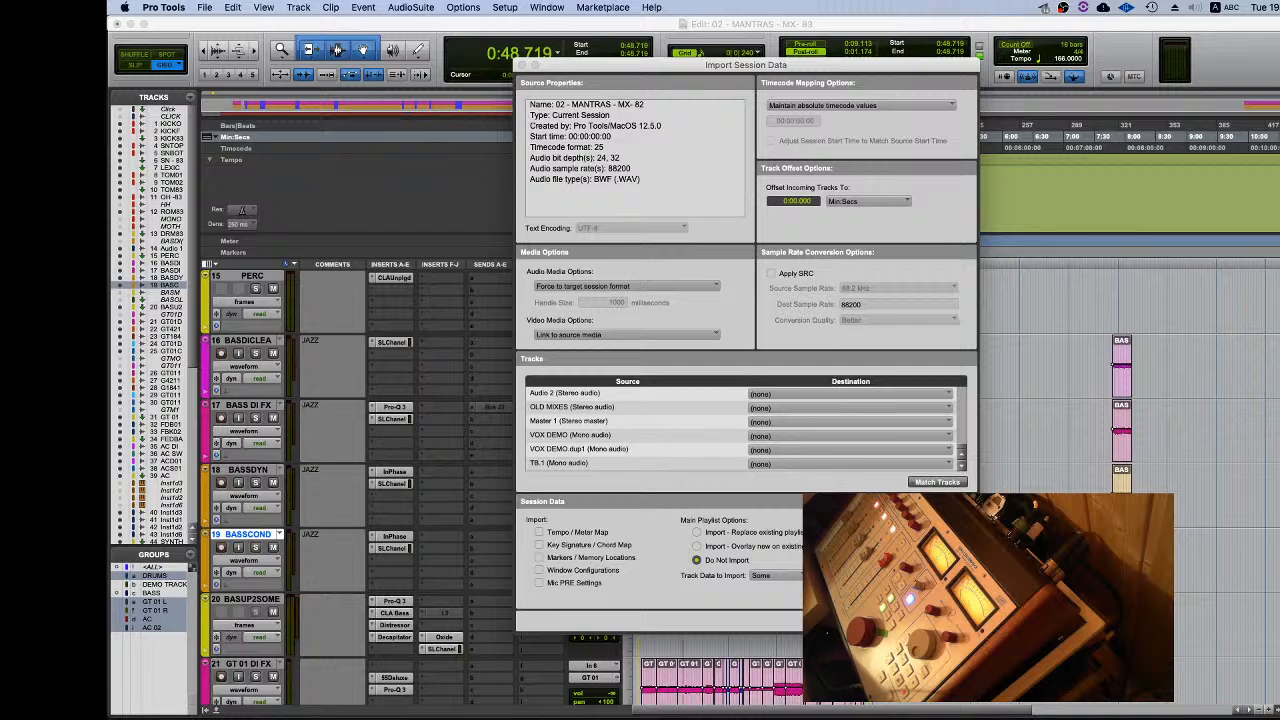
{"action": "left_click", "coordinate": [873, 620]}
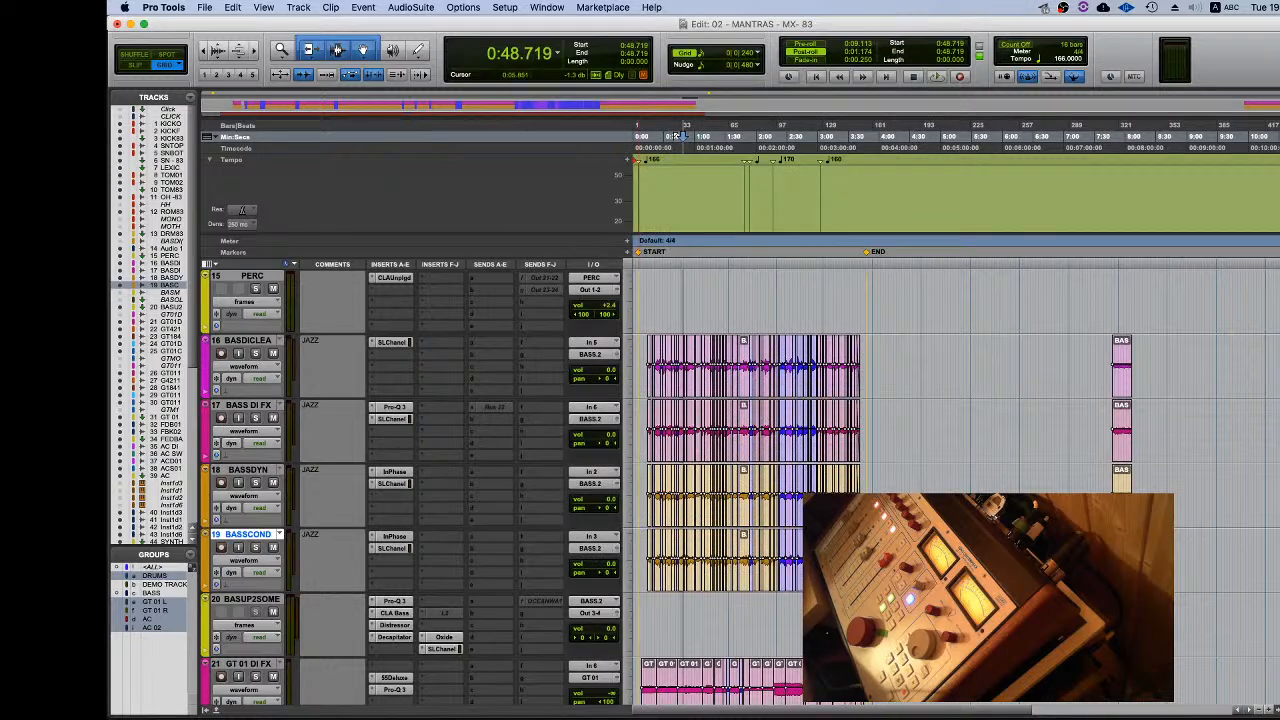
Step: Go through the BASDICLEA, BASS DI FX and BASSDYN tracks and mute BASSDYN
{"action": "left_click", "coordinate": [257, 343]}
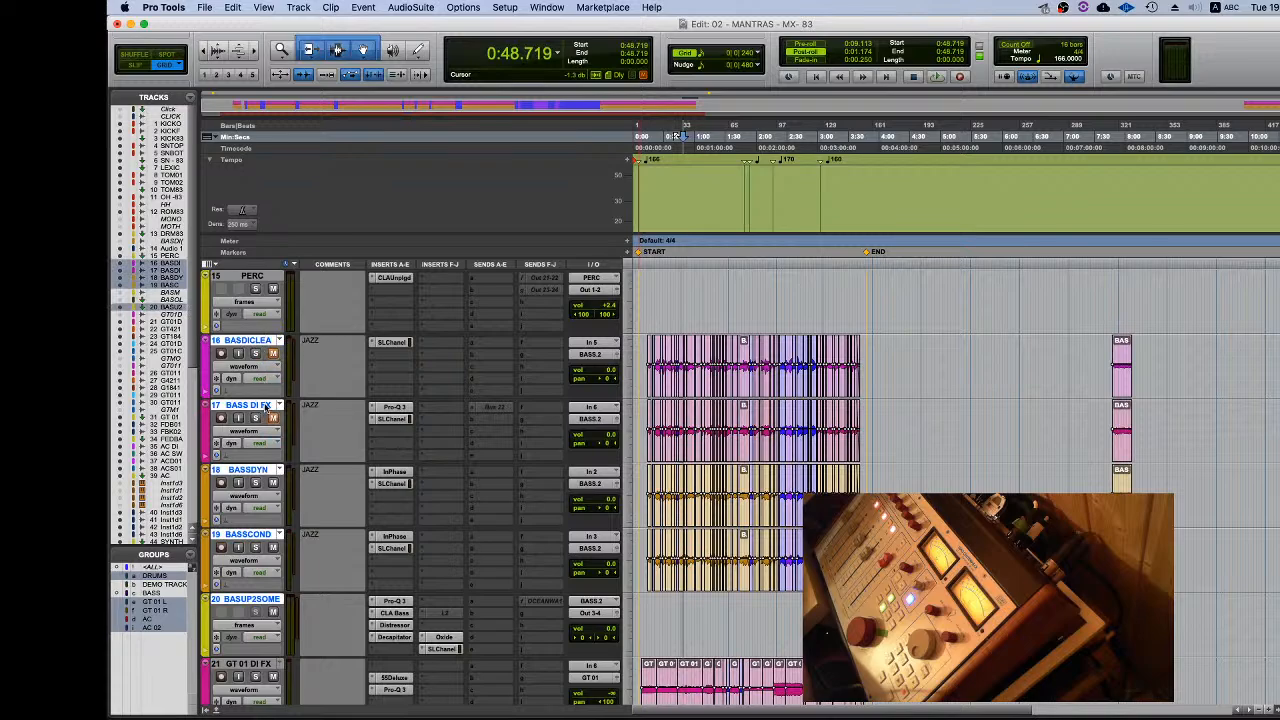
{"action": "left_click", "coordinate": [255, 403]}
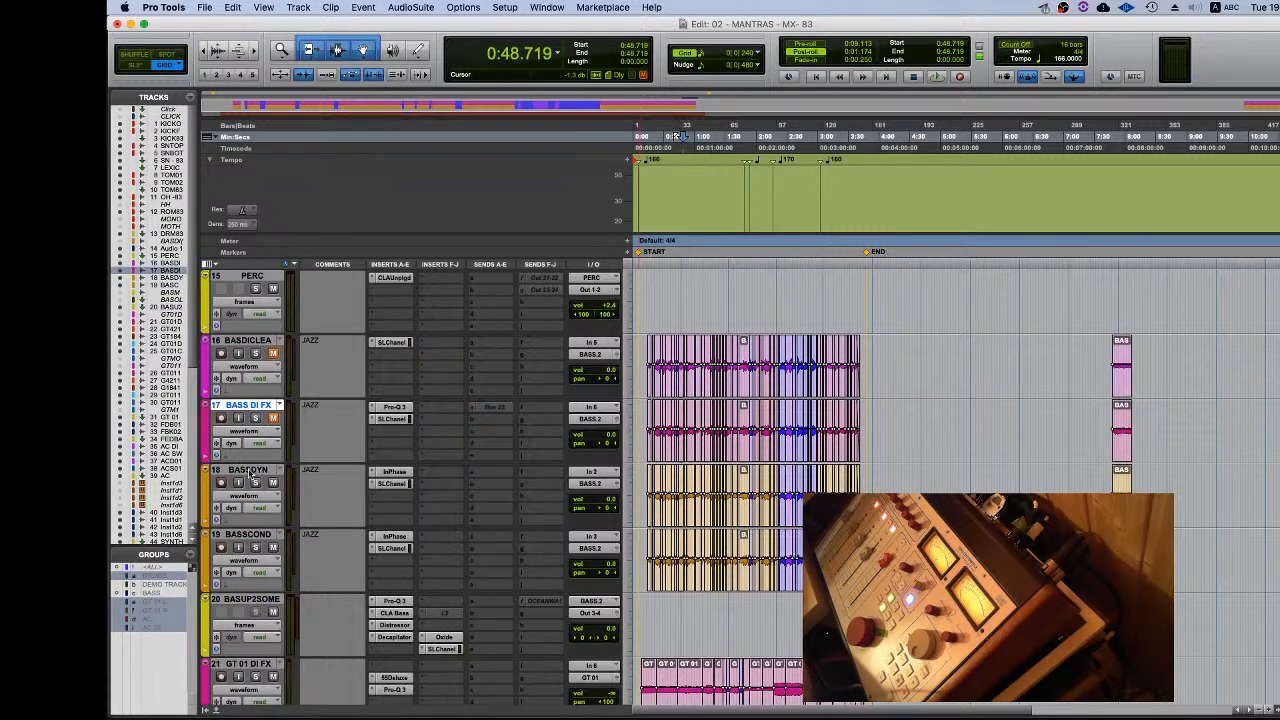
{"action": "left_click", "coordinate": [249, 470]}
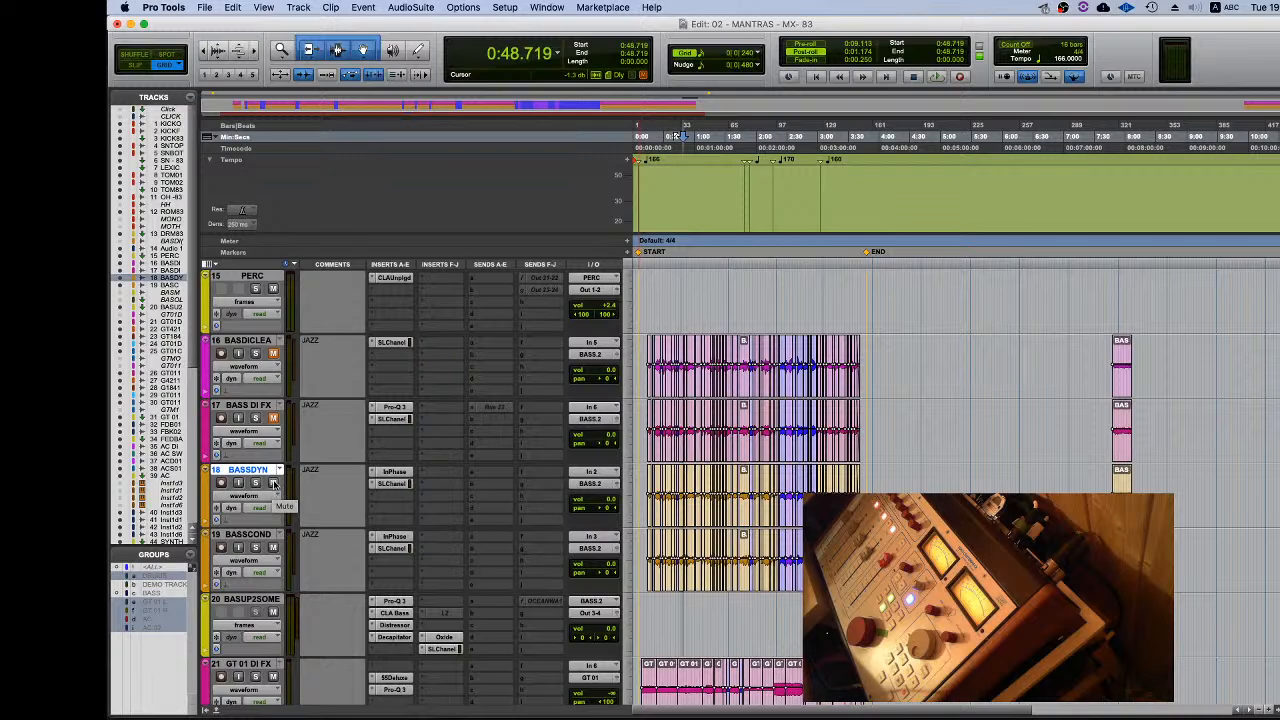
{"action": "double_click", "coordinate": [264, 470]}
{"action": "key", "text": "Escape"}
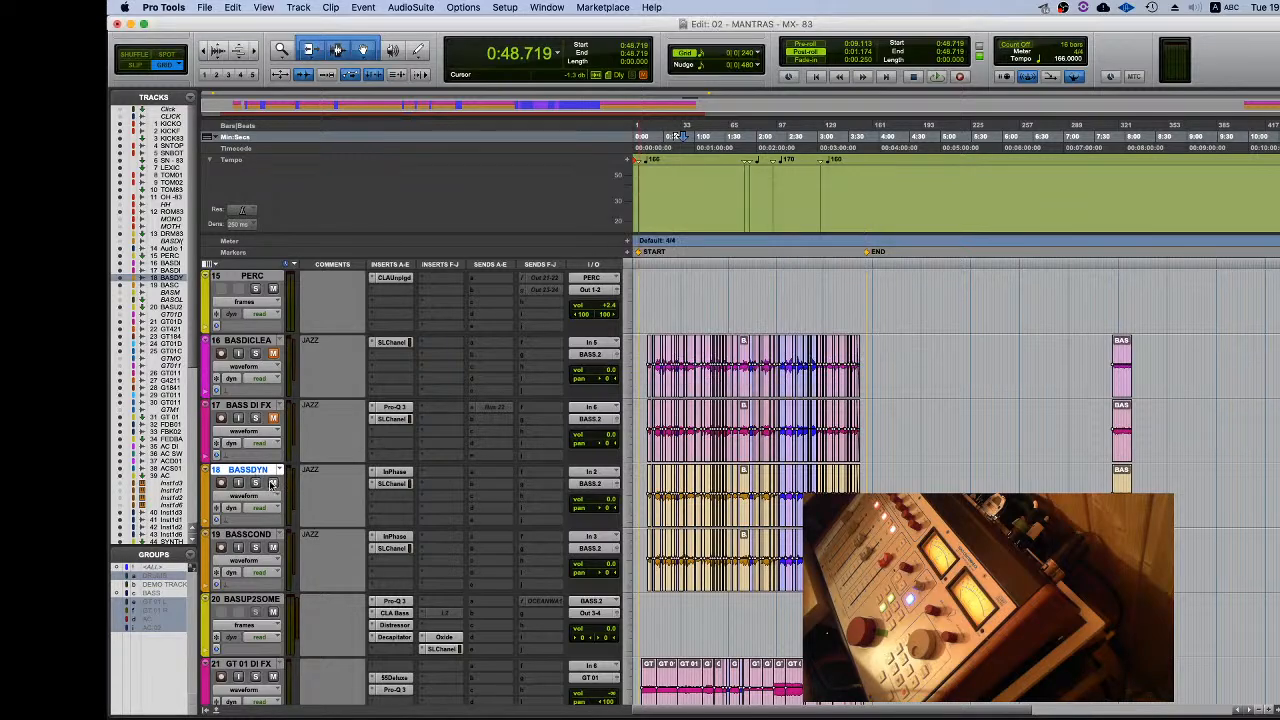
Step: Play the mix from about 0:14.1 with the timeline zoomed in around the bass entry
{"action": "left_click", "coordinate": [649, 470]}
{"action": "key", "text": "space"}
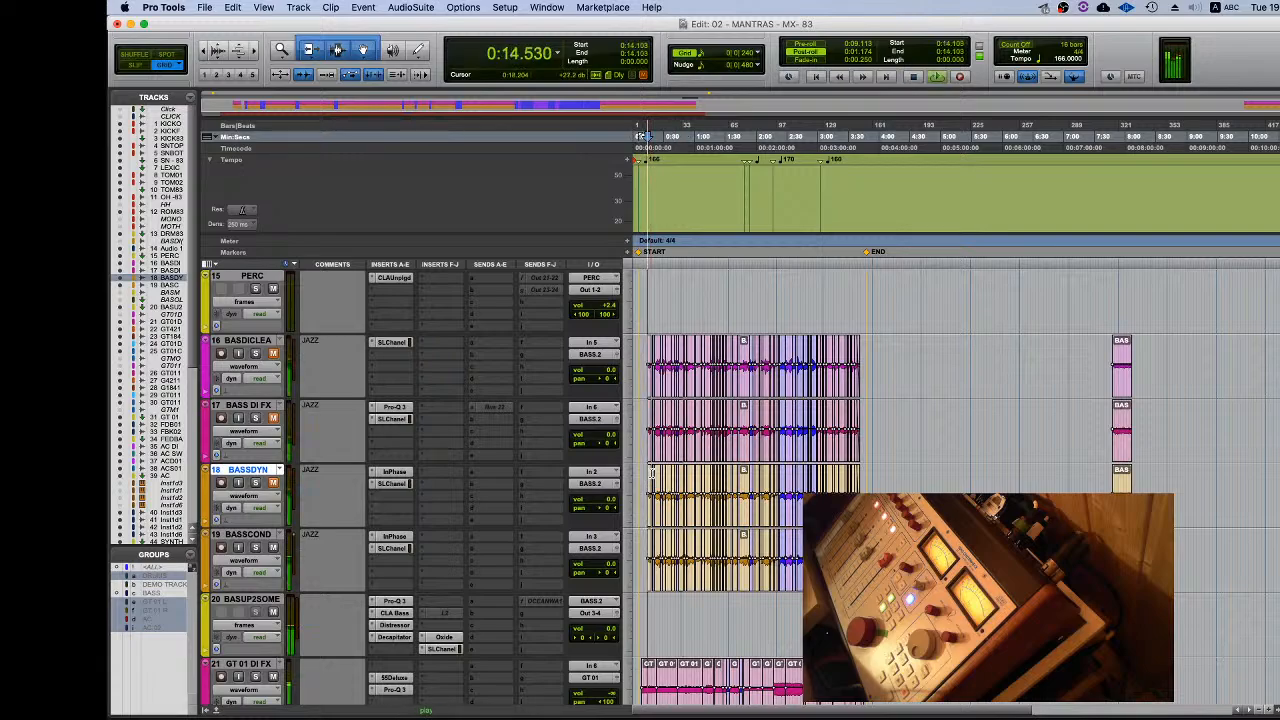
{"action": "key", "text": "space"}
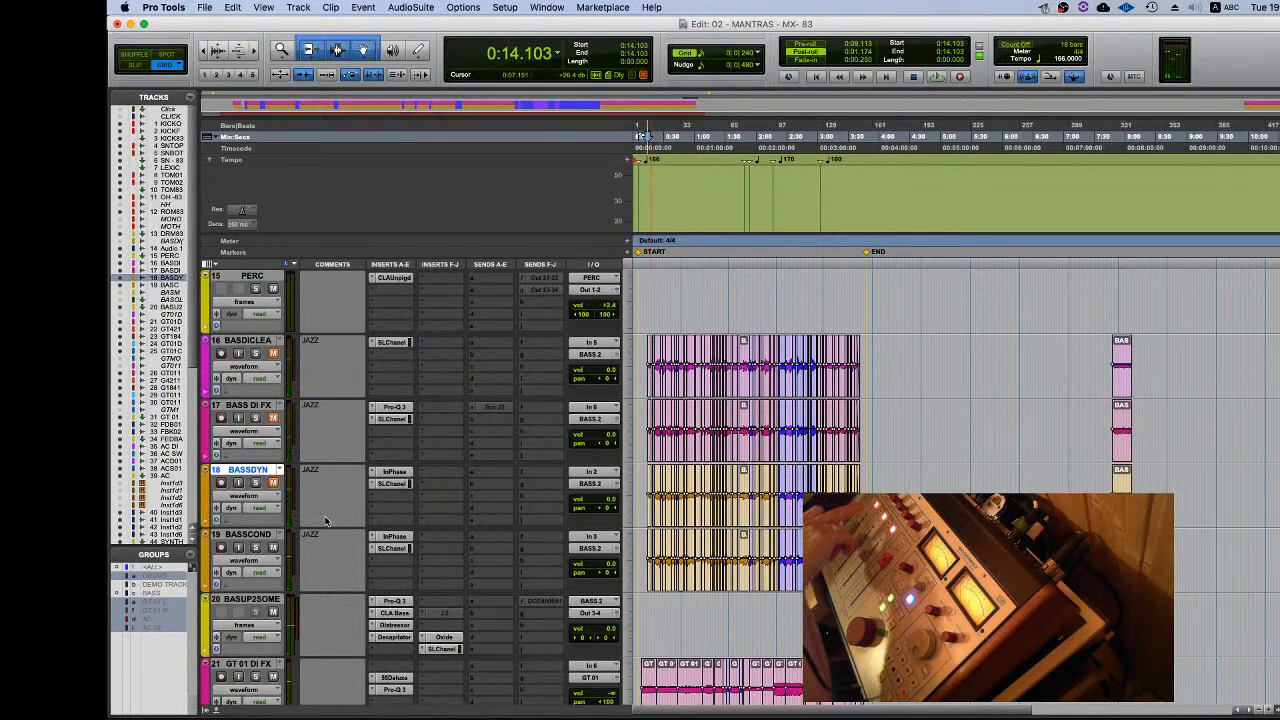
{"action": "key", "text": "space"}
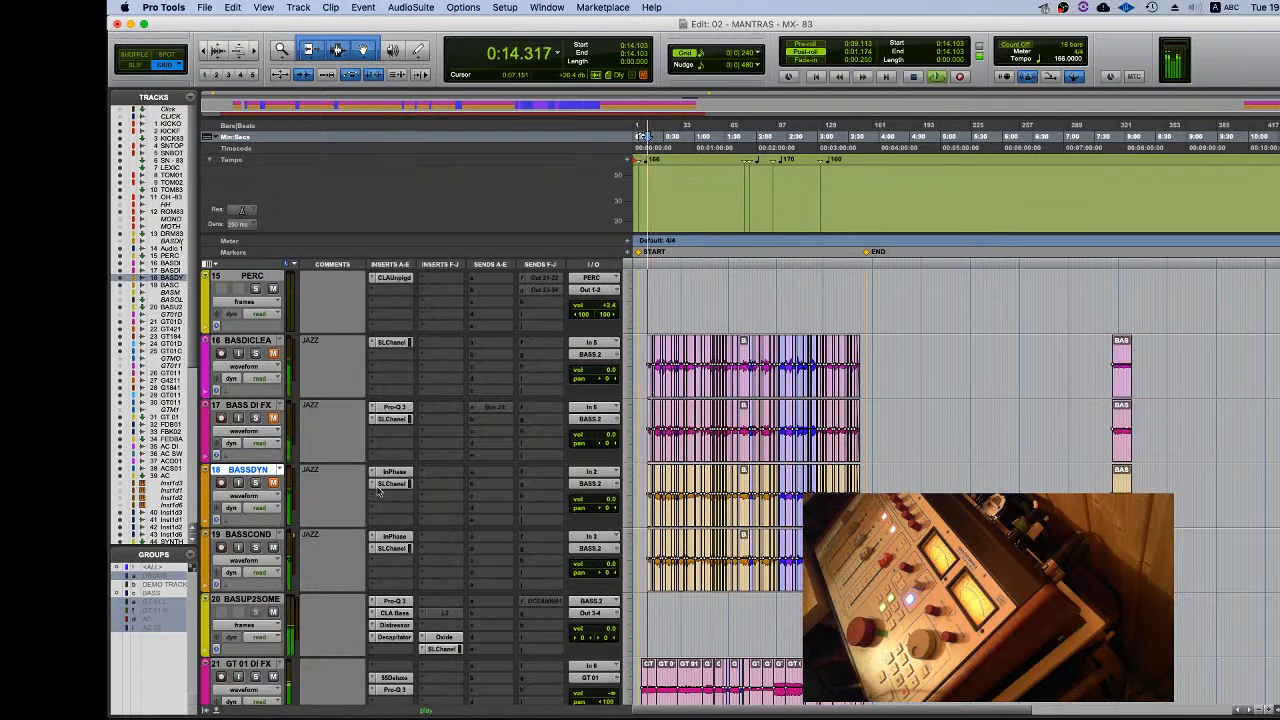
{"action": "key", "text": "t"}
{"action": "key", "text": "t"}
{"action": "key", "text": "t"}
{"action": "key", "text": "r"}
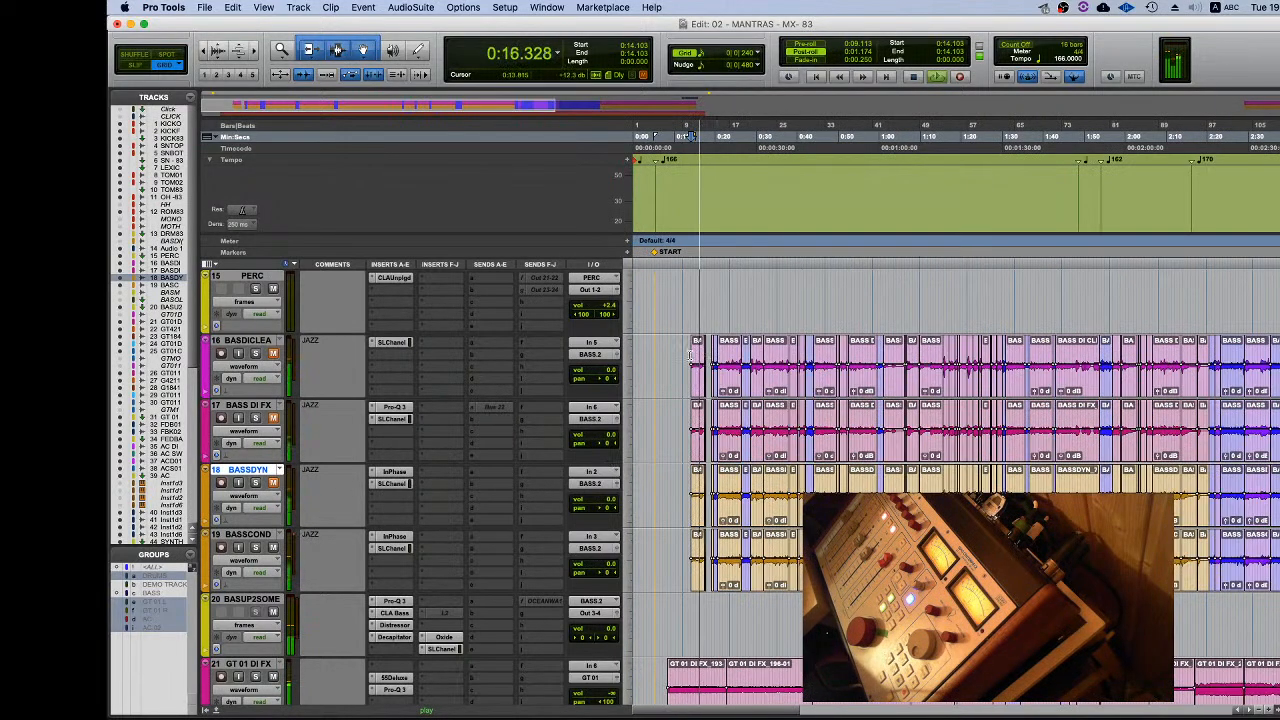
{"action": "key", "text": "space"}
Step: Select the BASUP2SOME track and open 01 - UP TO SOMETHING - MX - 83.ptx as the source for importing session data
{"action": "left_click", "coordinate": [250, 598]}
{"action": "left_click", "coordinate": [255, 598]}
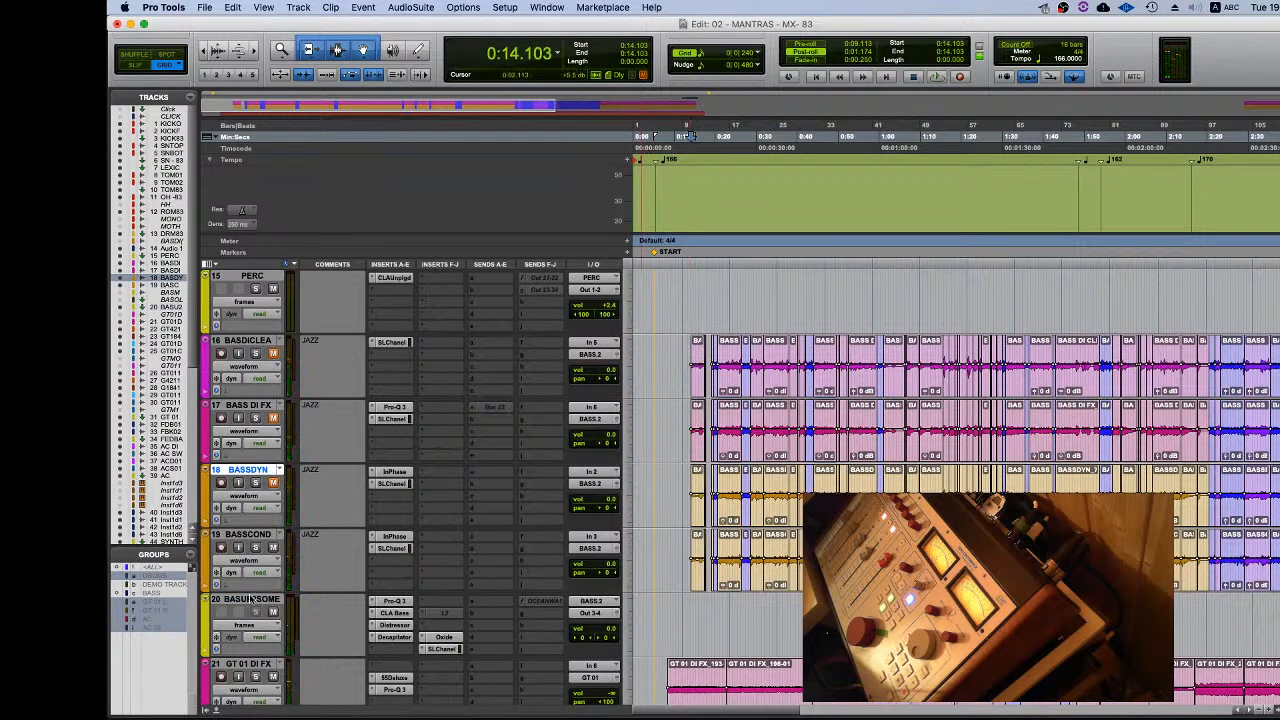
{"action": "left_click", "coordinate": [207, 12]}
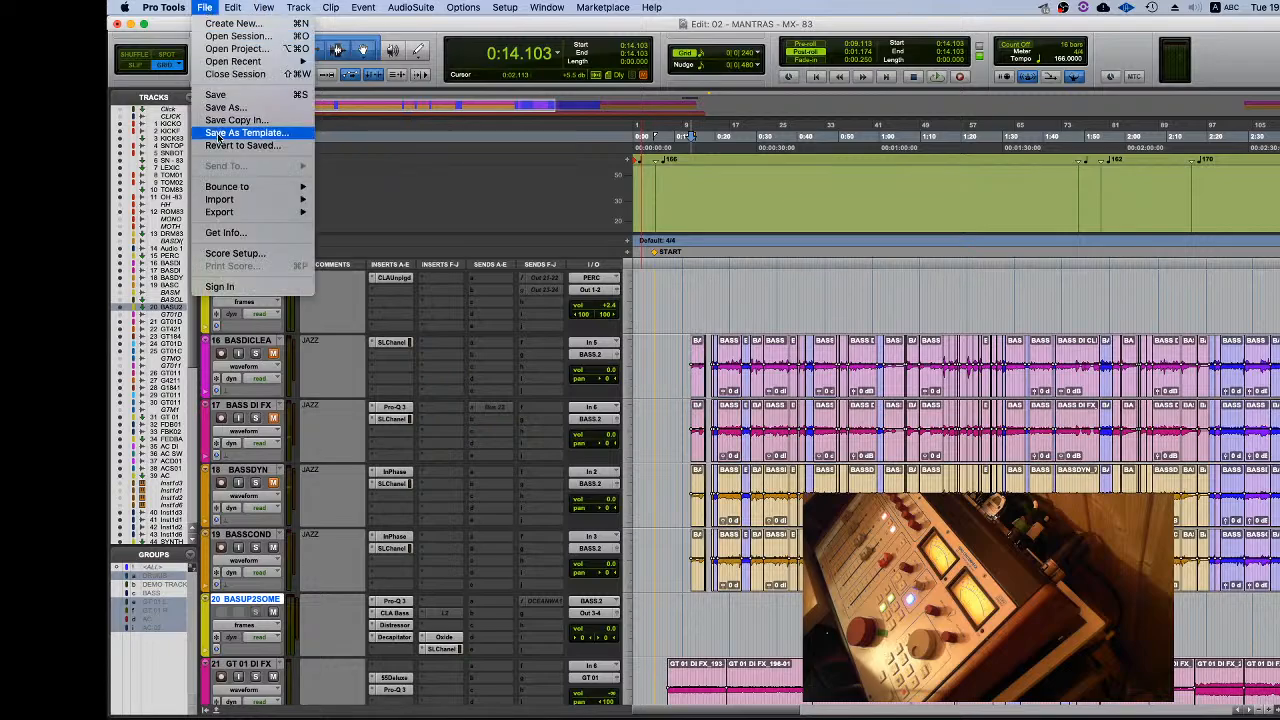
{"action": "left_click", "coordinate": [667, 459]}
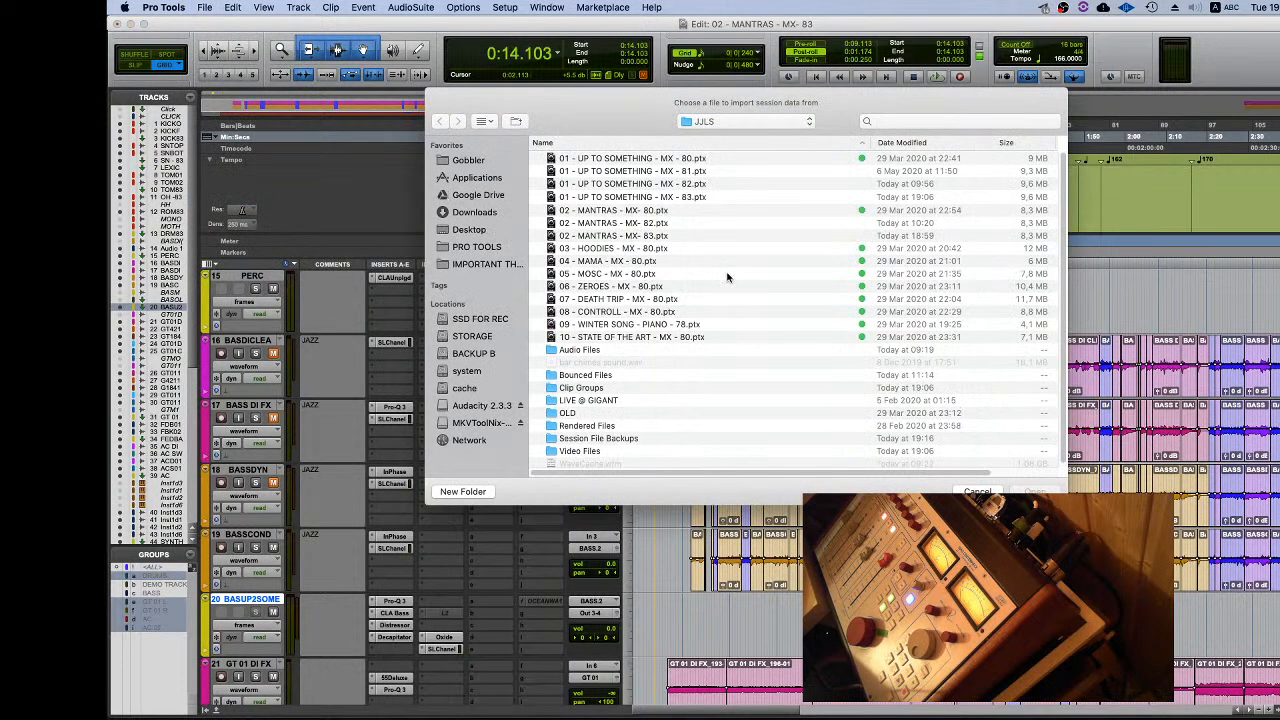
{"action": "left_click", "coordinate": [666, 197]}
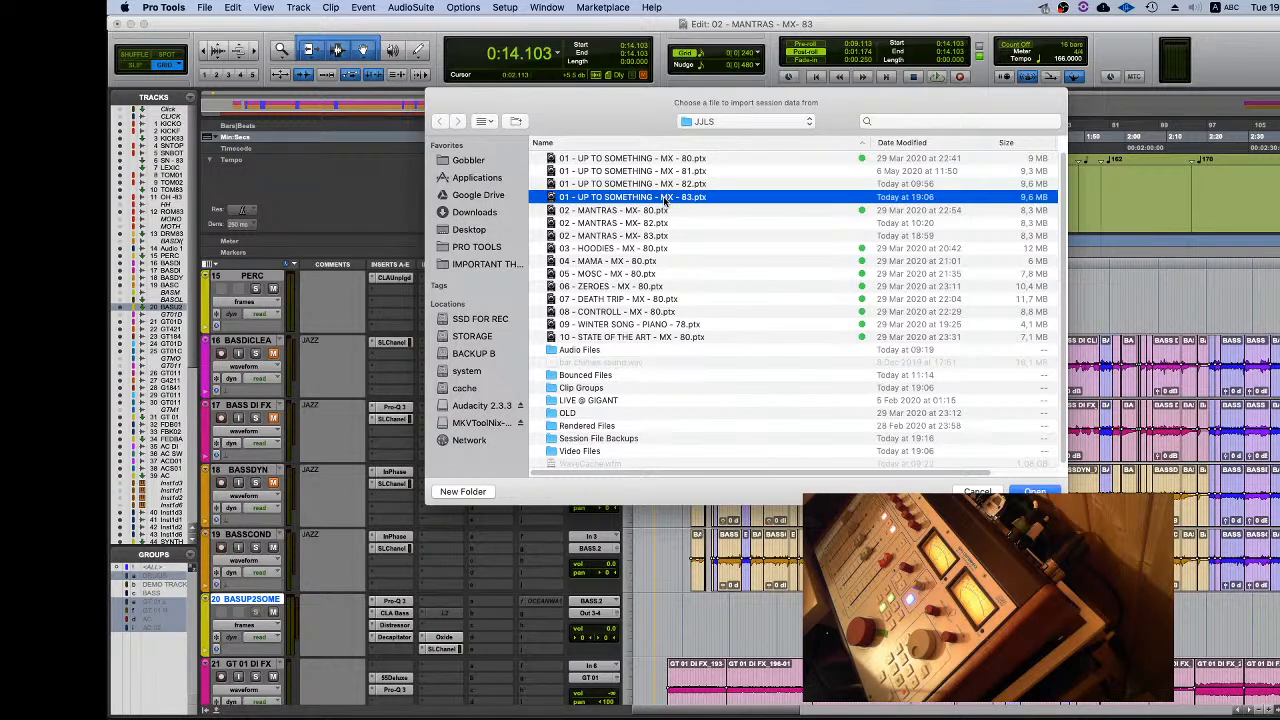
{"action": "key", "text": "Return"}
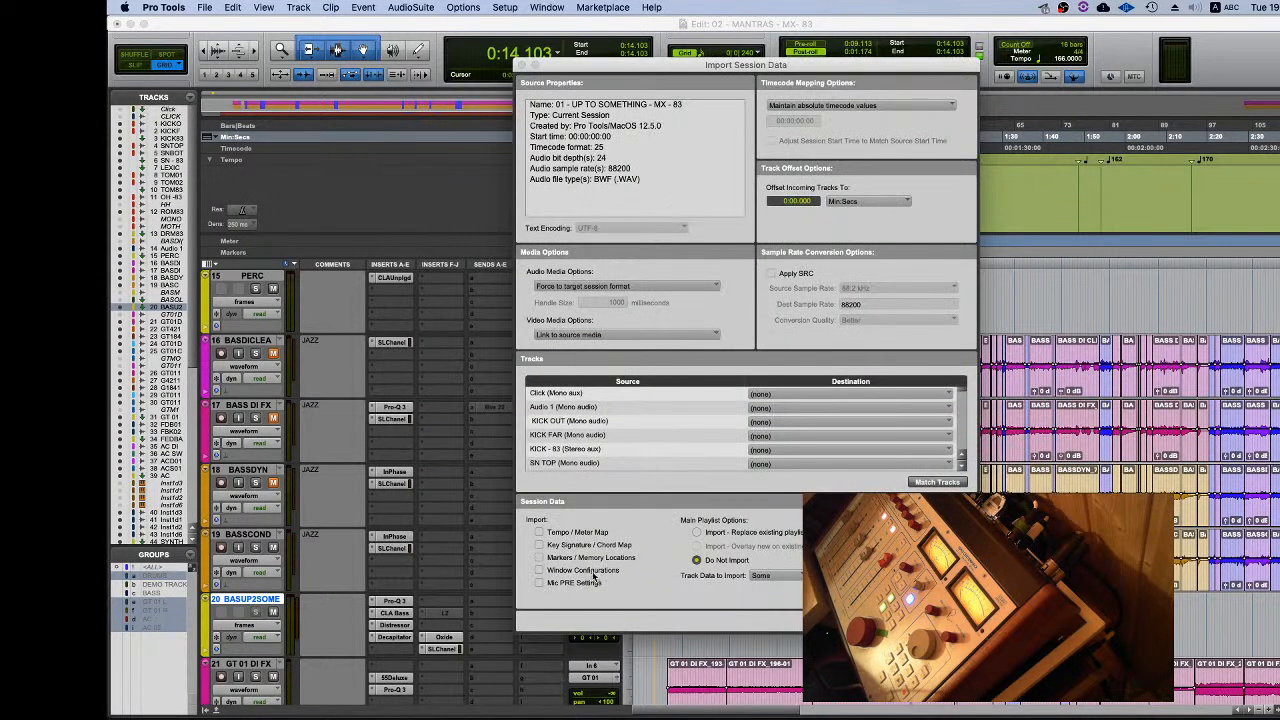
Step: Import the BASS - 83 stereo aux from UP TO SOMETHING as a new track
{"action": "scroll", "coordinate": [625, 437], "scroll_direction": "down", "scroll_amount": 5}
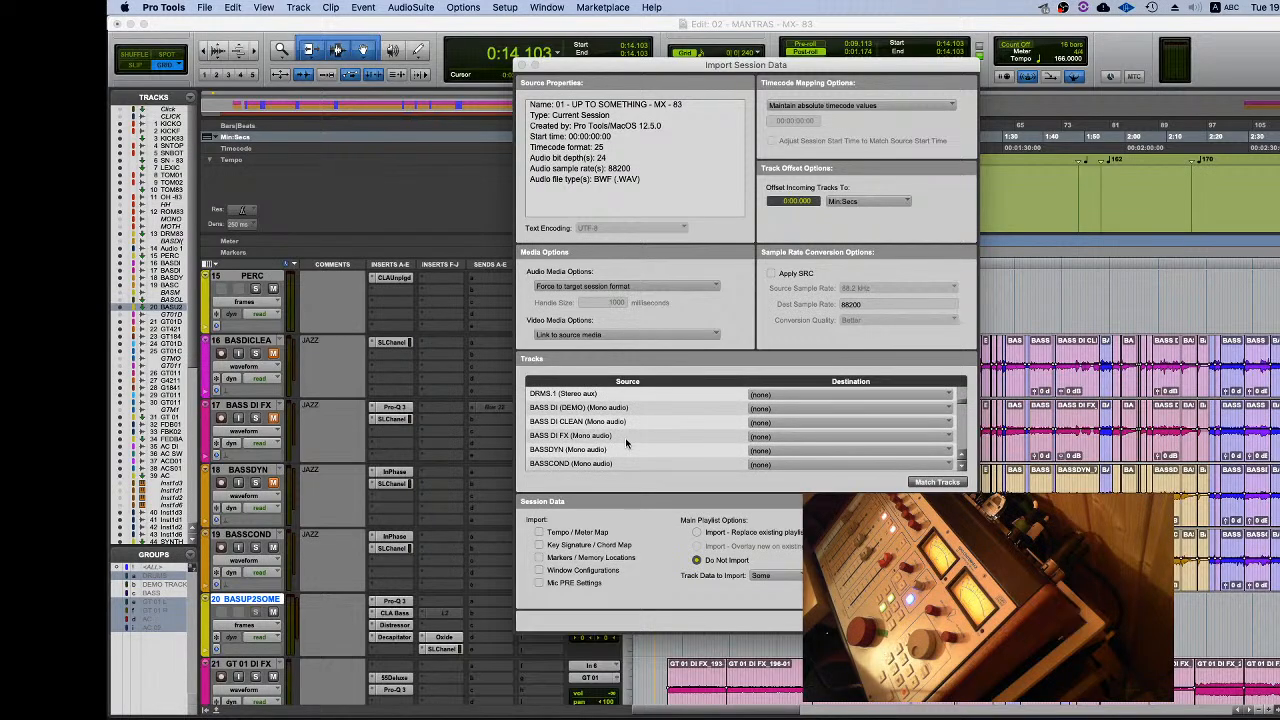
{"action": "scroll", "coordinate": [620, 437], "scroll_direction": "down", "scroll_amount": 3}
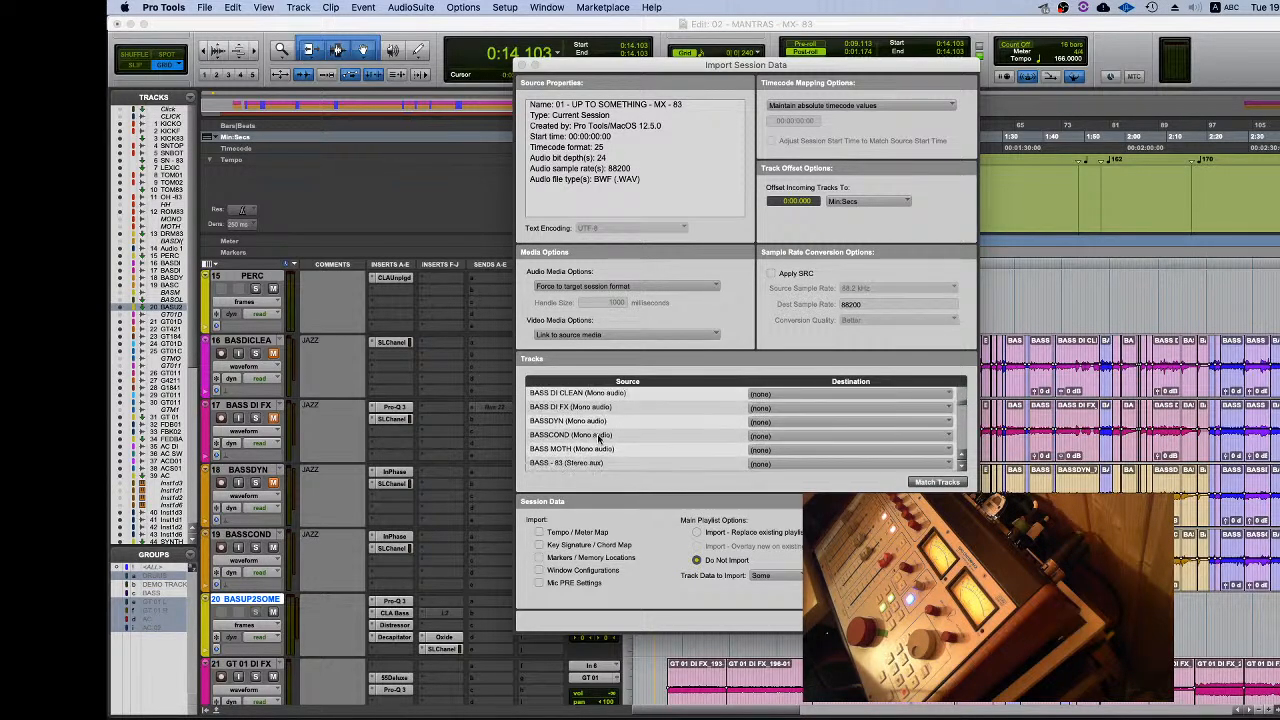
{"action": "scroll", "coordinate": [601, 438], "scroll_direction": "down", "scroll_amount": 1}
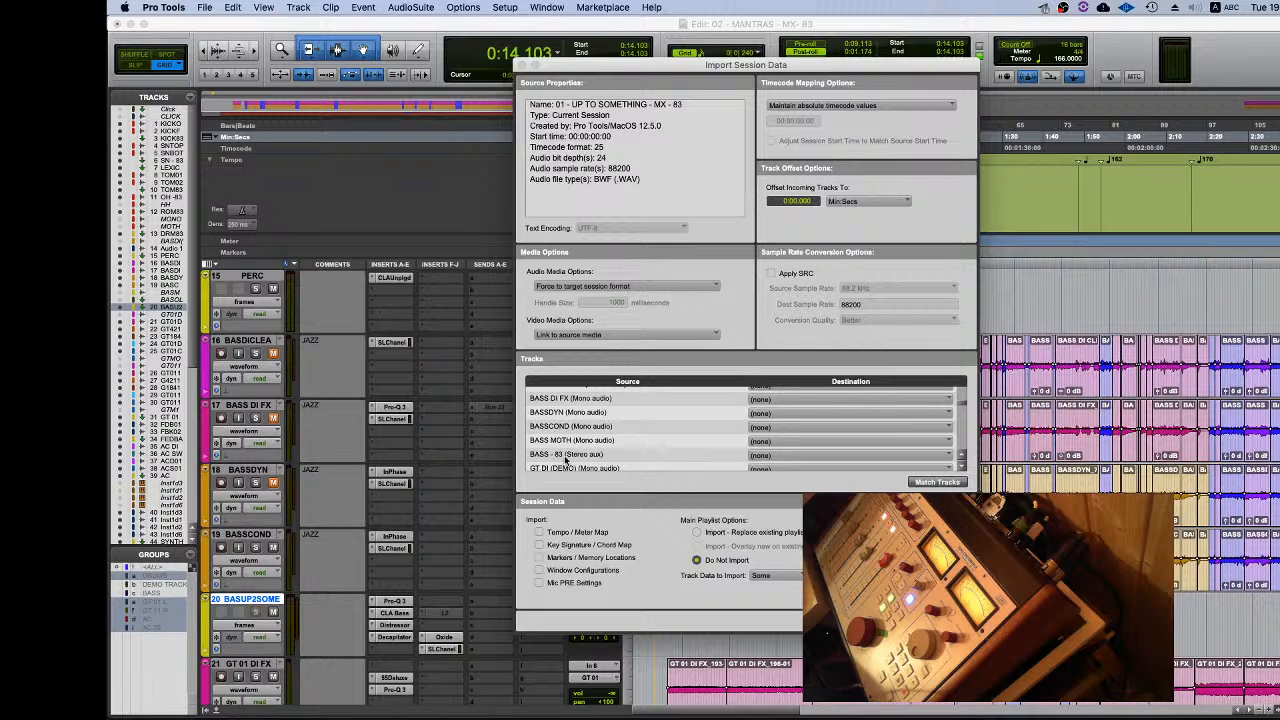
{"action": "left_click", "coordinate": [572, 458]}
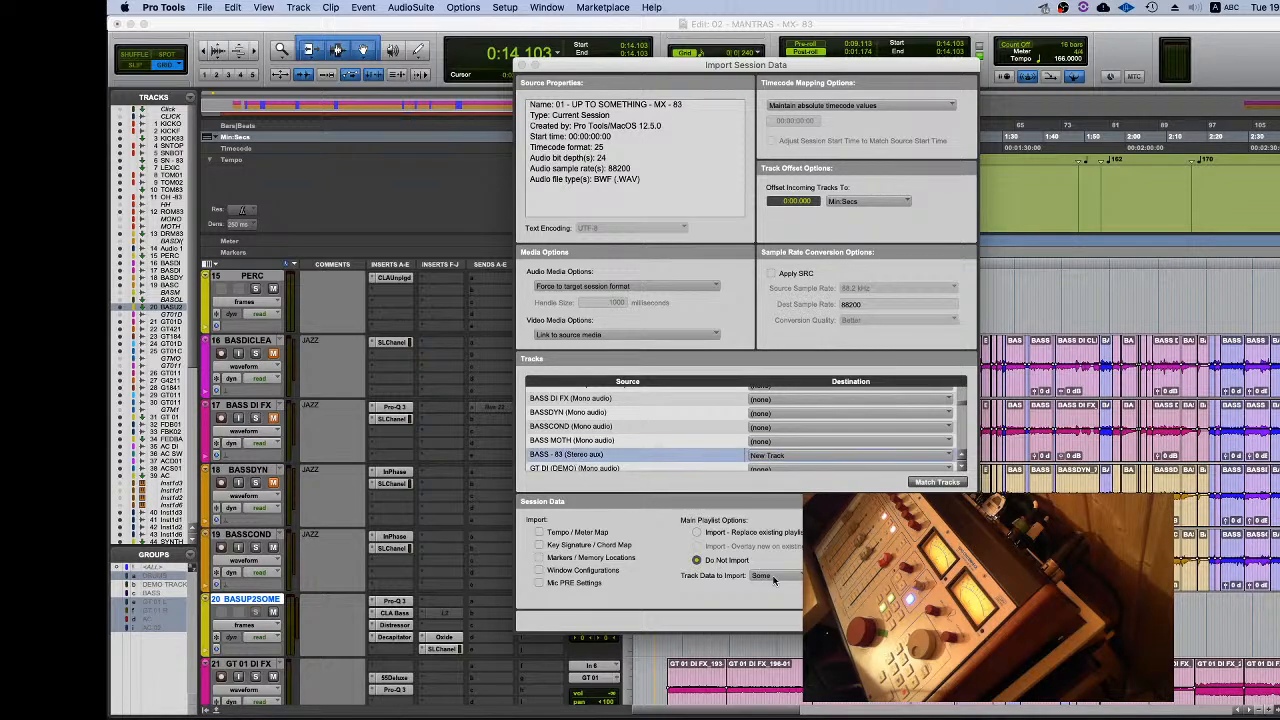
{"action": "key", "text": "Return"}
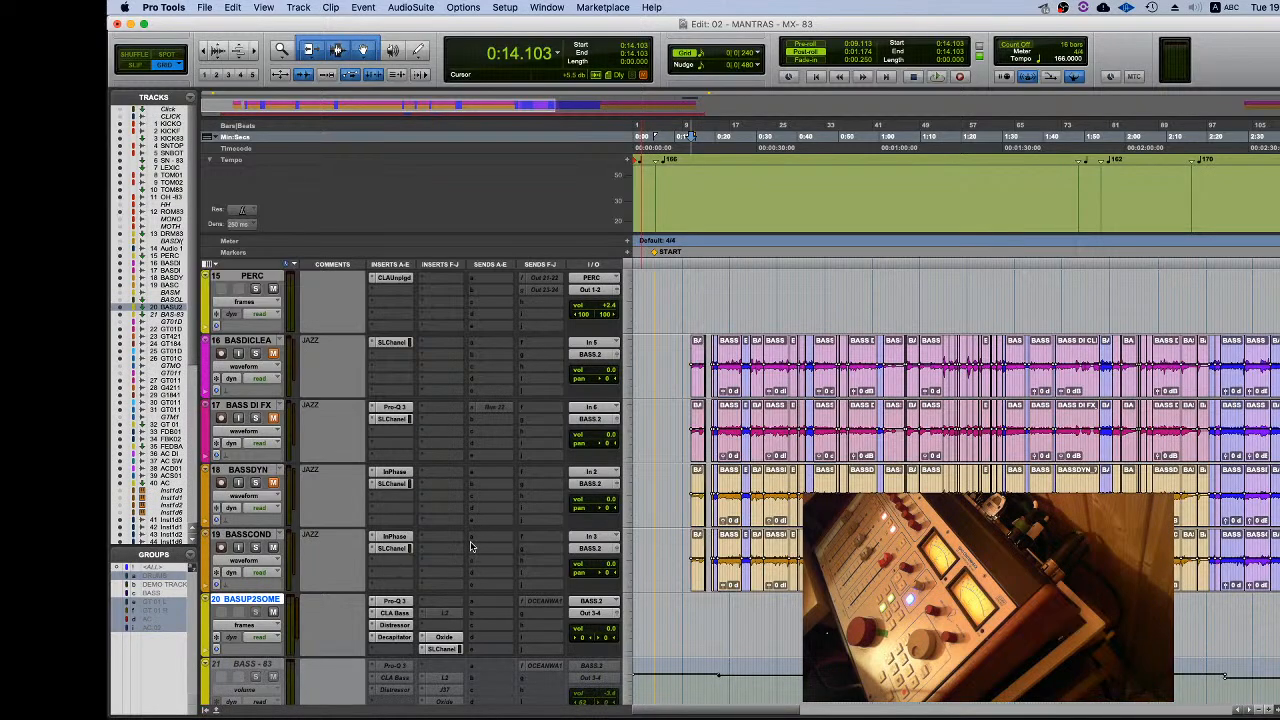
Step: Check item 12 in the TextEdit notes and replace BASUP2SOME's final SSL channel insert with the one from BASS - 83
{"action": "scroll", "coordinate": [471, 545], "scroll_direction": "down", "scroll_amount": 5}
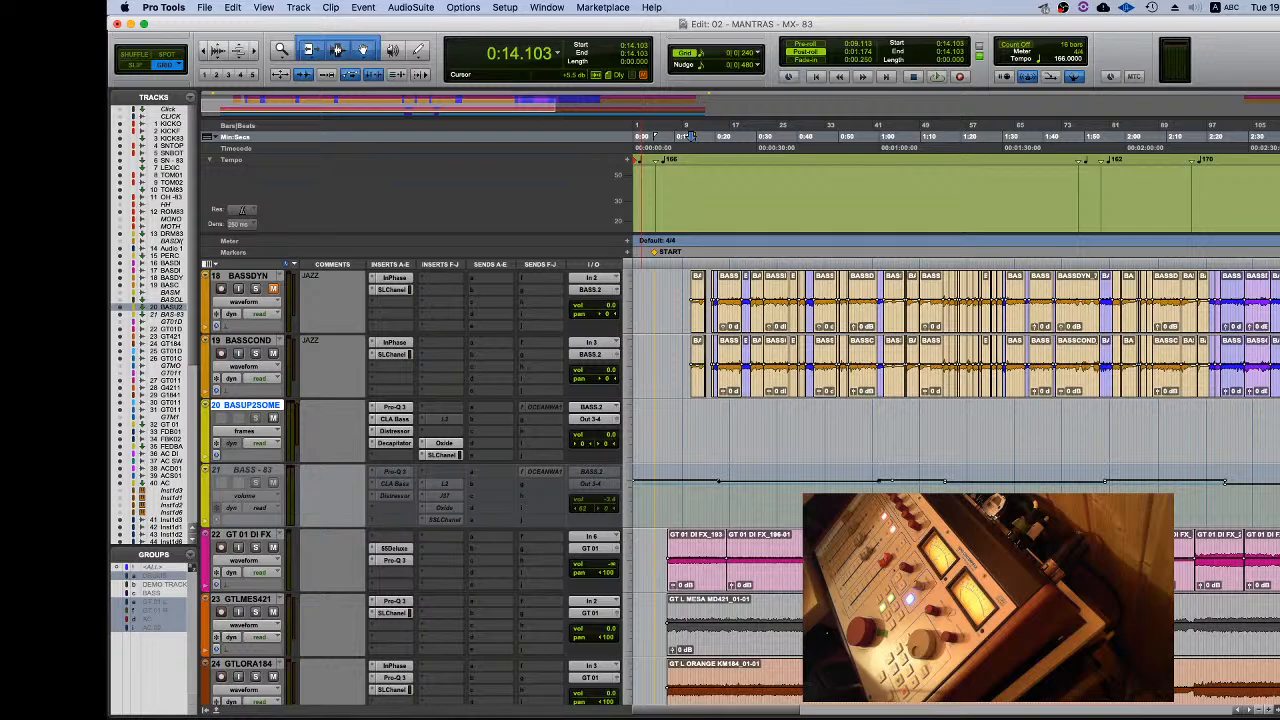
{"action": "key", "text": "super+Tab"}
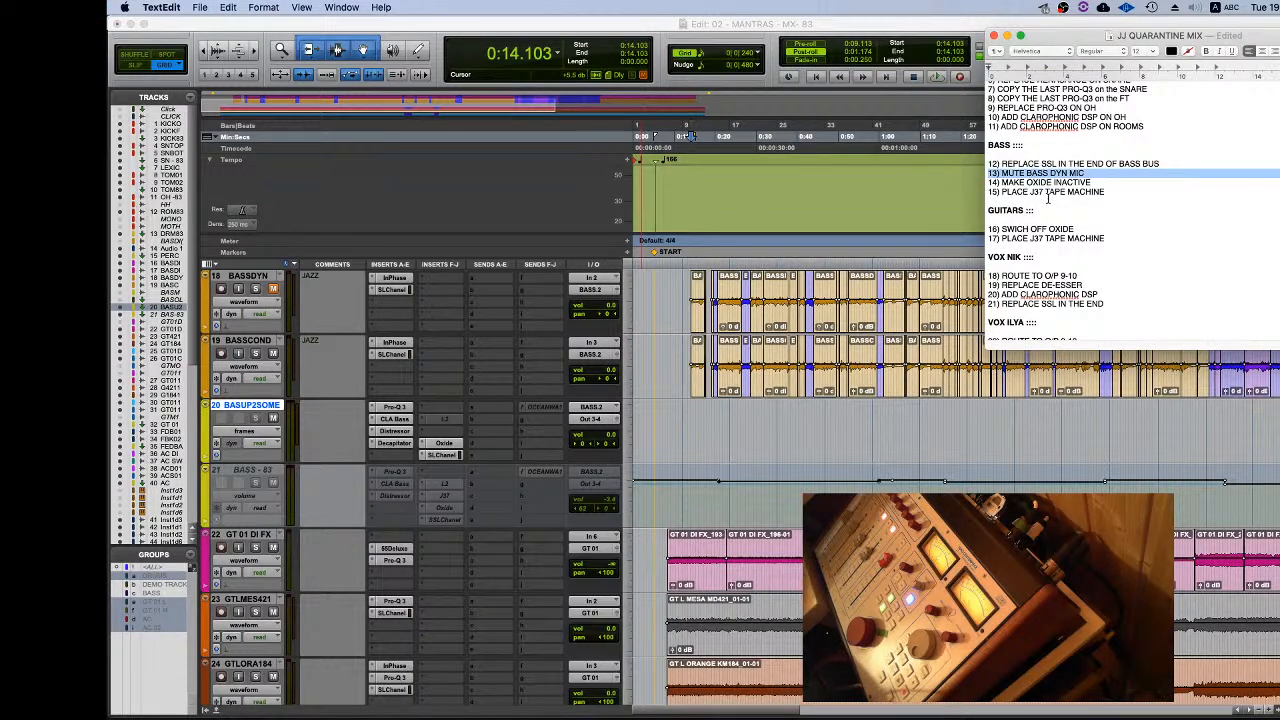
{"action": "triple_click", "coordinate": [1080, 164]}
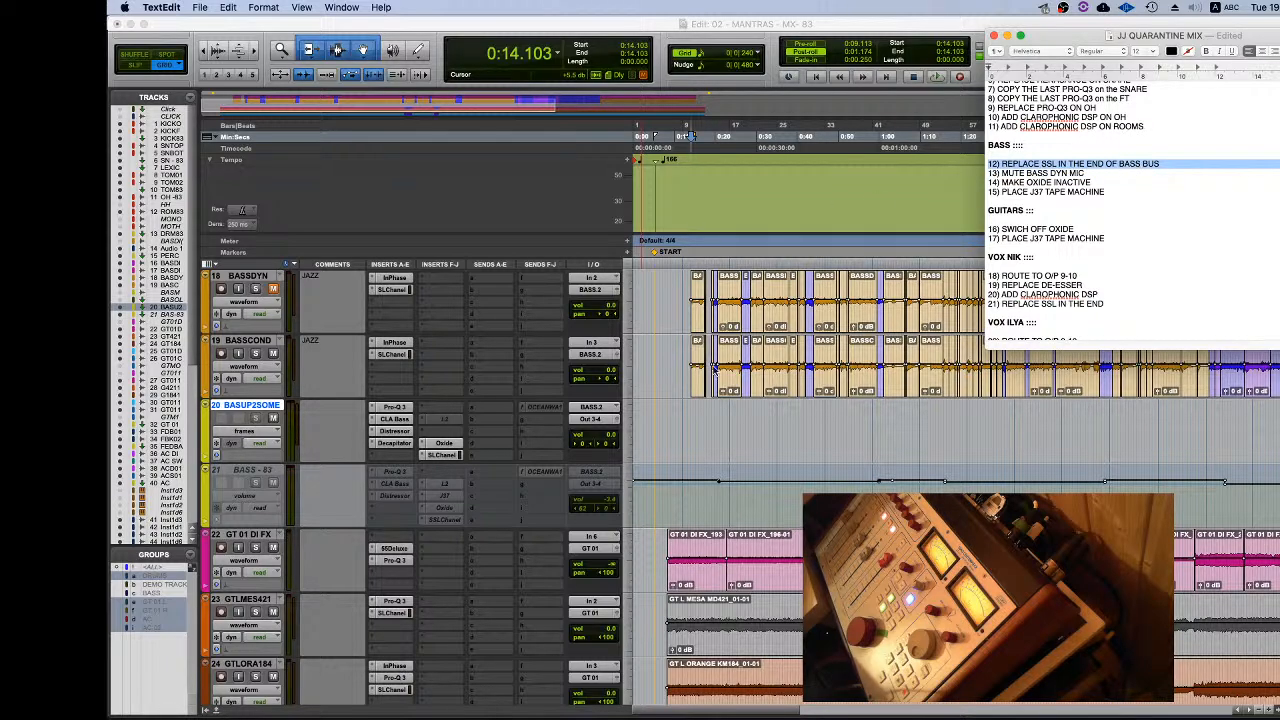
{"action": "left_click", "coordinate": [449, 522]}
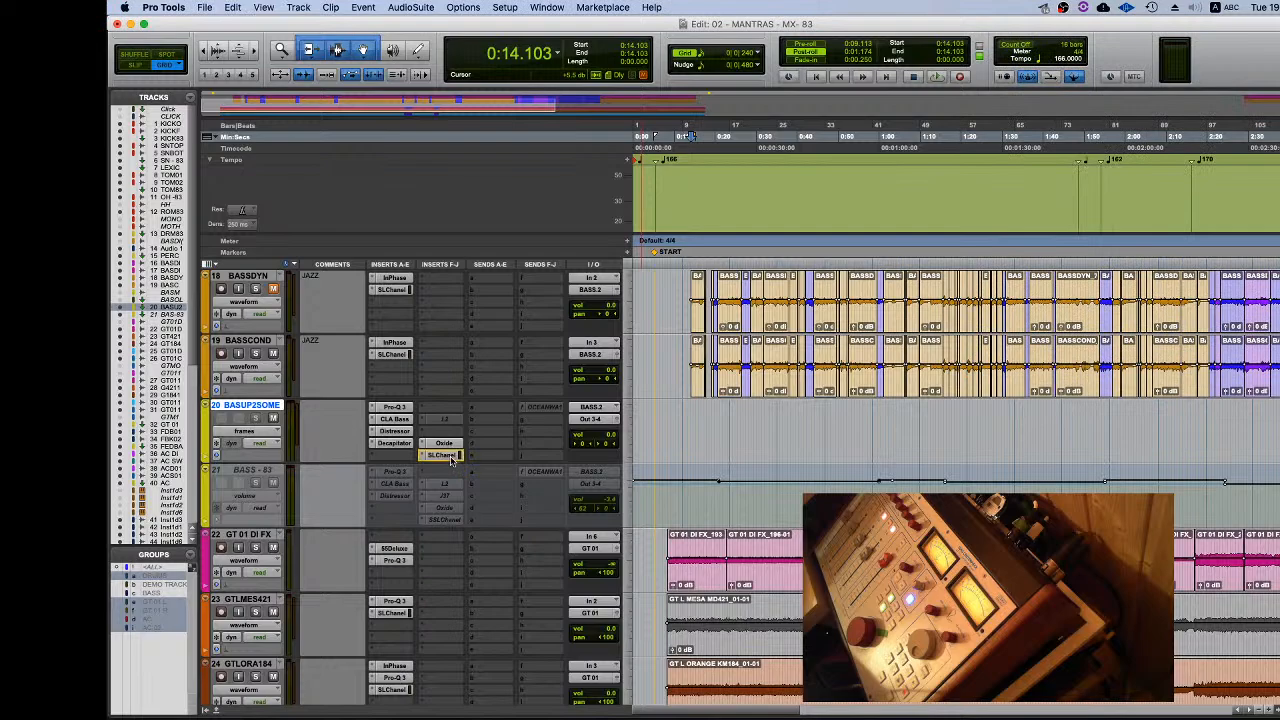
{"action": "left_click_drag", "start_coordinate": [451, 460], "coordinate": [451, 460]}
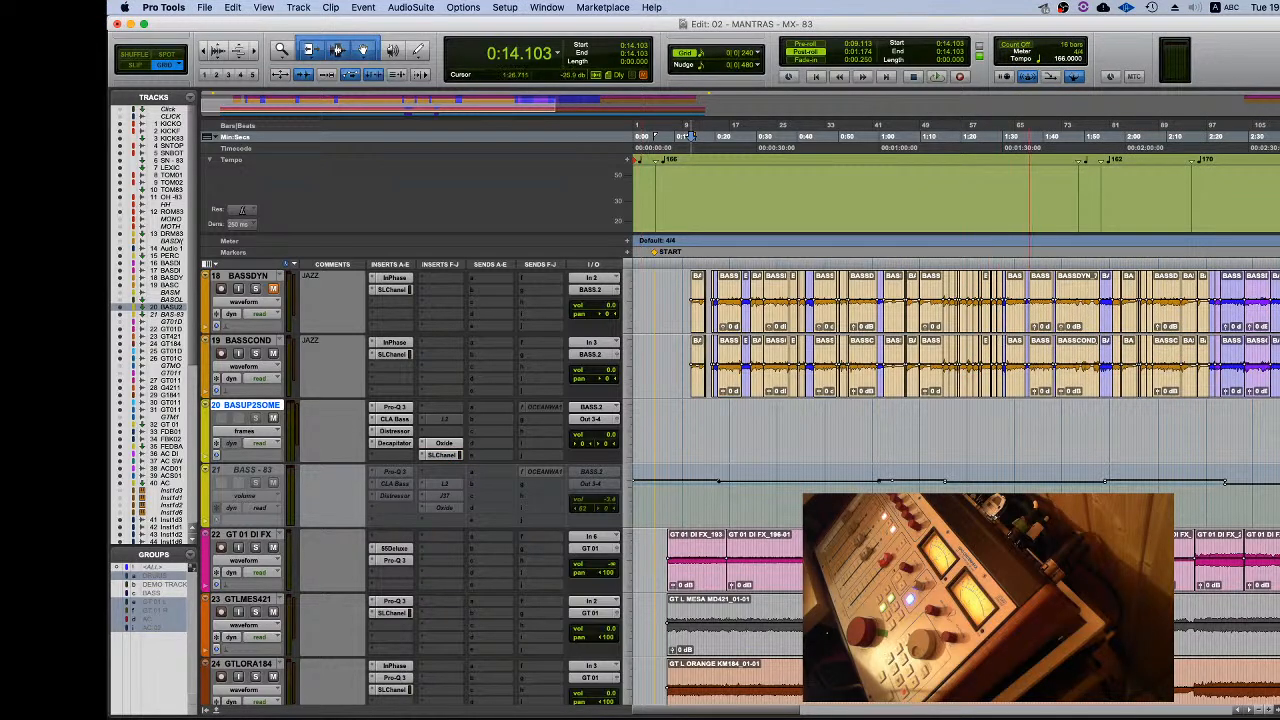
Step: After reviewing items 13 to 15 in the TextEdit notes, make Oxide inactive on BASUP2SOME and move the J37 from BASS - 83 above it
{"action": "key", "text": "super+Tab"}
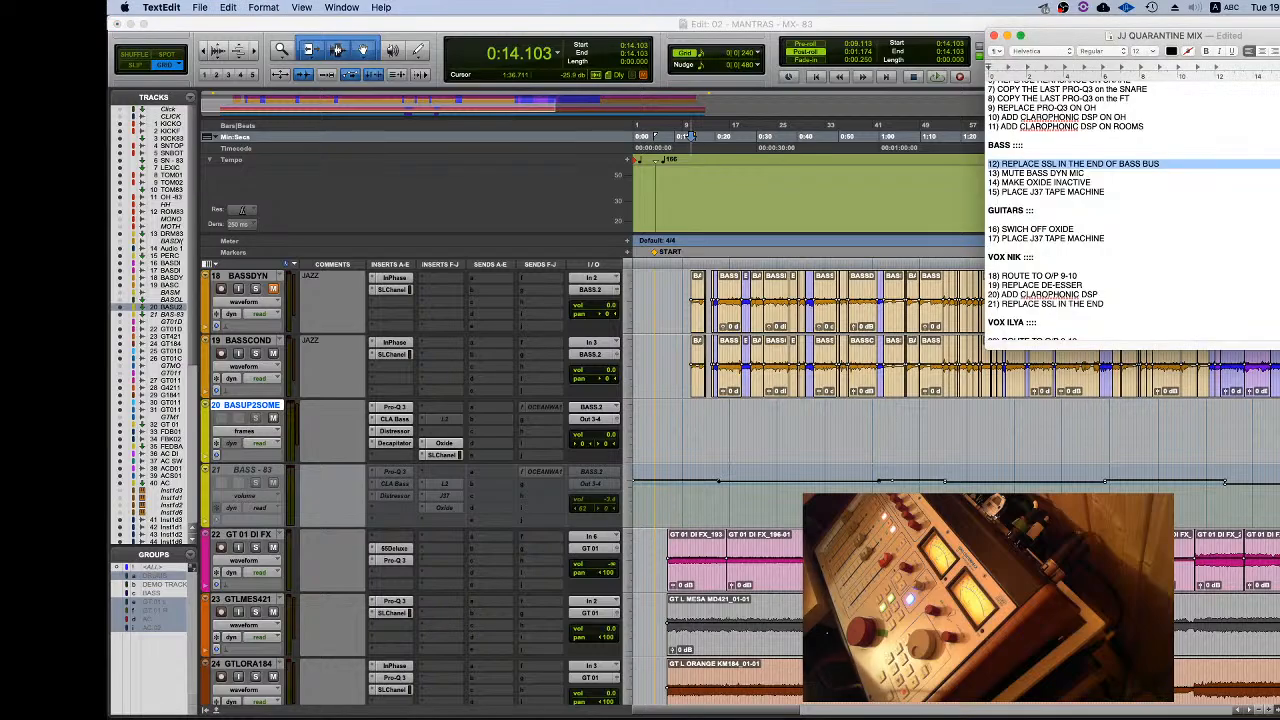
{"action": "double_click", "coordinate": [1038, 173]}
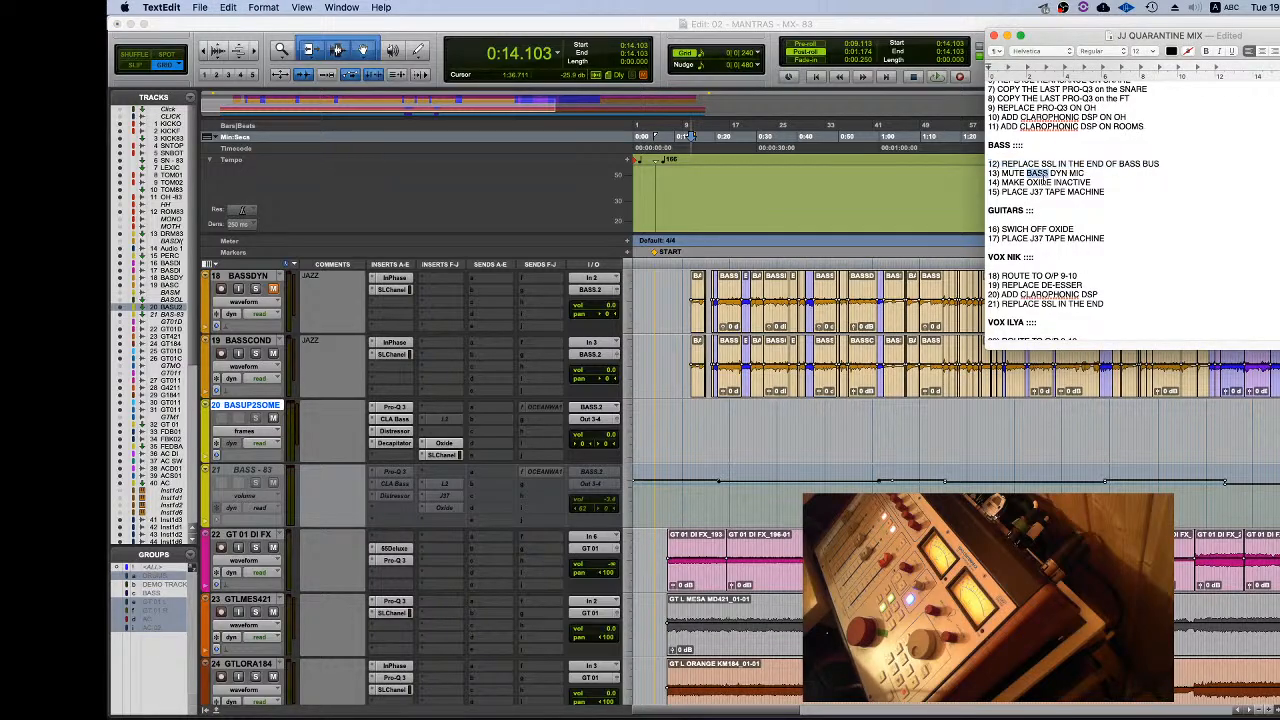
{"action": "triple_click", "coordinate": [1025, 183]}
{"action": "triple_click", "coordinate": [1023, 192]}
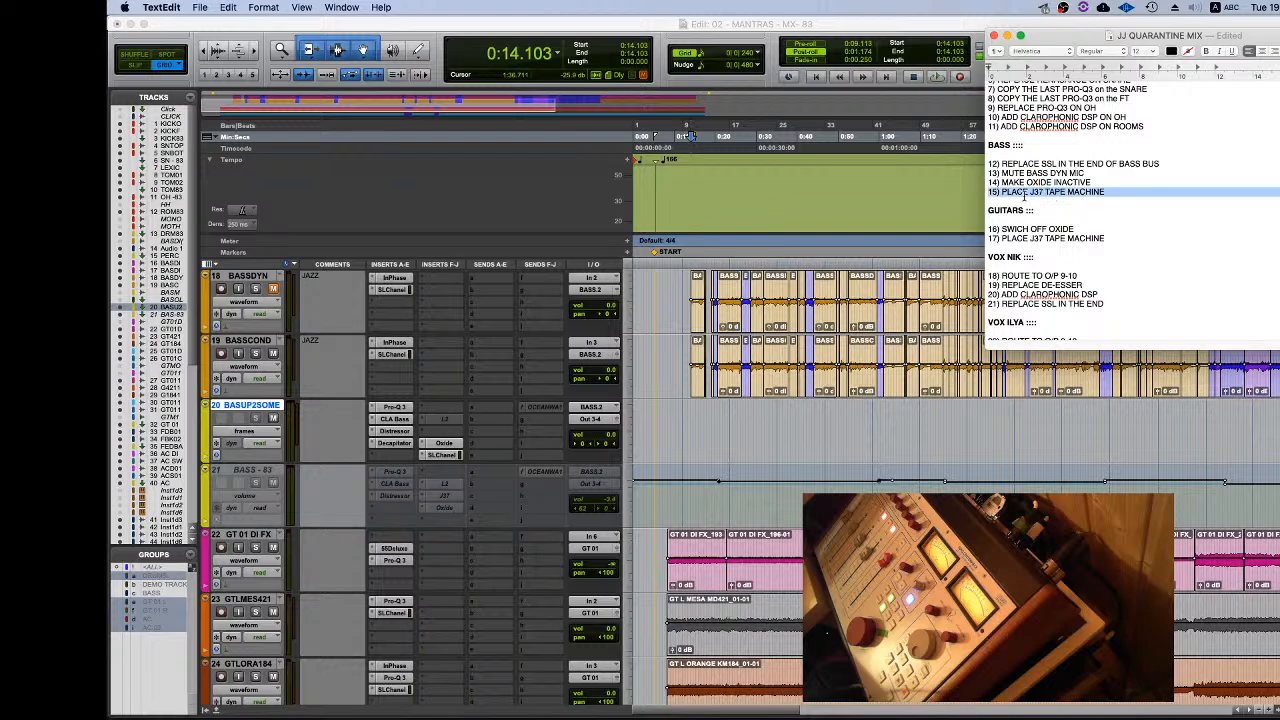
{"action": "left_click", "coordinate": [450, 443]}
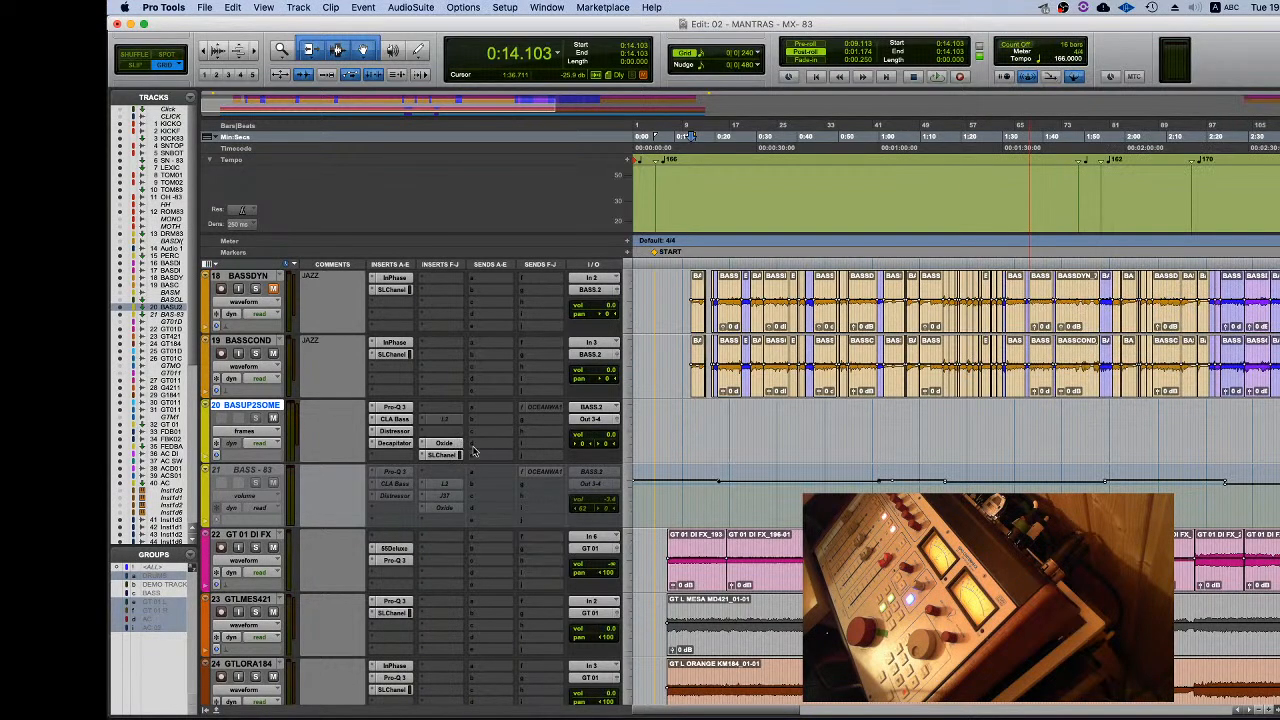
{"action": "right_click", "coordinate": [452, 444]}
{"action": "left_click", "coordinate": [480, 458]}
{"action": "left_click_drag", "start_coordinate": [445, 511], "coordinate": [447, 440]}
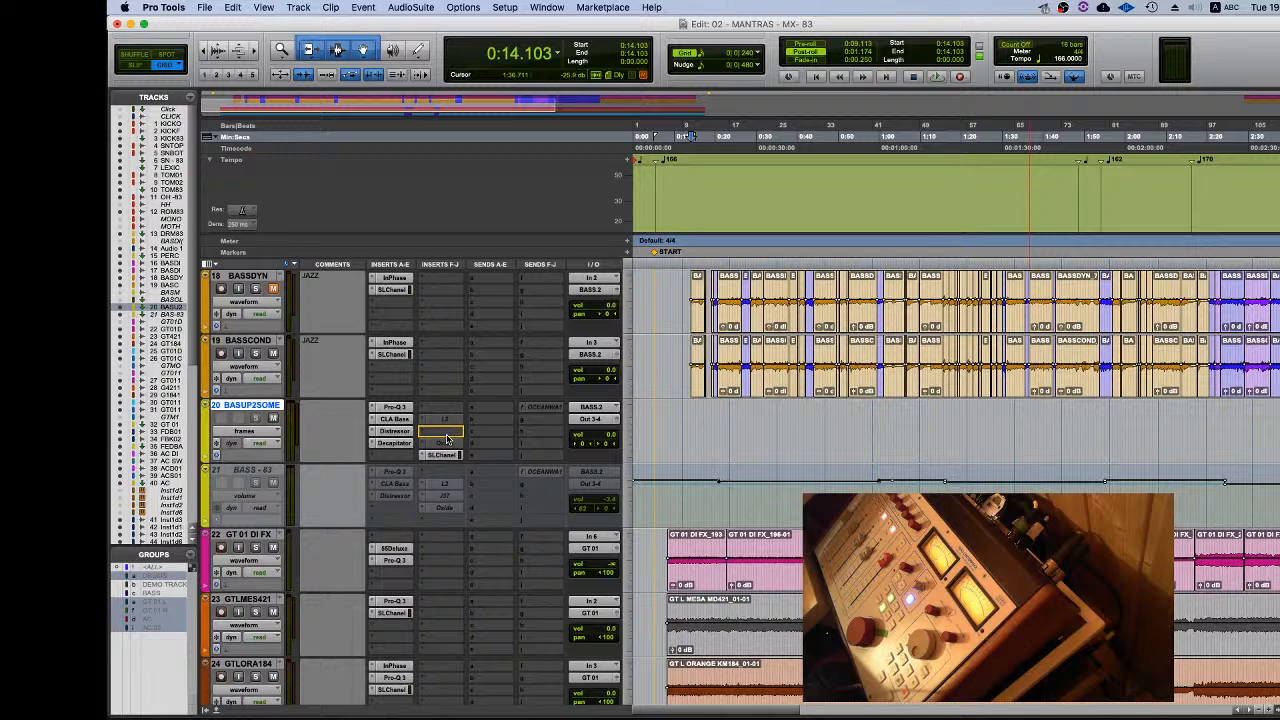
Step: Select the imported BASS - 83 track and rename the BASUP2SOME track as BASS - 83
{"action": "left_click", "coordinate": [241, 470]}
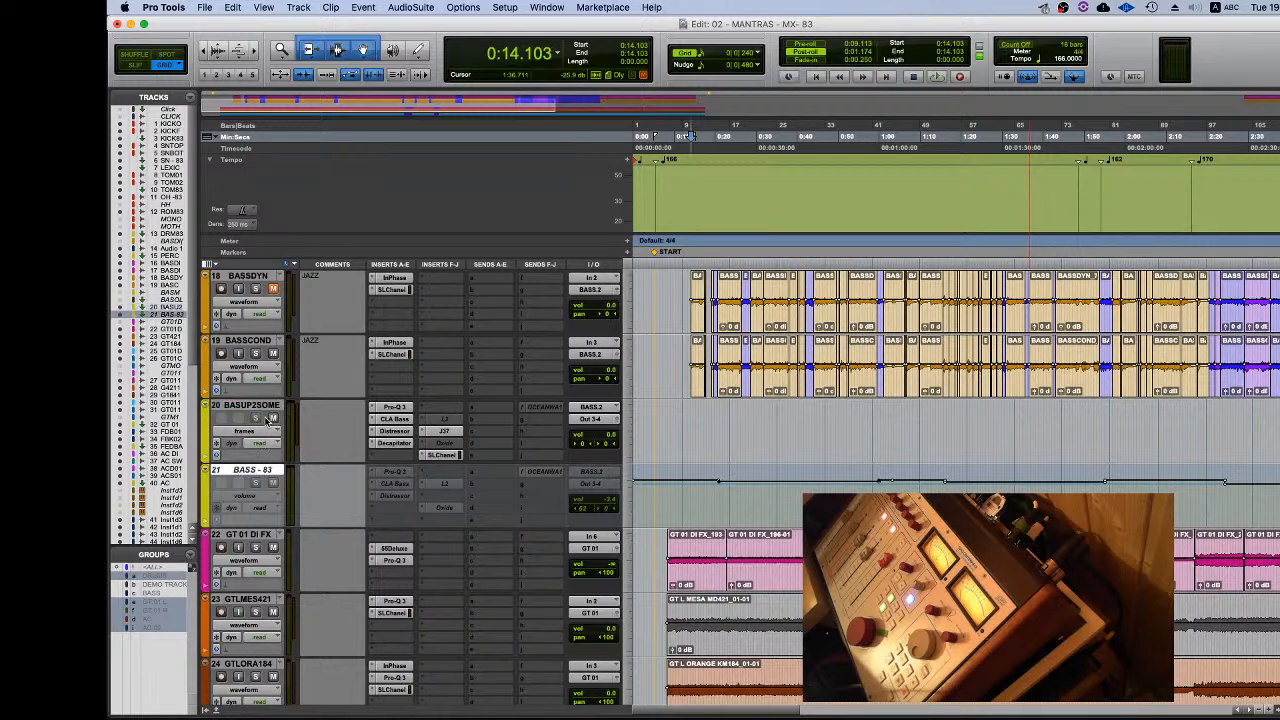
{"action": "double_click", "coordinate": [256, 406]}
{"action": "left_click_drag", "start_coordinate": [669, 232], "coordinate": [791, 234]}
{"action": "type", "text": "83"}
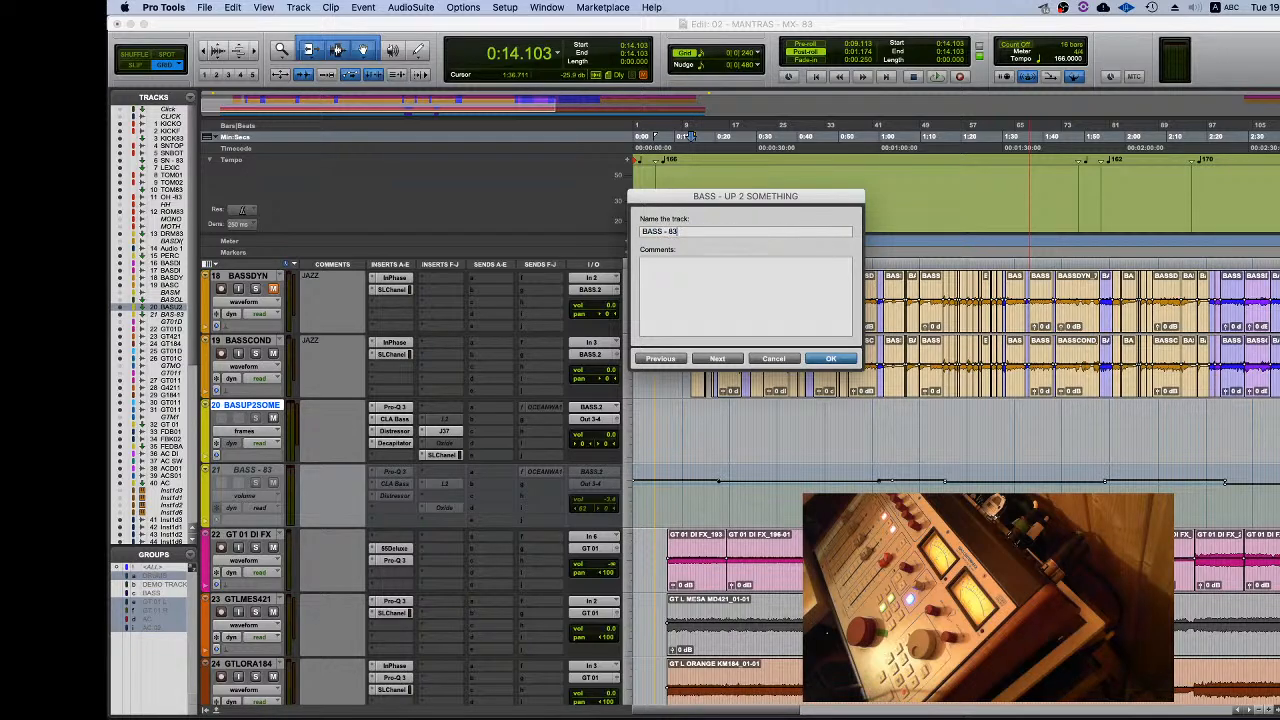
Step: Rename bass track 20 as BASS - 83 and delete the inactive track of the same name below it
{"action": "key", "text": "Return"}
{"action": "left_click", "coordinate": [860, 308]}
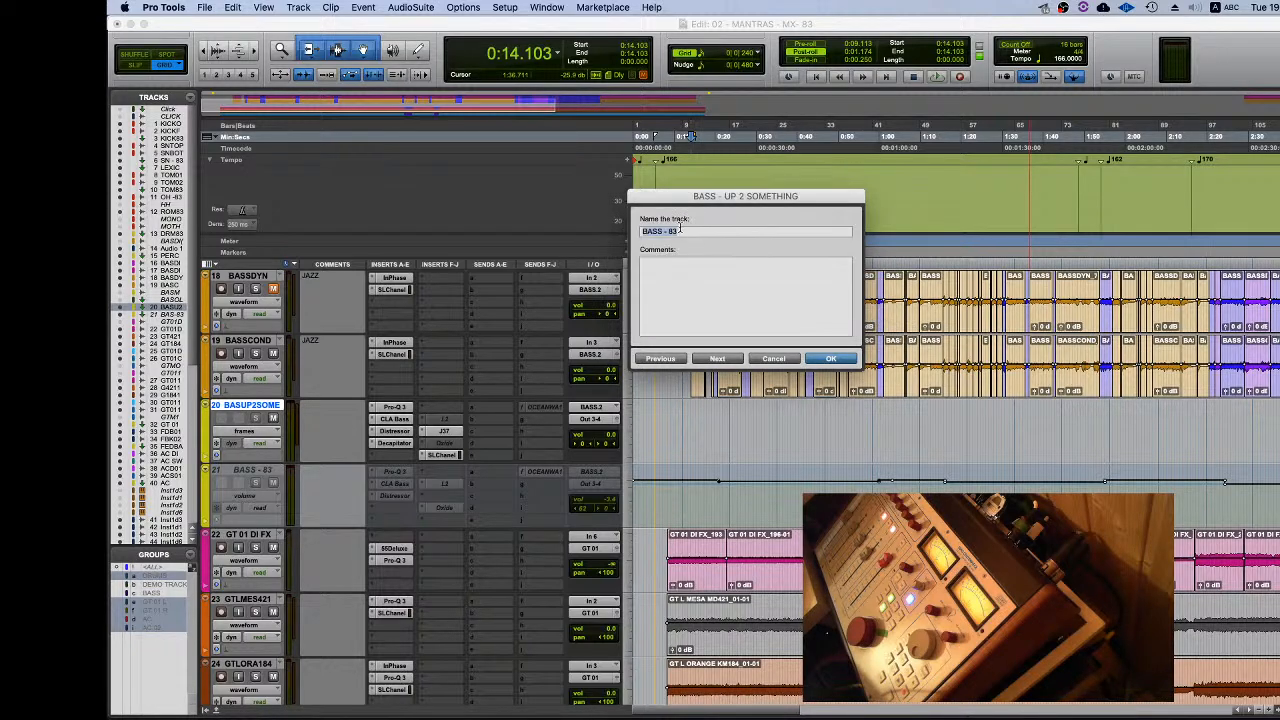
{"action": "key", "text": "Return"}
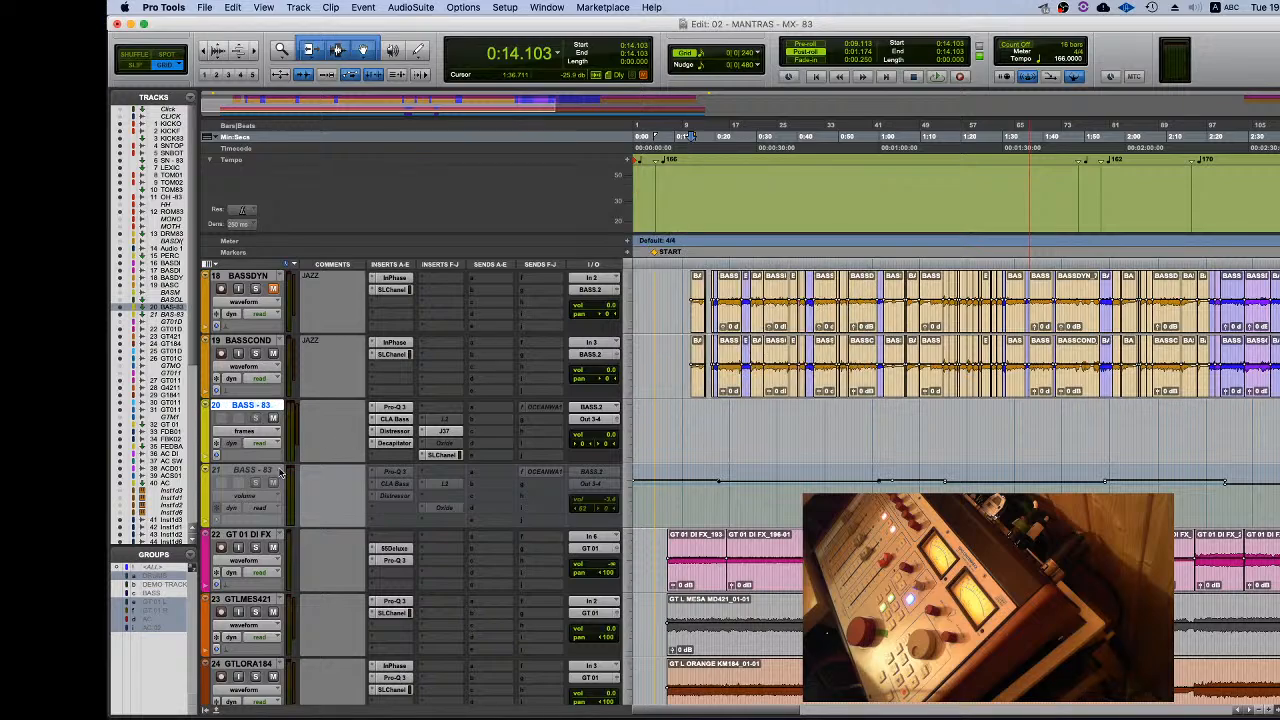
{"action": "right_click", "coordinate": [252, 471]}
{"action": "left_click", "coordinate": [282, 610]}
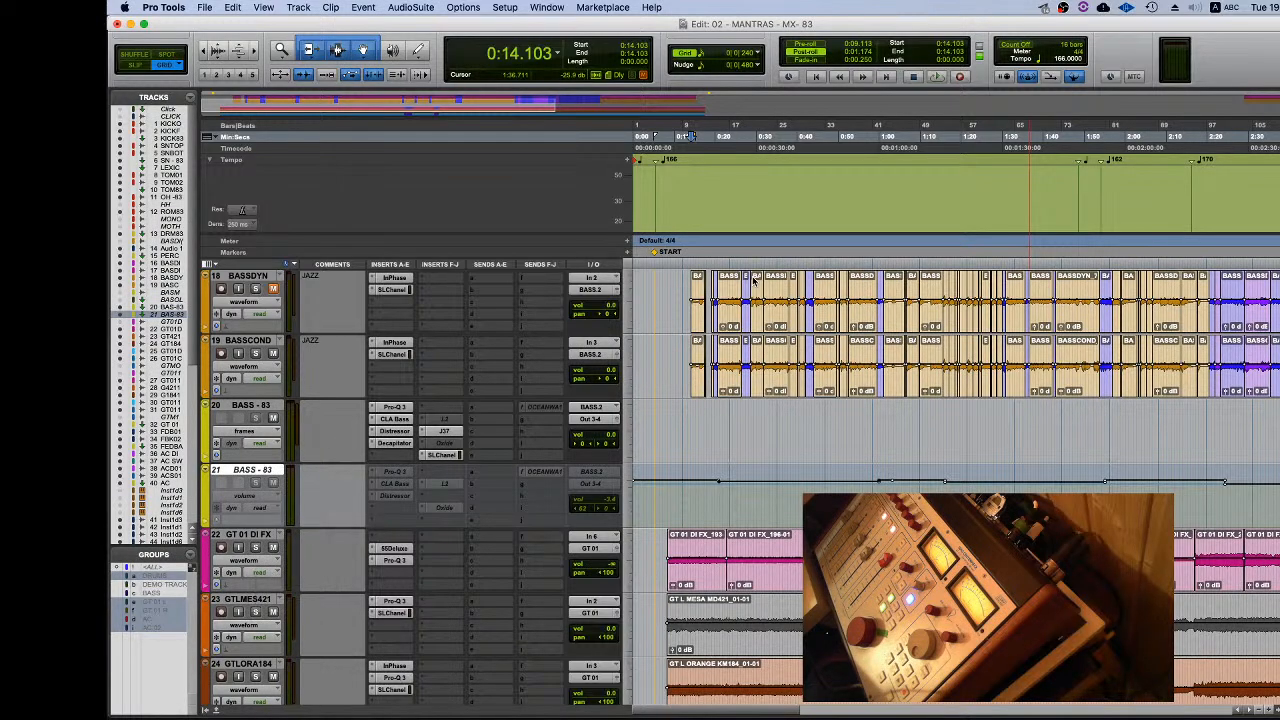
Step: Play back the mix from about 0:23 to check the bass in context
{"action": "left_click", "coordinate": [728, 265]}
{"action": "left_click", "coordinate": [728, 265]}
{"action": "key", "text": "space"}
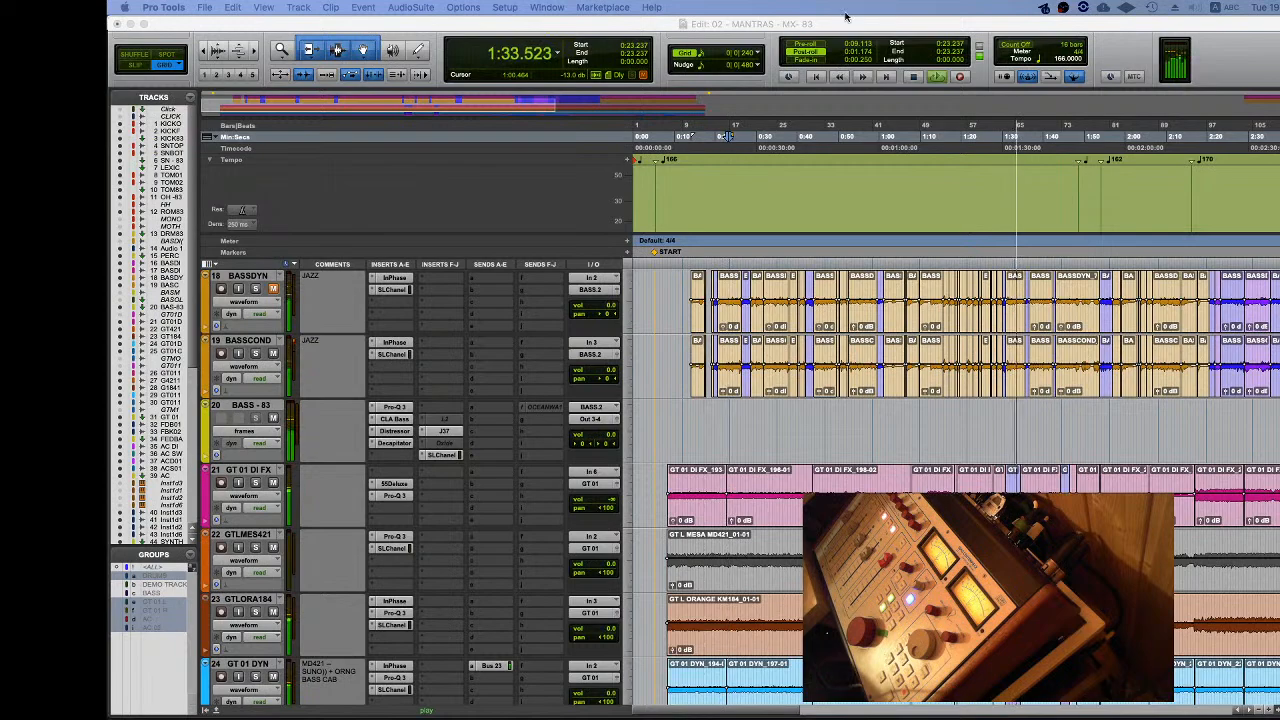
Step: Play the mix from about 0:17 and inspect the SSL channel strip plug-in on the BASS - 83 track
{"action": "left_click", "coordinate": [692, 438]}
{"action": "key", "text": "space"}
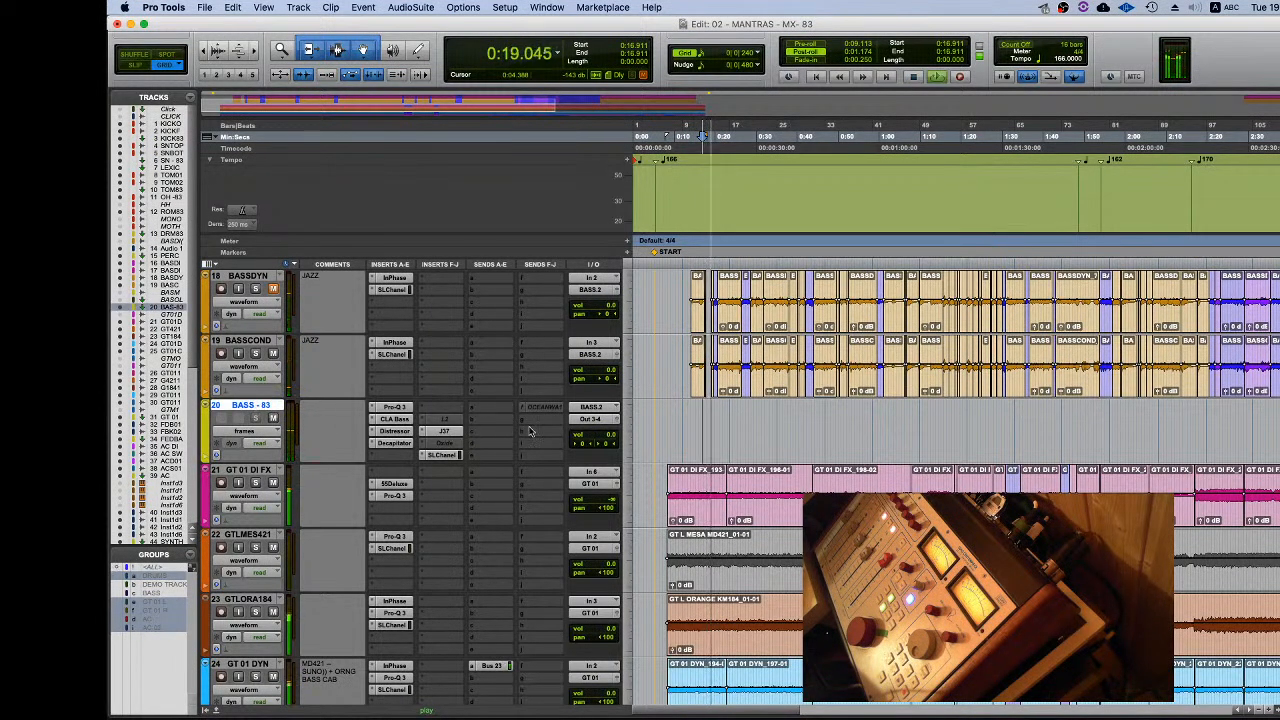
{"action": "scroll", "coordinate": [672, 436], "scroll_direction": "up", "scroll_amount": 6}
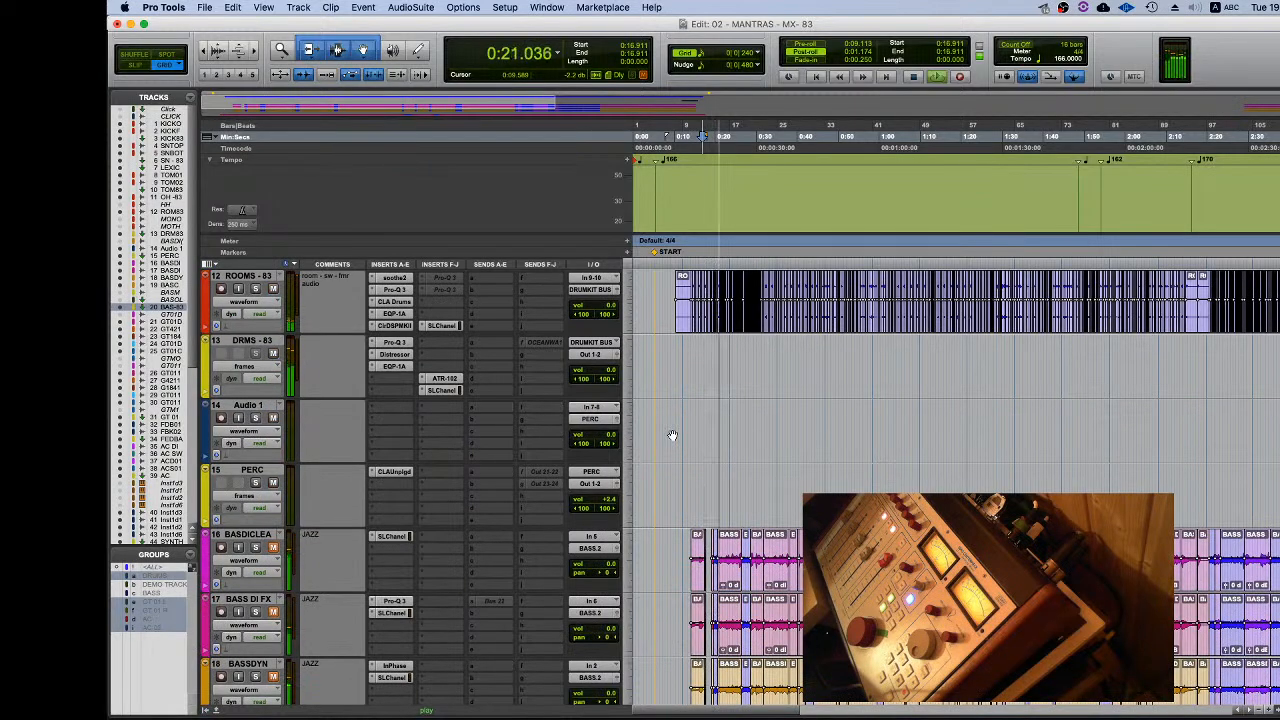
{"action": "scroll", "coordinate": [672, 436], "scroll_direction": "down", "scroll_amount": 7}
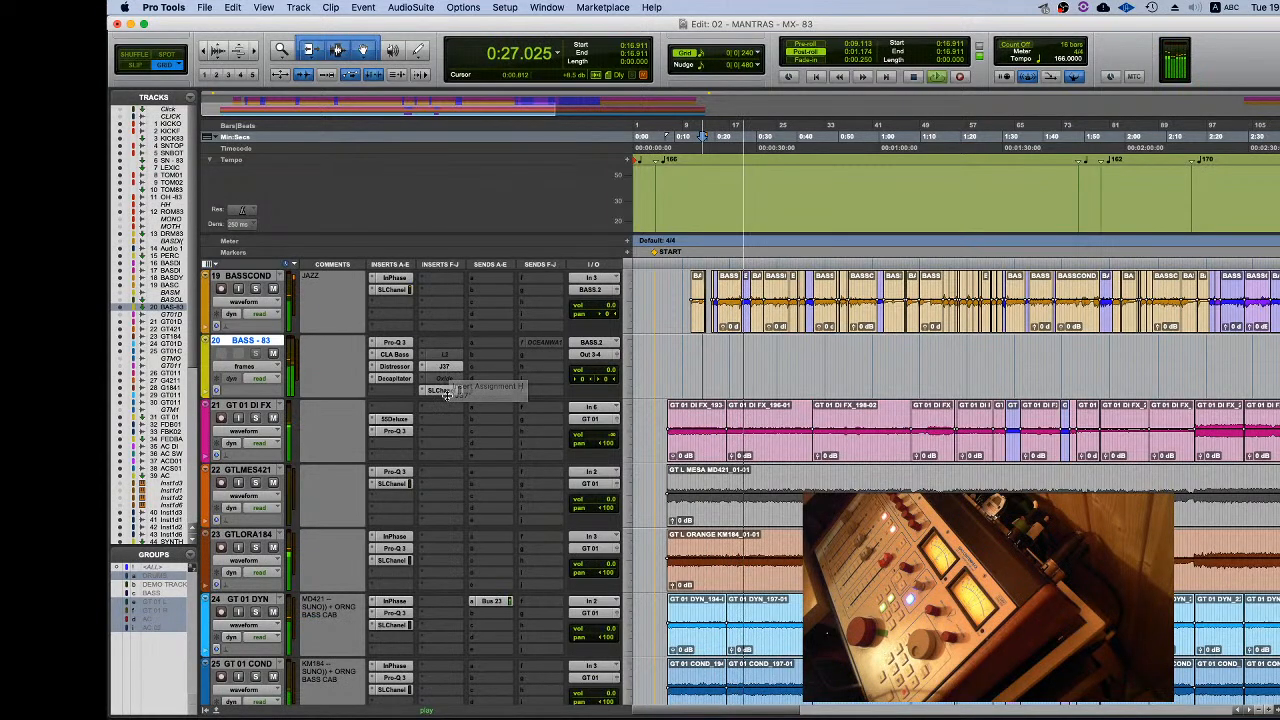
{"action": "key", "text": "space"}
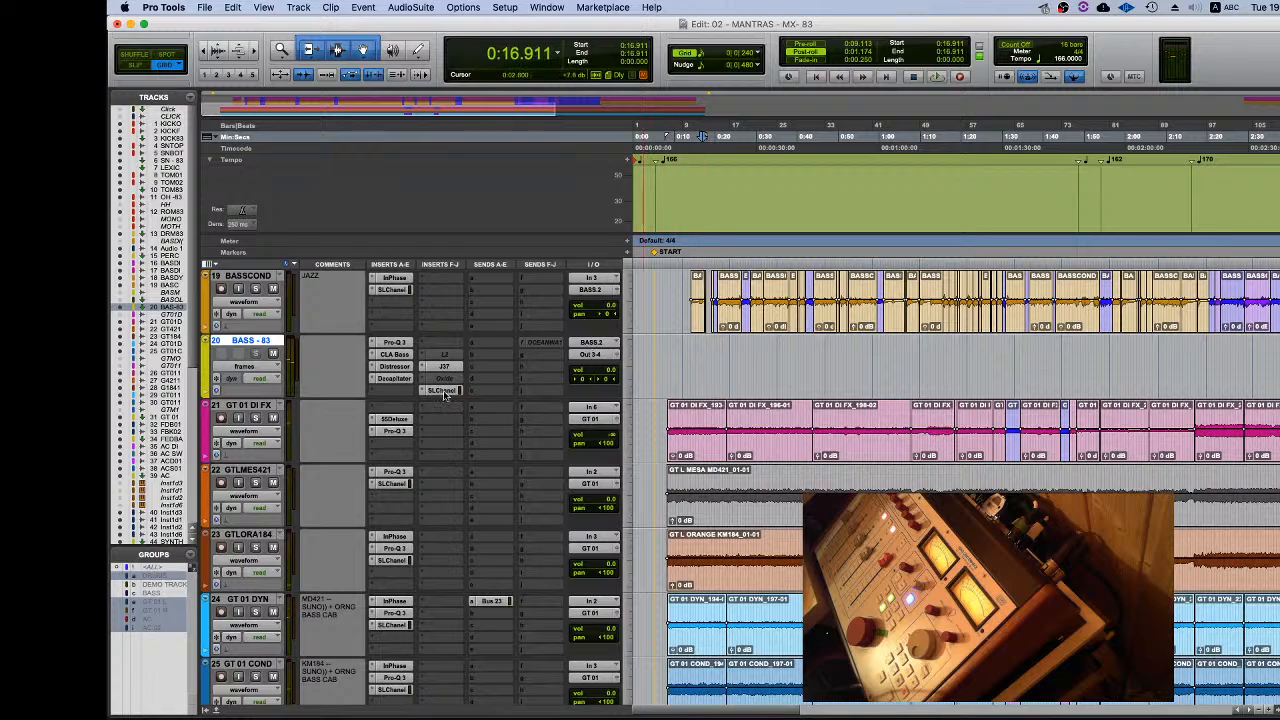
{"action": "key", "text": "space"}
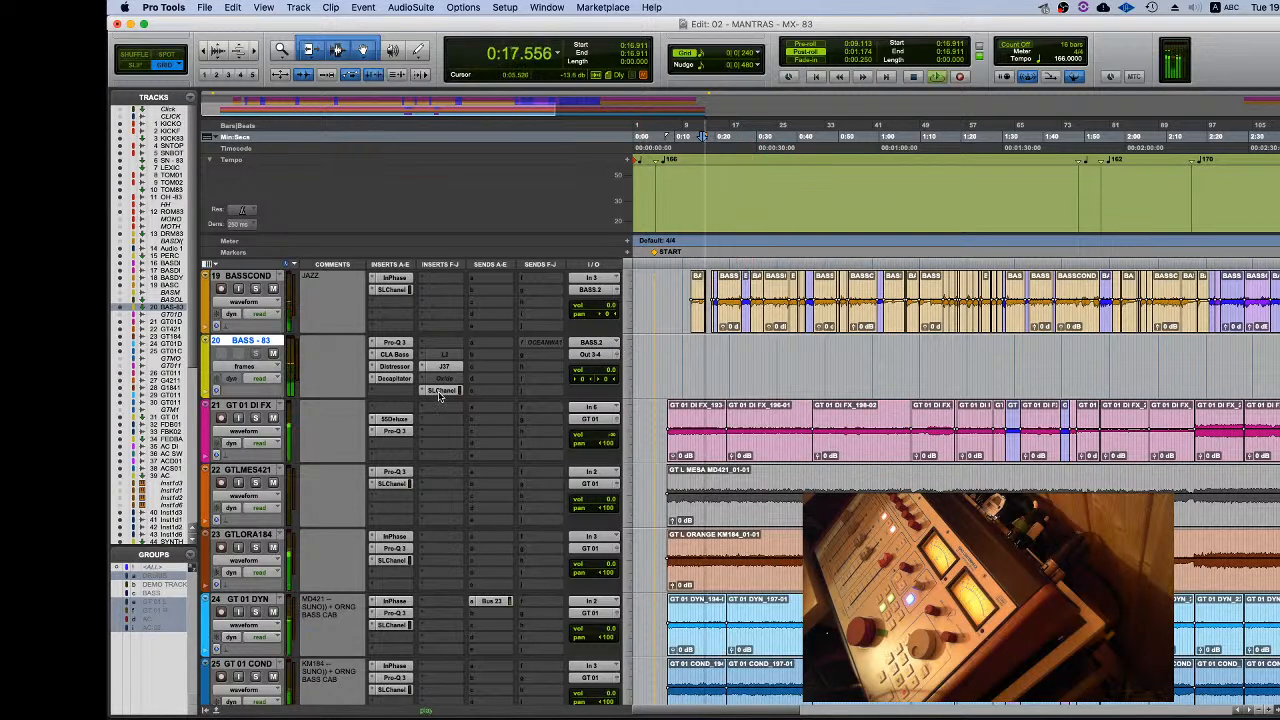
{"action": "left_click", "coordinate": [439, 392]}
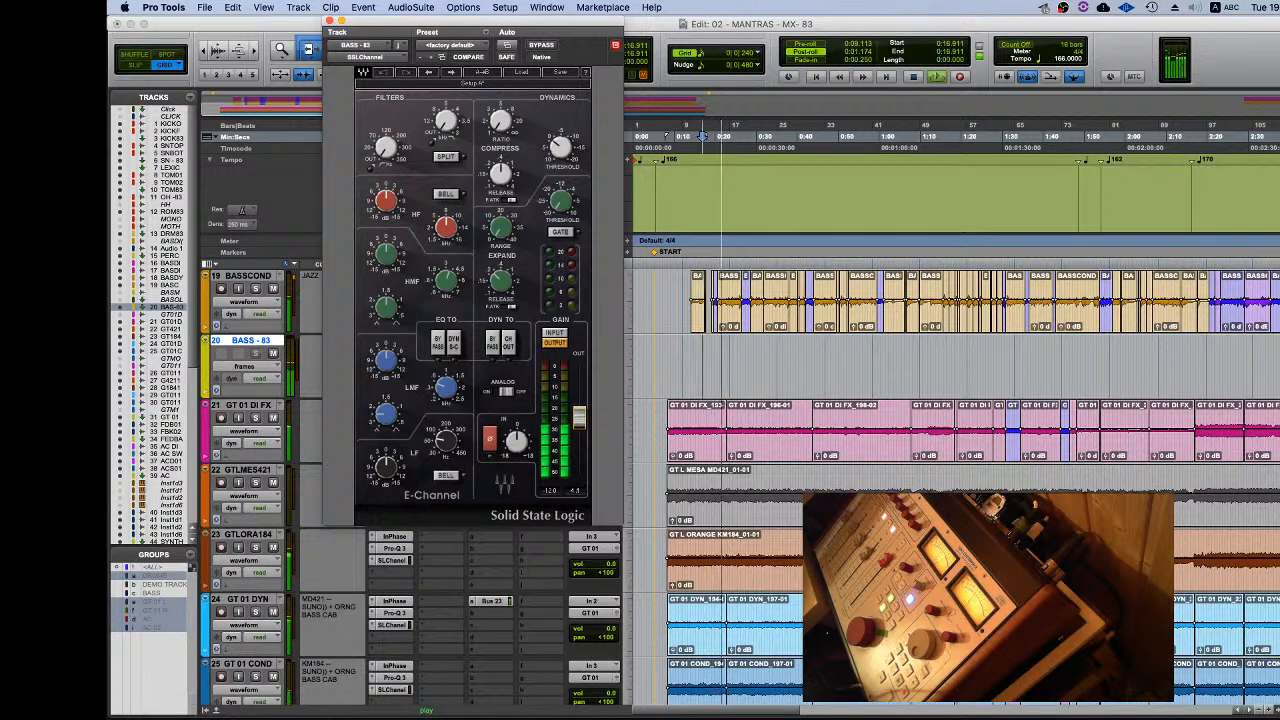
{"action": "left_click", "coordinate": [330, 20]}
Step: Insert the Waves Abbey Road Studio 3 (stereo) plug-in on the MIX 80 track and close its head tracker window
{"action": "scroll", "coordinate": [450, 521], "scroll_direction": "down", "scroll_amount": 10}
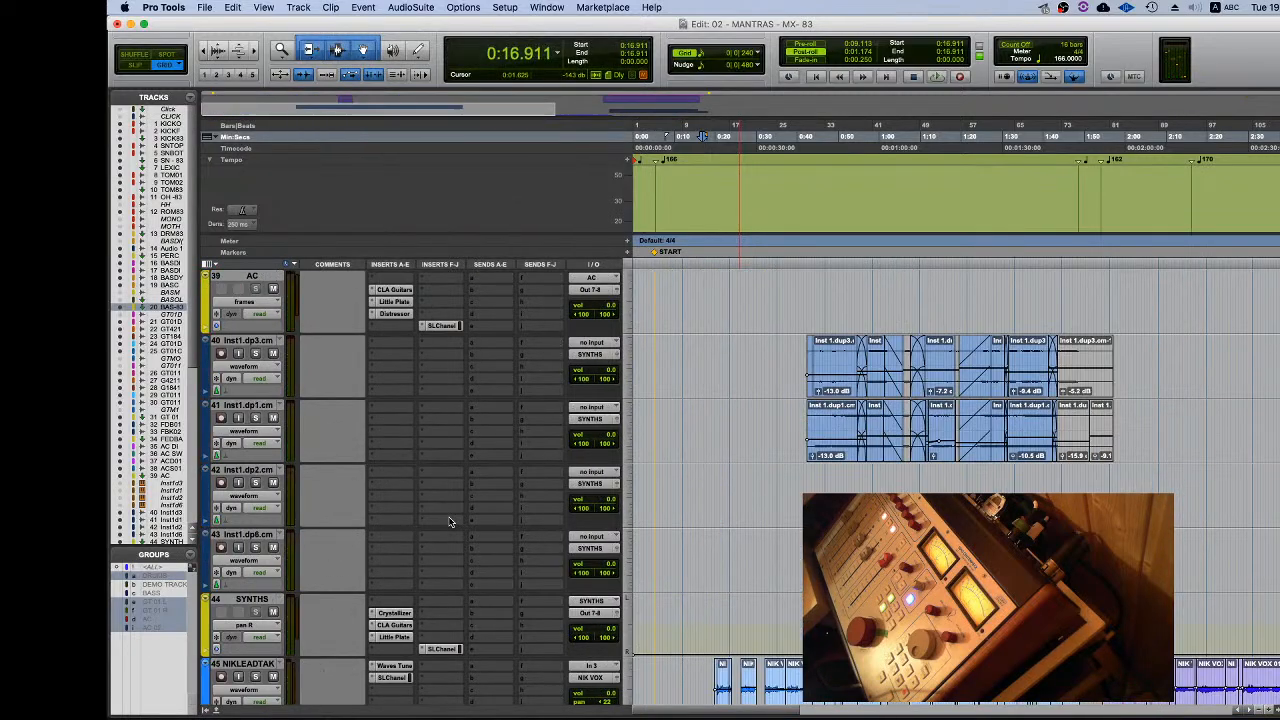
{"action": "scroll", "coordinate": [450, 521], "scroll_direction": "down", "scroll_amount": 12}
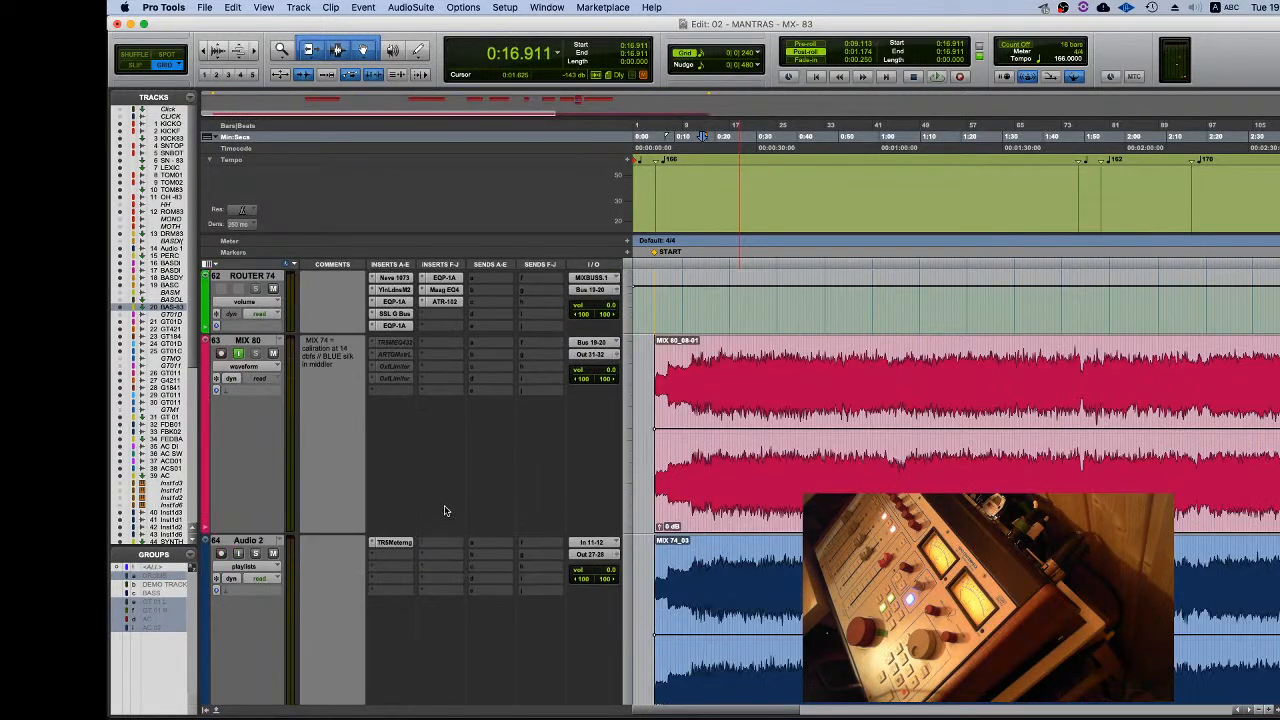
{"action": "scroll", "coordinate": [455, 380], "scroll_direction": "up", "scroll_amount": 1}
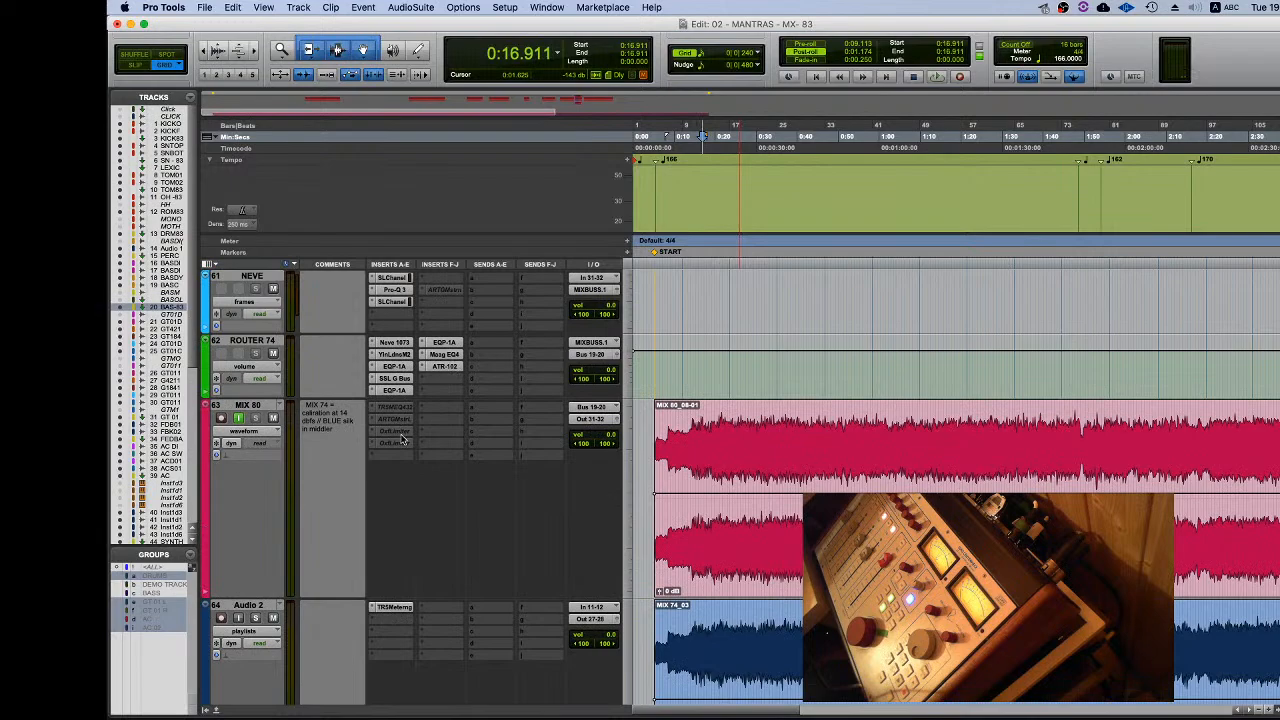
{"action": "left_click", "coordinate": [427, 460]}
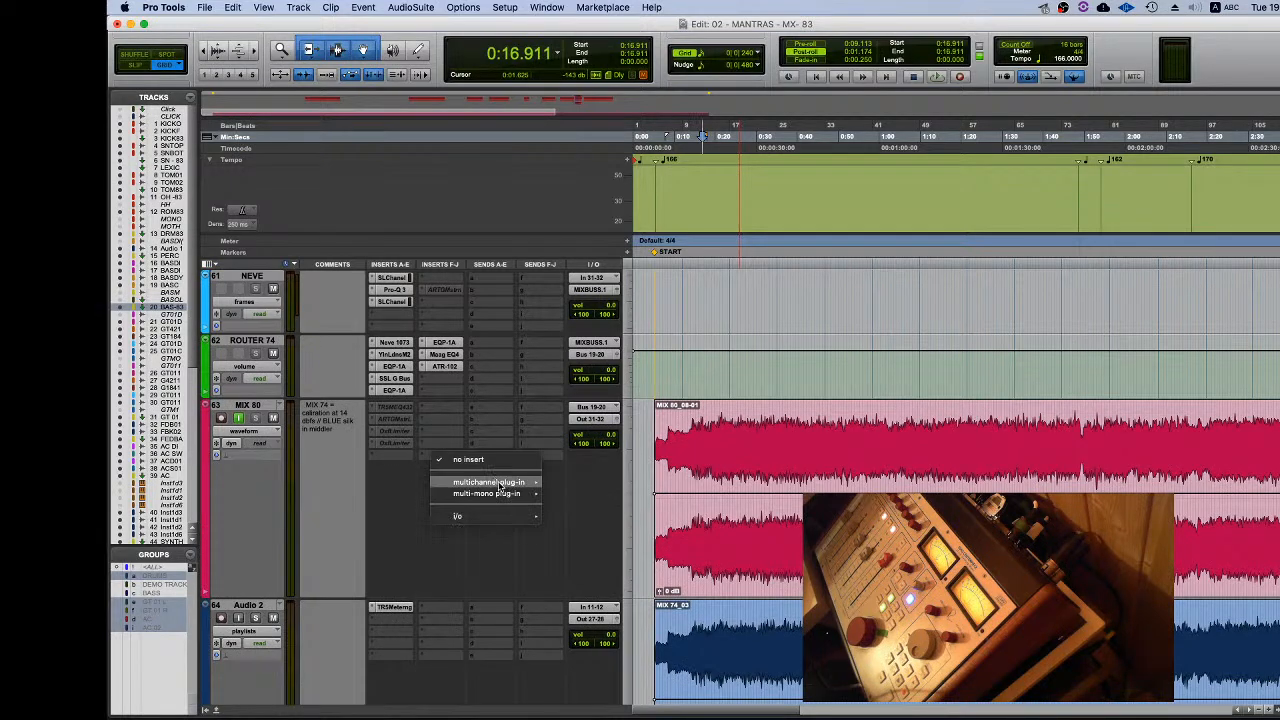
{"action": "mouse_move", "coordinate": [490, 482]}
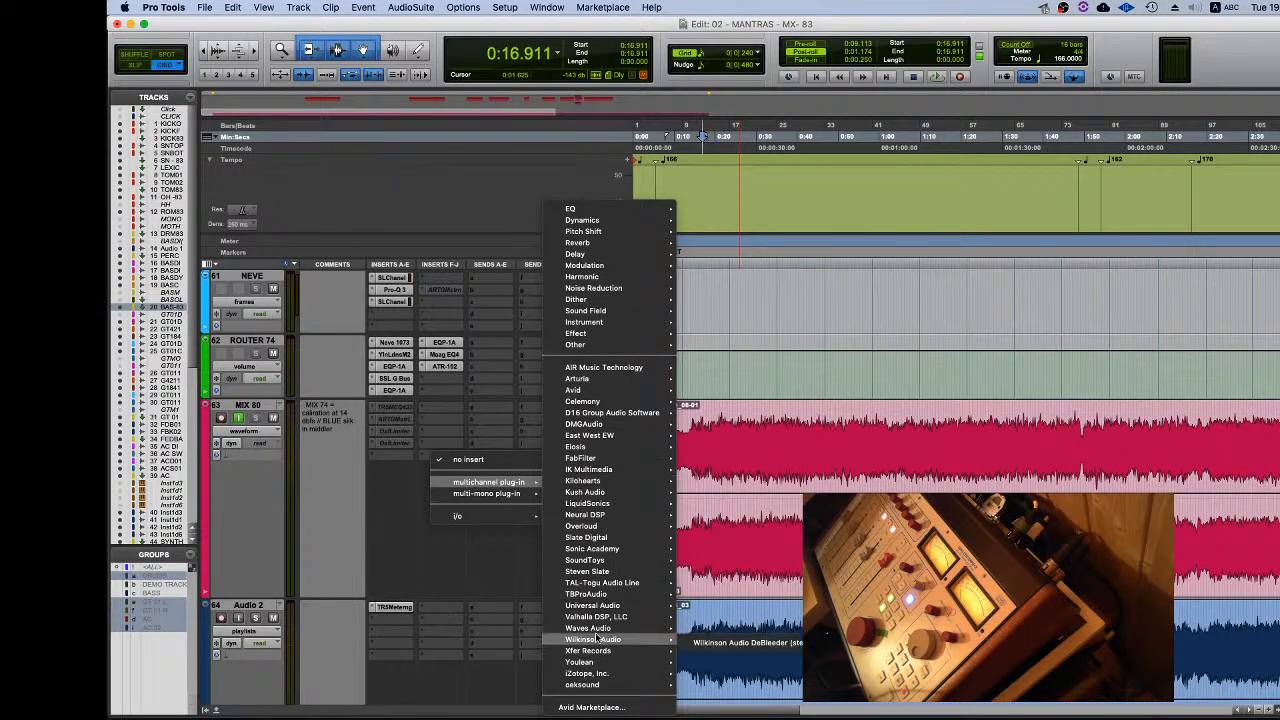
{"action": "mouse_move", "coordinate": [595, 628]}
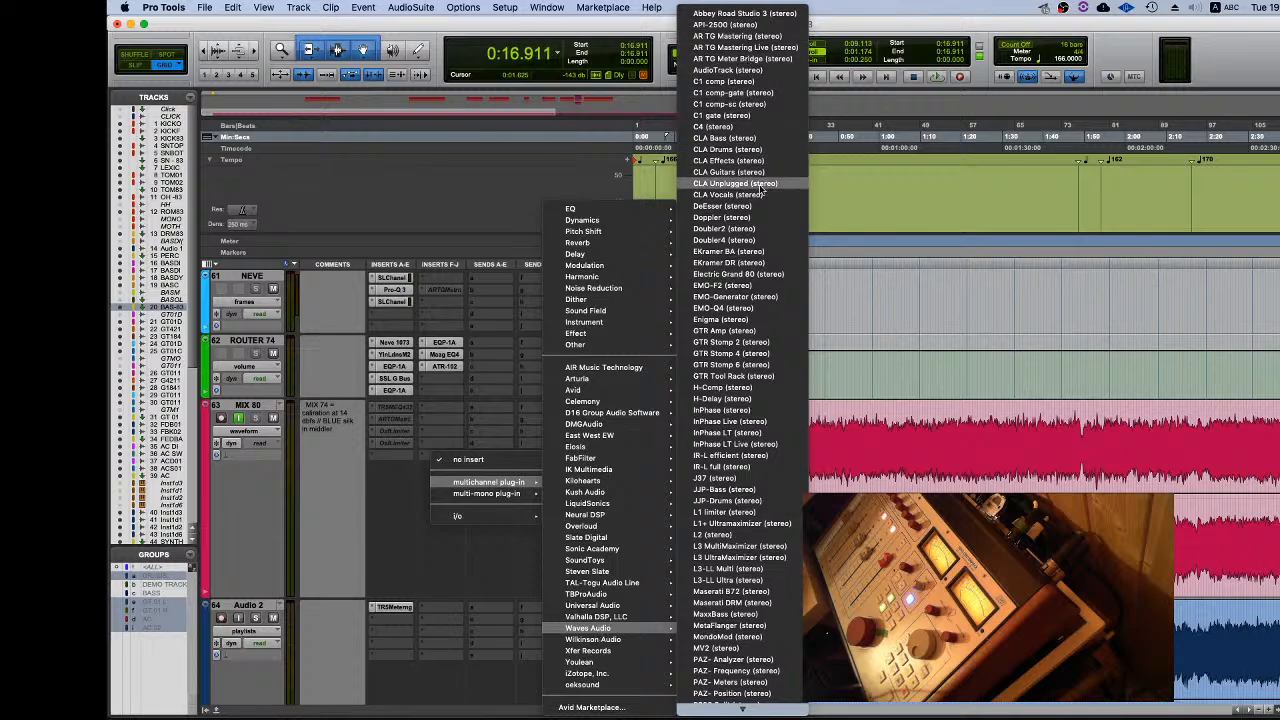
{"action": "left_click", "coordinate": [773, 22]}
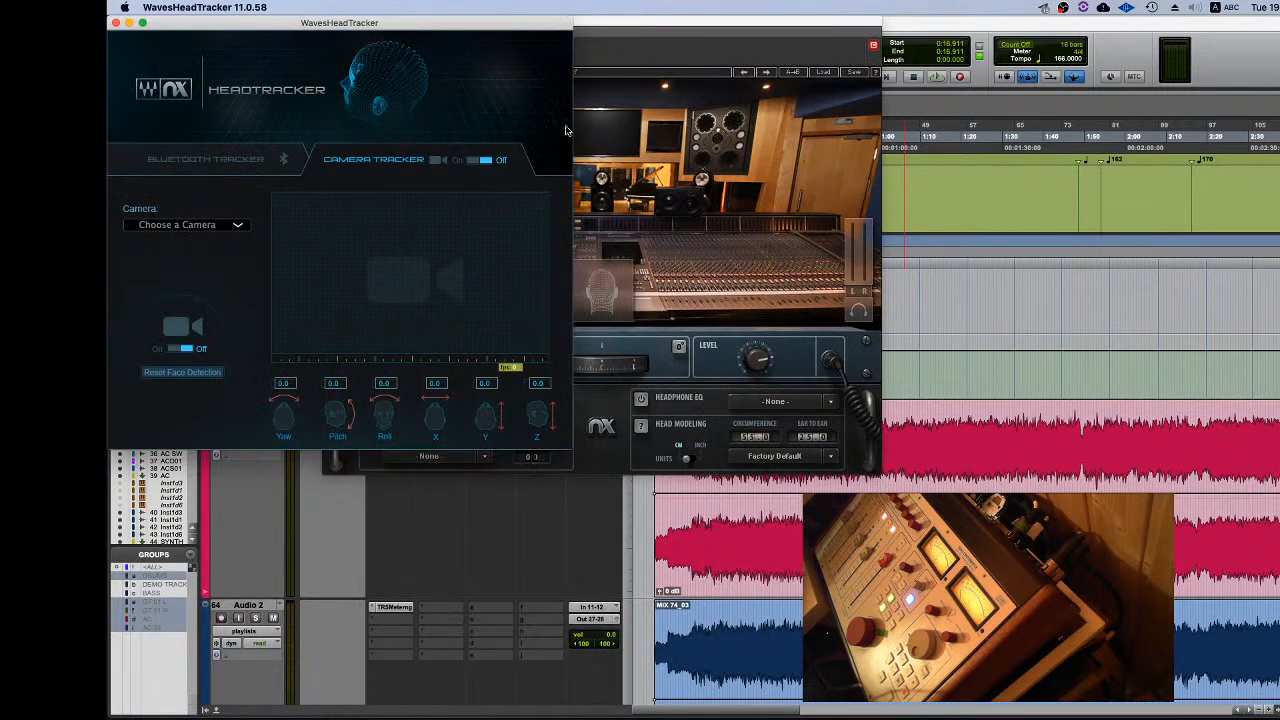
{"action": "left_click", "coordinate": [115, 23]}
{"action": "left_click", "coordinate": [318, 238]}
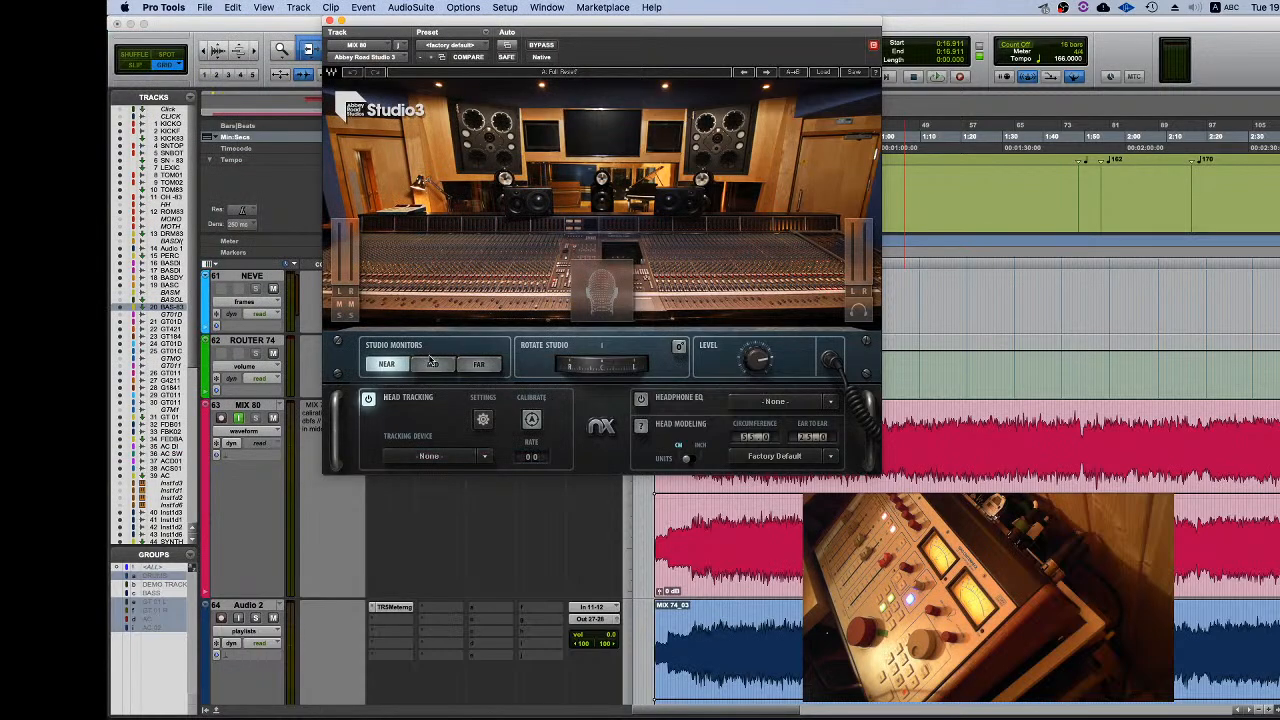
Step: Compare the Mid and Far studio monitors in Abbey Road Studio 3 during playback, leaving Far selected, and close the plug-in
{"action": "left_click", "coordinate": [480, 364]}
{"action": "key", "text": "space"}
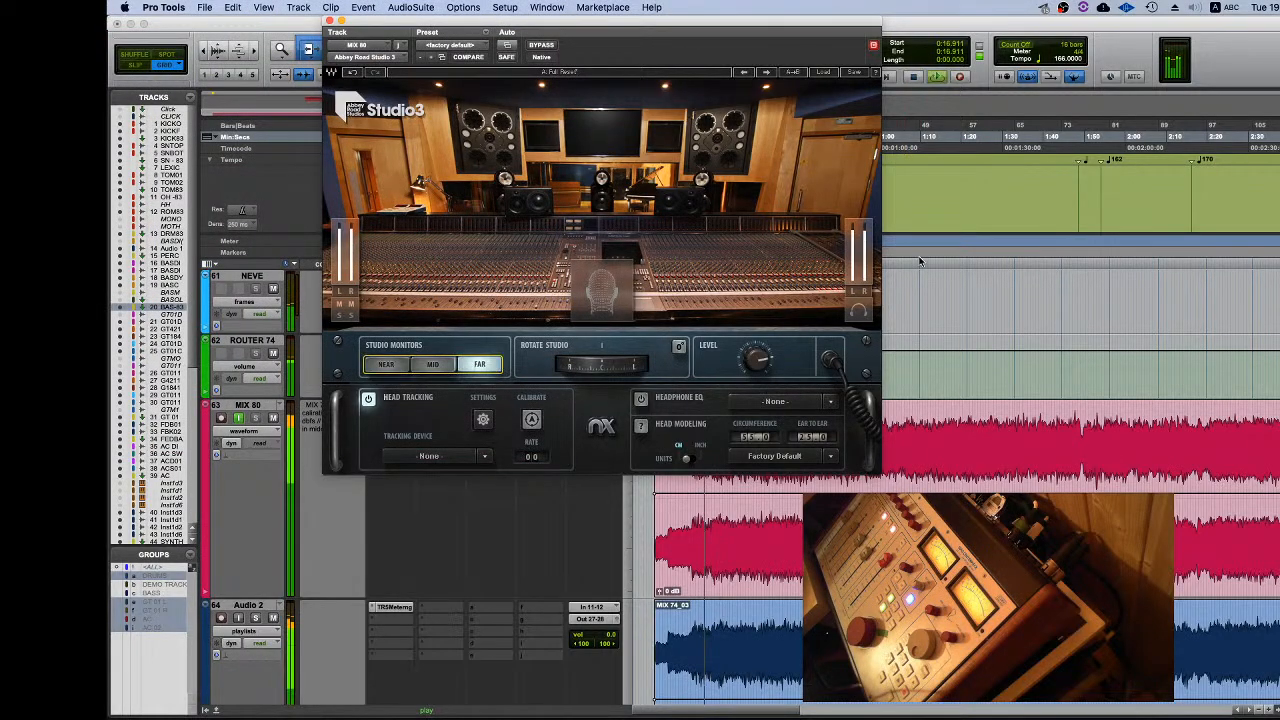
{"action": "left_click", "coordinate": [435, 365]}
{"action": "left_click", "coordinate": [484, 365]}
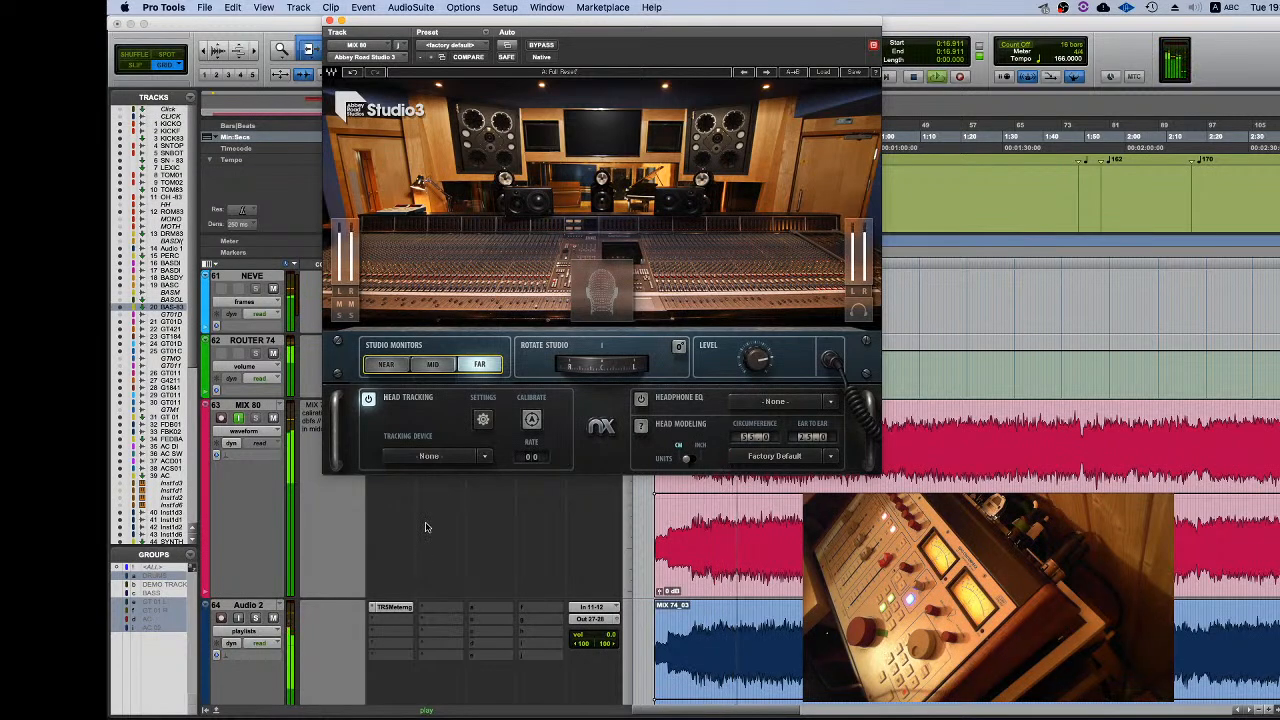
{"action": "left_click", "coordinate": [336, 19]}
Step: Audition the mix from about 0:18 and again from about 0:20 while reviewing the vocal and synth tracks
{"action": "scroll", "coordinate": [515, 493], "scroll_direction": "up", "scroll_amount": 10}
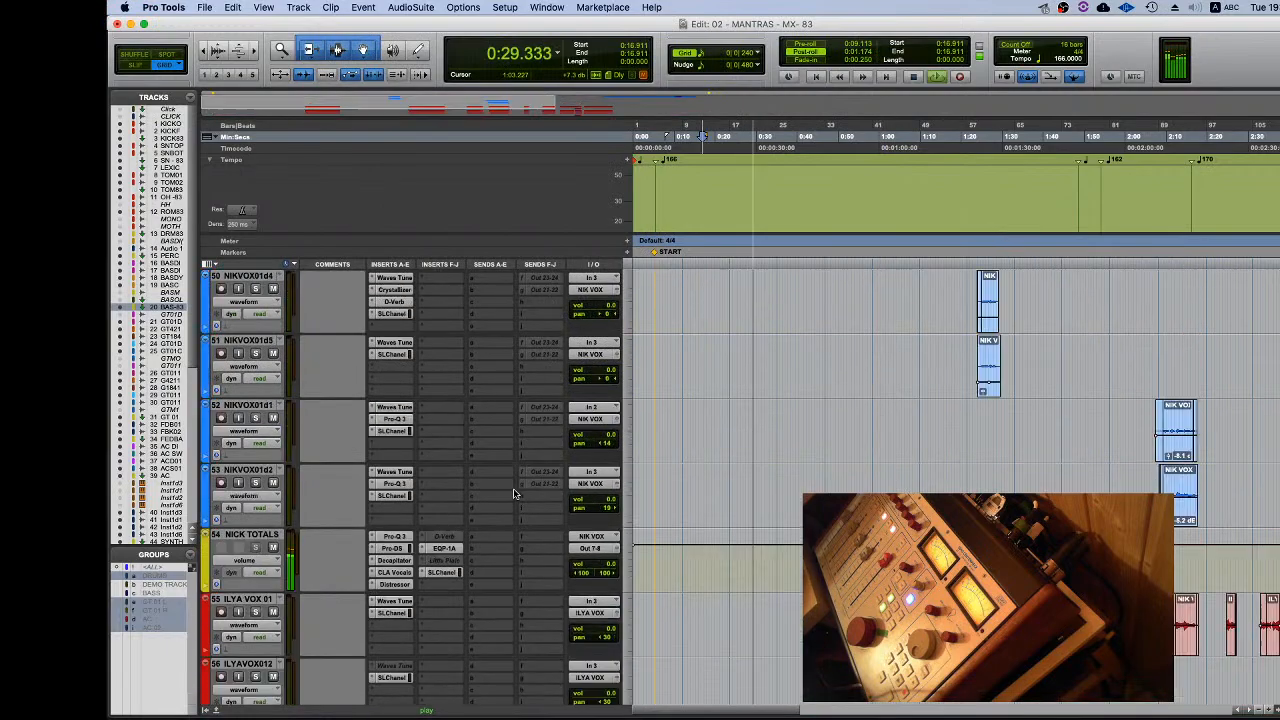
{"action": "scroll", "coordinate": [515, 493], "scroll_direction": "up", "scroll_amount": 3}
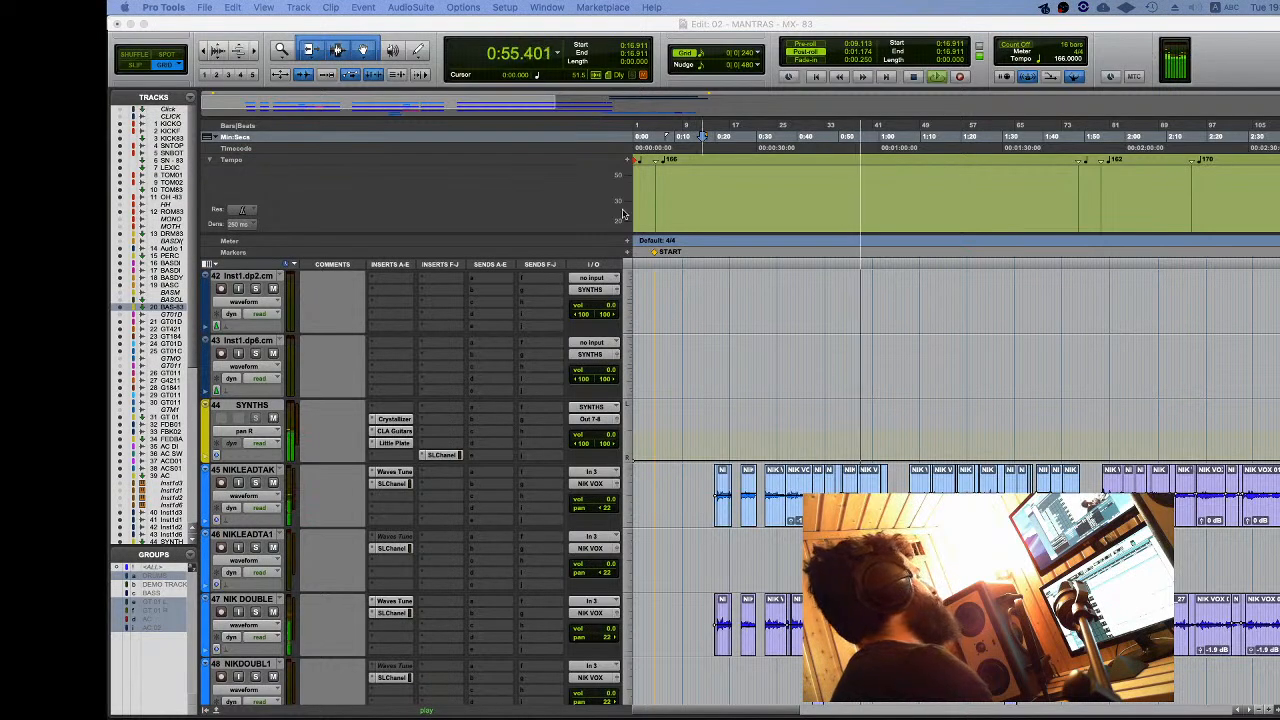
{"action": "left_click", "coordinate": [708, 483]}
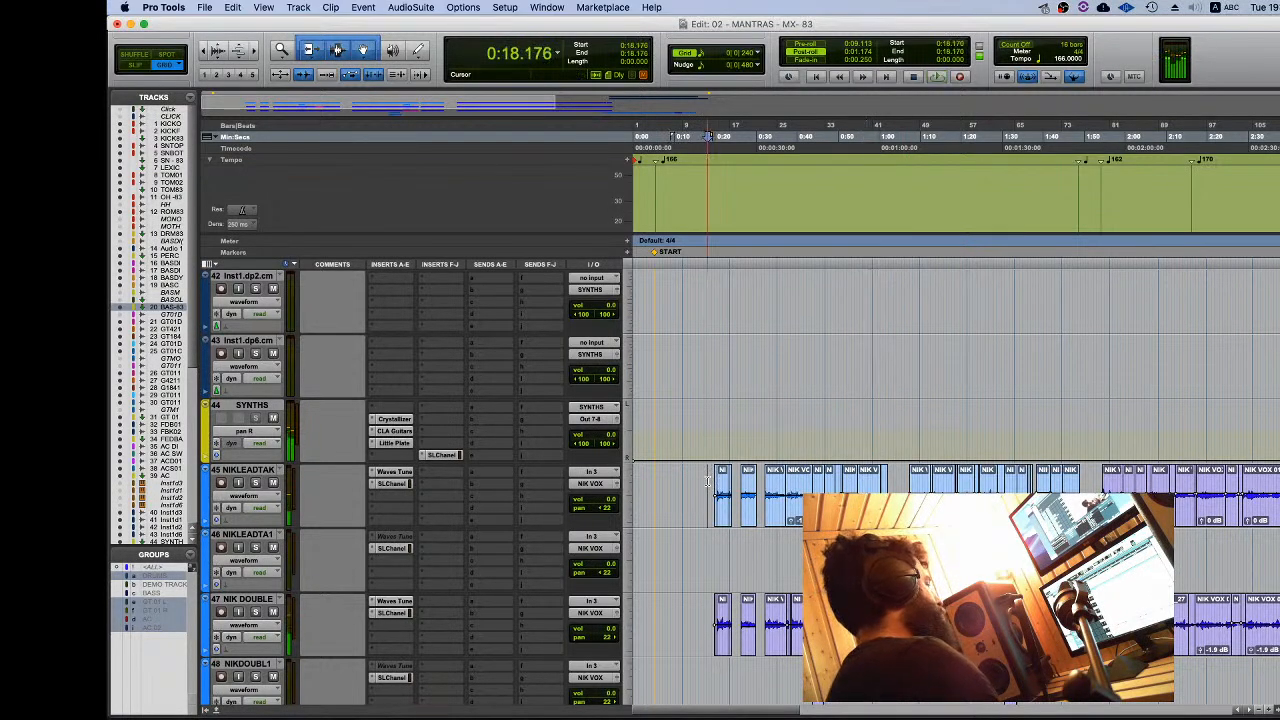
{"action": "scroll", "coordinate": [712, 433], "scroll_direction": "up", "scroll_amount": 10}
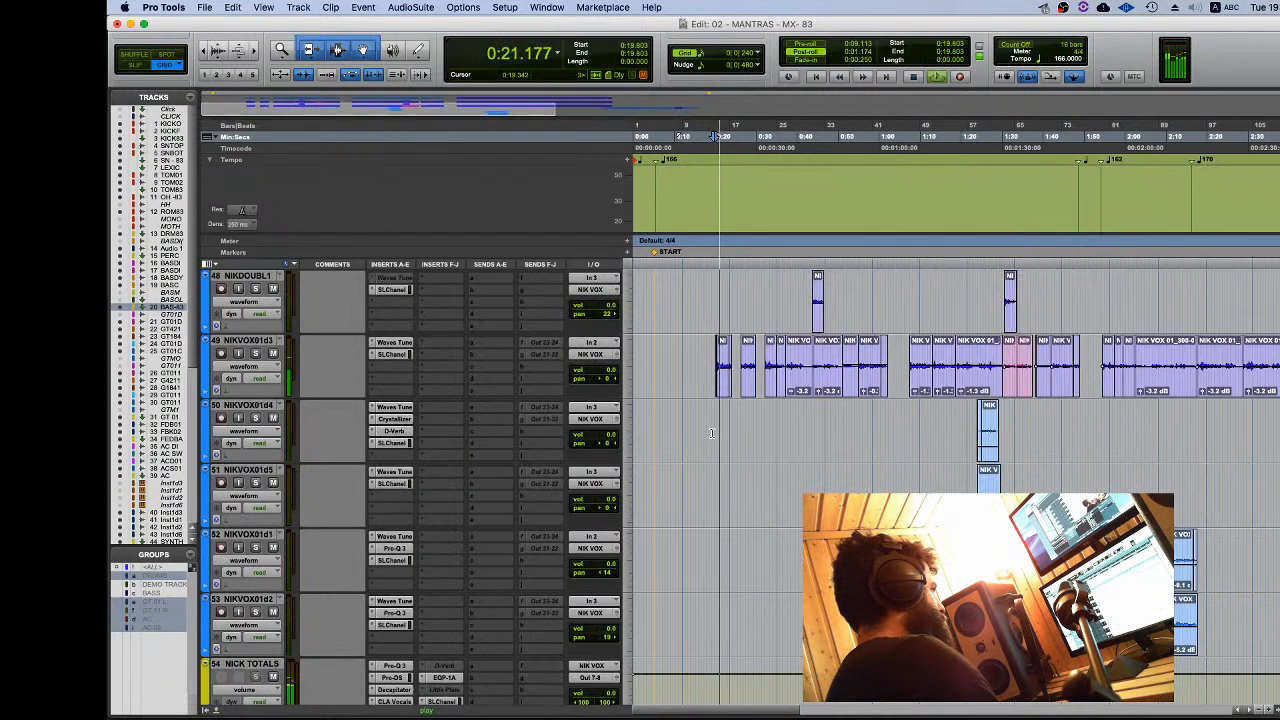
{"action": "key", "text": "space"}
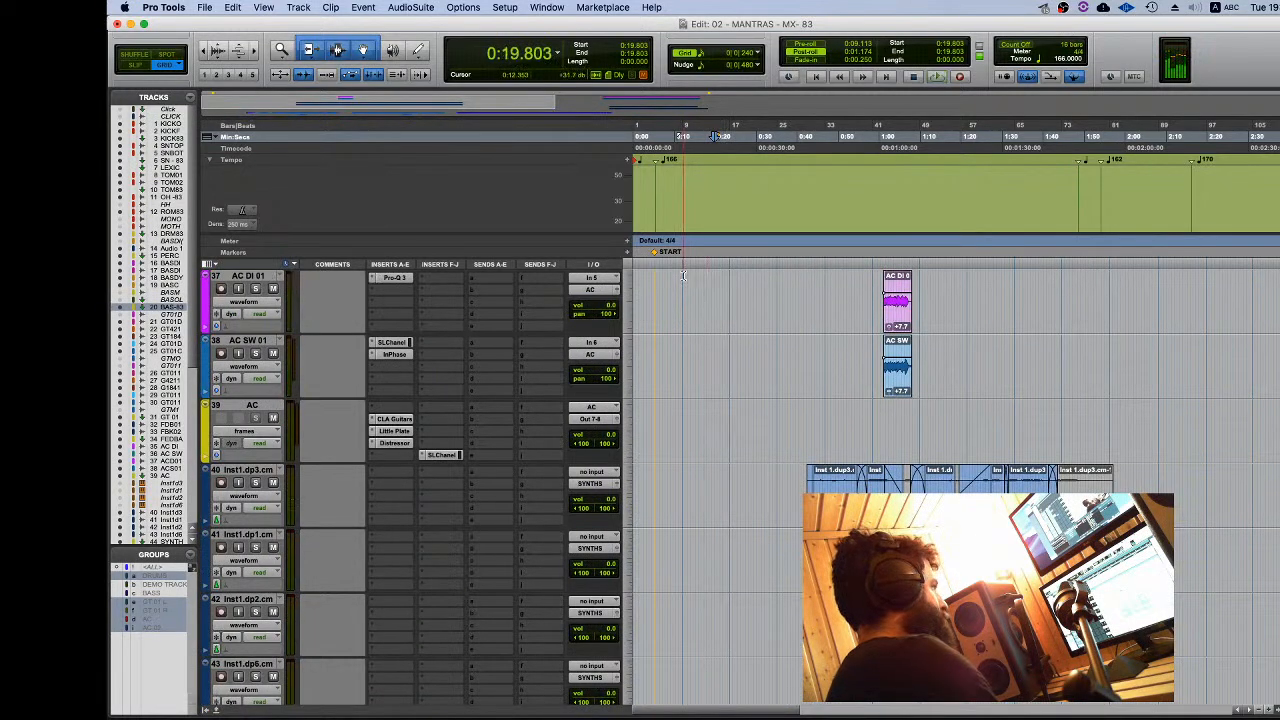
Step: Play the song from about 0:12 through to its ending and stop playback
{"action": "left_click", "coordinate": [682, 190]}
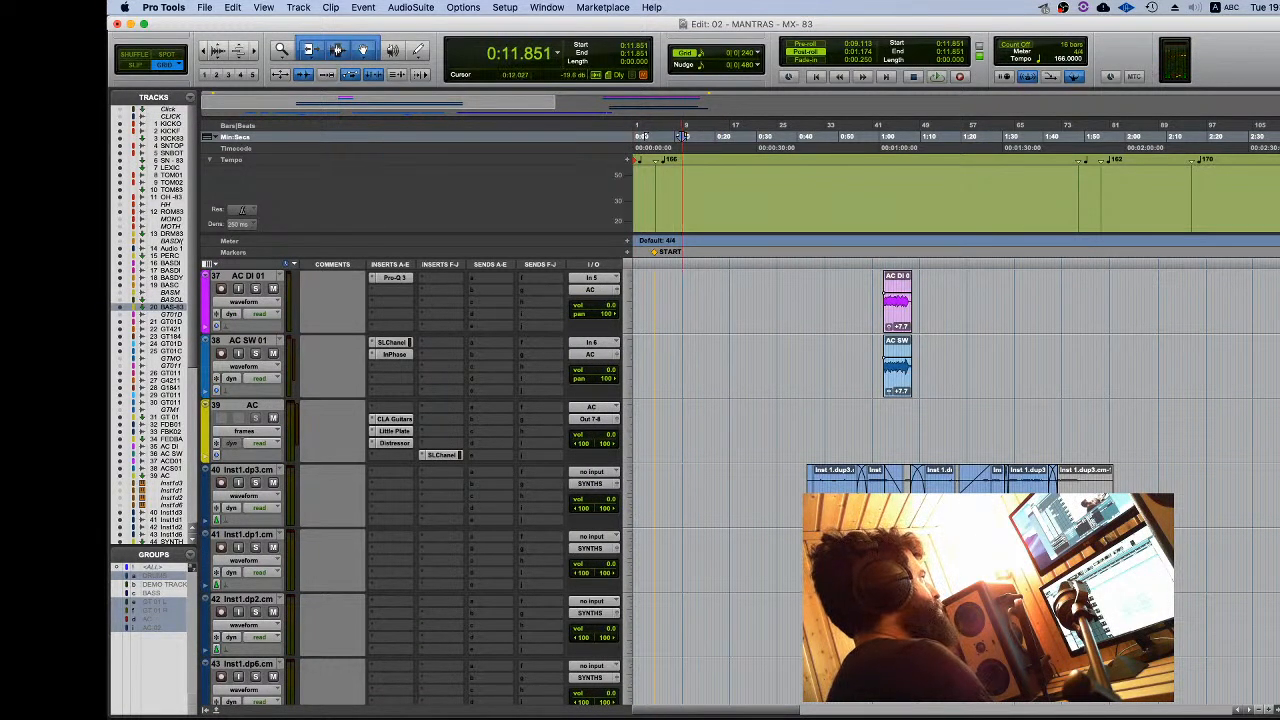
{"action": "key", "text": "super+equal"}
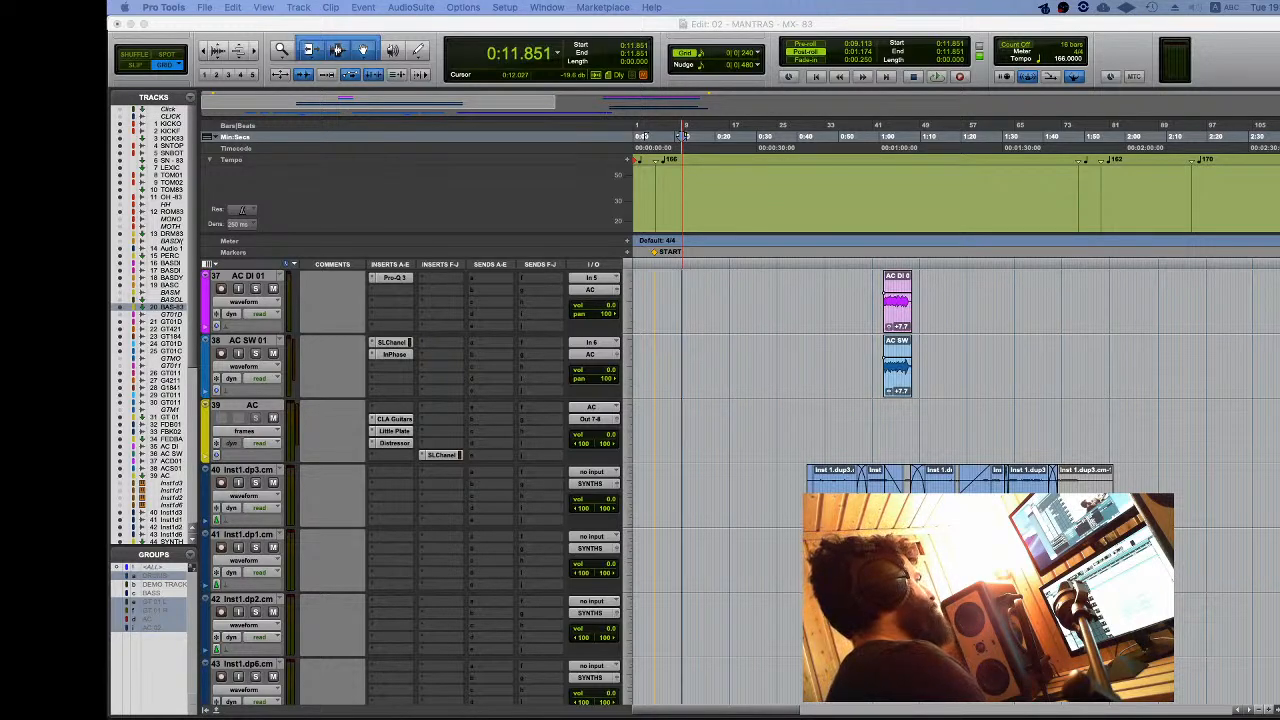
{"action": "left_click", "coordinate": [720, 26]}
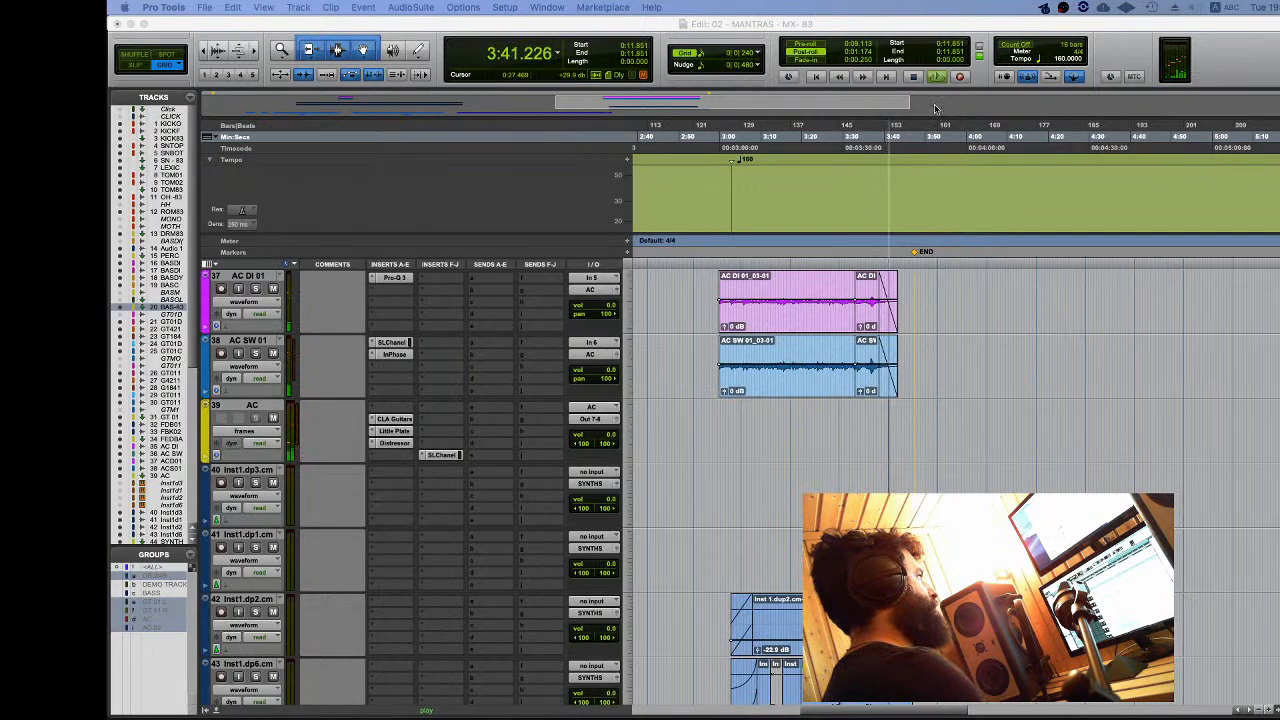
{"action": "left_click", "coordinate": [900, 33]}
{"action": "key", "text": "space"}
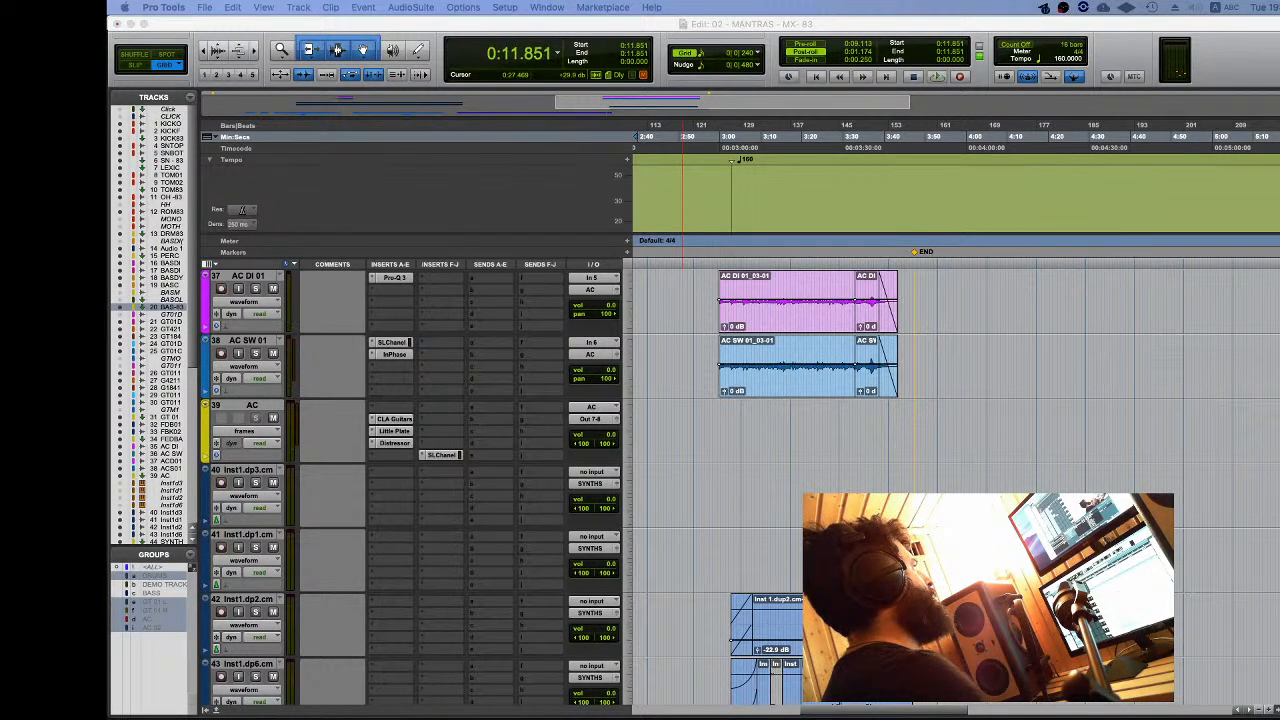
Step: Show the whole song from START to END in the timeline and replay the opening from about 0:12
{"action": "left_click", "coordinate": [769, 31]}
{"action": "scroll", "coordinate": [760, 325], "scroll_direction": "left", "scroll_amount": 10}
{"action": "key", "text": "r"}
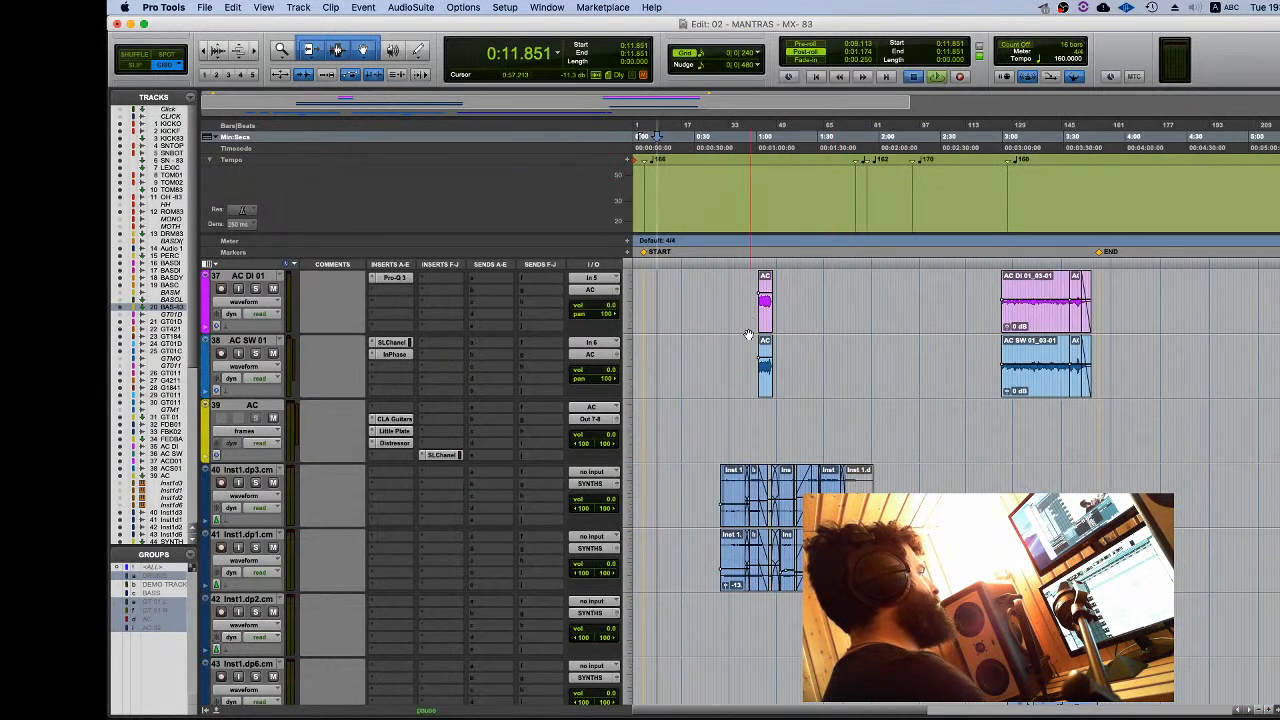
{"action": "key", "text": "space"}
{"action": "scroll", "coordinate": [720, 334], "scroll_direction": "up", "scroll_amount": 7}
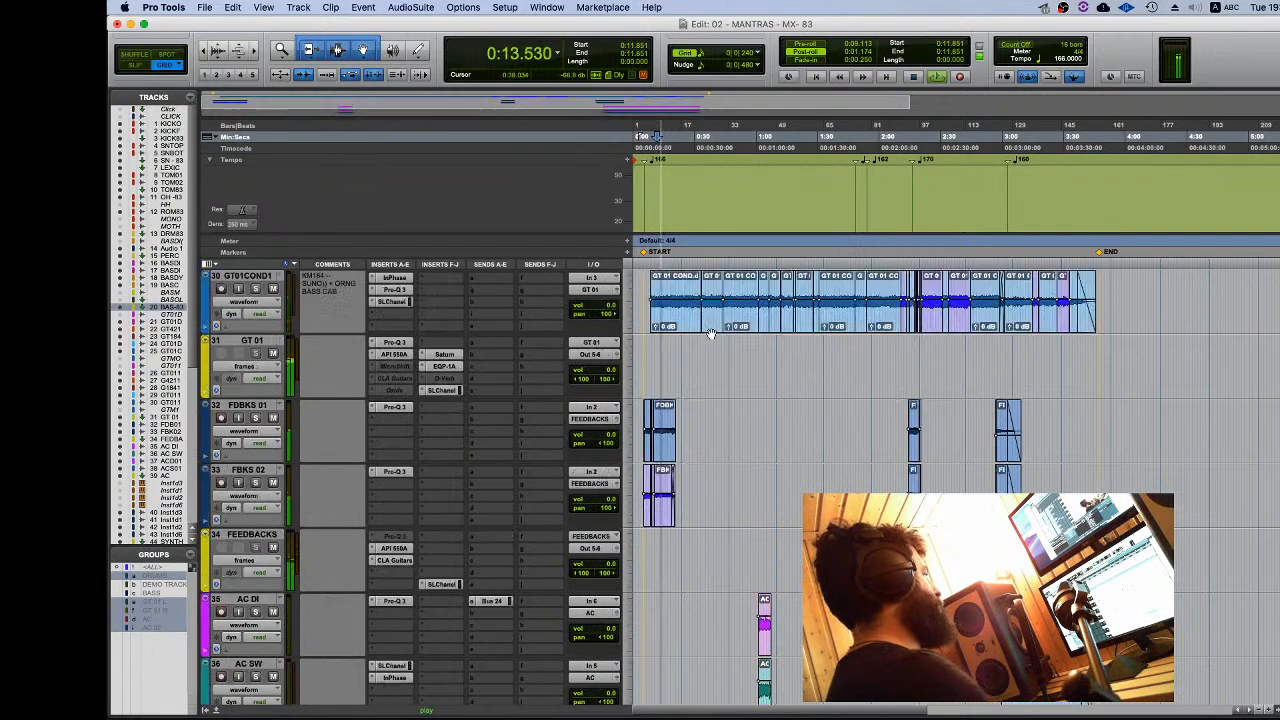
{"action": "scroll", "coordinate": [710, 334], "scroll_direction": "up", "scroll_amount": 3}
{"action": "key", "text": "space"}
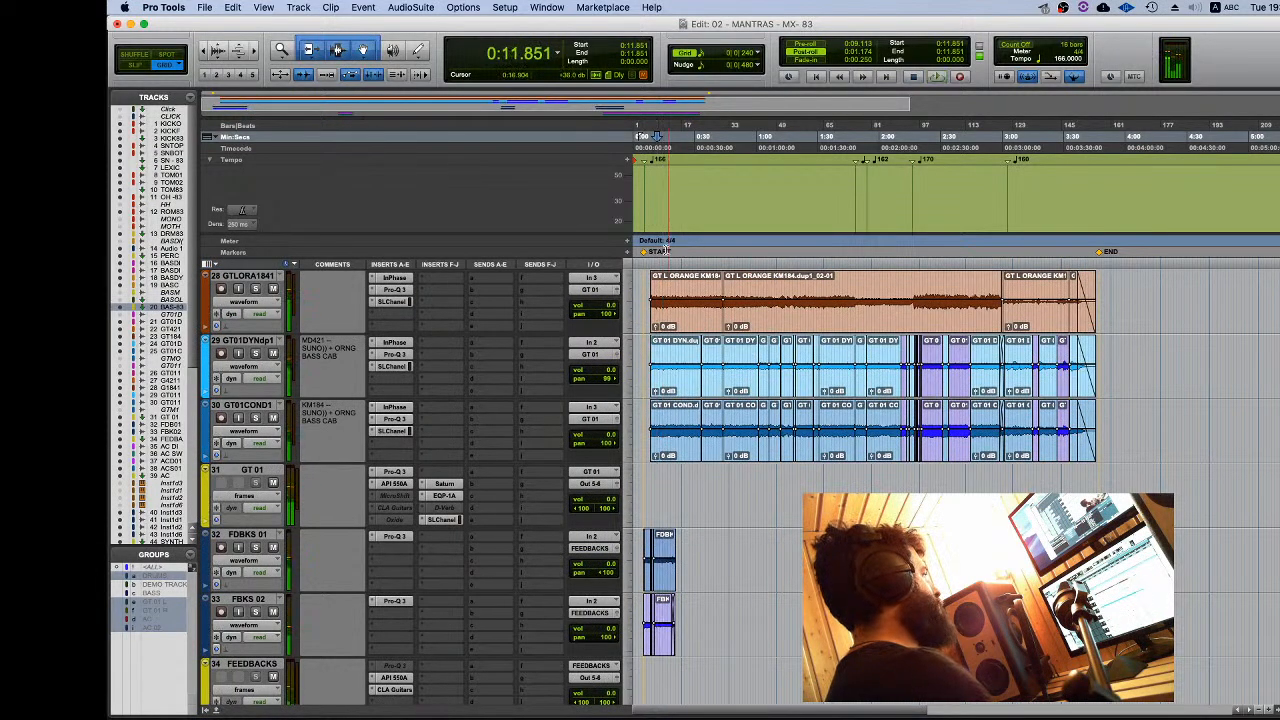
Step: Place the playback start at about 0:08 and play the full mix through
{"action": "left_click", "coordinate": [644, 283]}
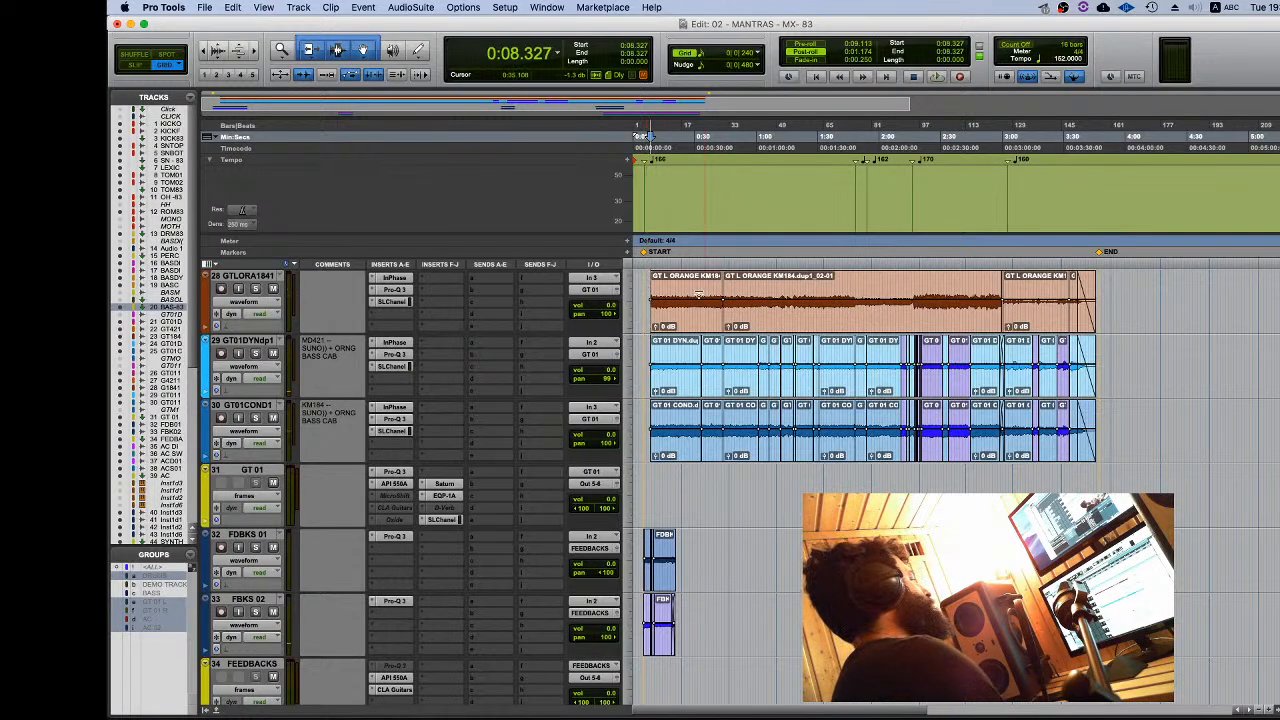
{"action": "scroll", "coordinate": [653, 289], "scroll_direction": "down", "scroll_amount": 3}
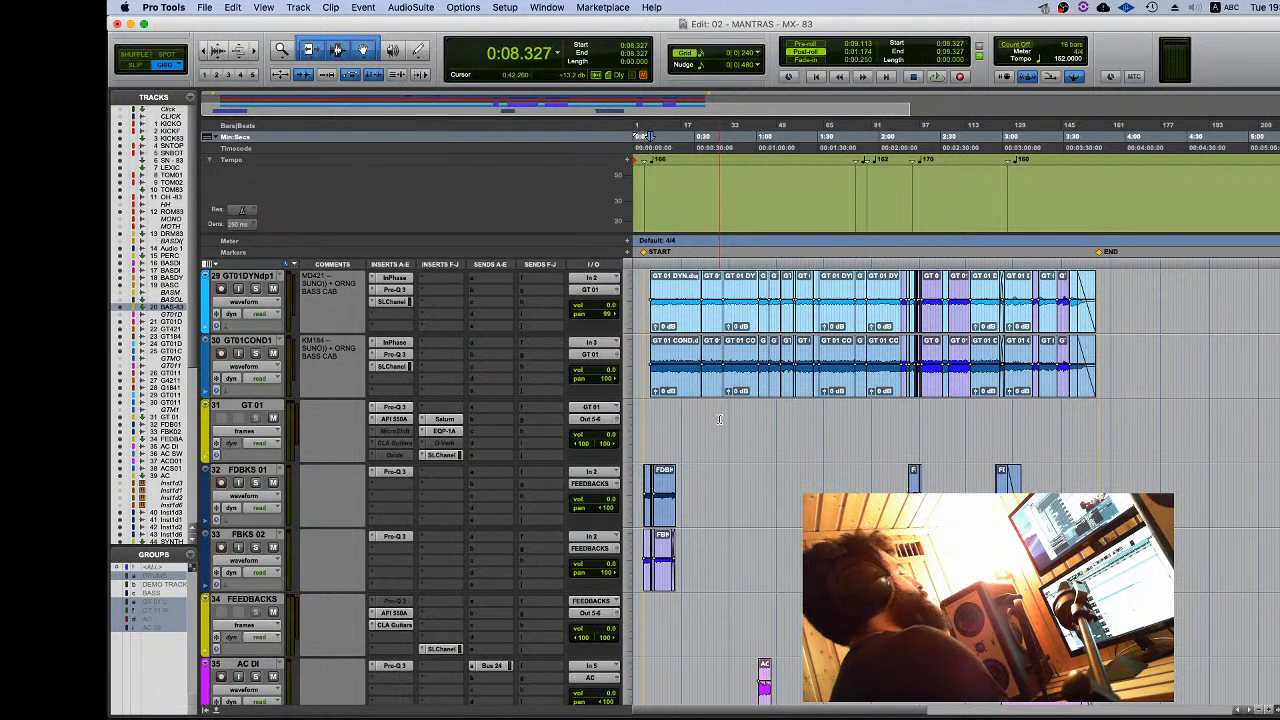
{"action": "key", "text": "space"}
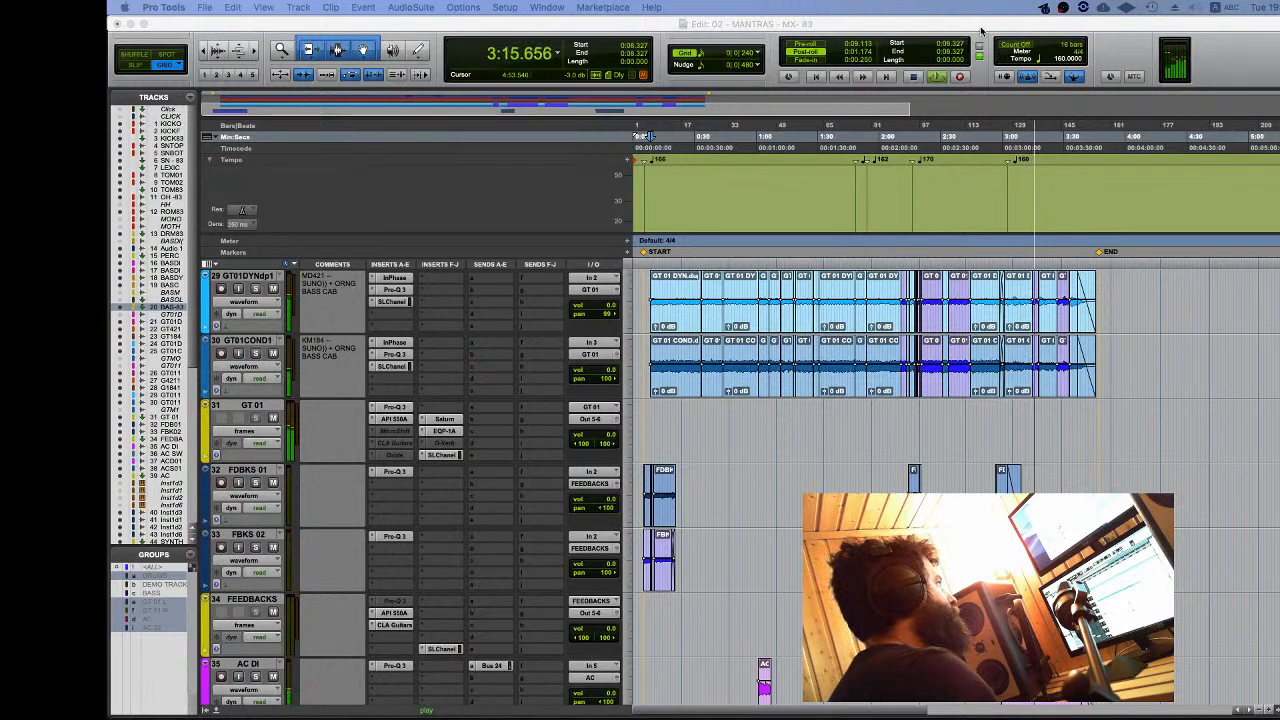
Step: Stop playback and place the playback start at about 0:17
{"action": "key", "text": "space"}
{"action": "left_click", "coordinate": [643, 280]}
{"action": "left_click", "coordinate": [668, 440]}
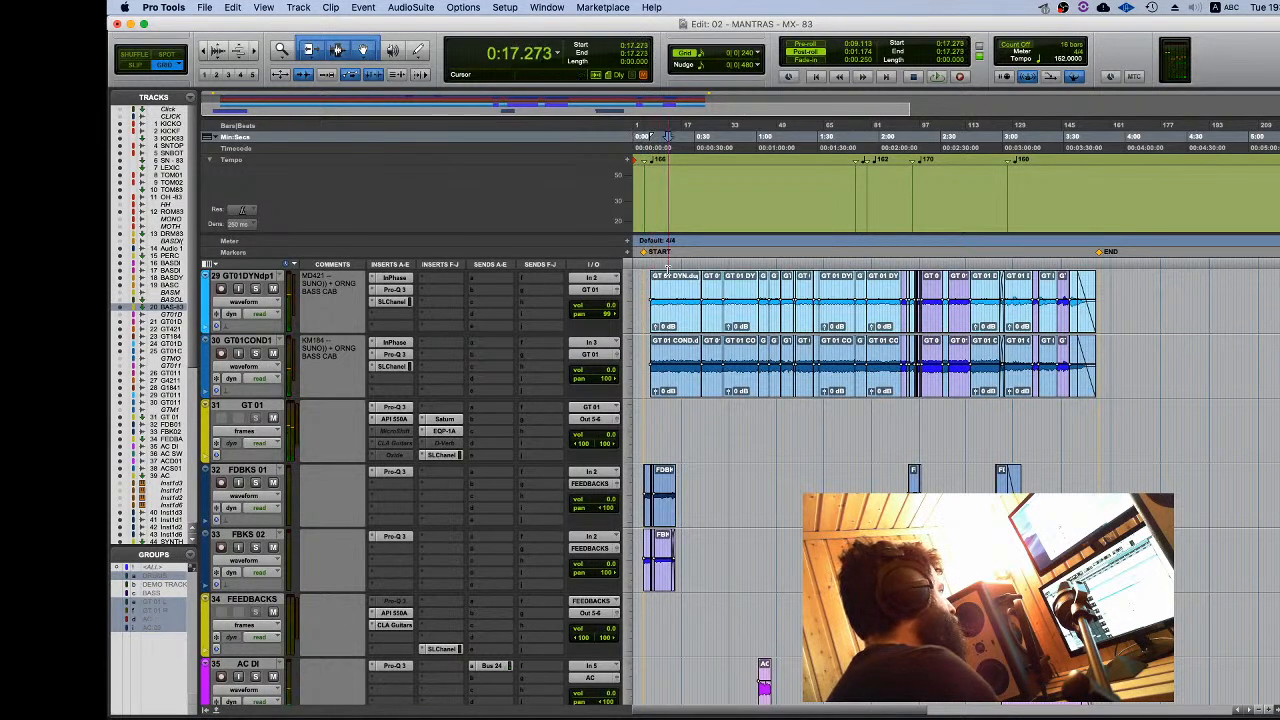
Step: Open Abbey Road Studio 3 on the MIX 80 track and switch its studio monitors to MID
{"action": "scroll", "coordinate": [657, 452], "scroll_direction": "up", "scroll_amount": 10}
{"action": "scroll", "coordinate": [657, 452], "scroll_direction": "up", "scroll_amount": 3}
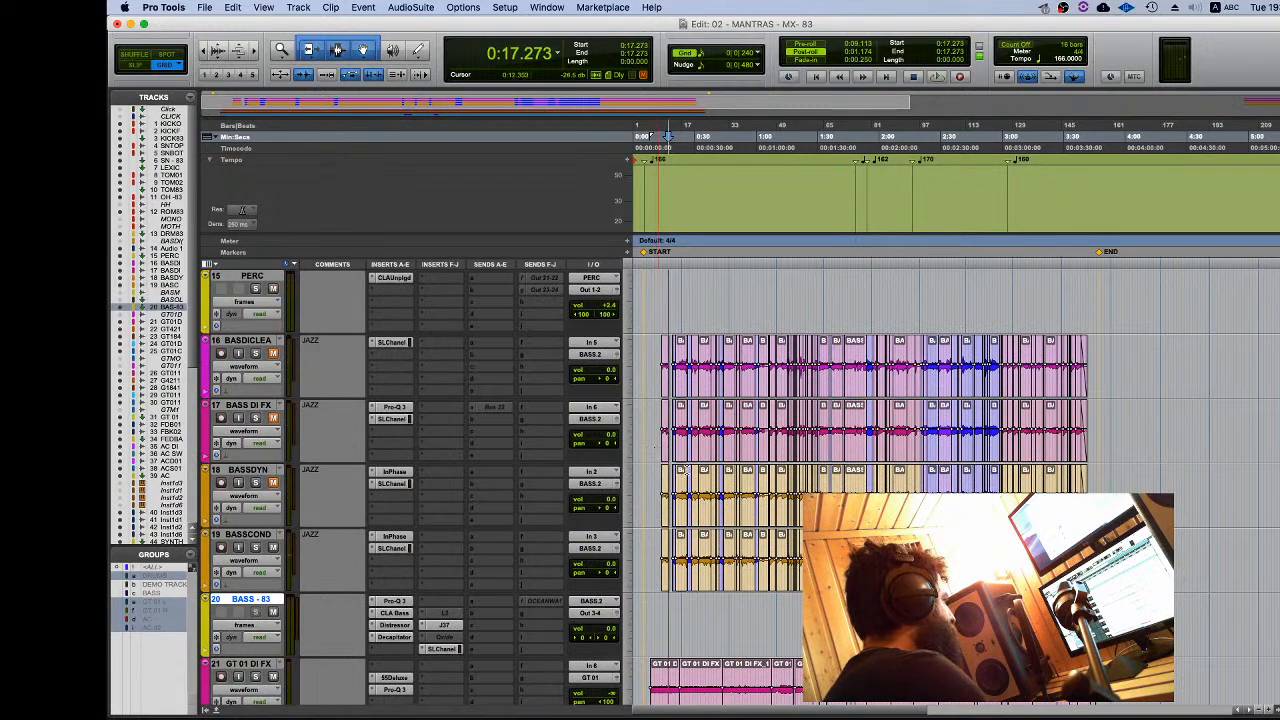
{"action": "scroll", "coordinate": [392, 584], "scroll_direction": "down", "scroll_amount": 20}
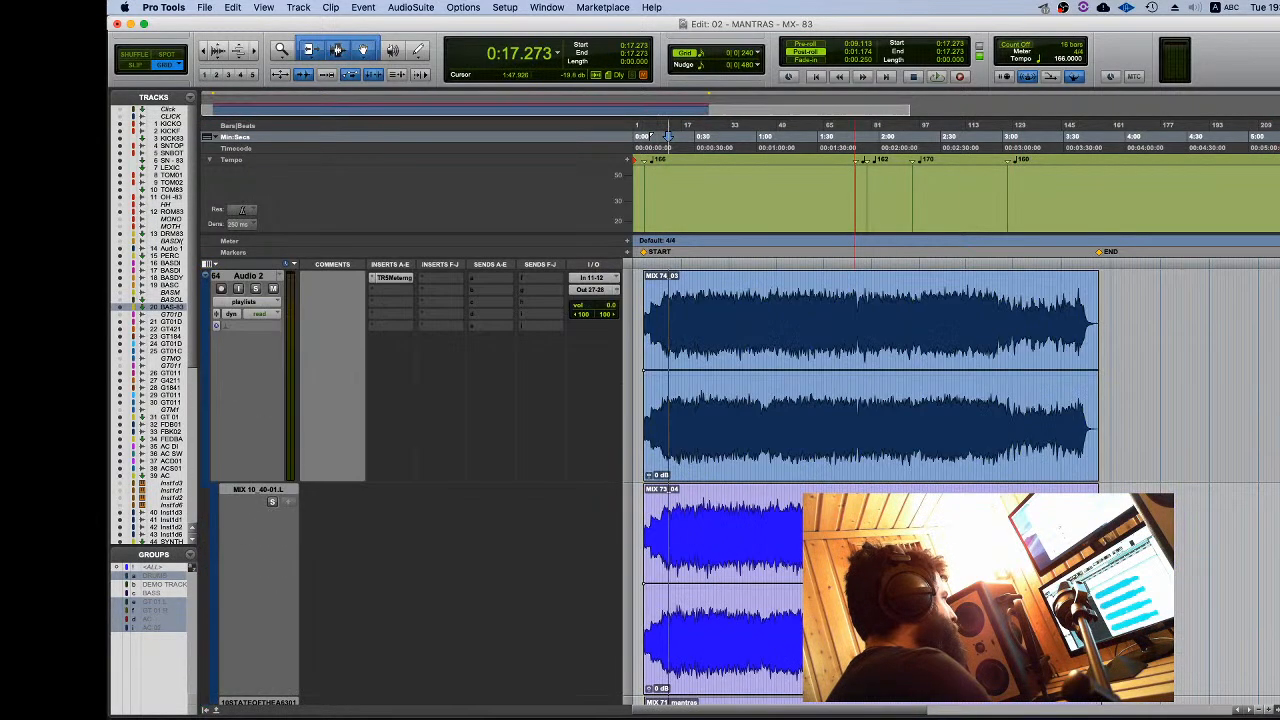
{"action": "left_click", "coordinate": [441, 520]}
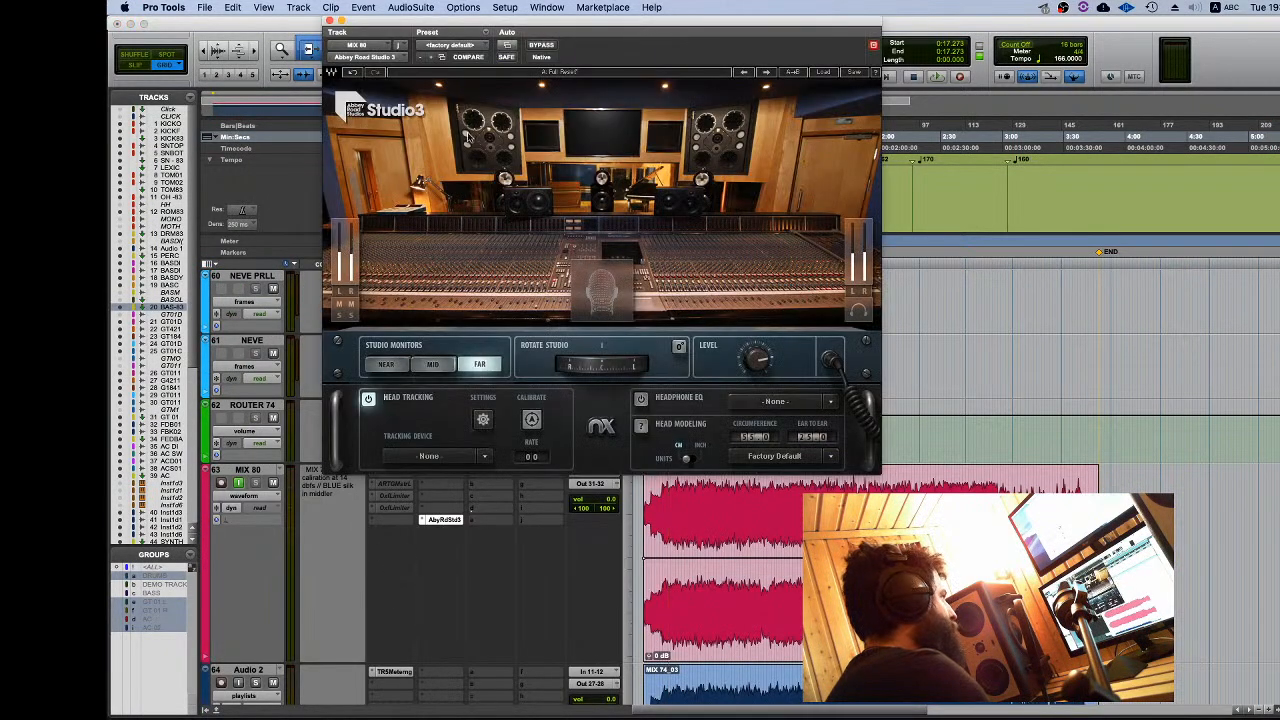
{"action": "left_click_drag", "start_coordinate": [570, 25], "coordinate": [700, 325]}
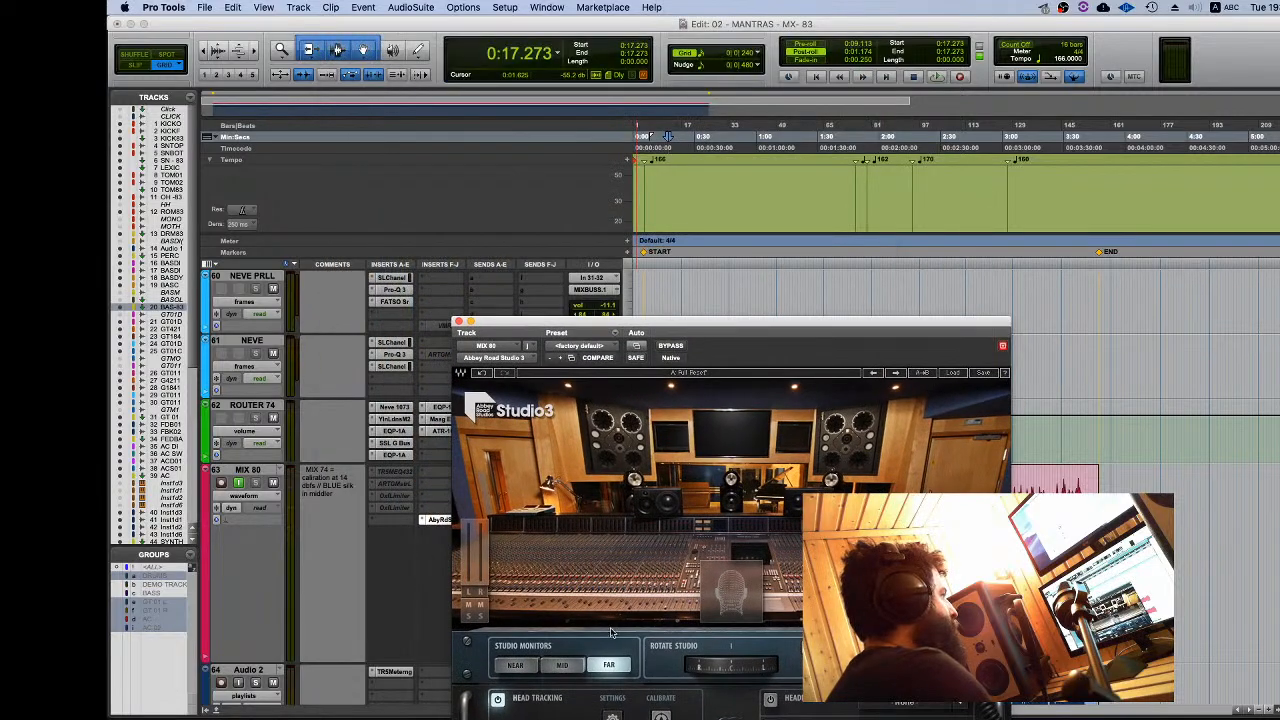
{"action": "left_click", "coordinate": [568, 664]}
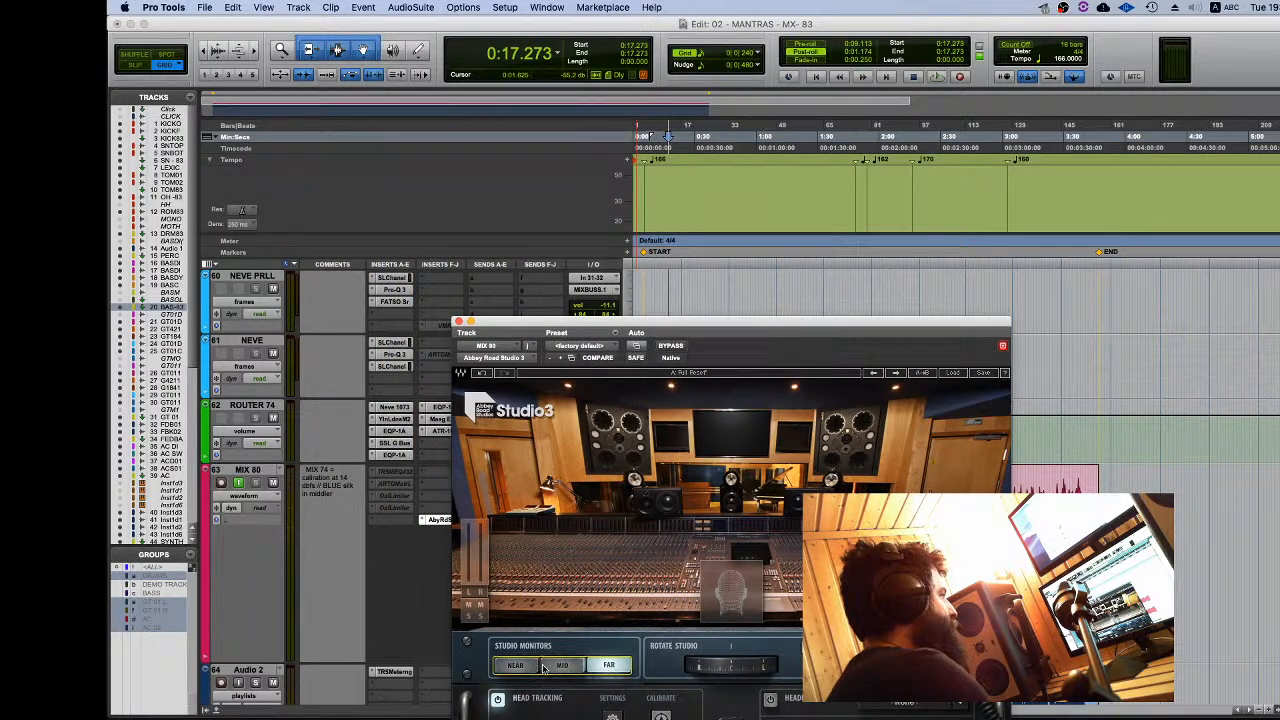
{"action": "left_click", "coordinate": [512, 667]}
{"action": "left_click", "coordinate": [568, 666]}
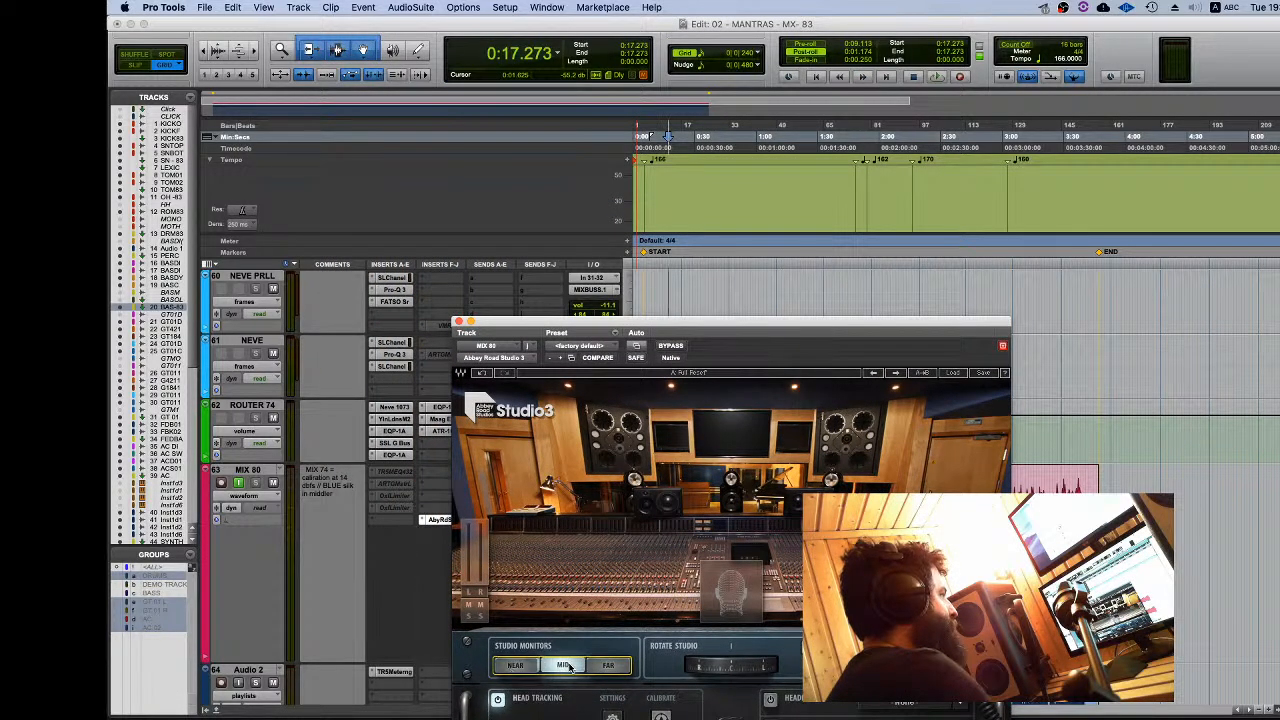
Step: Play the mix from about 0:24, compare the FAR, NEAR and MID monitors, return to MID and close Abbey Road Studio 3
{"action": "left_click", "coordinate": [681, 268]}
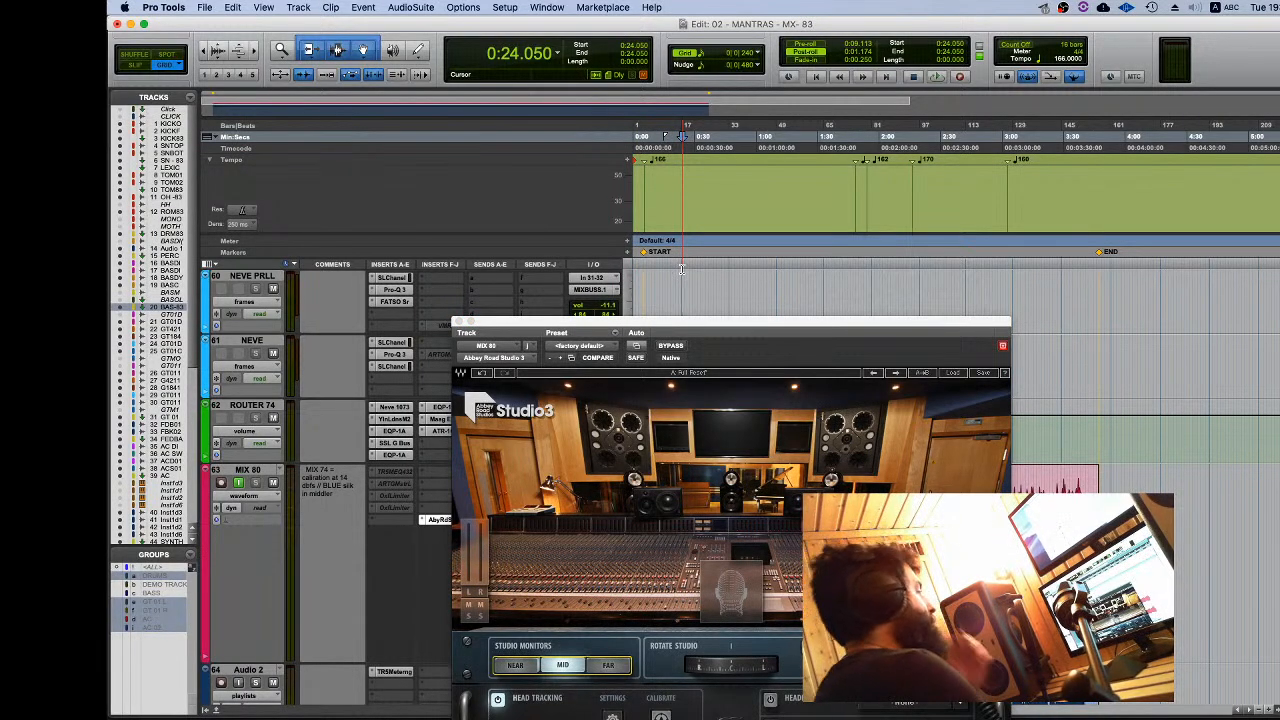
{"action": "key", "text": "space"}
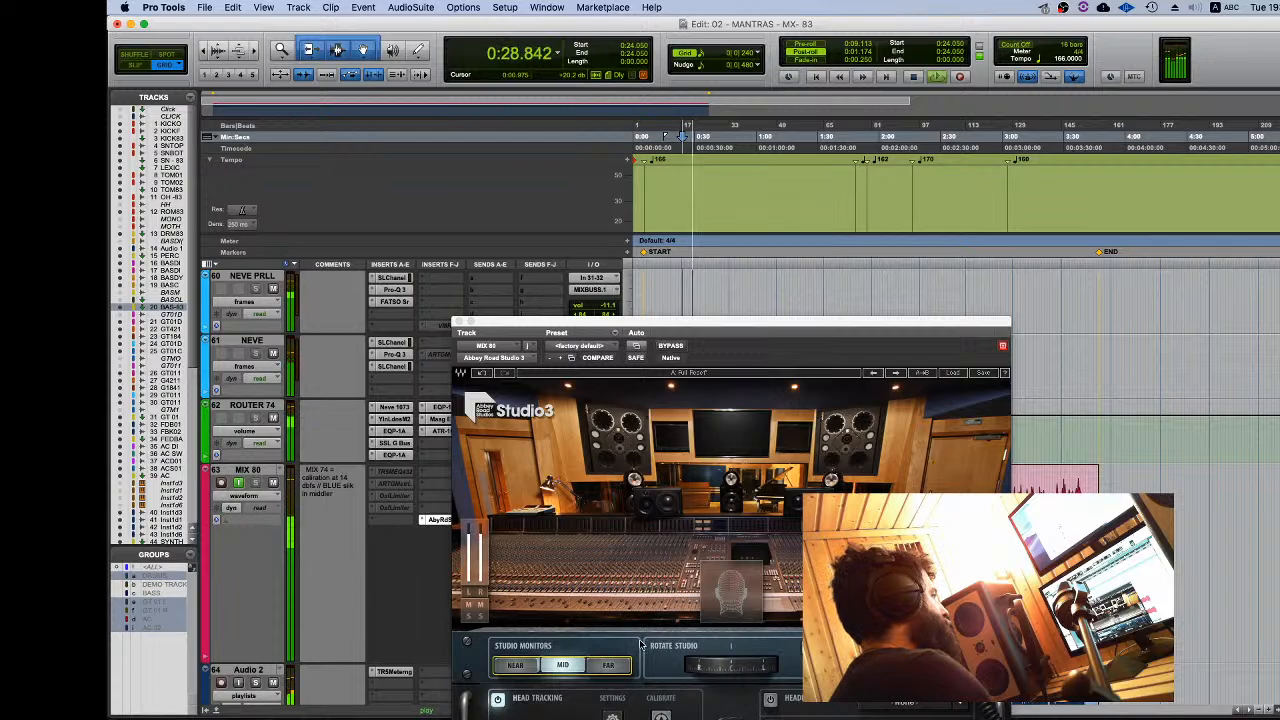
{"action": "left_click", "coordinate": [607, 666]}
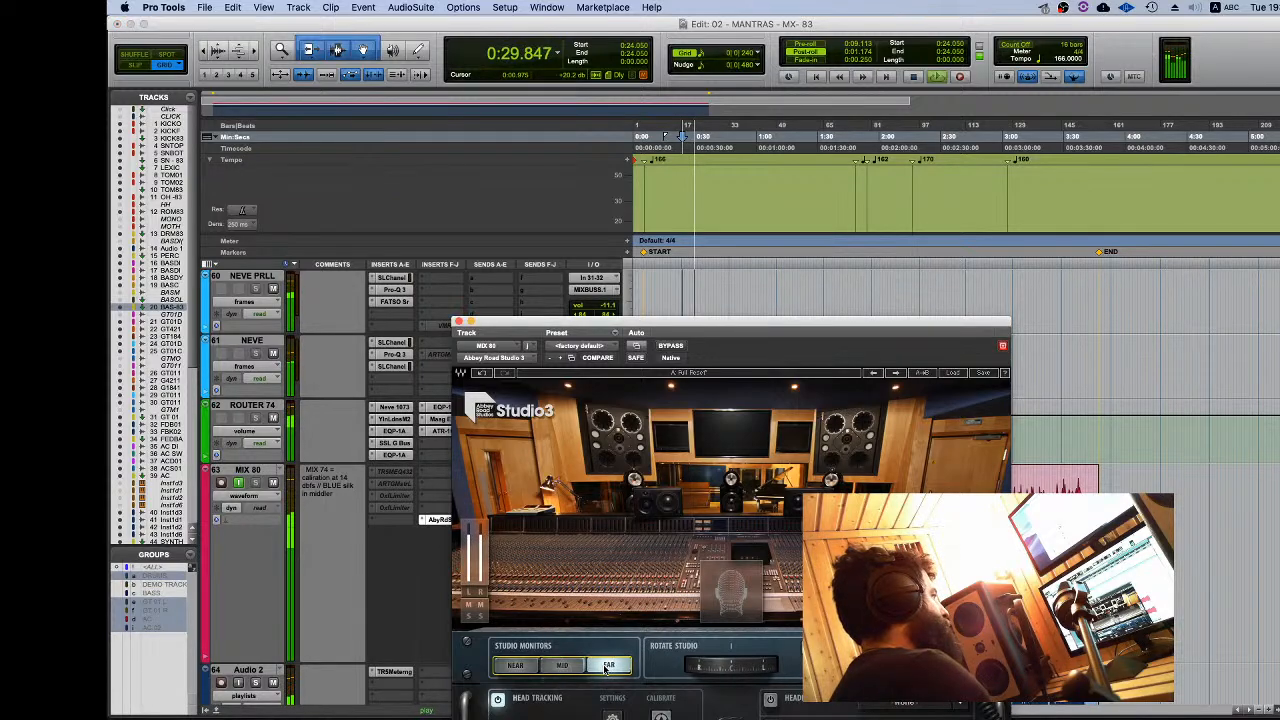
{"action": "left_click", "coordinate": [516, 666]}
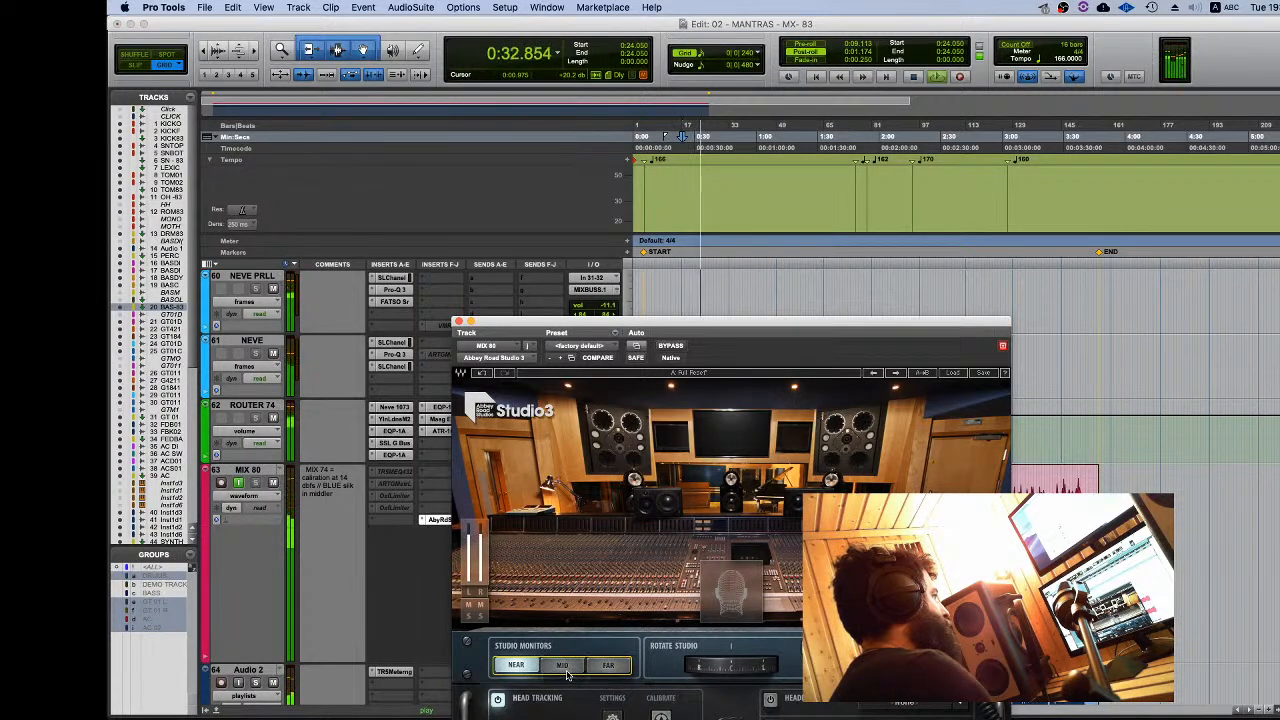
{"action": "left_click", "coordinate": [563, 666]}
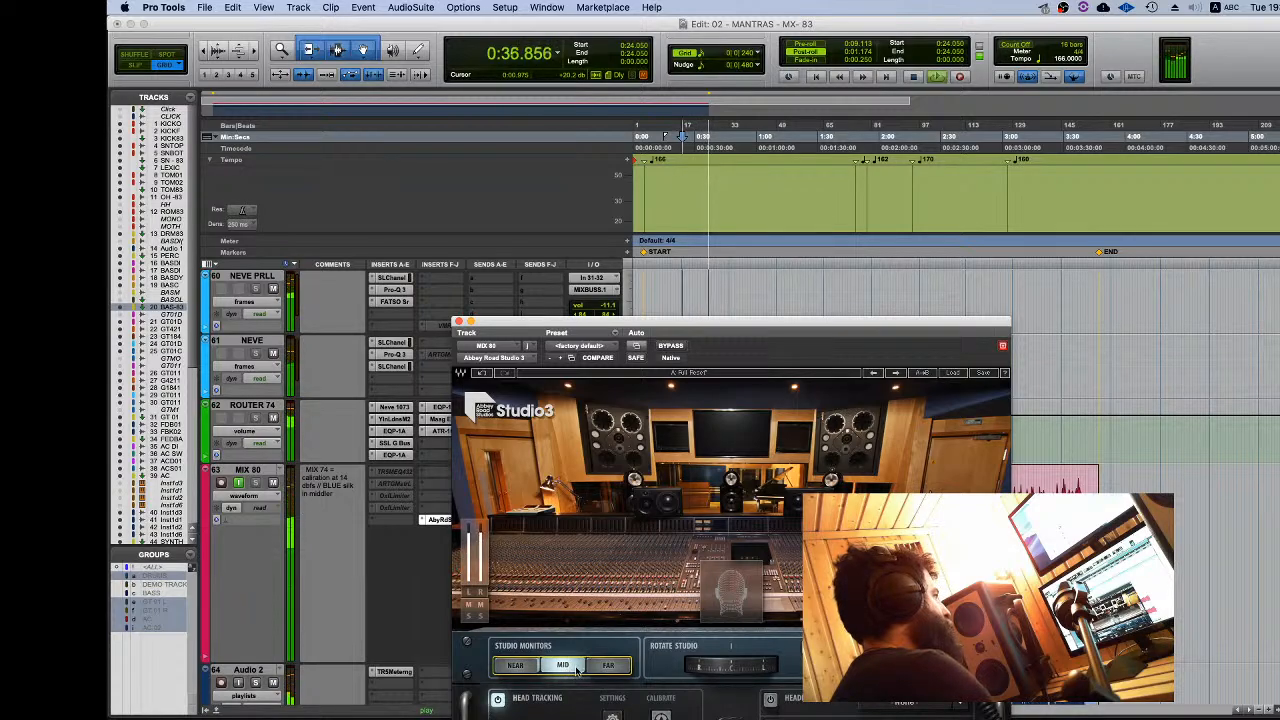
{"action": "left_click", "coordinate": [609, 666]}
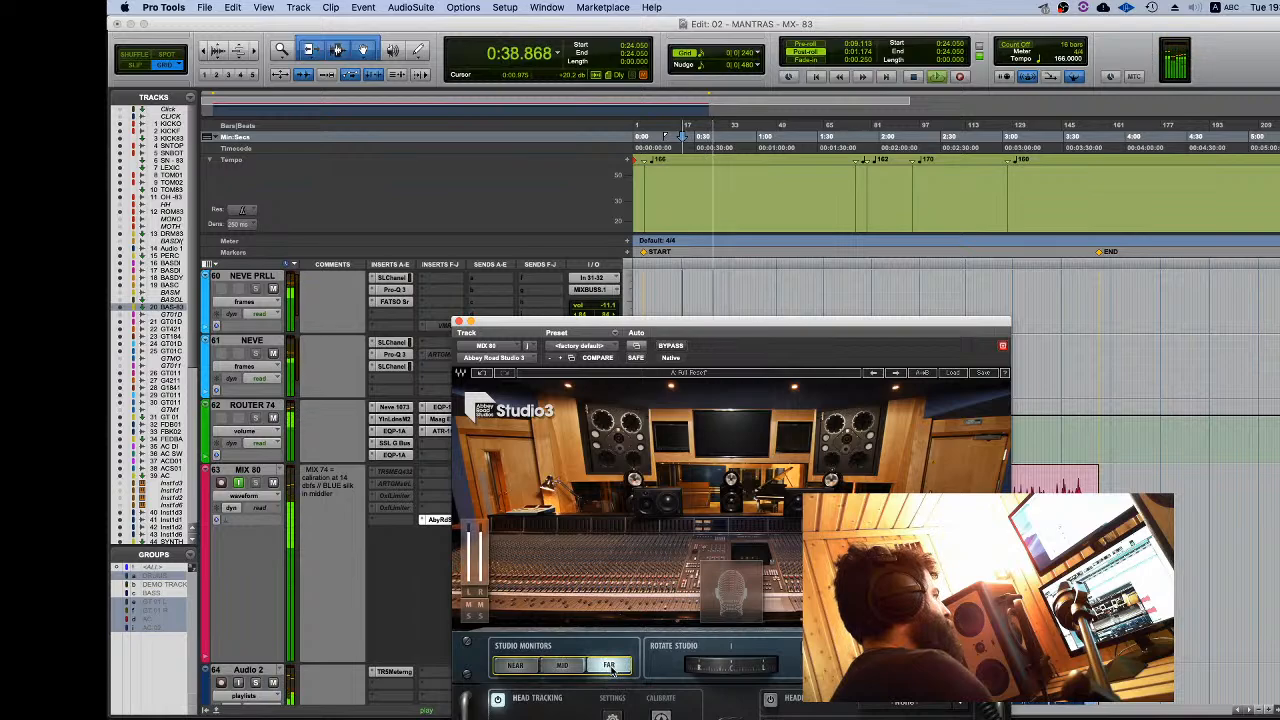
{"action": "left_click", "coordinate": [563, 667]}
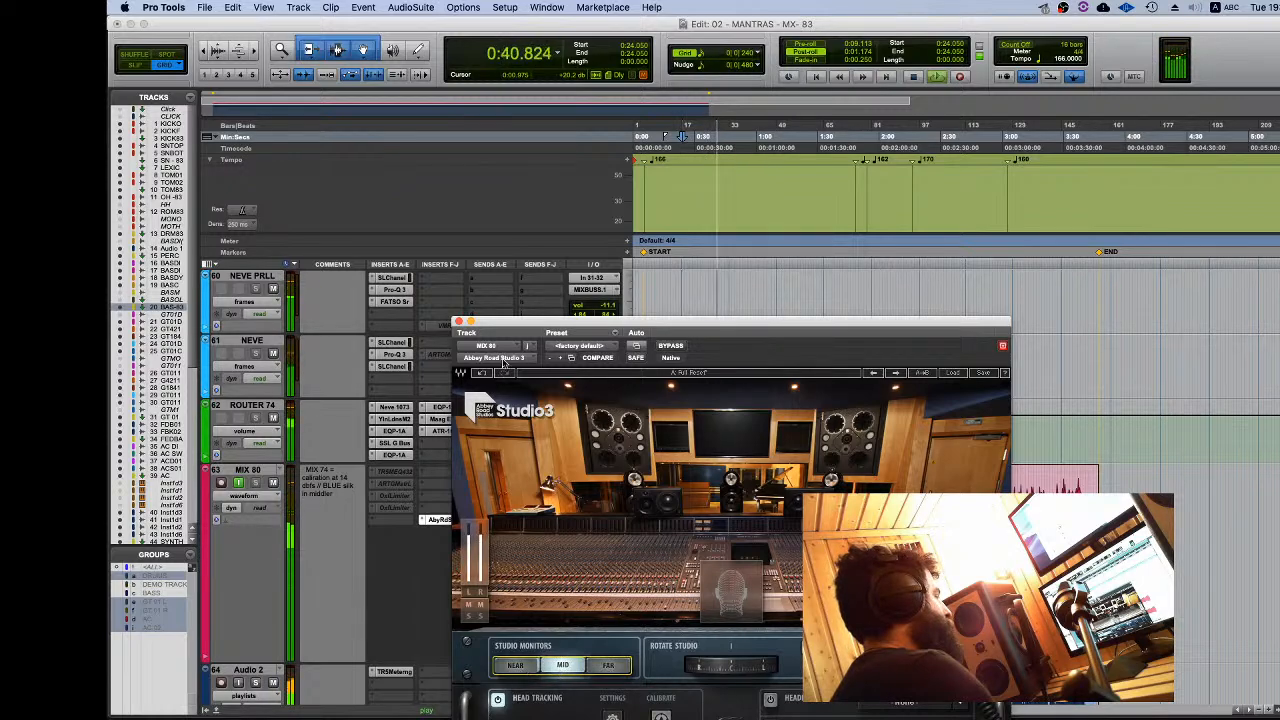
{"action": "left_click", "coordinate": [459, 323]}
Step: Audition the passage from about 0:39 and select the range from about 0:40.5 to 0:41.9
{"action": "key", "text": "space"}
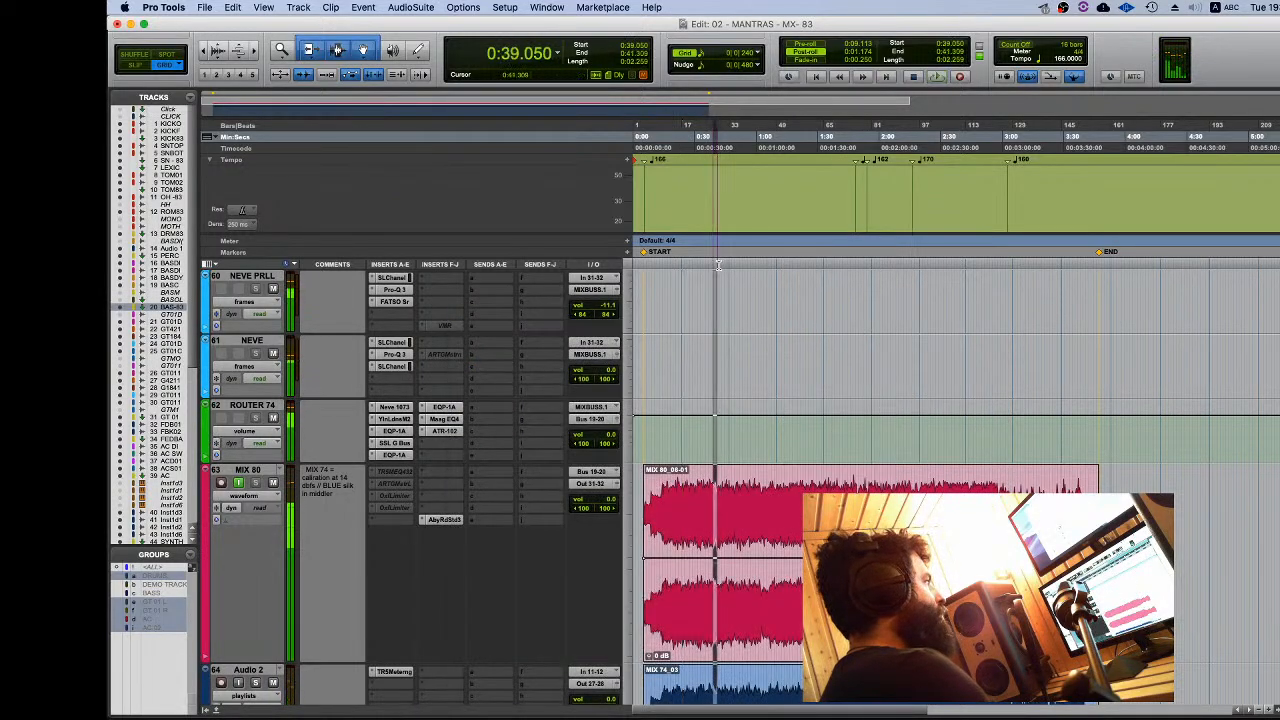
{"action": "key", "text": "space"}
{"action": "key", "text": "t"}
{"action": "key", "text": "t"}
{"action": "key", "text": "t"}
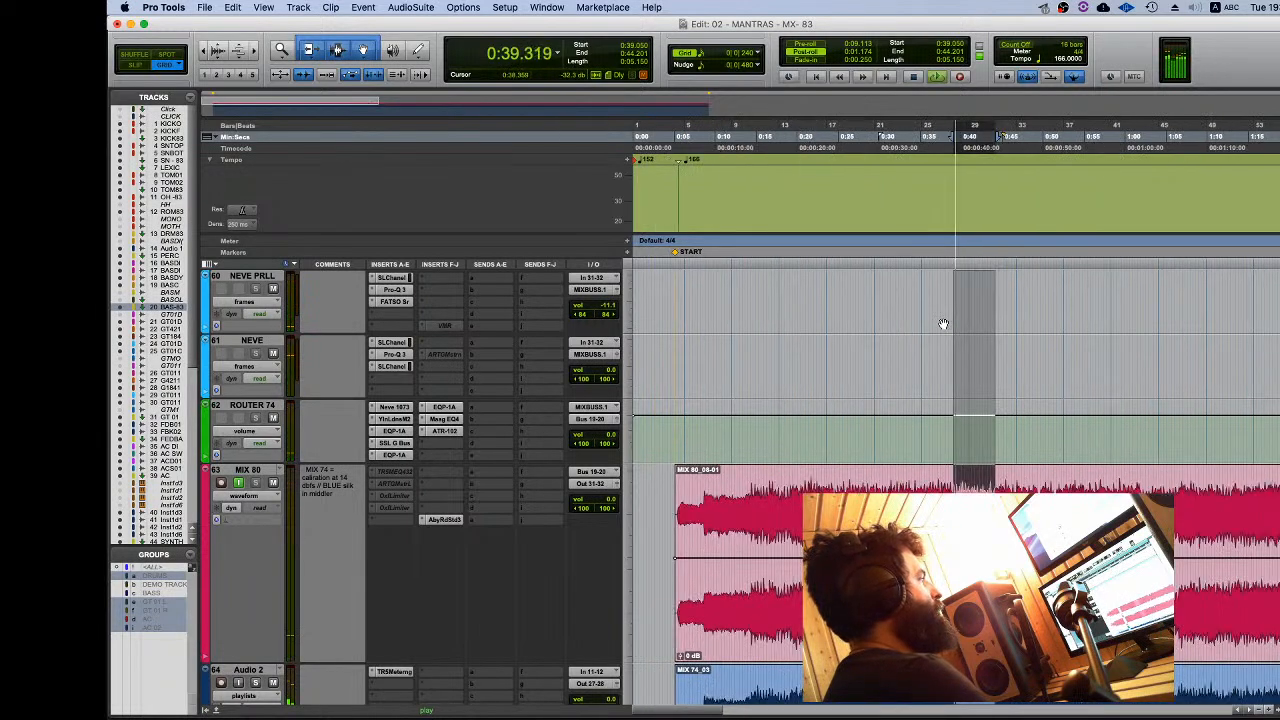
{"action": "scroll", "coordinate": [947, 338], "scroll_direction": "right", "scroll_amount": 2}
{"action": "key", "text": "space"}
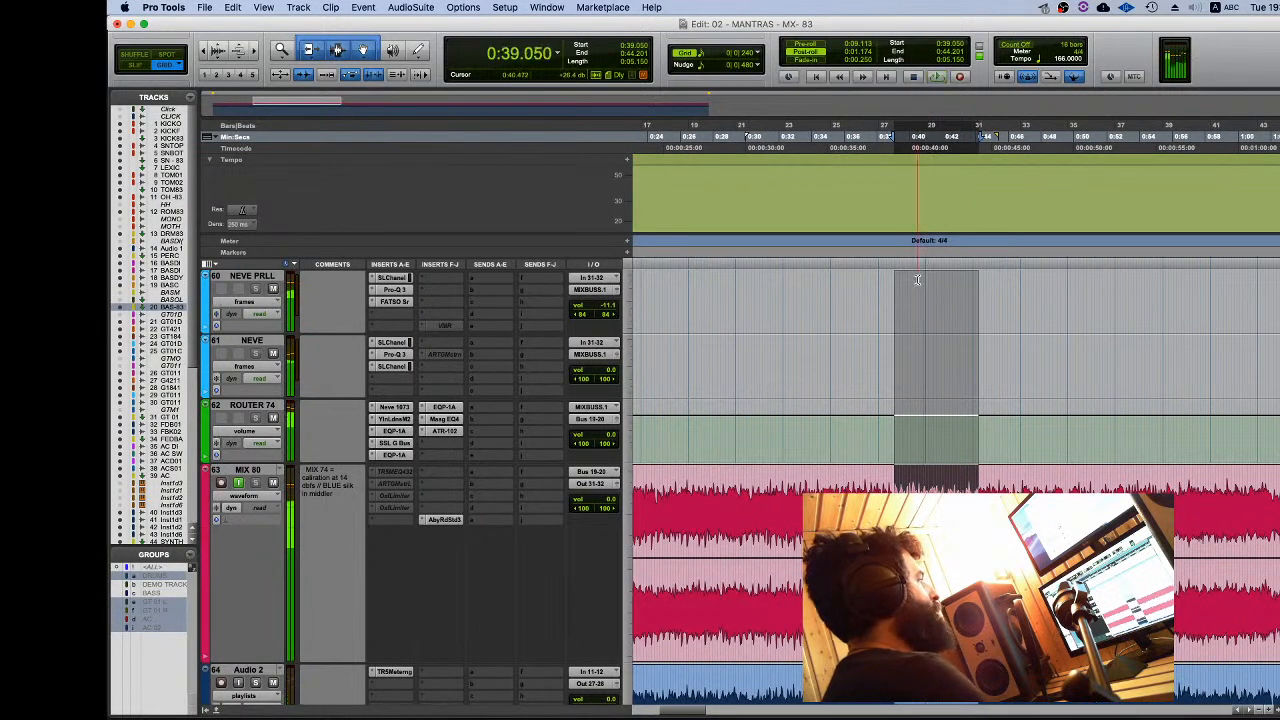
{"action": "left_click_drag", "start_coordinate": [919, 278], "coordinate": [940, 278]}
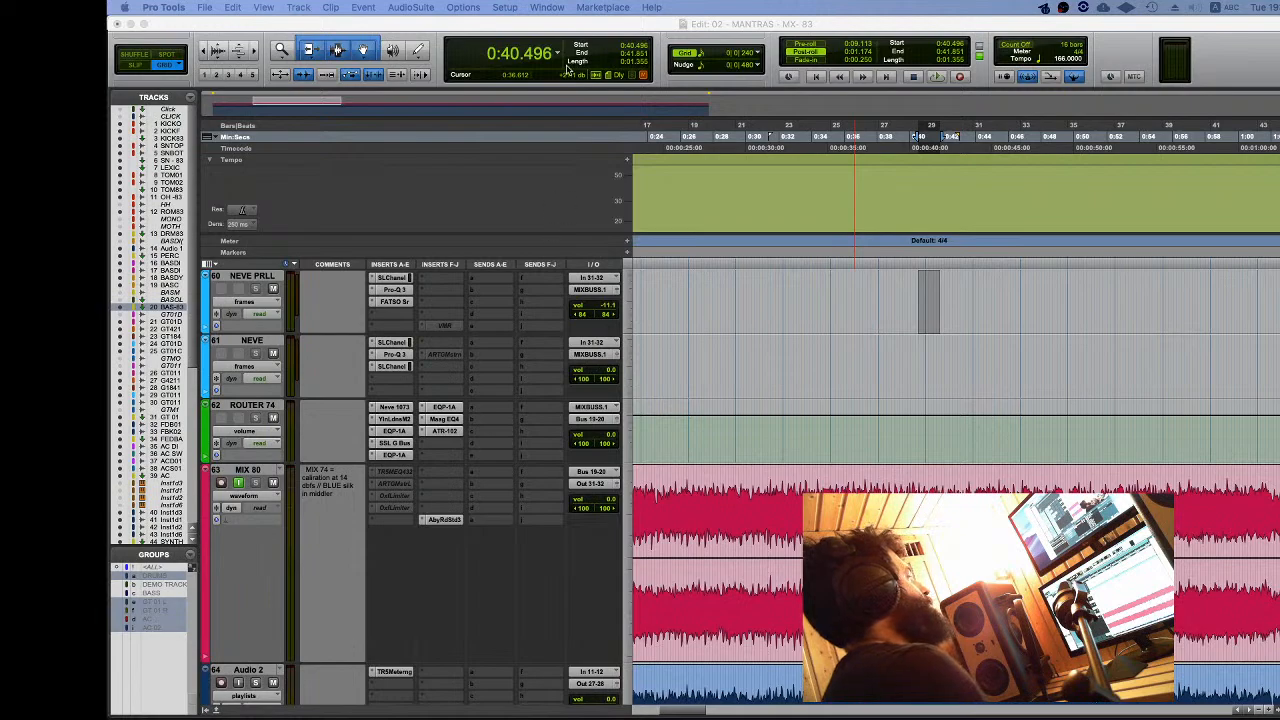
Step: Place the playback start at about 0:40.9 and play the mix from there
{"action": "left_click", "coordinate": [925, 279]}
{"action": "key", "text": "t"}
{"action": "key", "text": "t"}
{"action": "key", "text": "t"}
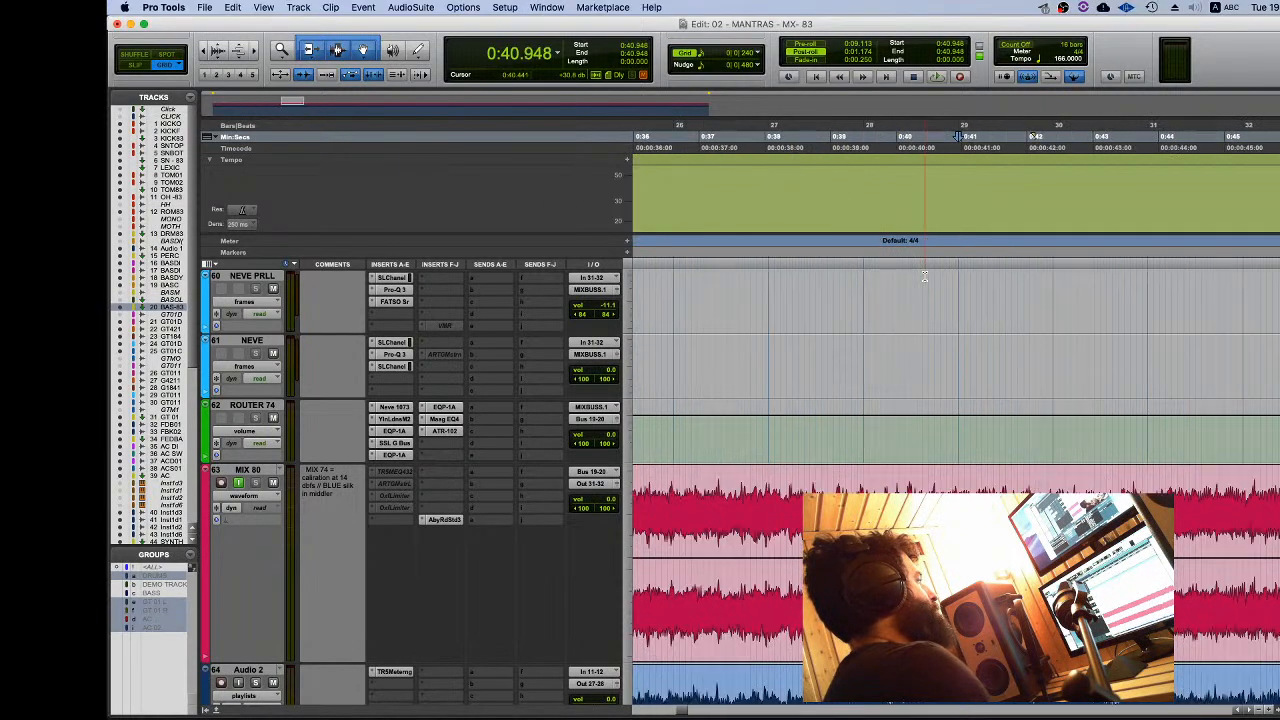
{"action": "key", "text": "space"}
{"action": "scroll", "coordinate": [960, 276], "scroll_direction": "right", "scroll_amount": 3}
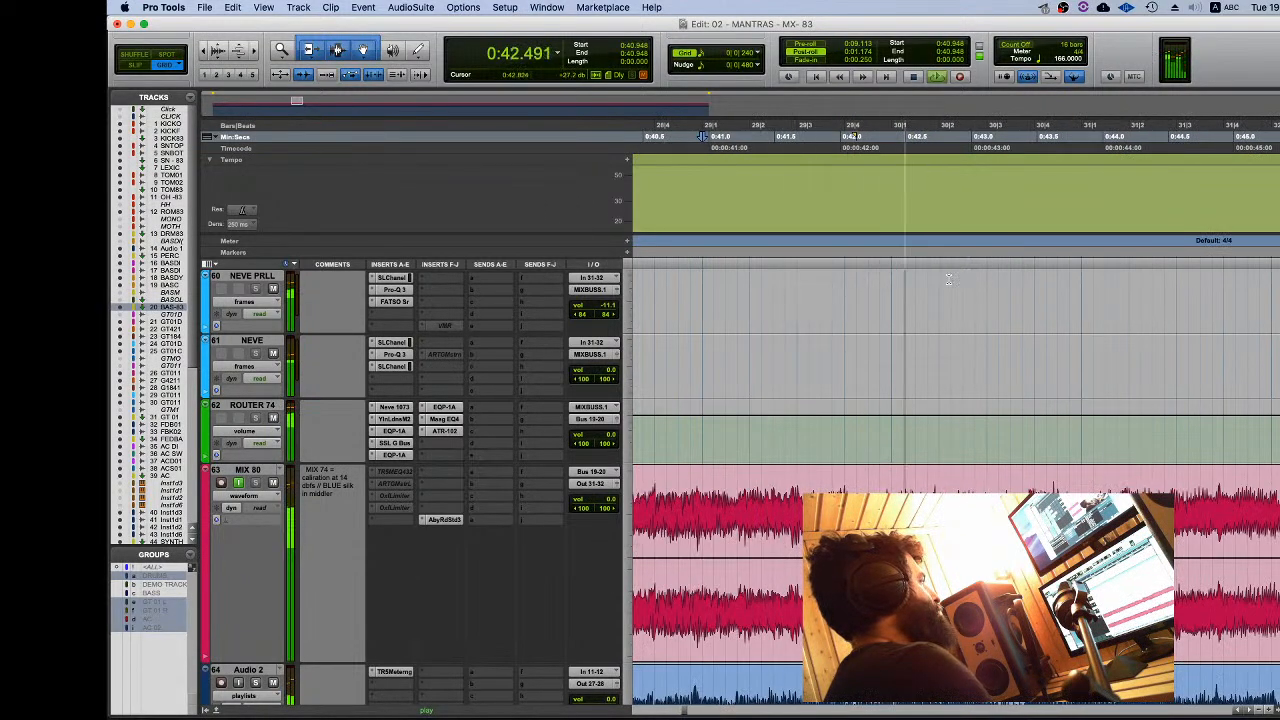
Step: Replay from about 0:39.9, and select and loop the range from about 0:40.0 to 0:41.7
{"action": "key", "text": "r"}
{"action": "left_click", "coordinate": [757, 284]}
{"action": "key", "text": "space"}
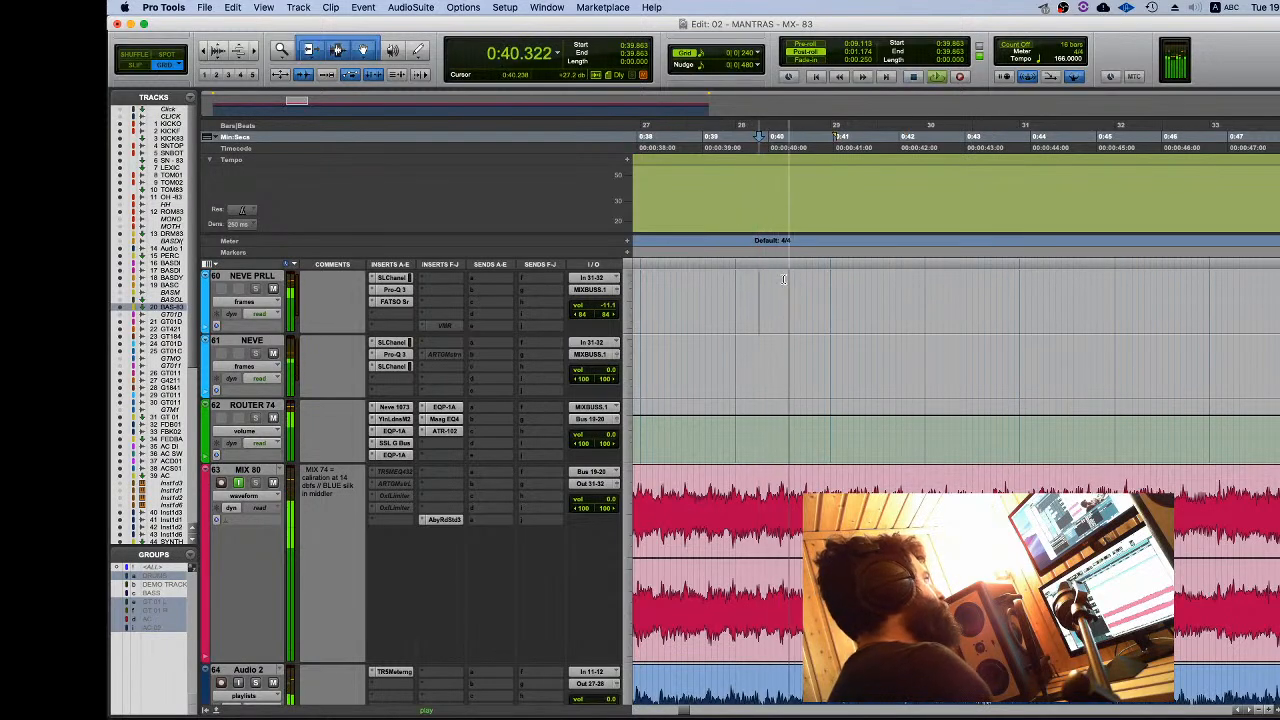
{"action": "key", "text": "space"}
{"action": "left_click_drag", "start_coordinate": [768, 287], "coordinate": [877, 300]}
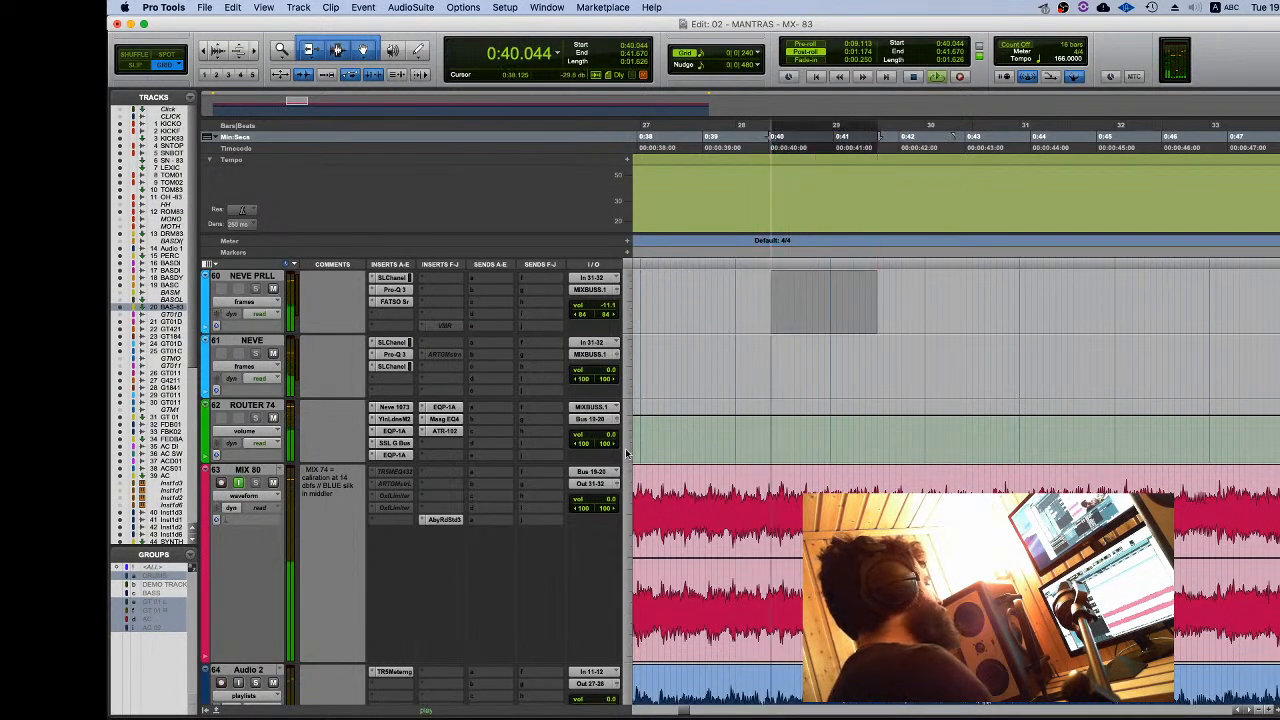
{"action": "key", "text": "space"}
Step: Open the Pro-Q 3 on the BASS - 83 track and shift its green low-mid band to 161.43 Hz
{"action": "scroll", "coordinate": [354, 474], "scroll_direction": "up", "scroll_amount": 10}
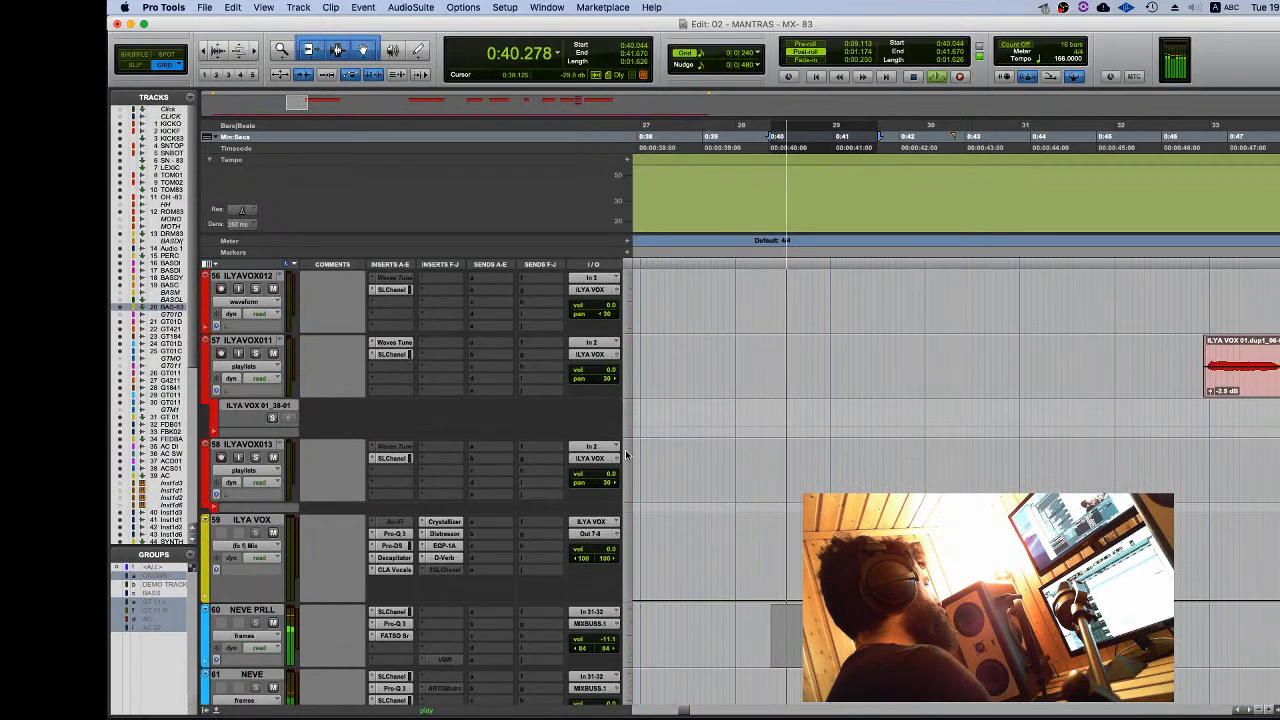
{"action": "scroll", "coordinate": [354, 474], "scroll_direction": "down", "scroll_amount": 5}
{"action": "scroll", "coordinate": [370, 482], "scroll_direction": "up", "scroll_amount": 5}
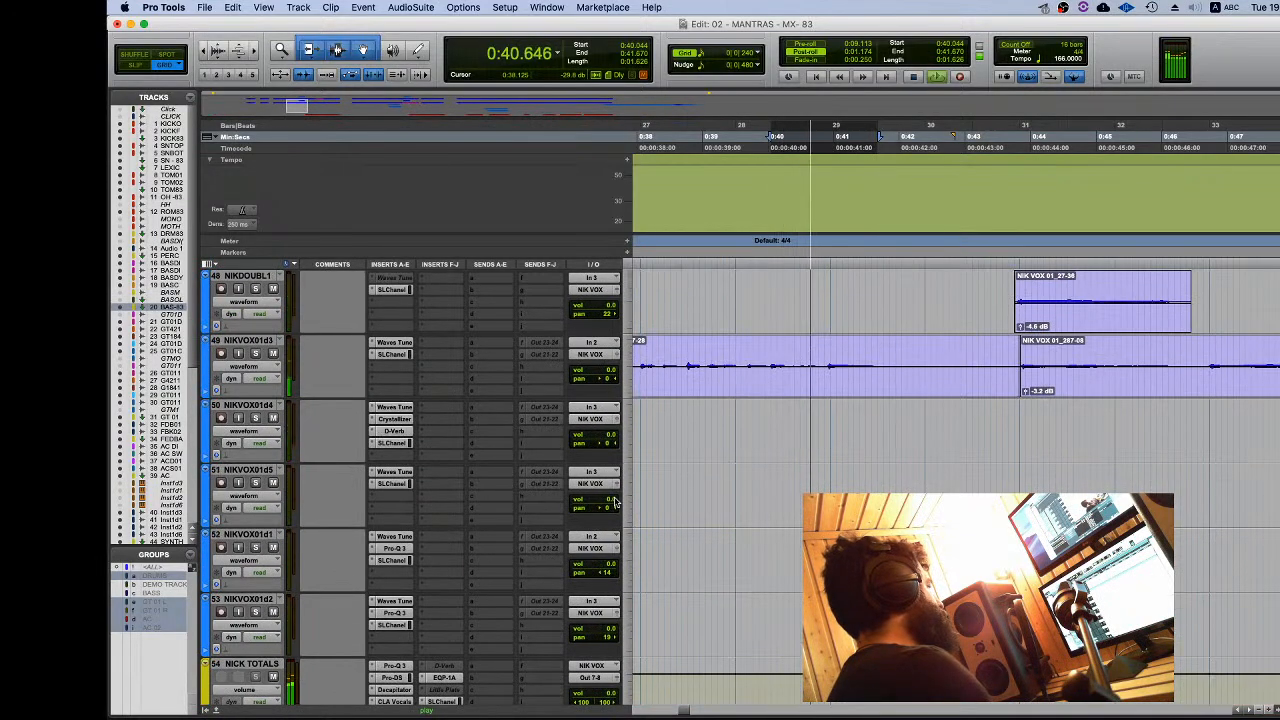
{"action": "scroll", "coordinate": [549, 507], "scroll_direction": "up", "scroll_amount": 15}
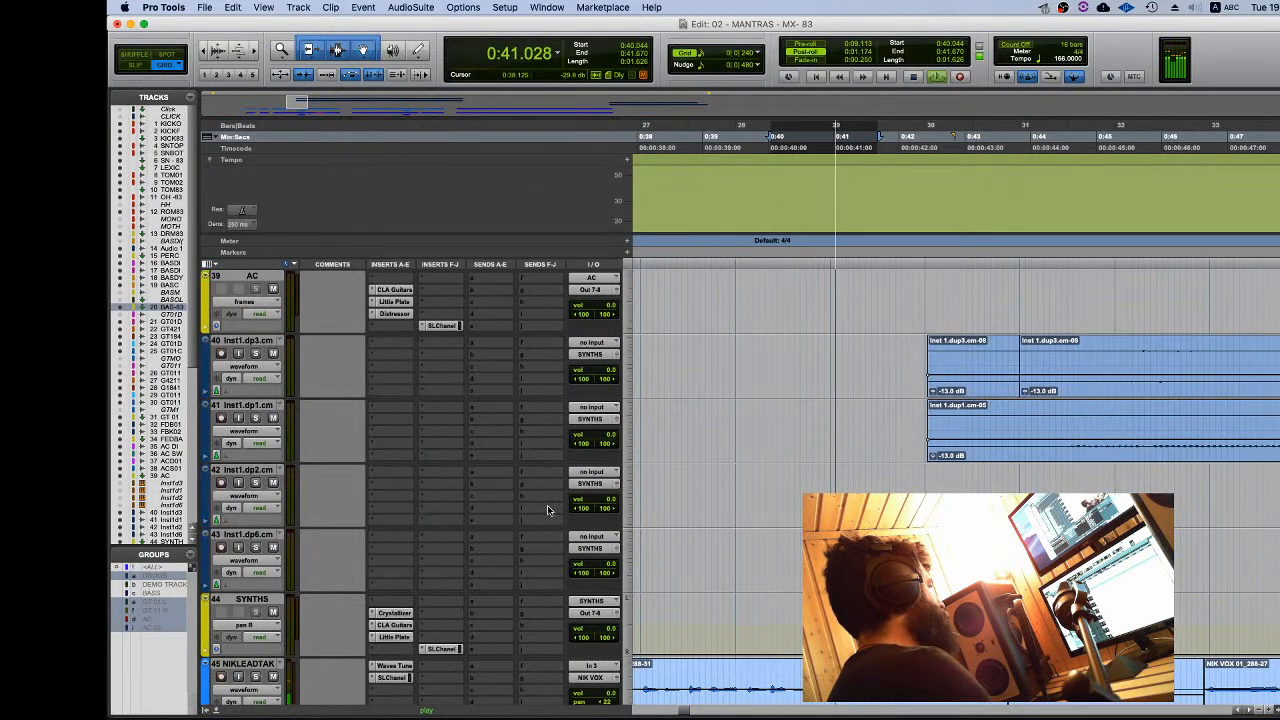
{"action": "scroll", "coordinate": [549, 510], "scroll_direction": "up", "scroll_amount": 5}
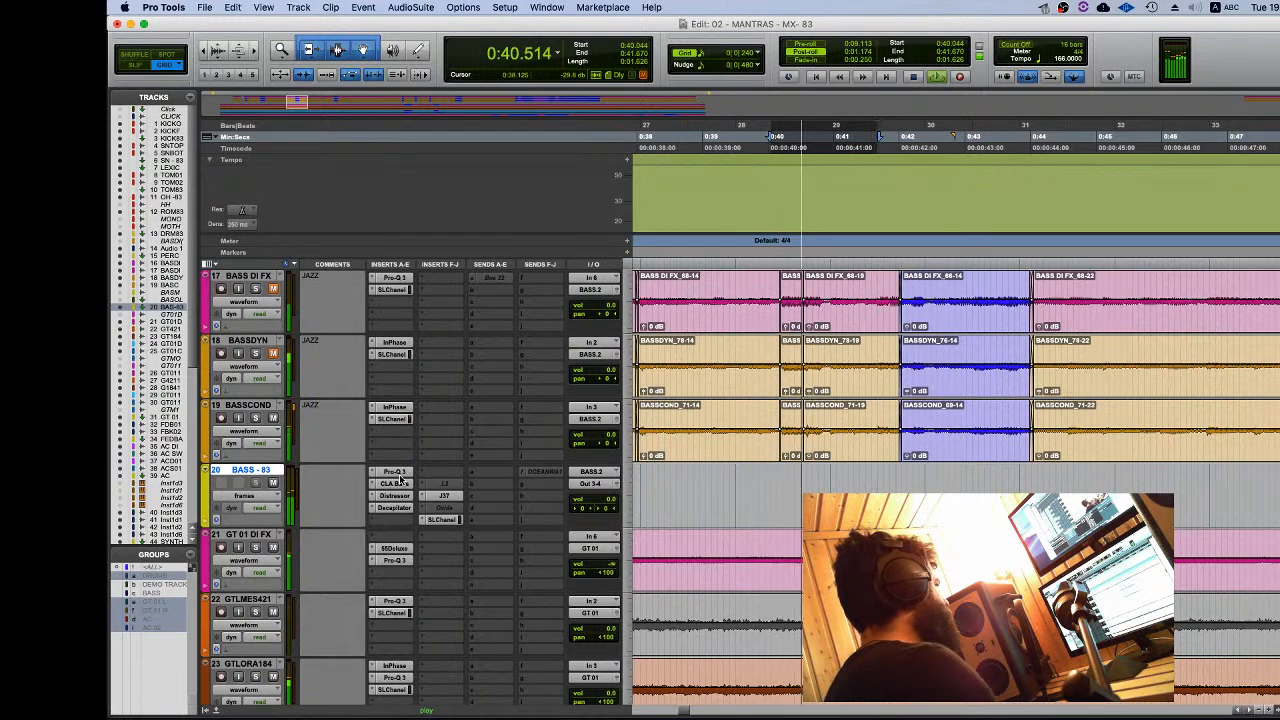
{"action": "left_click", "coordinate": [394, 471]}
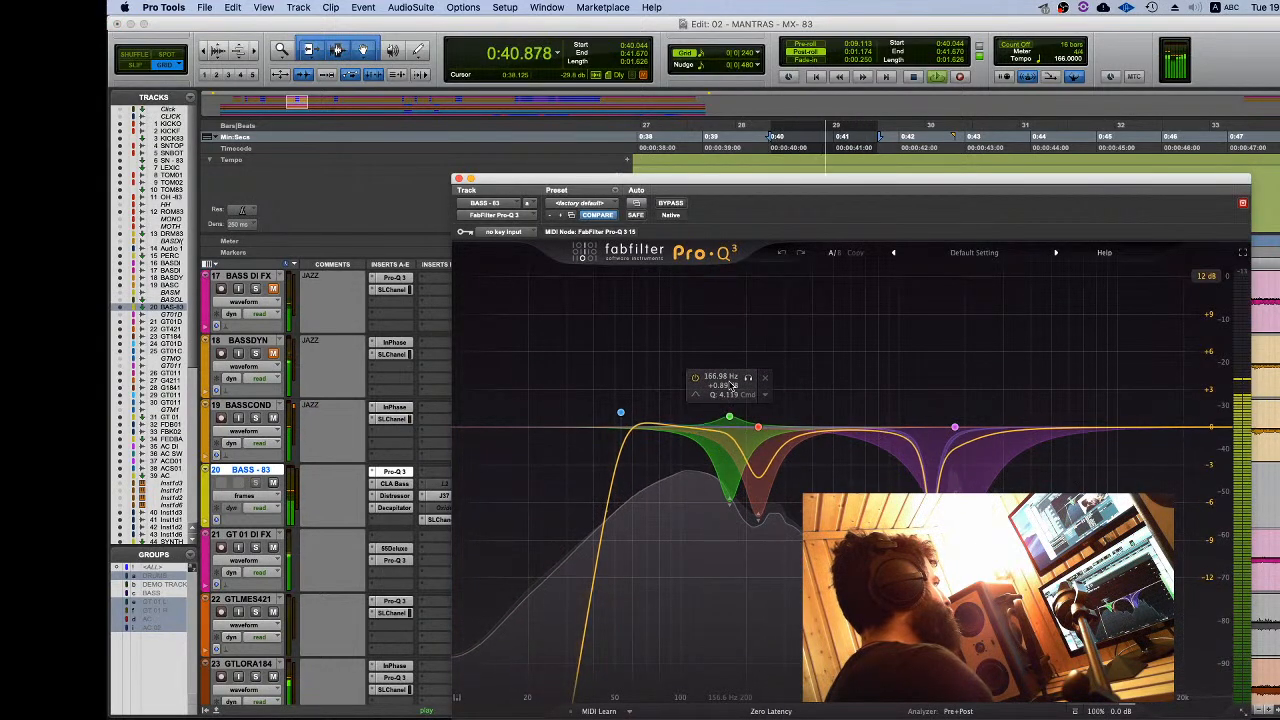
{"action": "left_click", "coordinate": [748, 380]}
{"action": "left_click_drag", "start_coordinate": [748, 383], "coordinate": [744, 383]}
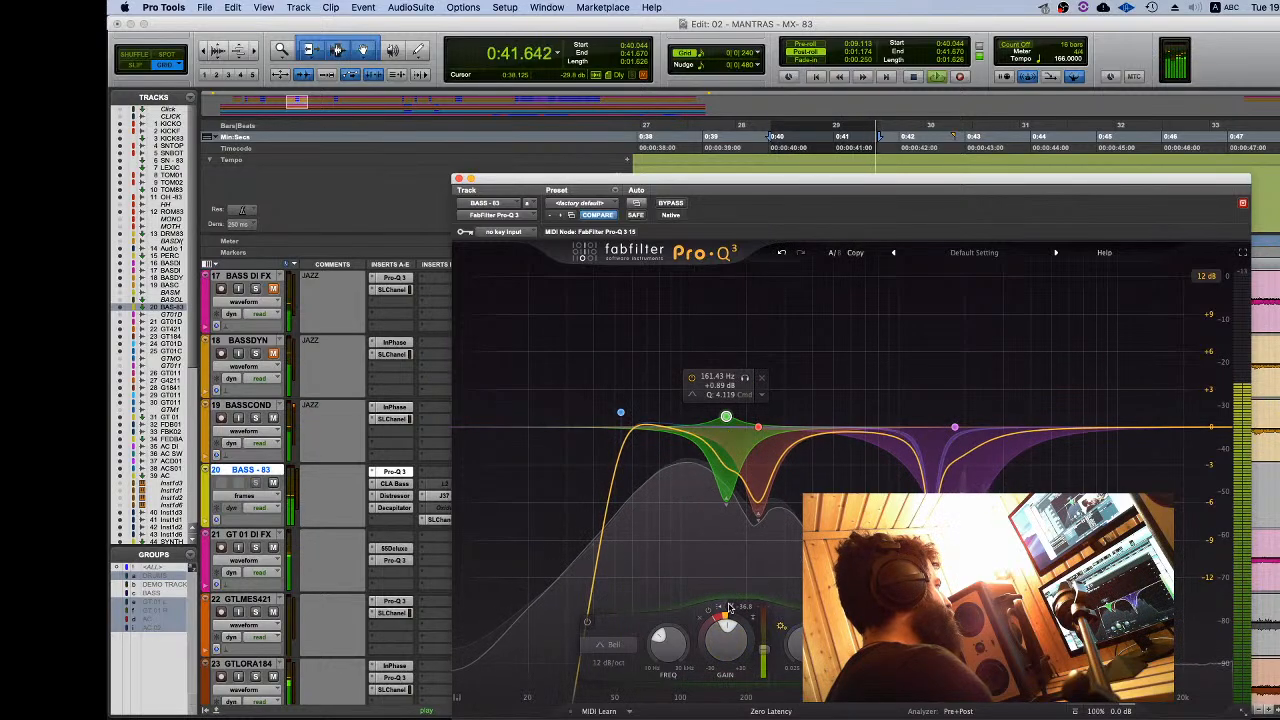
Step: Listen to the 161.43 Hz and 226.65 Hz bands in solo, and compare the bass with Pro-Q 3 bypassed and active
{"action": "left_click", "coordinate": [745, 380]}
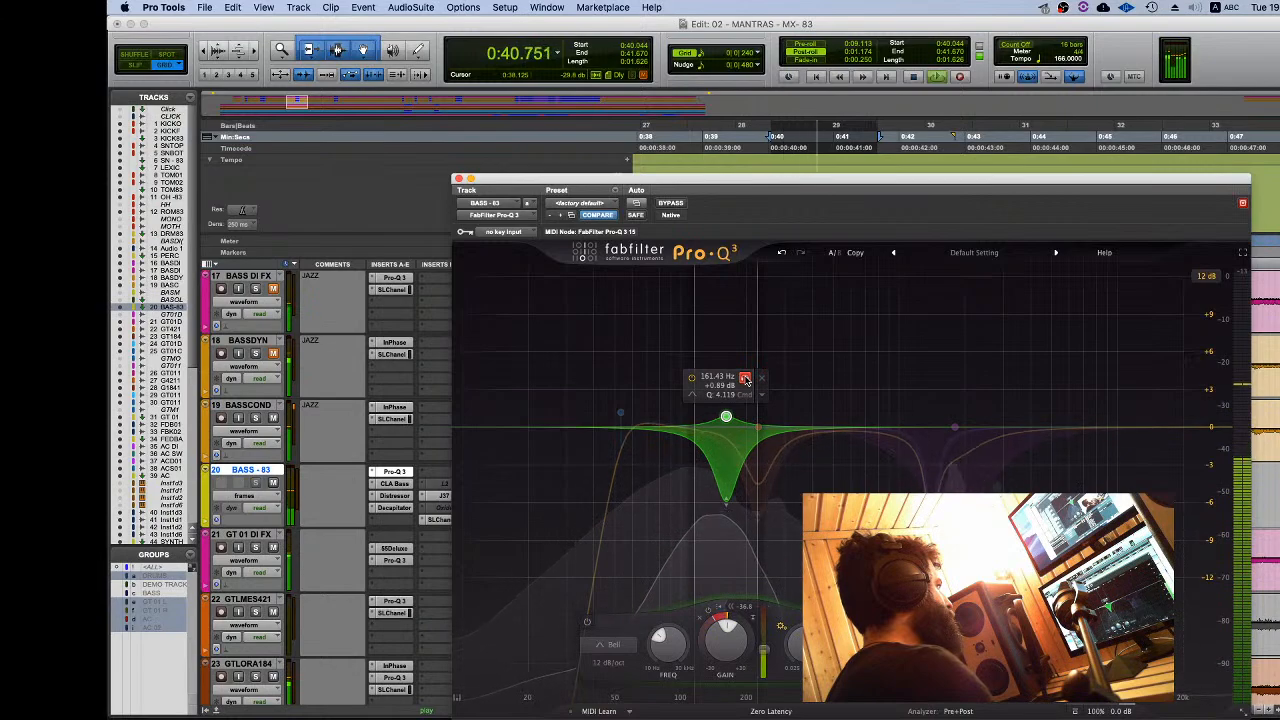
{"action": "left_click", "coordinate": [745, 378]}
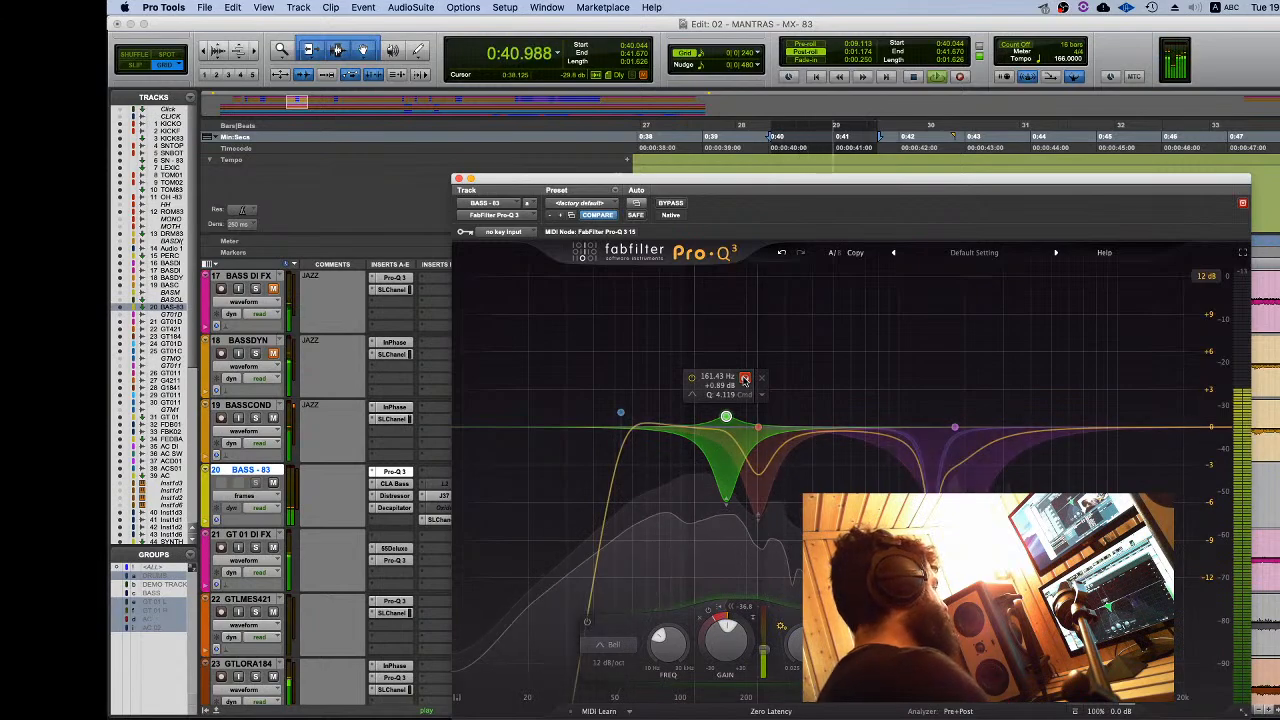
{"action": "left_click", "coordinate": [777, 390]}
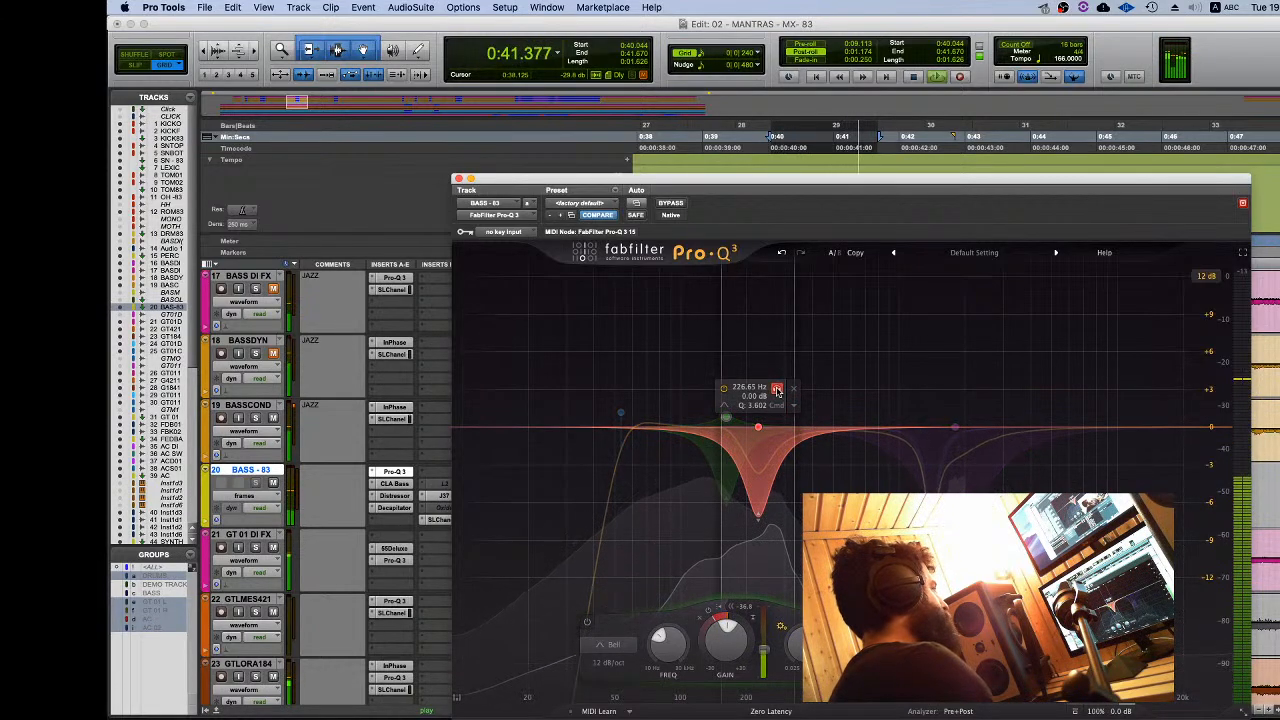
{"action": "left_click", "coordinate": [777, 390]}
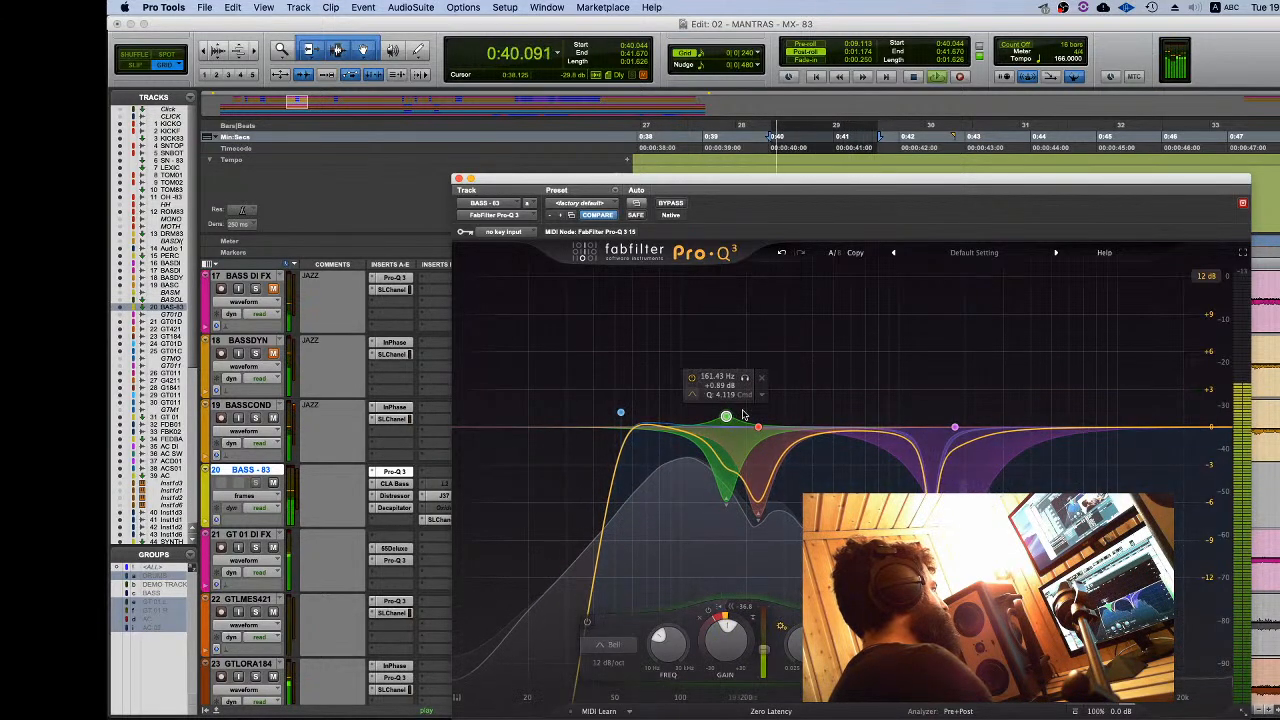
{"action": "left_click", "coordinate": [396, 472], "text": "super"}
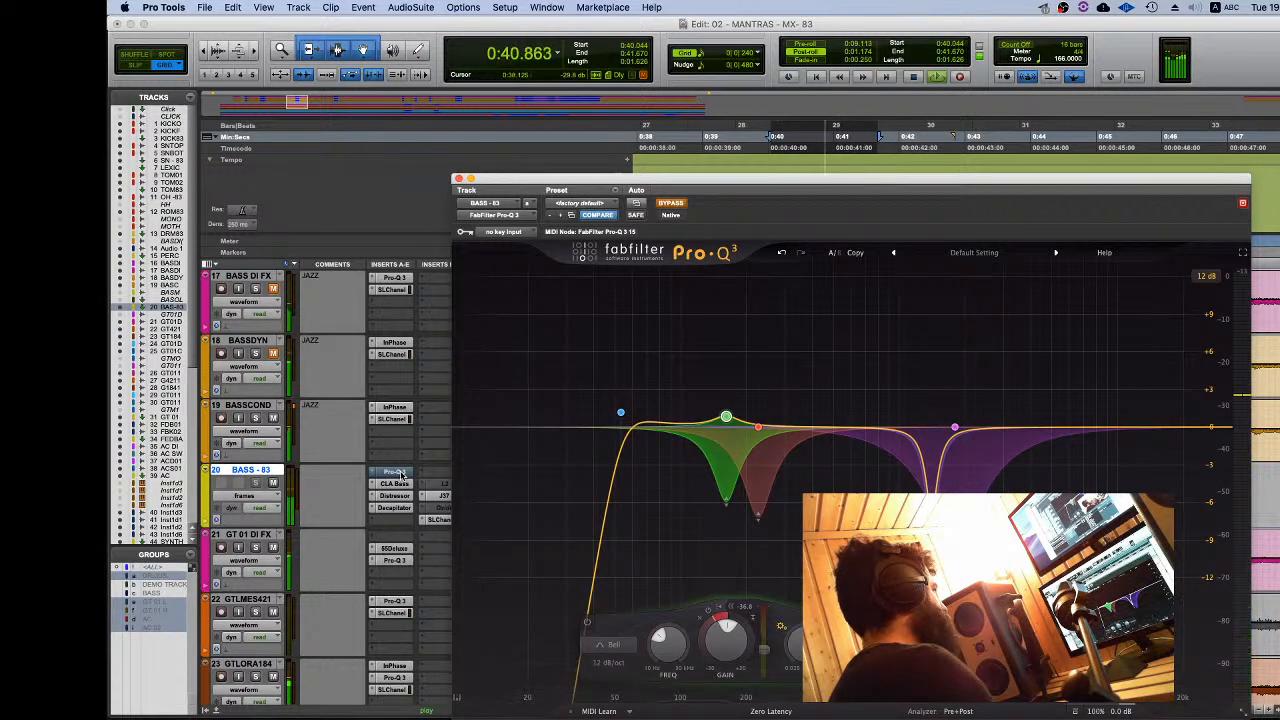
{"action": "left_click", "coordinate": [396, 472], "text": "super"}
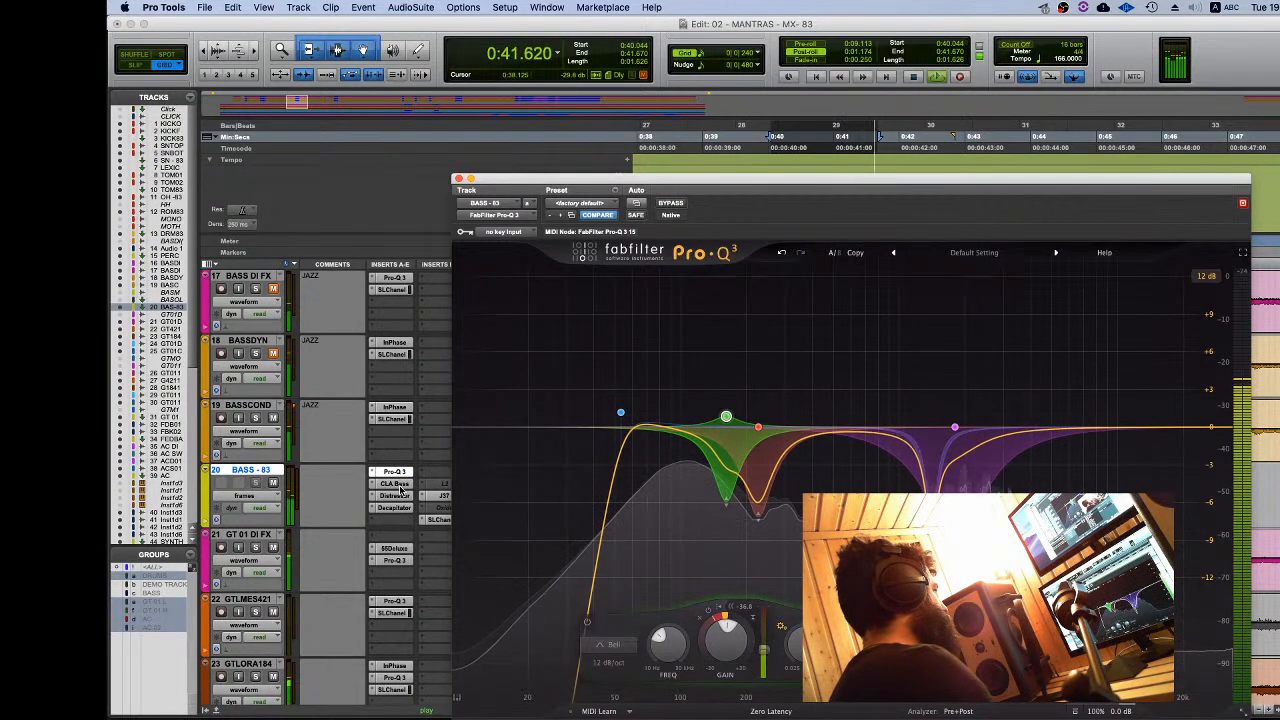
Step: In the Distressor on BASS - 83, raise the input slightly, lower the output a little, and engage the audio HP filter
{"action": "left_click", "coordinate": [398, 485]}
{"action": "left_click", "coordinate": [397, 497]}
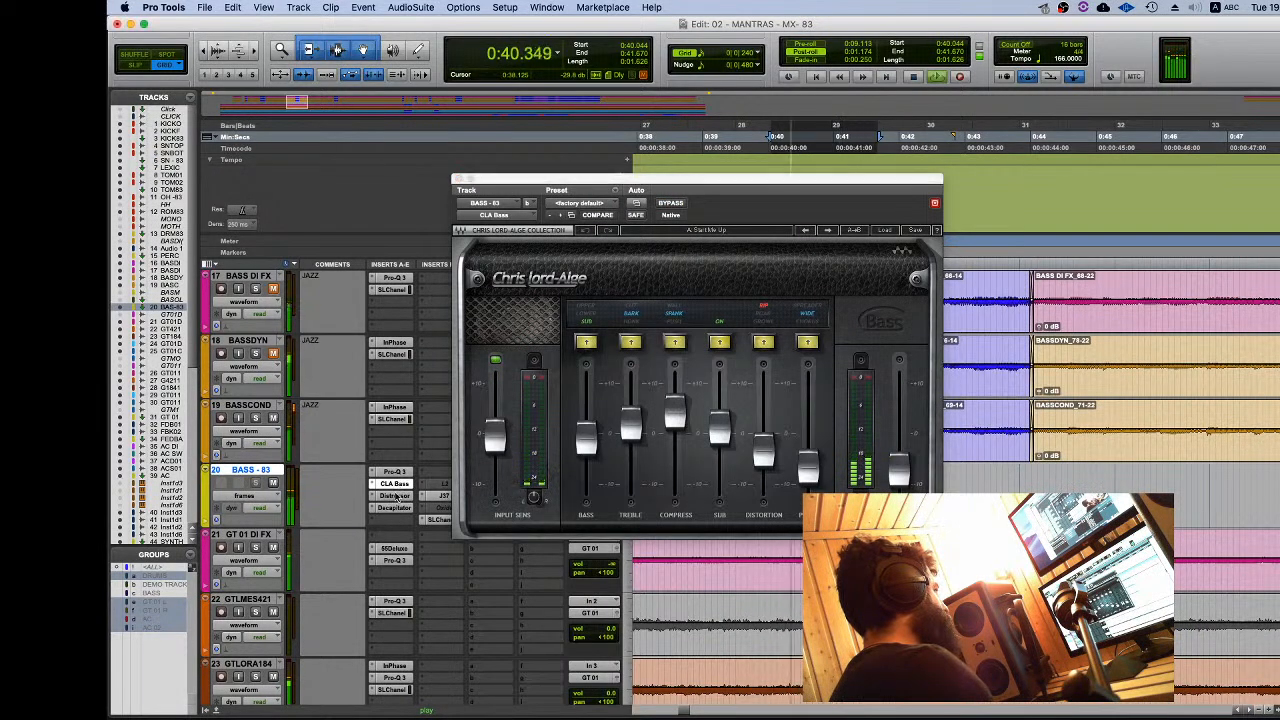
{"action": "left_click", "coordinate": [397, 497]}
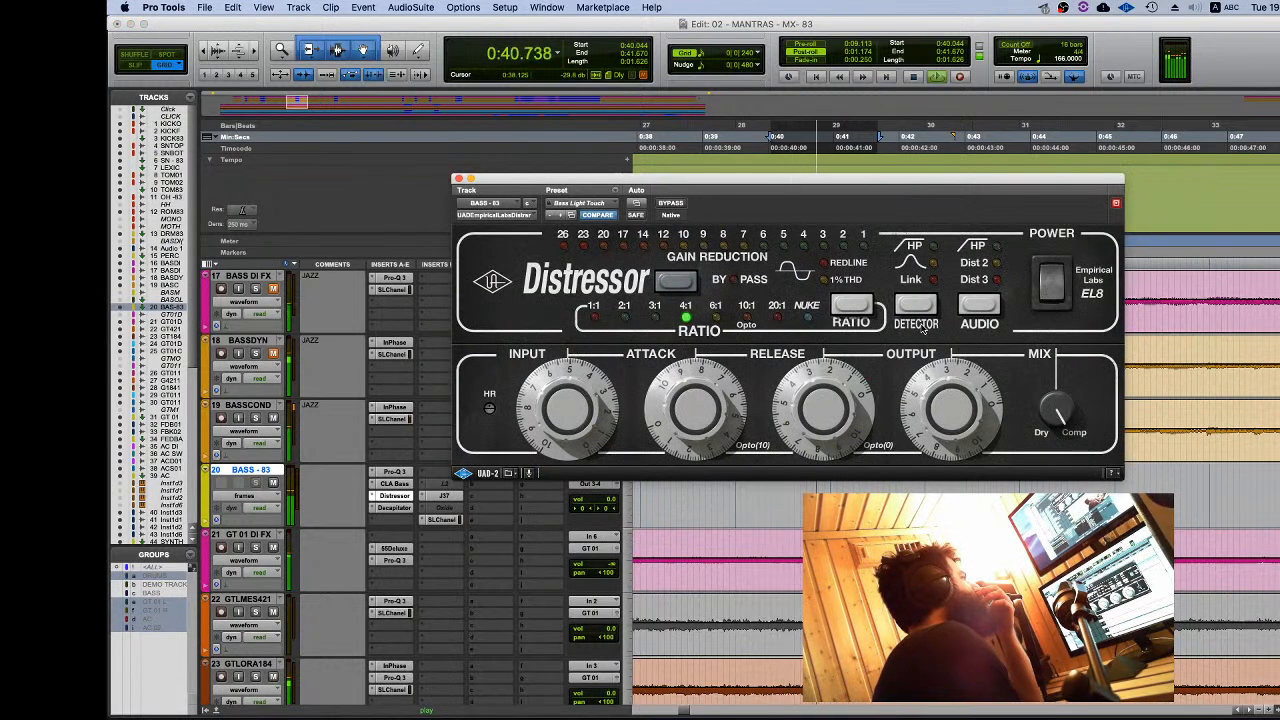
{"action": "left_click", "coordinate": [998, 247]}
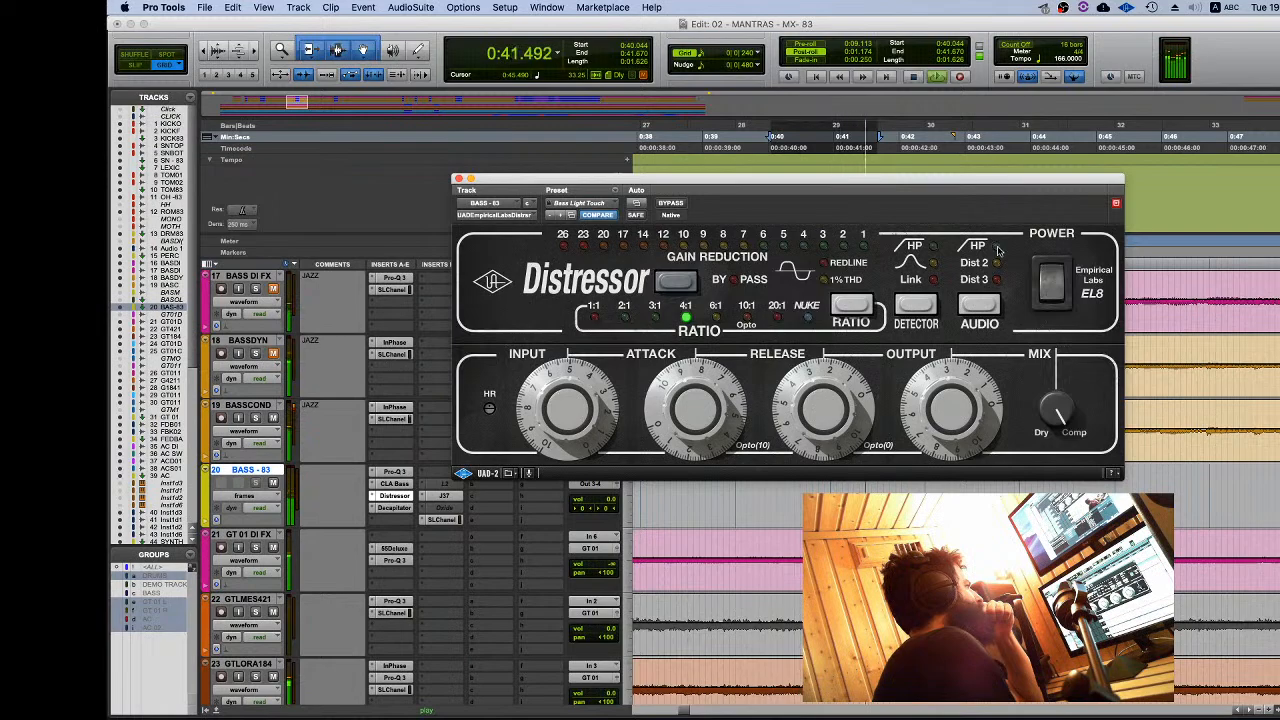
{"action": "left_click_drag", "start_coordinate": [566, 408], "coordinate": [562, 391]}
{"action": "left_click_drag", "start_coordinate": [937, 406], "coordinate": [937, 417]}
{"action": "left_click", "coordinate": [980, 307]}
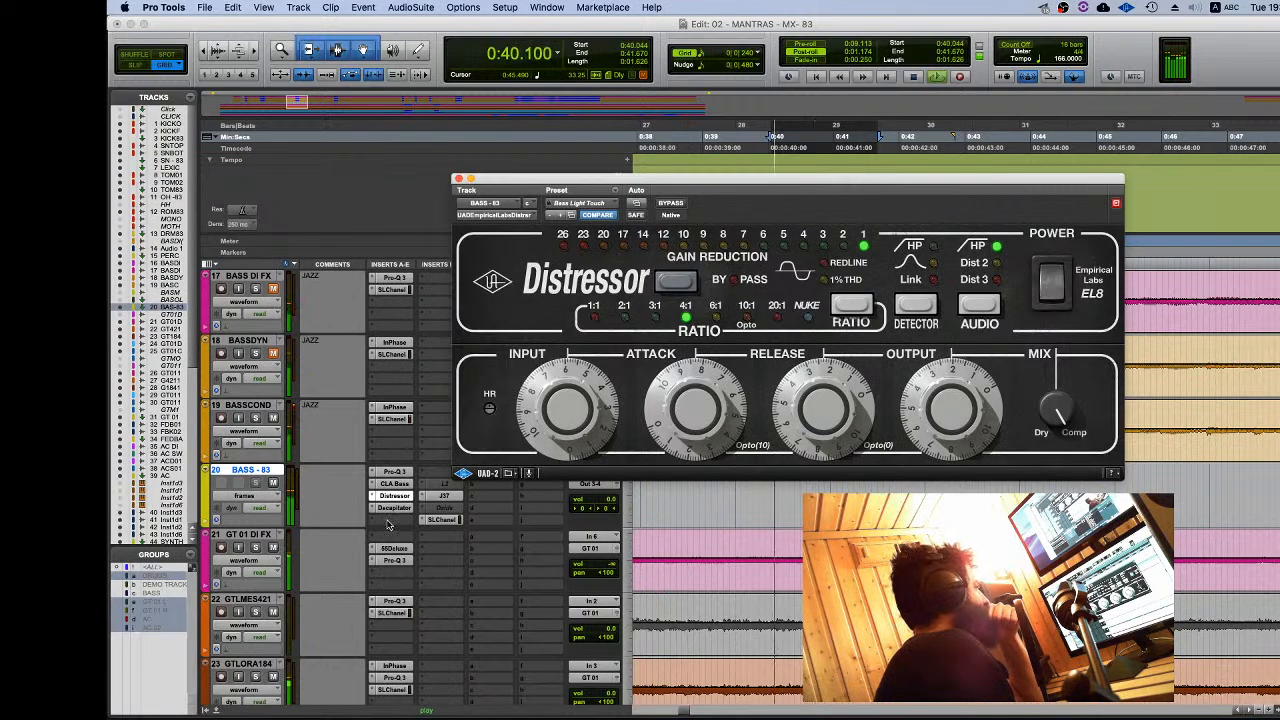
Step: Check the Decapitator on BASS - 83 and raise the SSLChannel output fader to about -2.5 dB
{"action": "left_click", "coordinate": [406, 508]}
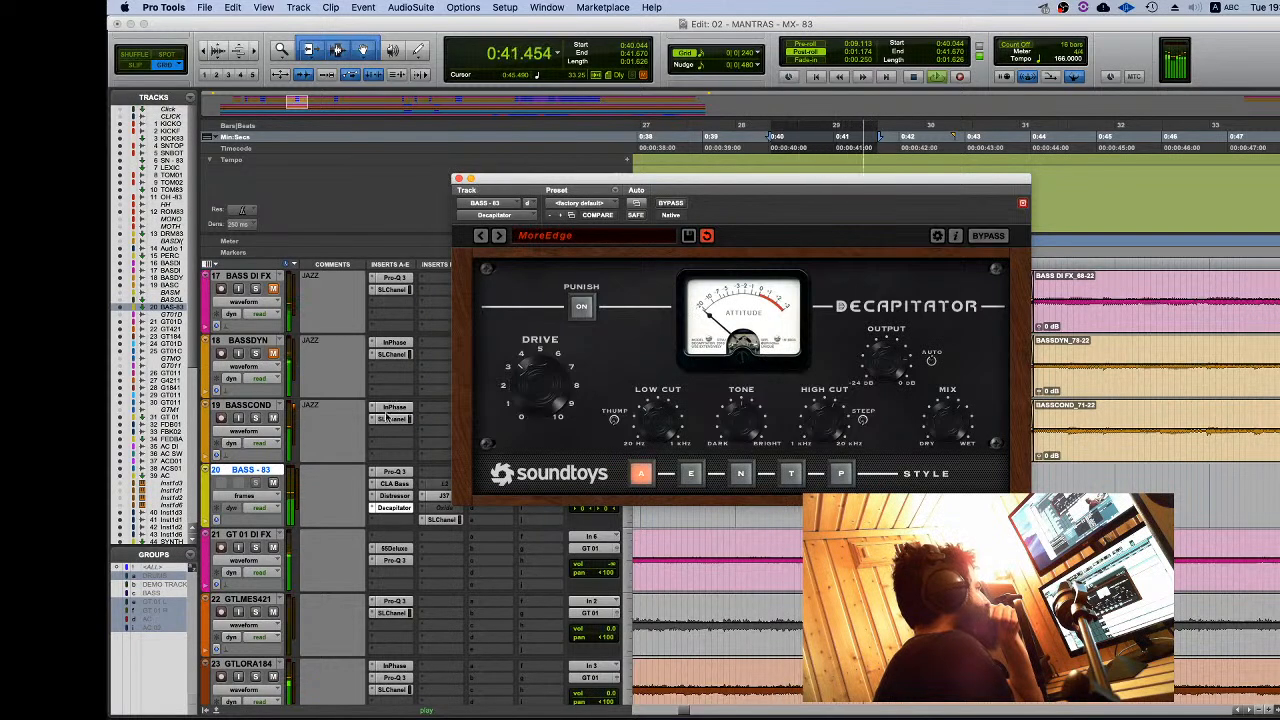
{"action": "left_click", "coordinate": [440, 519]}
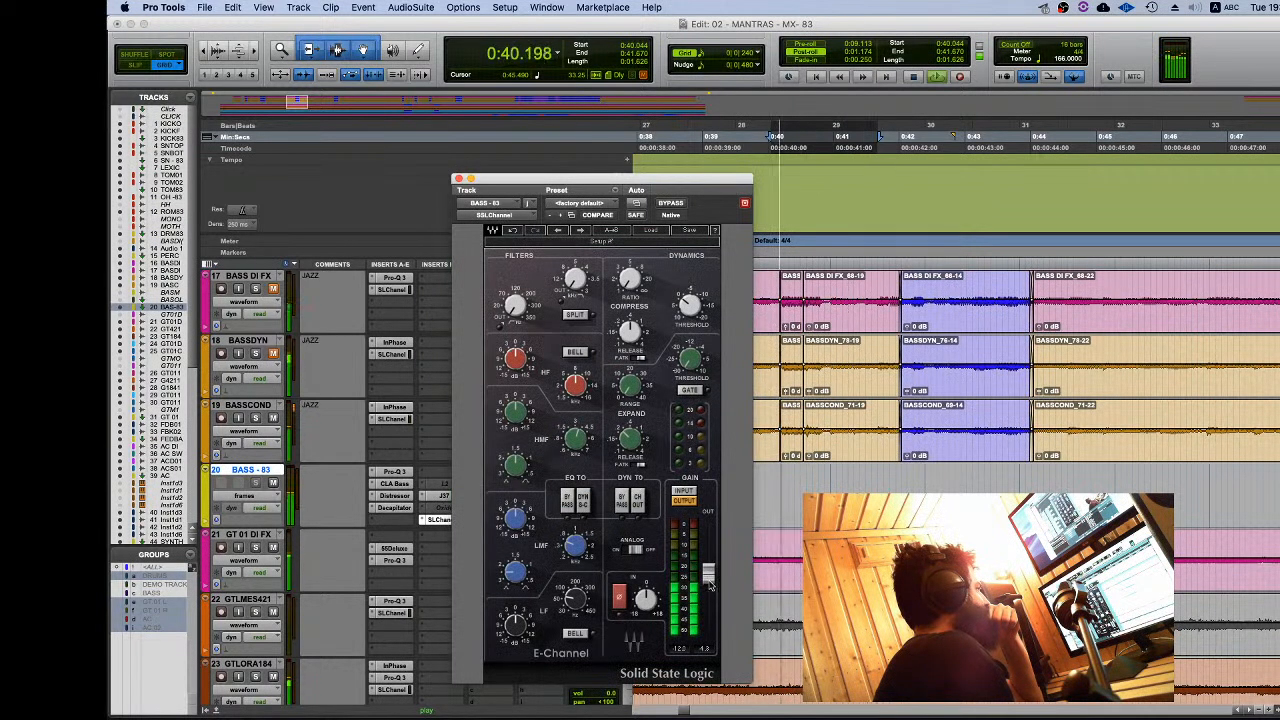
{"action": "left_click_drag", "start_coordinate": [708, 580], "coordinate": [708, 577]}
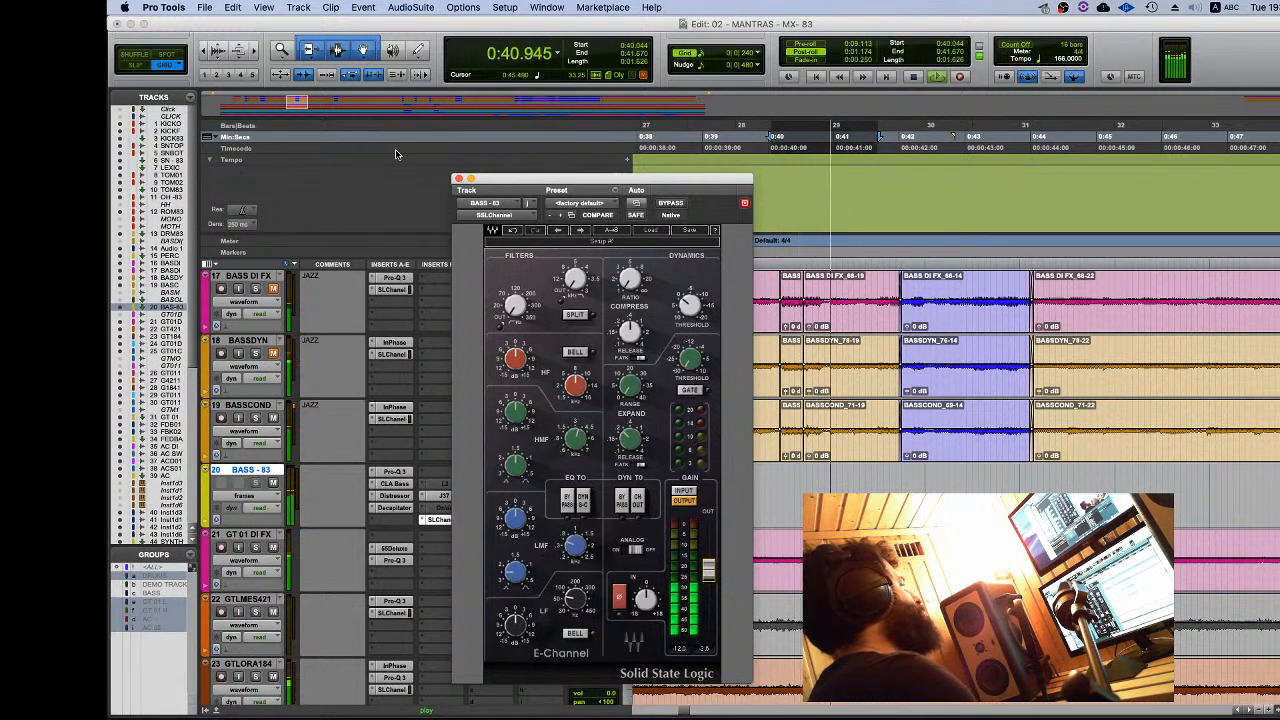
{"action": "left_click", "coordinate": [459, 178]}
Step: Play the mix from about 0:30.6 and inspect the SSLChannel settings on BASS - 83 while listening
{"action": "key", "text": "r"}
{"action": "key", "text": "r"}
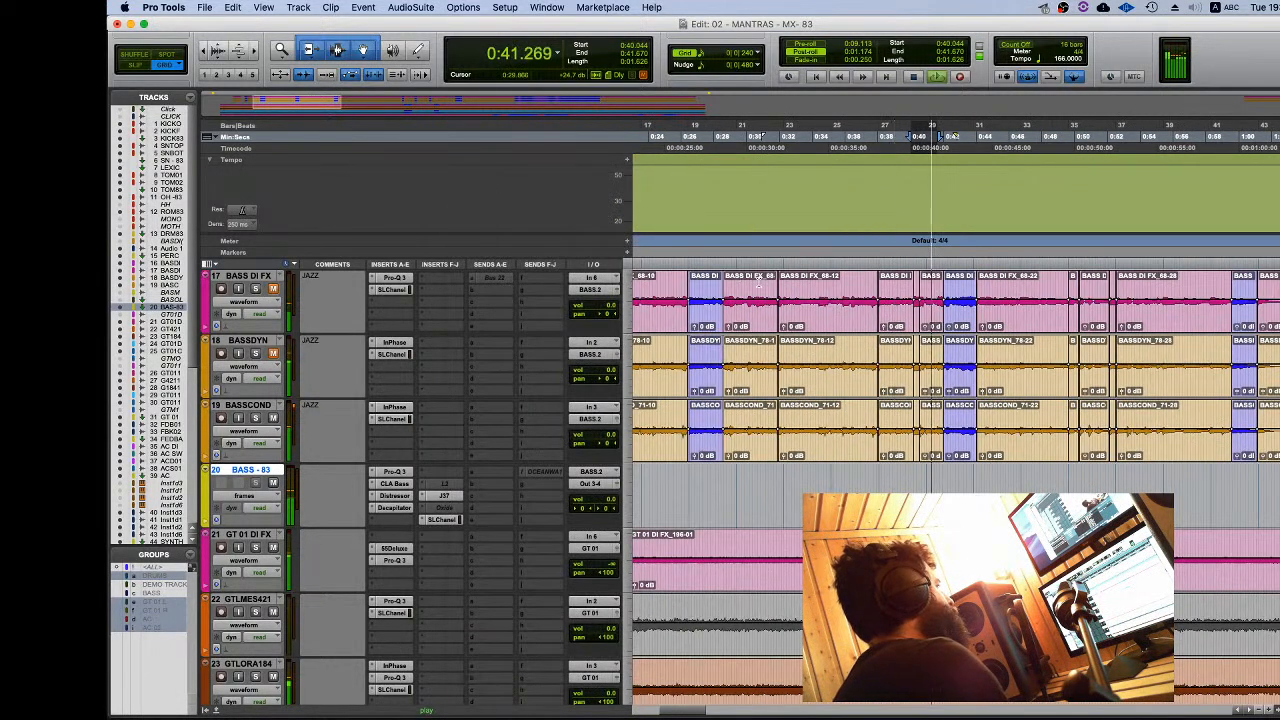
{"action": "key", "text": "space"}
{"action": "left_click", "coordinate": [753, 457]}
{"action": "key", "text": "space"}
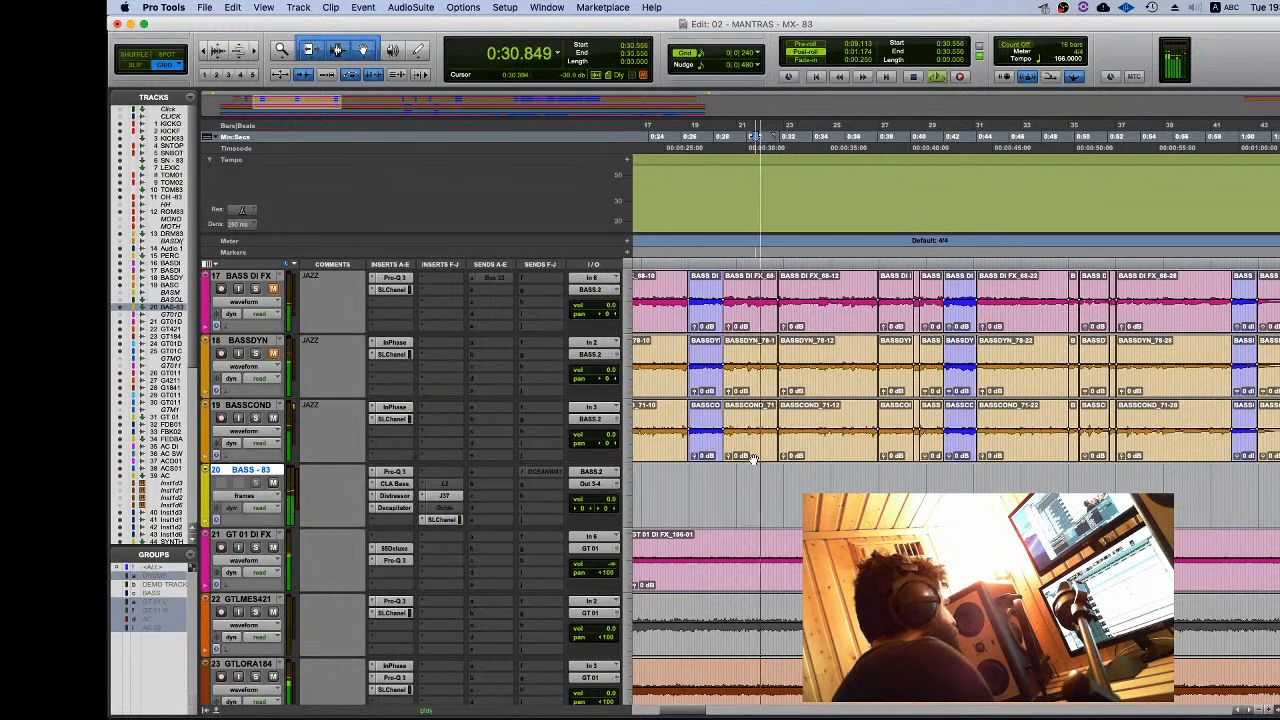
{"action": "key", "text": "r"}
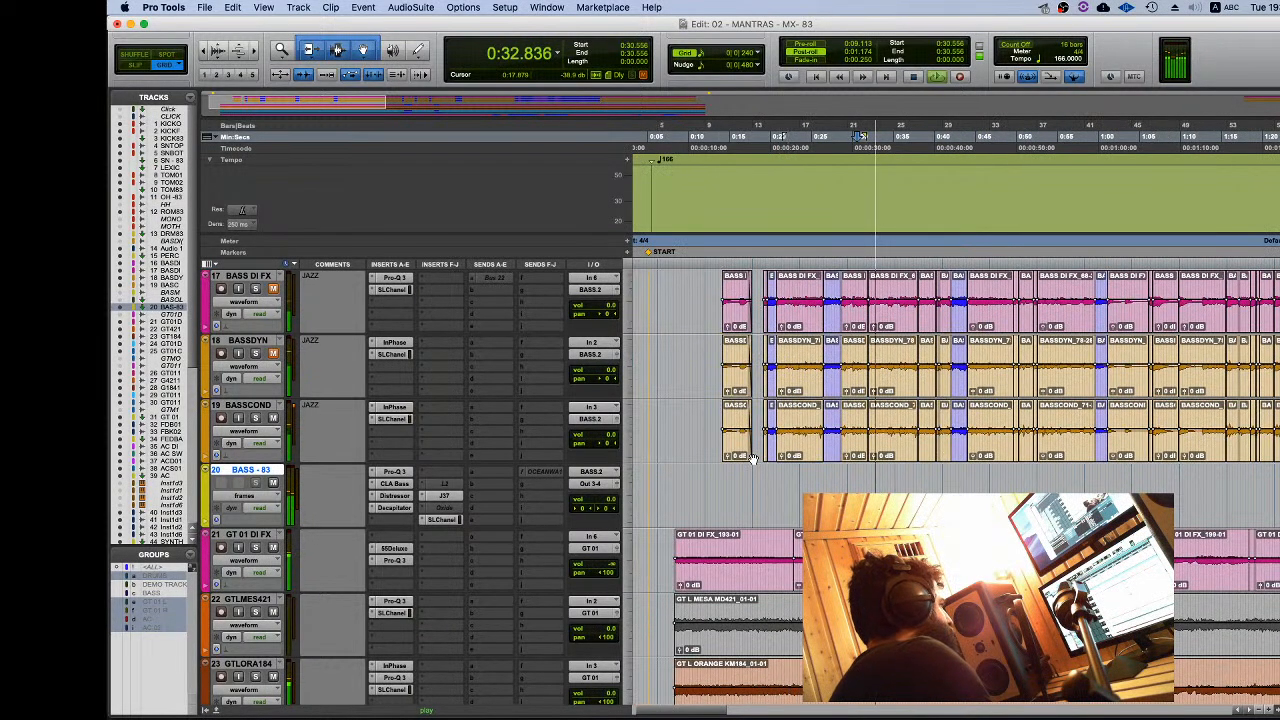
{"action": "scroll", "coordinate": [753, 459], "scroll_direction": "right", "scroll_amount": 3}
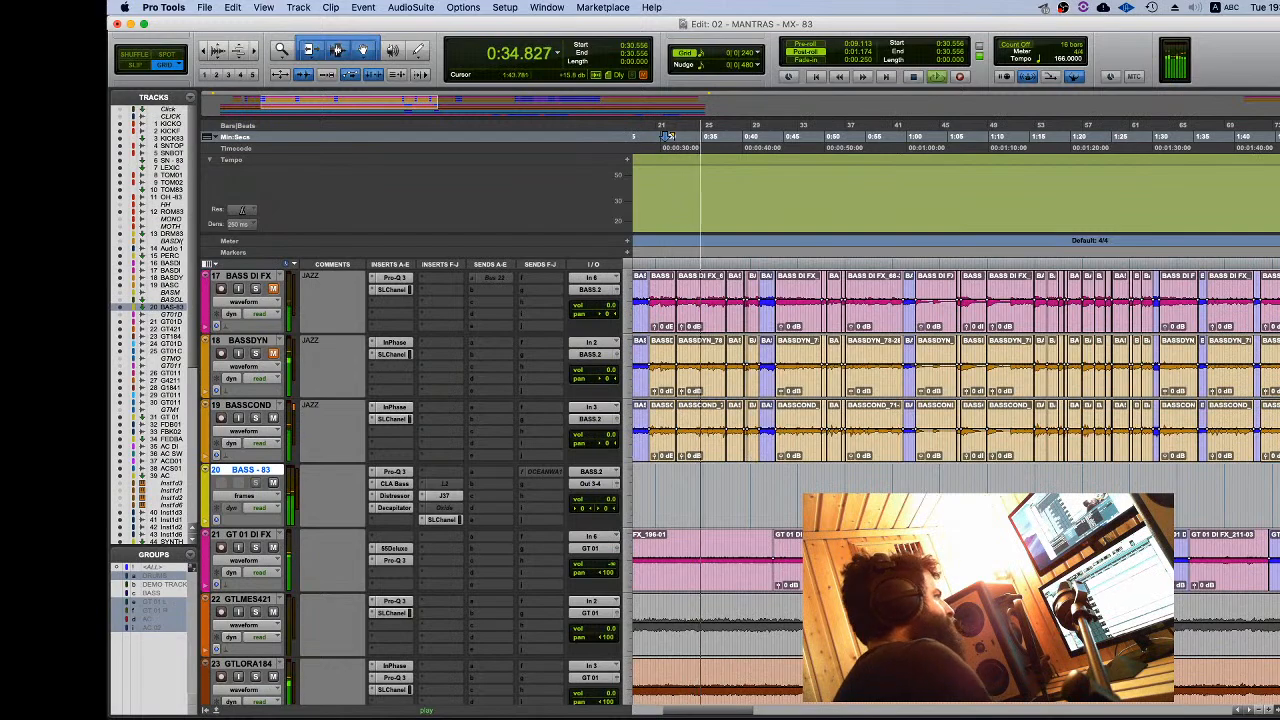
{"action": "left_click", "coordinate": [448, 520]}
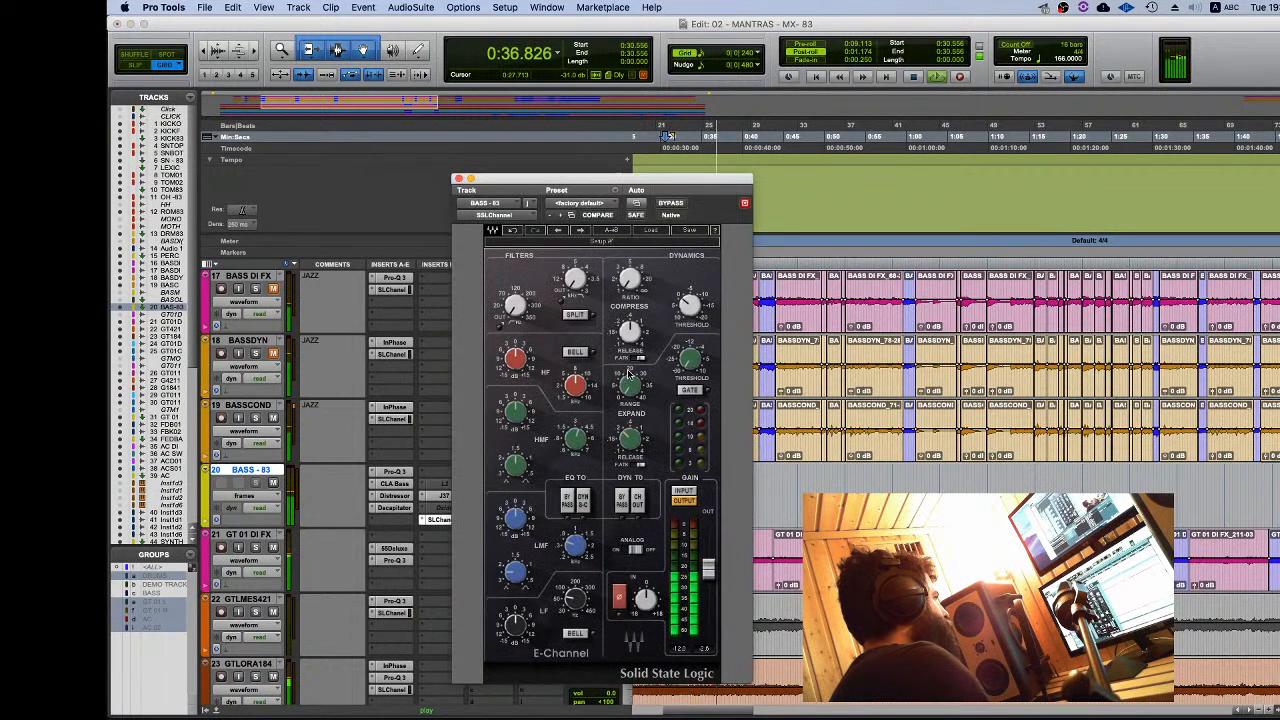
{"action": "left_click", "coordinate": [458, 179]}
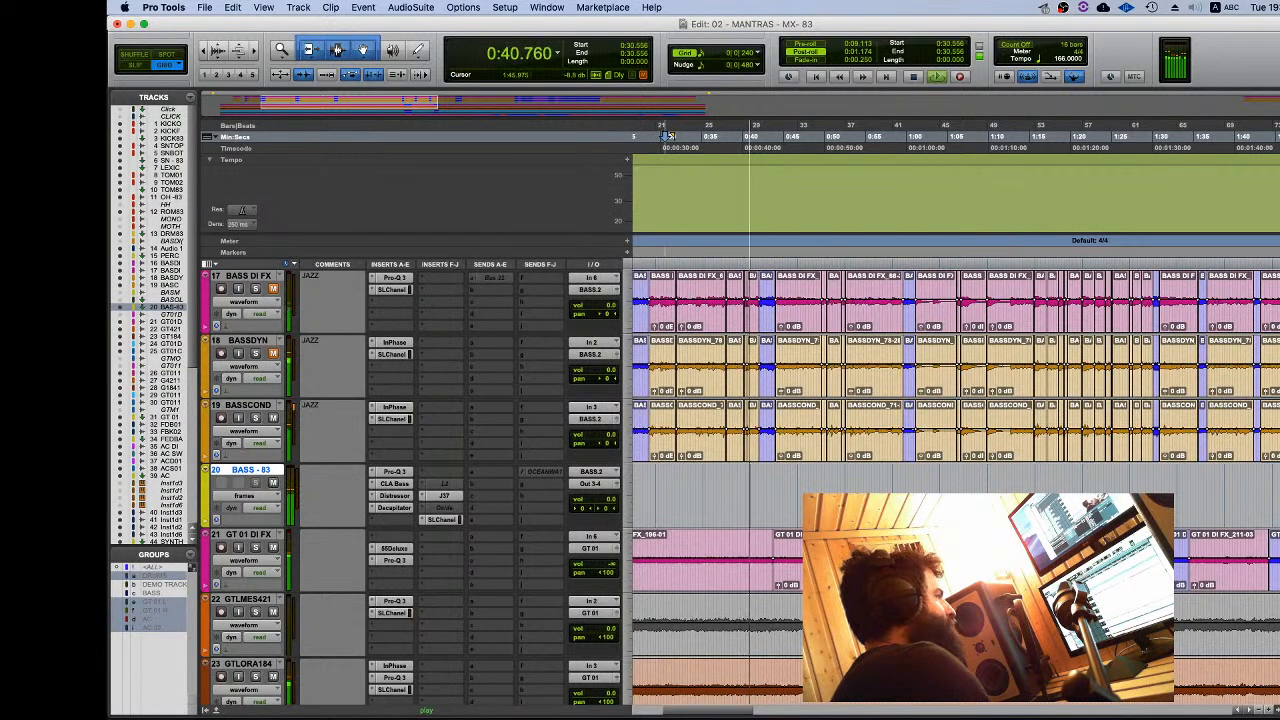
Step: Play the mix from about 0:08.3, move playback to about 0:17.9, and stop after listening
{"action": "scroll", "coordinate": [713, 347], "scroll_direction": "down", "scroll_amount": 10}
{"action": "key", "text": "r"}
{"action": "key", "text": "r"}
{"action": "scroll", "coordinate": [713, 347], "scroll_direction": "up", "scroll_amount": 3}
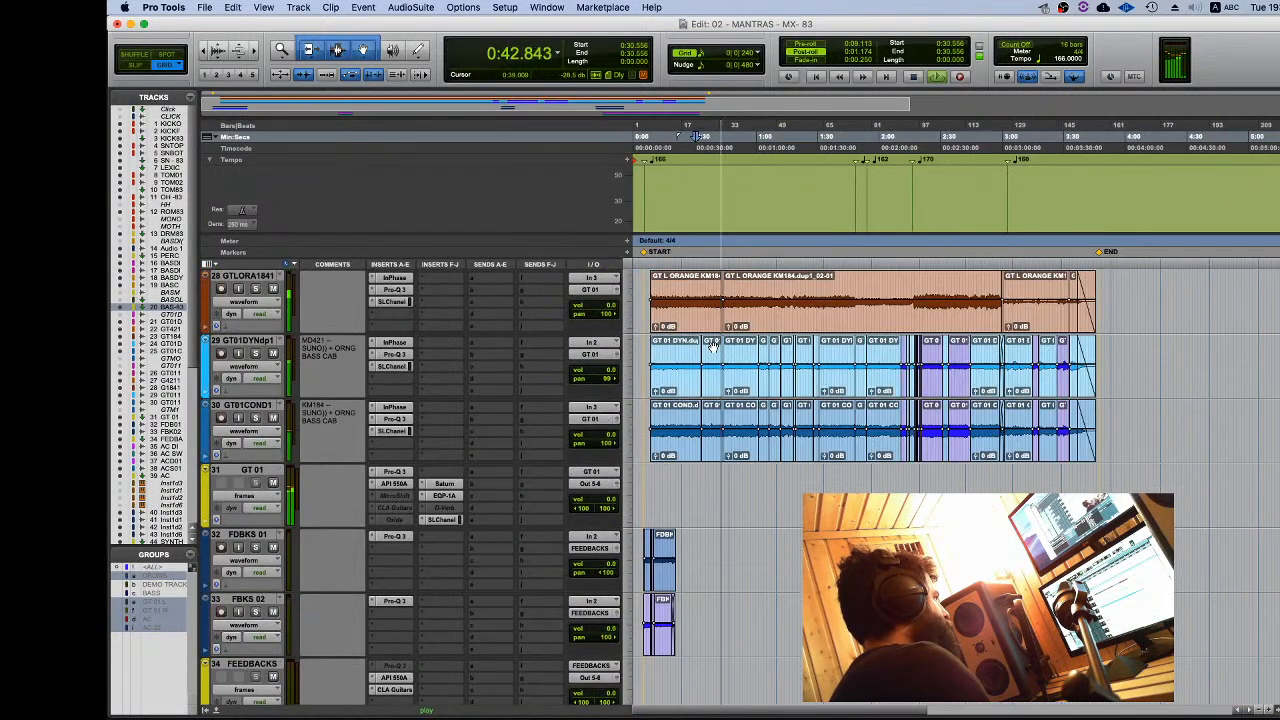
{"action": "key", "text": "space"}
{"action": "left_click", "coordinate": [650, 136]}
{"action": "key", "text": "space"}
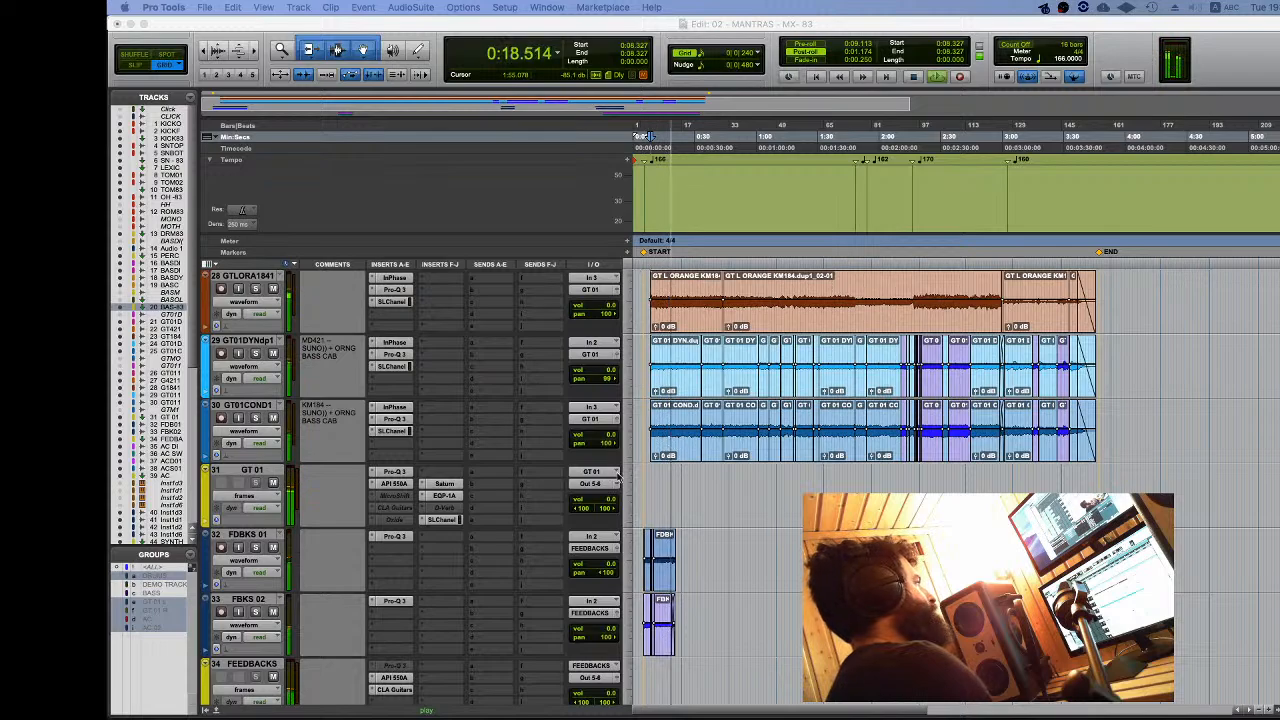
{"action": "left_click", "coordinate": [669, 257]}
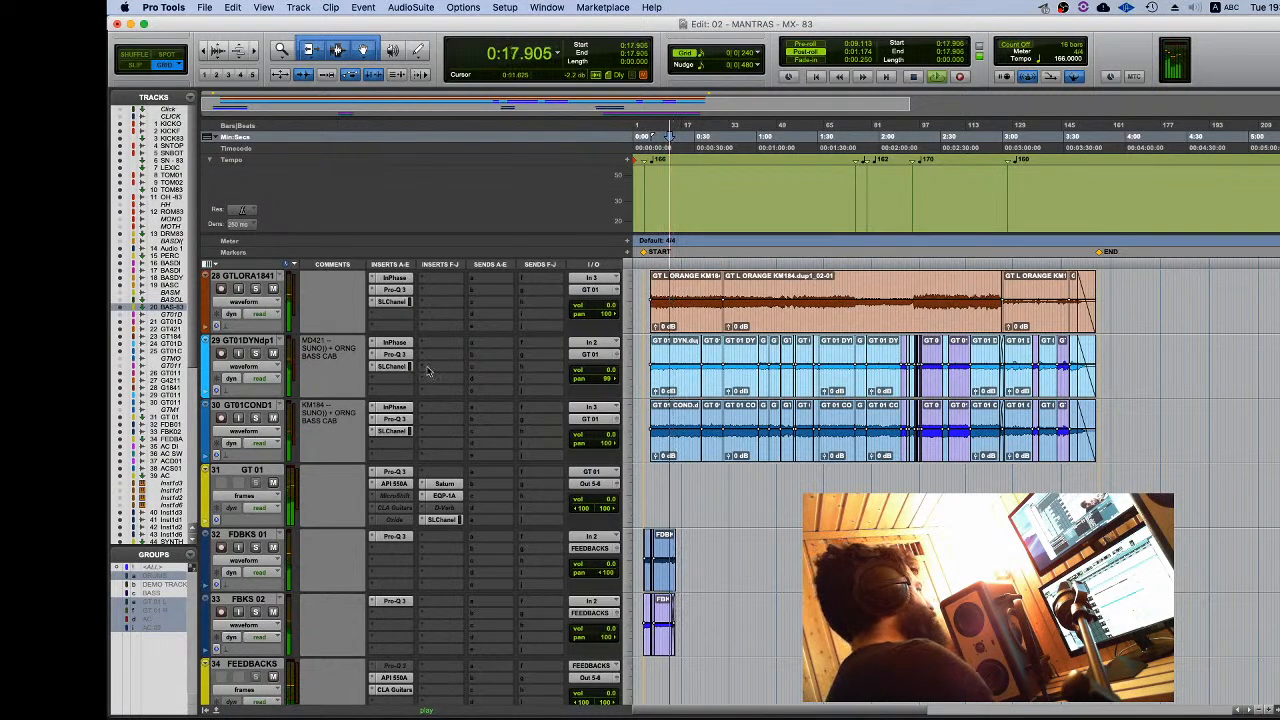
{"action": "key", "text": "space"}
Step: Consult the guitar tasks in the JJ QUARANTINE MIX notes in TextEdit, and return to Pro Tools with the GT 01 track selected
{"action": "left_click", "coordinate": [252, 472]}
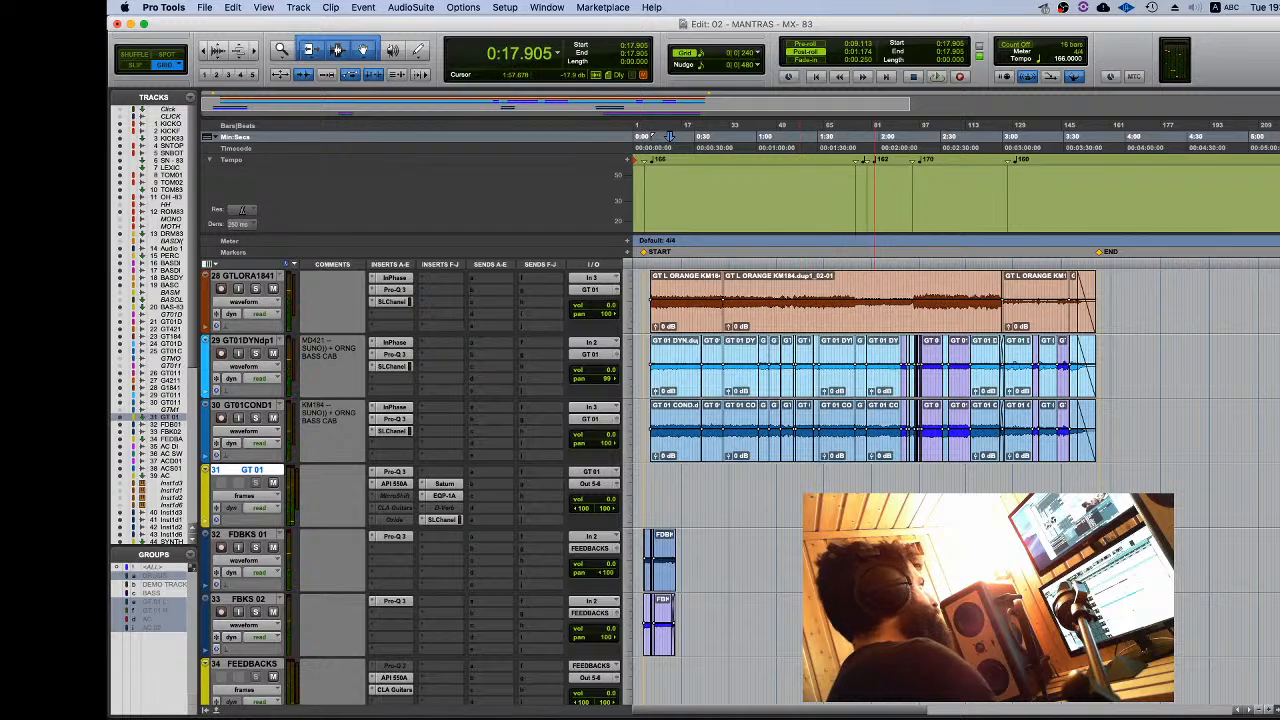
{"action": "key", "text": "super+Tab"}
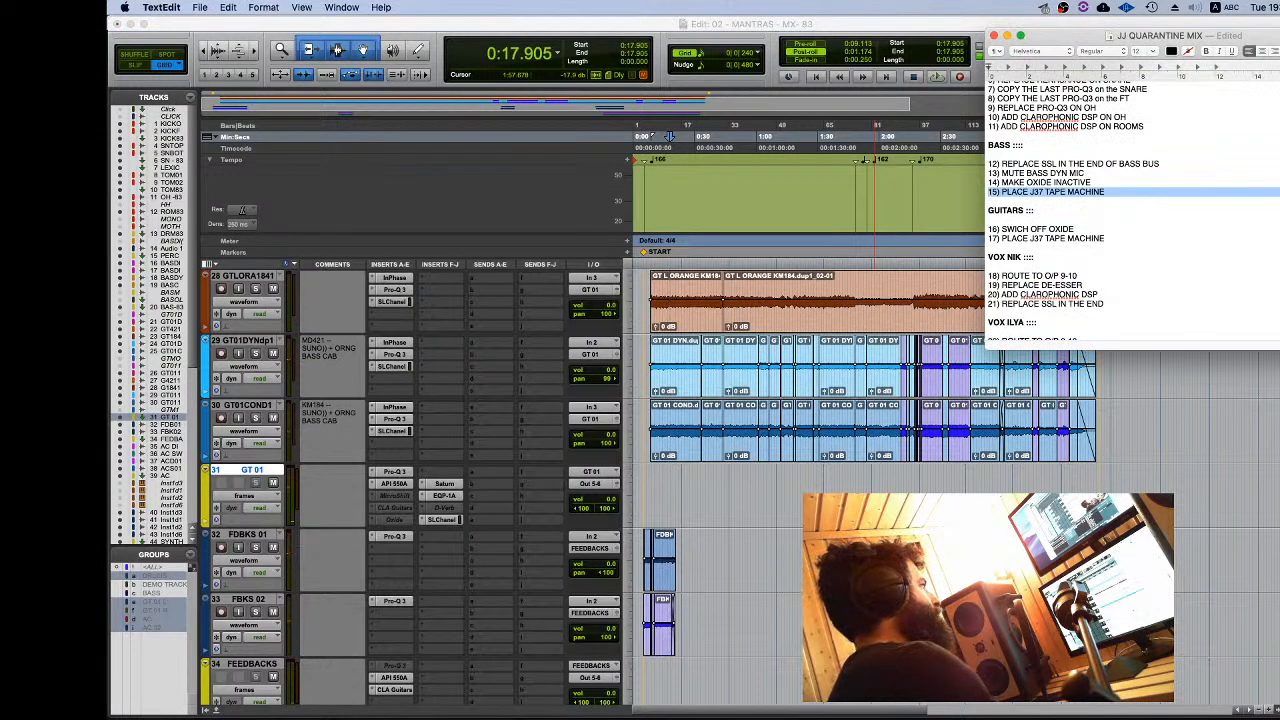
{"action": "triple_click", "coordinate": [1085, 238]}
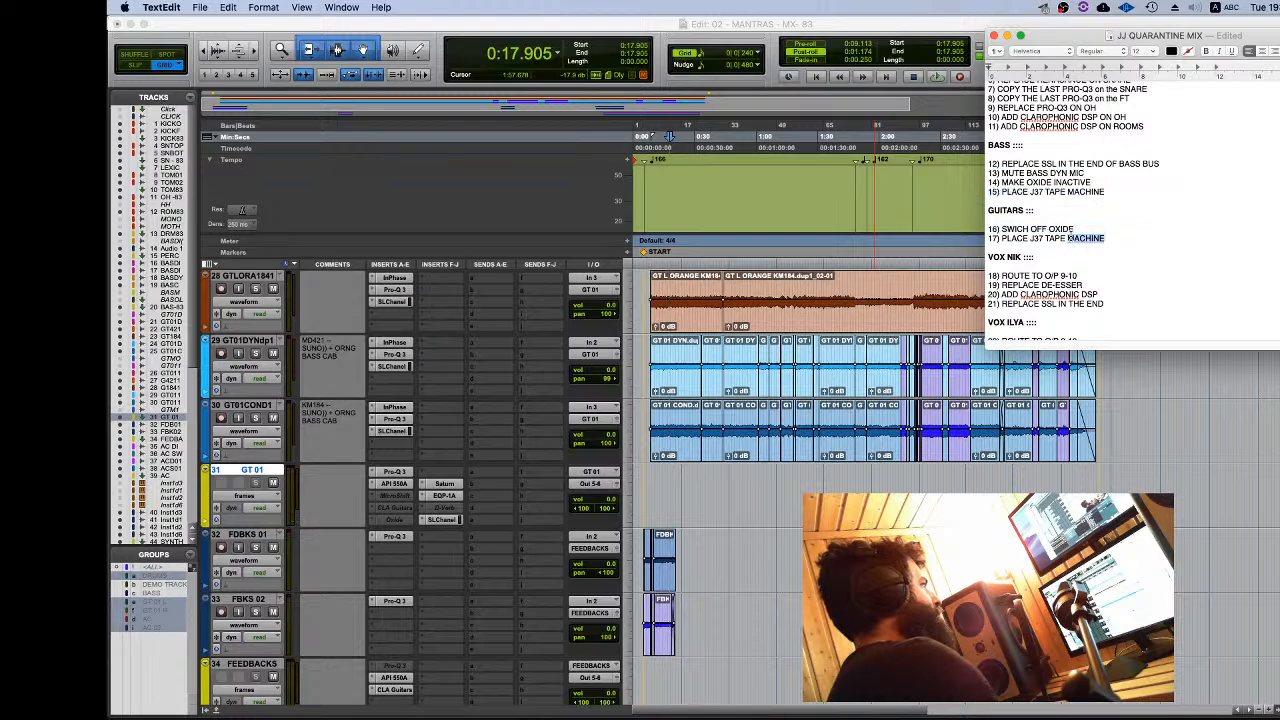
{"action": "left_click", "coordinate": [251, 474]}
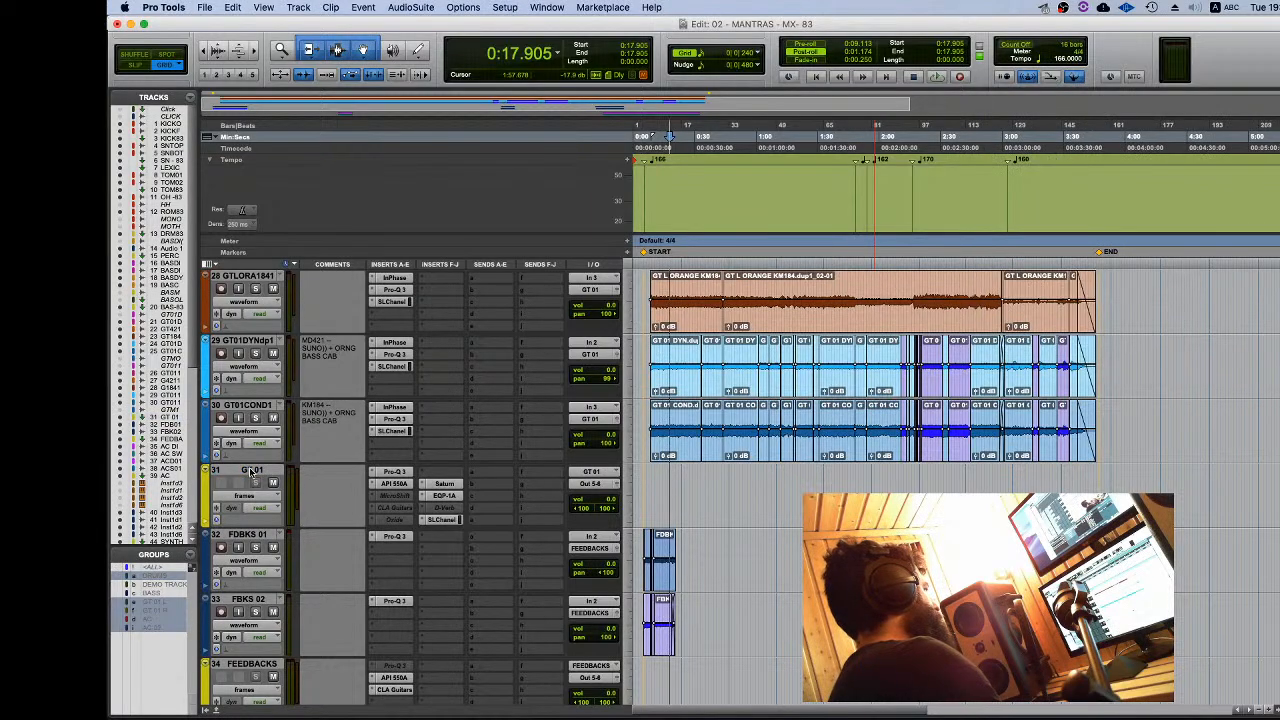
{"action": "scroll", "coordinate": [275, 415], "scroll_direction": "up", "scroll_amount": 10}
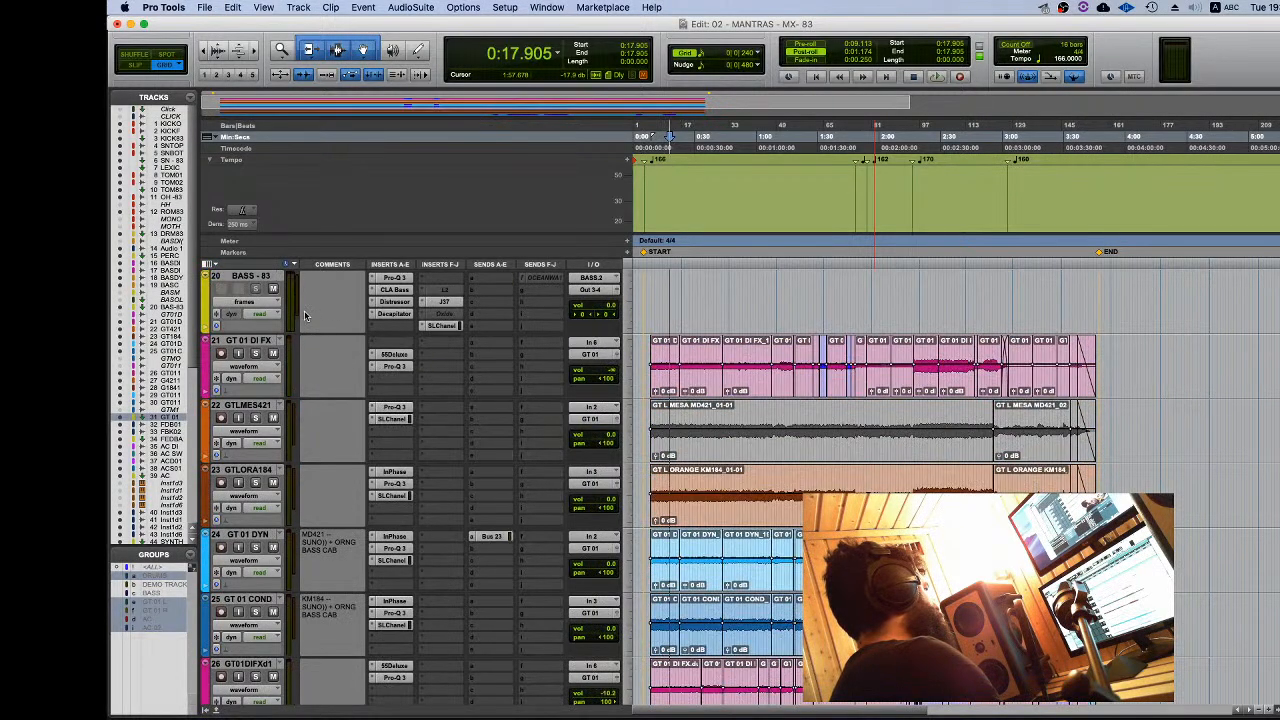
{"action": "scroll", "coordinate": [258, 462], "scroll_direction": "down", "scroll_amount": 10}
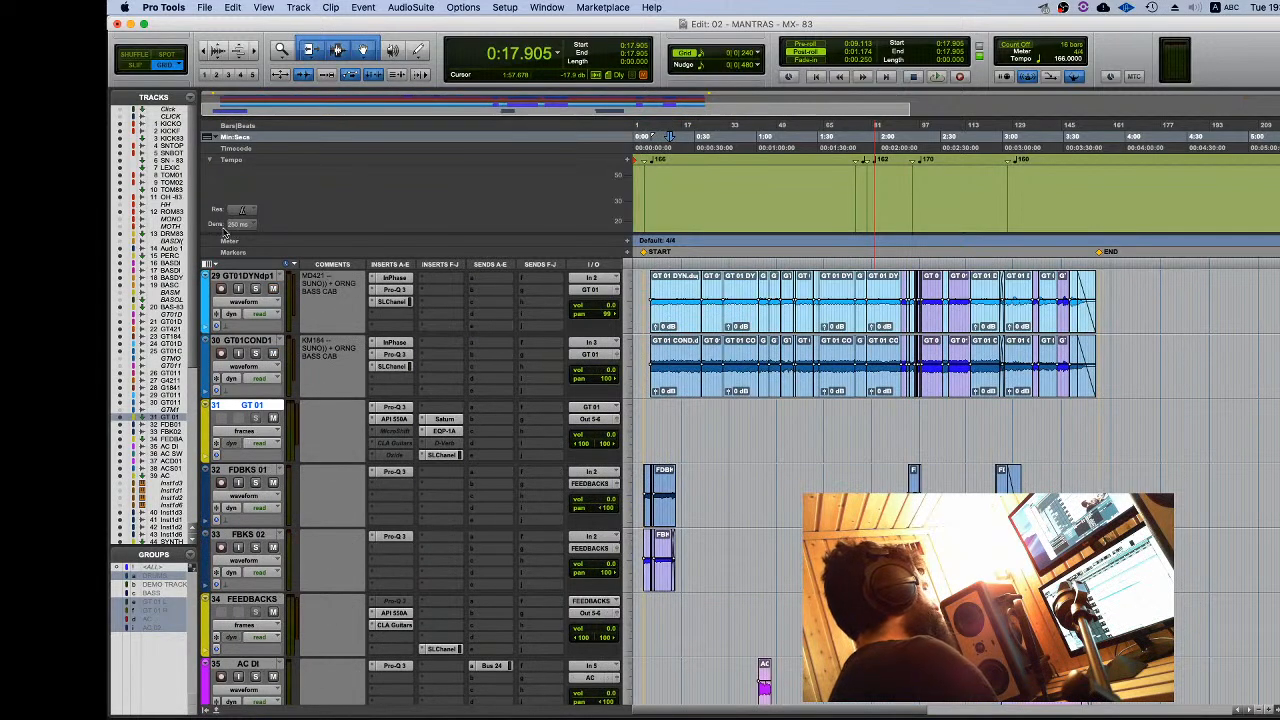
Step: Start a session data import from 01 - UP TO SOMETHING - MX - 83.ptx
{"action": "left_click", "coordinate": [204, 8]}
{"action": "mouse_move", "coordinate": [280, 194]}
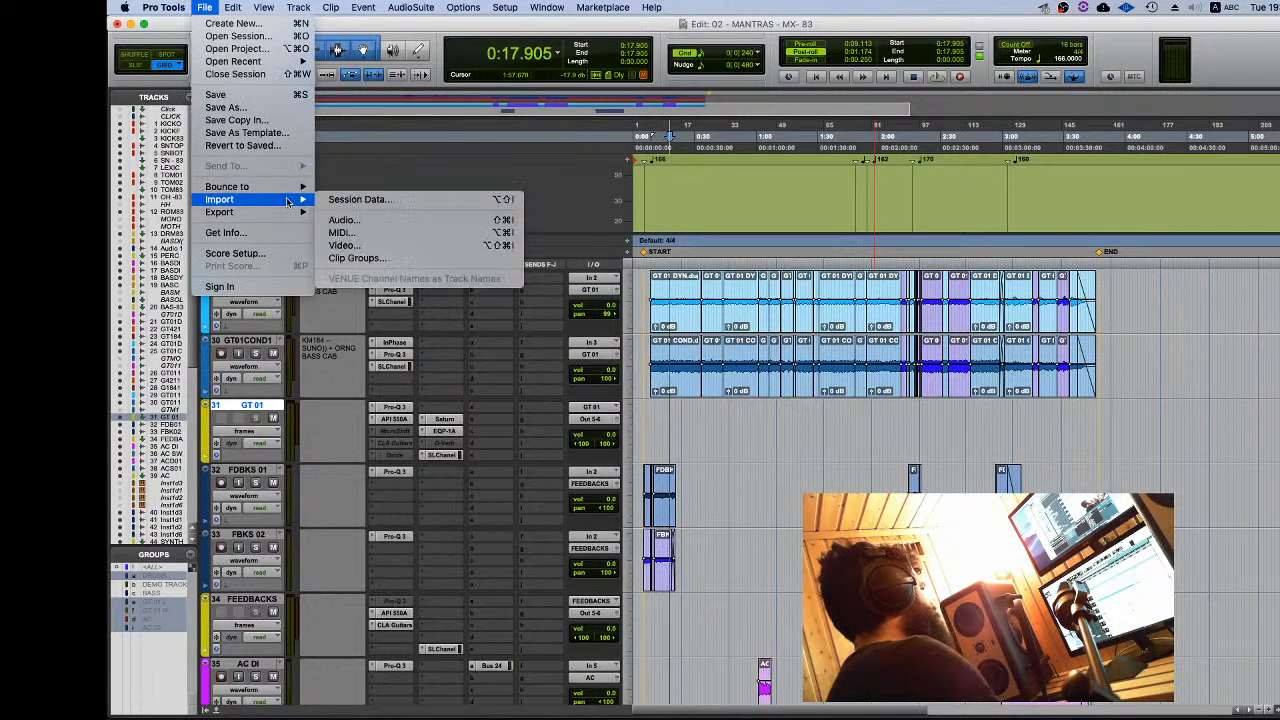
{"action": "left_click", "coordinate": [356, 199]}
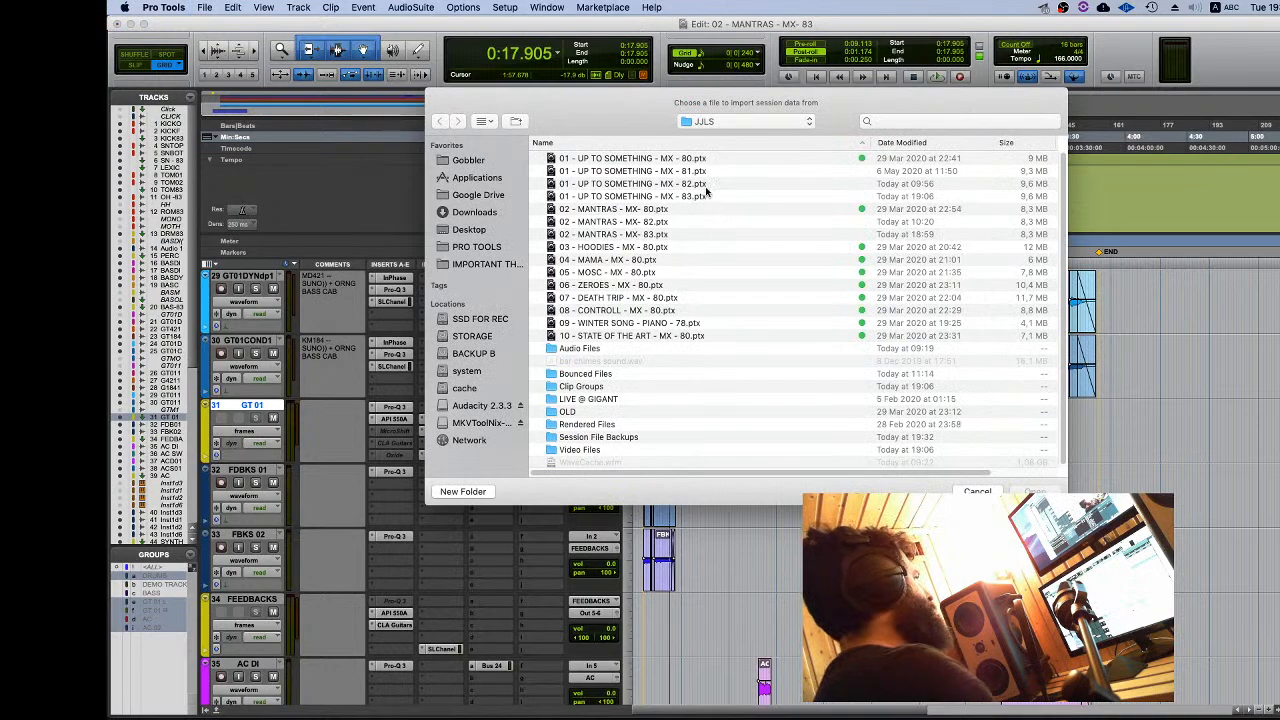
{"action": "double_click", "coordinate": [649, 198]}
Step: Import the GT 01 - 83 stereo aux as a new track and enlarge the GT 01 track's height
{"action": "scroll", "coordinate": [633, 408], "scroll_direction": "down", "scroll_amount": 5}
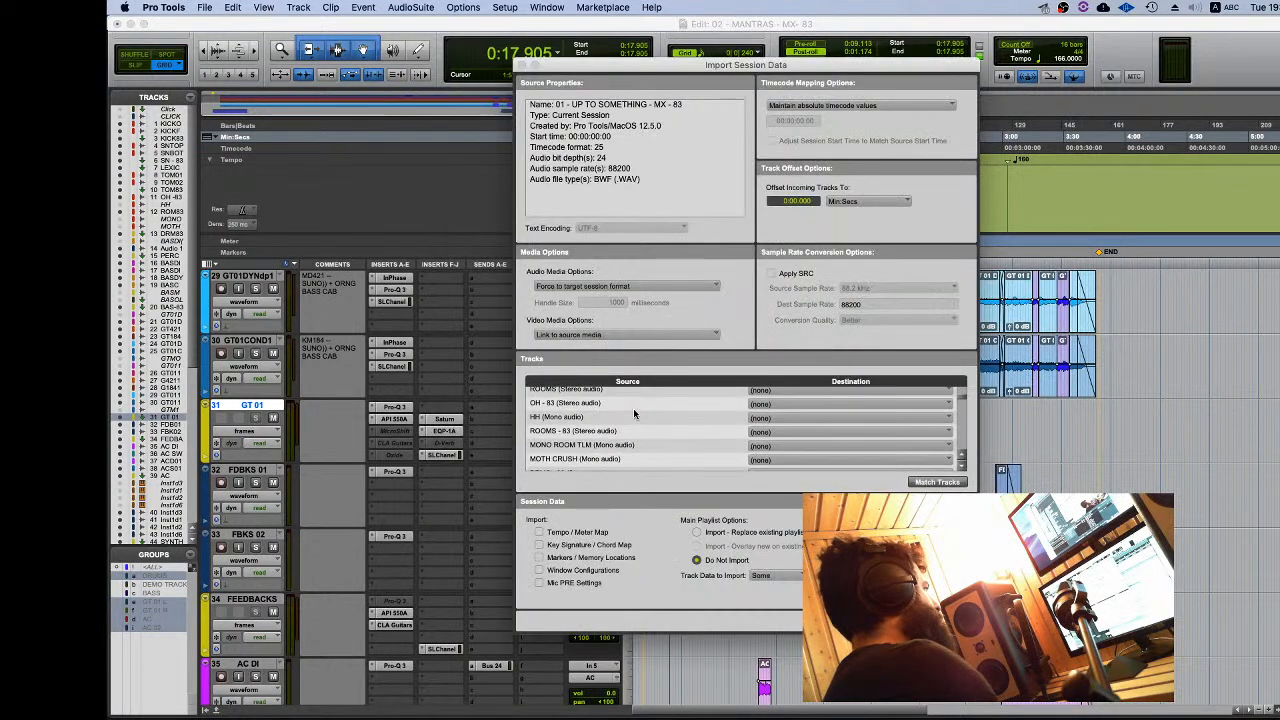
{"action": "scroll", "coordinate": [633, 409], "scroll_direction": "down", "scroll_amount": 5}
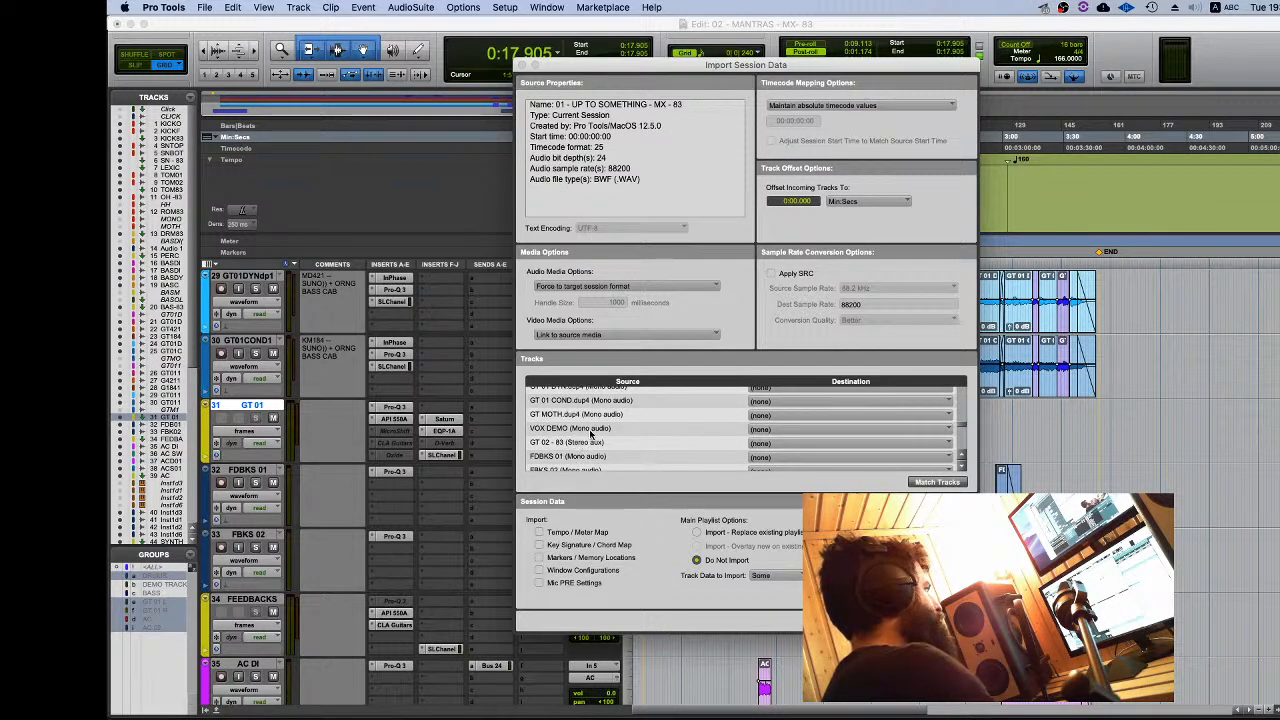
{"action": "scroll", "coordinate": [590, 433], "scroll_direction": "up", "scroll_amount": 5}
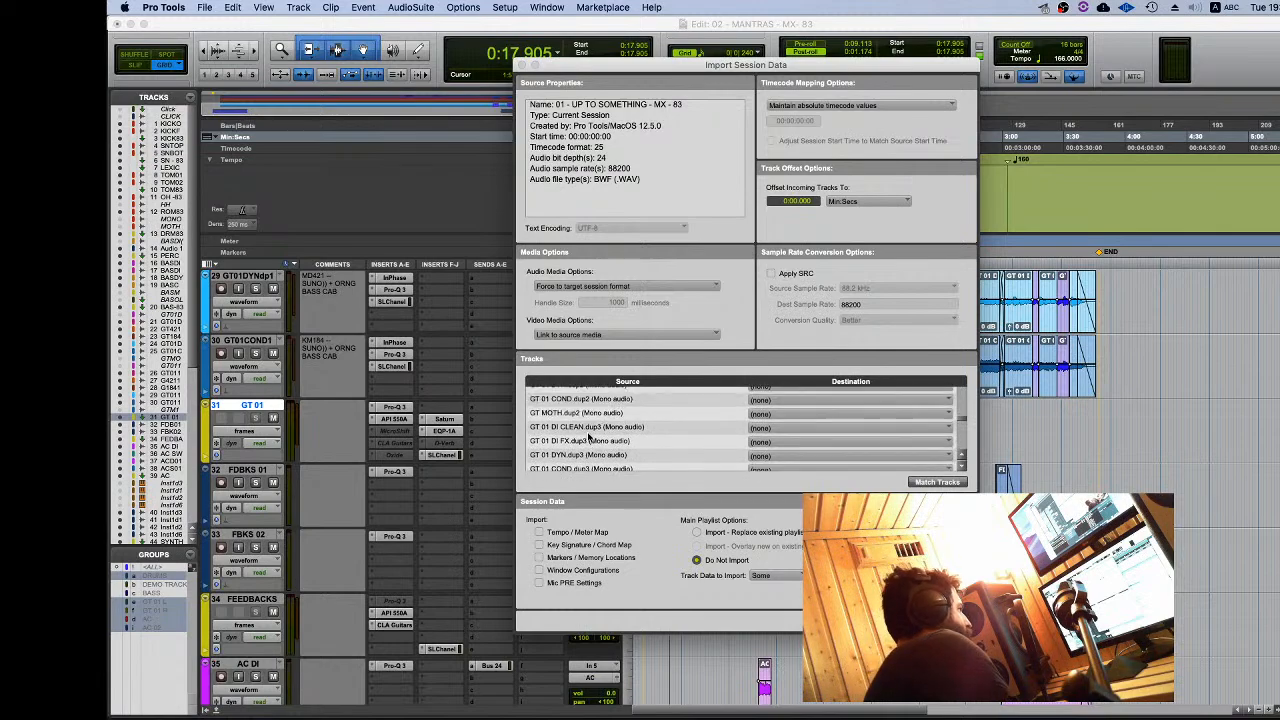
{"action": "scroll", "coordinate": [592, 432], "scroll_direction": "up", "scroll_amount": 5}
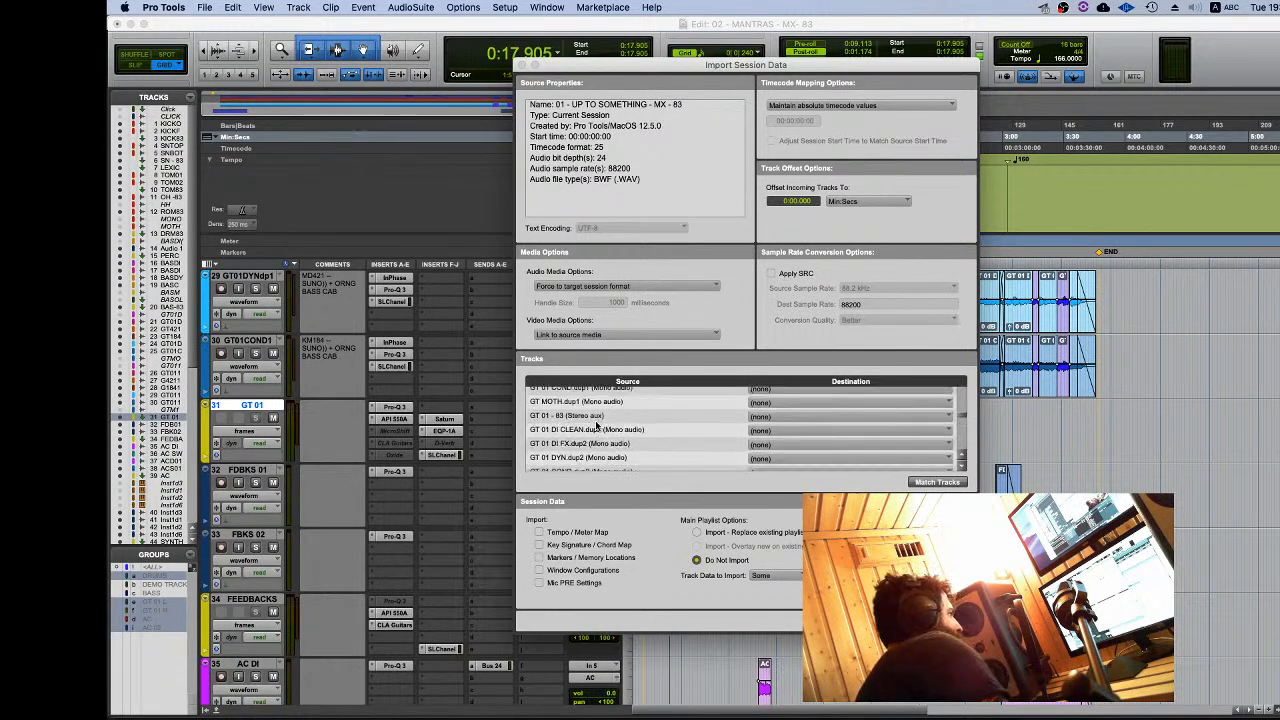
{"action": "scroll", "coordinate": [597, 426], "scroll_direction": "down", "scroll_amount": 5}
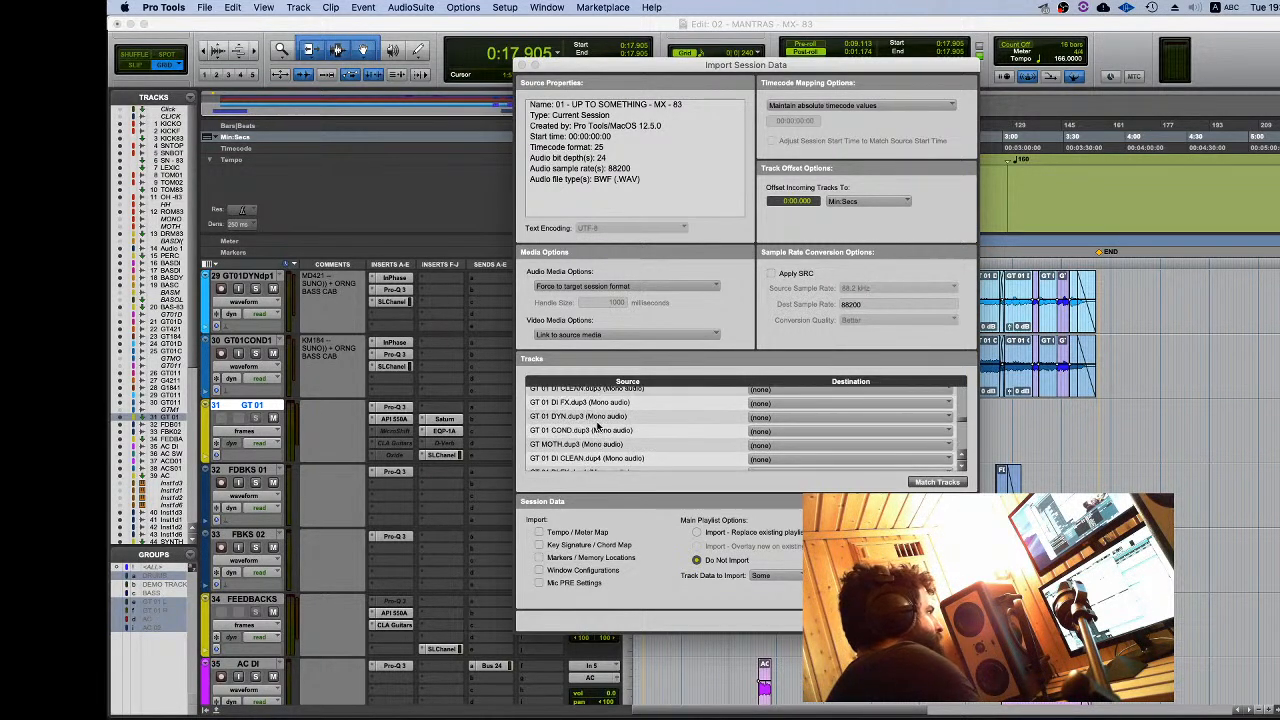
{"action": "scroll", "coordinate": [597, 426], "scroll_direction": "down", "scroll_amount": 5}
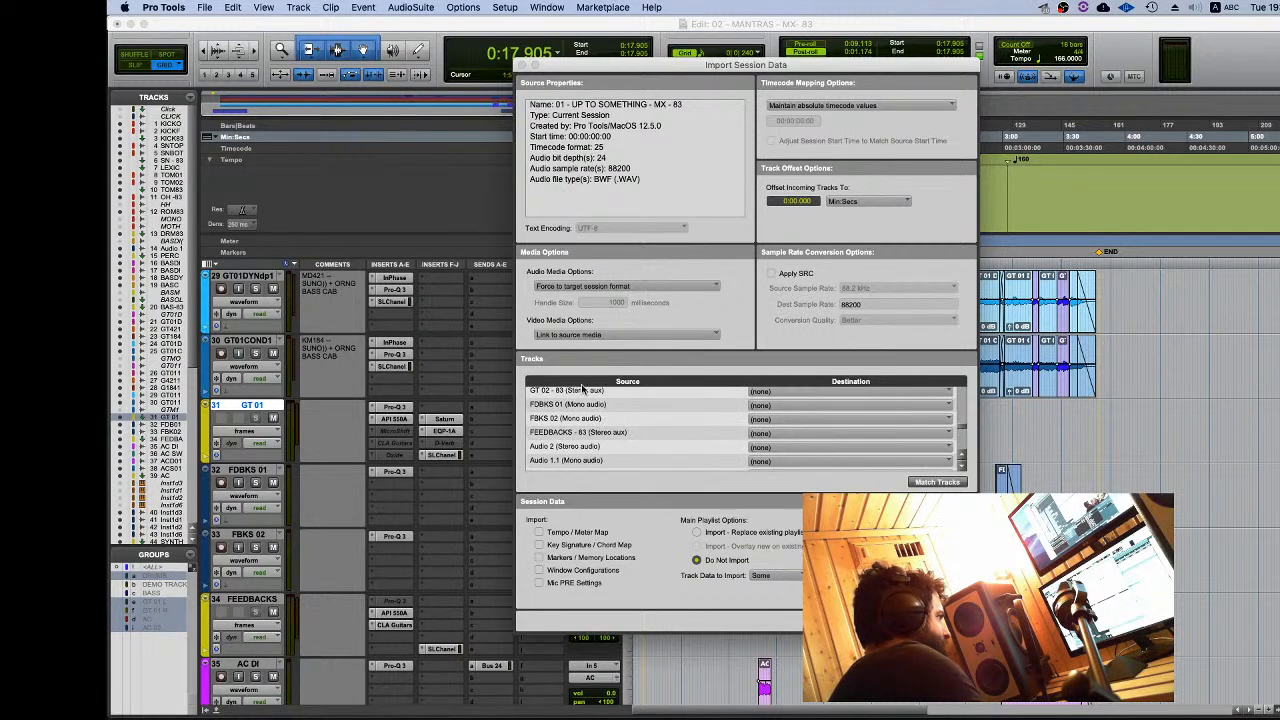
{"action": "scroll", "coordinate": [583, 395], "scroll_direction": "up", "scroll_amount": 5}
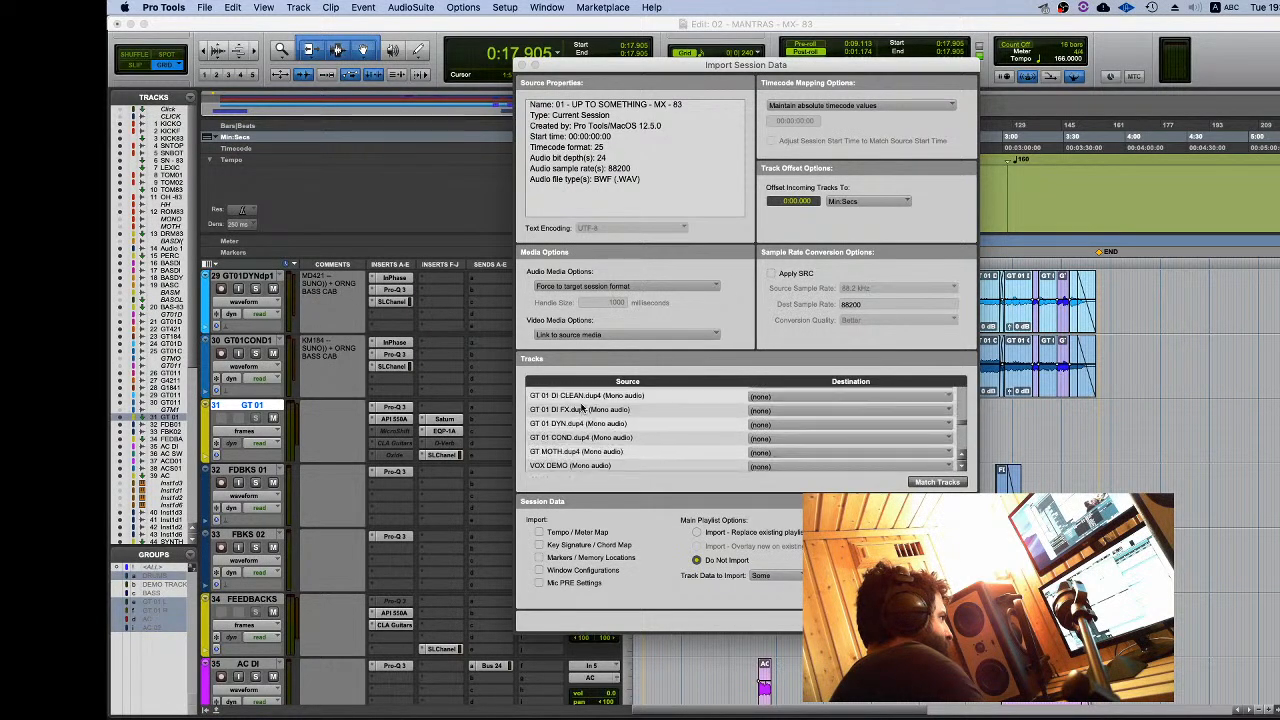
{"action": "scroll", "coordinate": [580, 406], "scroll_direction": "up", "scroll_amount": 3}
{"action": "scroll", "coordinate": [582, 405], "scroll_direction": "up", "scroll_amount": 2}
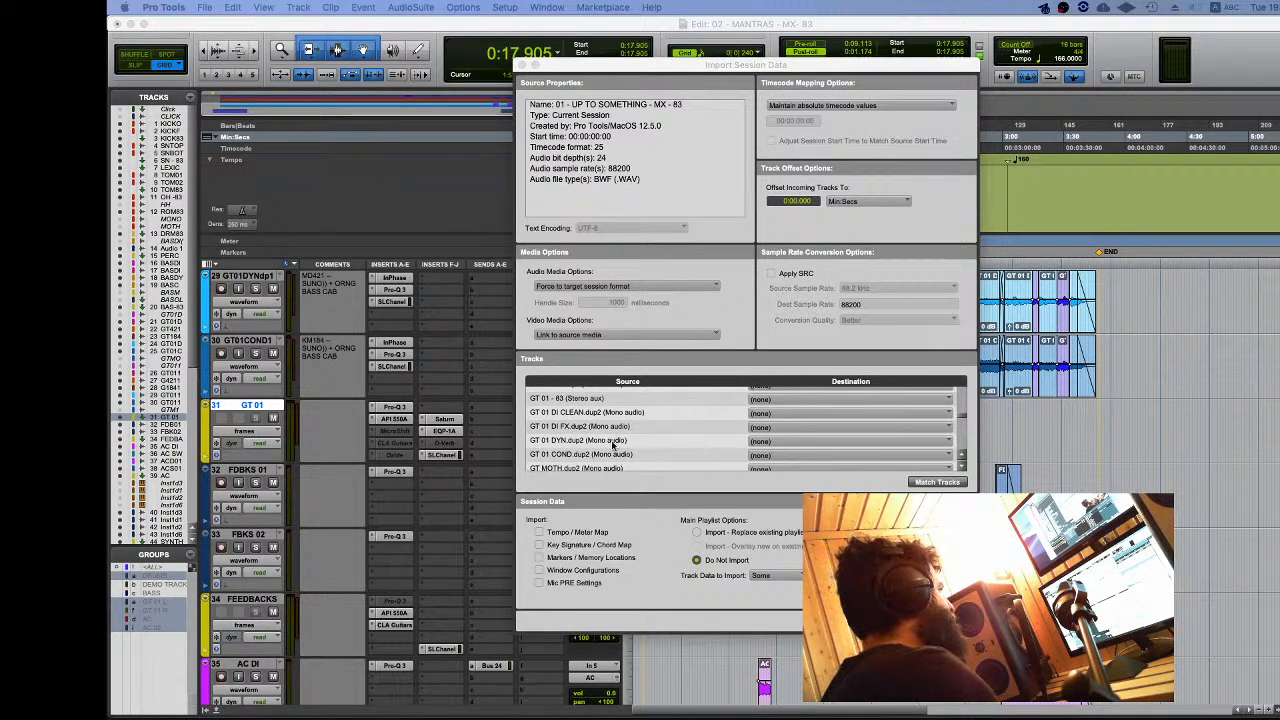
{"action": "left_click", "coordinate": [580, 398]}
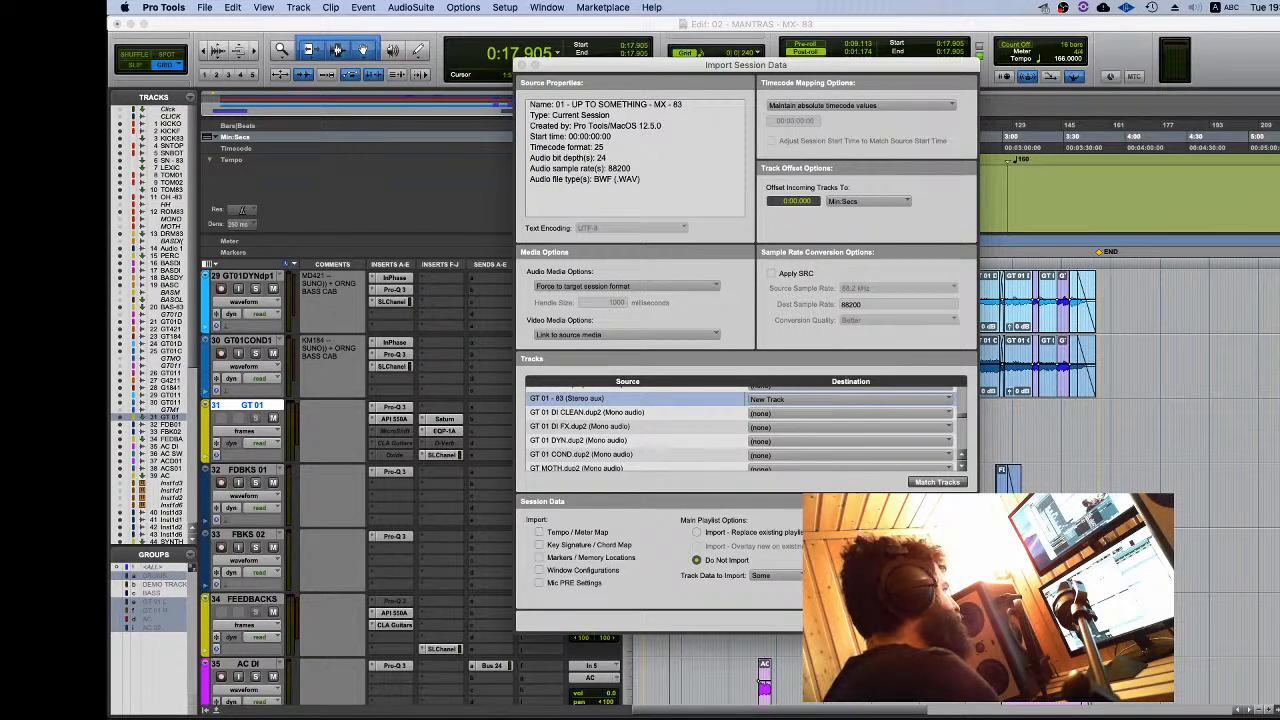
{"action": "left_click", "coordinate": [877, 621]}
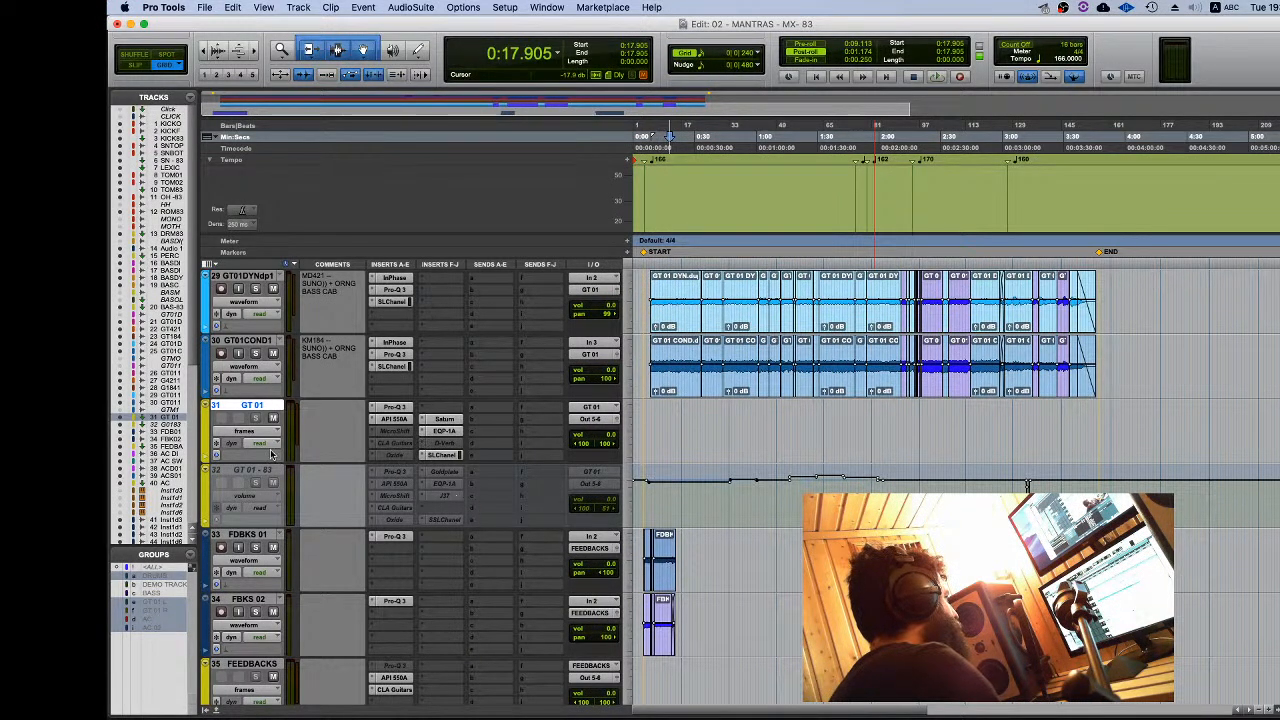
{"action": "left_click_drag", "start_coordinate": [247, 461], "coordinate": [250, 500]}
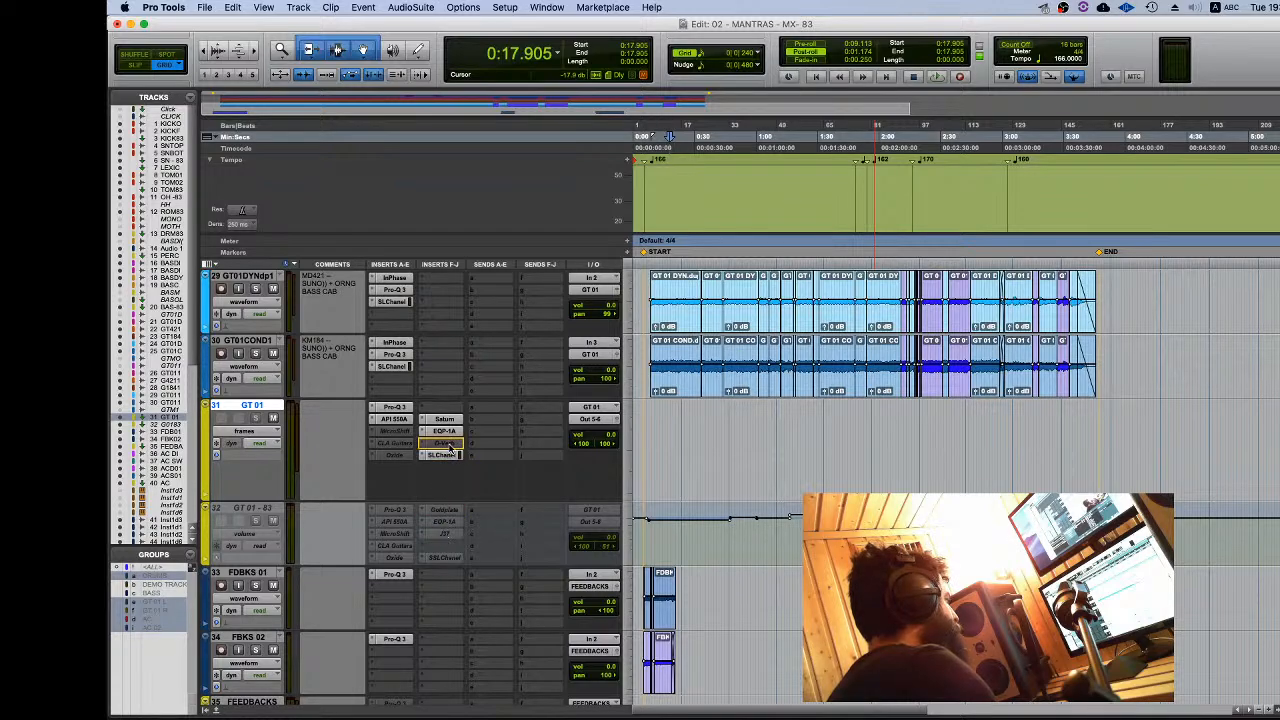
Step: Move the J37 plug-in from GT 01 - 83 onto GT 01 in place of D-Verb, discarding the old insert's automation
{"action": "left_click_drag", "start_coordinate": [449, 446], "coordinate": [450, 449]}
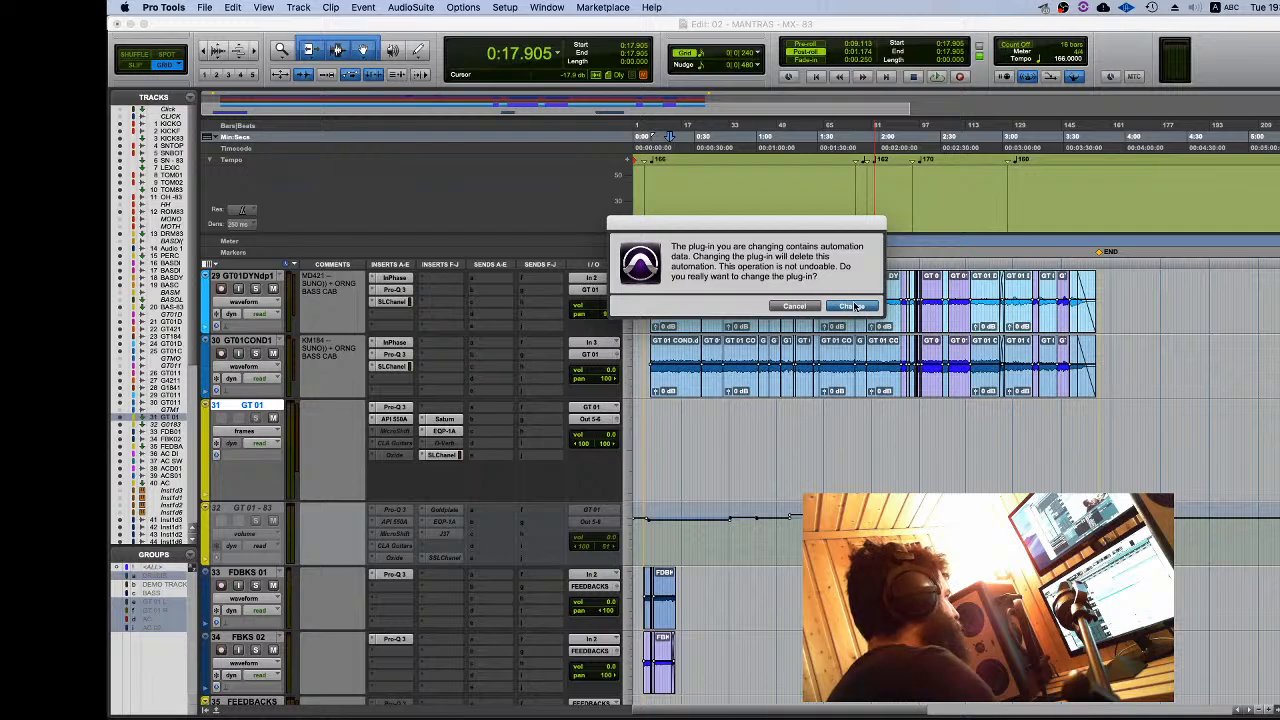
{"action": "left_click", "coordinate": [850, 306]}
{"action": "left_click", "coordinate": [236, 509], "text": "shift"}
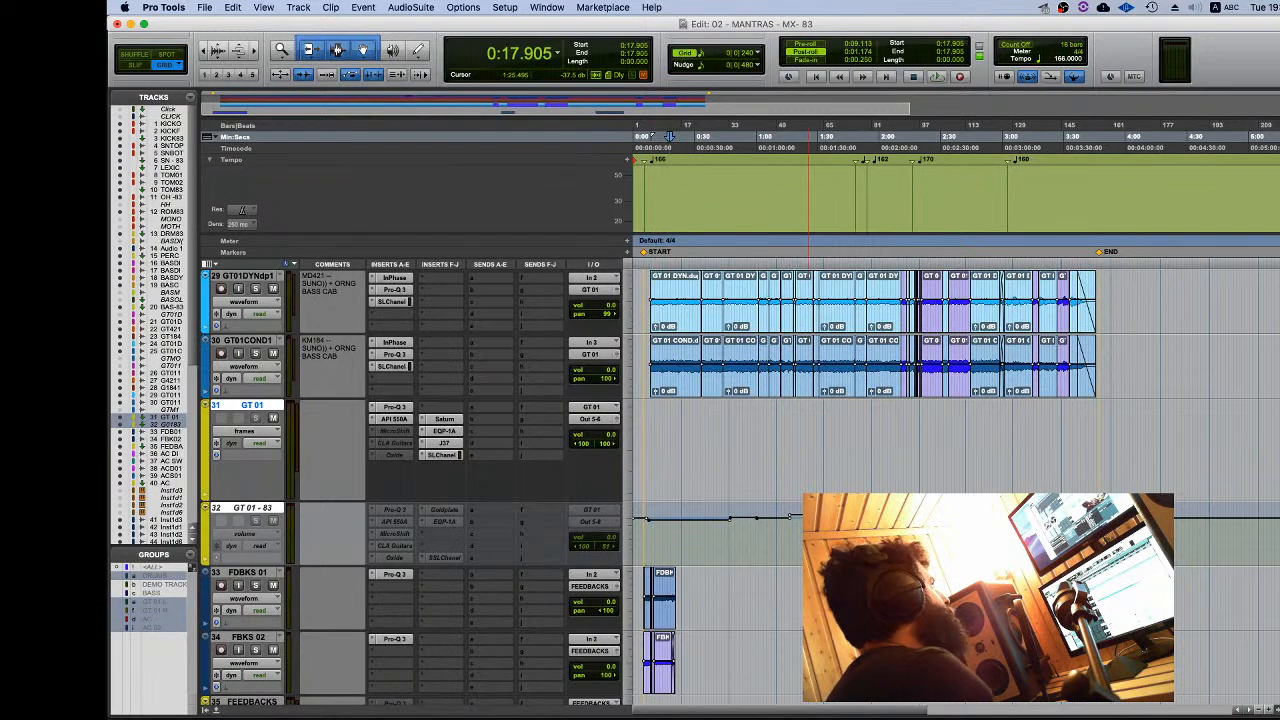
Step: Check the guitar tasks in the TextEdit mix notes, return to Pro Tools and play the mix from about 0:18.8
{"action": "key", "text": "super+Tab"}
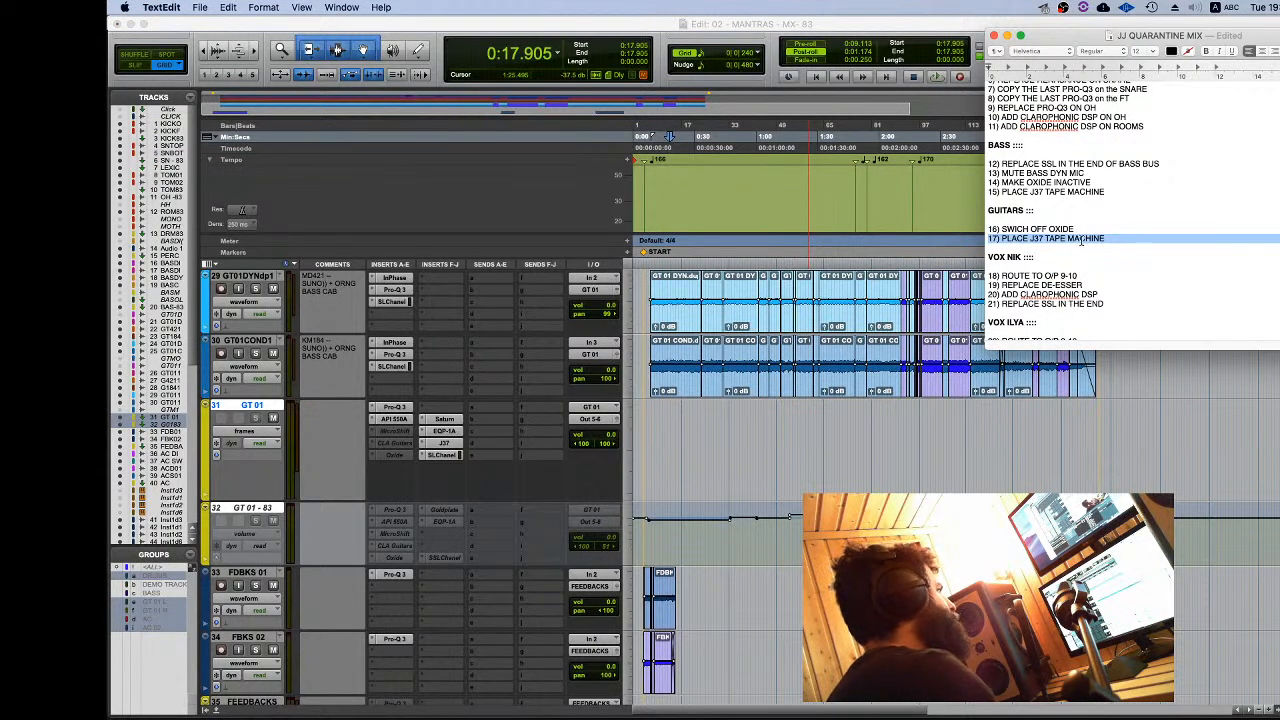
{"action": "left_click", "coordinate": [712, 421]}
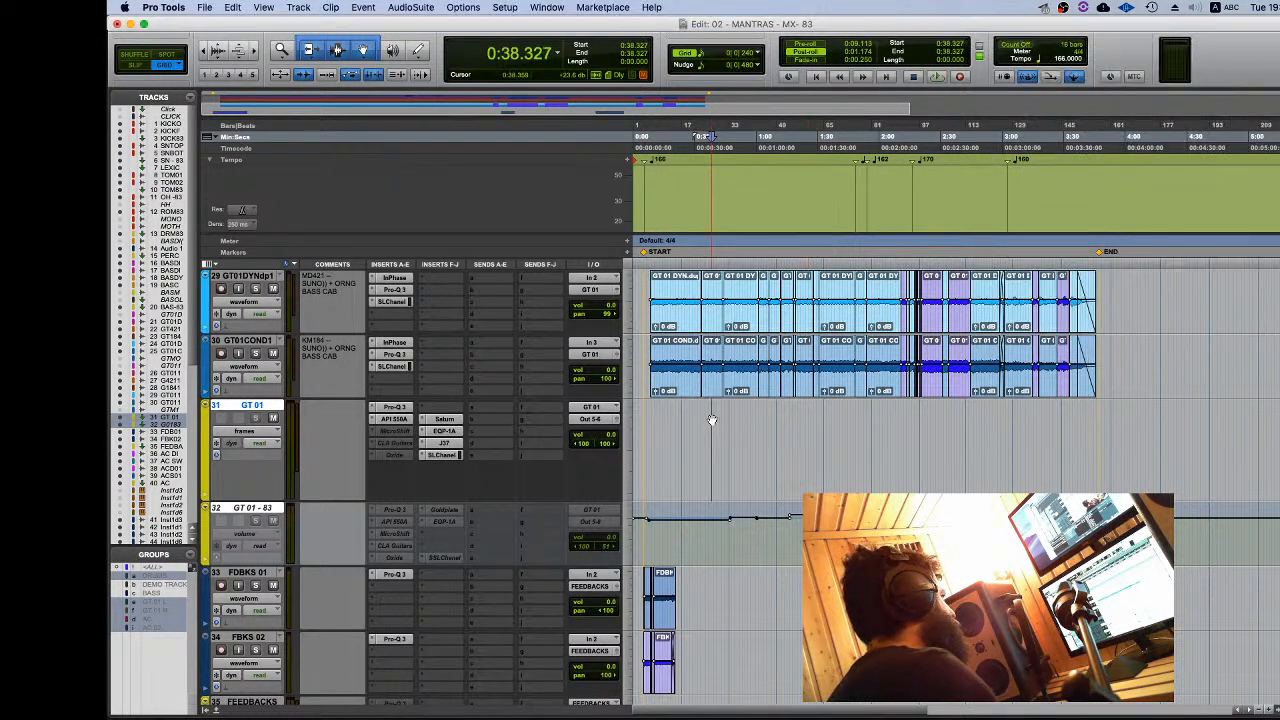
{"action": "left_click", "coordinate": [672, 421]}
{"action": "key", "text": "space"}
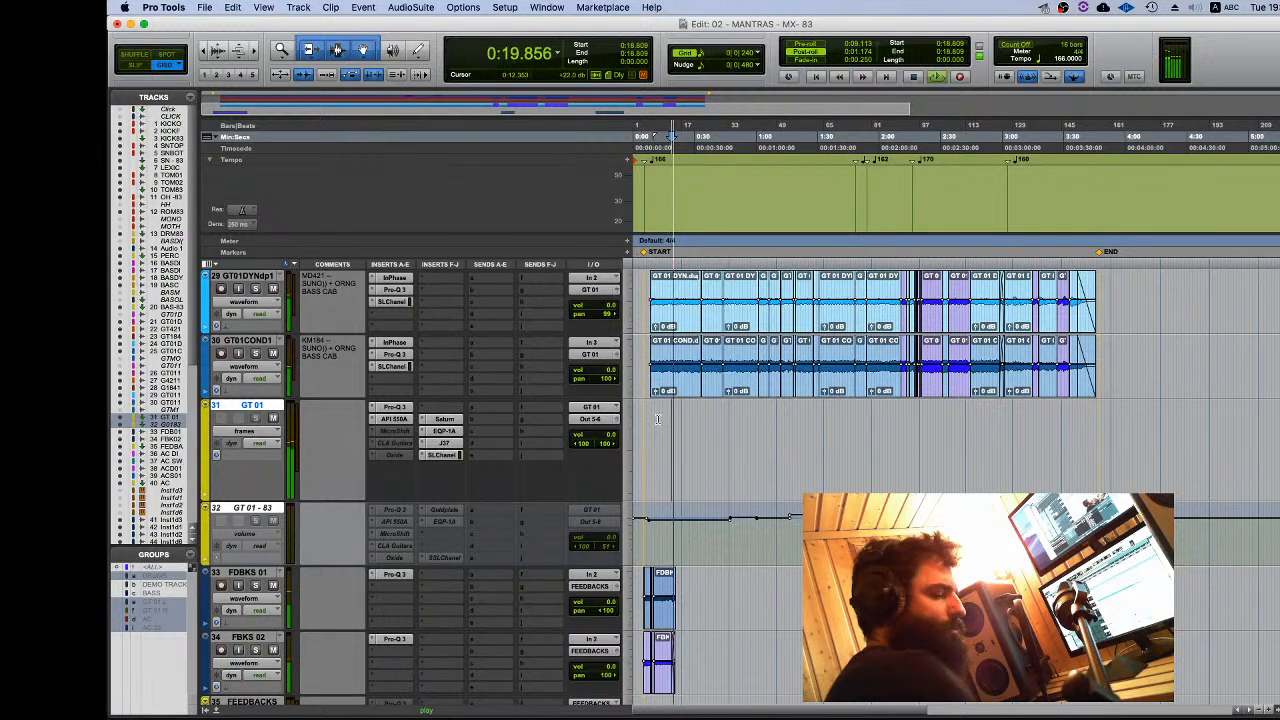
Step: Examine the SSLChannel and J37 settings on the GT 01 bus during playback, and close the plug-in window
{"action": "left_click", "coordinate": [249, 507]}
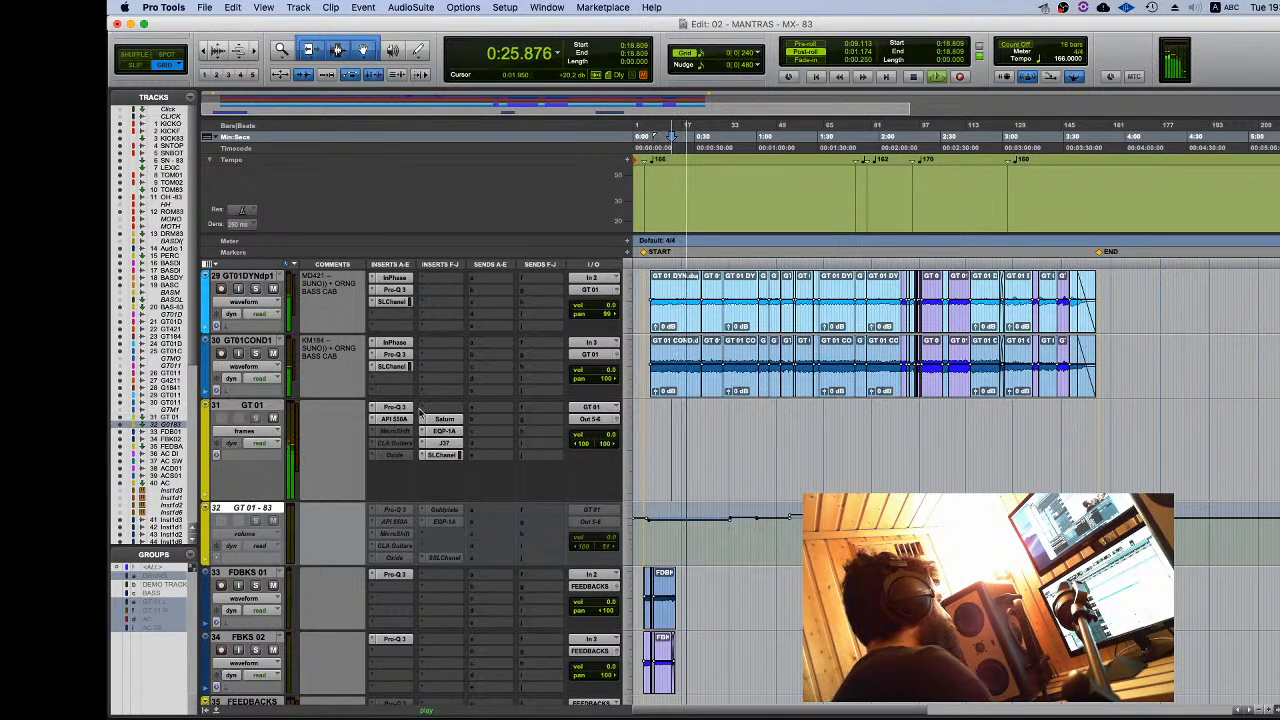
{"action": "left_click", "coordinate": [441, 455]}
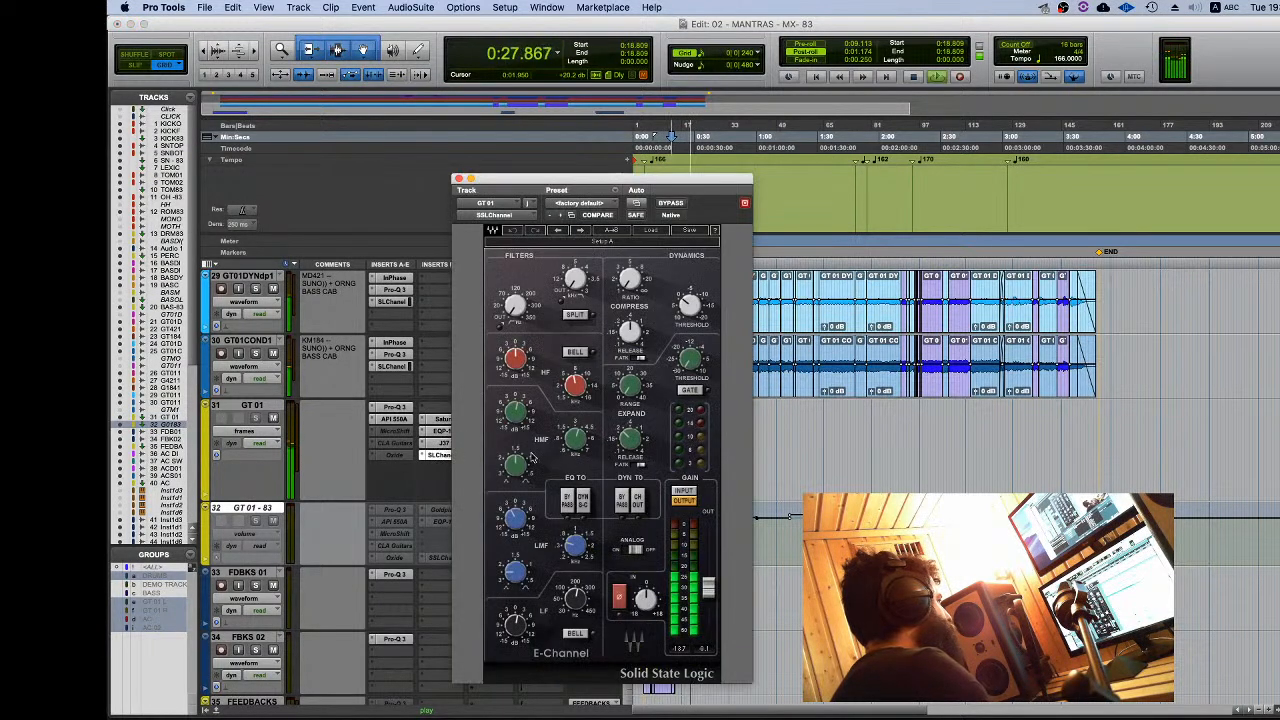
{"action": "left_click", "coordinate": [443, 443]}
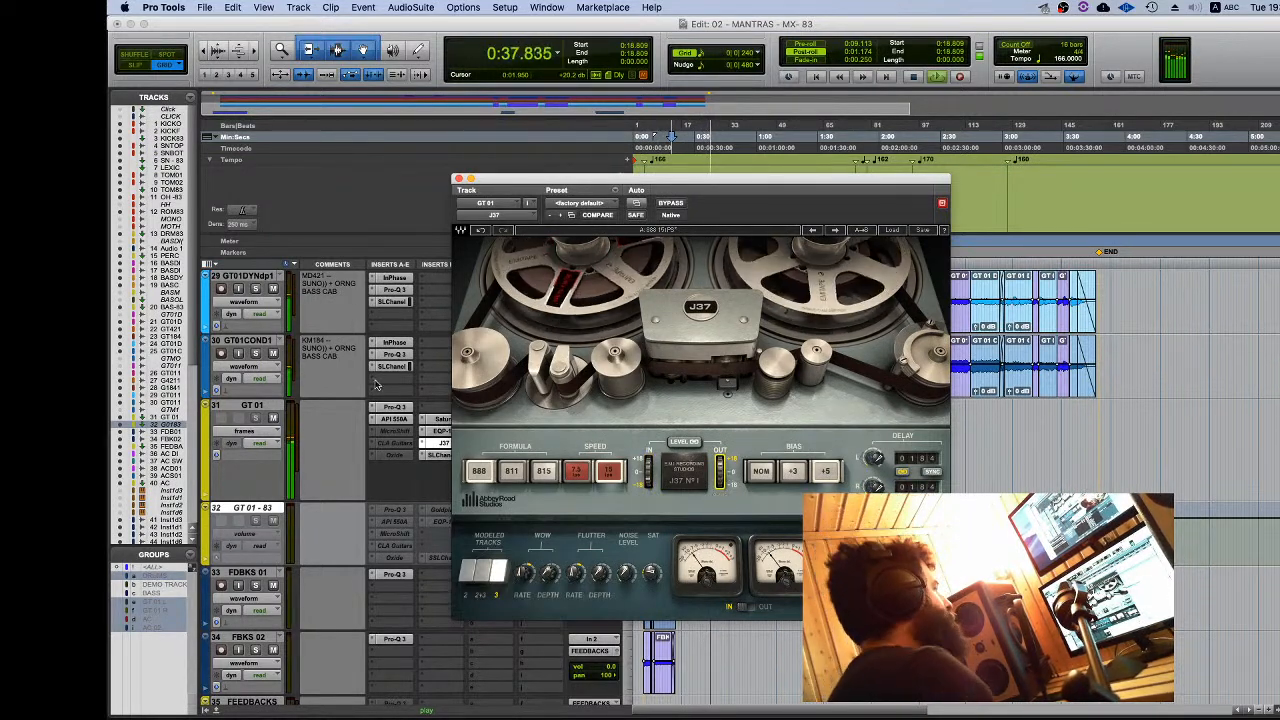
{"action": "left_click", "coordinate": [459, 179]}
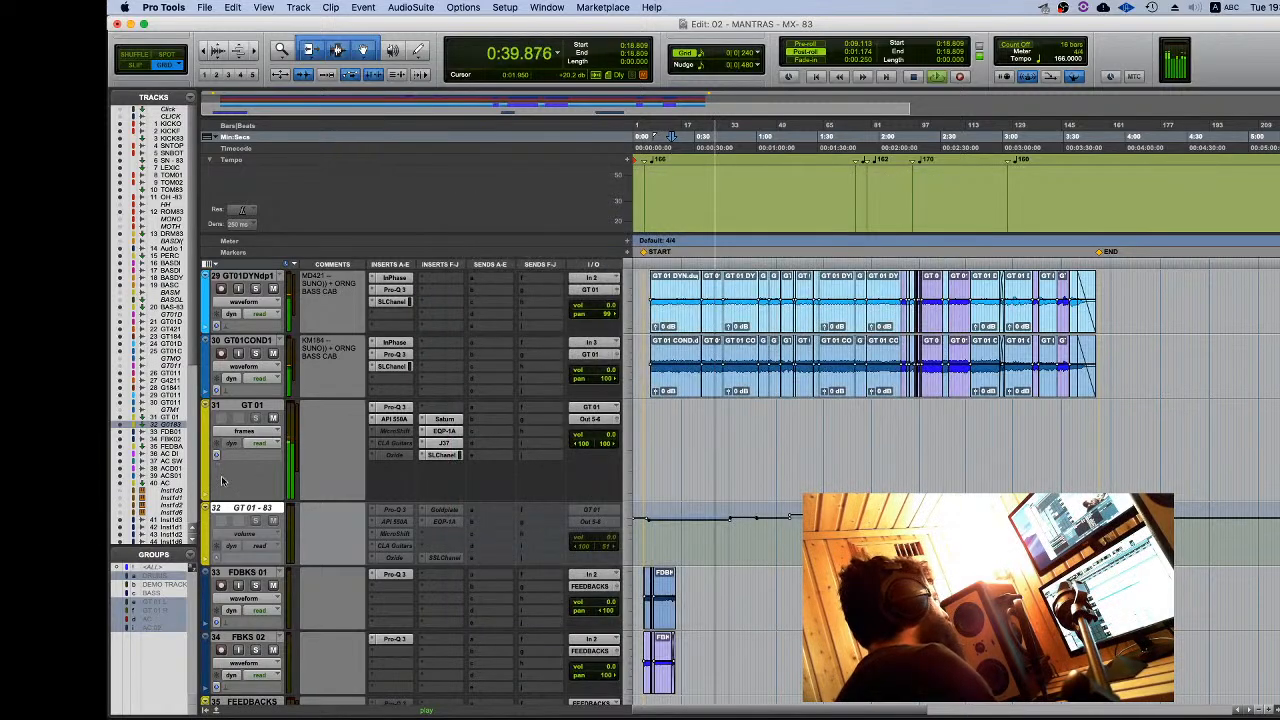
Step: Delete the imported GT 01 - 83 aux track
{"action": "right_click", "coordinate": [236, 511]}
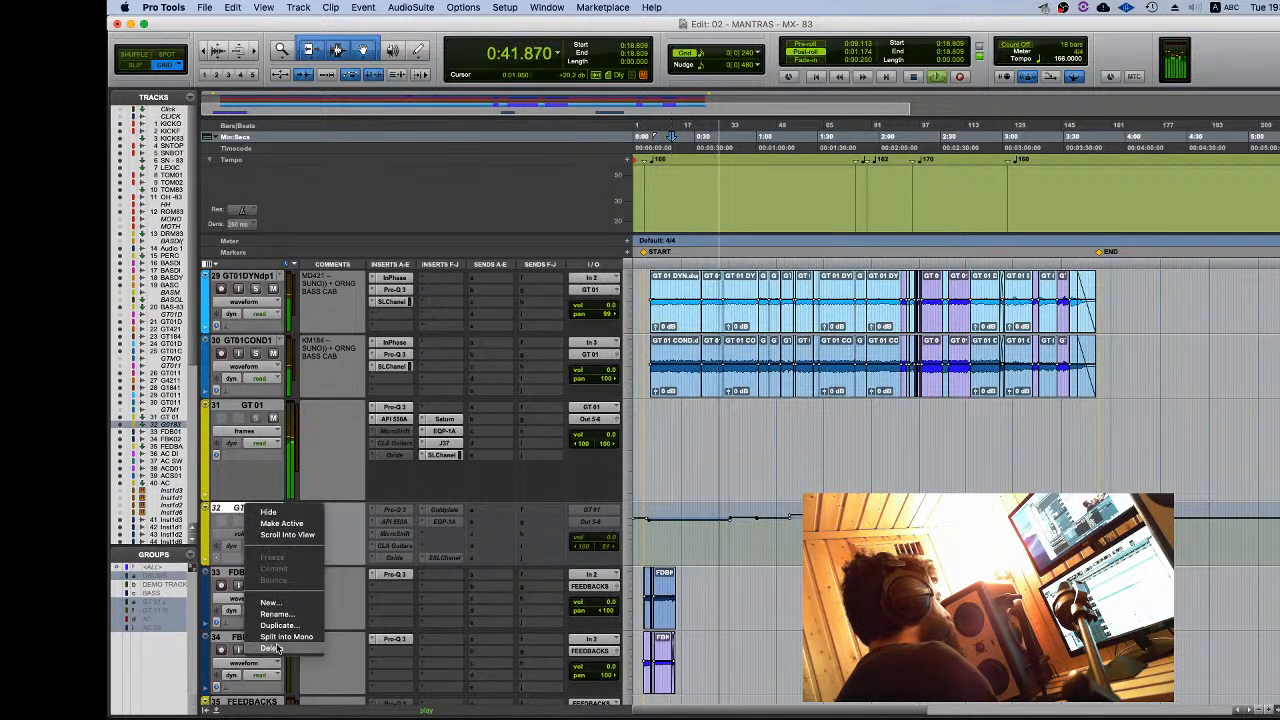
{"action": "left_click", "coordinate": [285, 613]}
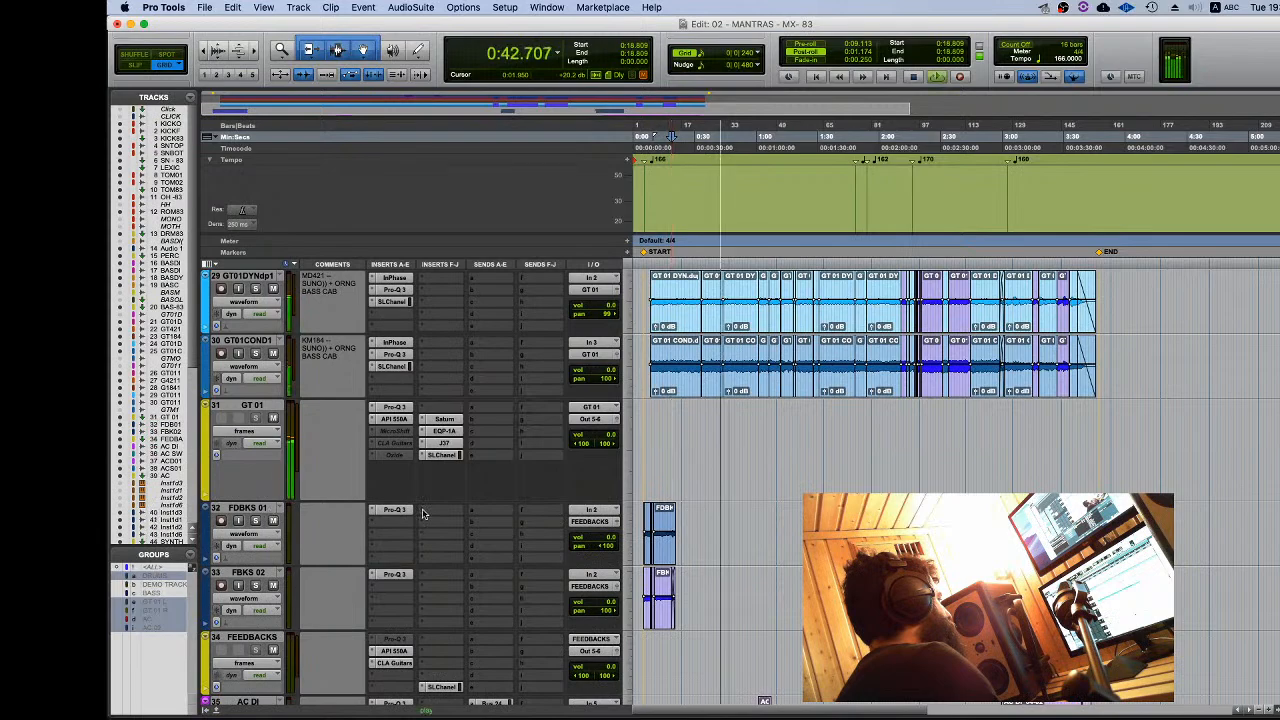
Step: Review the remaining vocal and NEVE PRLL tasks in the TextEdit notes and look over the tracks below GT 01
{"action": "scroll", "coordinate": [628, 484], "scroll_direction": "down", "scroll_amount": 2}
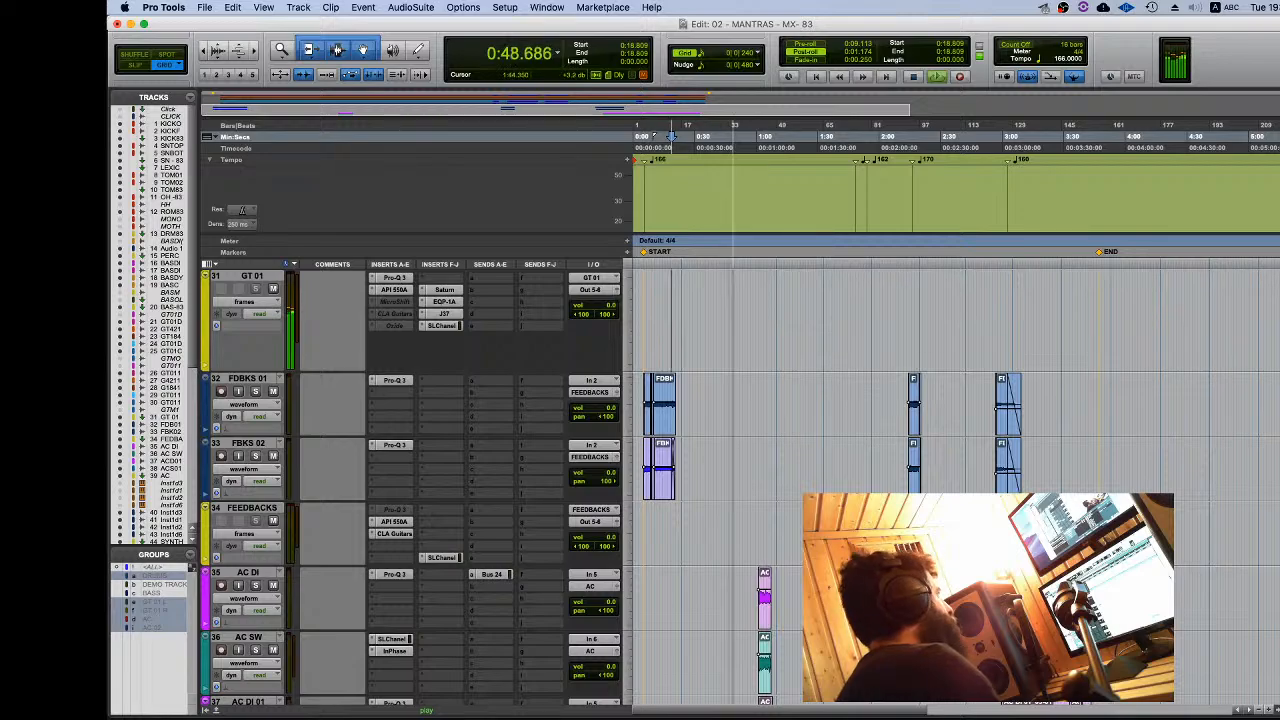
{"action": "key", "text": "super+Tab"}
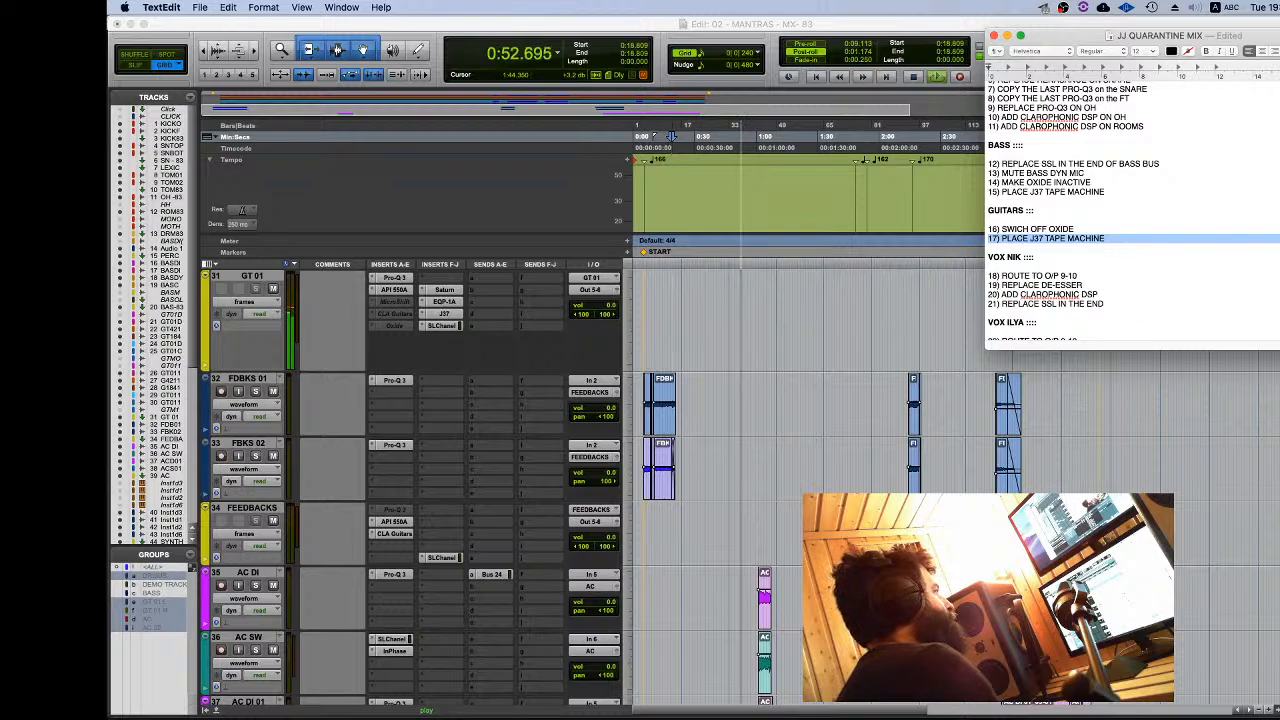
{"action": "left_click", "coordinate": [1049, 318]}
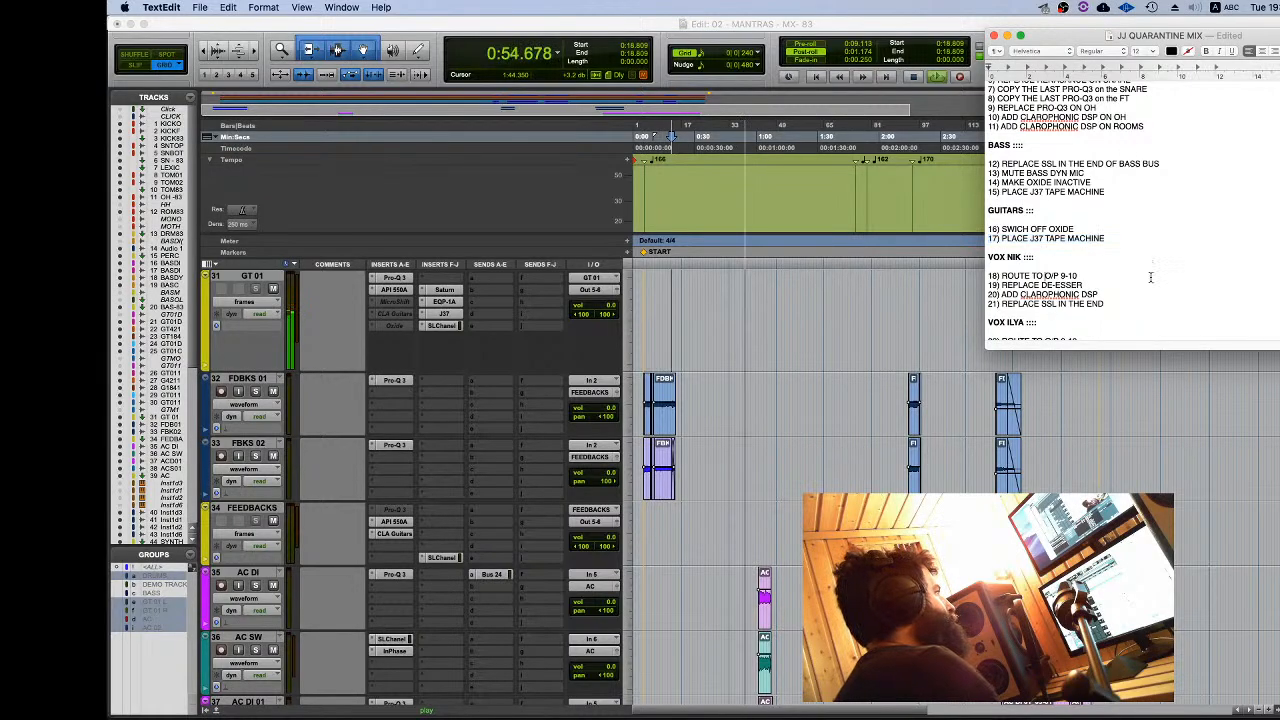
{"action": "scroll", "coordinate": [1100, 290], "scroll_direction": "down", "scroll_amount": 5}
{"action": "scroll", "coordinate": [1151, 278], "scroll_direction": "down", "scroll_amount": 3}
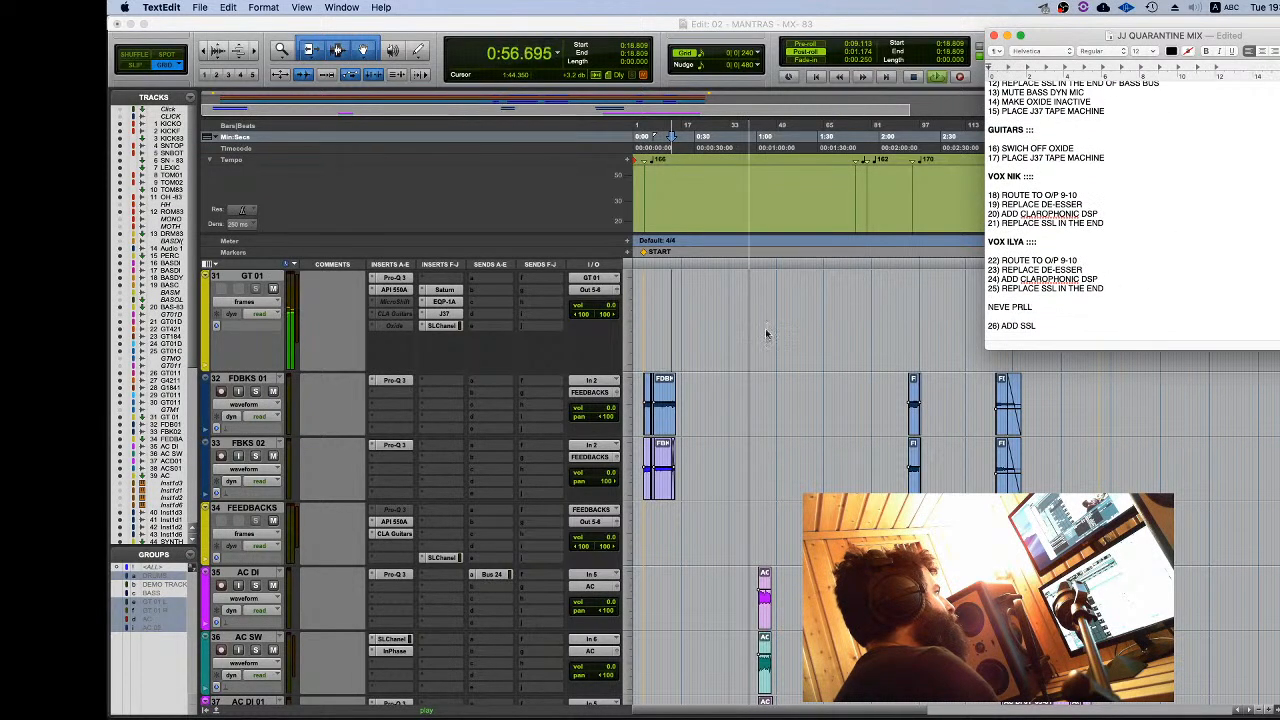
{"action": "scroll", "coordinate": [714, 472], "scroll_direction": "down", "scroll_amount": 10}
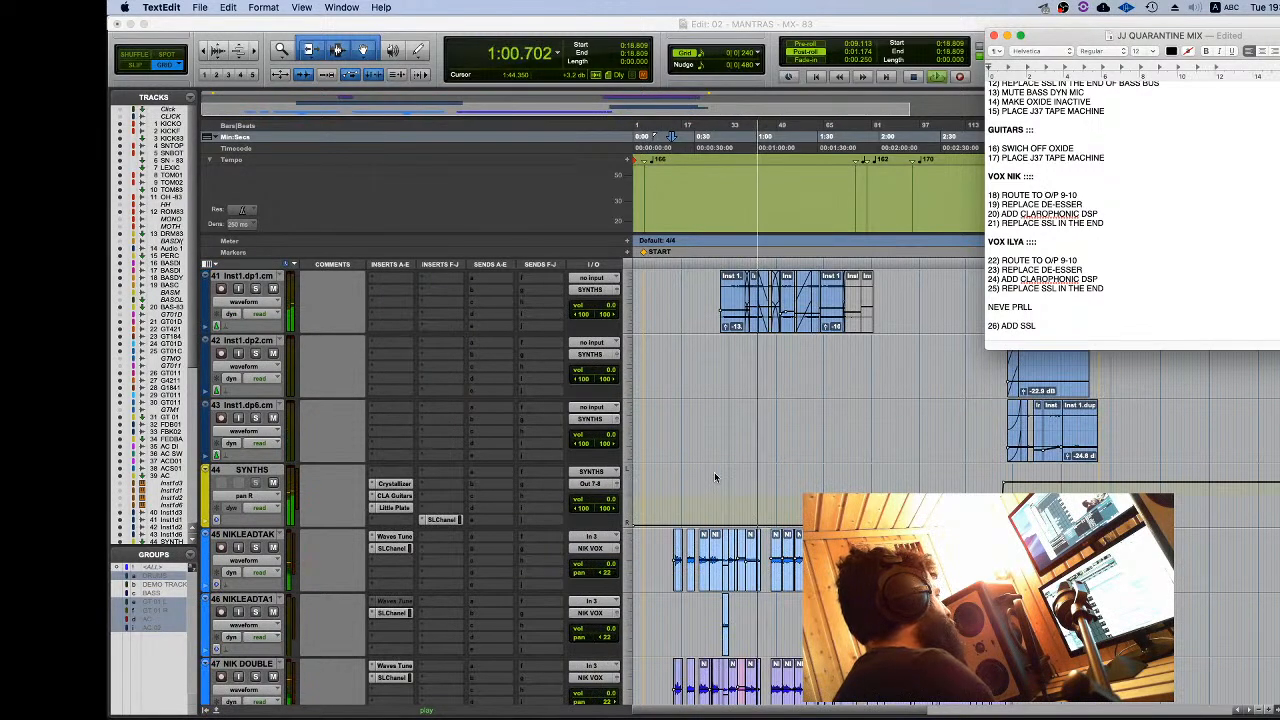
{"action": "scroll", "coordinate": [714, 472], "scroll_direction": "up", "scroll_amount": 5}
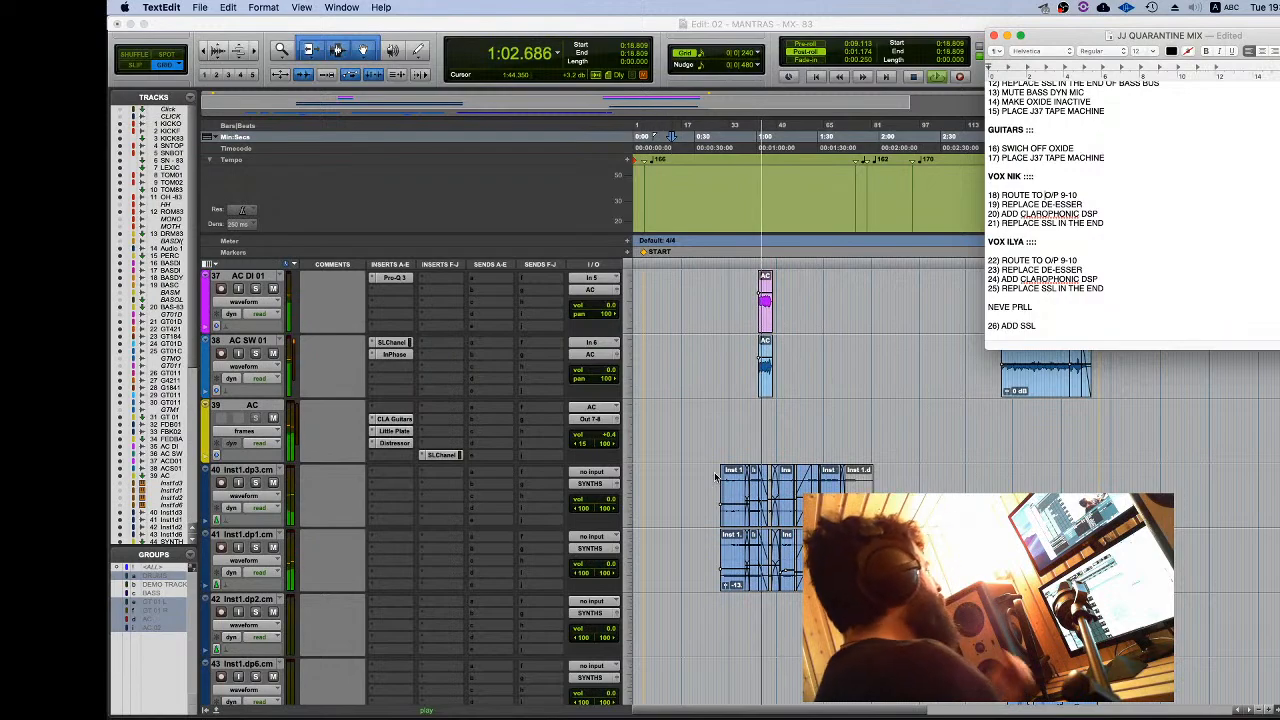
{"action": "scroll", "coordinate": [715, 477], "scroll_direction": "up", "scroll_amount": 3}
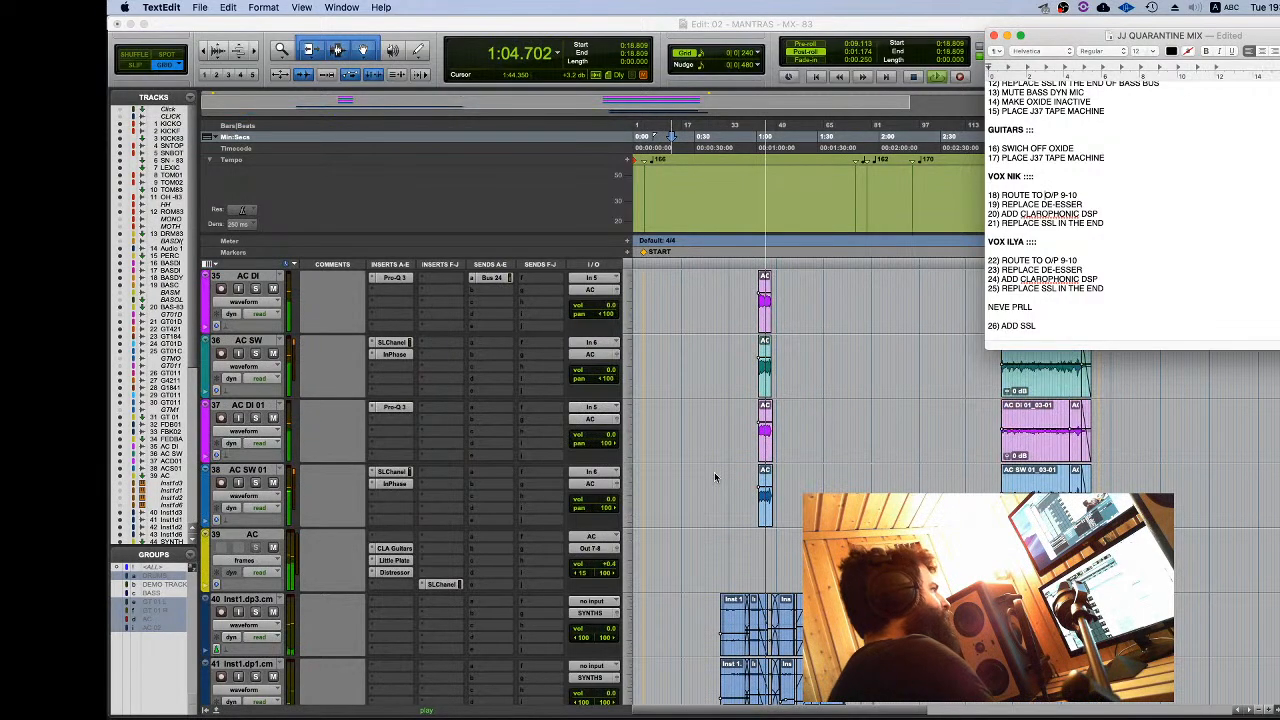
{"action": "scroll", "coordinate": [714, 477], "scroll_direction": "up", "scroll_amount": 3}
{"action": "scroll", "coordinate": [714, 472], "scroll_direction": "up", "scroll_amount": 3}
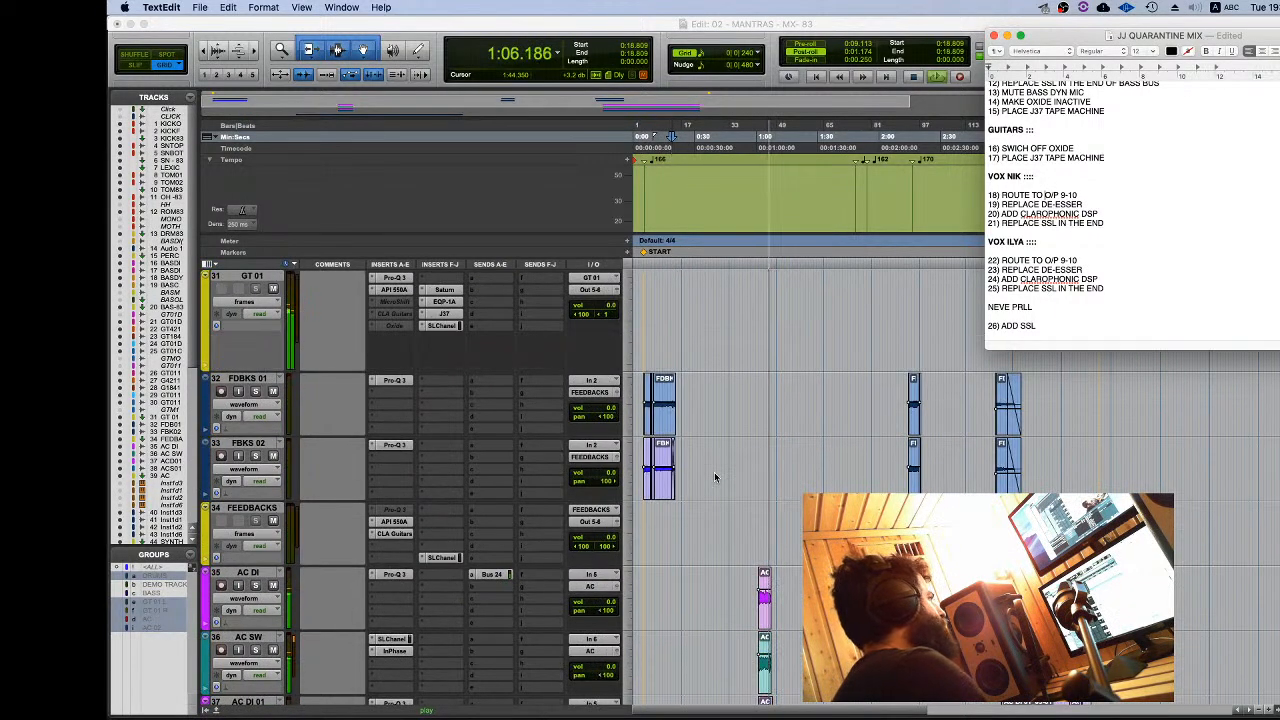
Step: Play the mix from about 0:05.2 and route the vocal bus on track 54 to the Out 9-10 stereo output
{"action": "left_click", "coordinate": [640, 388]}
{"action": "key", "text": "space"}
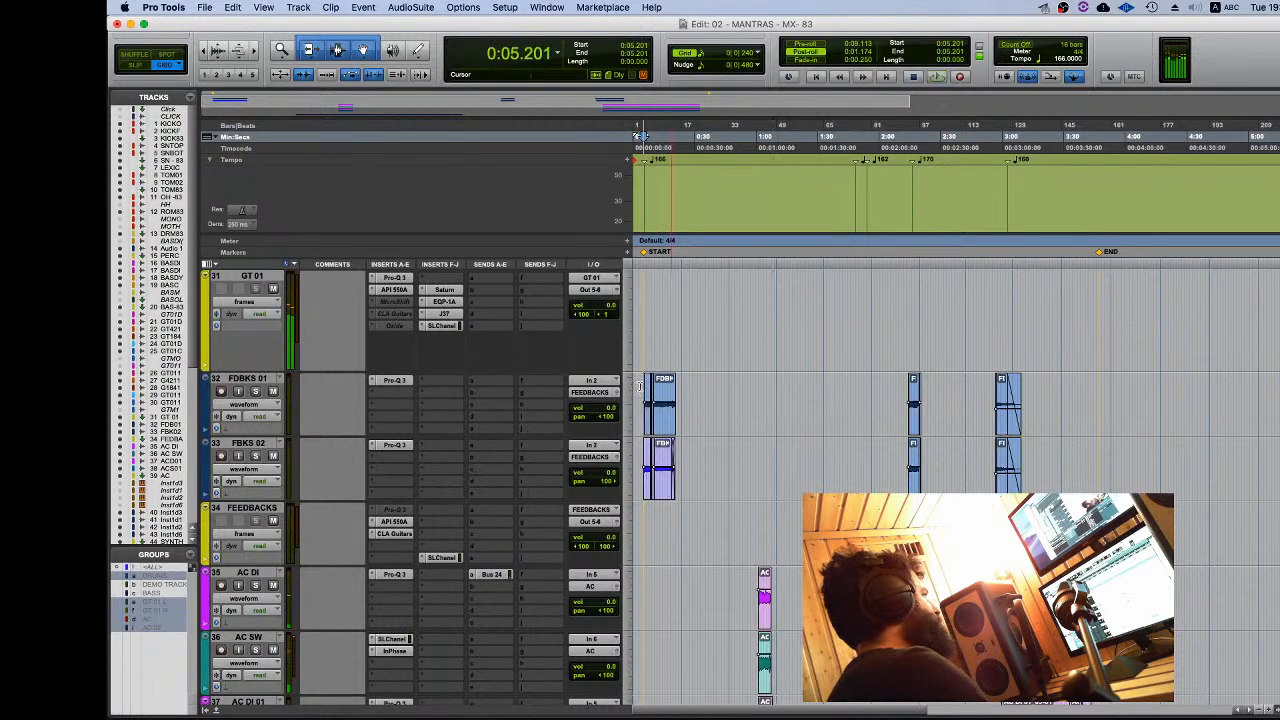
{"action": "scroll", "coordinate": [487, 537], "scroll_direction": "down", "scroll_amount": 12}
{"action": "key", "text": "space"}
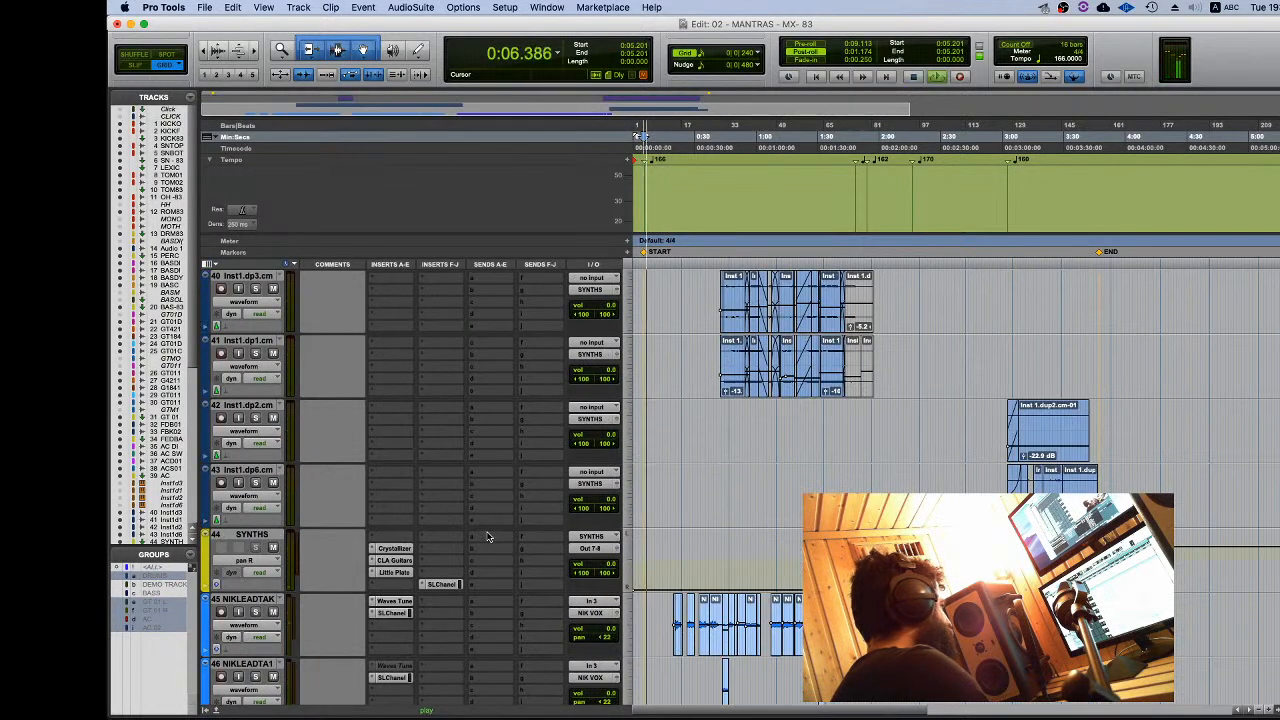
{"action": "scroll", "coordinate": [487, 537], "scroll_direction": "down", "scroll_amount": 15}
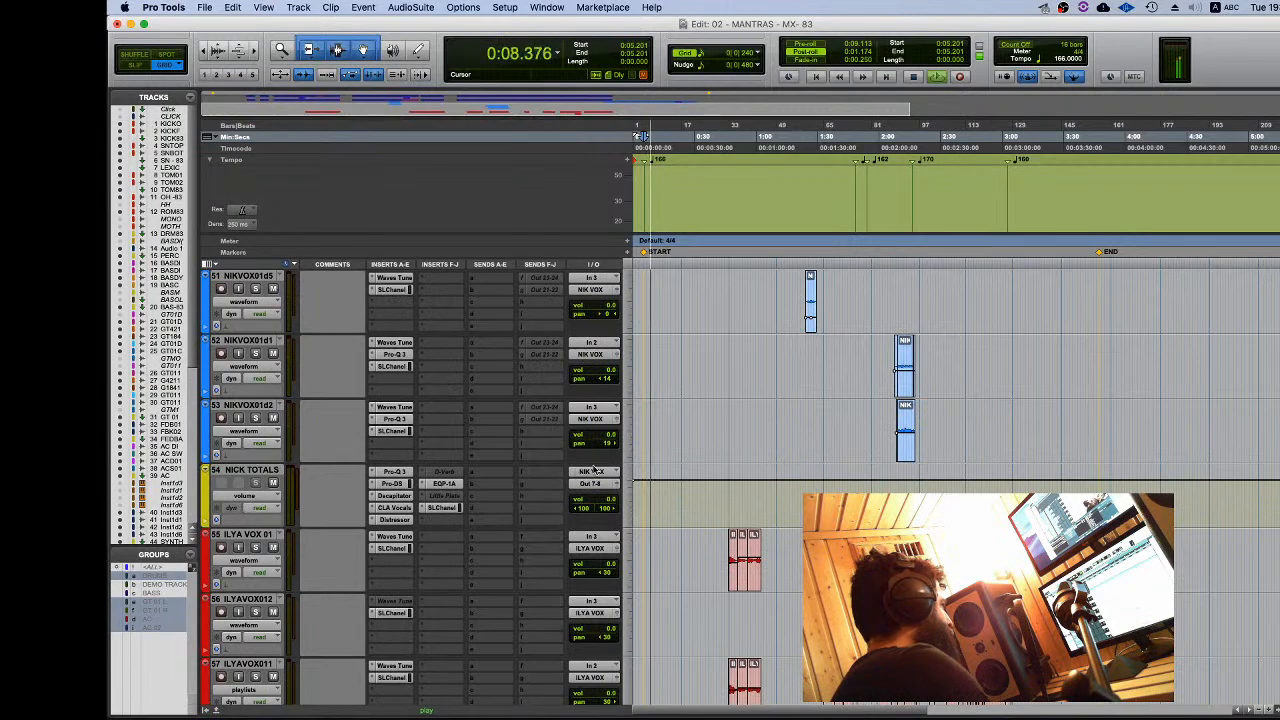
{"action": "left_click", "coordinate": [592, 484]}
{"action": "mouse_move", "coordinate": [606, 484]}
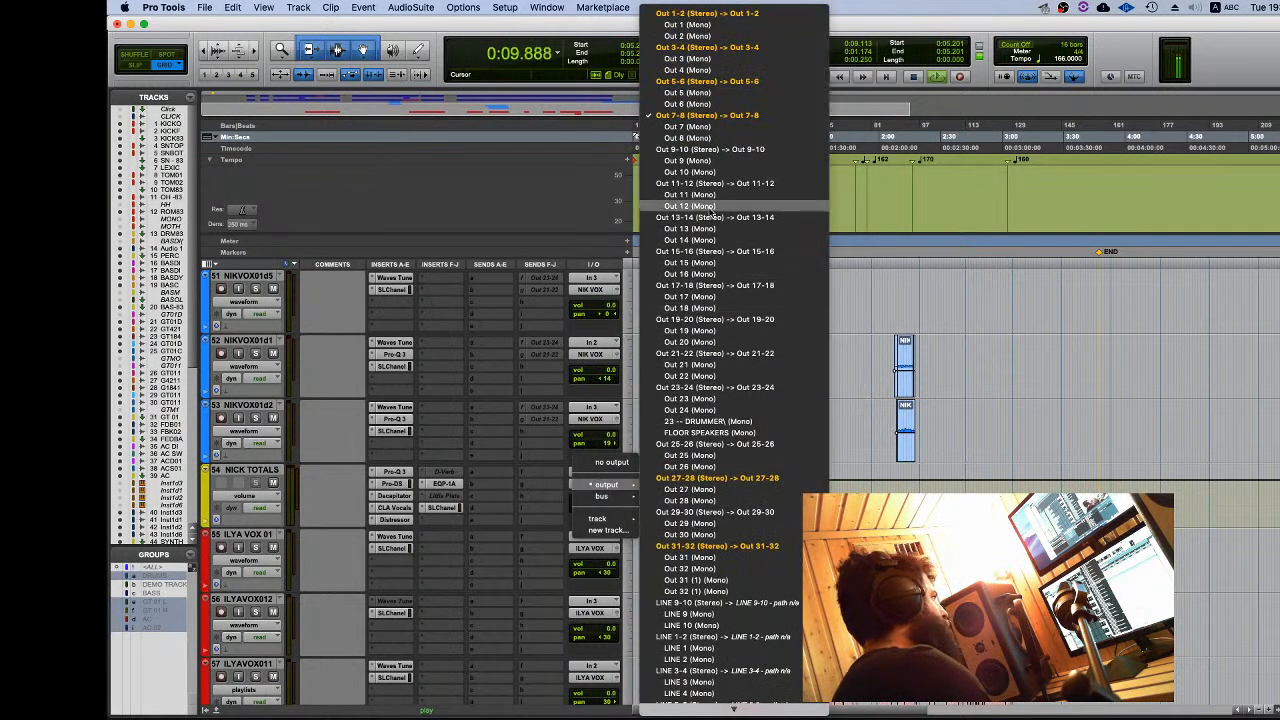
{"action": "left_click", "coordinate": [717, 152]}
Step: Route the second vocal bus, on track 59, to the Out 11-12 stereo output
{"action": "scroll", "coordinate": [517, 522], "scroll_direction": "down", "scroll_amount": 5}
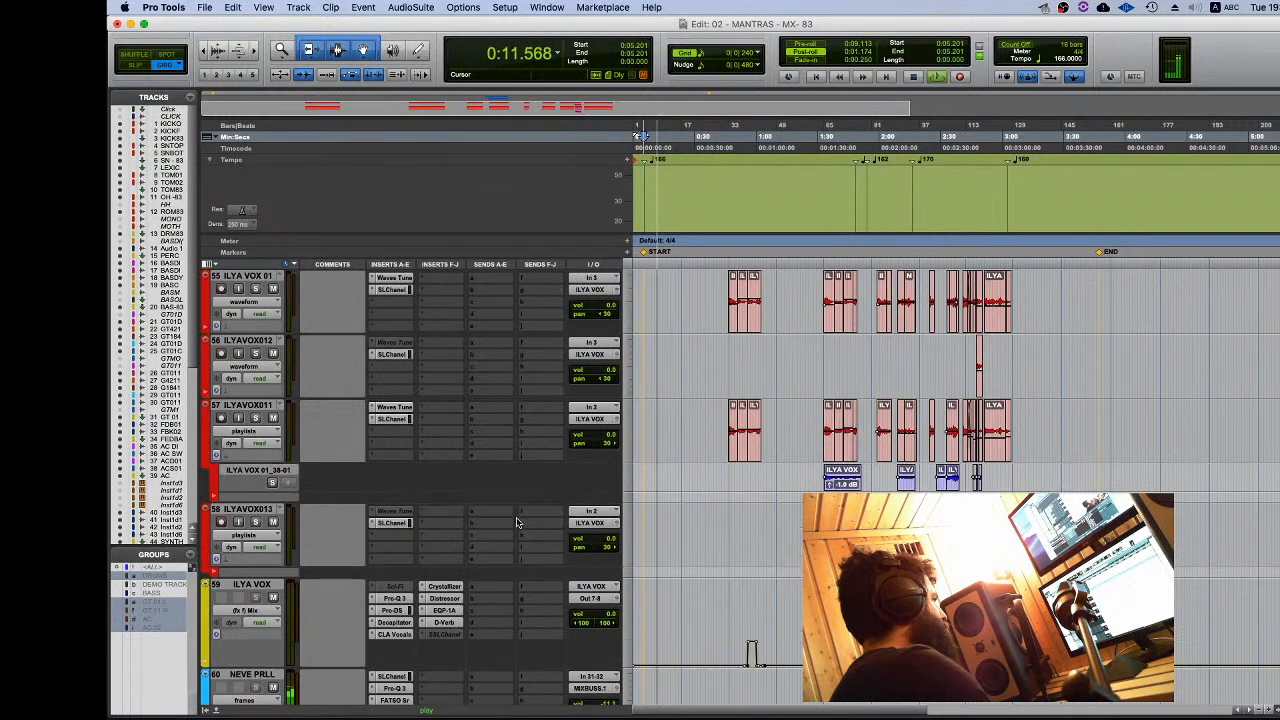
{"action": "scroll", "coordinate": [517, 522], "scroll_direction": "down", "scroll_amount": 3}
{"action": "left_click", "coordinate": [590, 470]}
{"action": "mouse_move", "coordinate": [606, 470]}
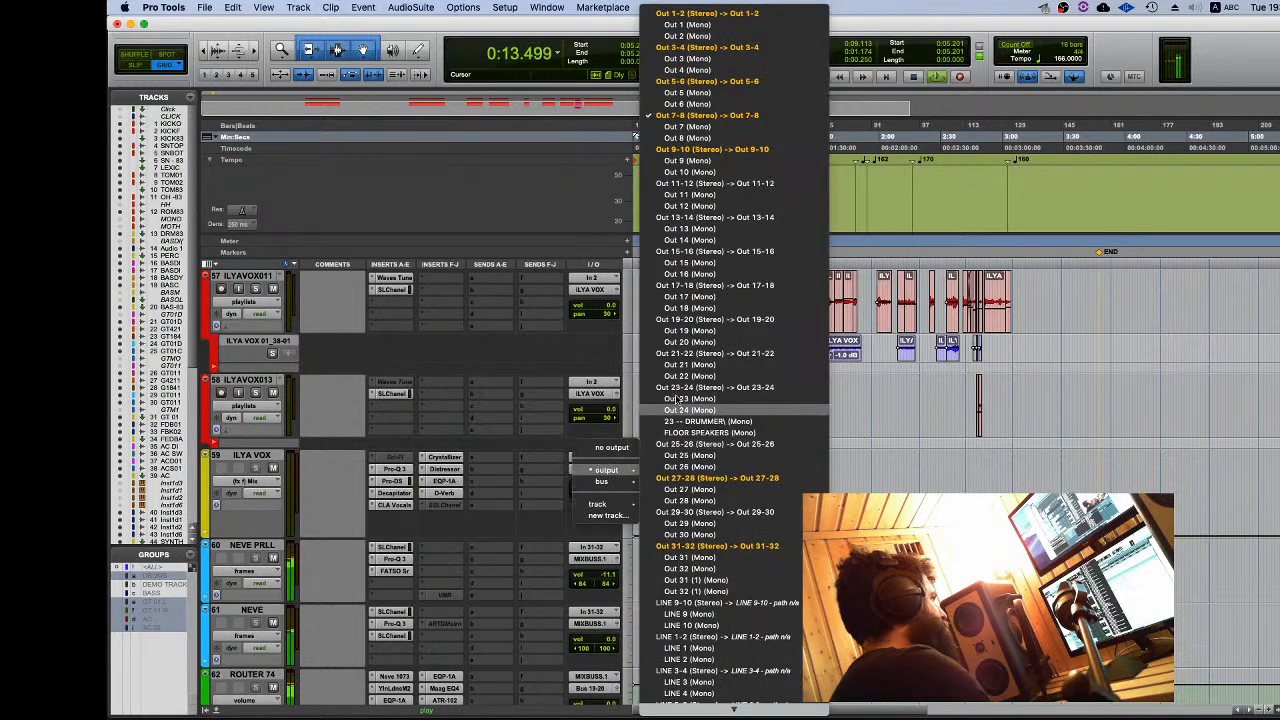
{"action": "left_click", "coordinate": [695, 183]}
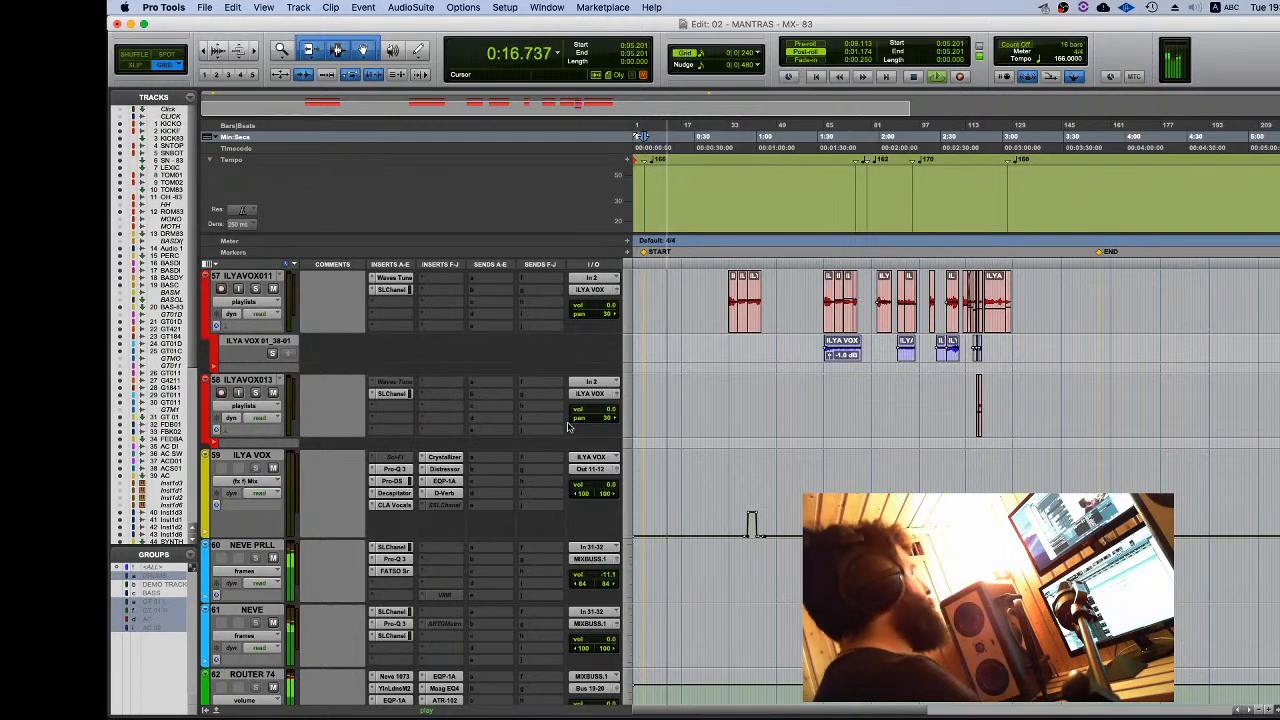
Step: Return to the guitar tracks, play the mix from about 0:08.4 with the GT 01 bus selected, and stop after listening
{"action": "scroll", "coordinate": [469, 546], "scroll_direction": "up", "scroll_amount": 15}
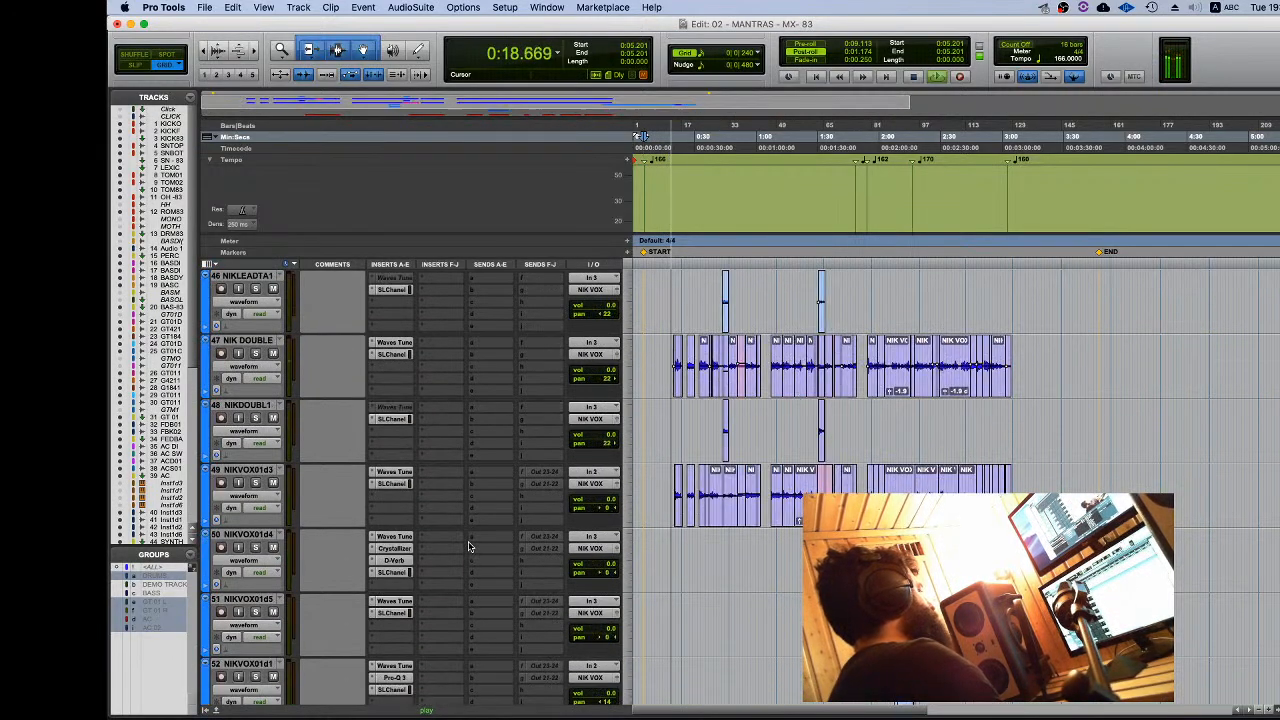
{"action": "scroll", "coordinate": [469, 546], "scroll_direction": "up", "scroll_amount": 12}
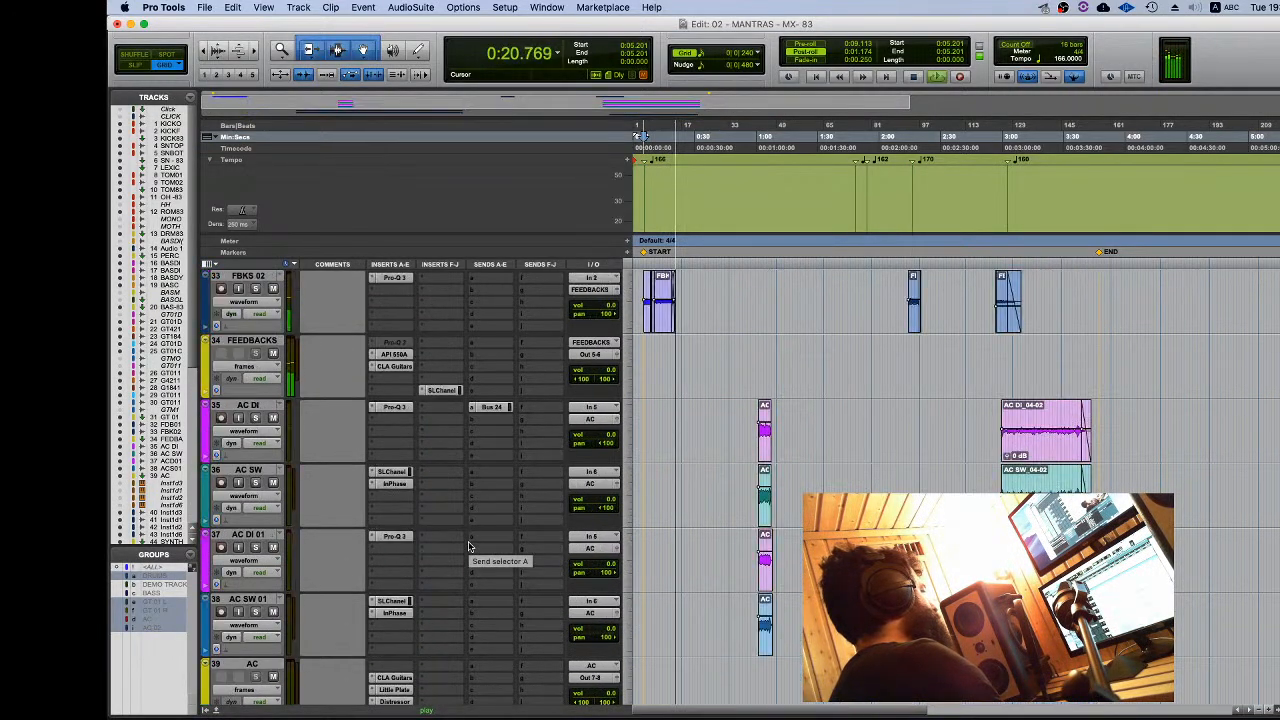
{"action": "scroll", "coordinate": [469, 546], "scroll_direction": "up", "scroll_amount": 3}
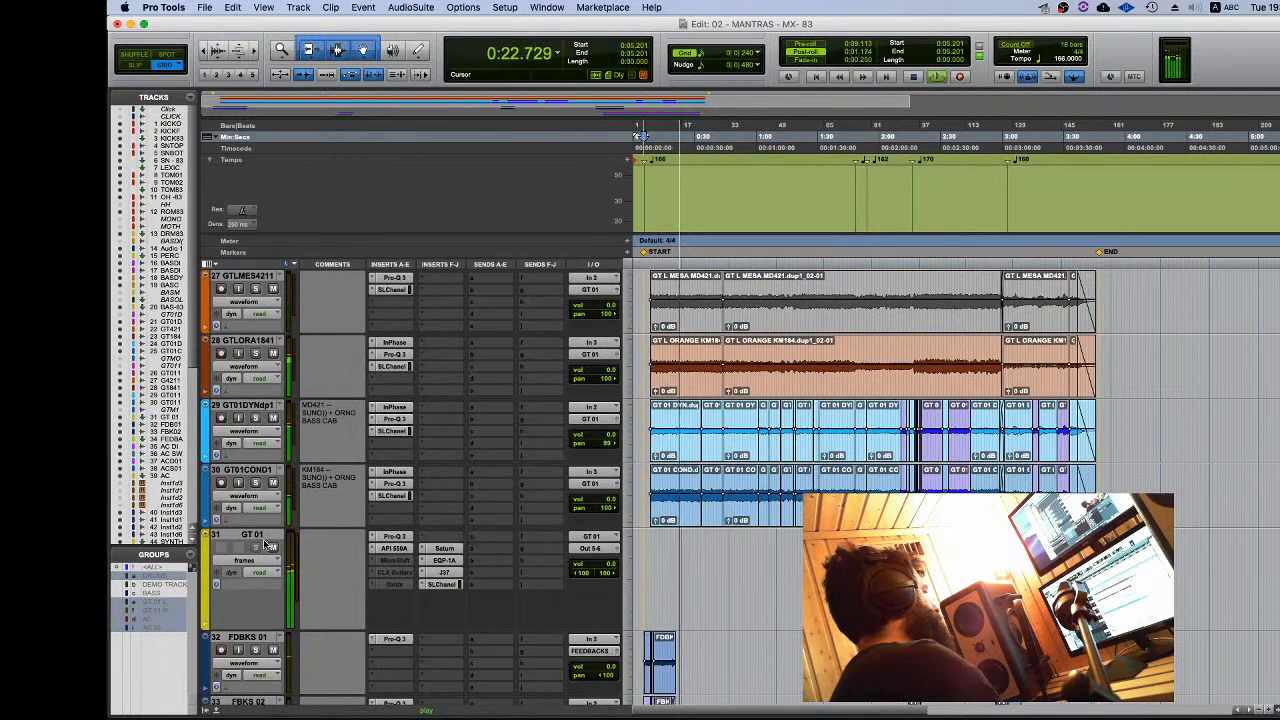
{"action": "scroll", "coordinate": [600, 578], "scroll_direction": "up", "scroll_amount": 3}
{"action": "scroll", "coordinate": [600, 578], "scroll_direction": "up", "scroll_amount": 4}
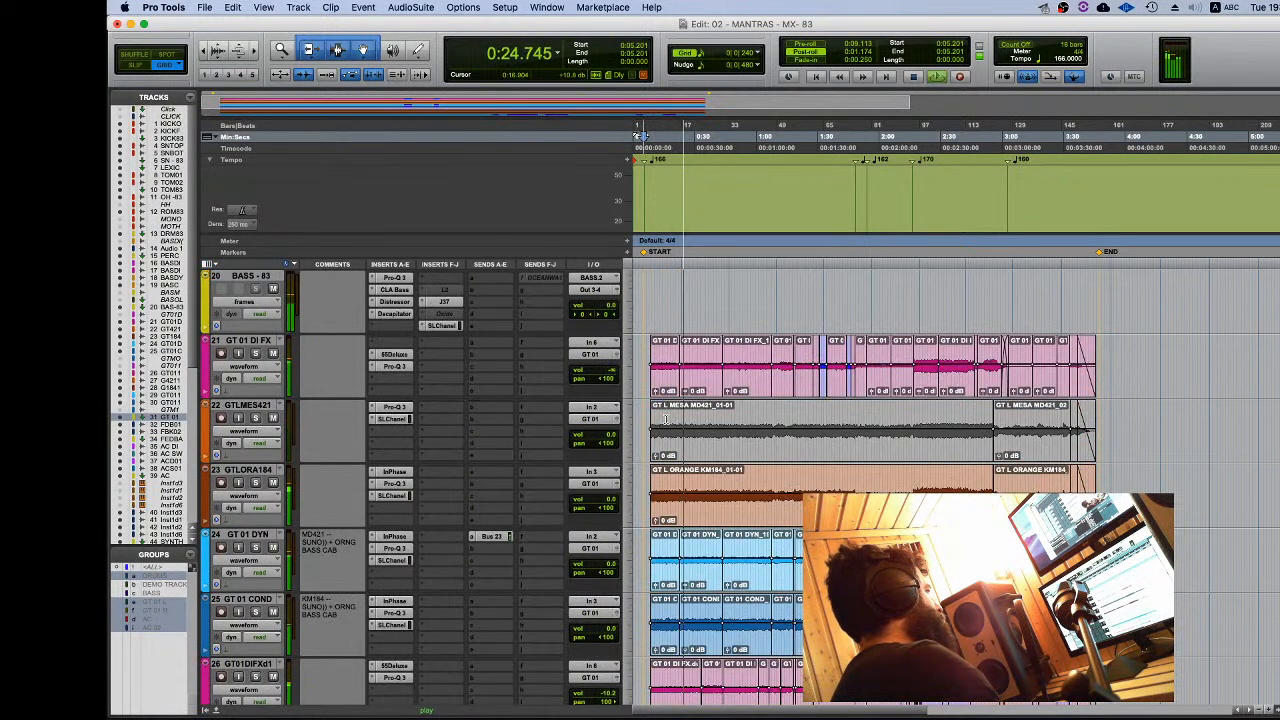
{"action": "left_click", "coordinate": [645, 345]}
{"action": "key", "text": "space"}
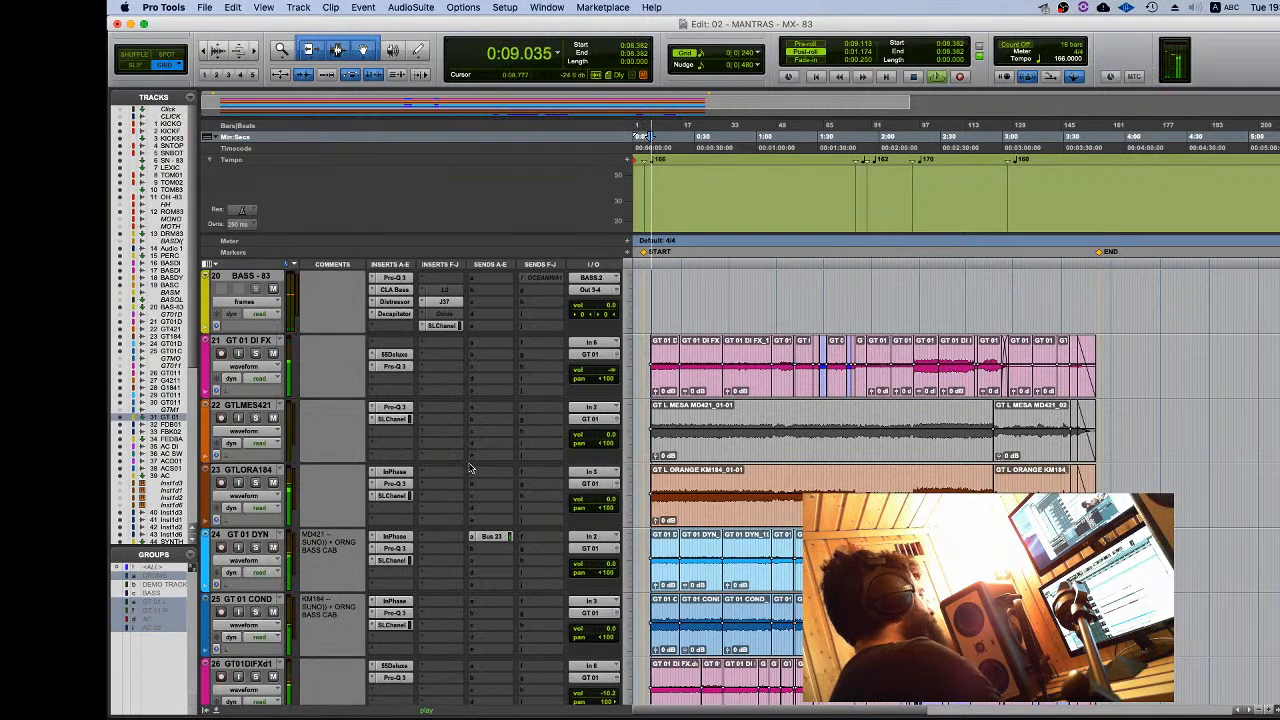
{"action": "scroll", "coordinate": [469, 467], "scroll_direction": "down", "scroll_amount": 8}
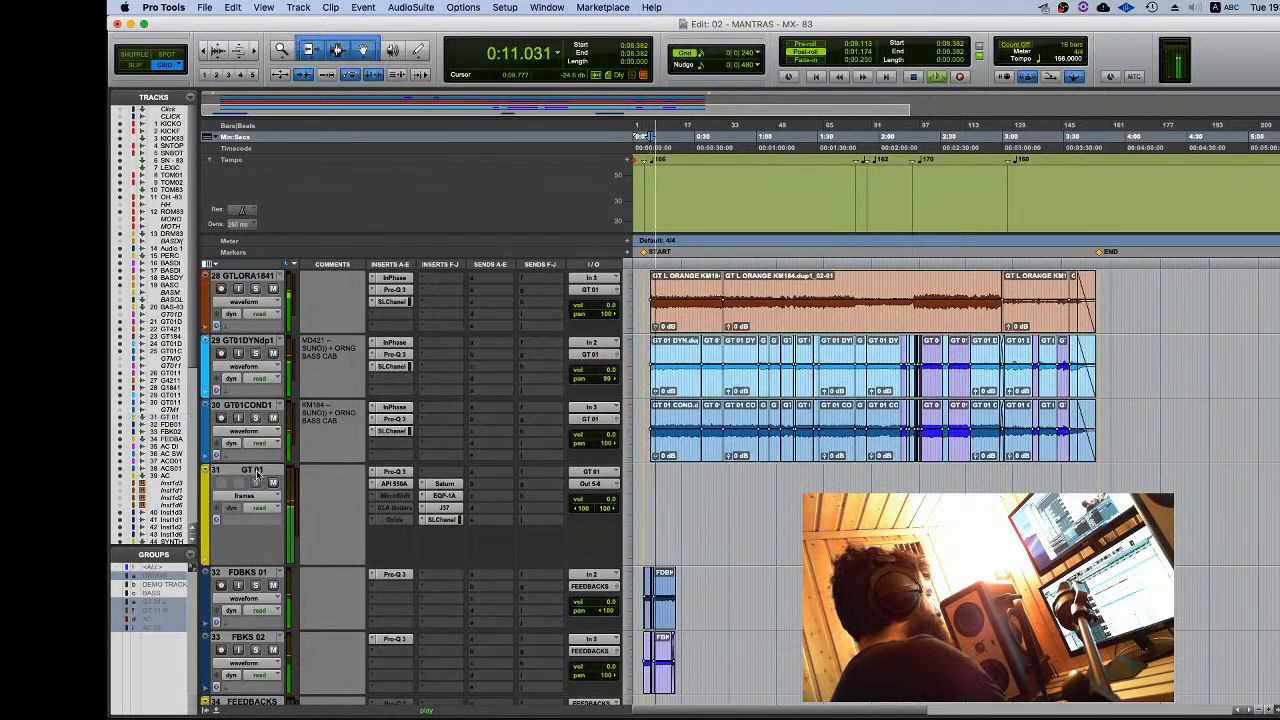
{"action": "left_click", "coordinate": [255, 473]}
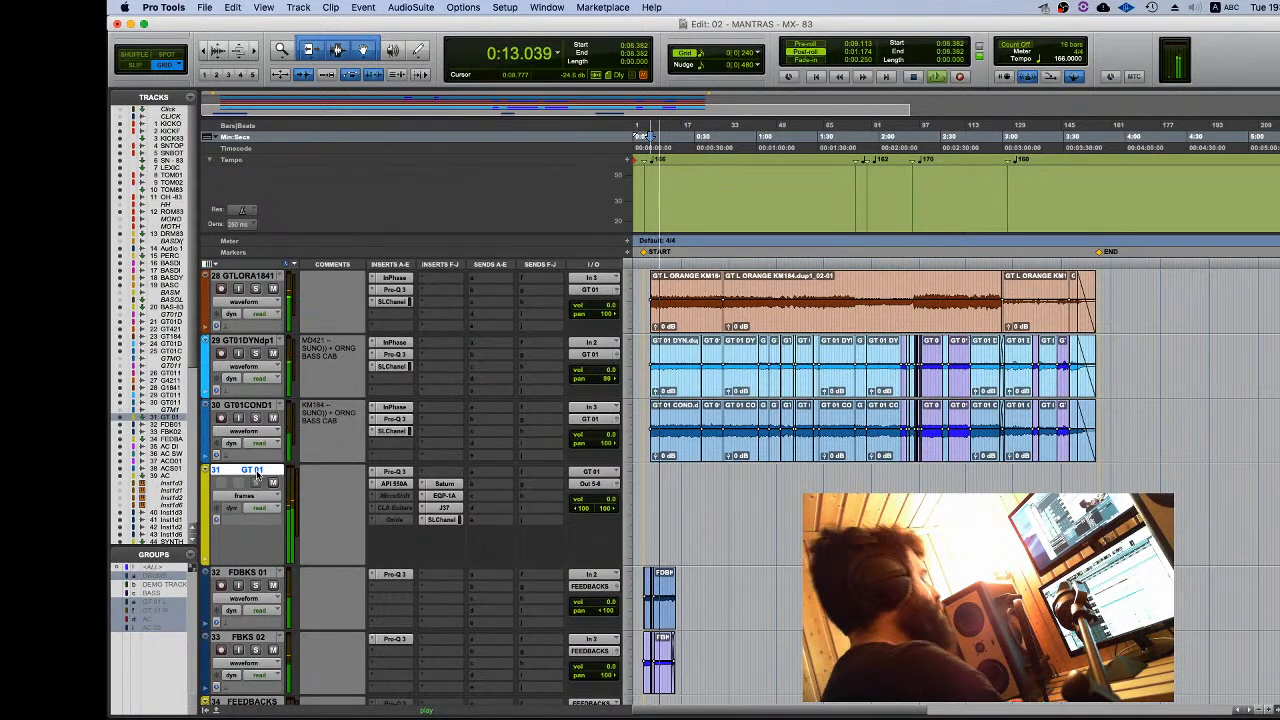
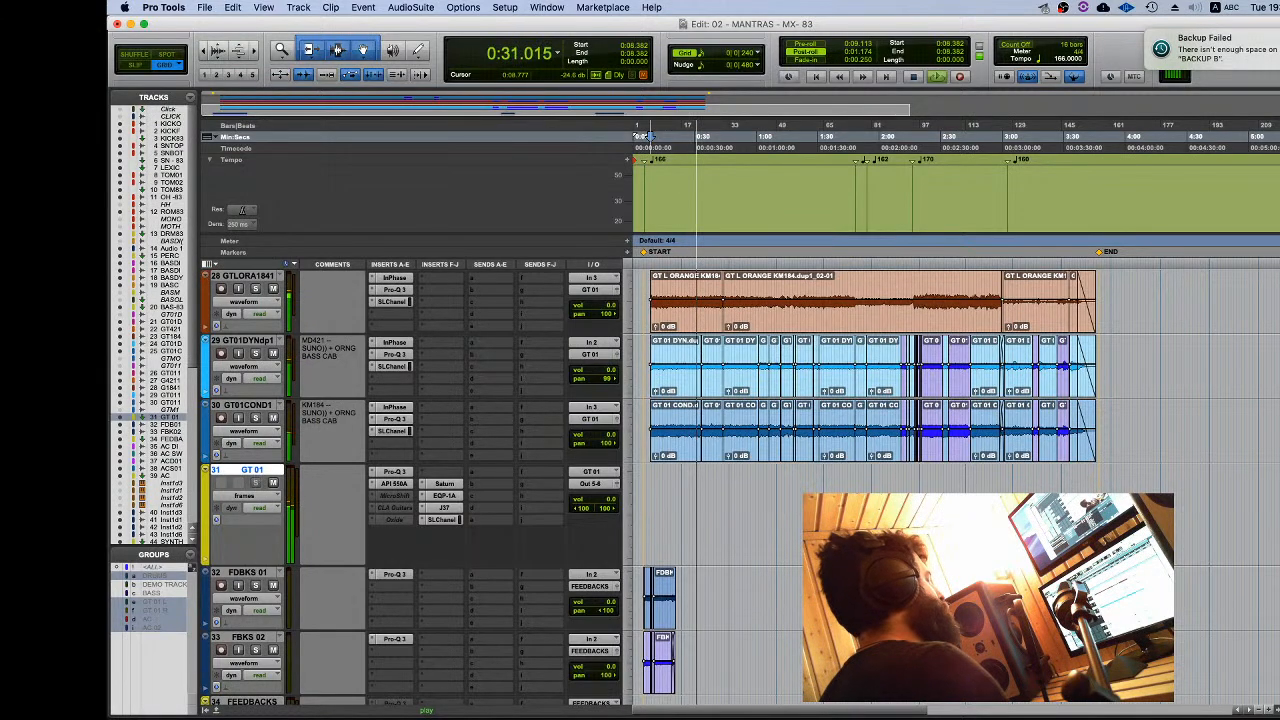
{"action": "key", "text": "space"}
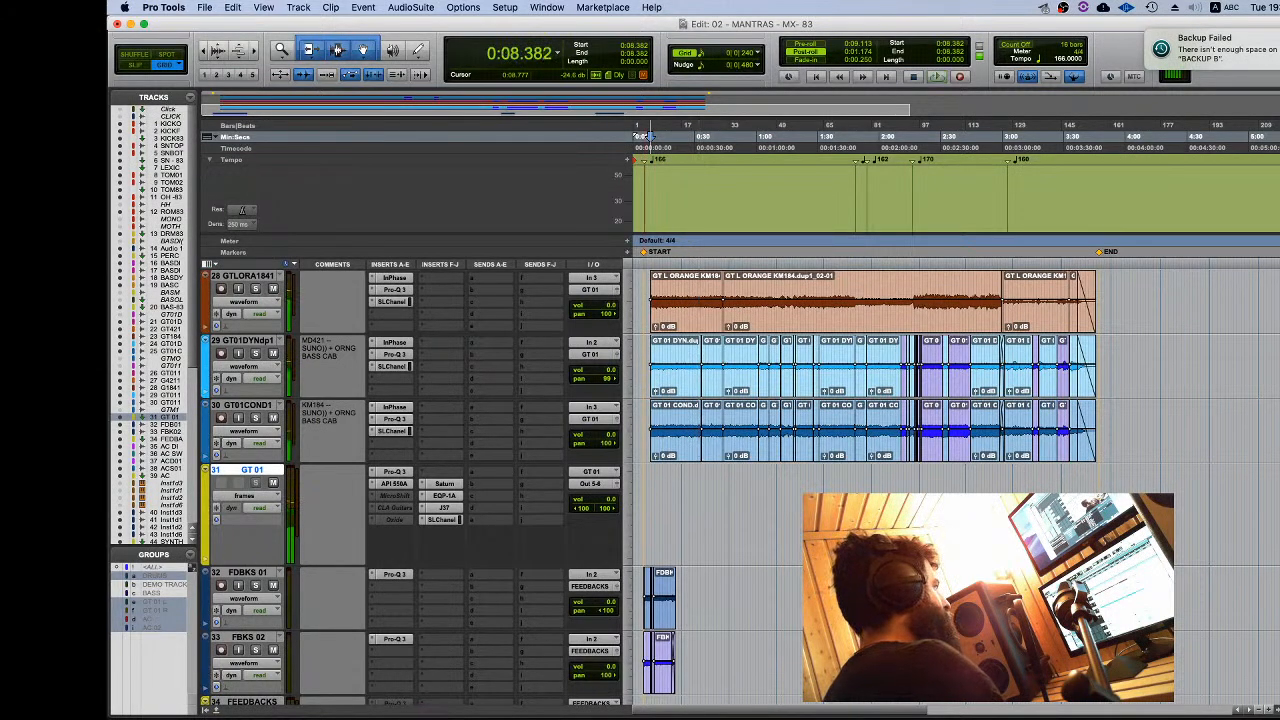
Step: Check the vocal tasks in the TextEdit notes and select the vocal bus on track 54
{"action": "key", "text": "super+Tab"}
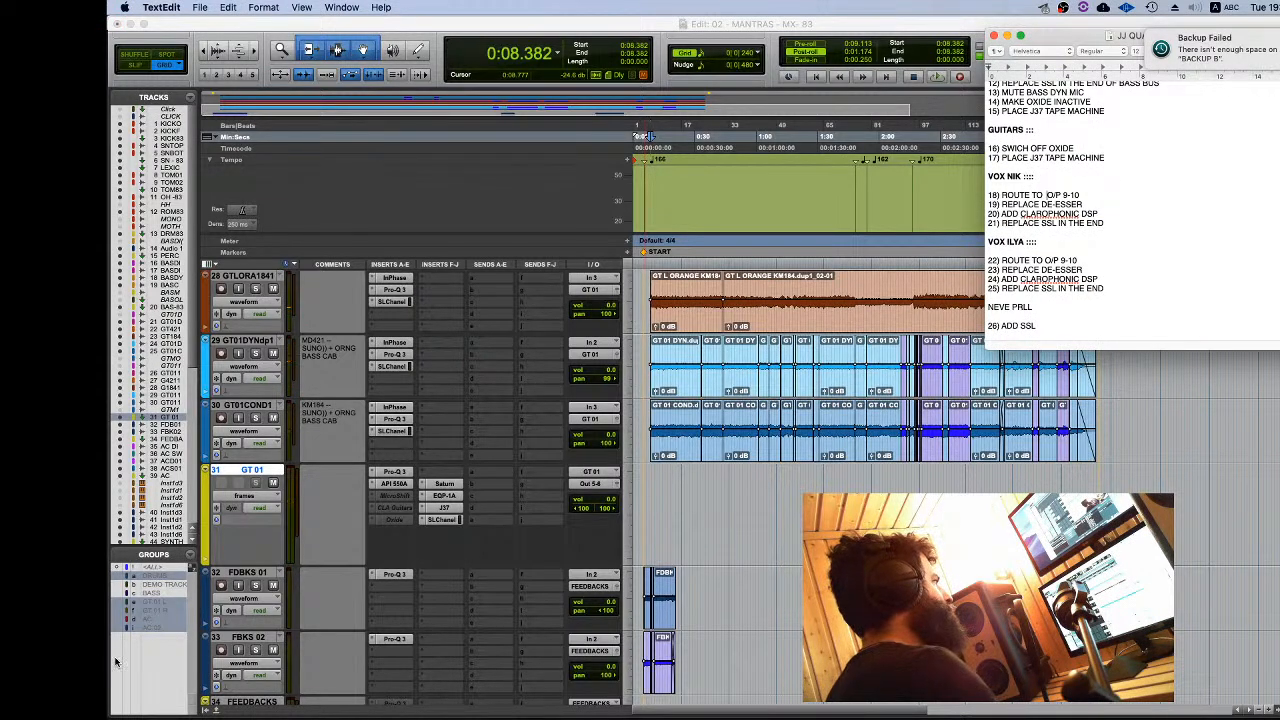
{"action": "scroll", "coordinate": [343, 617], "scroll_direction": "down", "scroll_amount": 10}
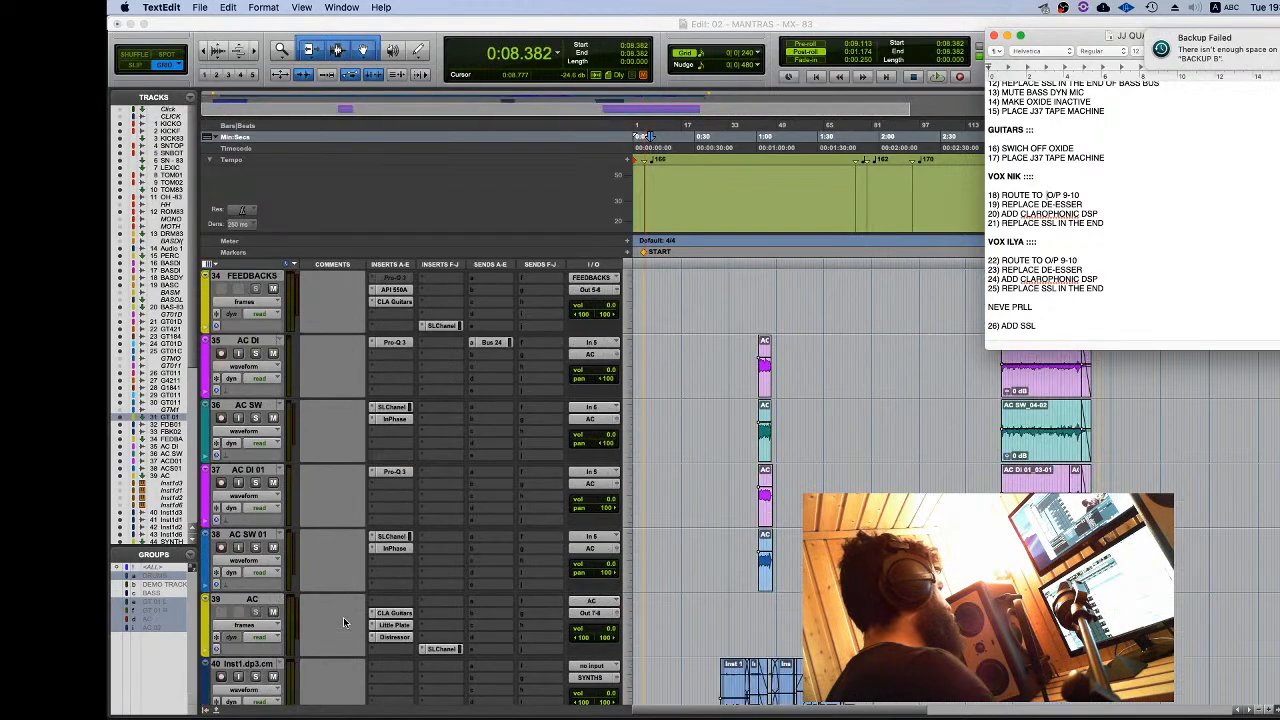
{"action": "scroll", "coordinate": [337, 585], "scroll_direction": "down", "scroll_amount": 14}
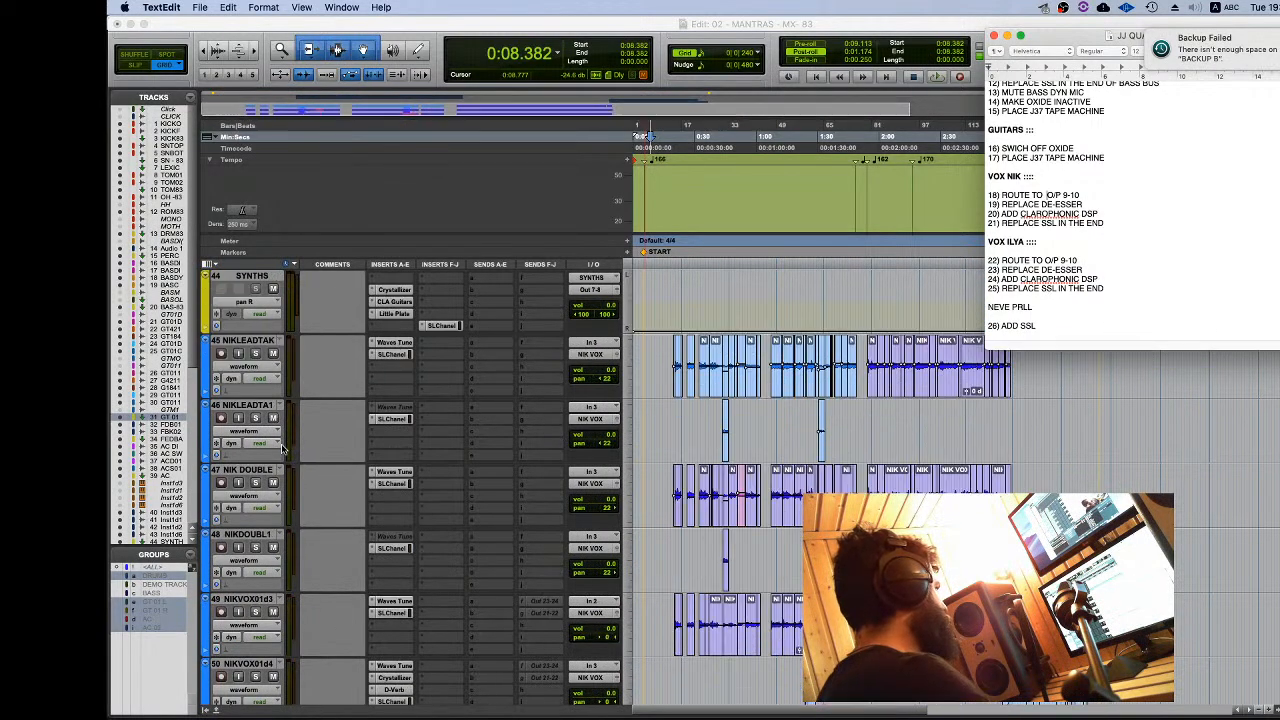
{"action": "scroll", "coordinate": [283, 450], "scroll_direction": "down", "scroll_amount": 1}
{"action": "left_click", "coordinate": [248, 469]}
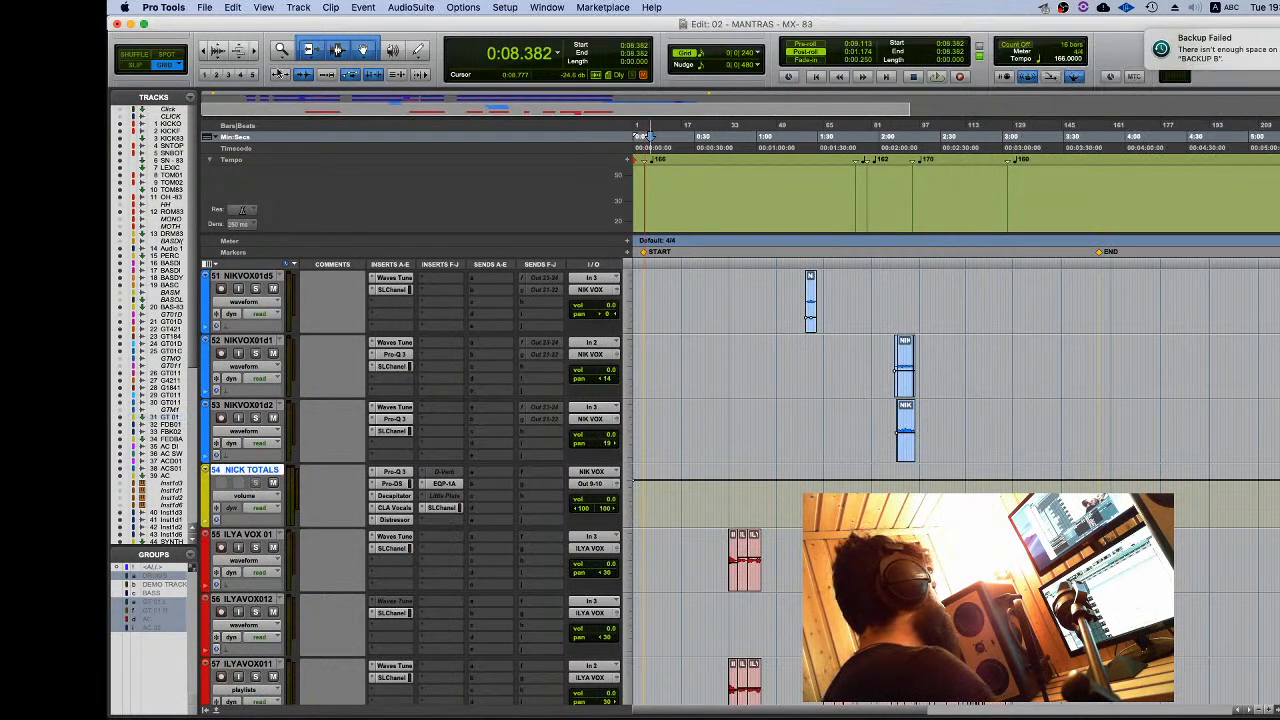
Step: Import the matching version-83 stereo vocal totals bus from session "01 - UP TO SOMETHING - MX - 83.ptx" as a new track
{"action": "left_click", "coordinate": [203, 8]}
{"action": "mouse_move", "coordinate": [250, 197]}
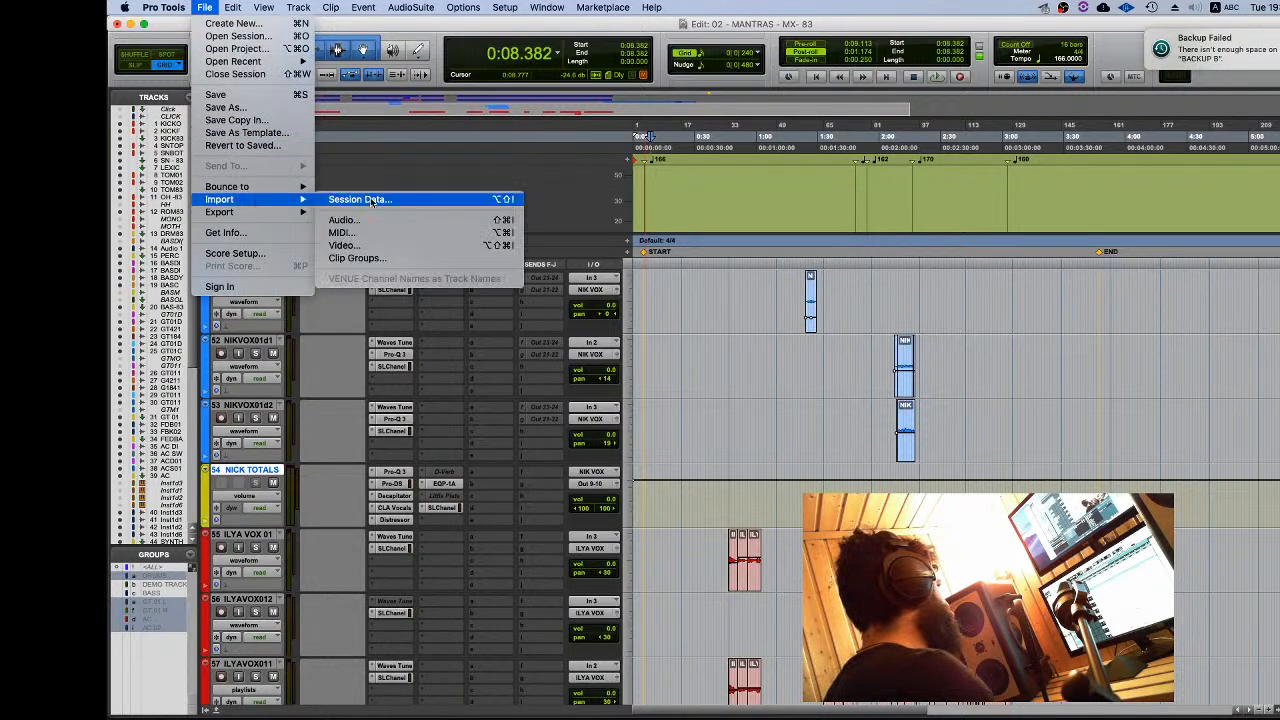
{"action": "left_click", "coordinate": [415, 198]}
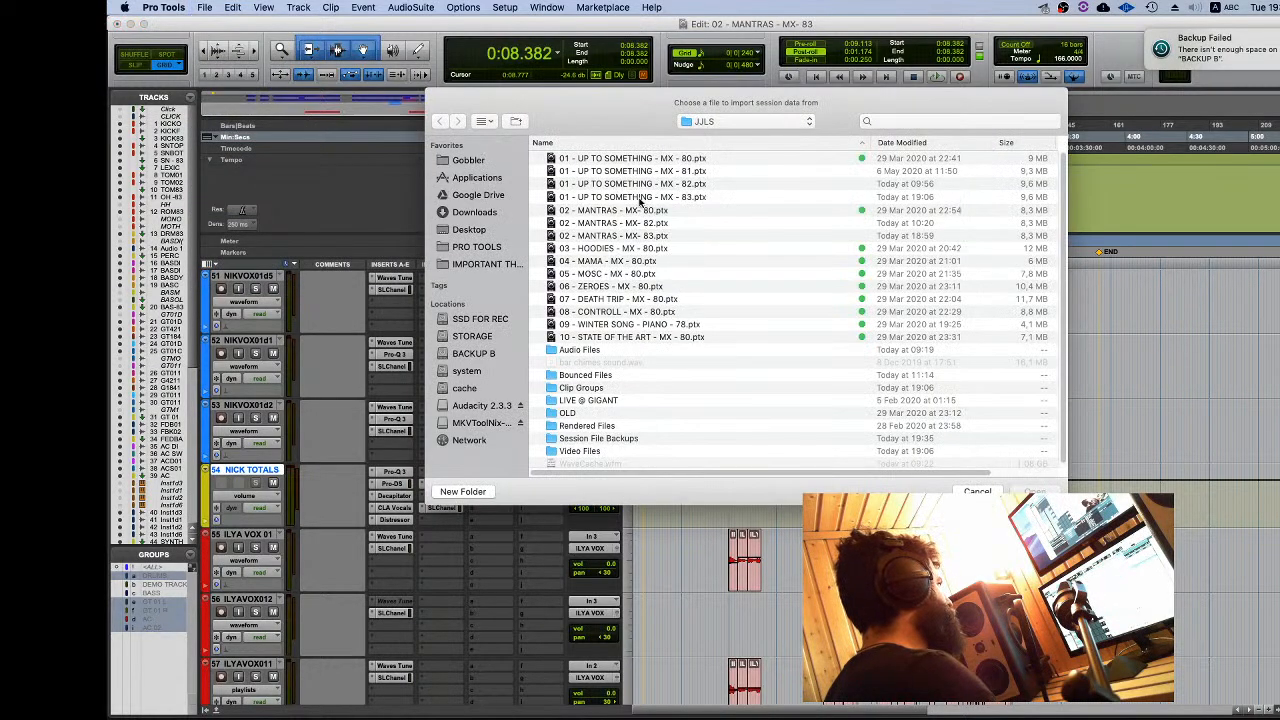
{"action": "double_click", "coordinate": [672, 198]}
{"action": "scroll", "coordinate": [640, 450], "scroll_direction": "down", "scroll_amount": 5}
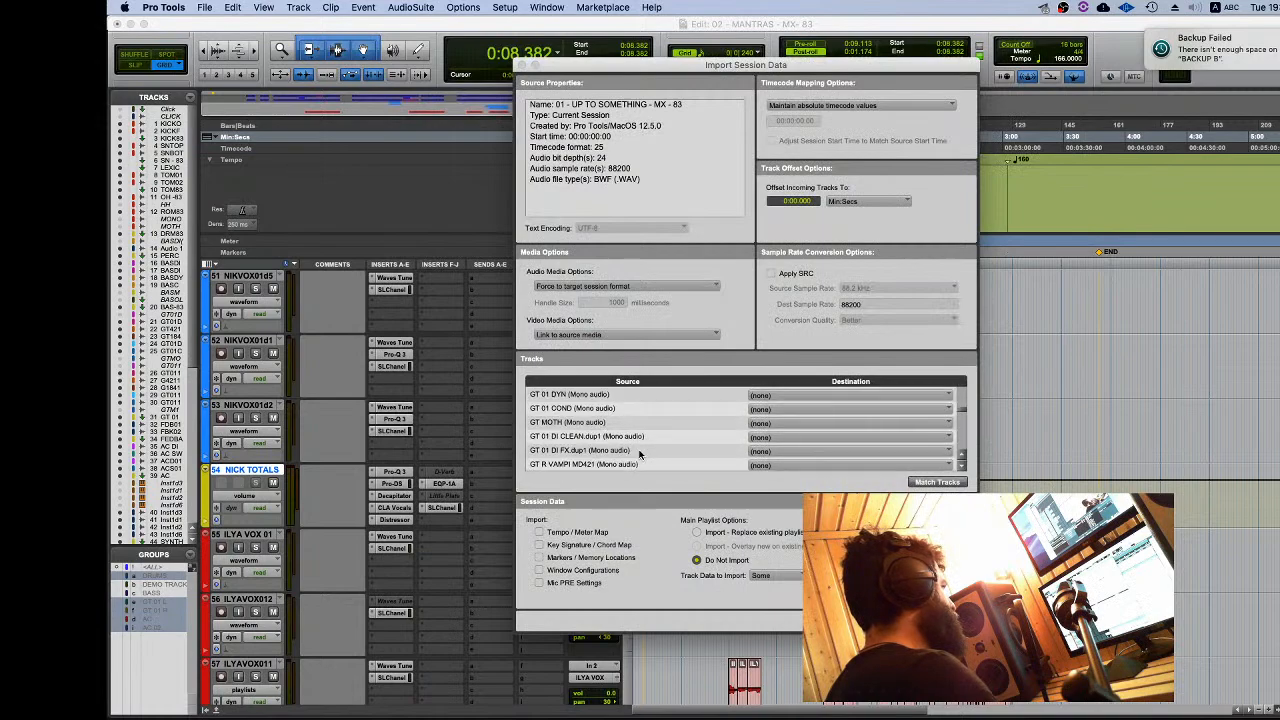
{"action": "scroll", "coordinate": [640, 455], "scroll_direction": "down", "scroll_amount": 5}
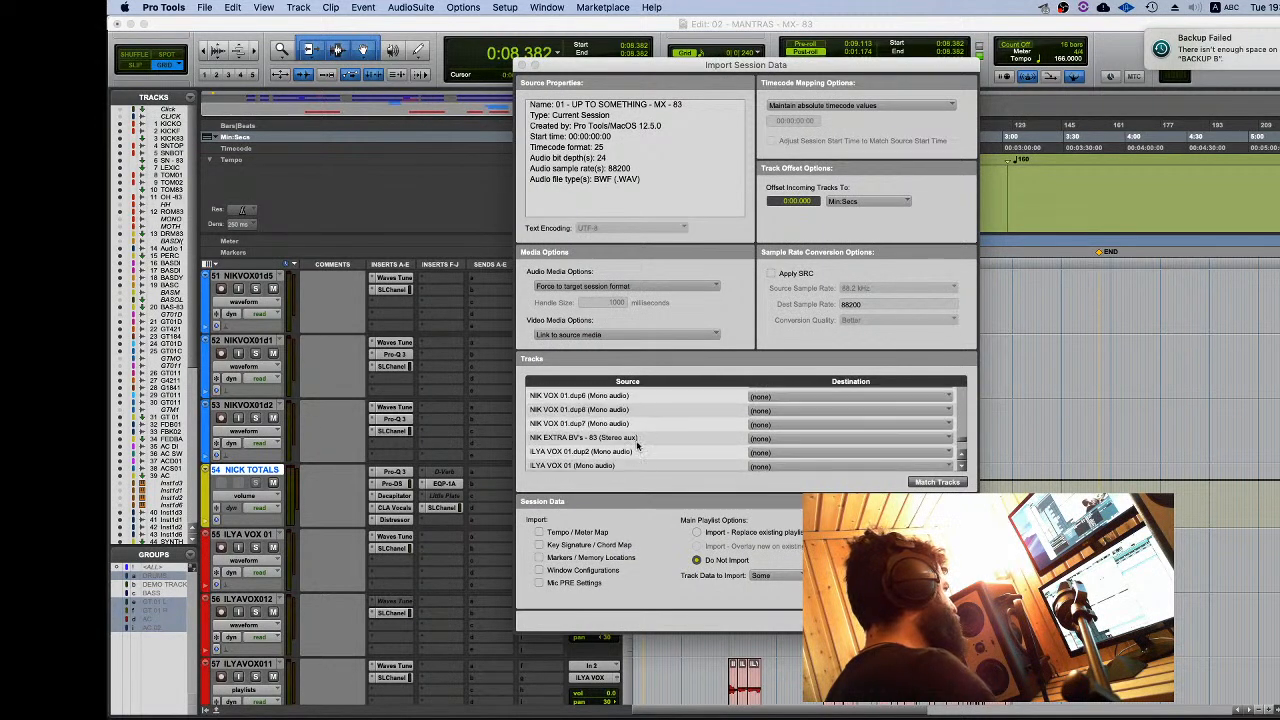
{"action": "scroll", "coordinate": [637, 440], "scroll_direction": "down", "scroll_amount": 5}
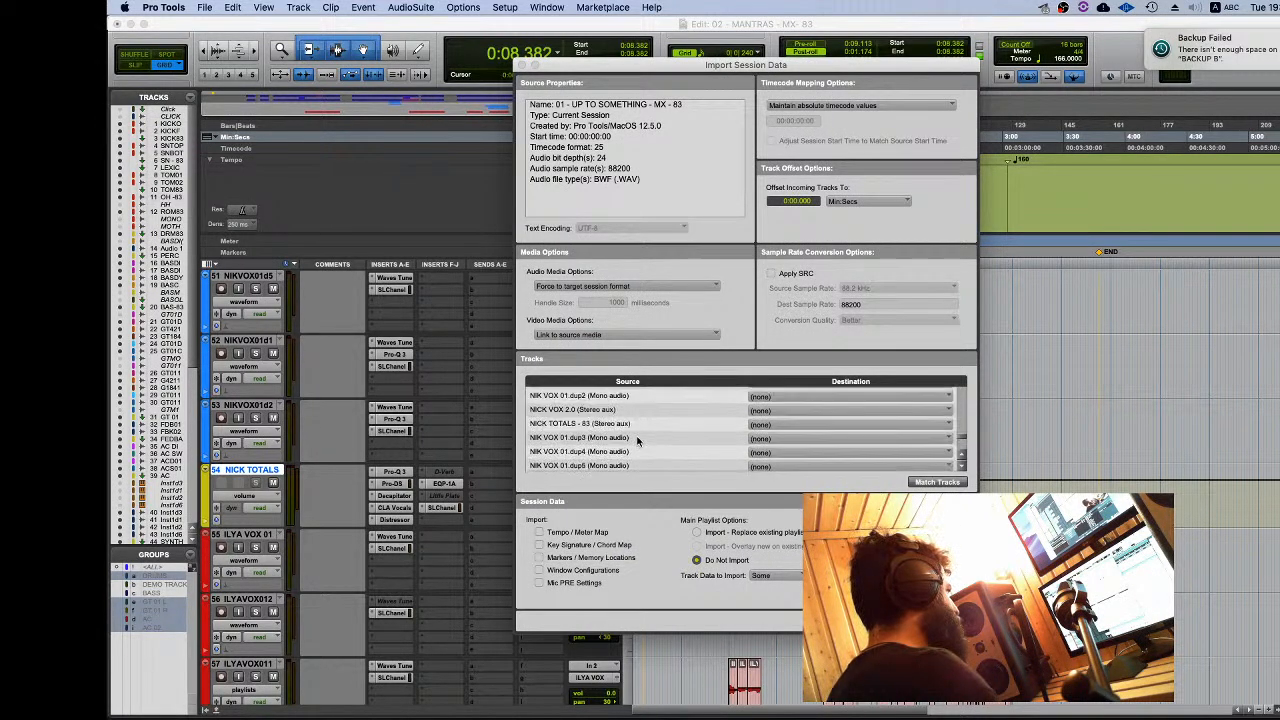
{"action": "left_click", "coordinate": [638, 425]}
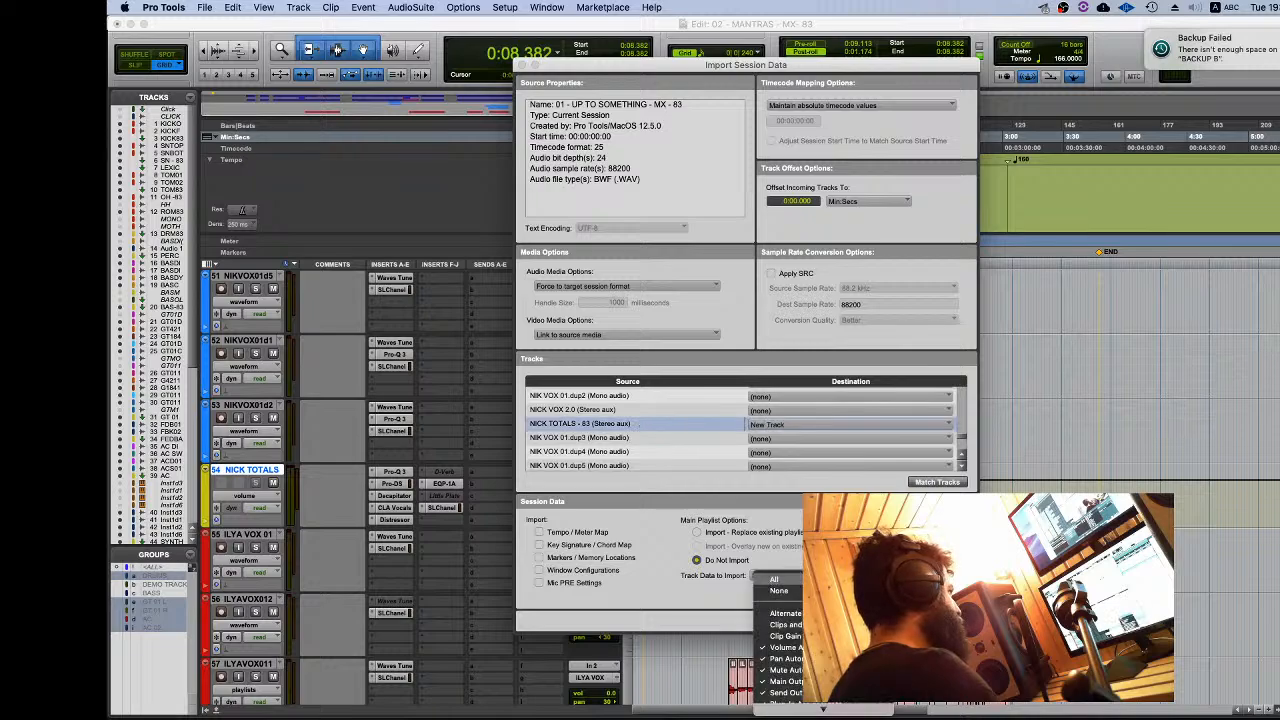
{"action": "key", "text": "Return"}
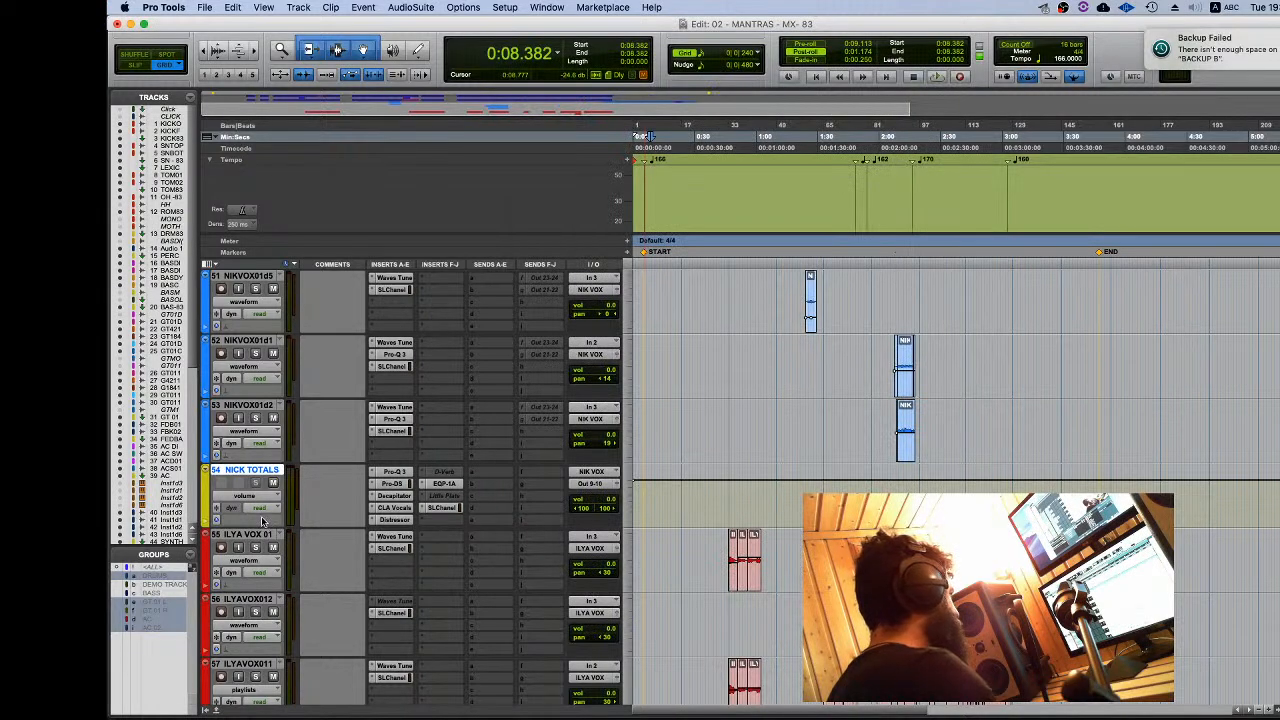
Step: Rename the GT 01 guitar bus on track 31 as "GT 01 - 83"
{"action": "scroll", "coordinate": [260, 535], "scroll_direction": "up", "scroll_amount": 5}
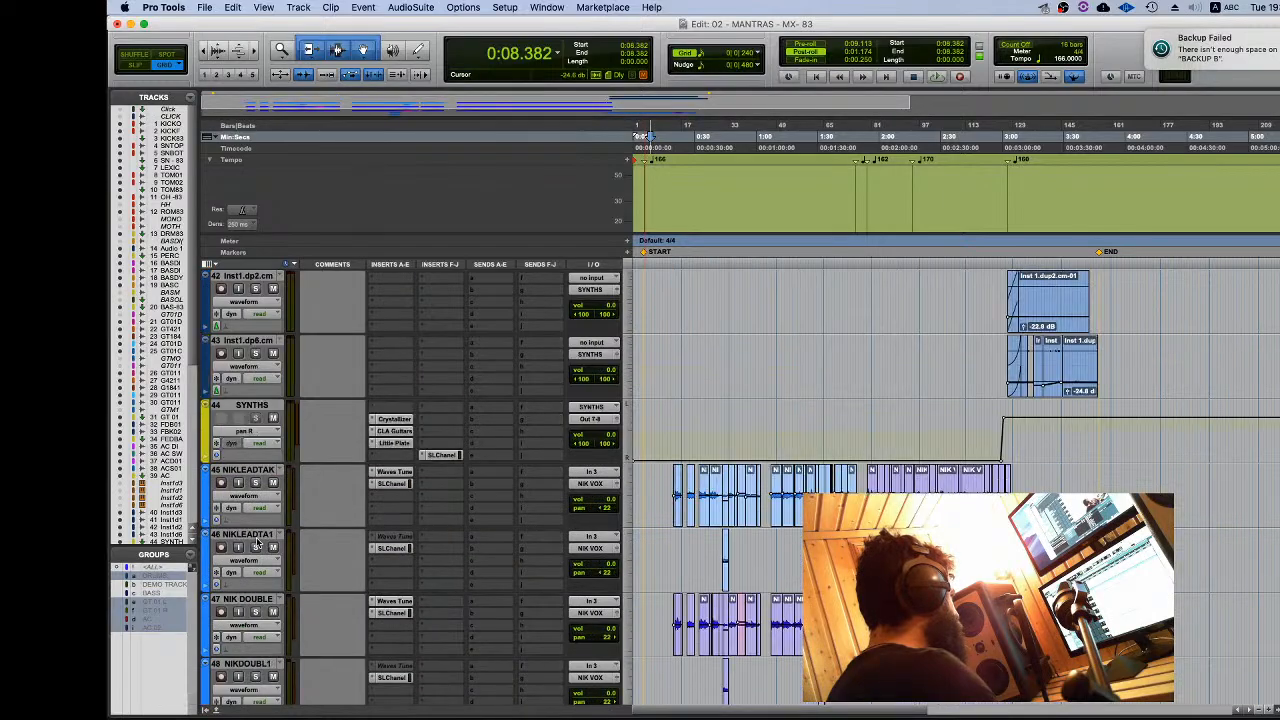
{"action": "scroll", "coordinate": [258, 540], "scroll_direction": "up", "scroll_amount": 4}
{"action": "scroll", "coordinate": [250, 470], "scroll_direction": "up", "scroll_amount": 5}
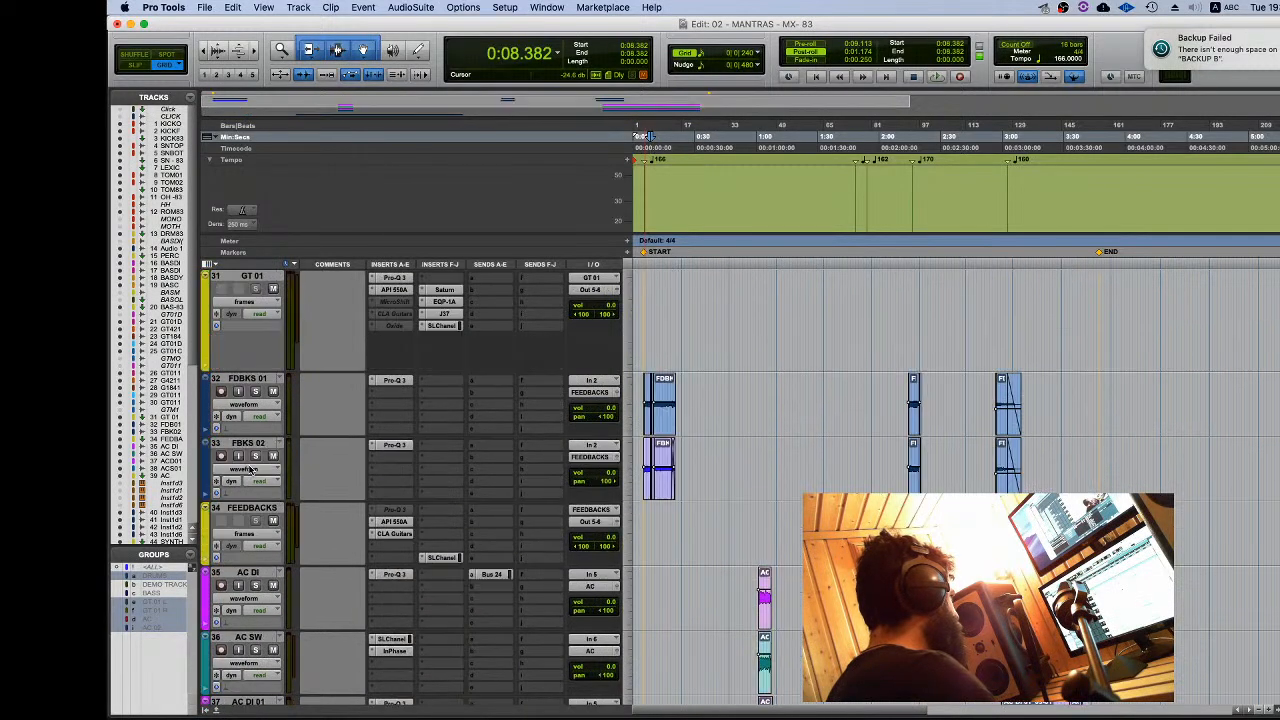
{"action": "double_click", "coordinate": [250, 470]}
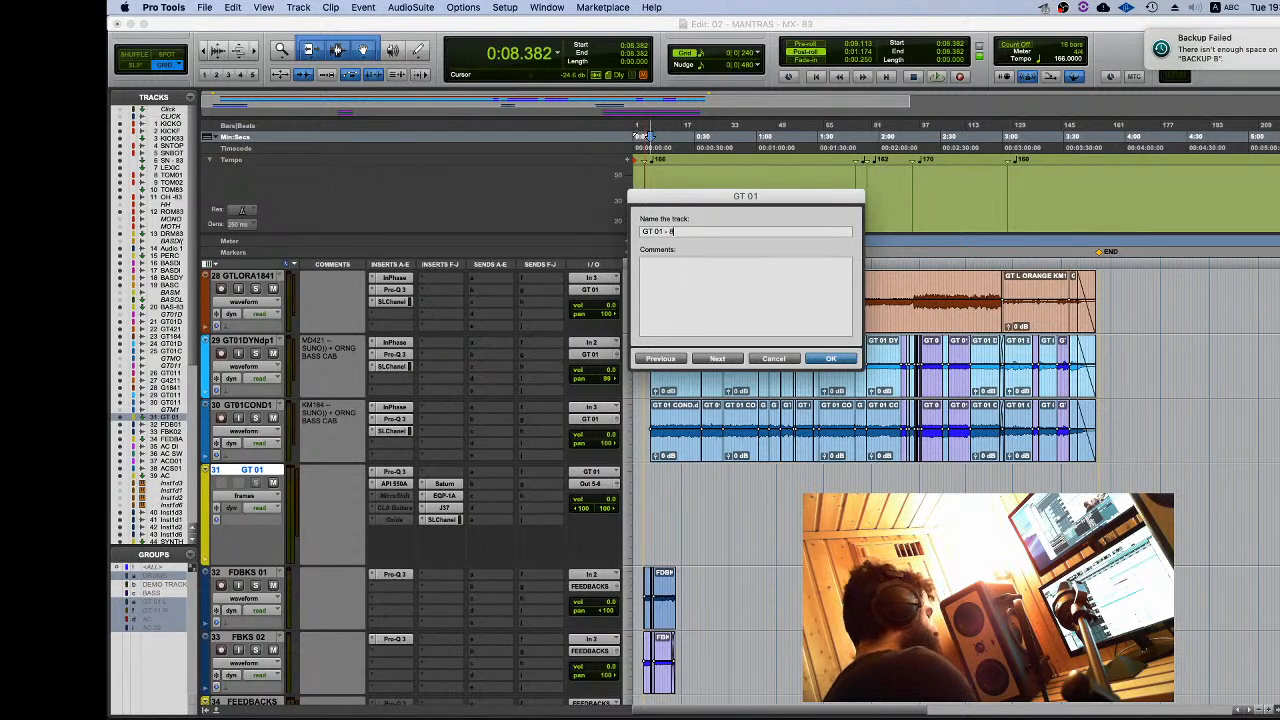
{"action": "key", "text": "Return"}
Step: Replace the Pro-DS de-esser on the track 54 vocal bus with the one from the imported bus on track 55, following the notes
{"action": "scroll", "coordinate": [340, 430], "scroll_direction": "down", "scroll_amount": 7}
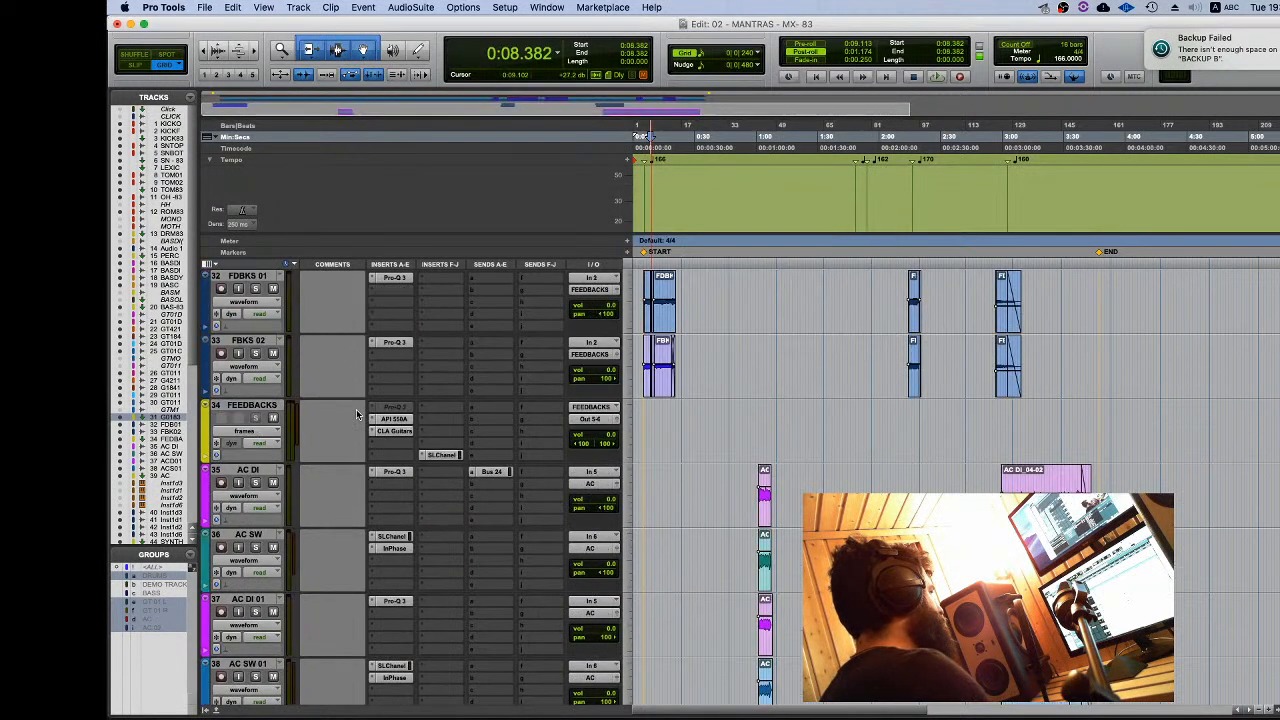
{"action": "scroll", "coordinate": [276, 472], "scroll_direction": "down", "scroll_amount": 2}
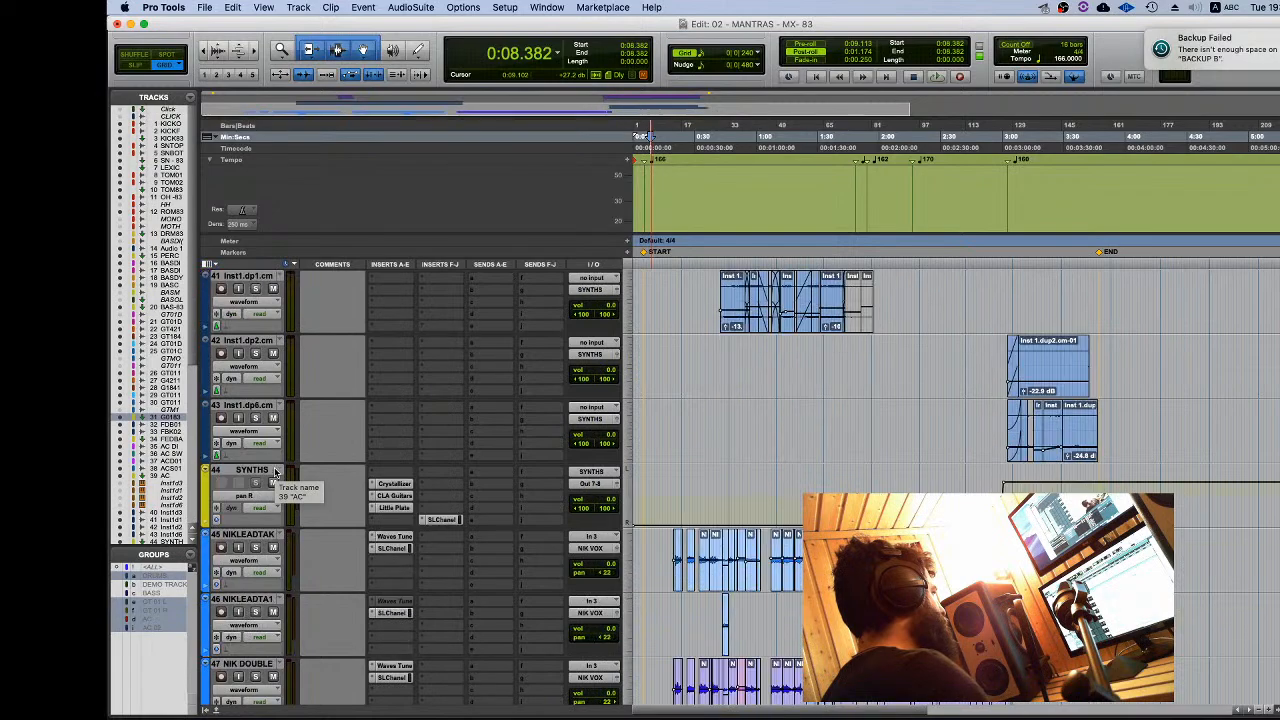
{"action": "scroll", "coordinate": [284, 462], "scroll_direction": "up", "scroll_amount": 4}
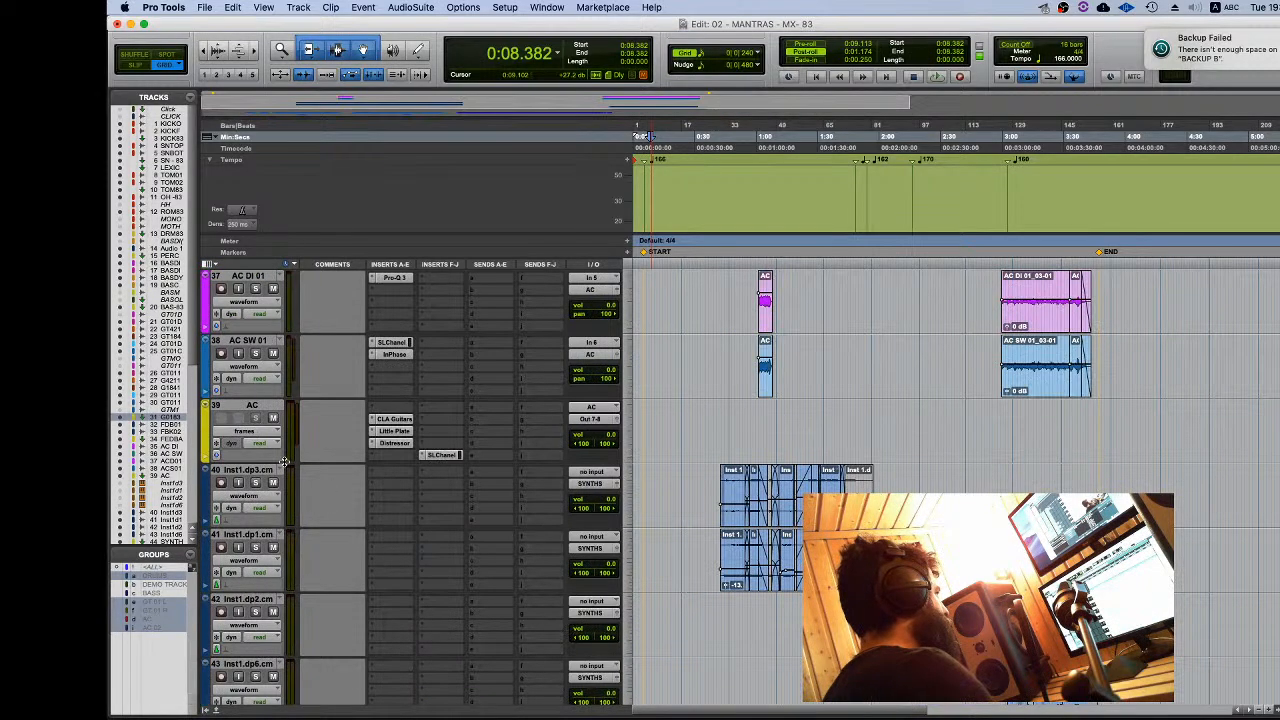
{"action": "scroll", "coordinate": [338, 558], "scroll_direction": "down", "scroll_amount": 12}
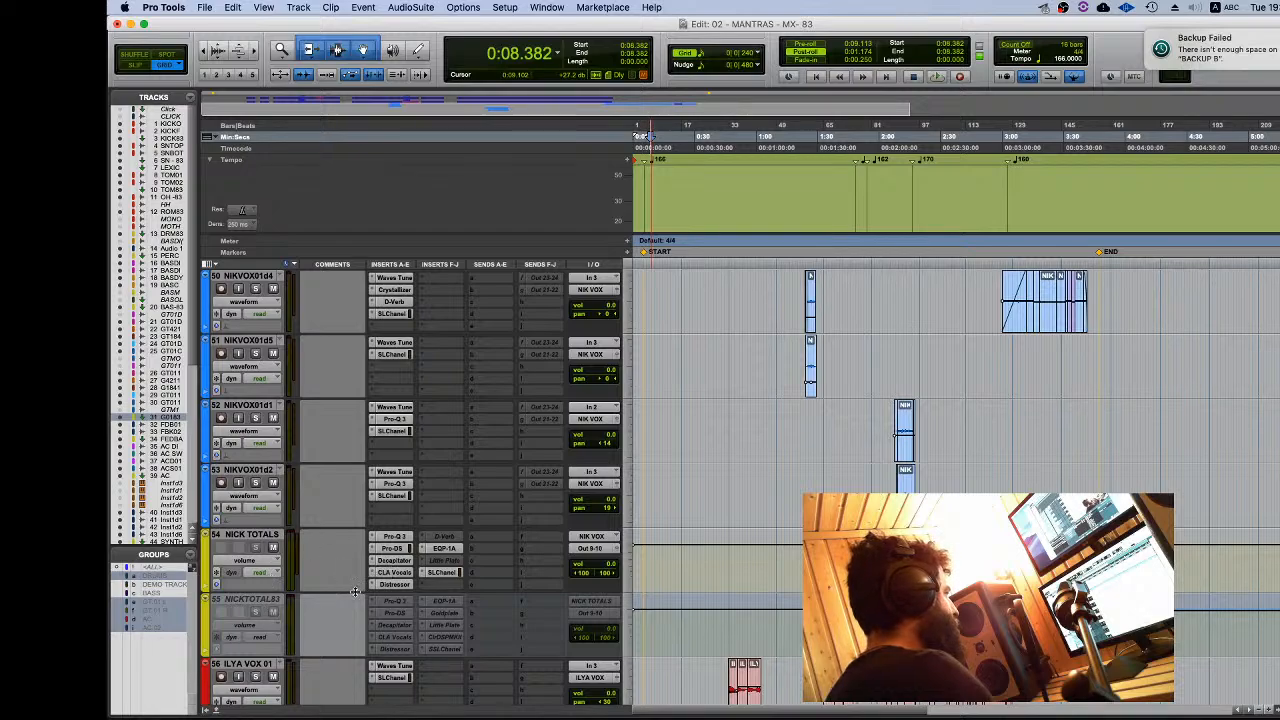
{"action": "key", "text": "super+Tab"}
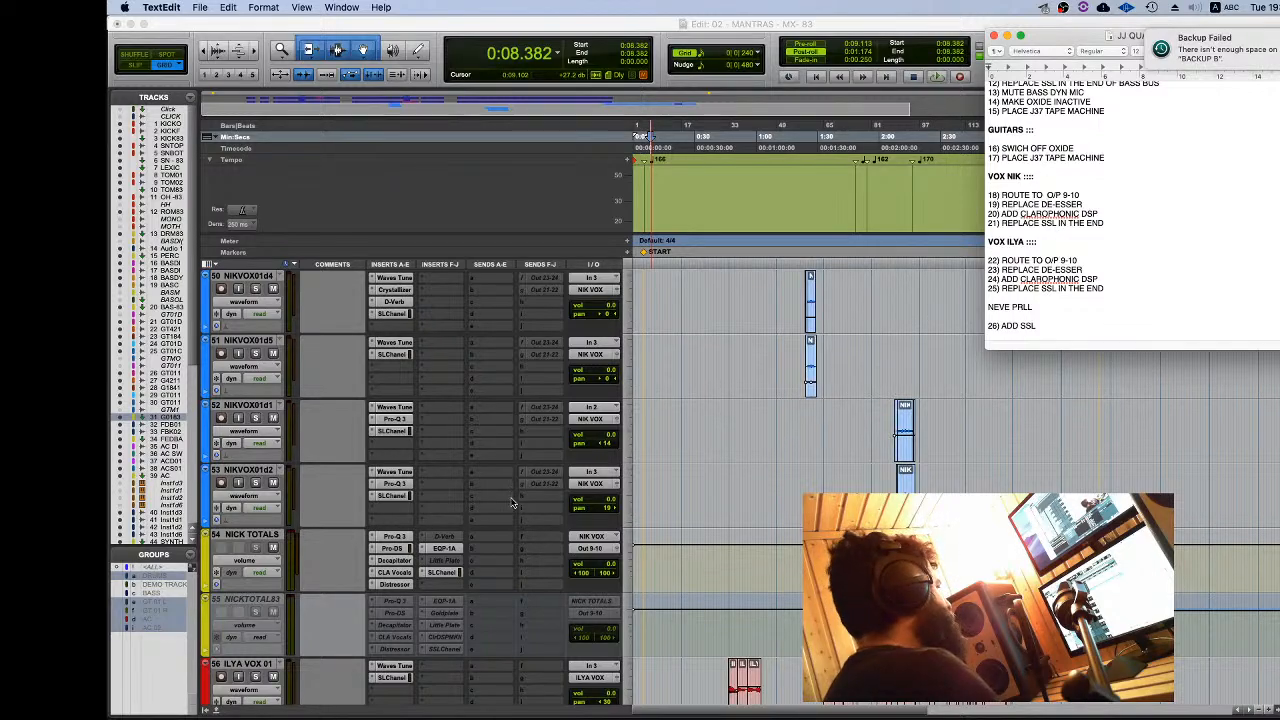
{"action": "left_click", "coordinate": [397, 622]}
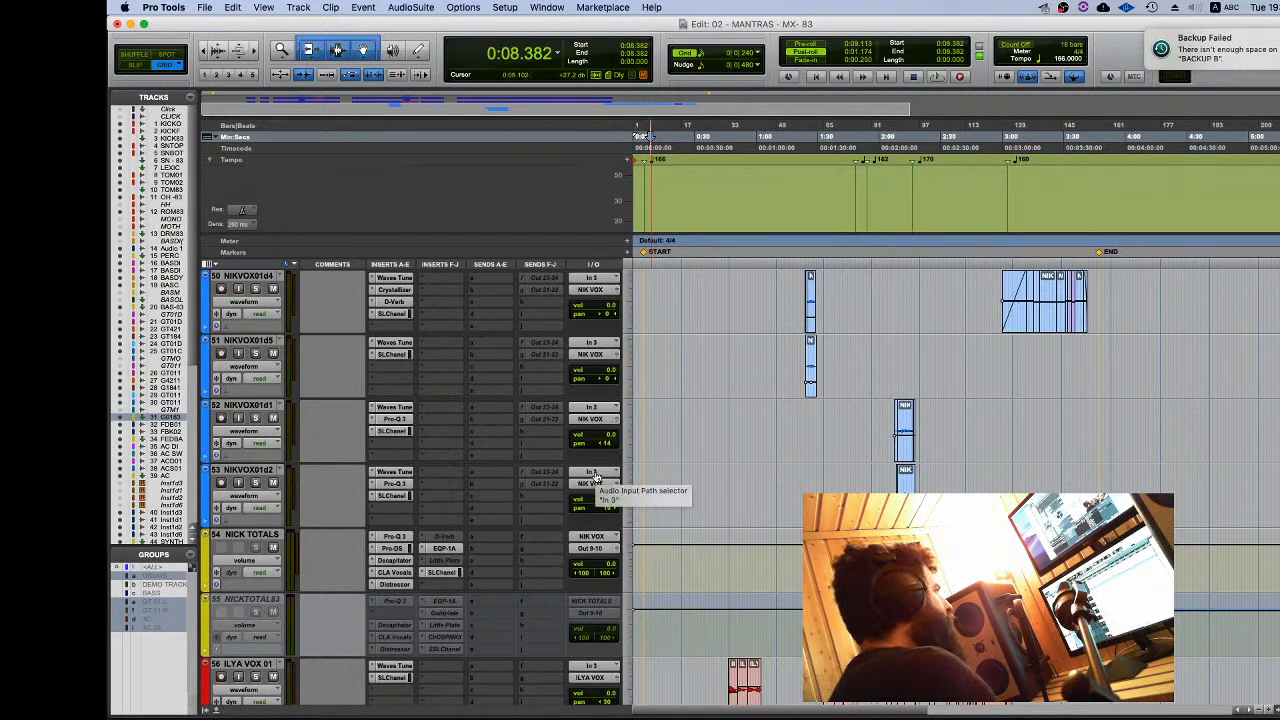
Step: Move the Clarophonic DSP from the imported bus over track 54's inactive Little Plate insert, and replace track 54's SSLChannel with the imported one
{"action": "key", "text": "super+Tab"}
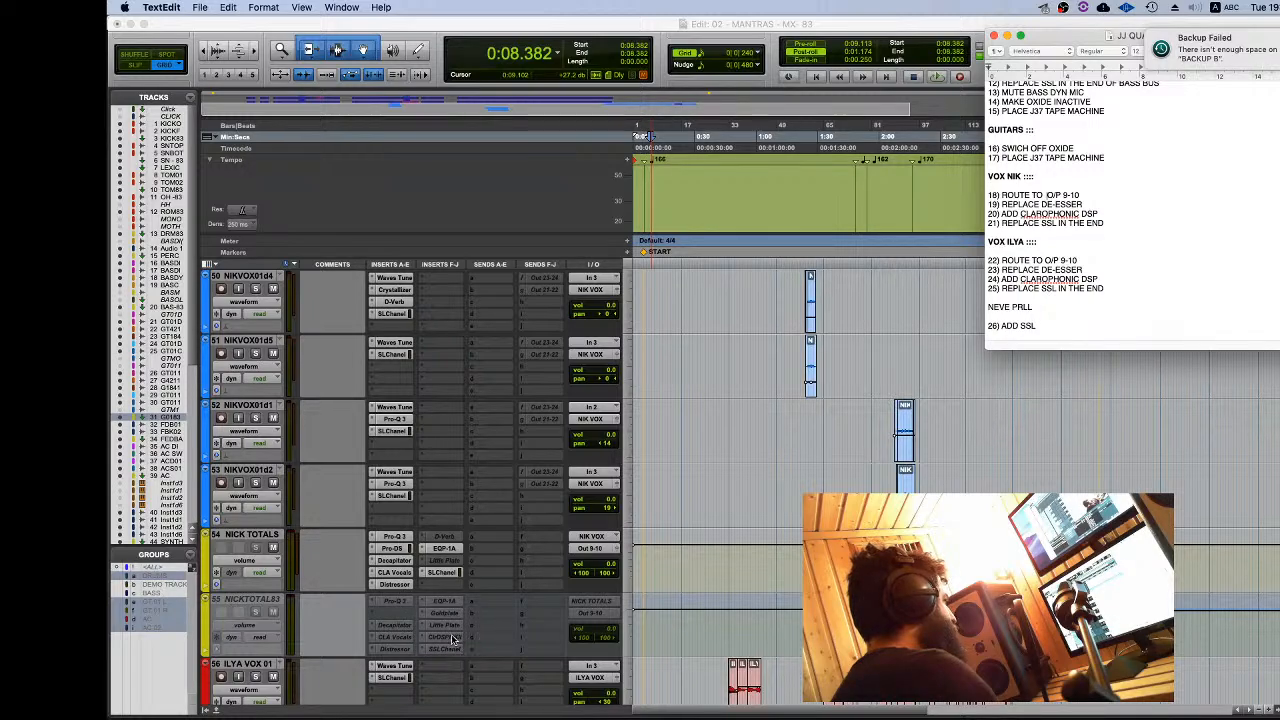
{"action": "left_click_drag", "start_coordinate": [452, 638], "coordinate": [452, 561]}
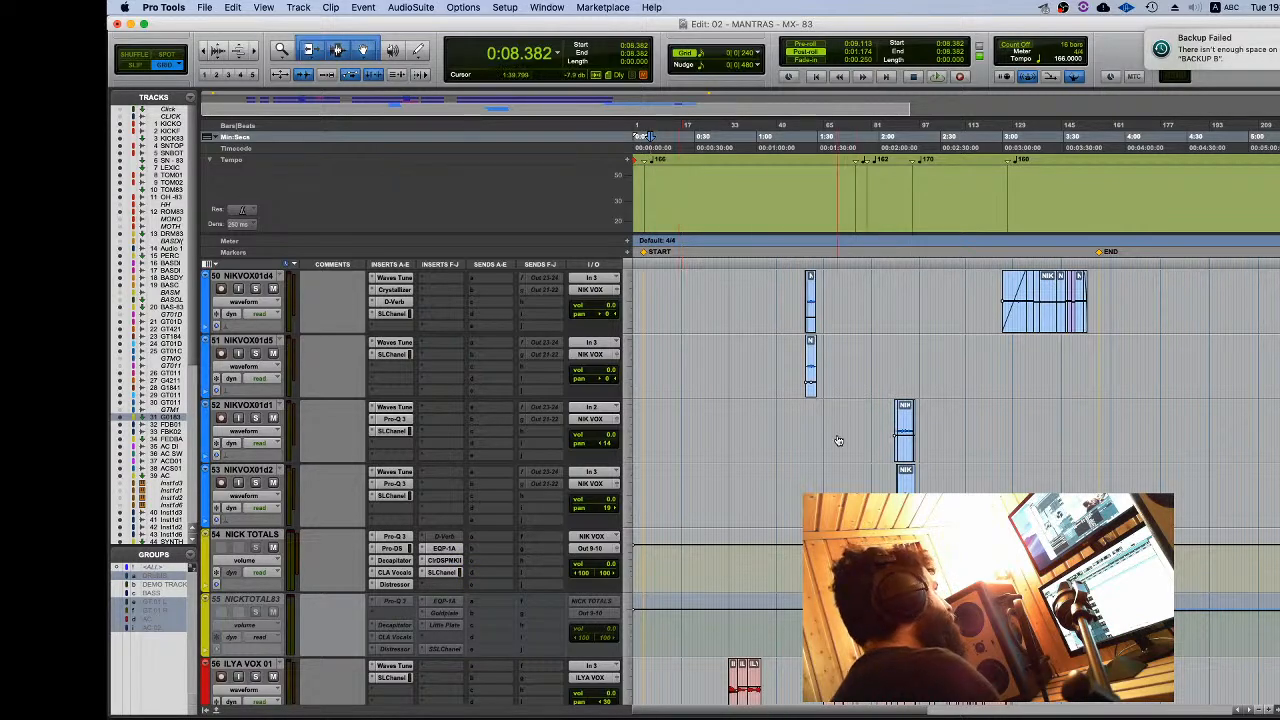
{"action": "key", "text": "super+Tab"}
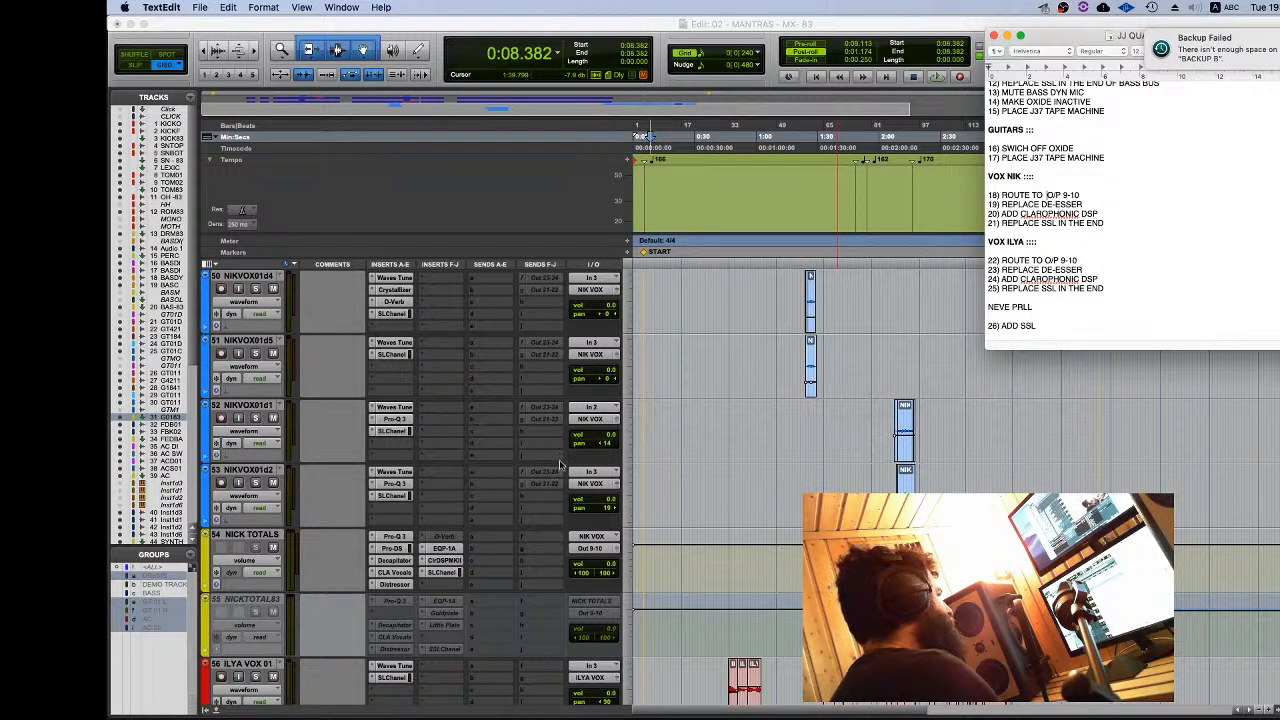
{"action": "key", "text": "super+Tab"}
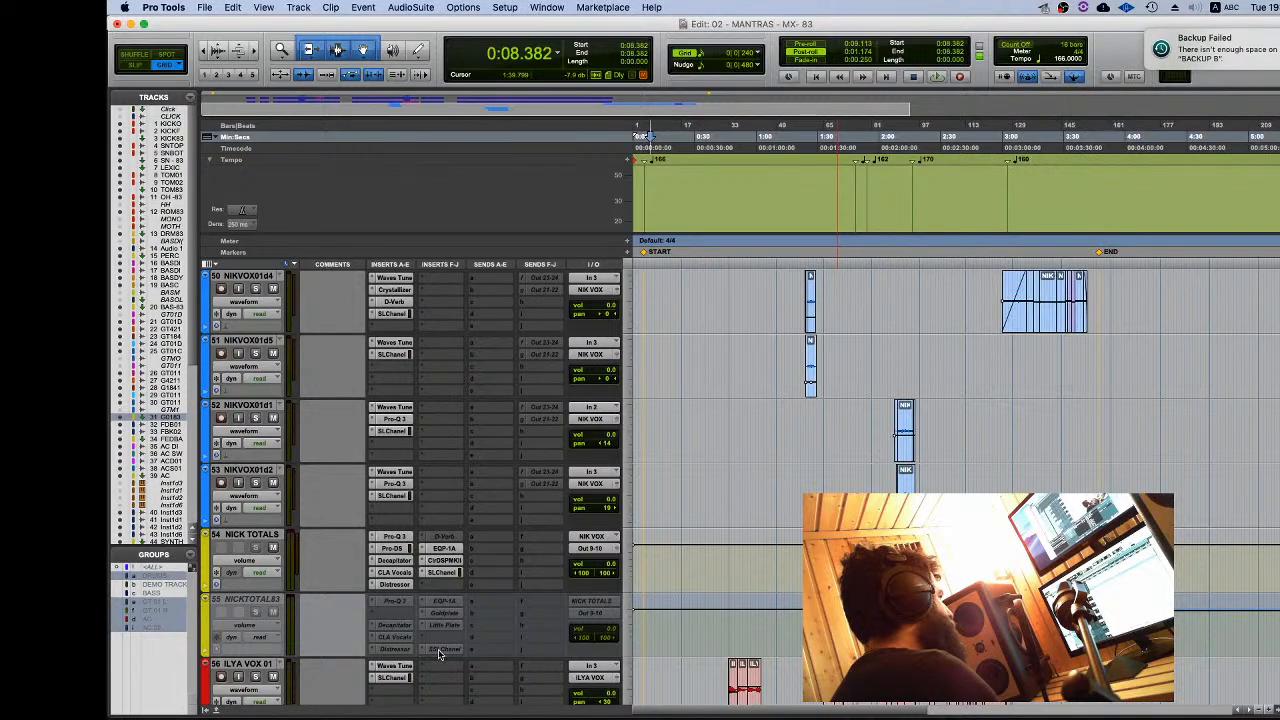
Step: Delete the imported inactive vocal bus on track 55
{"action": "left_click", "coordinate": [237, 600]}
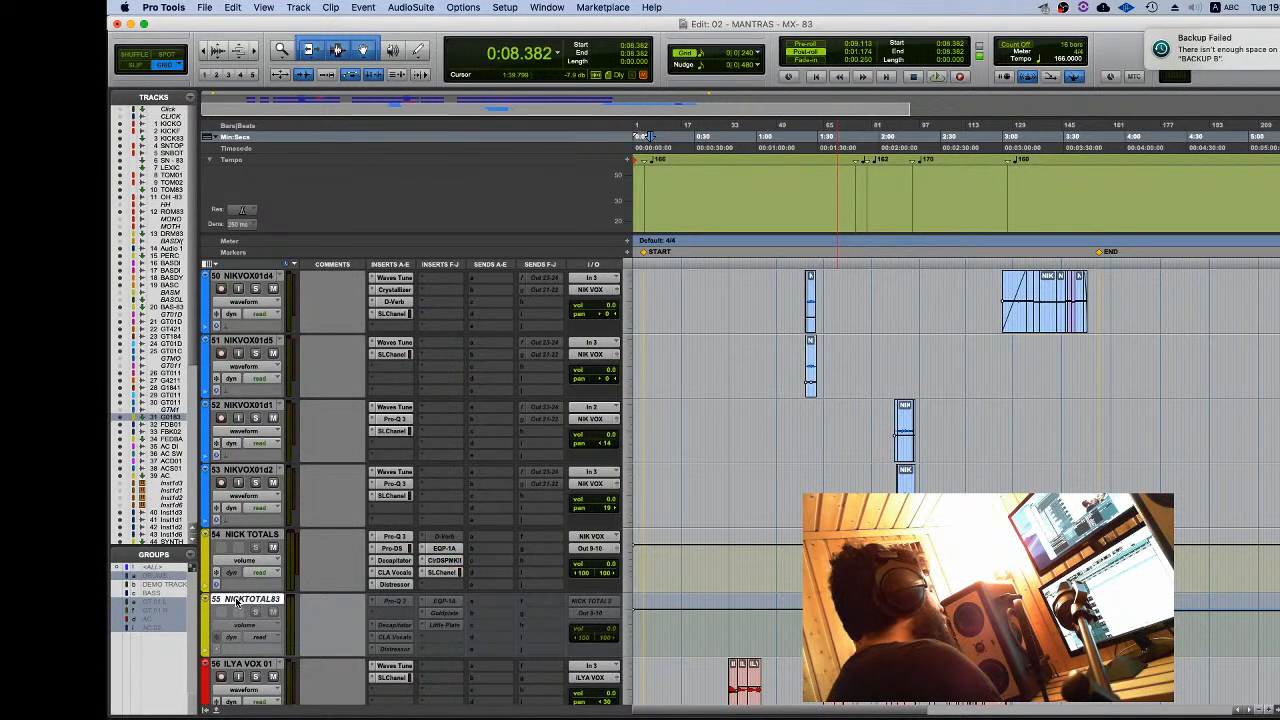
{"action": "right_click", "coordinate": [240, 600]}
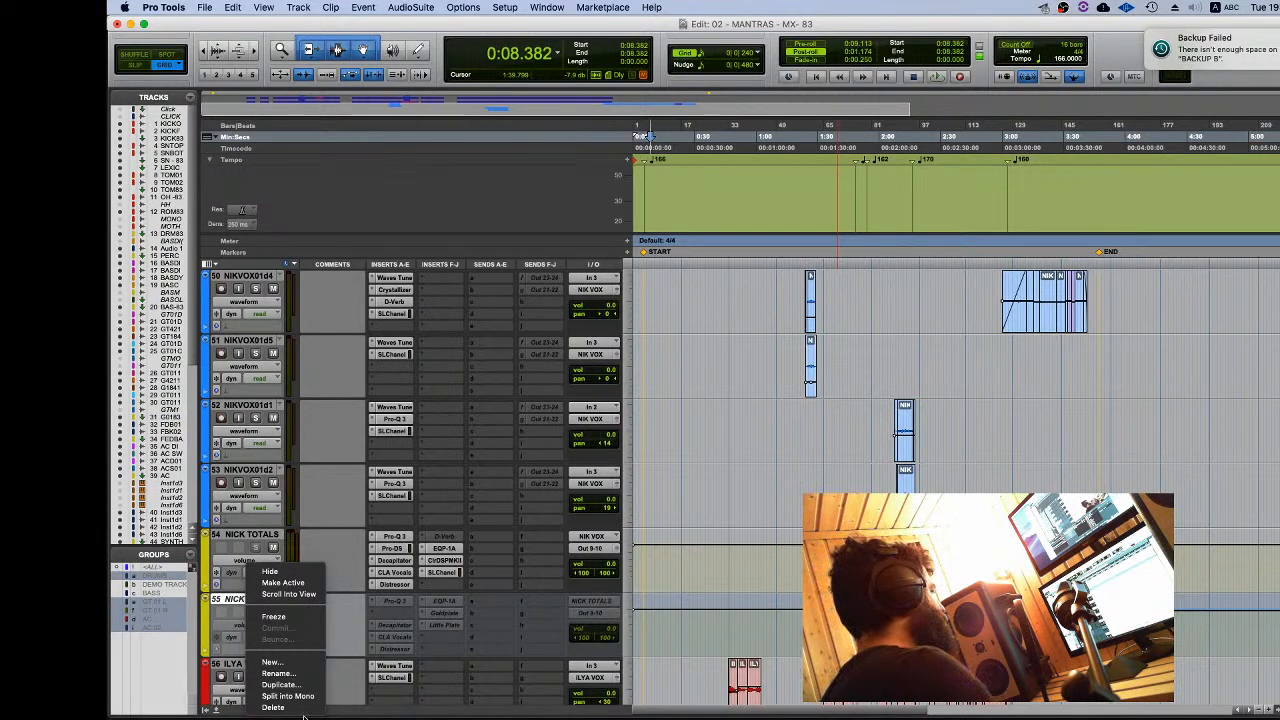
{"action": "left_click", "coordinate": [285, 707]}
Step: Play the mix from about 1:23.9 to hear the backing vocals through the updated bus, and stop after listening
{"action": "left_click", "coordinate": [797, 278]}
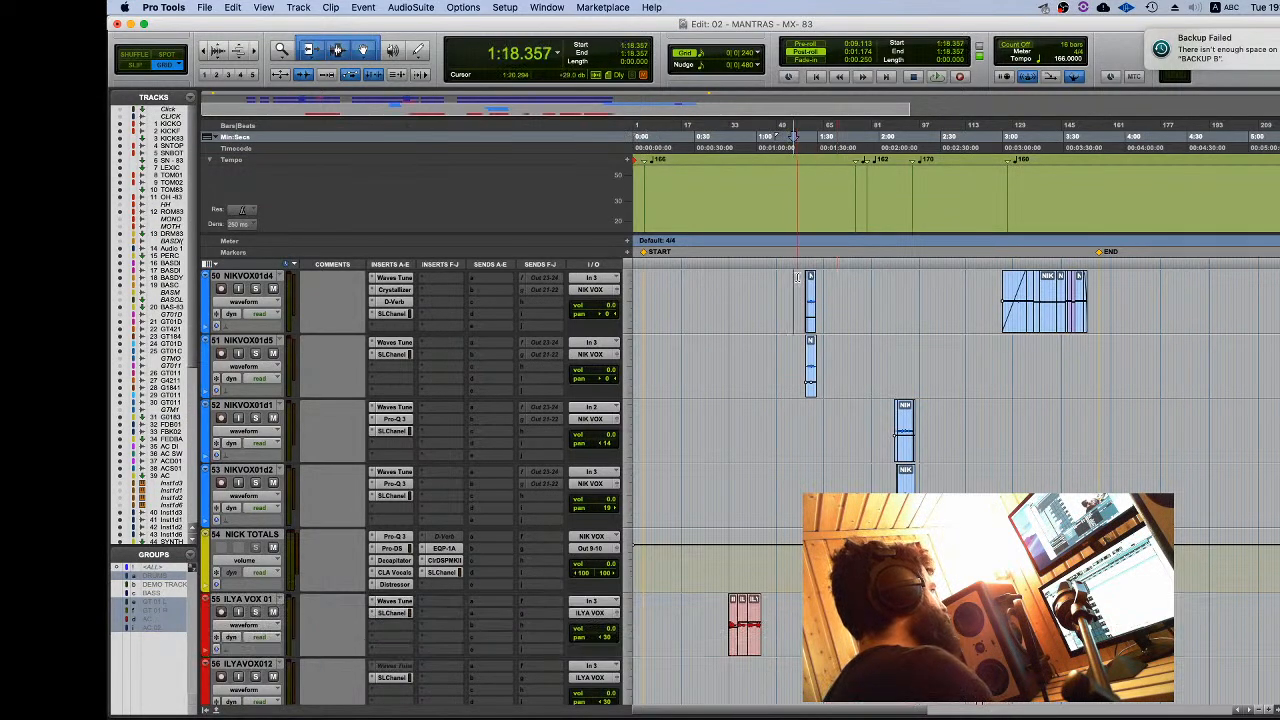
{"action": "left_click", "coordinate": [808, 388]}
{"action": "key", "text": "space"}
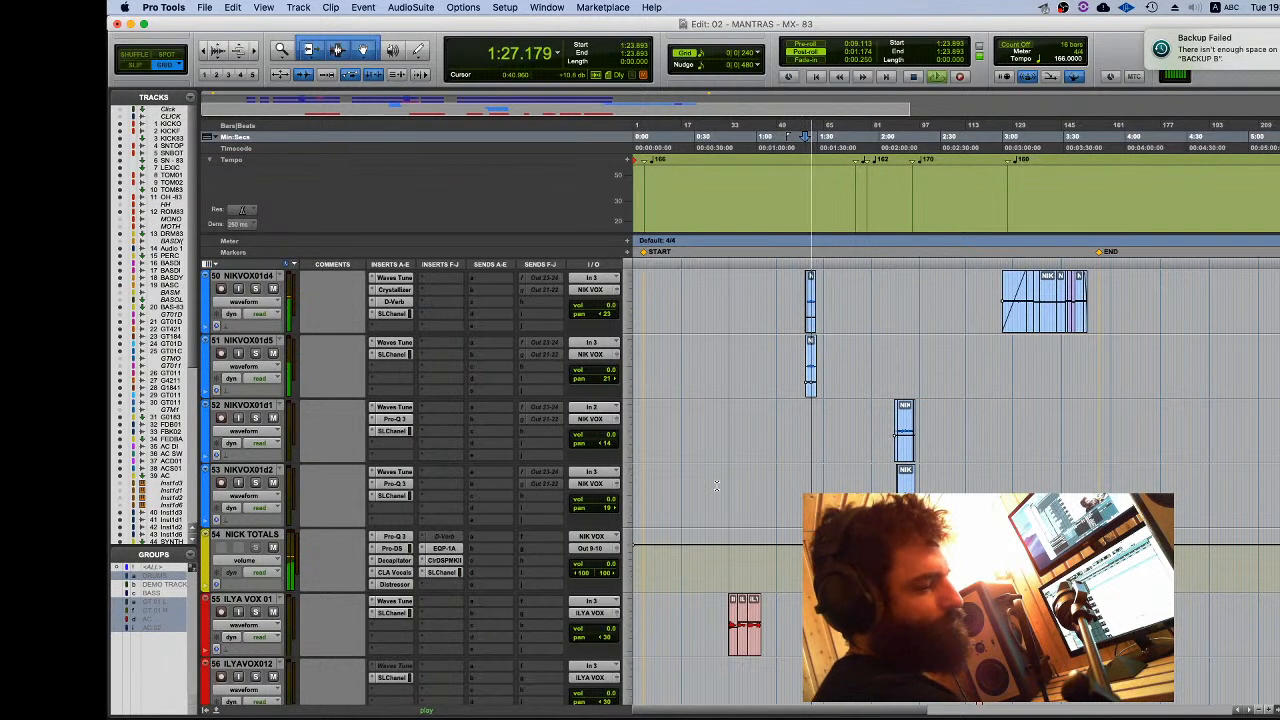
{"action": "scroll", "coordinate": [716, 486], "scroll_direction": "up", "scroll_amount": 1}
{"action": "key", "text": "space"}
Step: Play the lead vocals from about 0:19.9 and adjust the output fader of the SSLChannel on the track 54 vocal bus
{"action": "scroll", "coordinate": [716, 486], "scroll_direction": "up", "scroll_amount": 3}
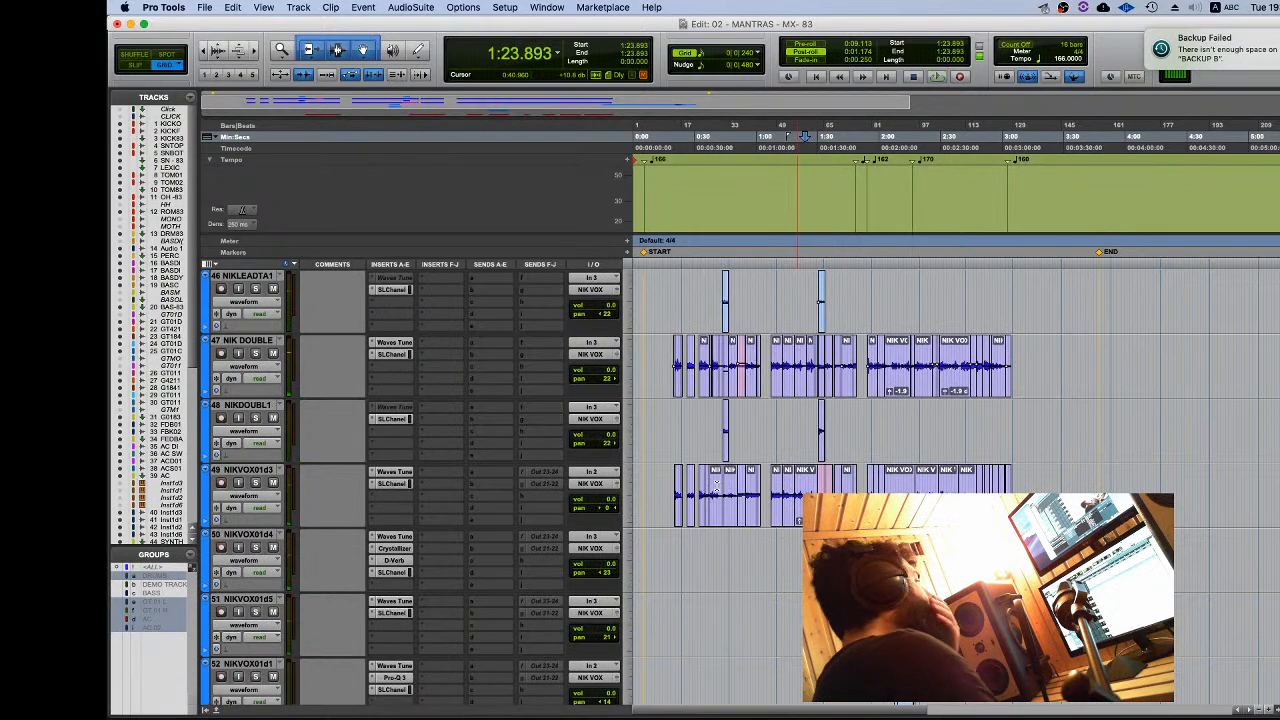
{"action": "left_click", "coordinate": [666, 345]}
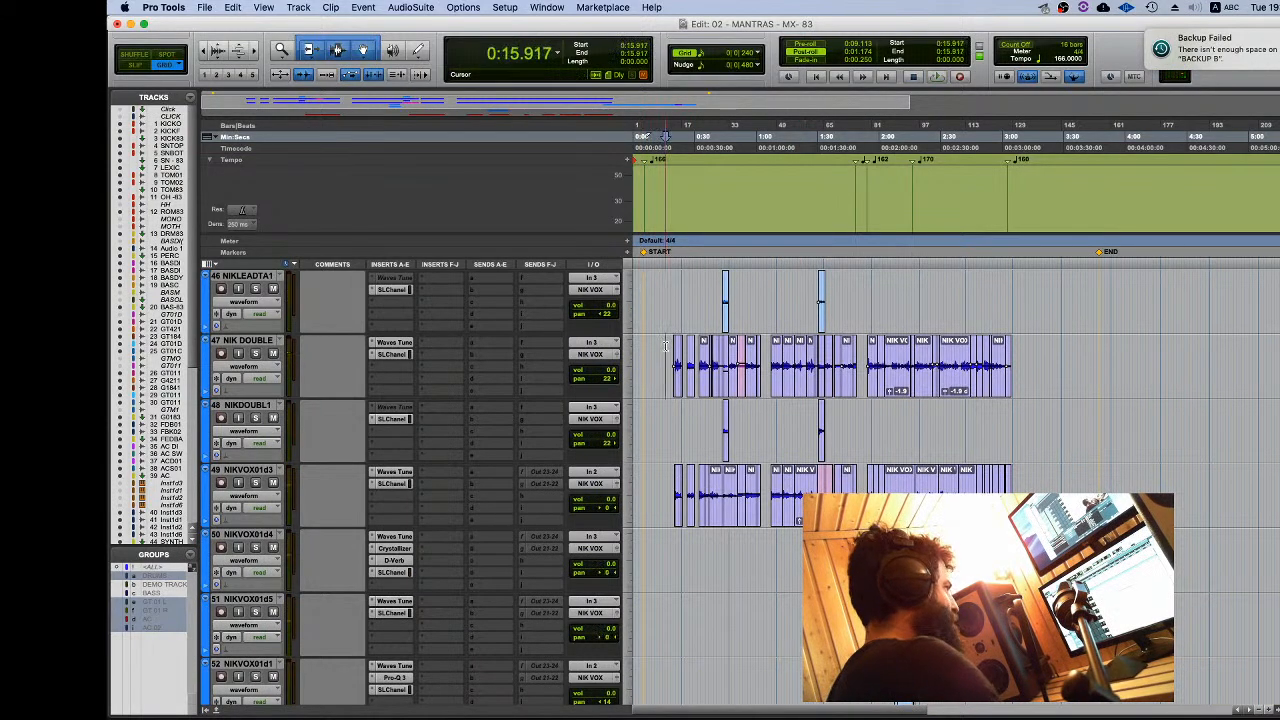
{"action": "left_click", "coordinate": [674, 352]}
{"action": "key", "text": "space"}
{"action": "scroll", "coordinate": [674, 360], "scroll_direction": "down", "scroll_amount": 5}
{"action": "left_click", "coordinate": [436, 508]}
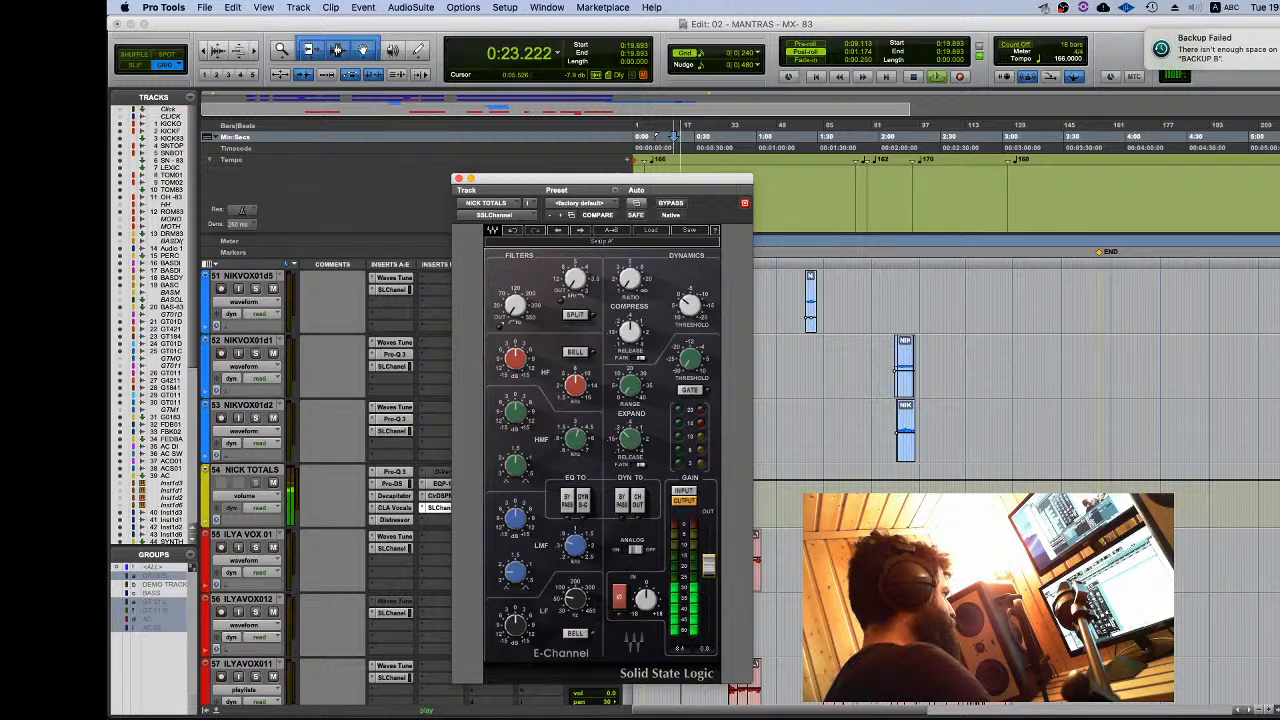
{"action": "left_click_drag", "start_coordinate": [708, 568], "coordinate": [713, 577]}
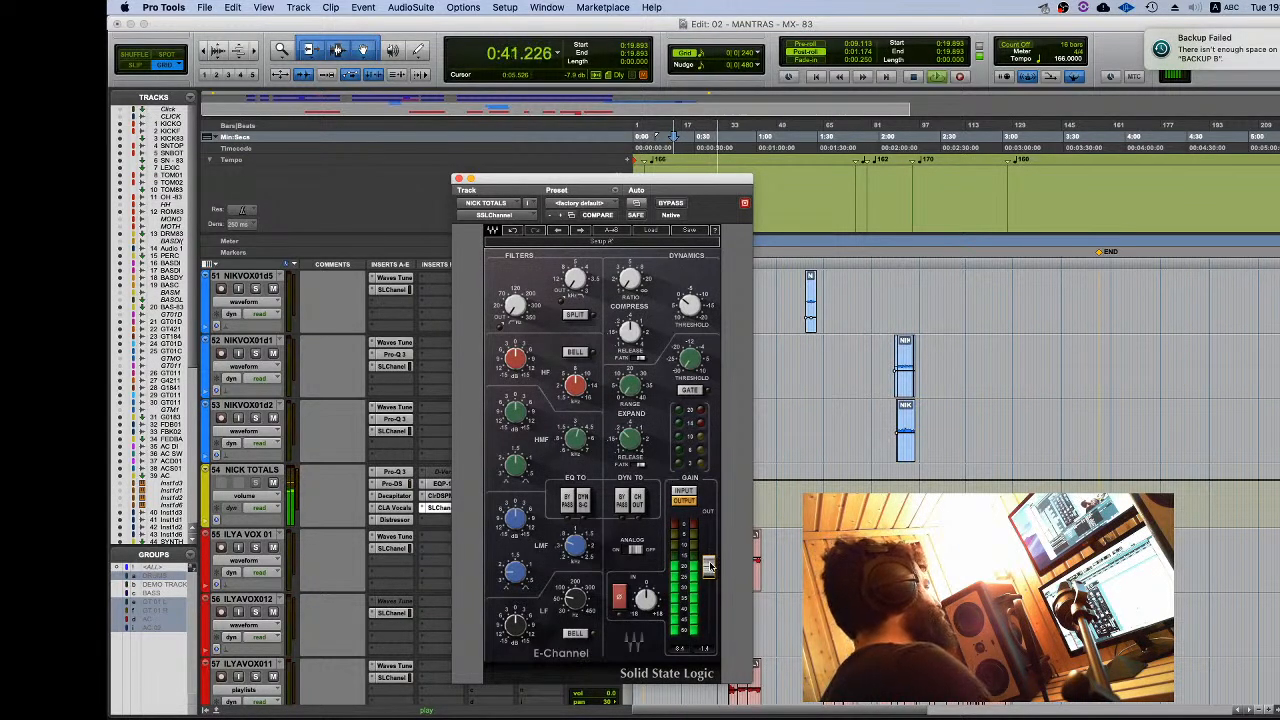
{"action": "left_click", "coordinate": [459, 178]}
Step: Recheck the SSLChannel output level on the track 54 vocal bus during playback and save the session
{"action": "scroll", "coordinate": [491, 463], "scroll_direction": "down", "scroll_amount": 5}
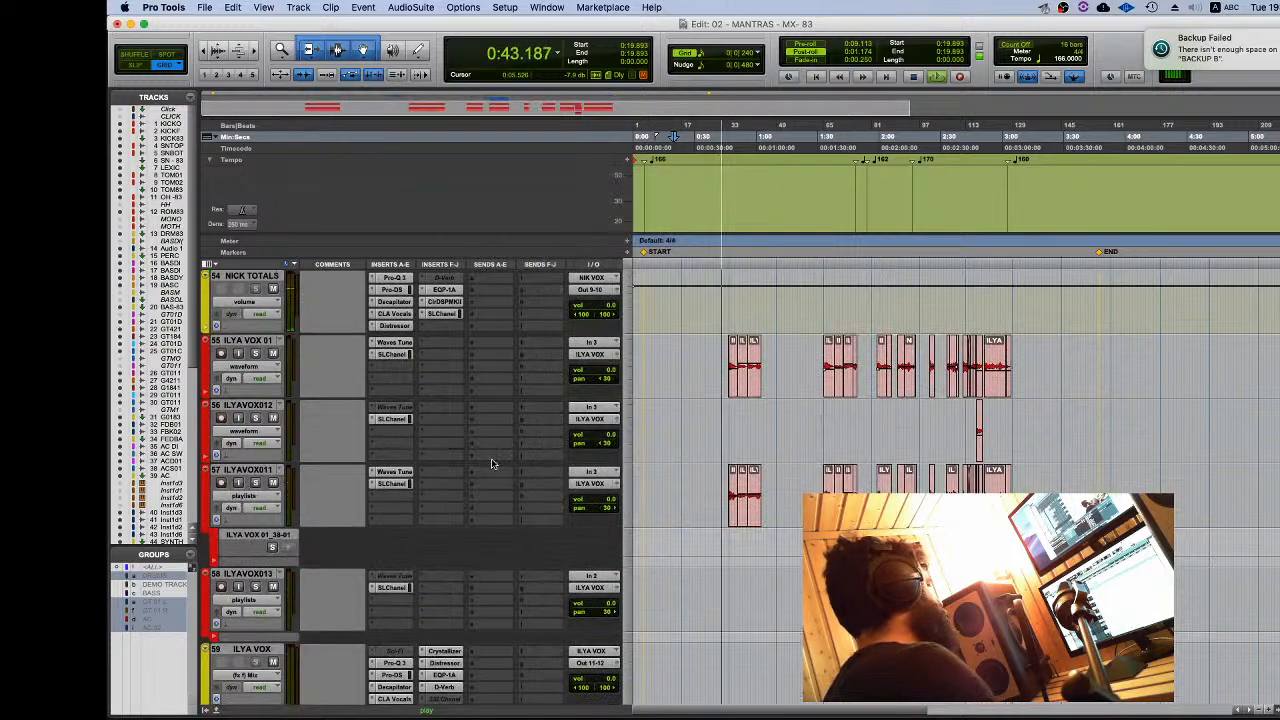
{"action": "scroll", "coordinate": [491, 463], "scroll_direction": "up", "scroll_amount": 5}
{"action": "left_click", "coordinate": [437, 507]}
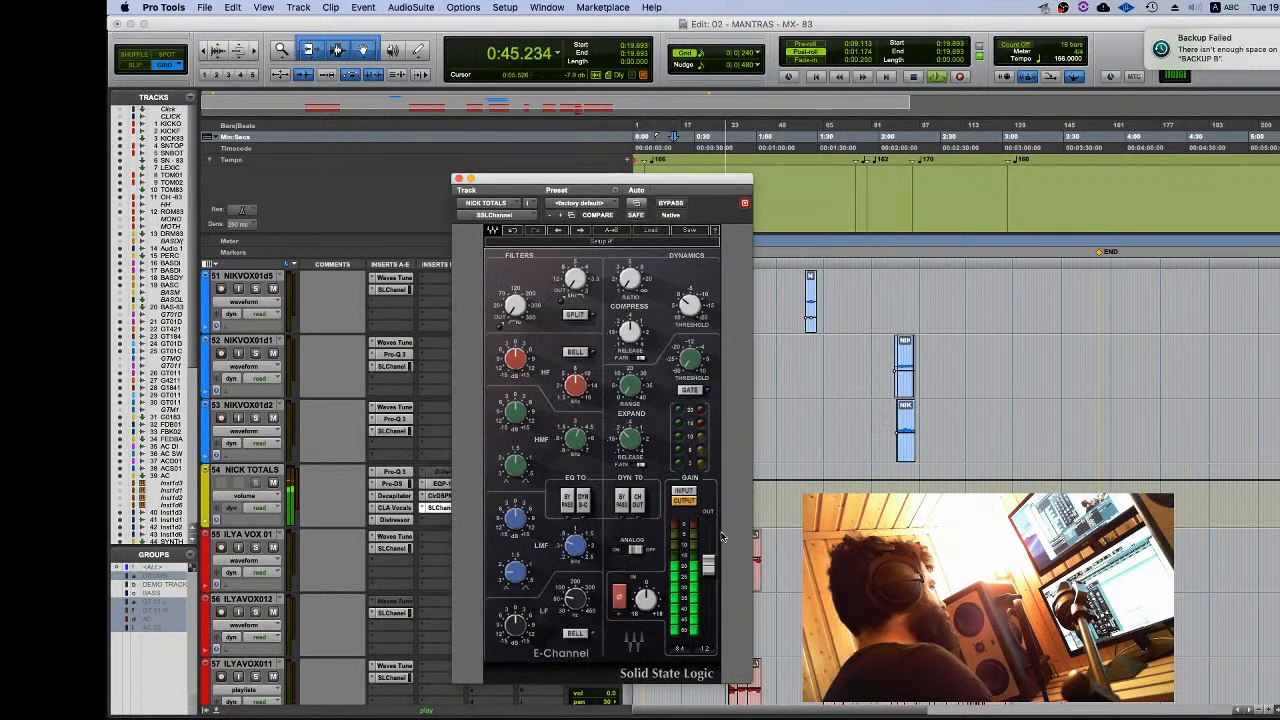
{"action": "key", "text": "super+s"}
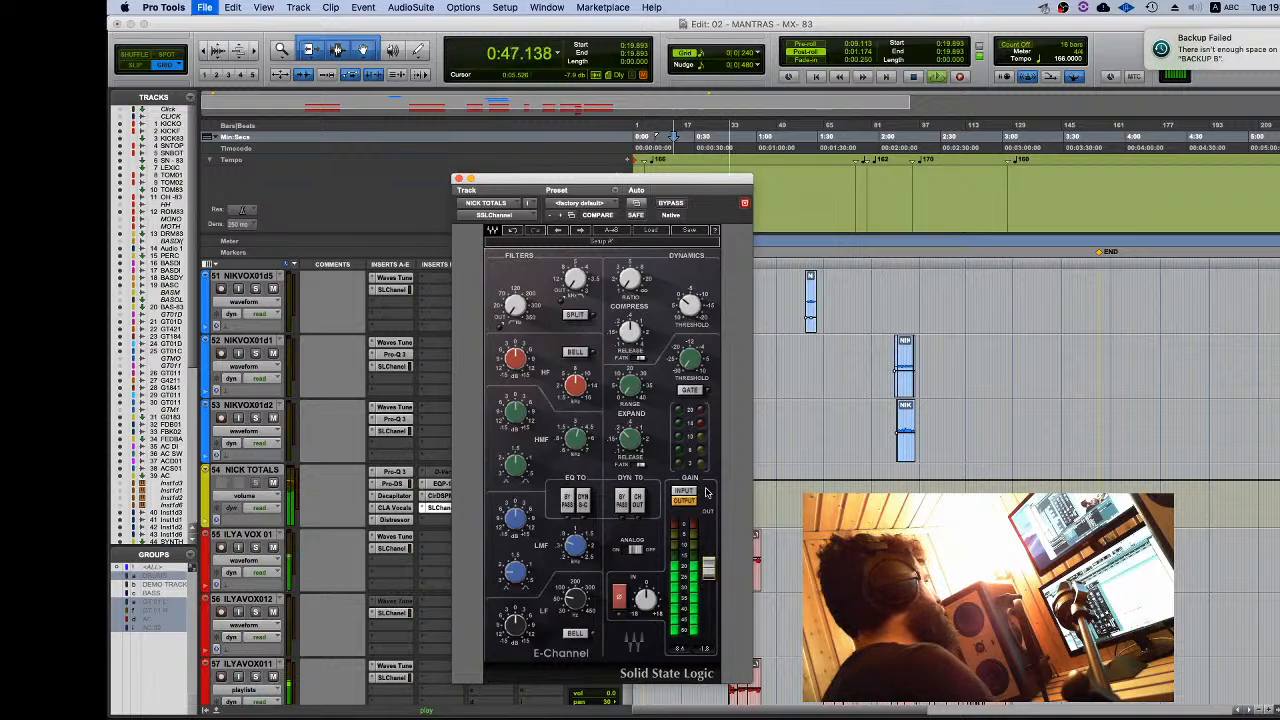
Step: Close the SSLChannel, stop playback, and rename the track 54 vocal bus by appending "- 83" to its current name
{"action": "left_click", "coordinate": [459, 178]}
{"action": "scroll", "coordinate": [300, 480], "scroll_direction": "down", "scroll_amount": 5}
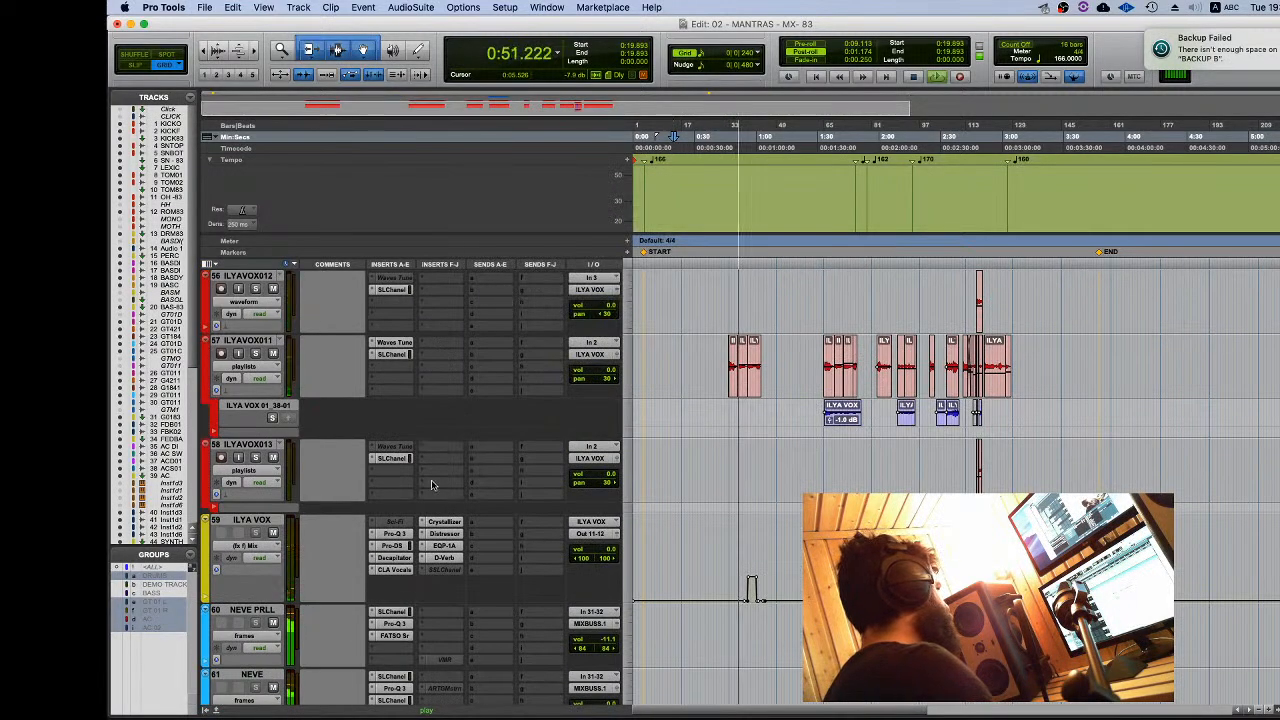
{"action": "key", "text": "space"}
{"action": "scroll", "coordinate": [300, 480], "scroll_direction": "up", "scroll_amount": 5}
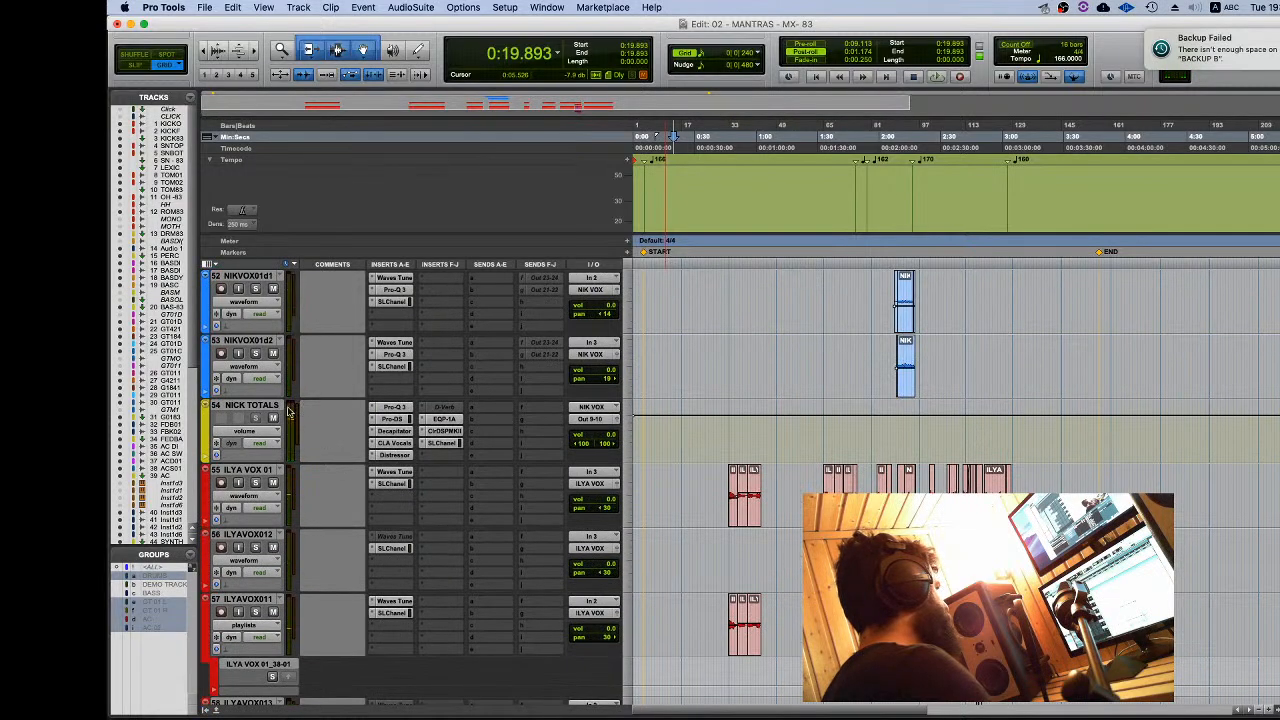
{"action": "double_click", "coordinate": [259, 405]}
{"action": "left_click", "coordinate": [731, 232]}
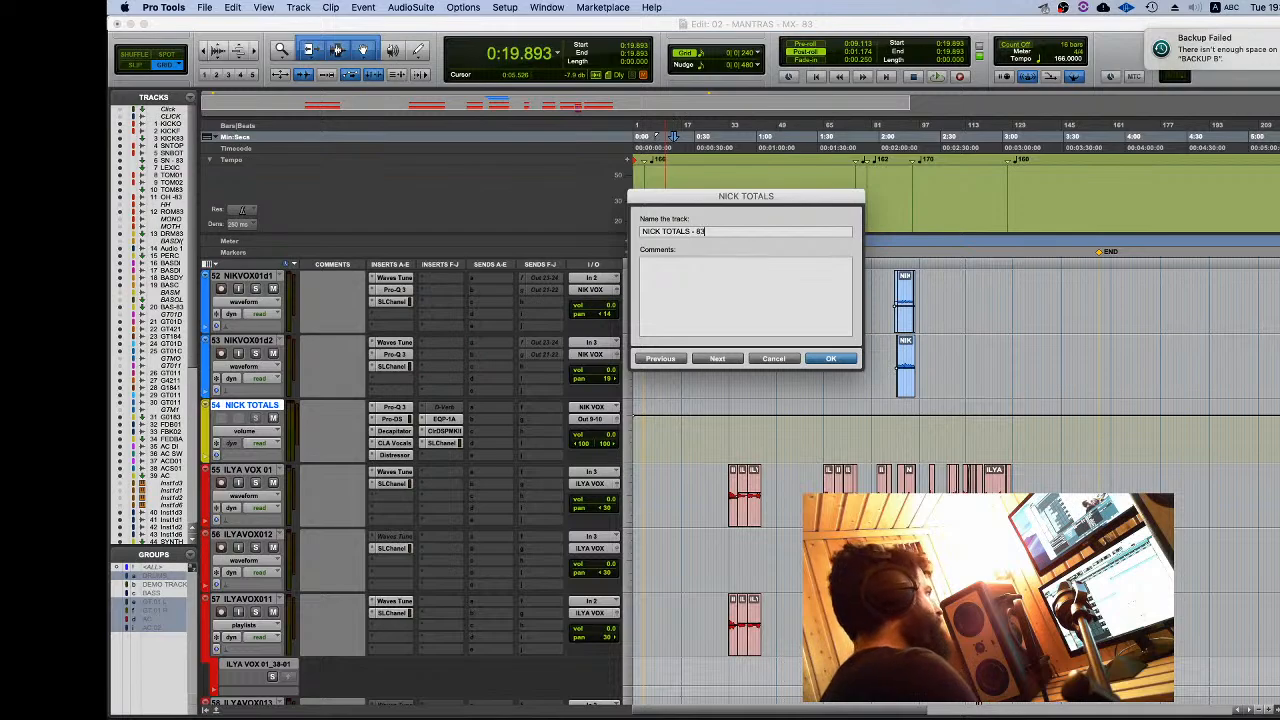
{"action": "key", "text": "Return"}
{"action": "scroll", "coordinate": [380, 502], "scroll_direction": "down", "scroll_amount": 3}
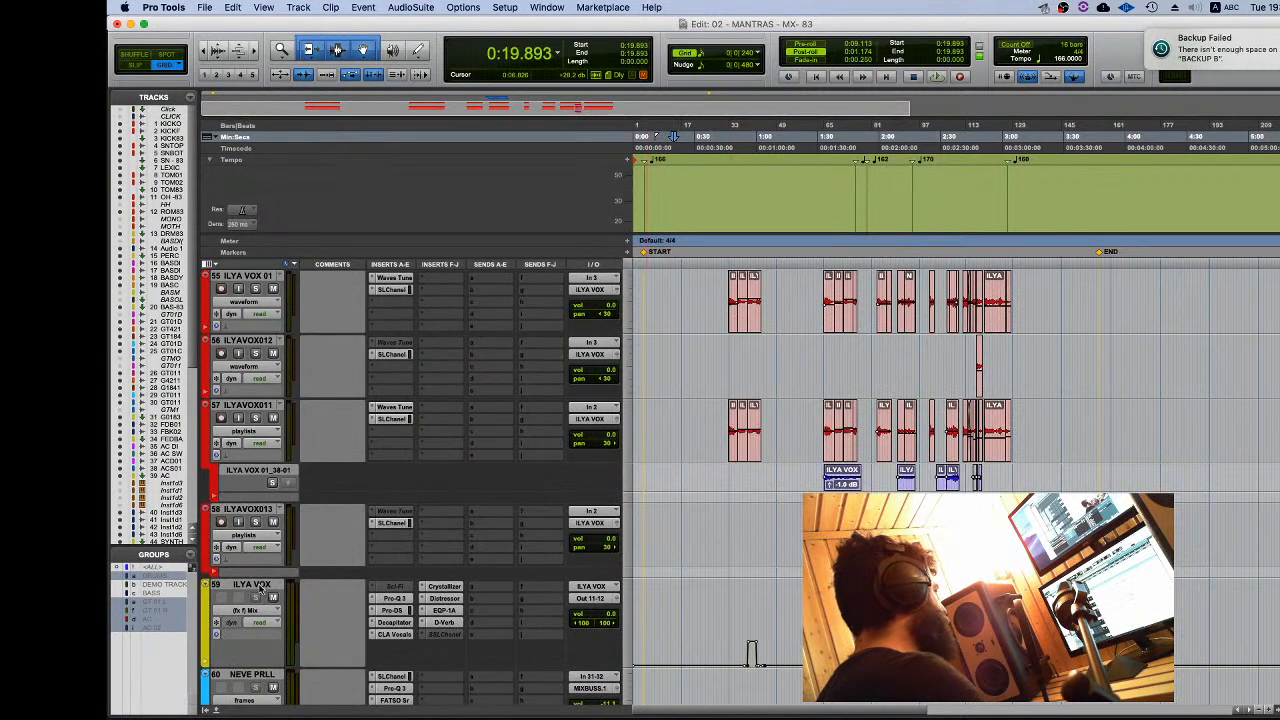
Step: Select the track 59 vocal bus and open "01 - UP TO SOMETHING - MX - 83.ptx" for importing session data
{"action": "left_click", "coordinate": [252, 585]}
{"action": "left_click", "coordinate": [204, 7]}
{"action": "mouse_move", "coordinate": [258, 200]}
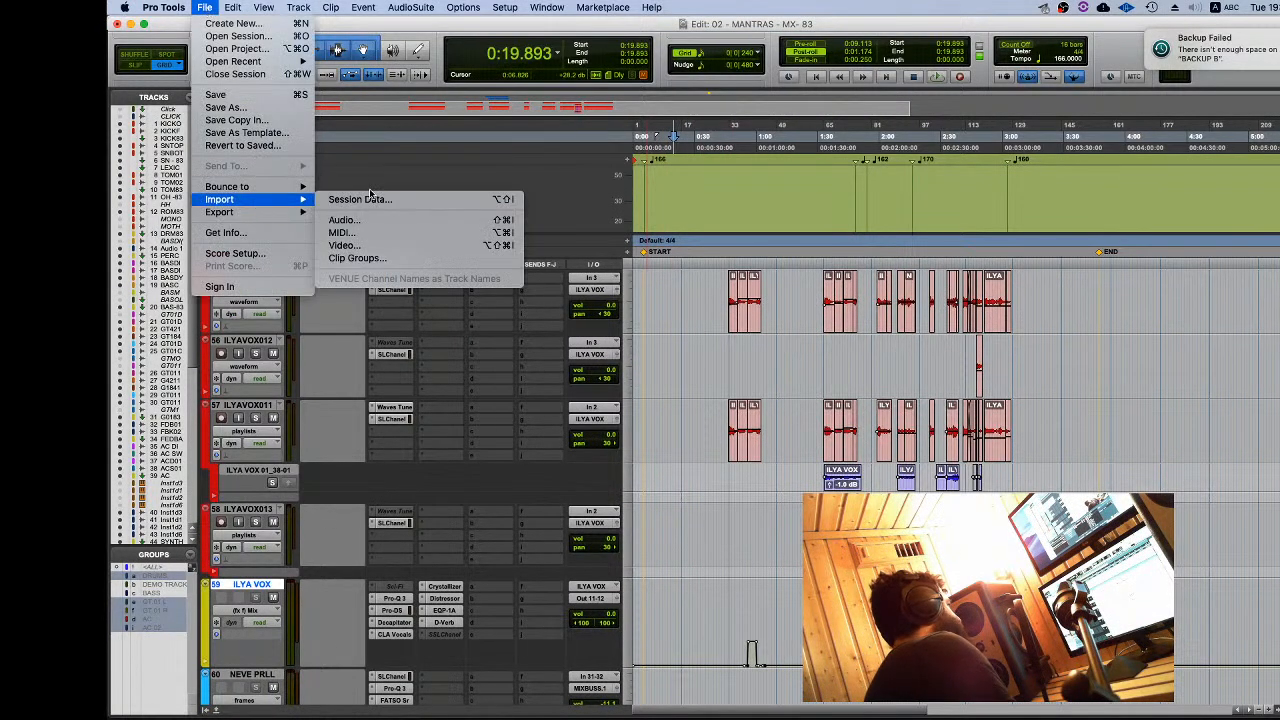
{"action": "left_click", "coordinate": [365, 199]}
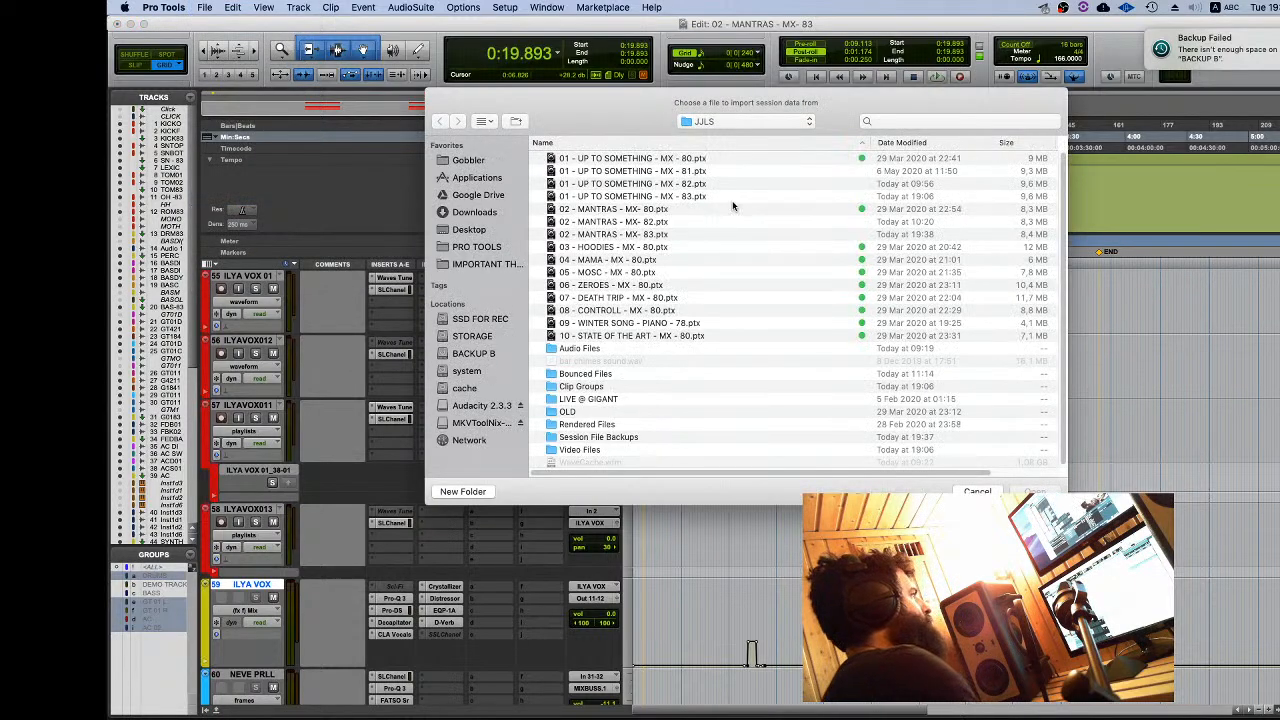
{"action": "left_click", "coordinate": [732, 207]}
{"action": "left_click", "coordinate": [700, 196]}
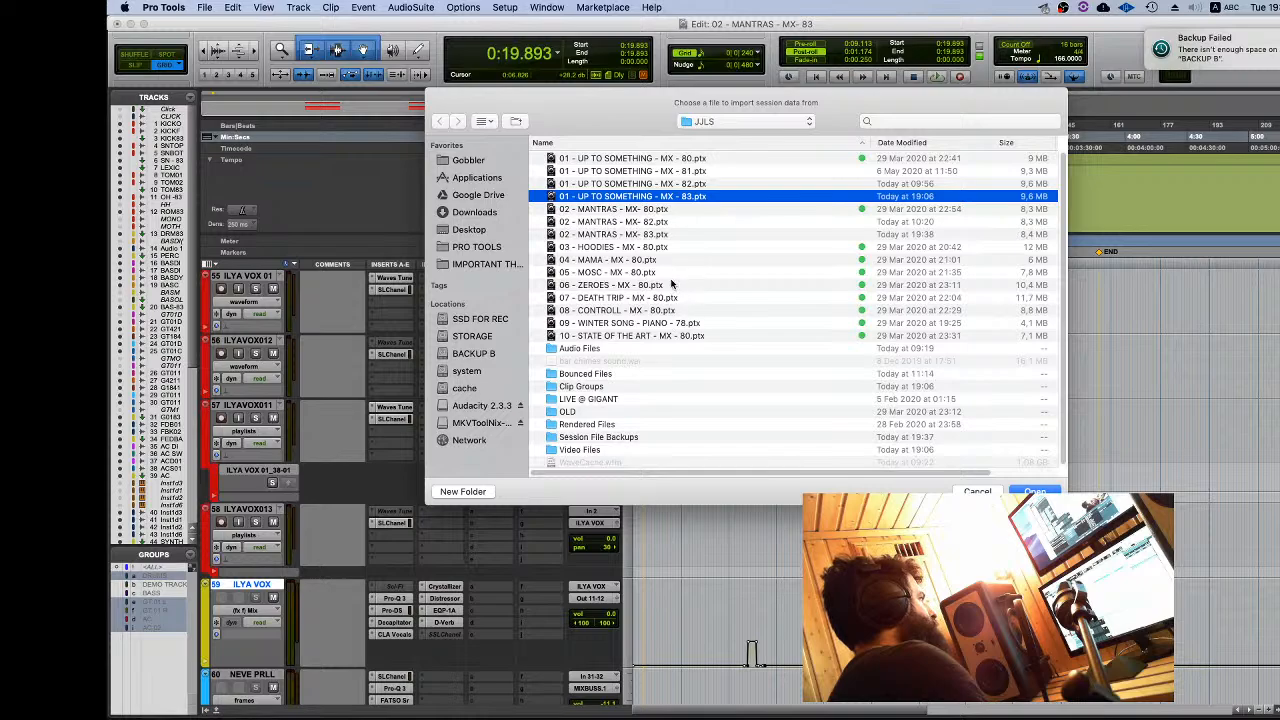
{"action": "left_click", "coordinate": [677, 247]}
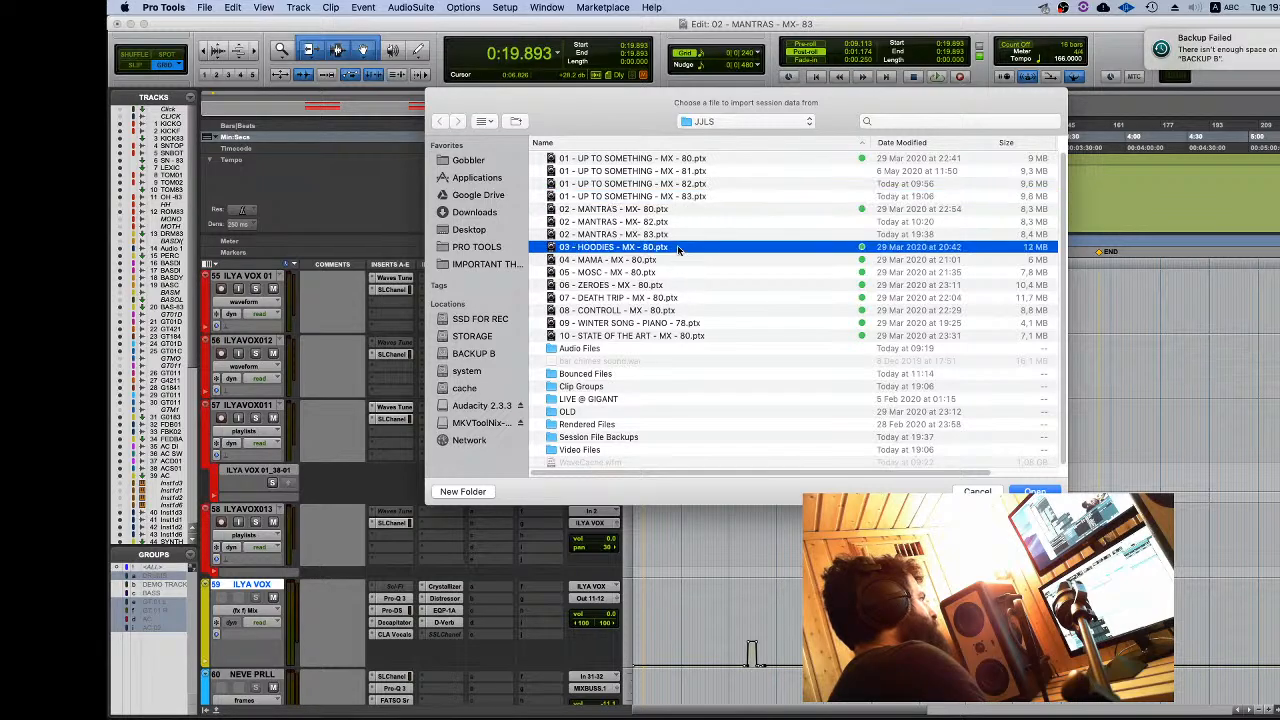
{"action": "double_click", "coordinate": [687, 197]}
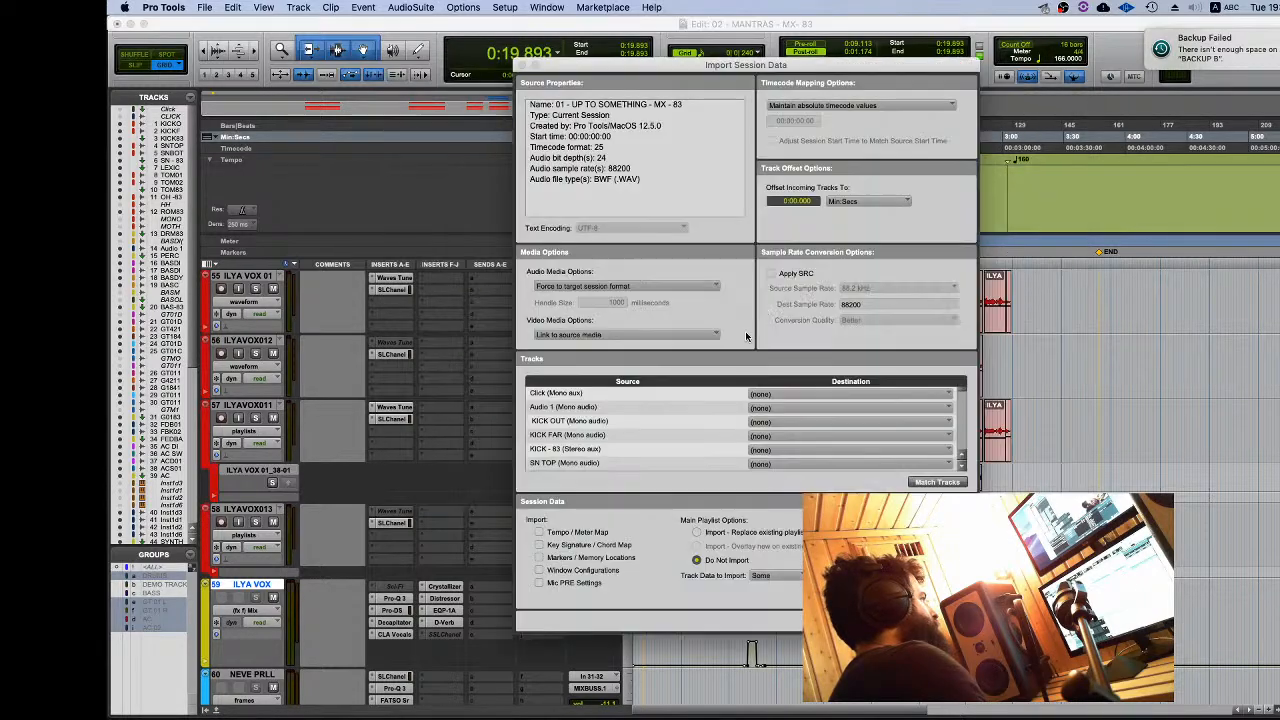
Step: Import the matching stereo aux vocal bus marked 83 from the source session as a new track below track 59
{"action": "scroll", "coordinate": [720, 434], "scroll_direction": "down", "scroll_amount": 5}
{"action": "scroll", "coordinate": [720, 431], "scroll_direction": "down", "scroll_amount": 5}
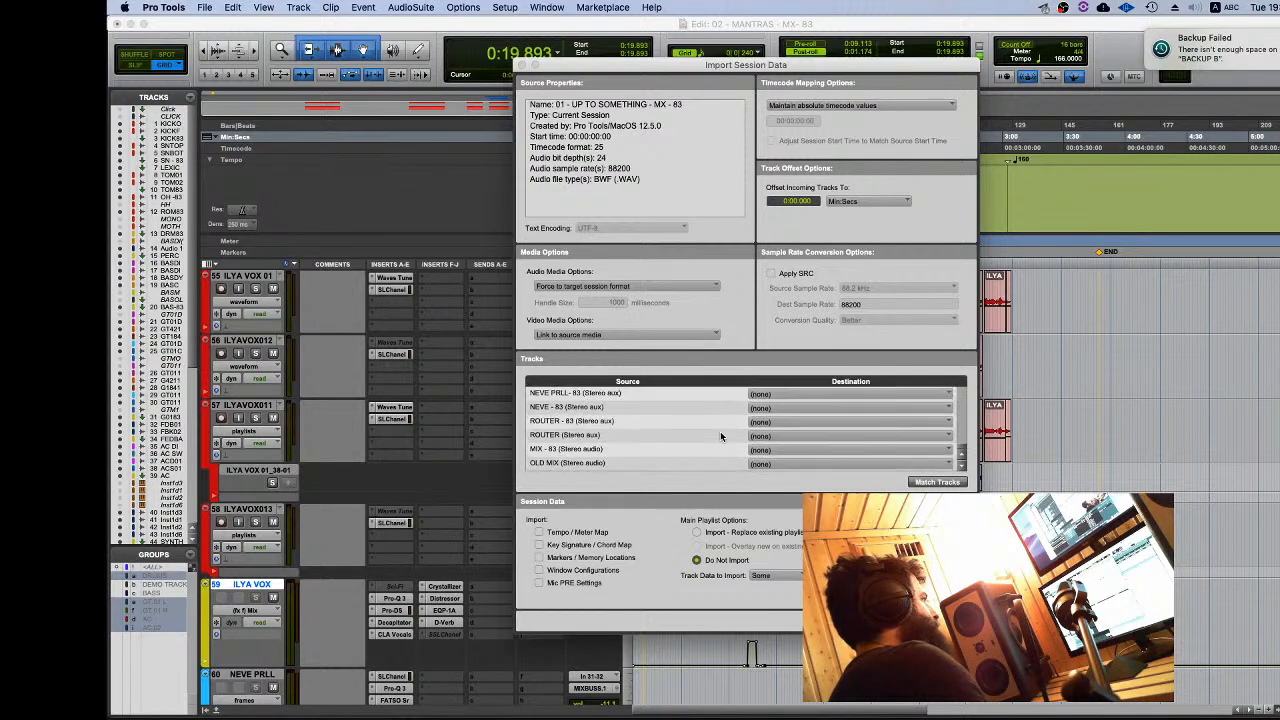
{"action": "scroll", "coordinate": [720, 431], "scroll_direction": "up", "scroll_amount": 1}
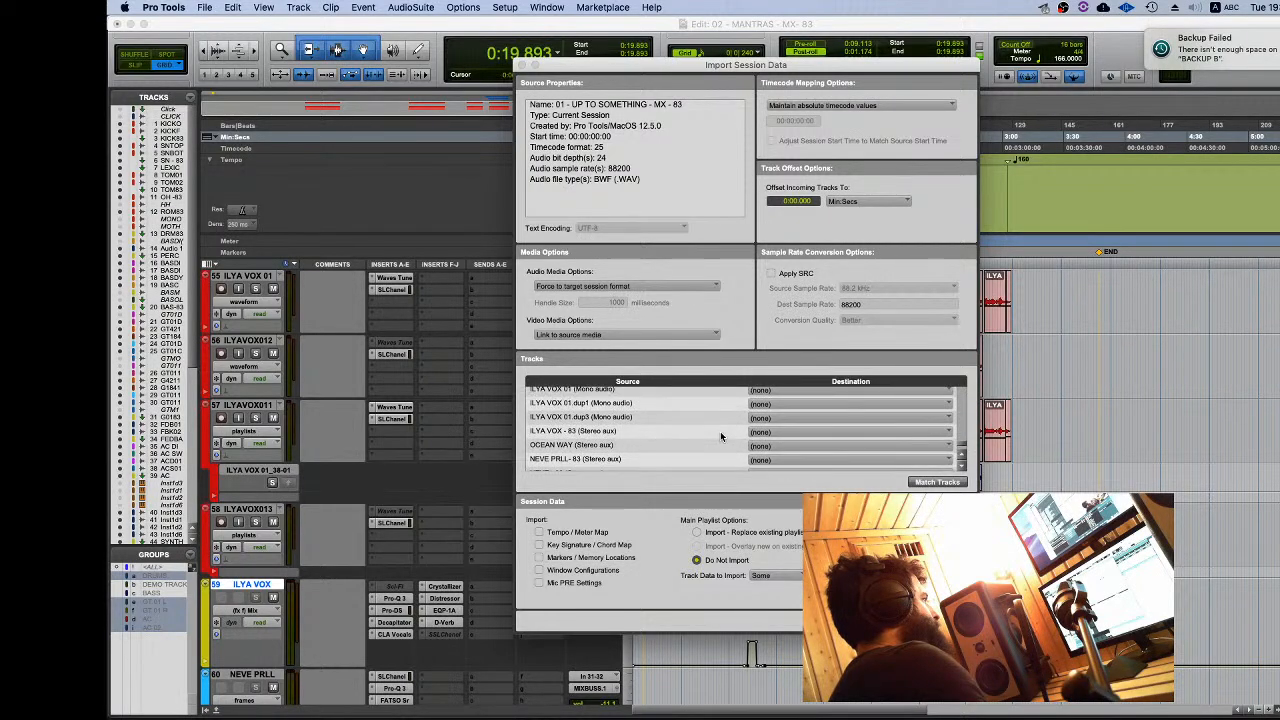
{"action": "left_click", "coordinate": [720, 431]}
{"action": "left_click", "coordinate": [787, 577]}
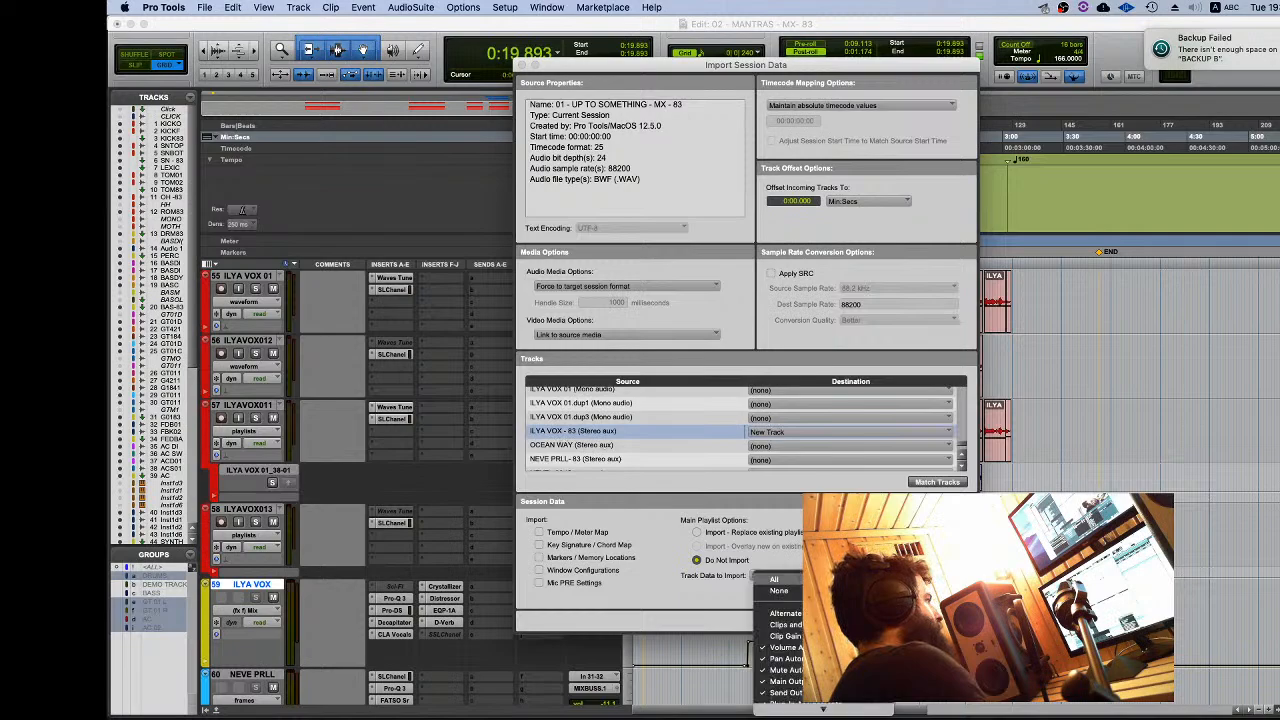
{"action": "key", "text": "Escape"}
{"action": "key", "text": "Escape"}
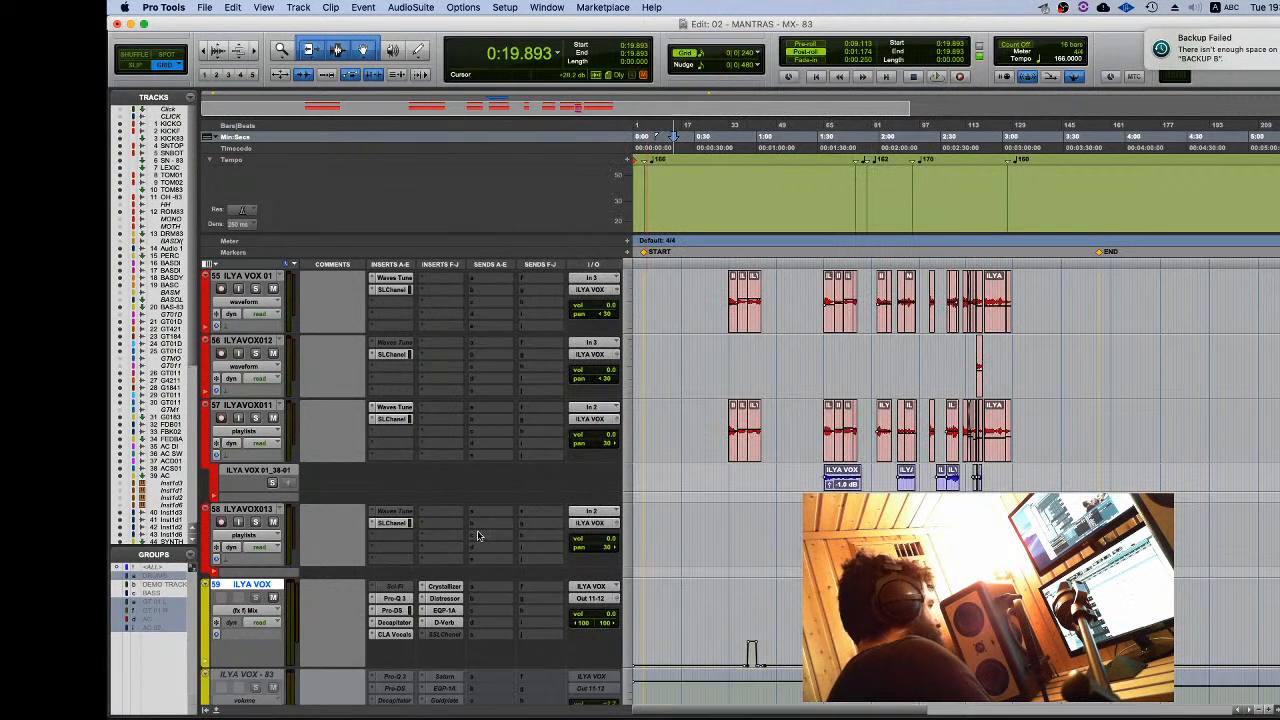
{"action": "scroll", "coordinate": [474, 534], "scroll_direction": "down", "scroll_amount": 4}
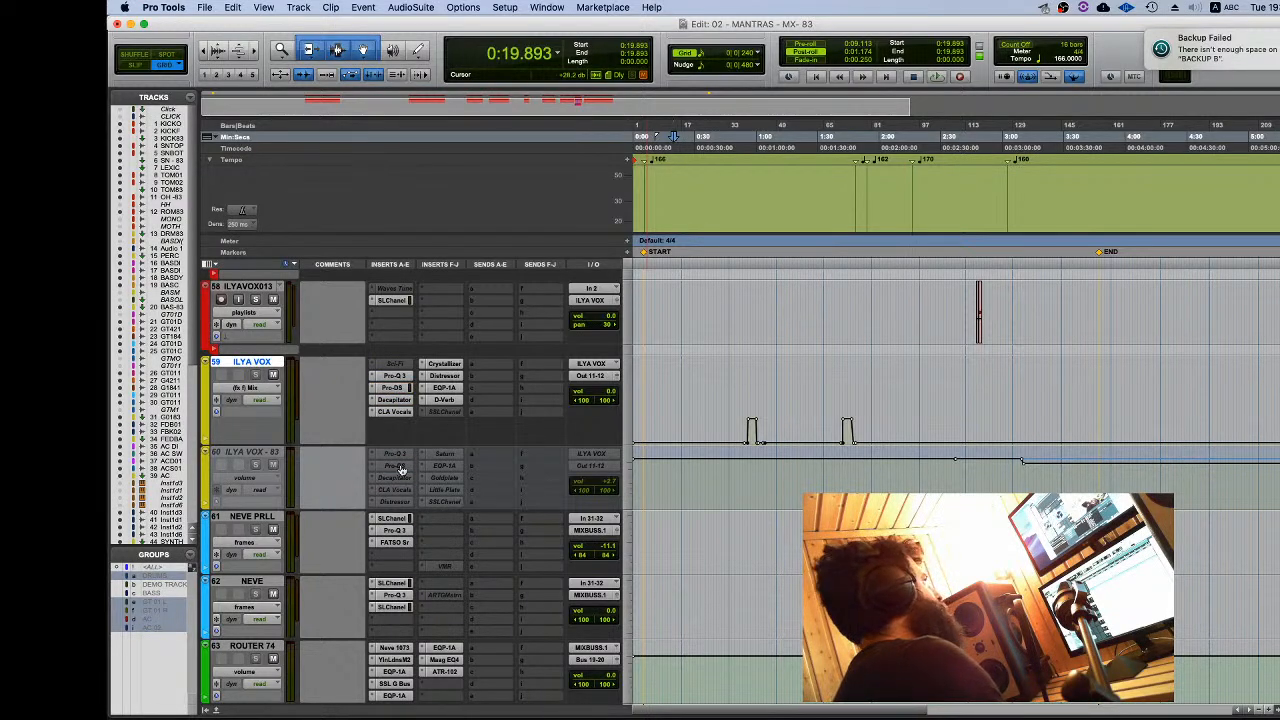
Step: Switch to the JJ QUARANTINE MIX notes in TextEdit and review the remaining vocal, NEVE PRLL, NEVE and ROUTER tasks
{"action": "key", "text": "super+Tab"}
{"action": "scroll", "coordinate": [1116, 236], "scroll_direction": "down", "scroll_amount": 1}
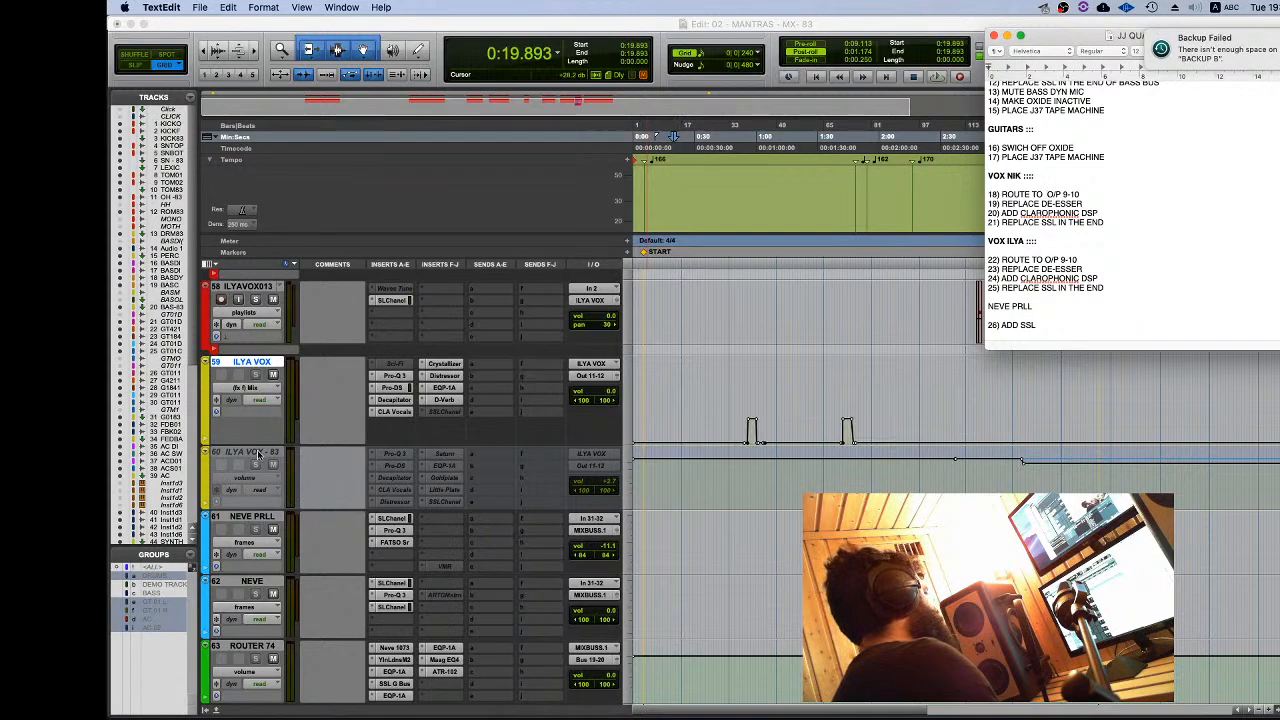
{"action": "scroll", "coordinate": [1072, 272], "scroll_direction": "down", "scroll_amount": 3}
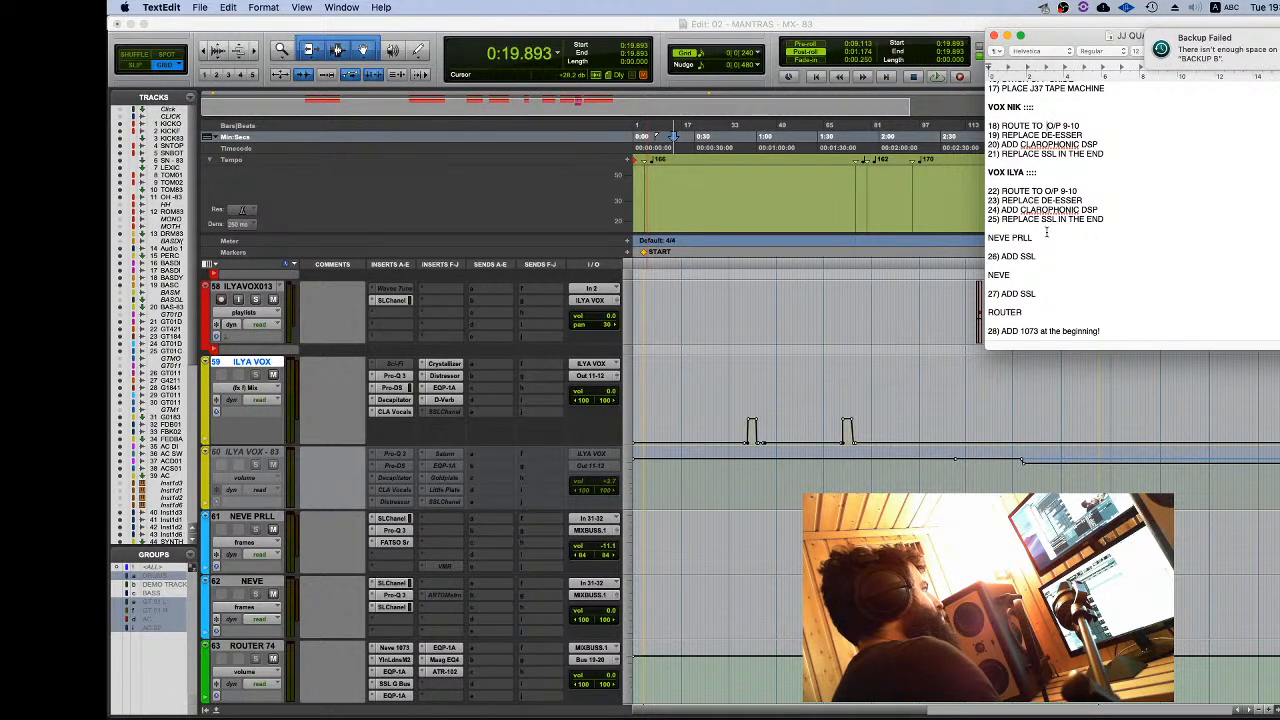
{"action": "scroll", "coordinate": [1023, 253], "scroll_direction": "down", "scroll_amount": 1}
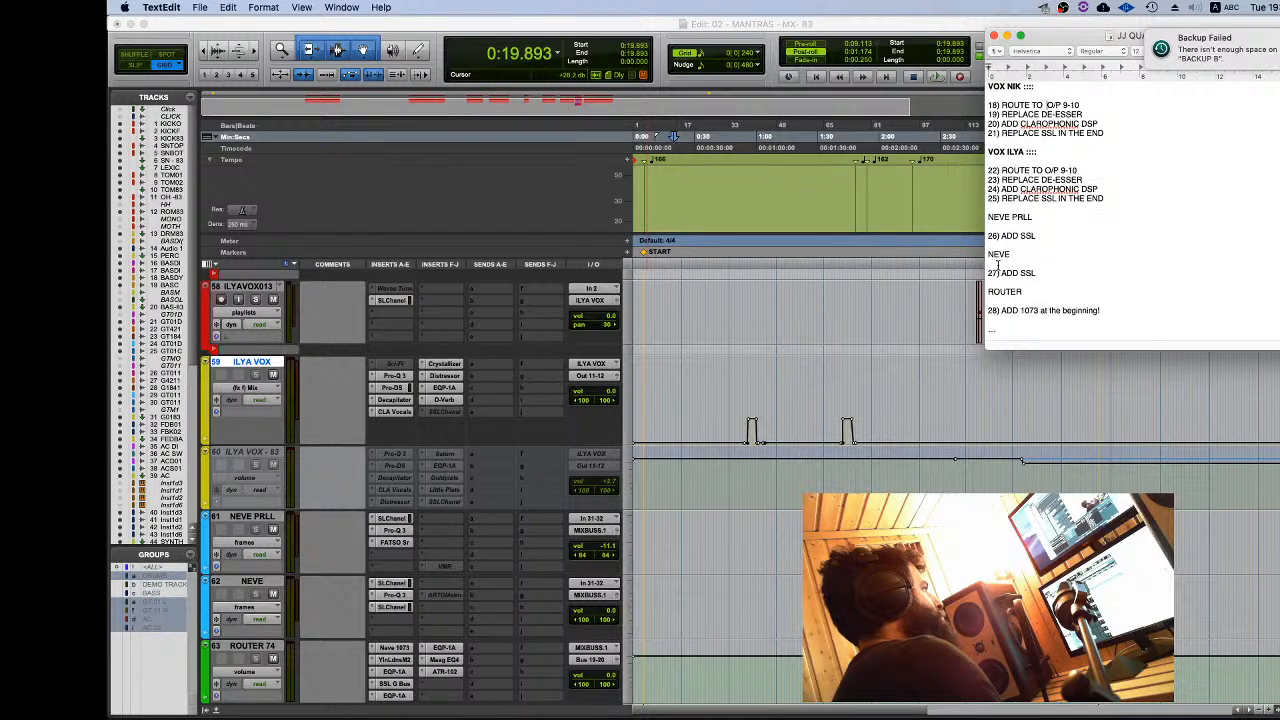
{"action": "triple_click", "coordinate": [1035, 310]}
{"action": "left_click", "coordinate": [1067, 311]}
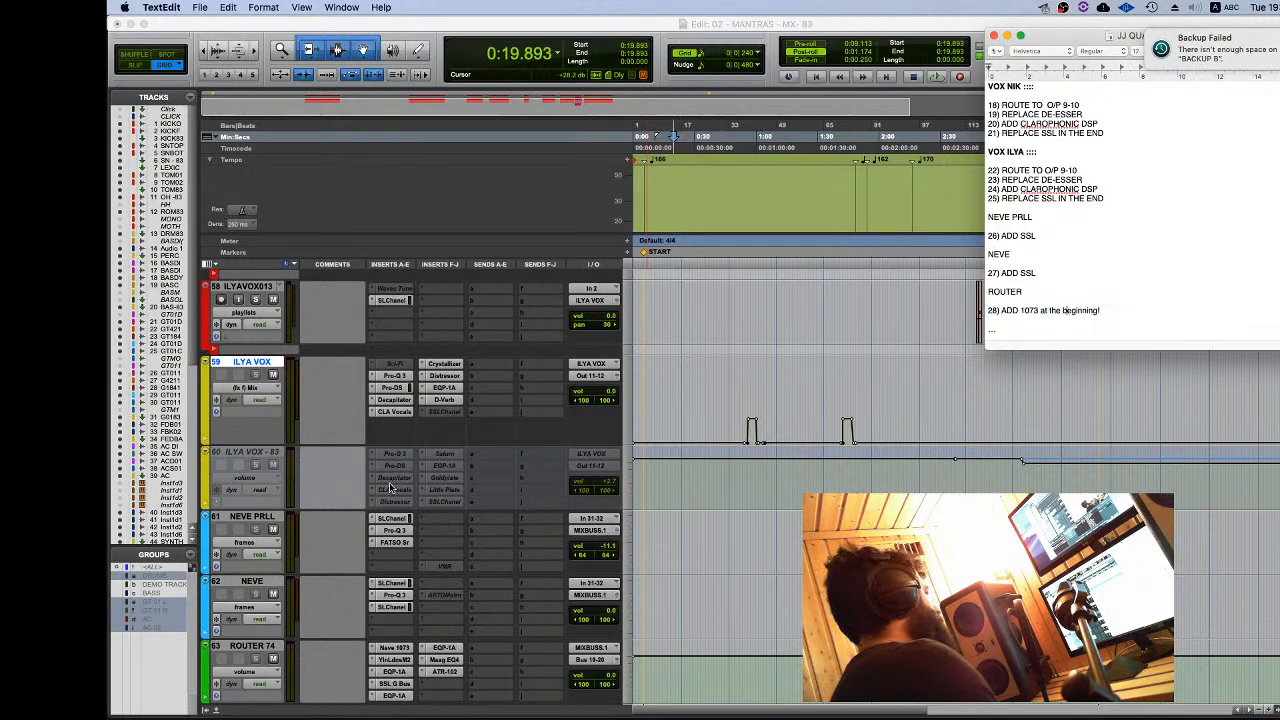
Step: Replace the Pro-DS on track 59 with the one from track 60, and remove track 59's inactive first insert, moving the following inserts up to free slot H
{"action": "left_click", "coordinate": [256, 453]}
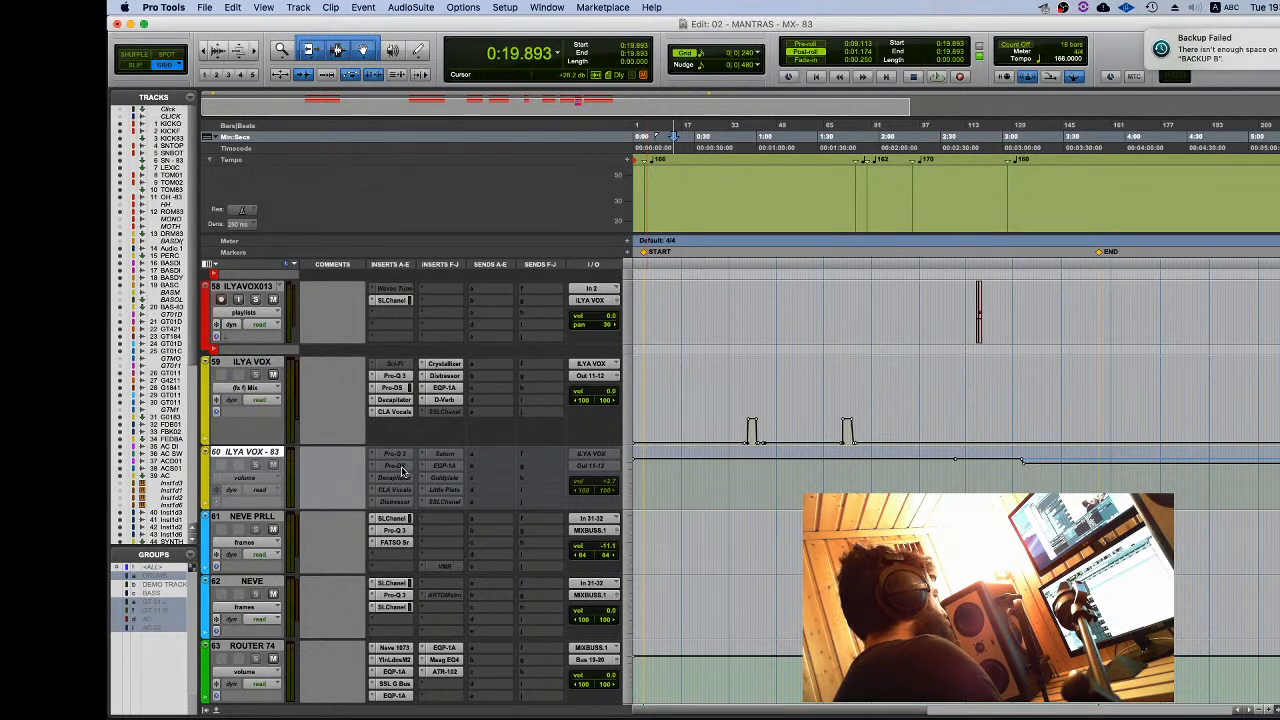
{"action": "left_click", "coordinate": [395, 388]}
{"action": "left_click_drag", "start_coordinate": [397, 388], "coordinate": [414, 470]}
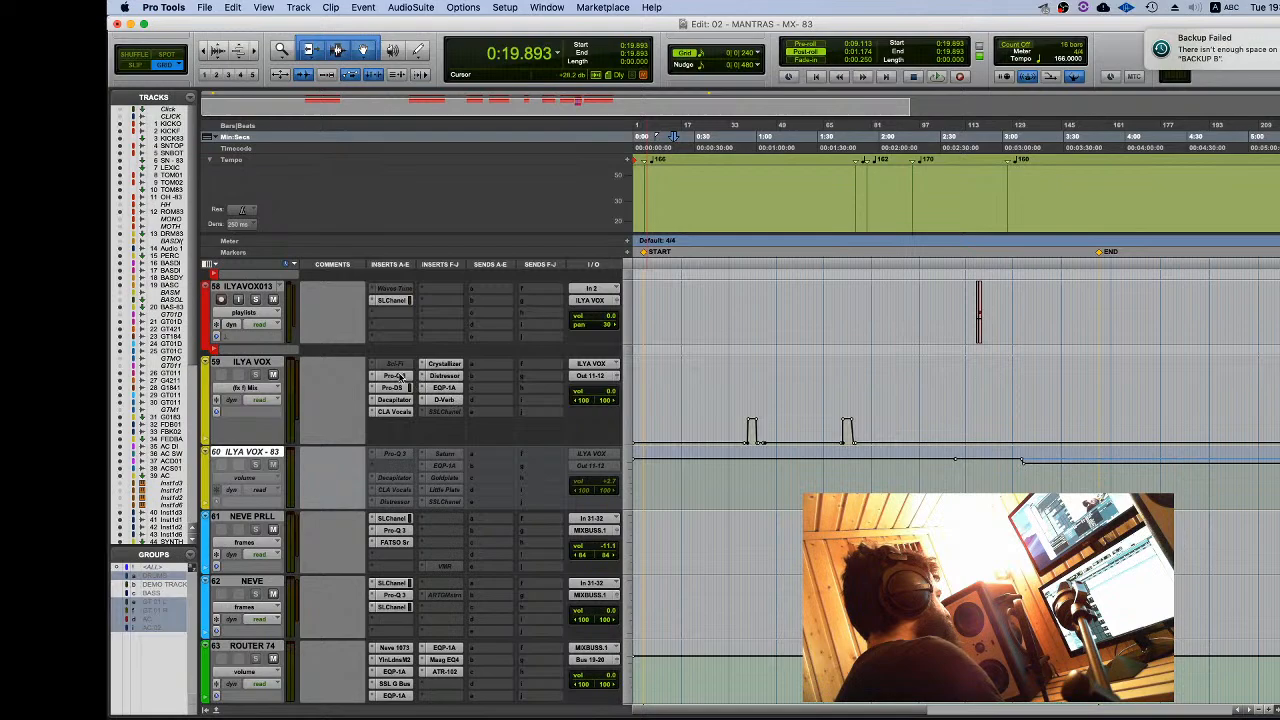
{"action": "left_click_drag", "start_coordinate": [401, 365], "coordinate": [449, 377]}
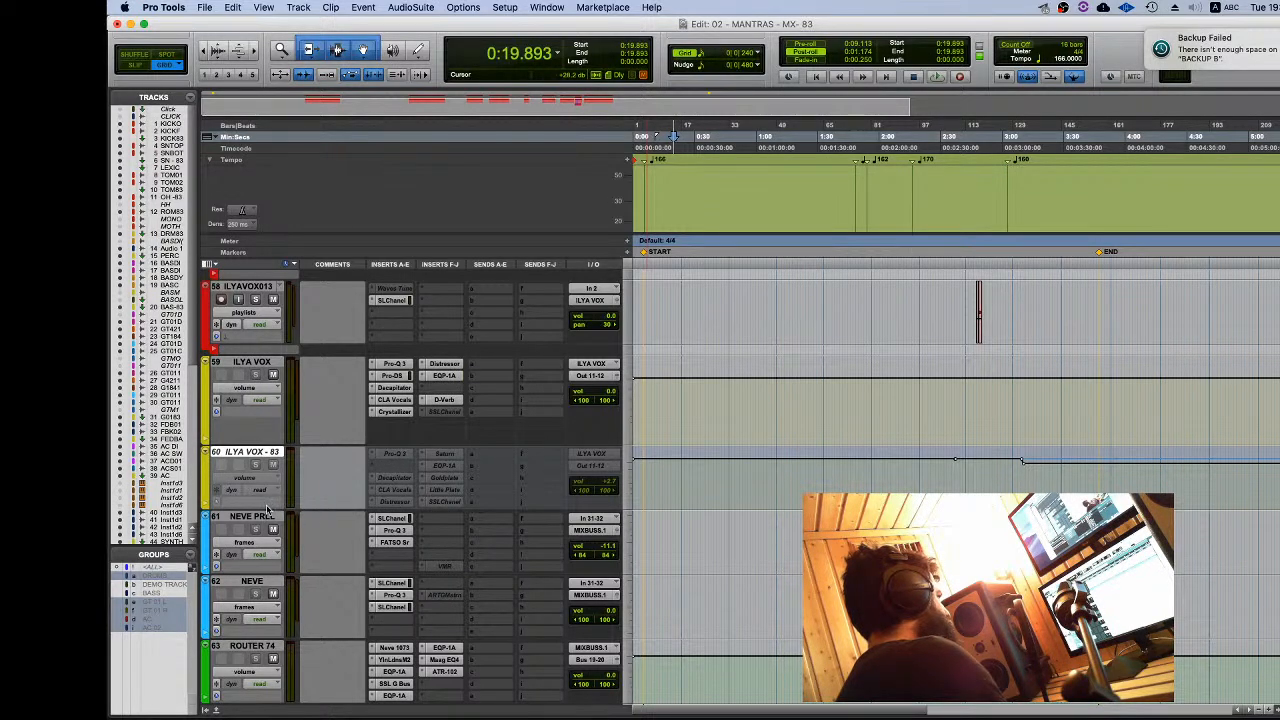
Step: Copy the ClrDSPWKII from track 54 into track 59's free insert, and replace its inactive SSLChannel with the one from track 60
{"action": "left_click_drag", "start_coordinate": [270, 510], "coordinate": [263, 532]}
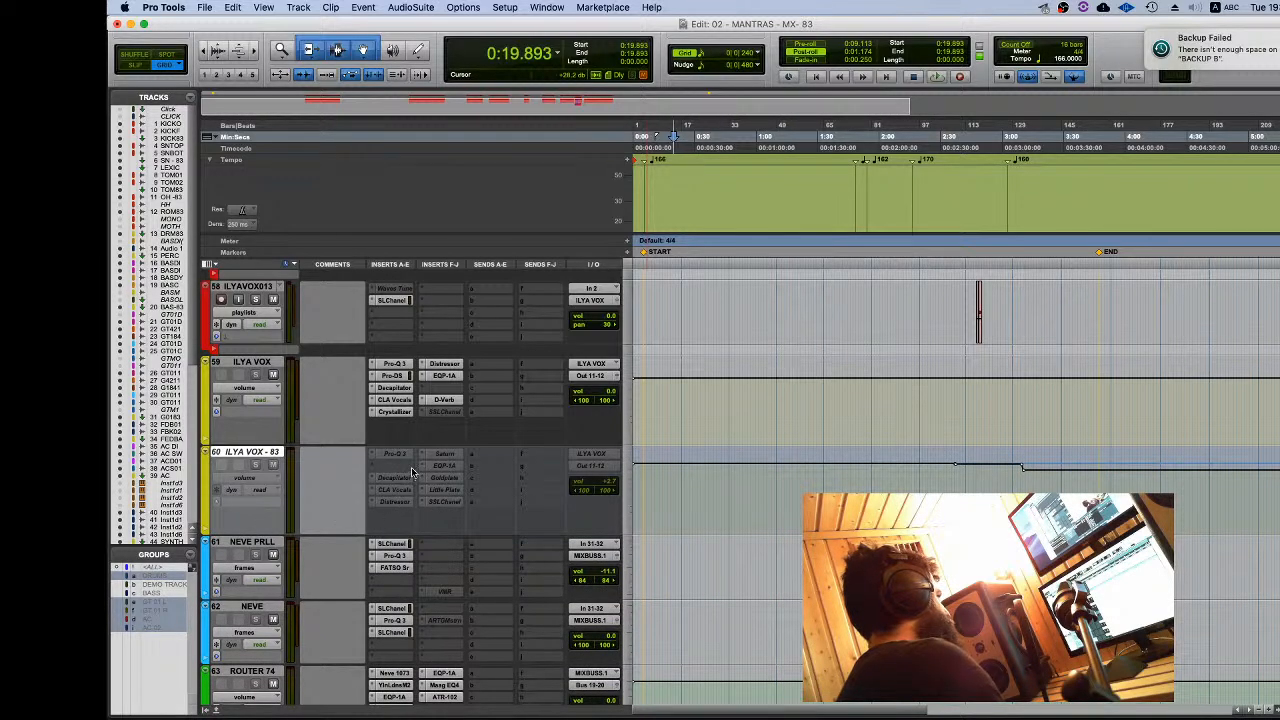
{"action": "scroll", "coordinate": [411, 472], "scroll_direction": "up", "scroll_amount": 3}
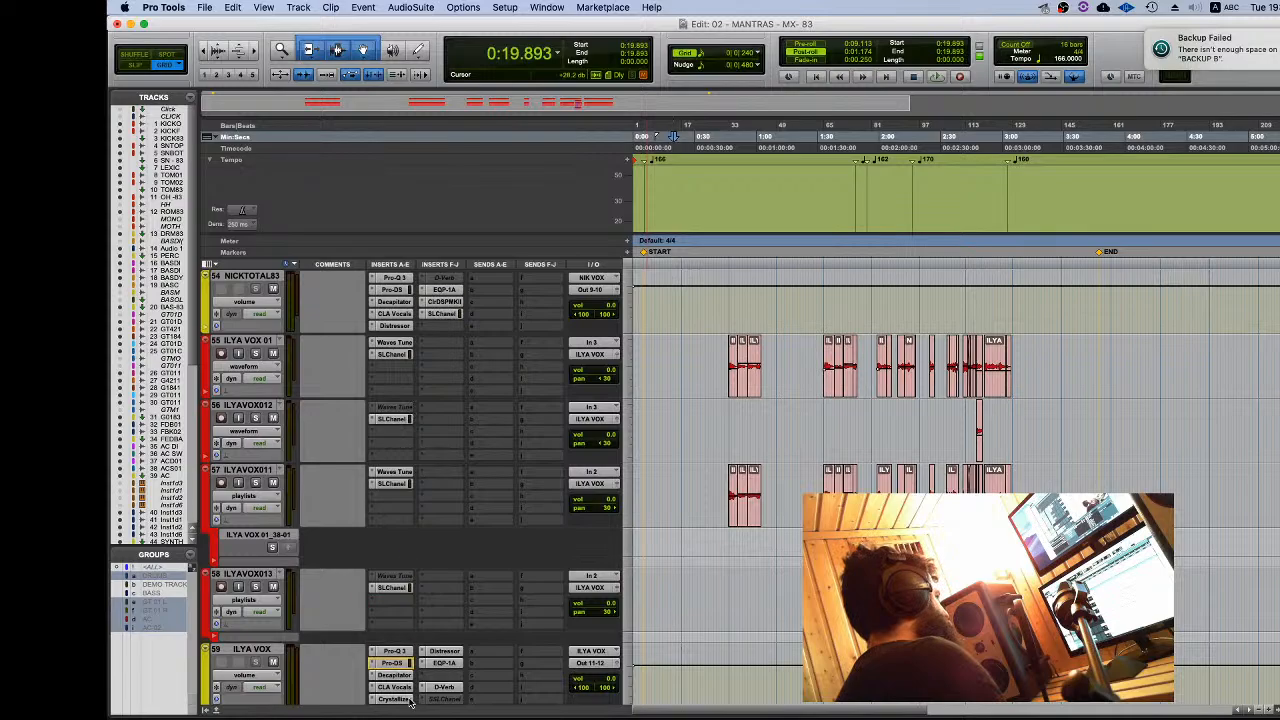
{"action": "scroll", "coordinate": [447, 472], "scroll_direction": "down", "scroll_amount": 10}
{"action": "scroll", "coordinate": [448, 285], "scroll_direction": "up", "scroll_amount": 8}
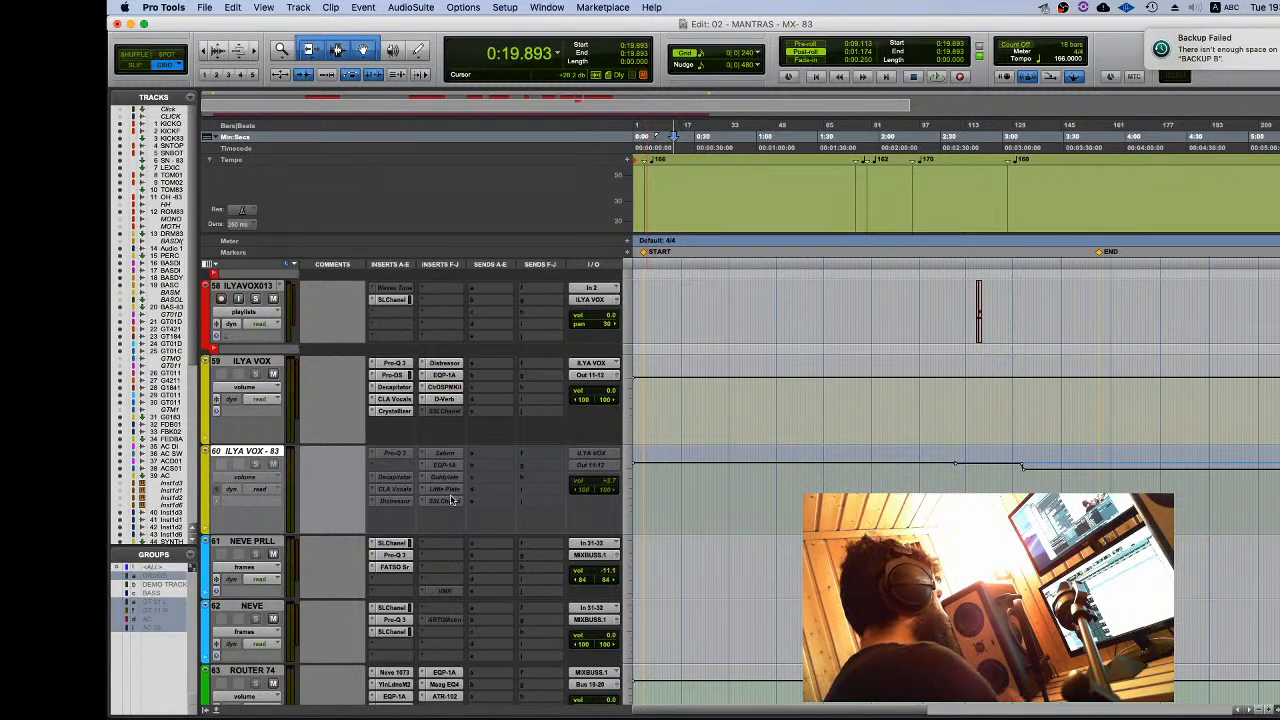
{"action": "left_click_drag", "start_coordinate": [450, 500], "coordinate": [450, 412]}
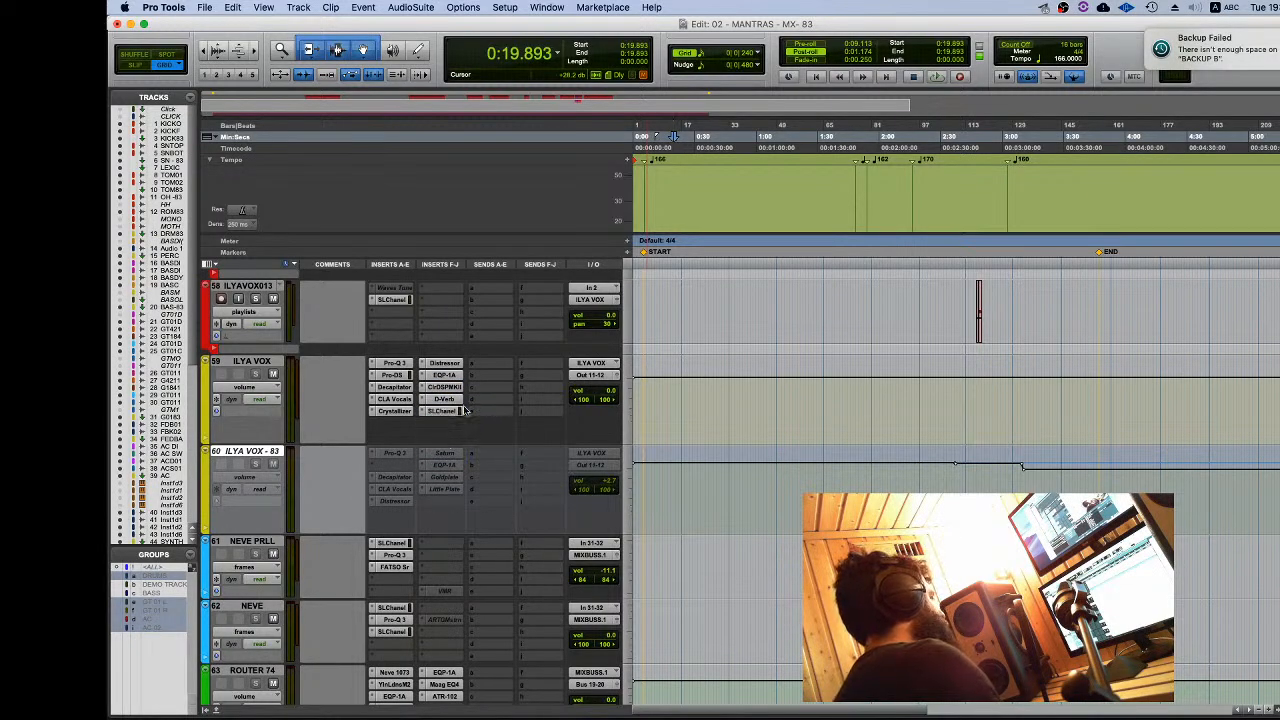
Step: Play the mix from about 0:57.2, delete the imported inactive vocal bus on track 60, and stop playback
{"action": "left_click", "coordinate": [750, 402]}
{"action": "key", "text": "space"}
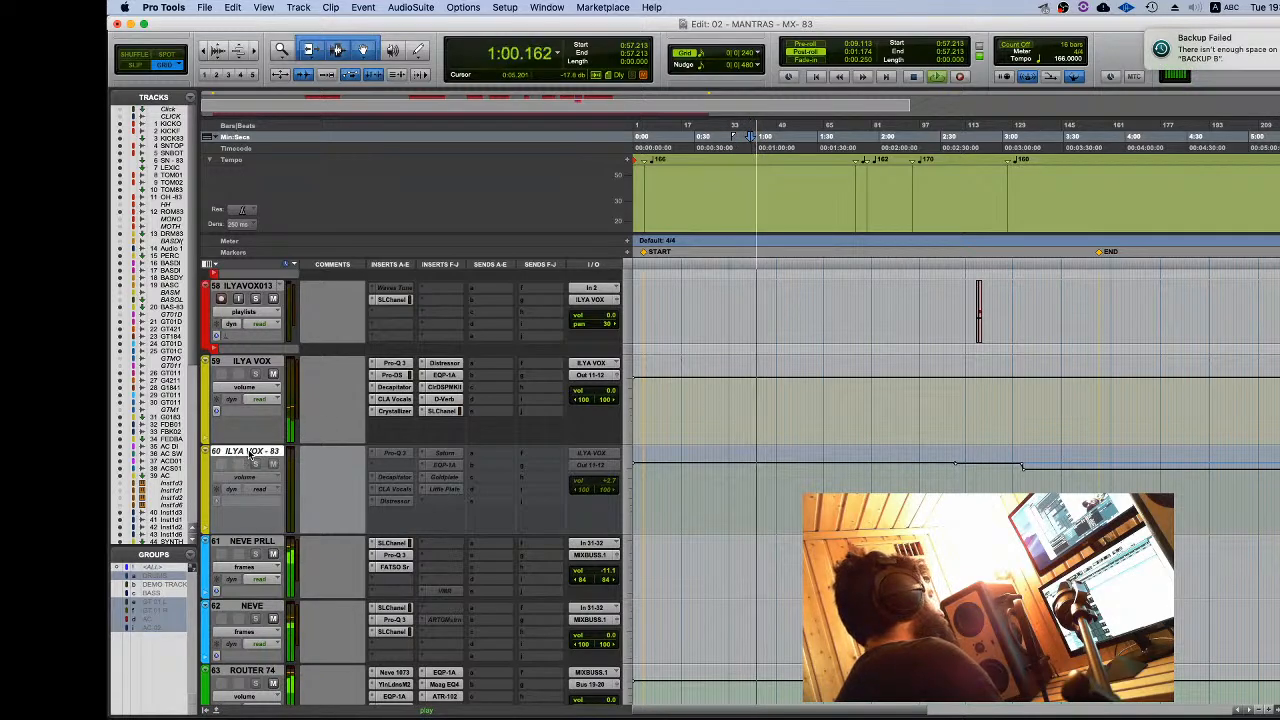
{"action": "right_click", "coordinate": [250, 455]}
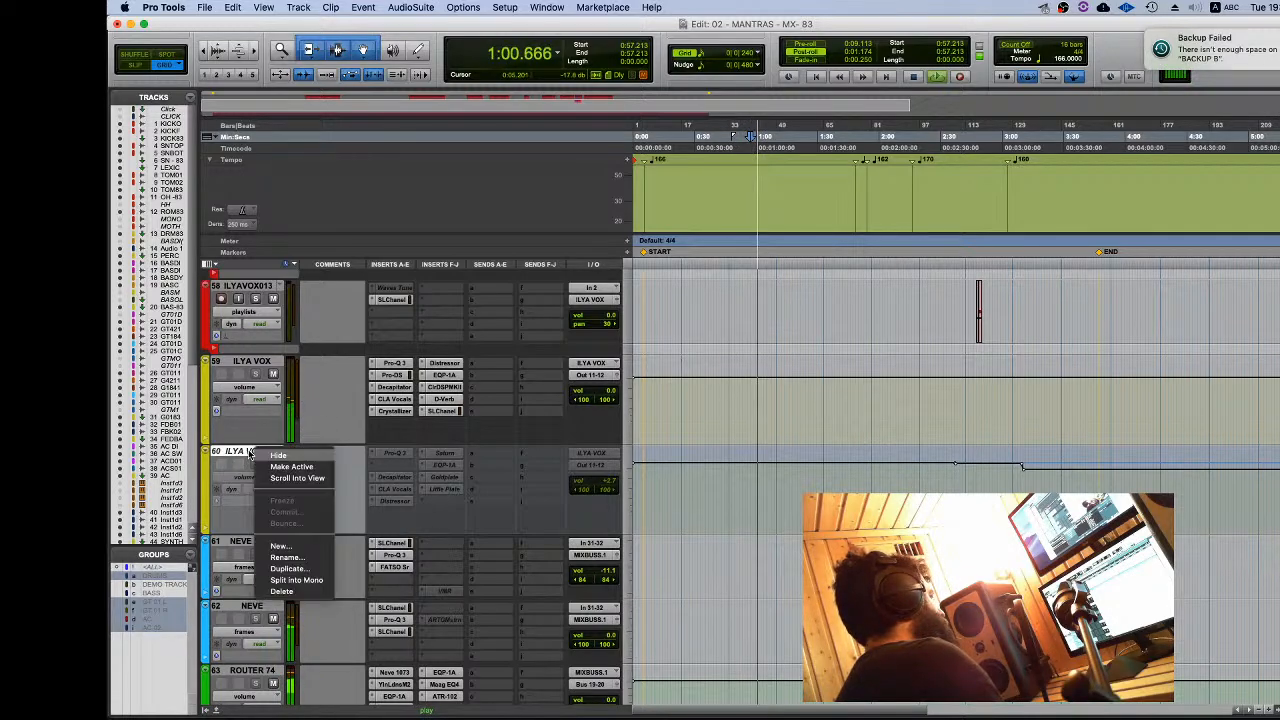
{"action": "left_click", "coordinate": [281, 593]}
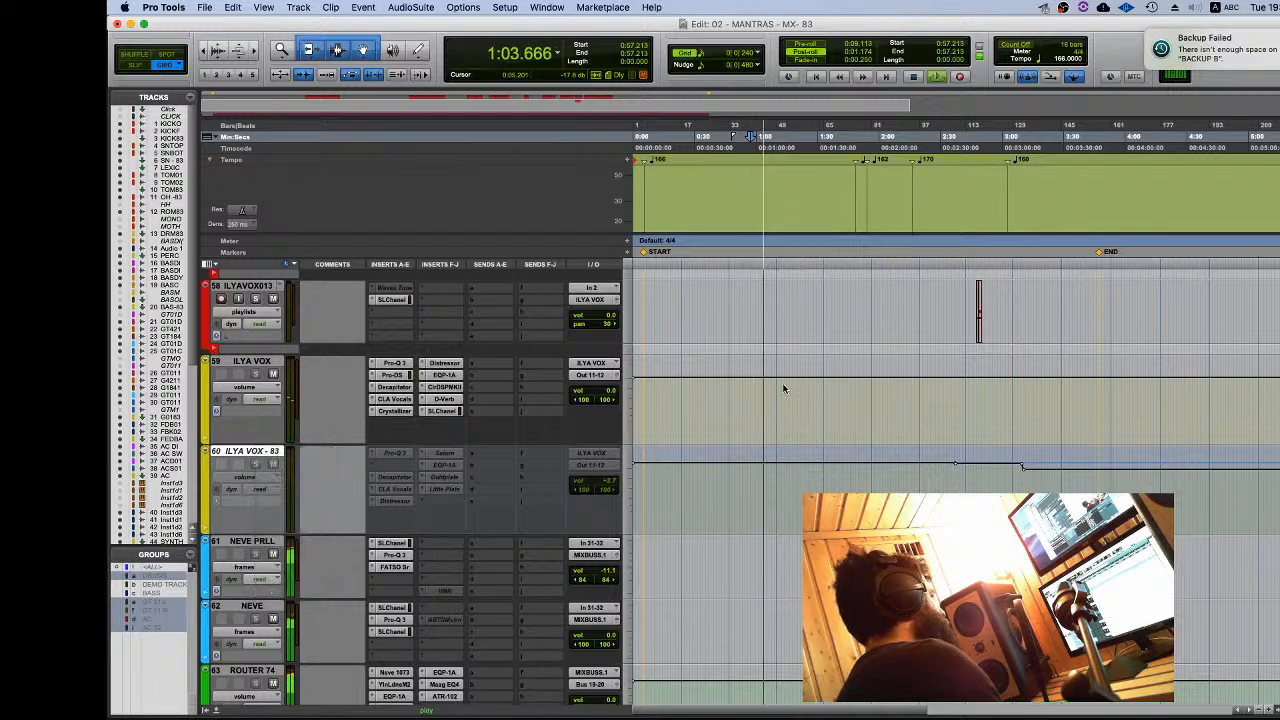
{"action": "scroll", "coordinate": [750, 330], "scroll_direction": "up", "scroll_amount": 5}
{"action": "key", "text": "space"}
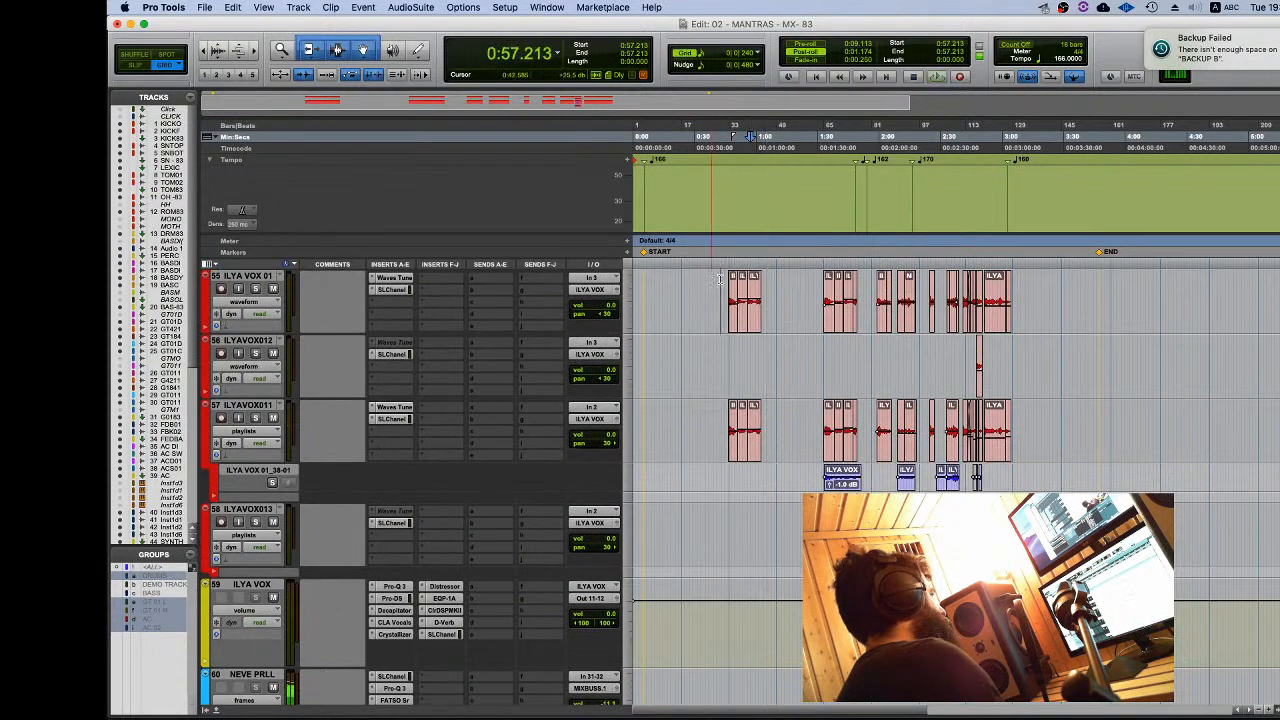
Step: Play the backing vocals from about 0:46.6, raise the output fader of the SSLChannel on the track 59 vocal bus, and stop after listening
{"action": "left_click", "coordinate": [729, 285]}
{"action": "key", "text": "space"}
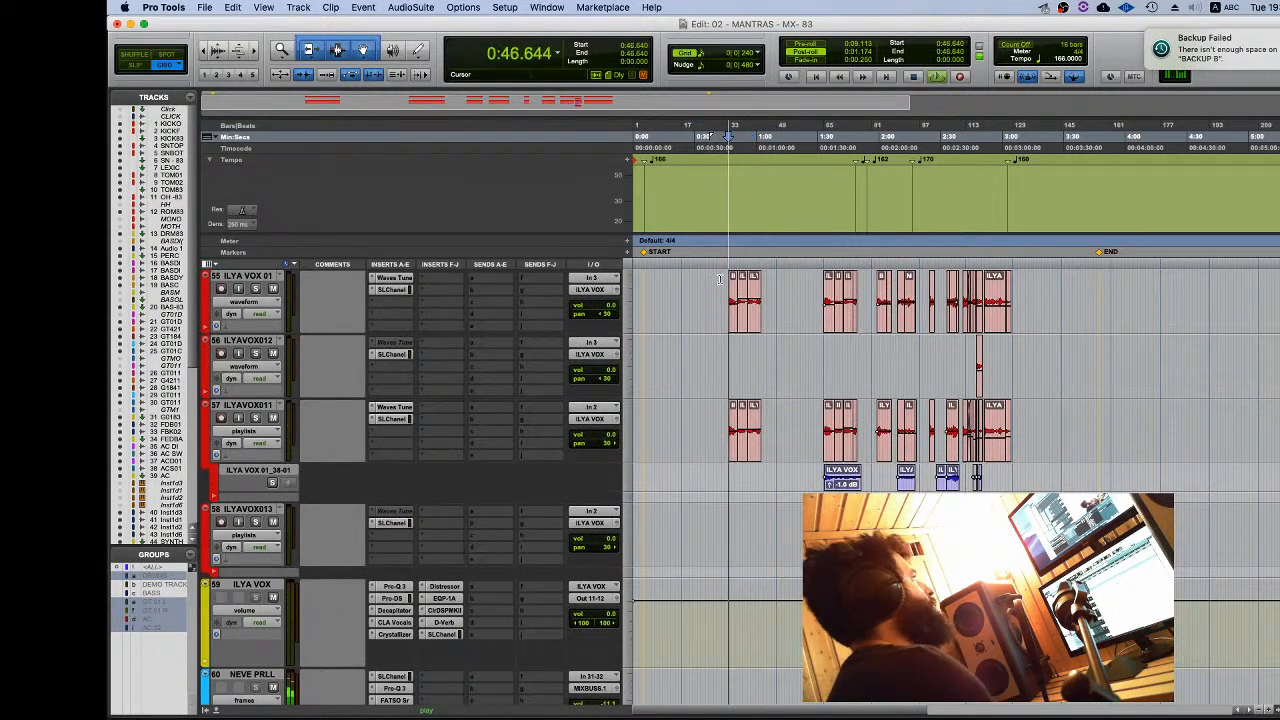
{"action": "left_click", "coordinate": [442, 634]}
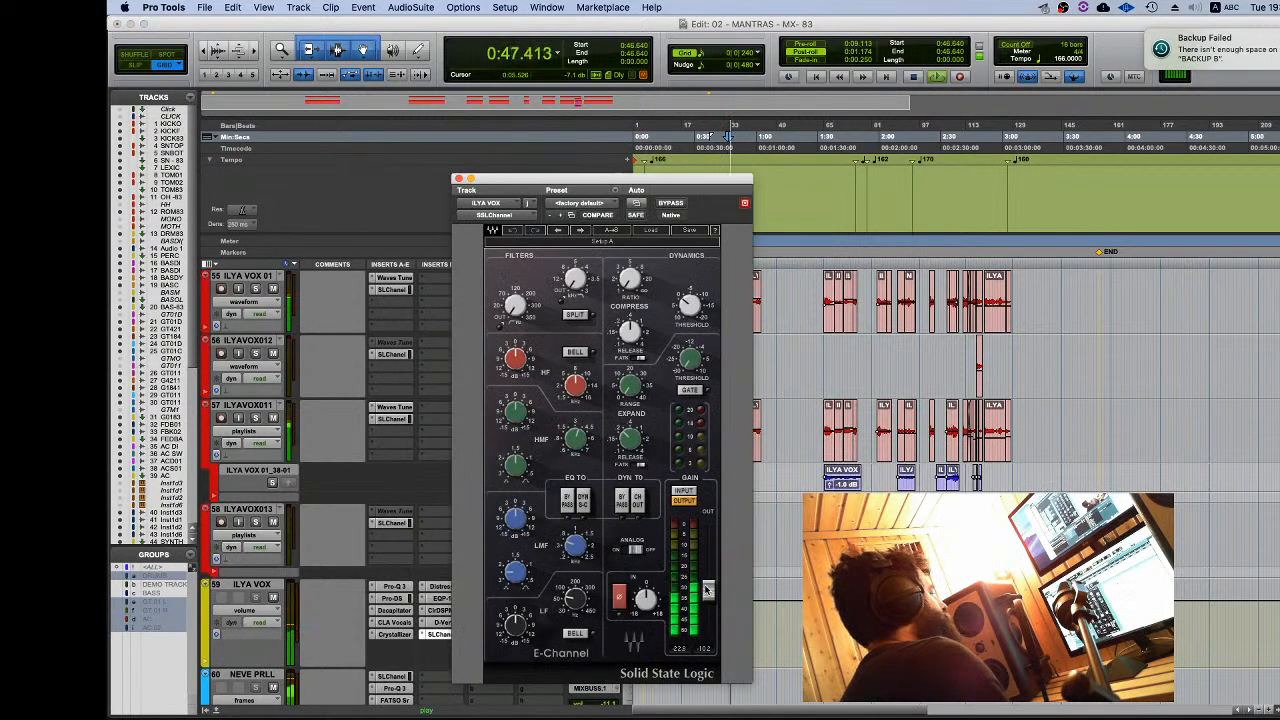
{"action": "left_click_drag", "start_coordinate": [707, 590], "coordinate": [707, 563]}
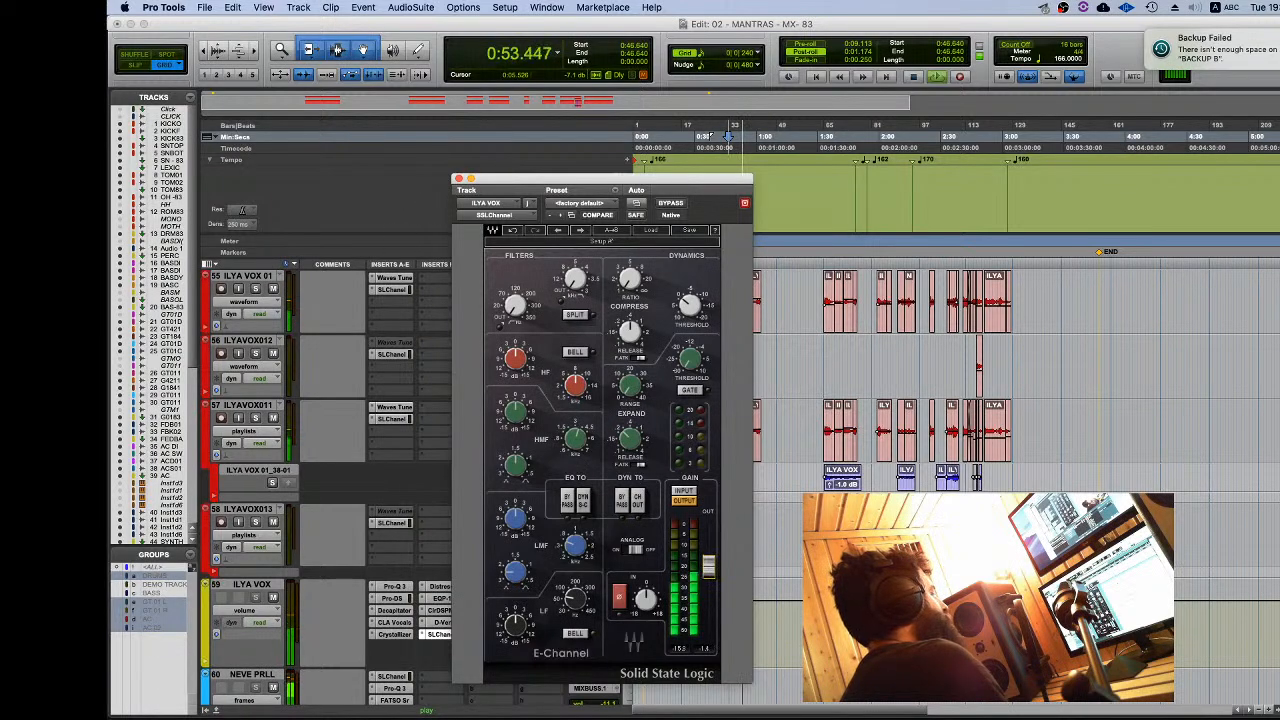
{"action": "scroll", "coordinate": [900, 400], "scroll_direction": "down", "scroll_amount": 5}
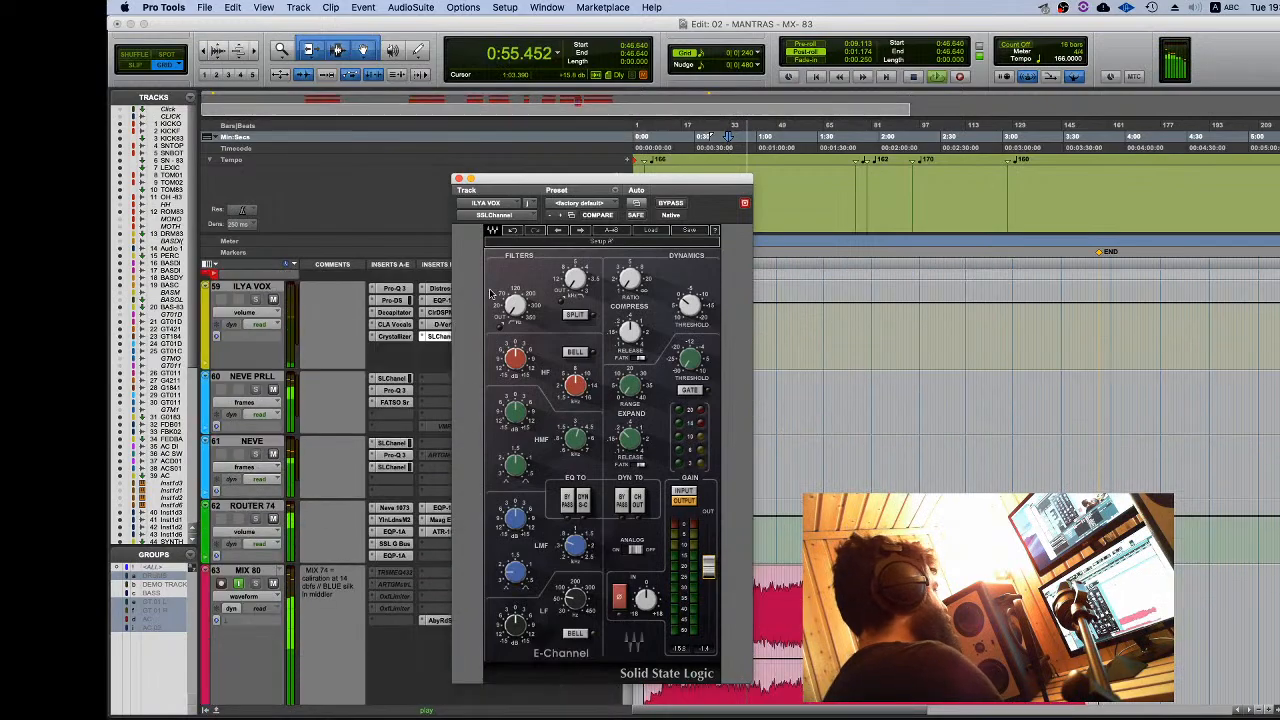
{"action": "left_click", "coordinate": [458, 180]}
{"action": "scroll", "coordinate": [750, 543], "scroll_direction": "up", "scroll_amount": 15}
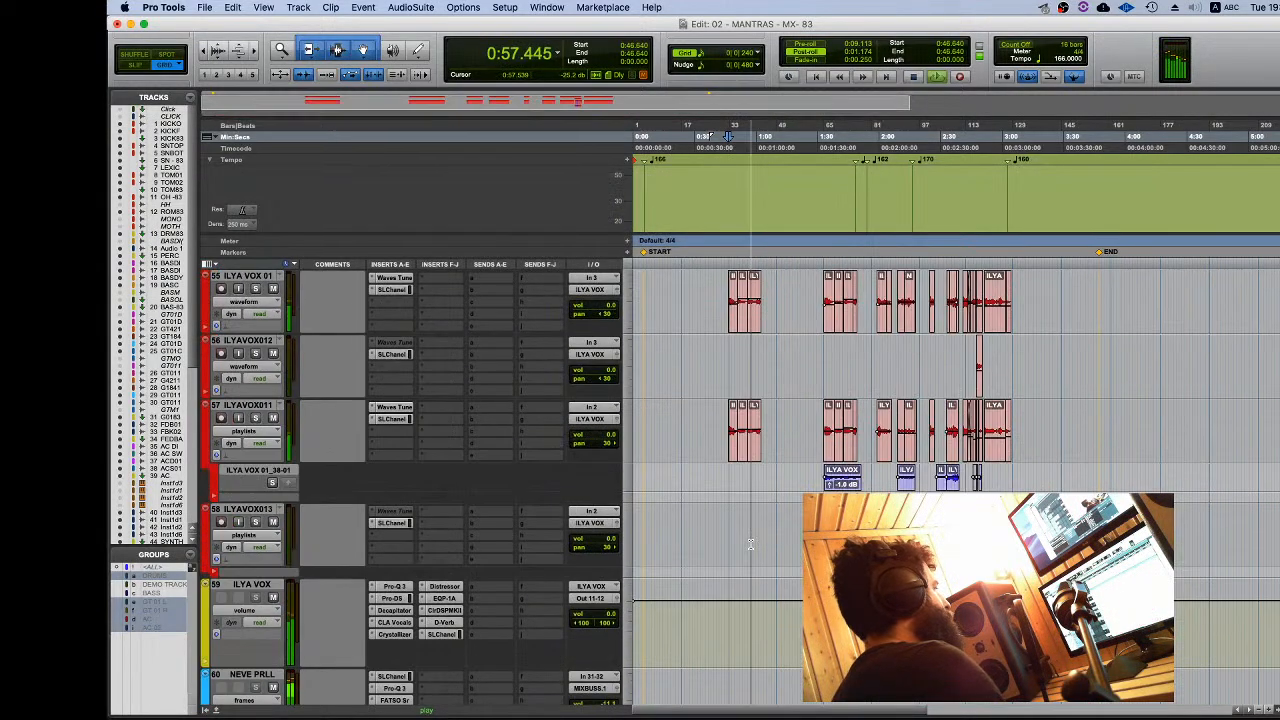
{"action": "key", "text": "space"}
{"action": "scroll", "coordinate": [750, 543], "scroll_direction": "up", "scroll_amount": 15}
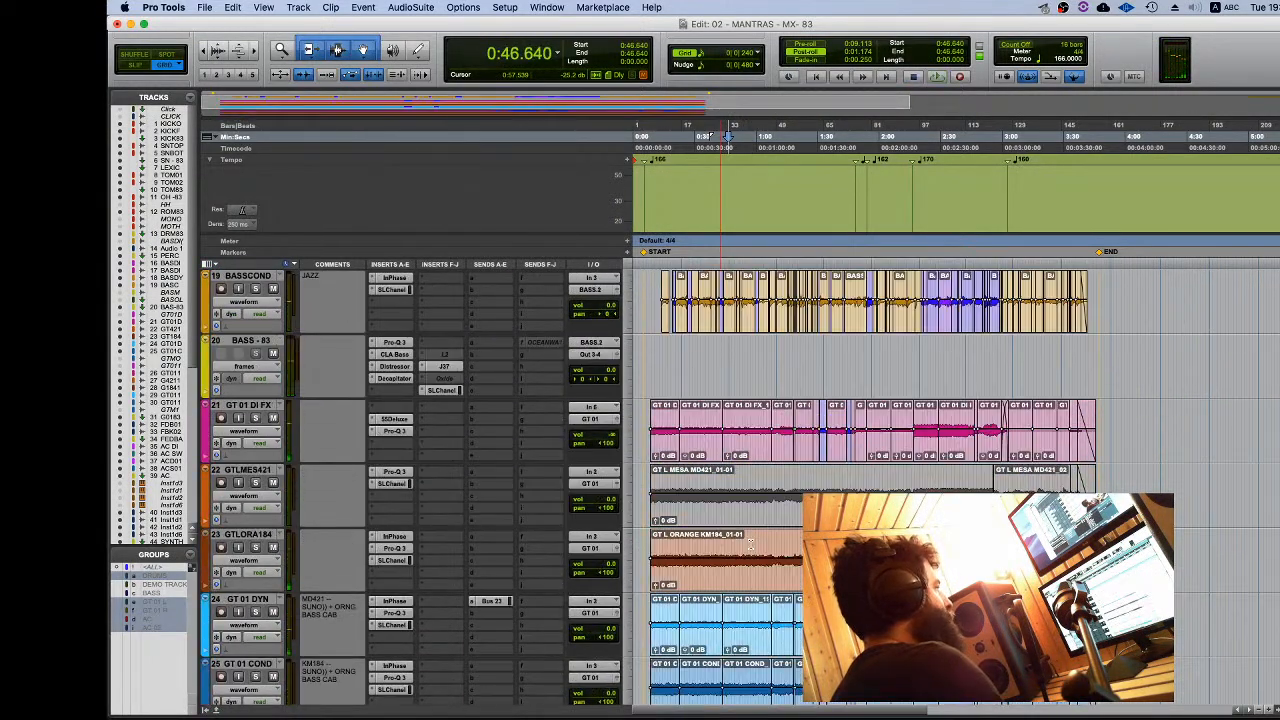
Step: Play the mix at the drum tracks from about 0:24.7, and restart playback from about 0:48
{"action": "scroll", "coordinate": [750, 543], "scroll_direction": "up", "scroll_amount": 5}
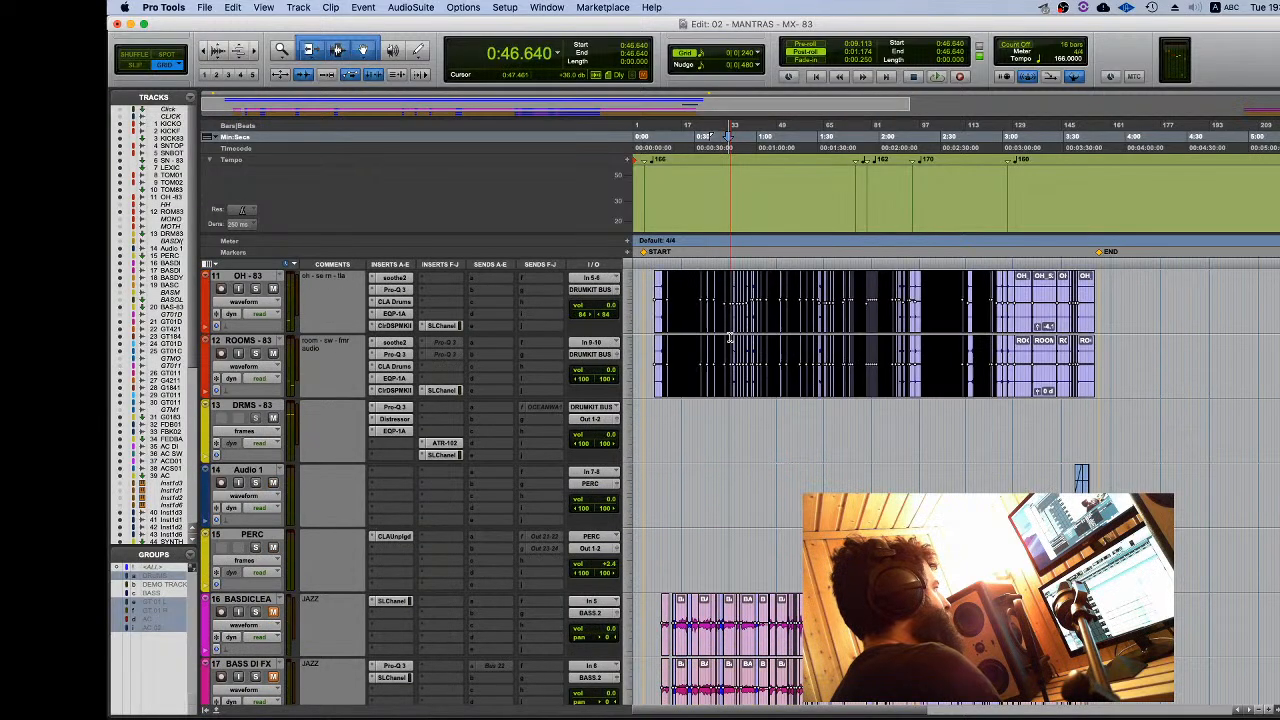
{"action": "scroll", "coordinate": [661, 340], "scroll_direction": "up", "scroll_amount": 2}
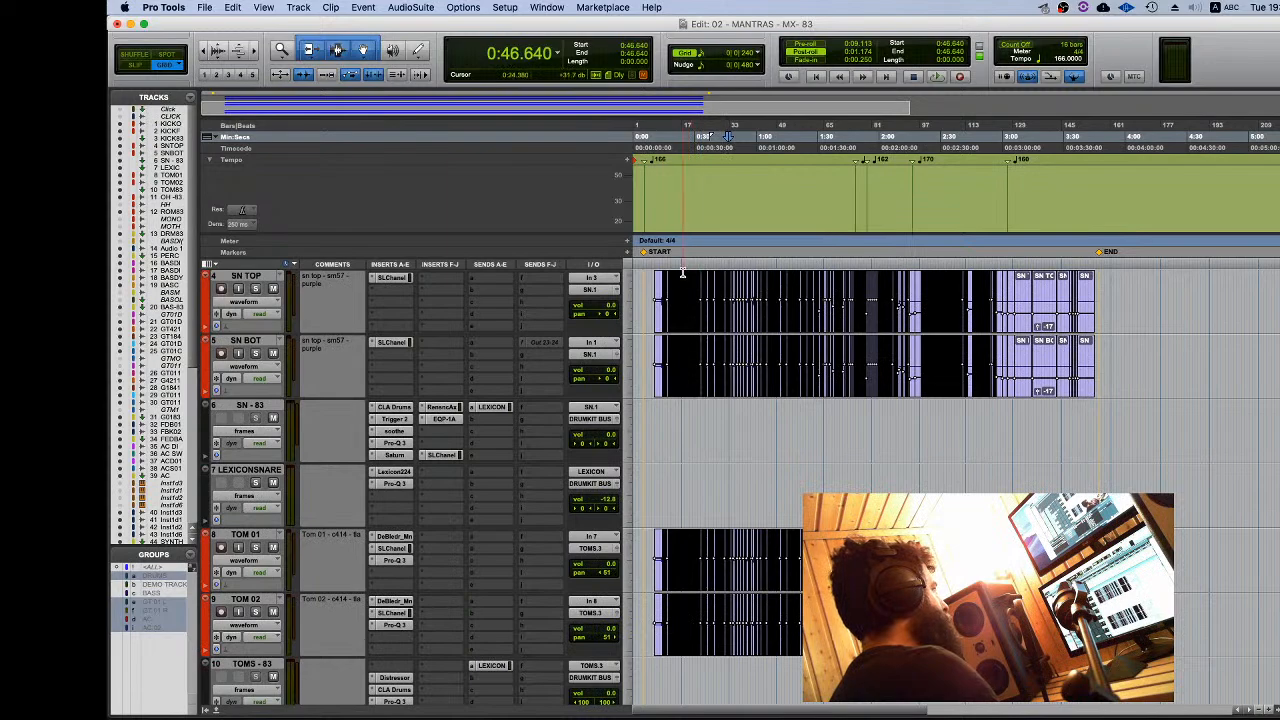
{"action": "left_click", "coordinate": [684, 200]}
{"action": "key", "text": "space"}
{"action": "scroll", "coordinate": [328, 530], "scroll_direction": "down", "scroll_amount": 4}
{"action": "key", "text": "t"}
{"action": "key", "text": "t"}
{"action": "key", "text": "t"}
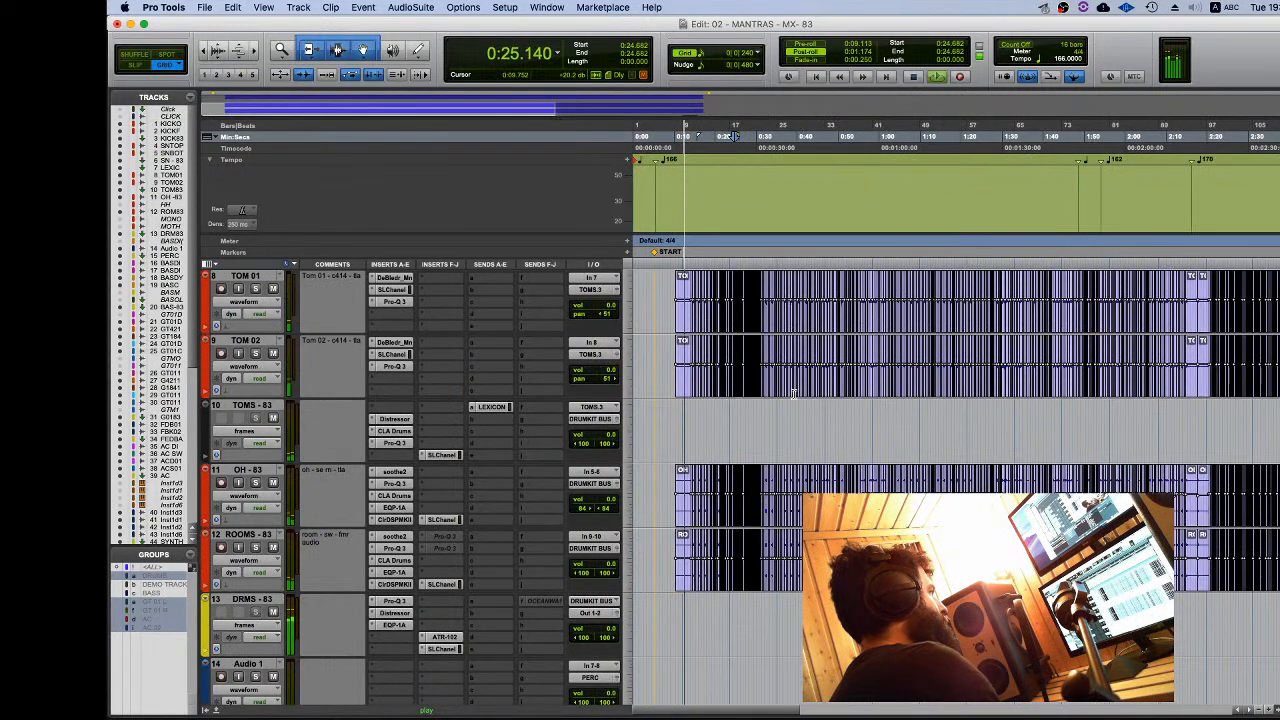
{"action": "scroll", "coordinate": [463, 459], "scroll_direction": "up", "scroll_amount": 2}
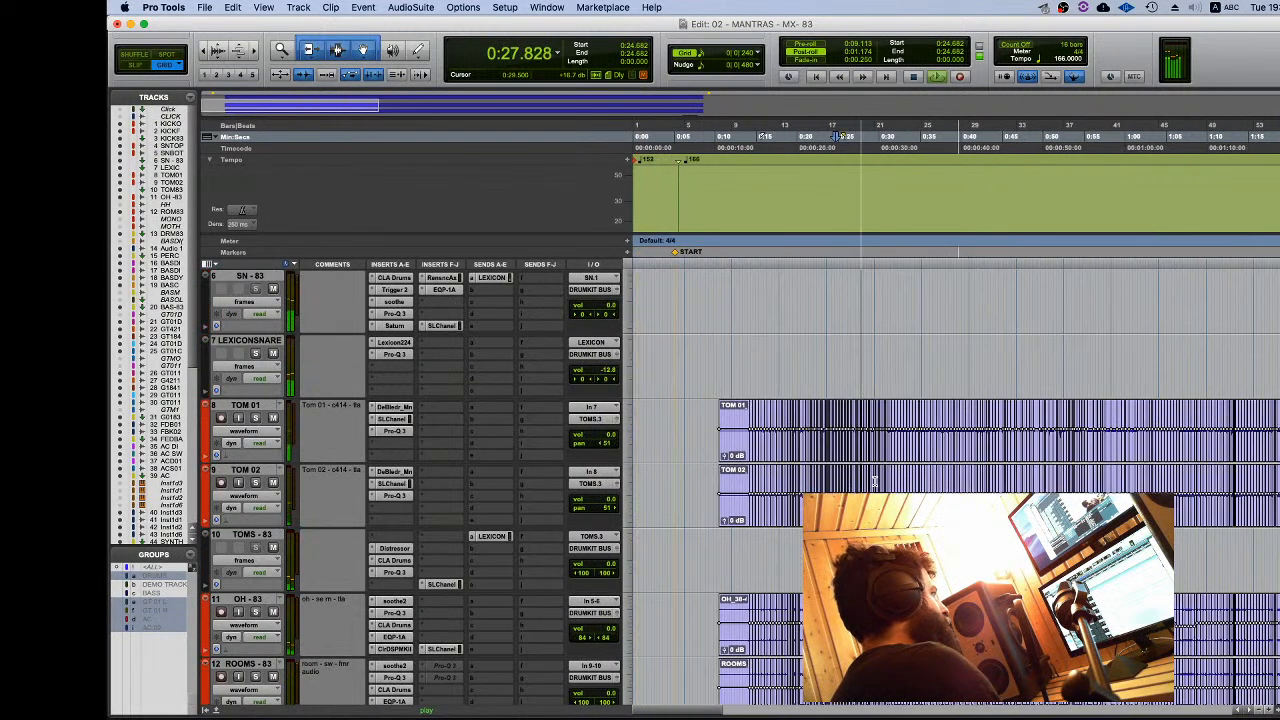
{"action": "key", "text": "r"}
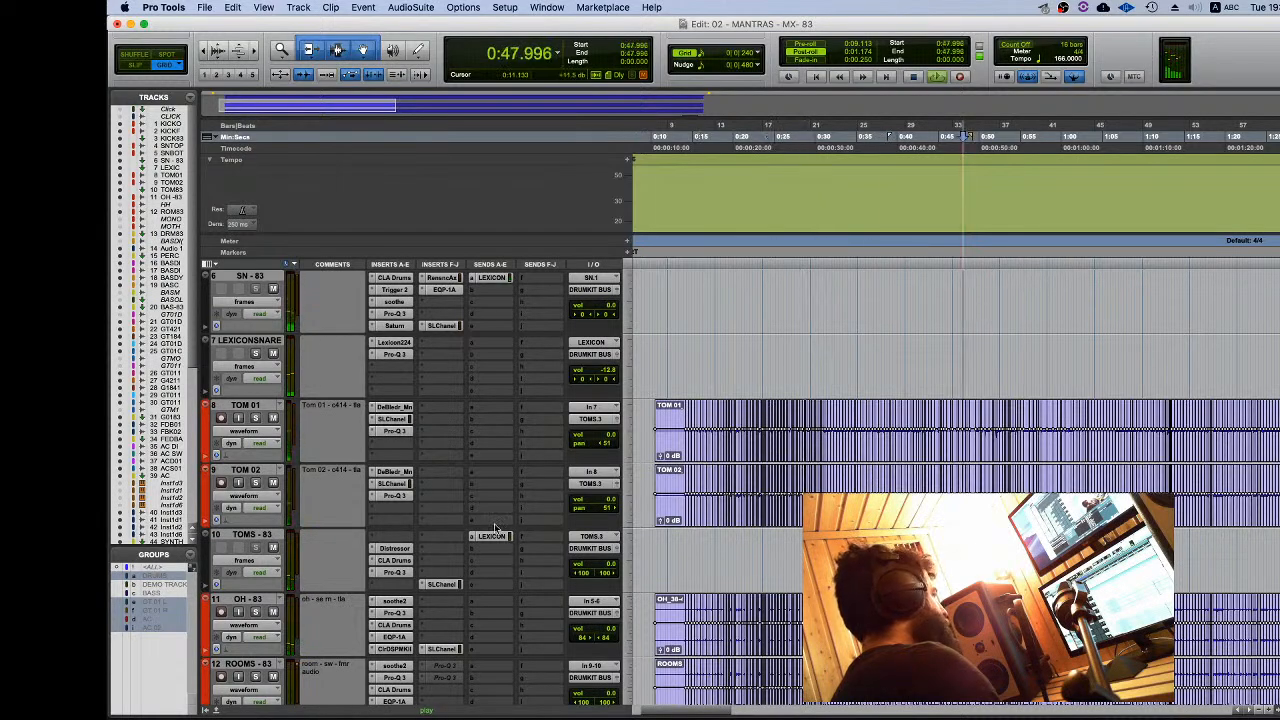
Step: Check the SSLChannel on TOMS - 83, lower the SSLChannel output fader slightly on TOM 02, and replay from about 0:49.5
{"action": "left_click", "coordinate": [441, 584]}
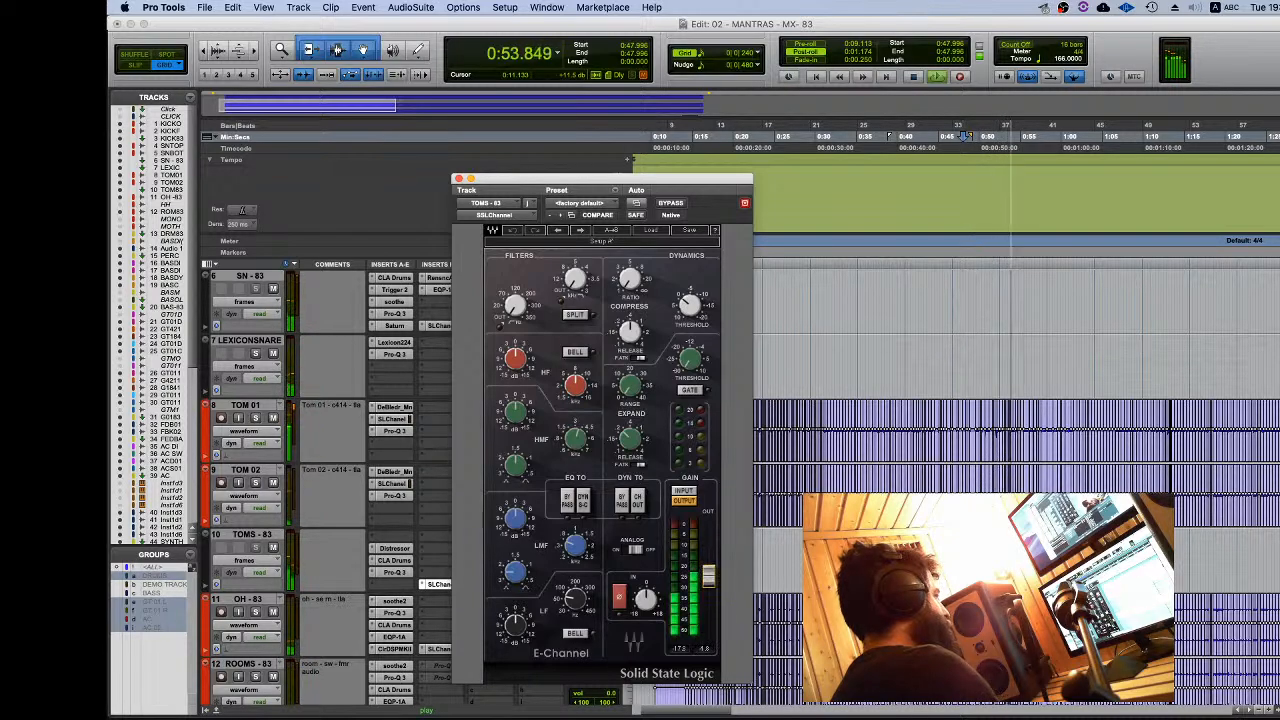
{"action": "left_click", "coordinate": [392, 483]}
{"action": "left_click_drag", "start_coordinate": [701, 561], "coordinate": [703, 568]}
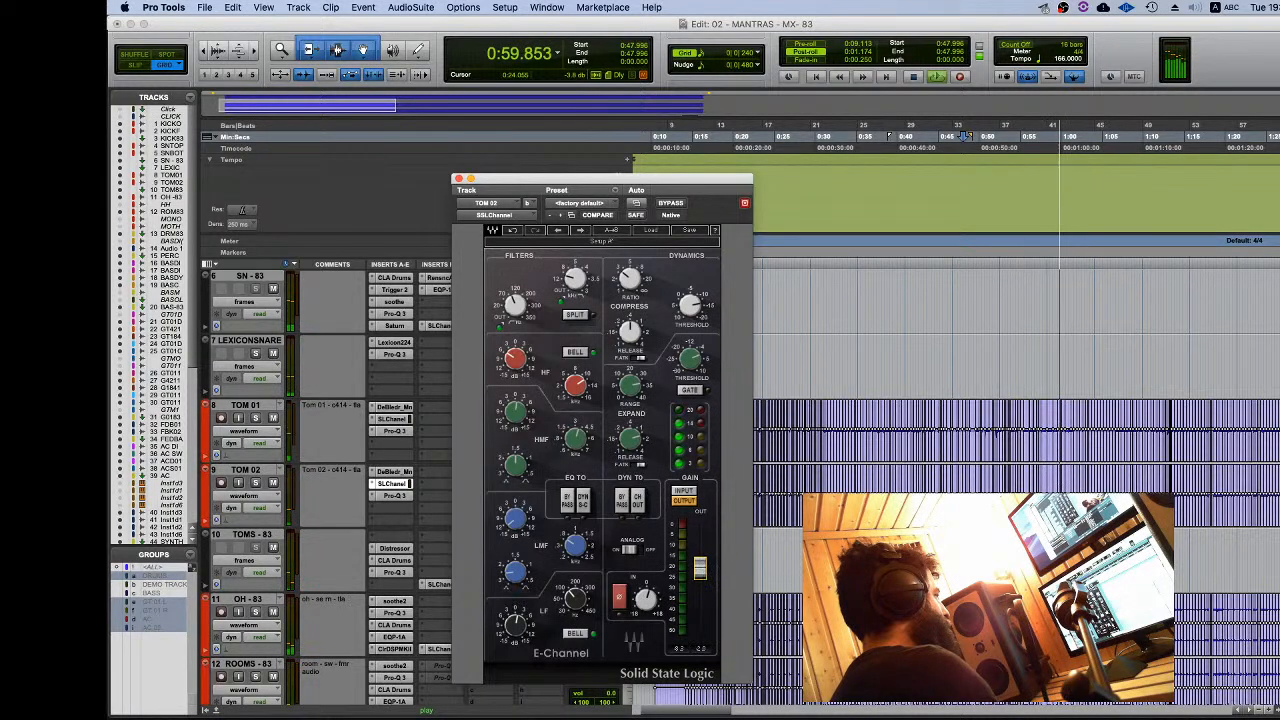
{"action": "key", "text": "space"}
{"action": "left_click", "coordinate": [975, 260]}
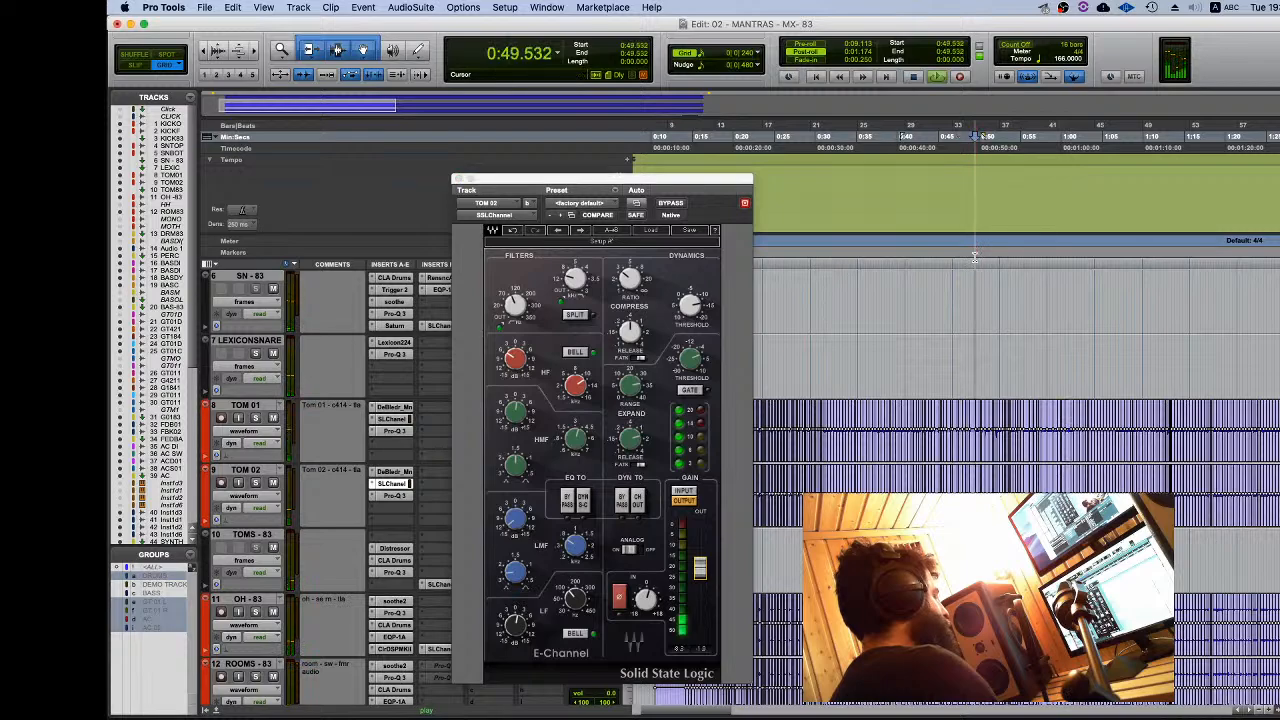
{"action": "key", "text": "space"}
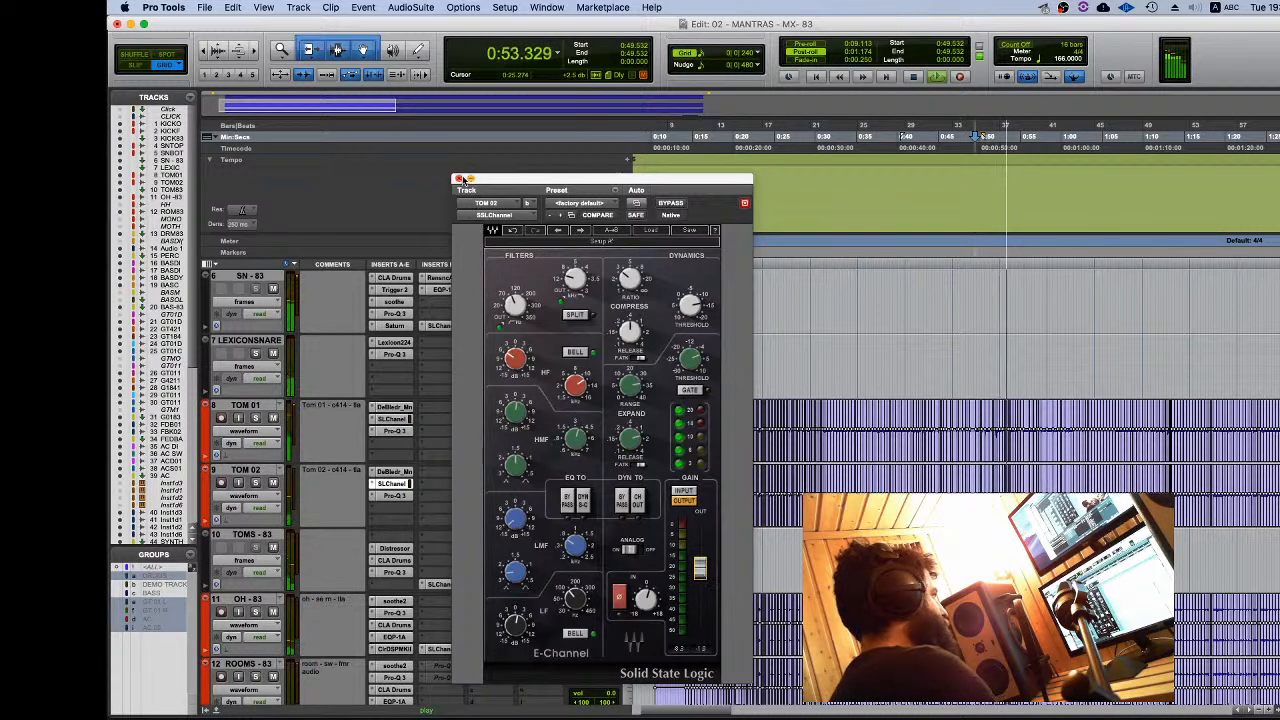
{"action": "left_click", "coordinate": [458, 179]}
Step: Stop playback and rename the MIX 80 print track to MIX 83
{"action": "scroll", "coordinate": [528, 590], "scroll_direction": "down", "scroll_amount": 5}
{"action": "scroll", "coordinate": [528, 590], "scroll_direction": "down", "scroll_amount": 15}
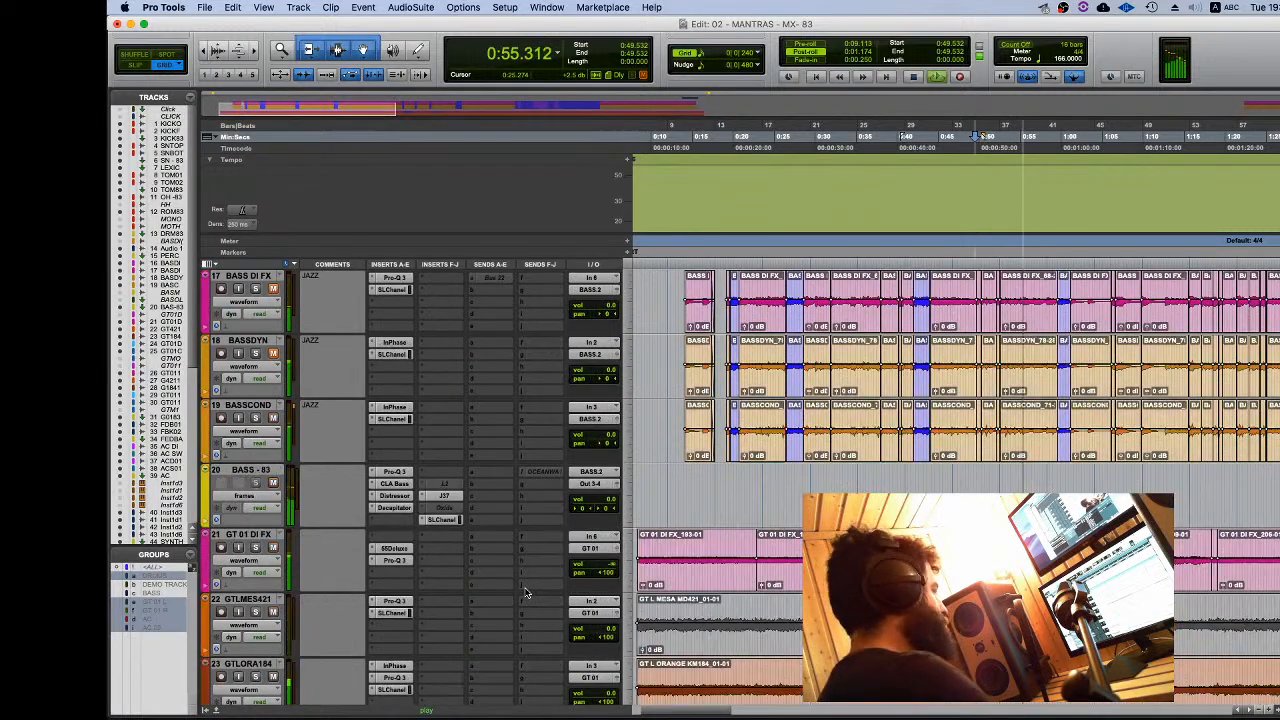
{"action": "scroll", "coordinate": [528, 590], "scroll_direction": "down", "scroll_amount": 15}
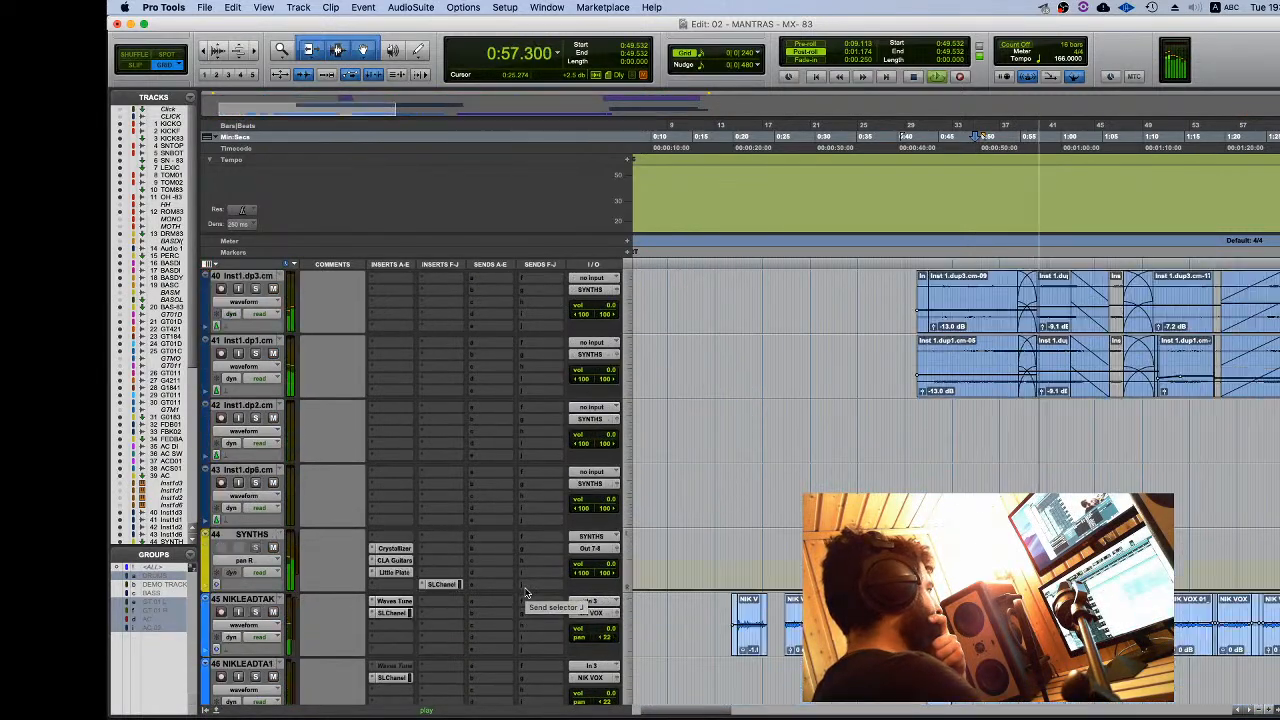
{"action": "scroll", "coordinate": [530, 588], "scroll_direction": "down", "scroll_amount": 8}
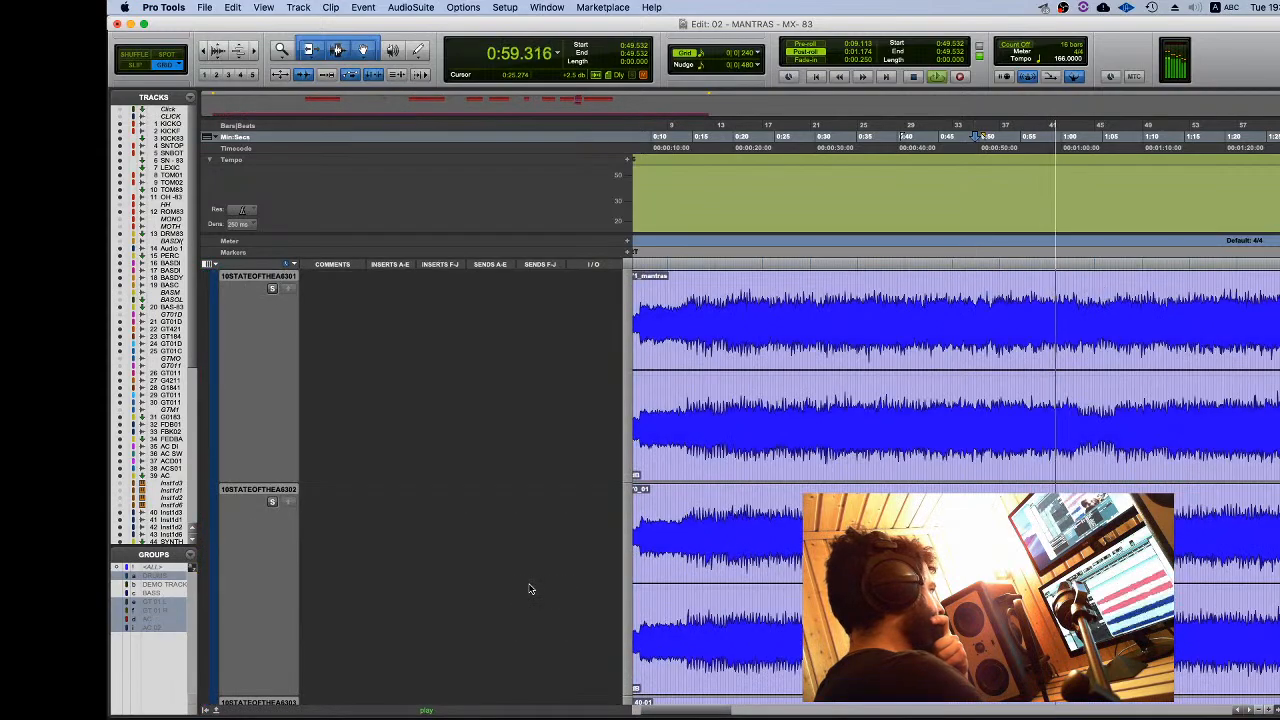
{"action": "scroll", "coordinate": [530, 588], "scroll_direction": "up", "scroll_amount": 4}
{"action": "key", "text": "r"}
{"action": "key", "text": "r"}
{"action": "key", "text": "r"}
{"action": "key", "text": "space"}
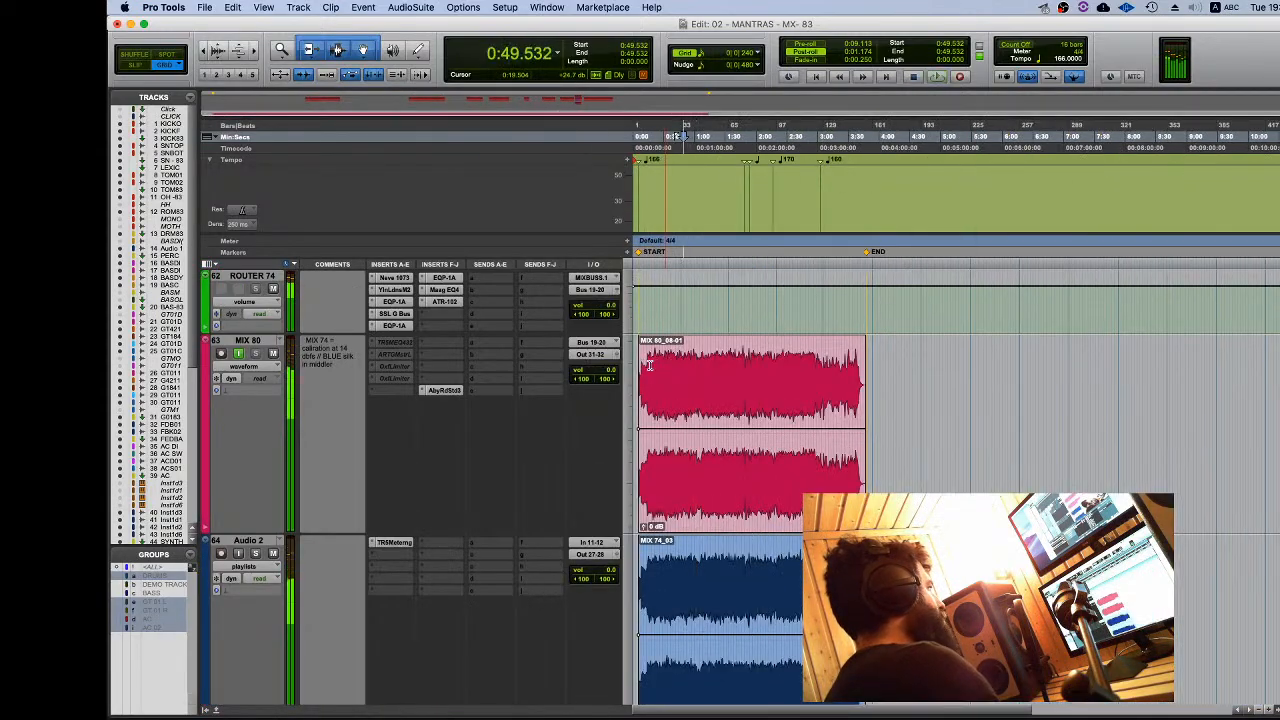
{"action": "left_click", "coordinate": [677, 345]}
{"action": "double_click", "coordinate": [248, 341]}
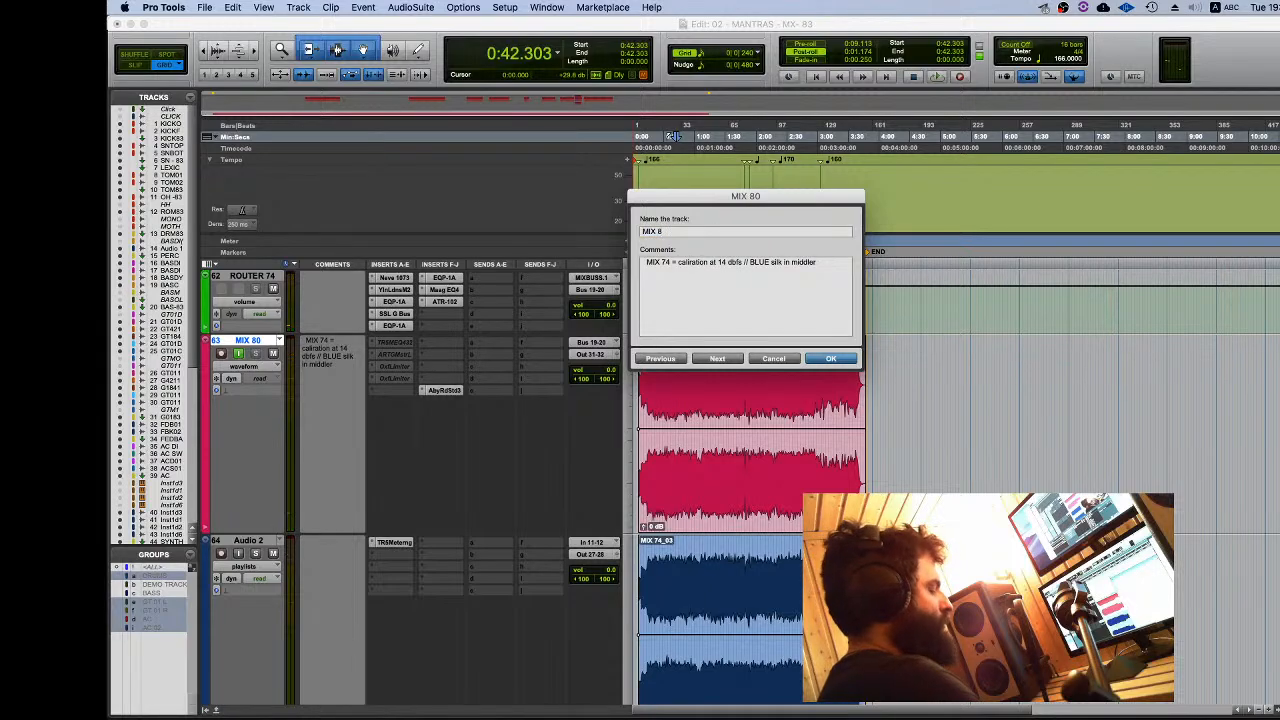
{"action": "left_click", "coordinate": [830, 359]}
Step: Play from about 0:25.3 and toggle input monitoring on the MIX 83 track to compare the live mix with the recorded print
{"action": "left_click", "coordinate": [659, 360]}
{"action": "key", "text": "space"}
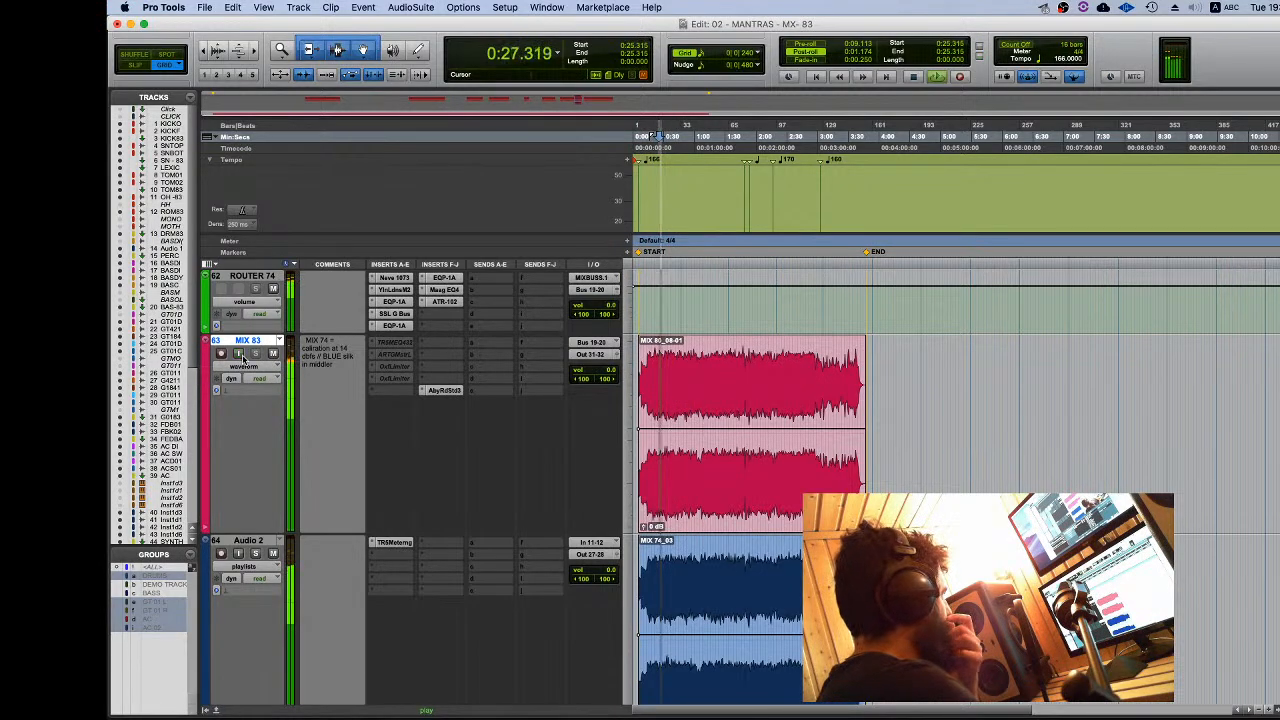
{"action": "left_click", "coordinate": [241, 355]}
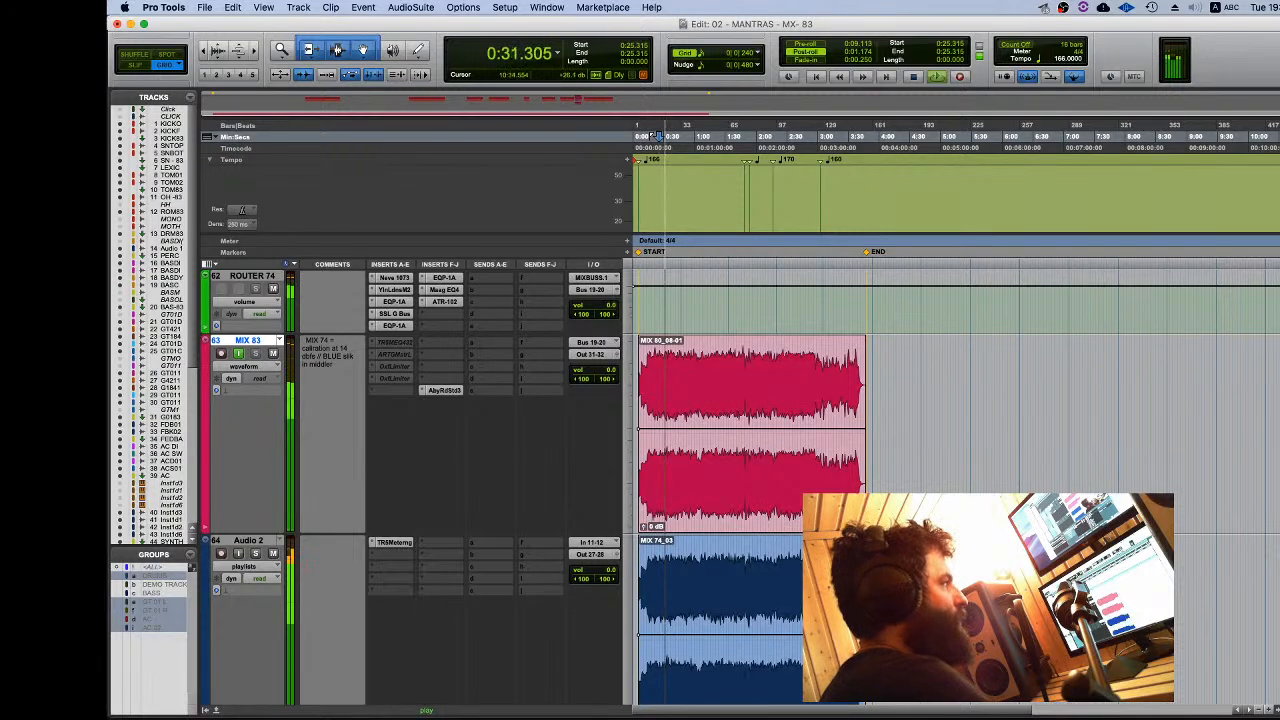
{"action": "key", "text": "space"}
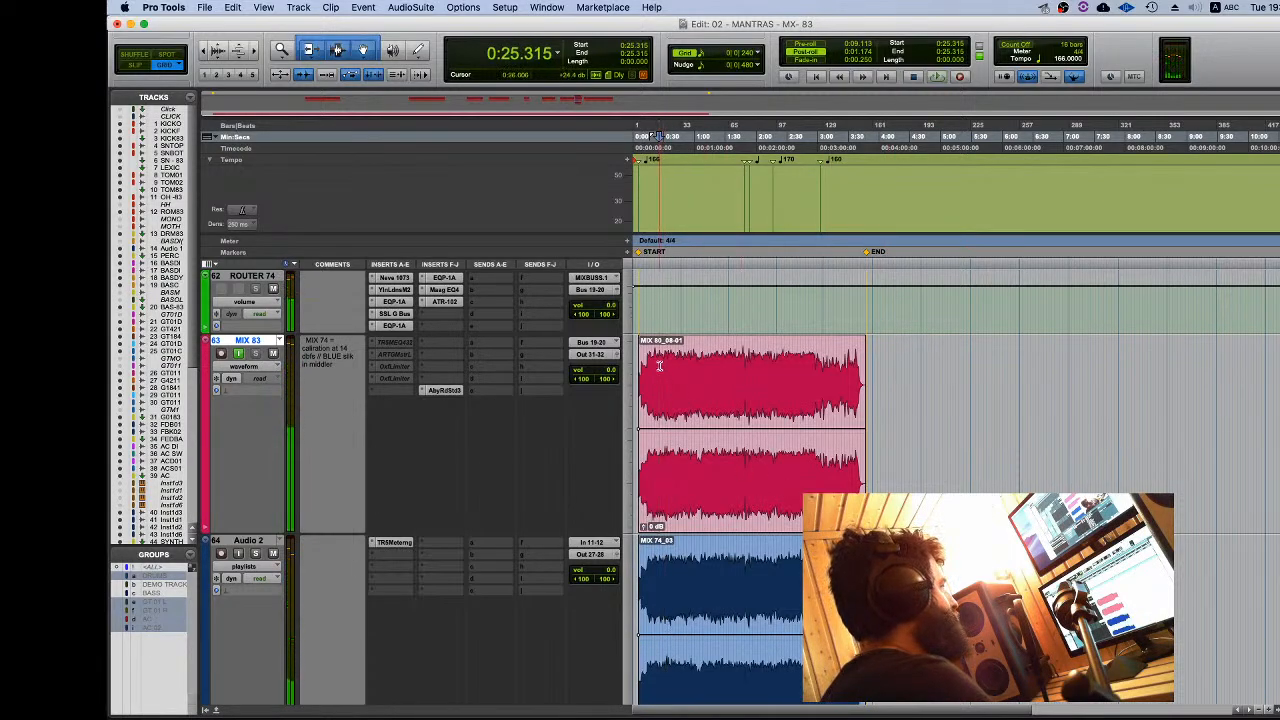
{"action": "left_click", "coordinate": [657, 363]}
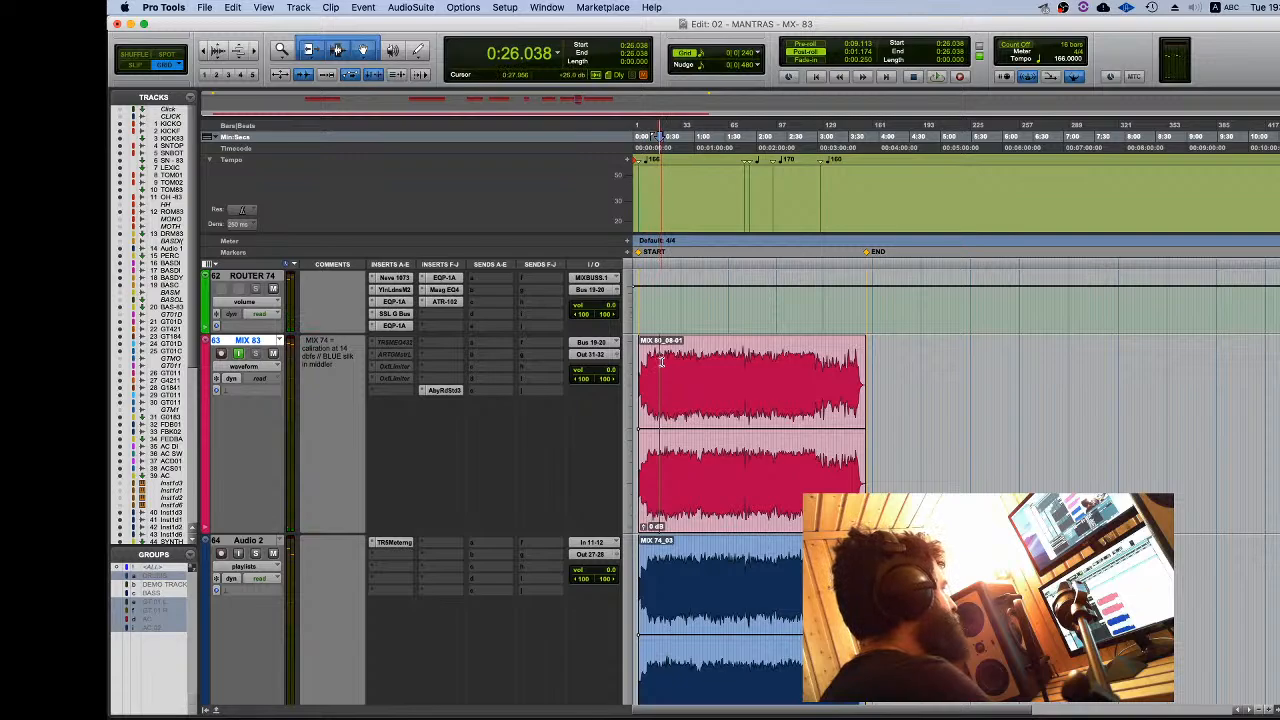
Step: Play from about 0:22 and inspect the J37 output level on the BASS - 83 bus
{"action": "left_click", "coordinate": [655, 364]}
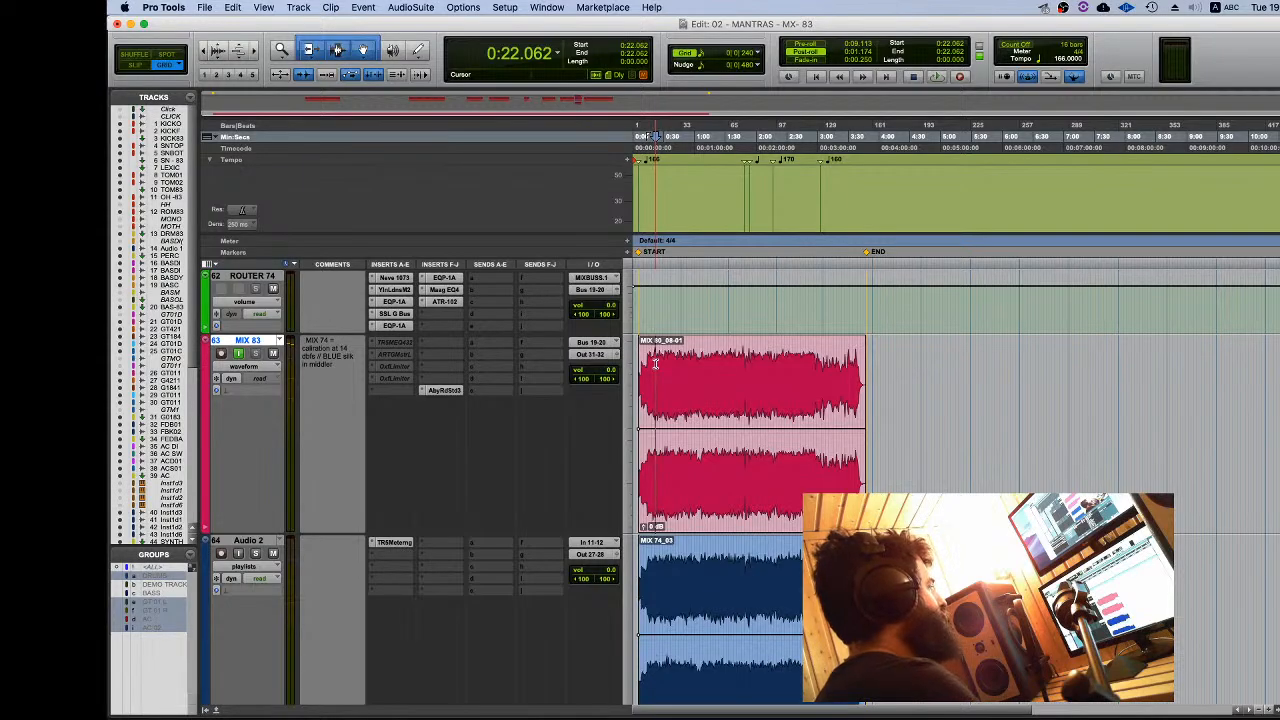
{"action": "scroll", "coordinate": [660, 368], "scroll_direction": "up", "scroll_amount": 15}
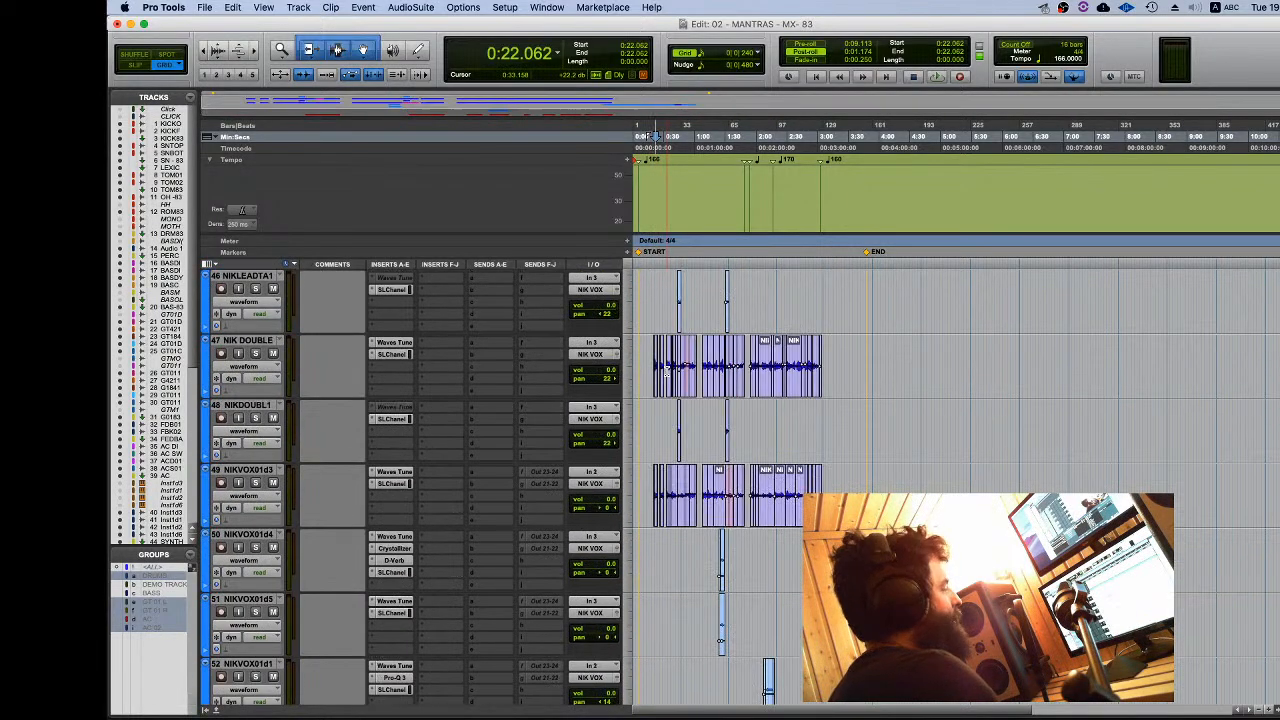
{"action": "scroll", "coordinate": [666, 371], "scroll_direction": "up", "scroll_amount": 15}
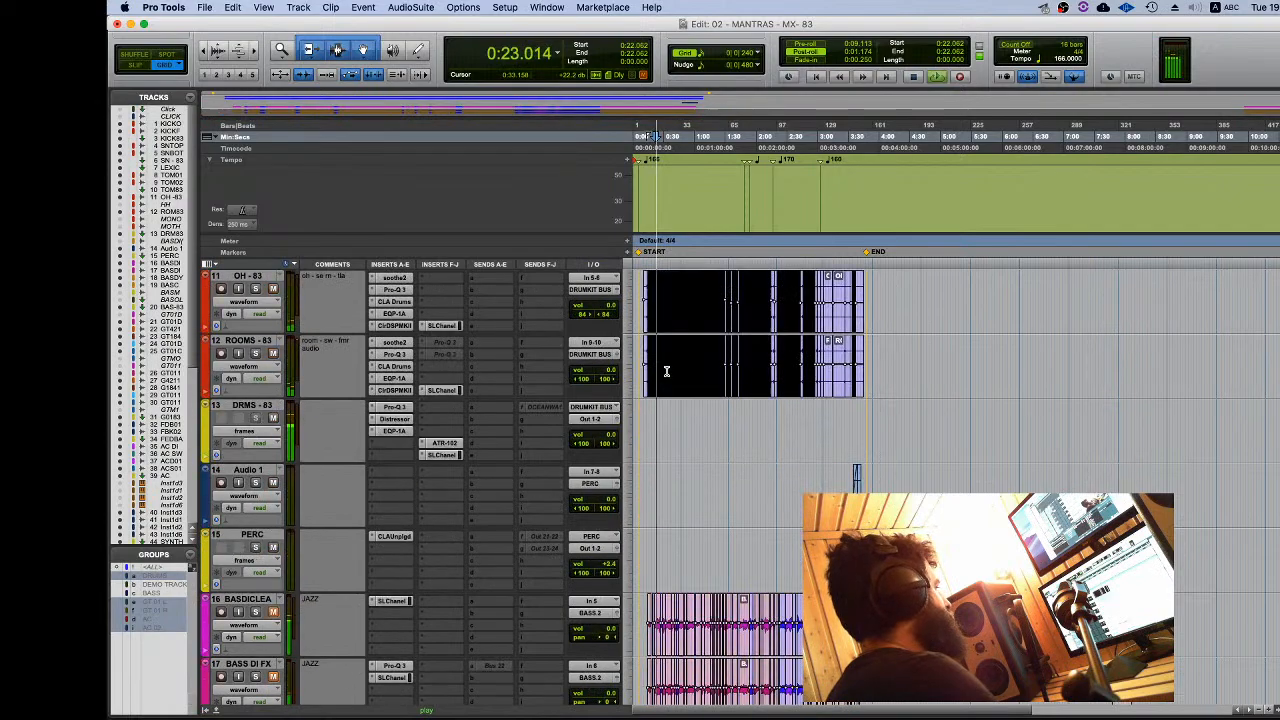
{"action": "scroll", "coordinate": [666, 371], "scroll_direction": "down", "scroll_amount": 1}
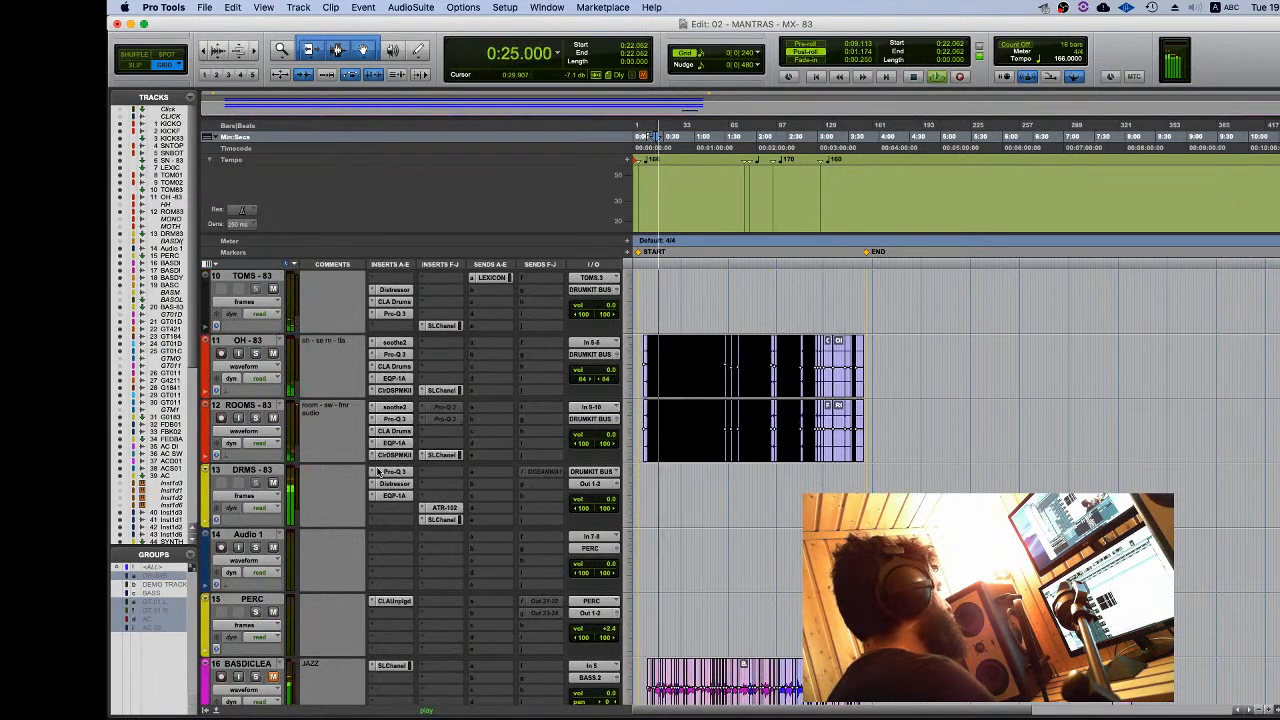
{"action": "scroll", "coordinate": [379, 472], "scroll_direction": "down", "scroll_amount": 4}
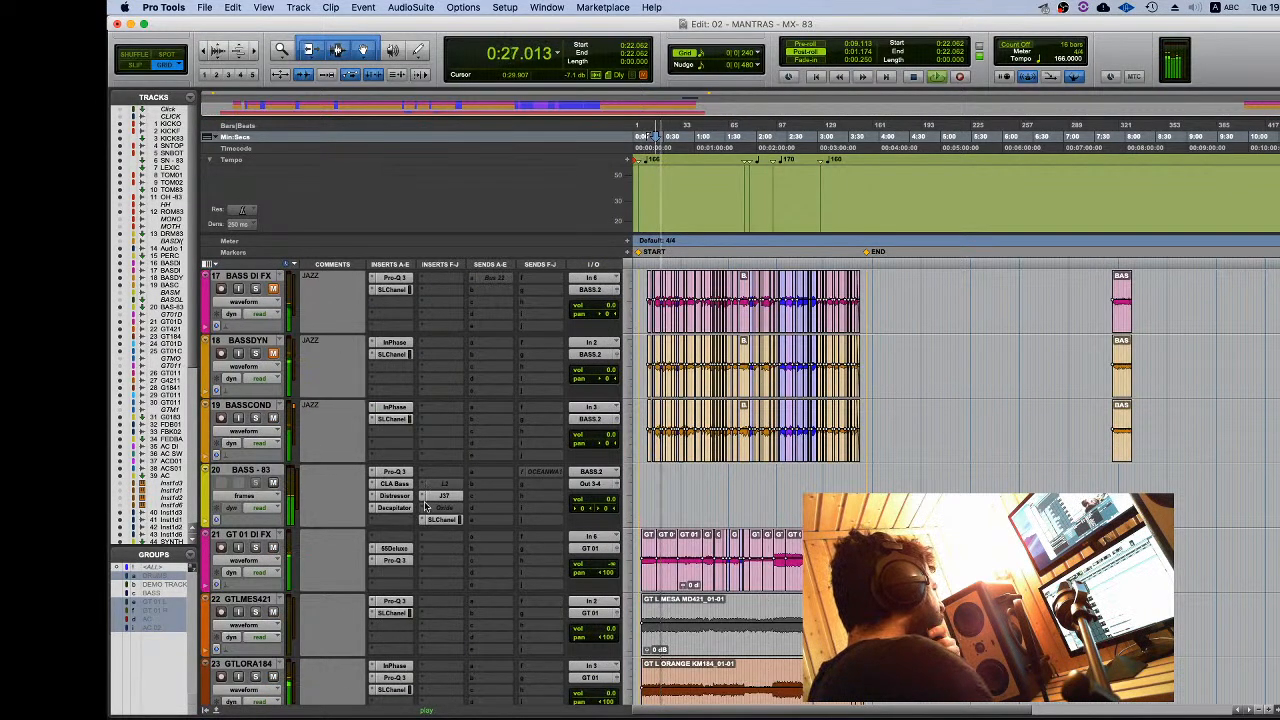
{"action": "left_click", "coordinate": [433, 497]}
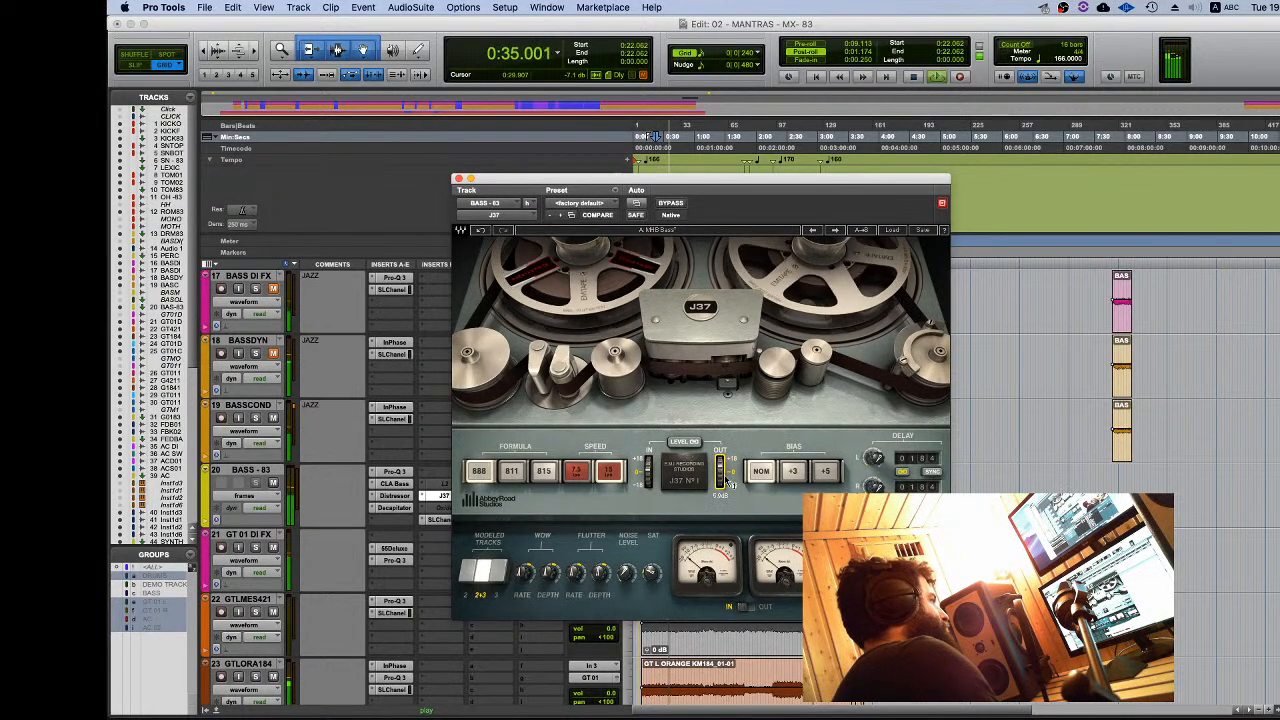
{"action": "left_click", "coordinate": [459, 178]}
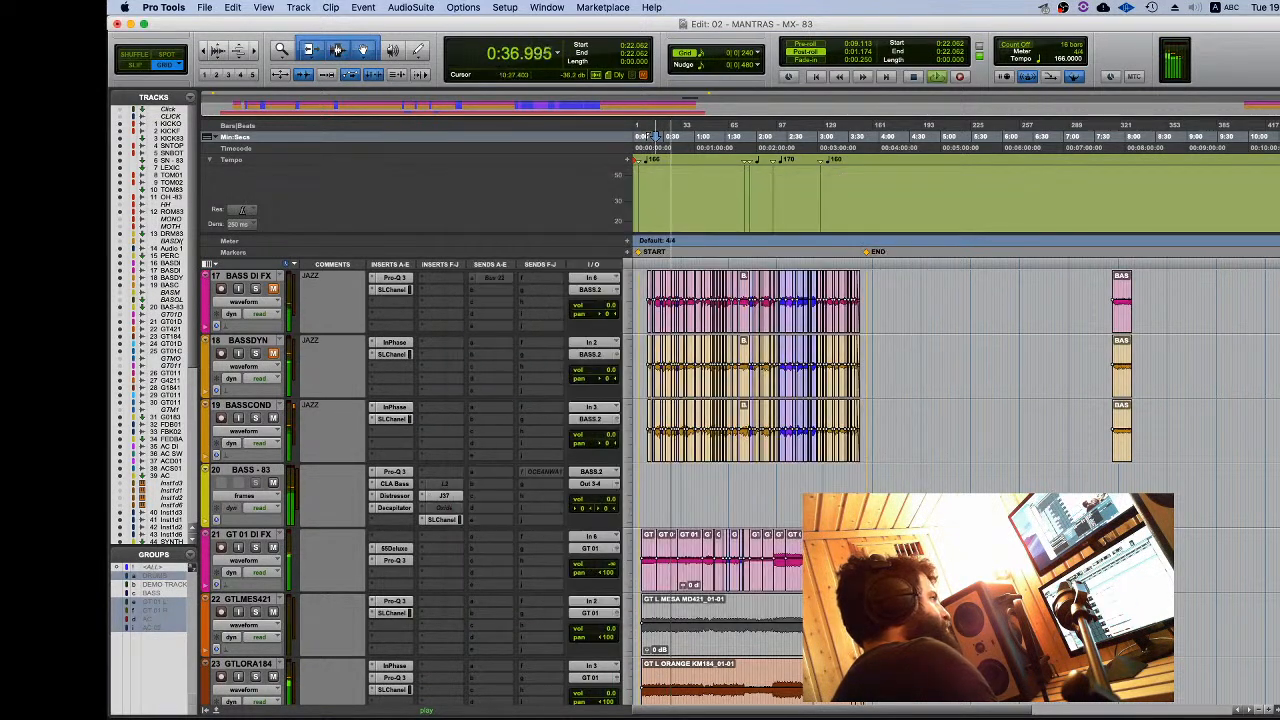
Step: Switch the MIX 83 track's input monitoring to compare it with the old print, and inspect the ATR-102 on ROUTER 74
{"action": "scroll", "coordinate": [238, 415], "scroll_direction": "down", "scroll_amount": 20}
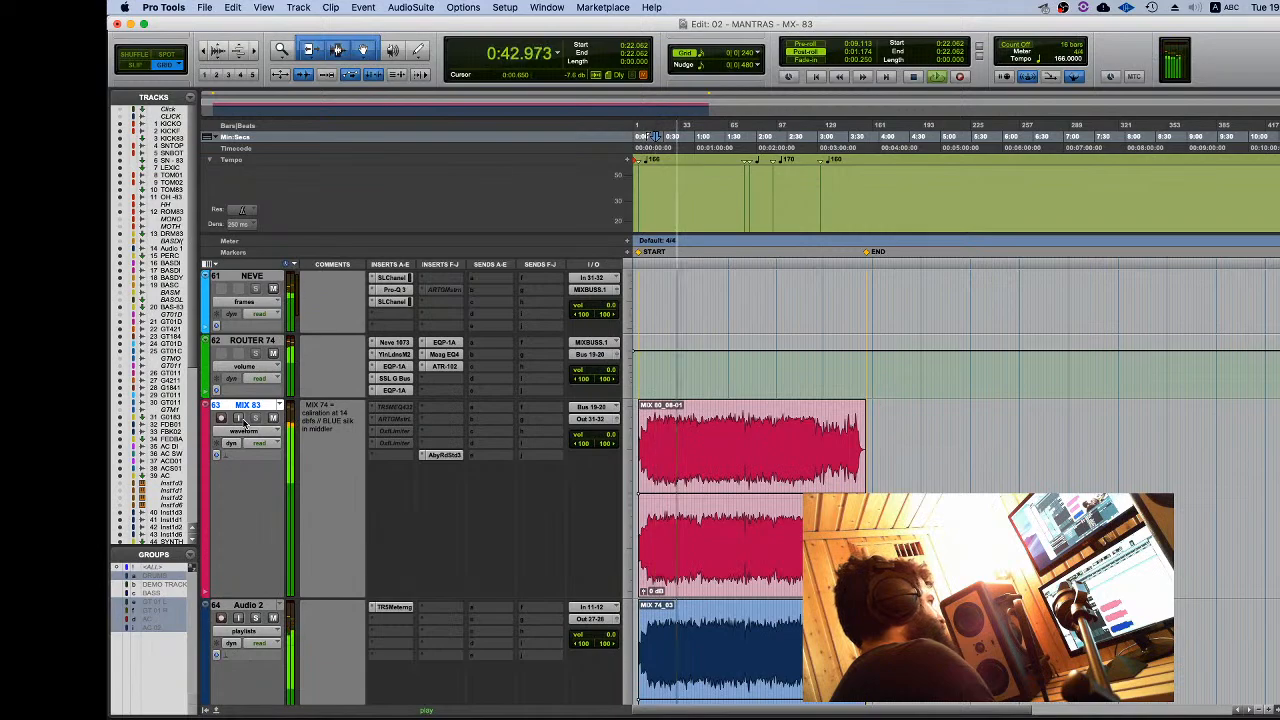
{"action": "left_click", "coordinate": [239, 418]}
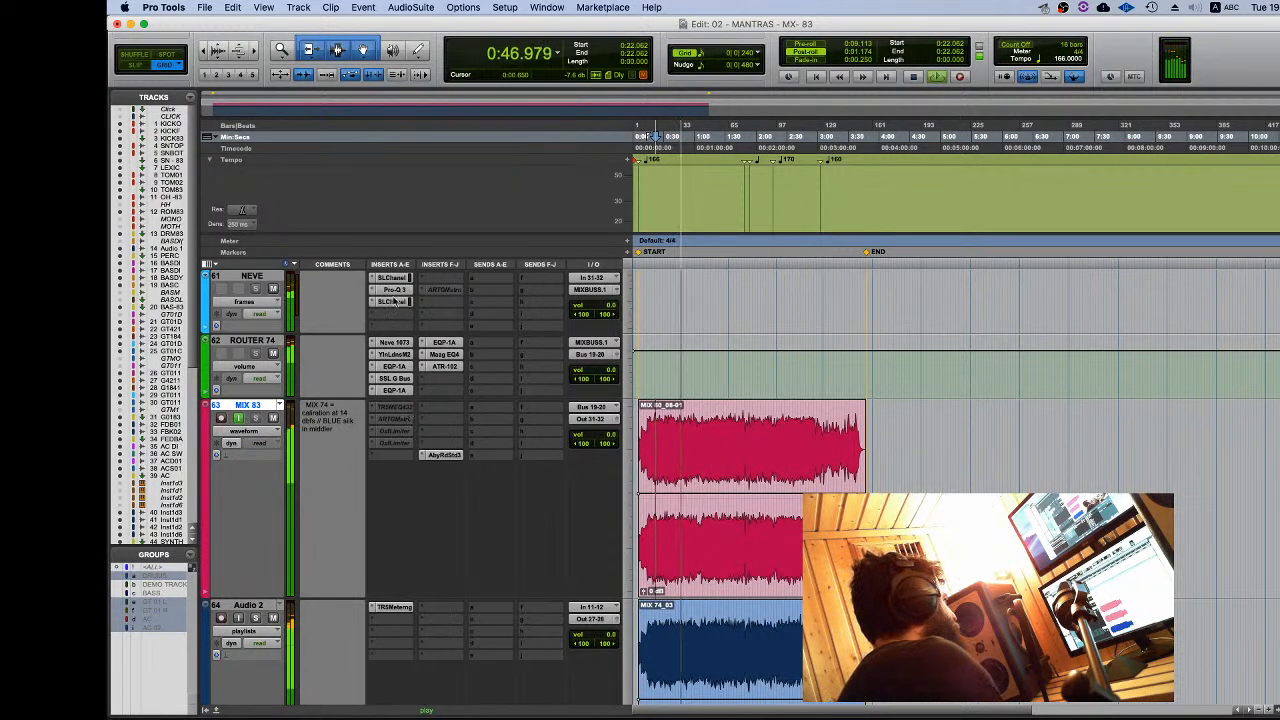
{"action": "left_click", "coordinate": [444, 368]}
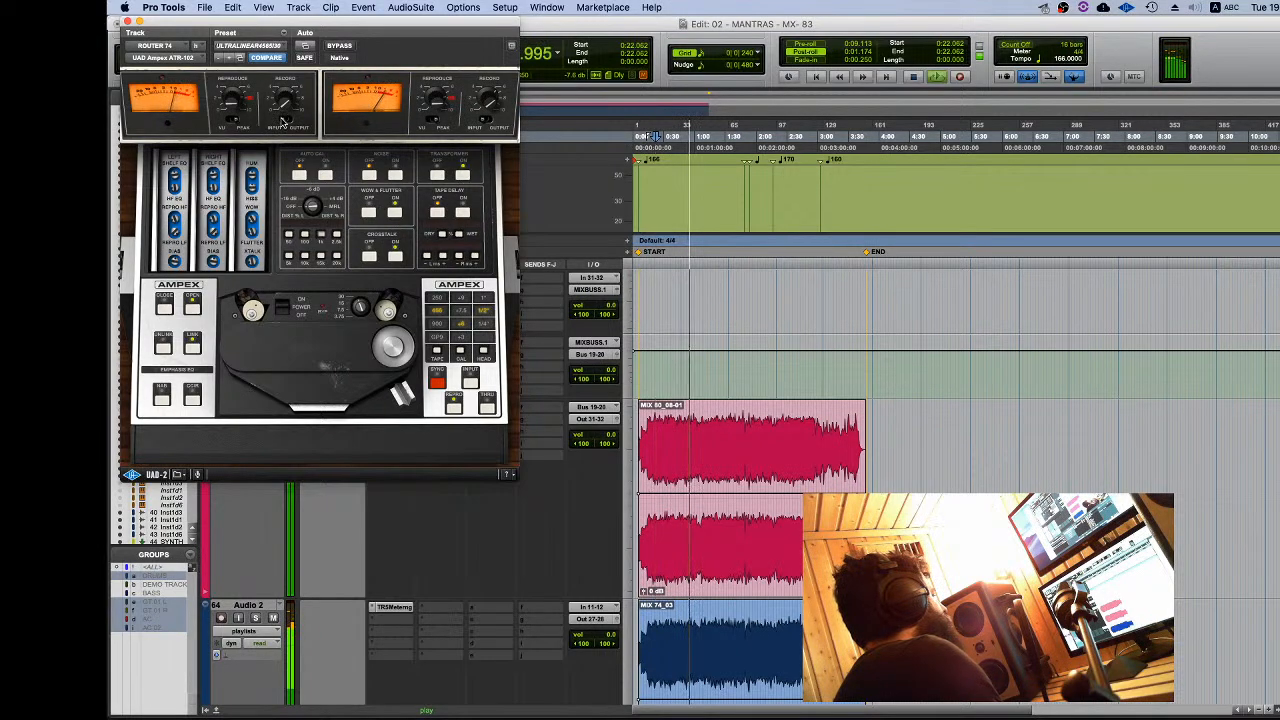
{"action": "left_click", "coordinate": [126, 20]}
Step: Restart playback from about 0:35.1 and bypass the AbyRdStd3 insert on the MIX 83 track
{"action": "scroll", "coordinate": [933, 305], "scroll_direction": "down", "scroll_amount": 3}
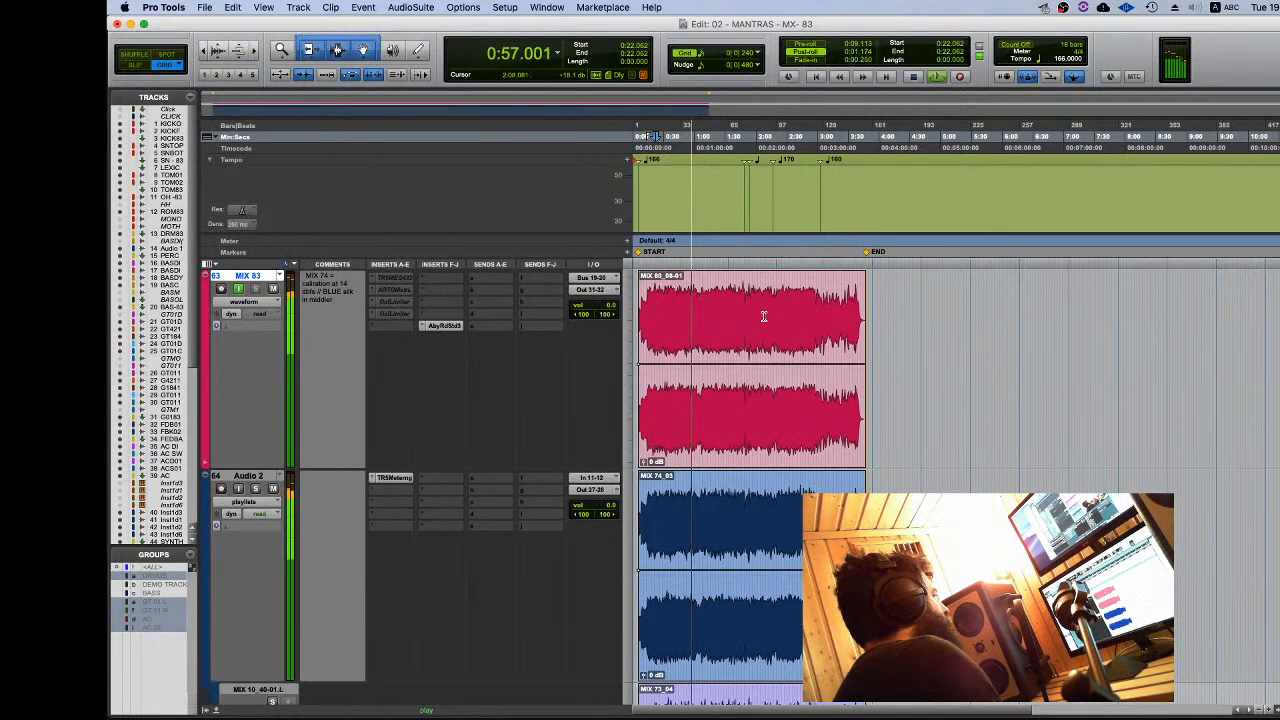
{"action": "scroll", "coordinate": [830, 450], "scroll_direction": "down", "scroll_amount": 2}
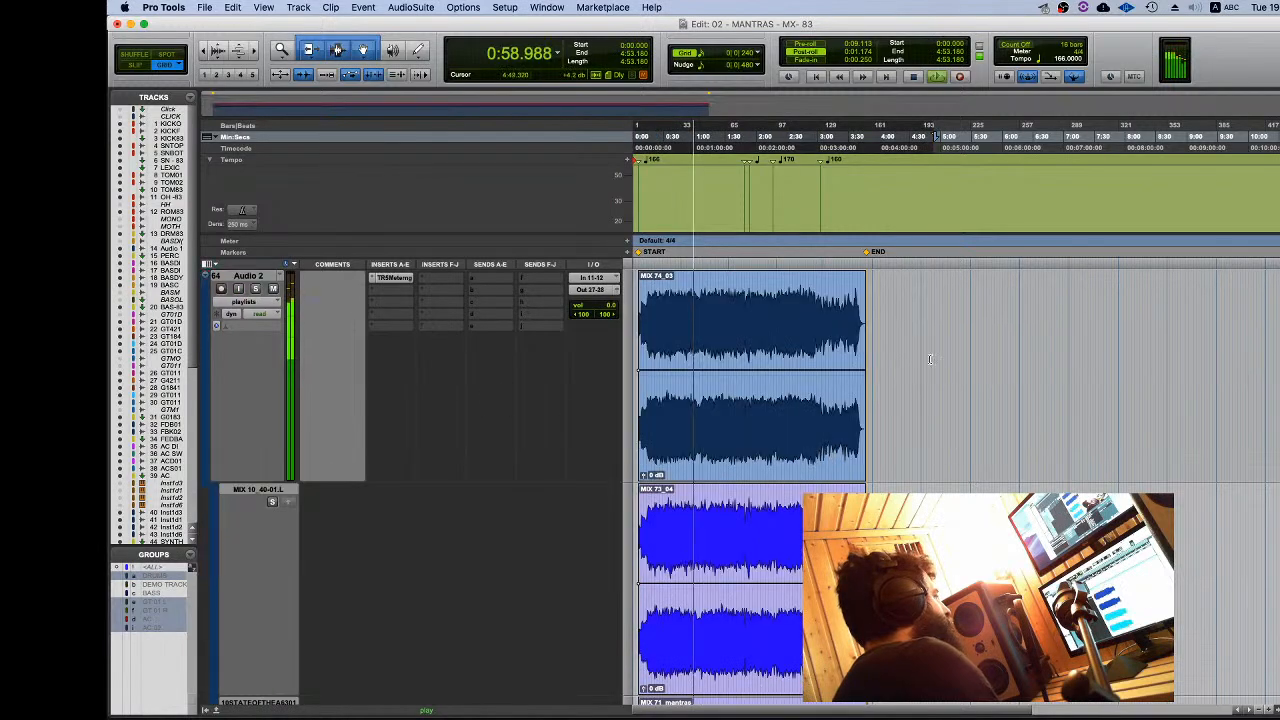
{"action": "scroll", "coordinate": [603, 599], "scroll_direction": "down", "scroll_amount": 2}
{"action": "scroll", "coordinate": [627, 514], "scroll_direction": "up", "scroll_amount": 6}
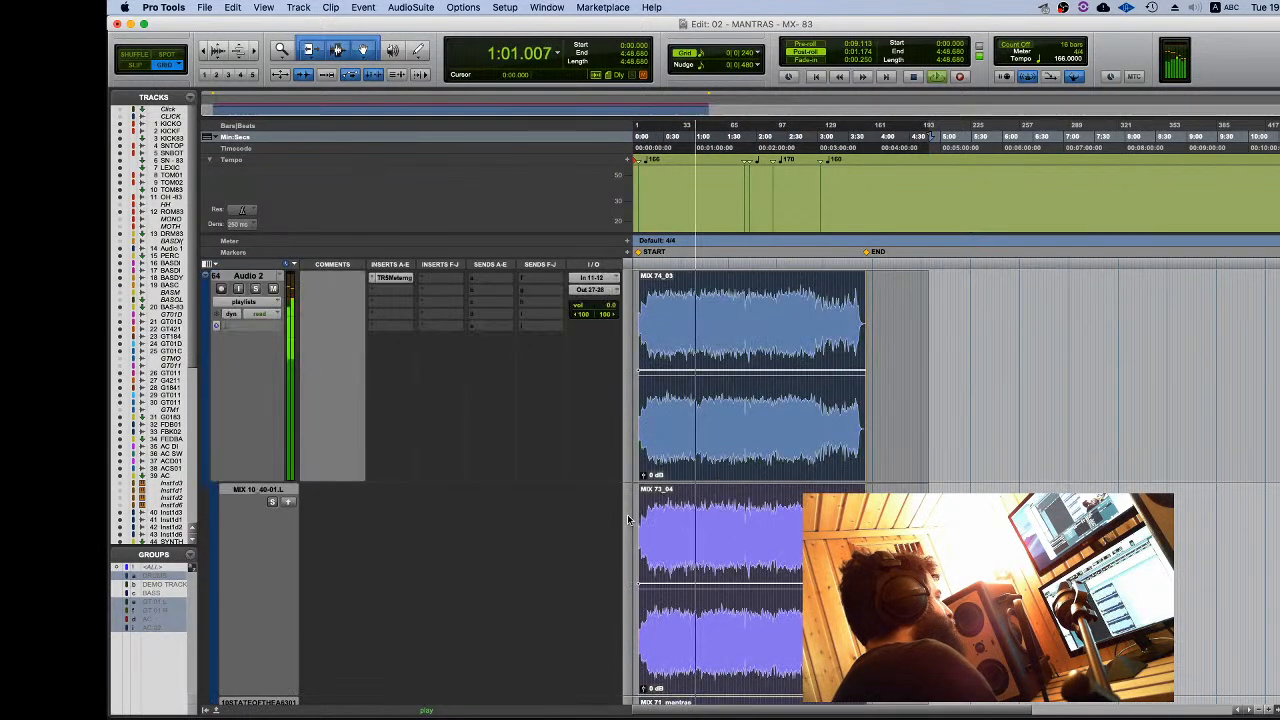
{"action": "key", "text": "space"}
{"action": "left_click", "coordinate": [669, 488]}
{"action": "key", "text": "space"}
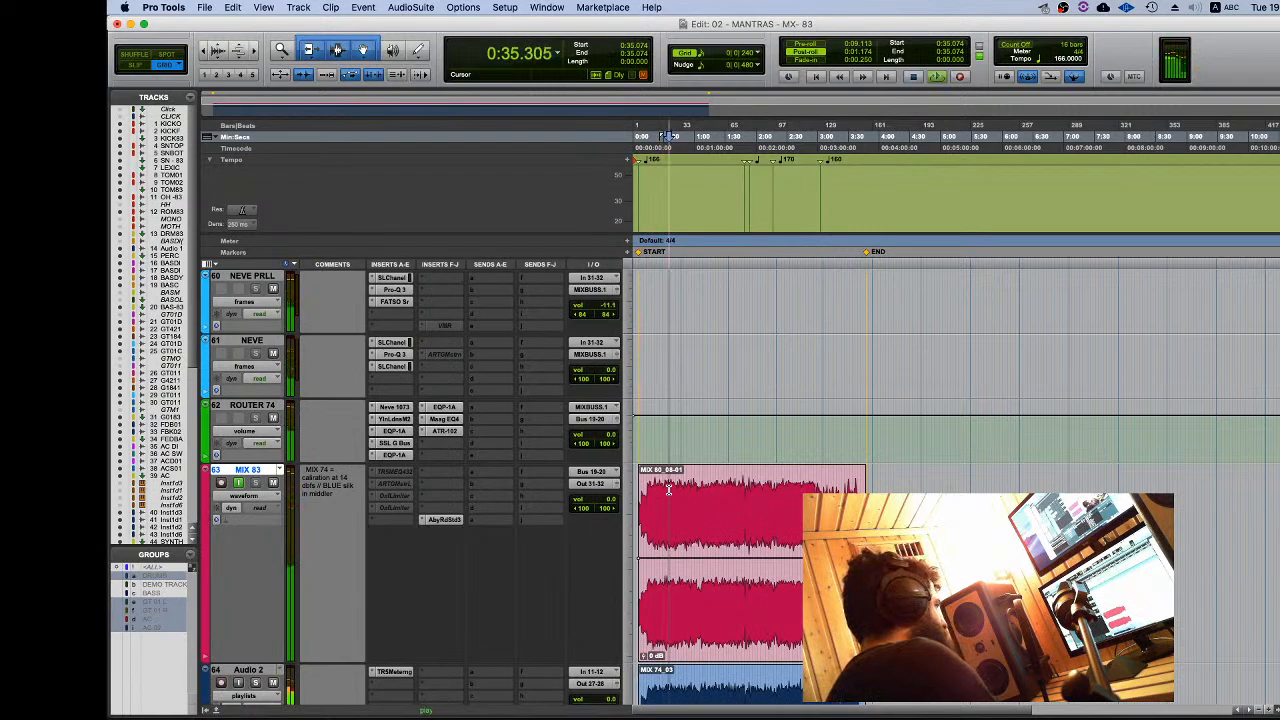
{"action": "left_click", "coordinate": [443, 520], "text": "super"}
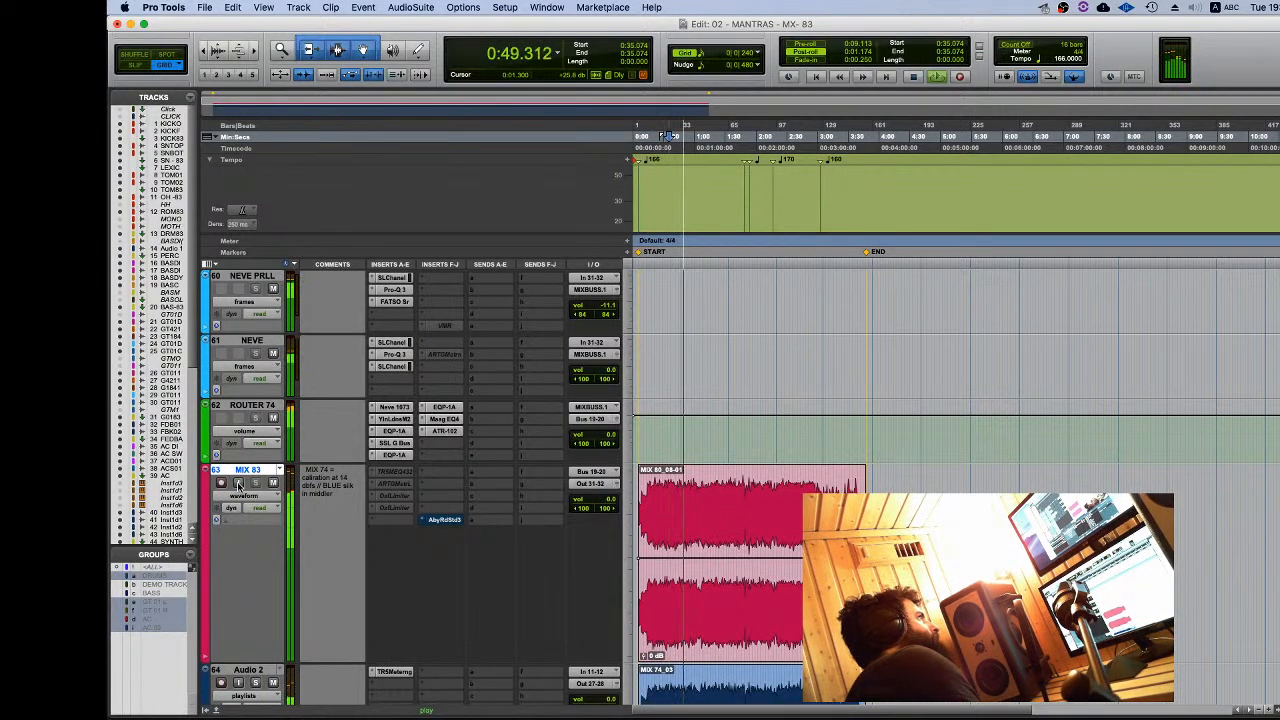
Step: Stop playback and inspect the SSLChannel, Pro-Q 3 and FATSO inserts on NEVE PRLL and the last SSLChannel on NEVE
{"action": "scroll", "coordinate": [640, 465], "scroll_direction": "up", "scroll_amount": 20}
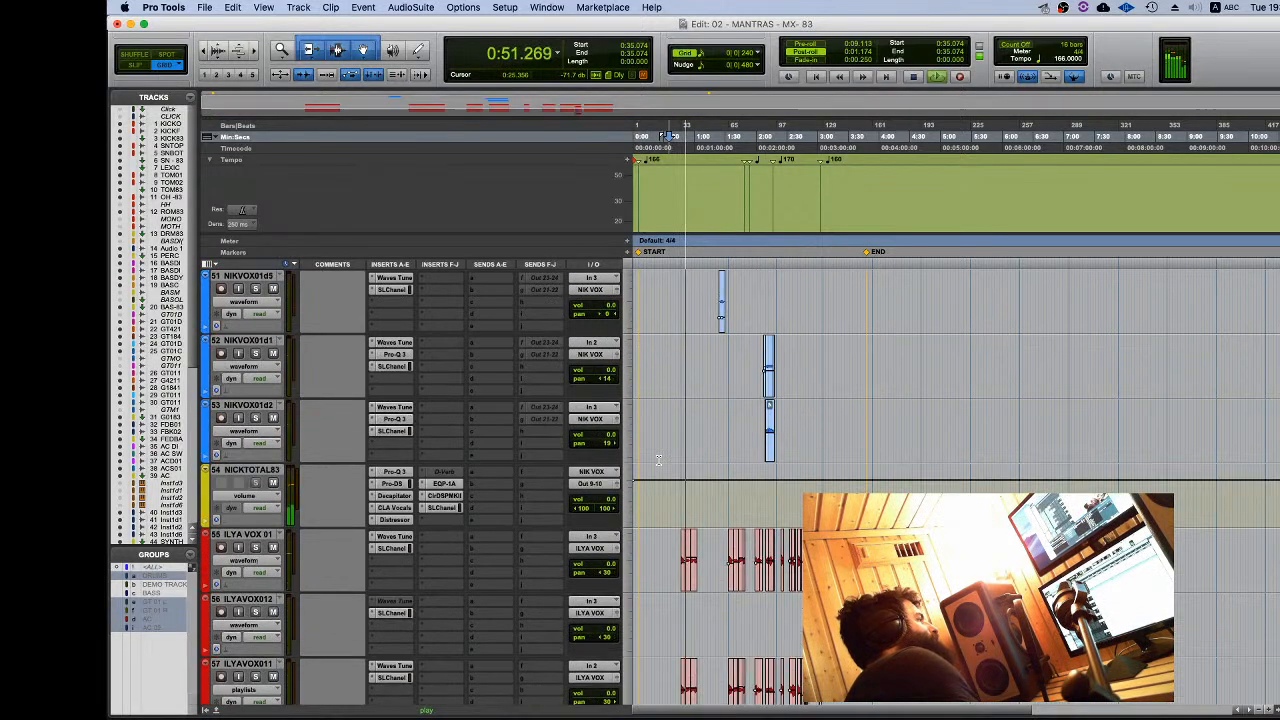
{"action": "scroll", "coordinate": [658, 460], "scroll_direction": "up", "scroll_amount": 10}
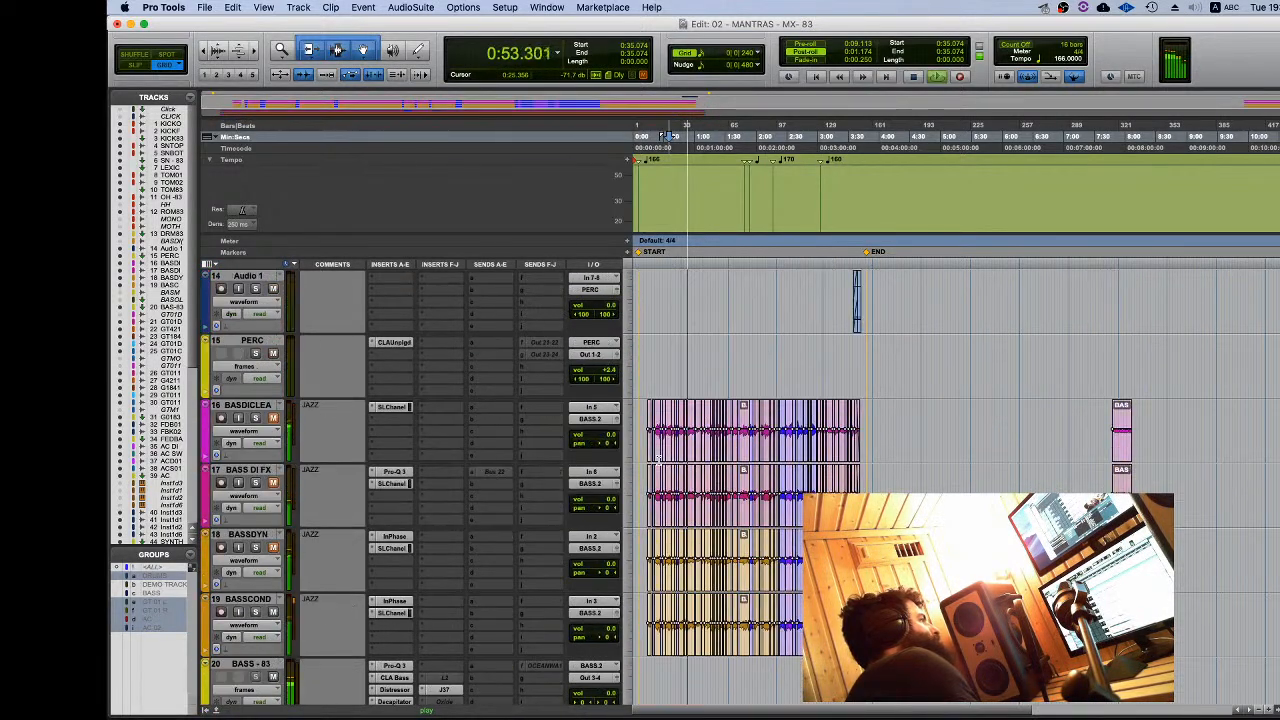
{"action": "key", "text": "space"}
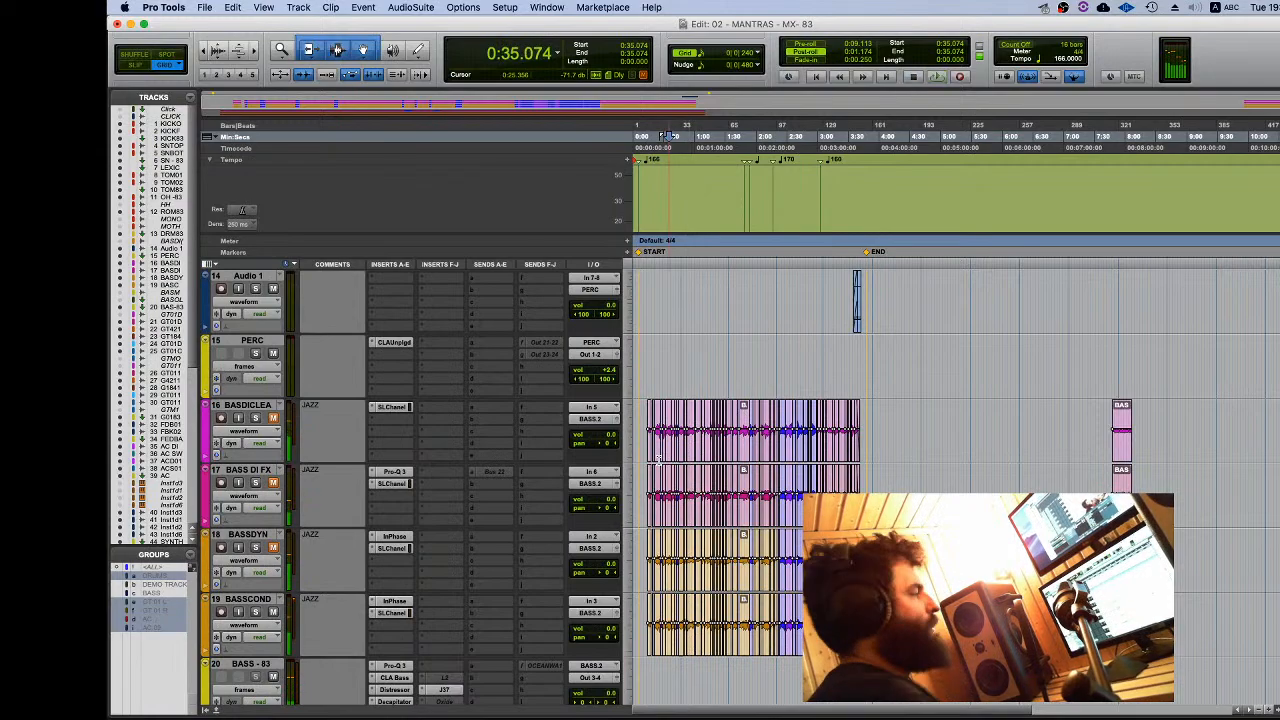
{"action": "scroll", "coordinate": [720, 460], "scroll_direction": "down", "scroll_amount": 20}
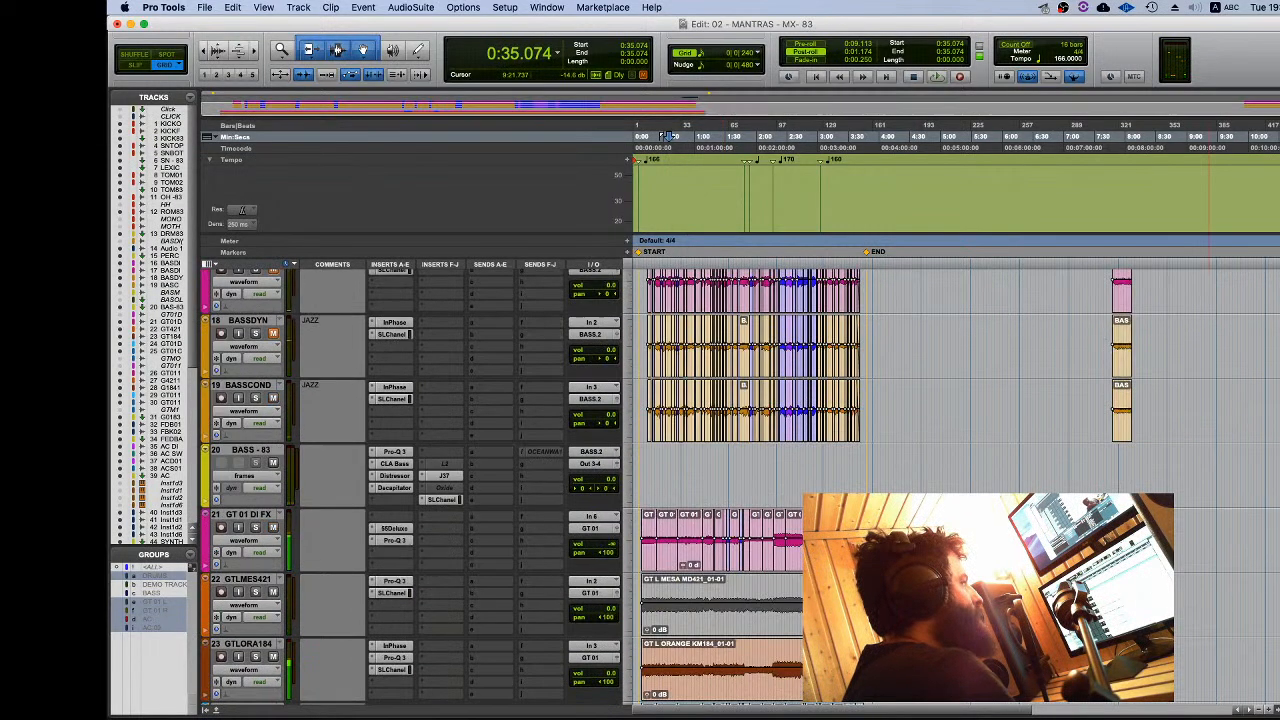
{"action": "scroll", "coordinate": [720, 460], "scroll_direction": "down", "scroll_amount": 1}
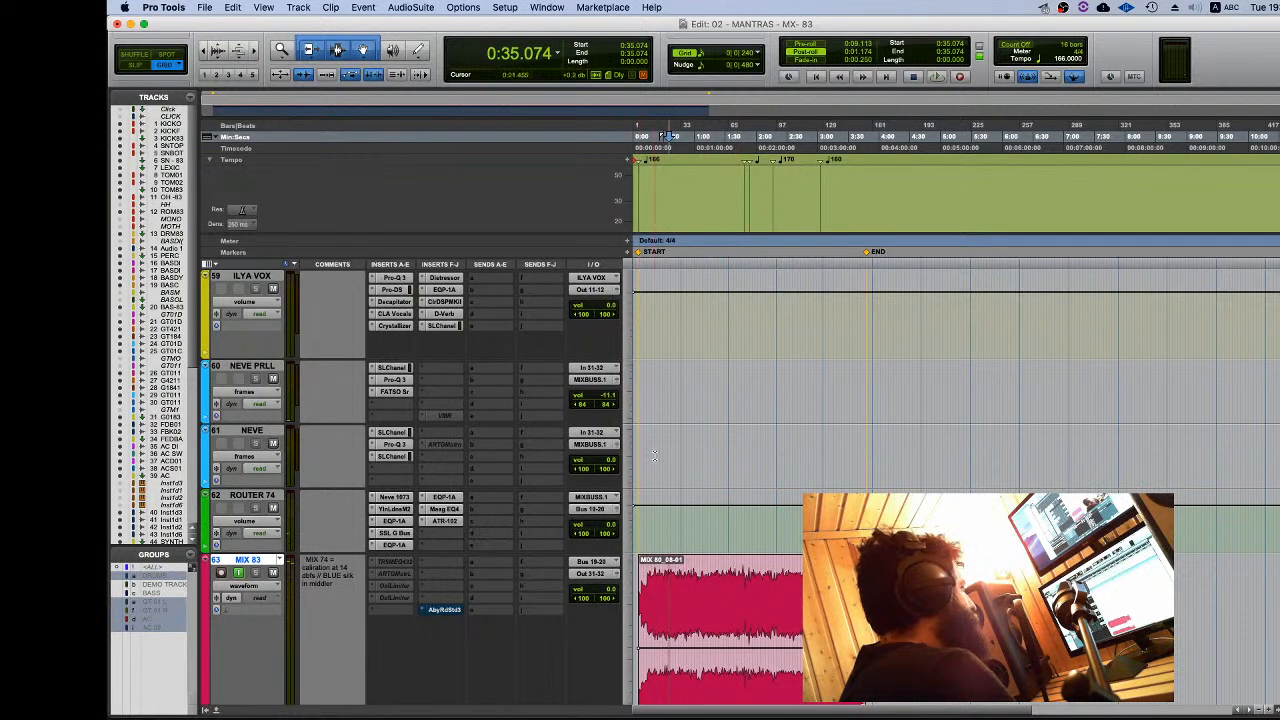
{"action": "left_click", "coordinate": [396, 372]}
{"action": "left_click", "coordinate": [396, 380]}
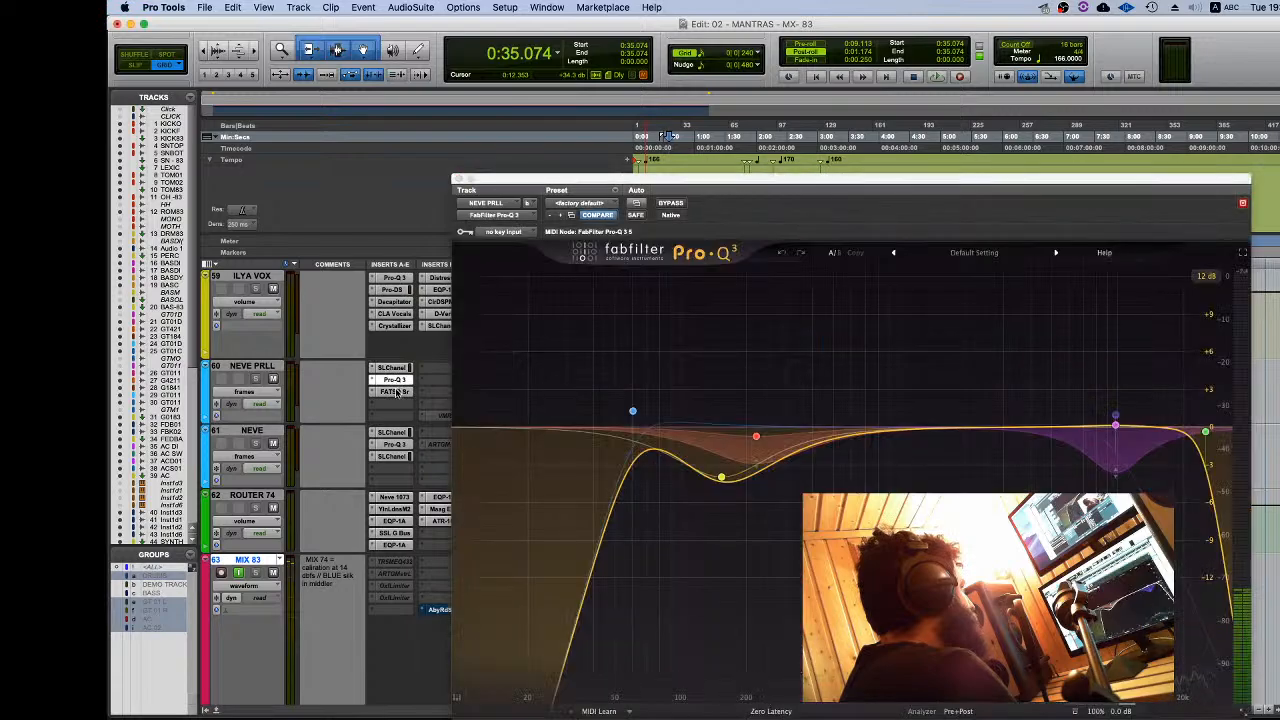
{"action": "left_click", "coordinate": [395, 391]}
{"action": "left_click", "coordinate": [398, 456]}
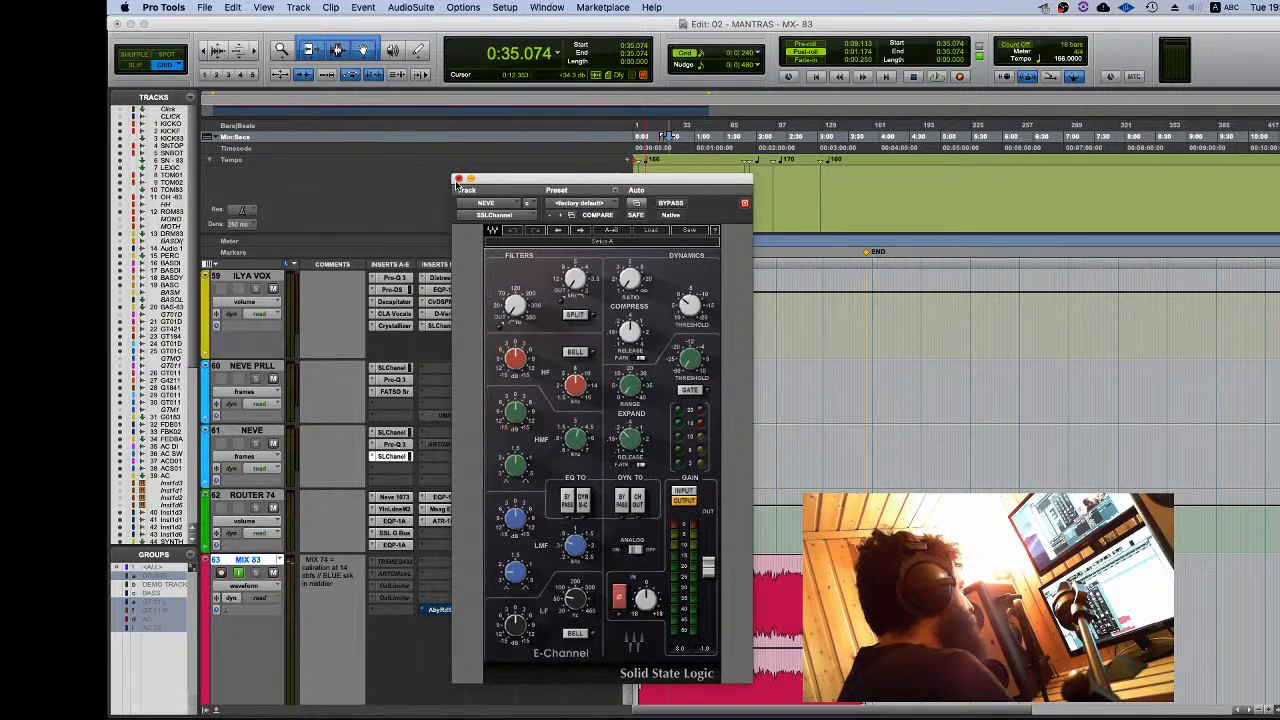
{"action": "left_click", "coordinate": [458, 179]}
Step: Compare the two SSLChannel inserts on the NEVE bus and make the first one inactive
{"action": "left_click", "coordinate": [245, 430]}
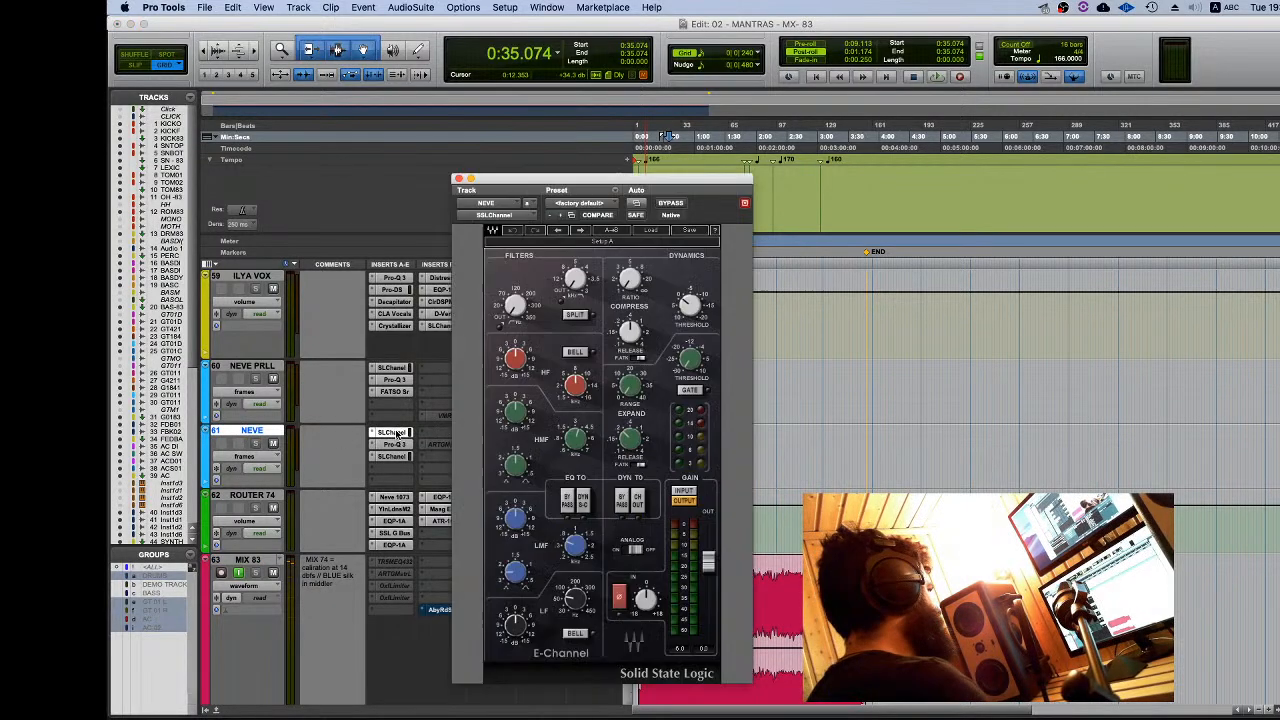
{"action": "left_click", "coordinate": [385, 433]}
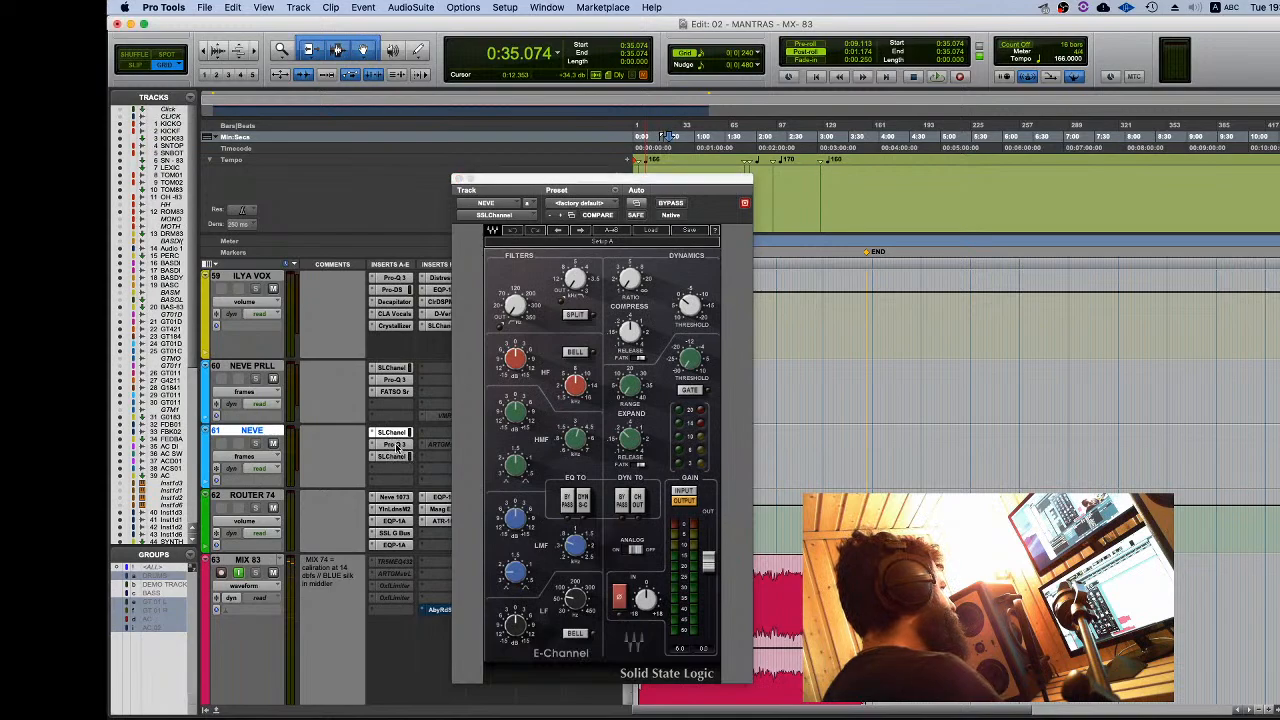
{"action": "left_click", "coordinate": [396, 445]}
{"action": "left_click", "coordinate": [394, 457]}
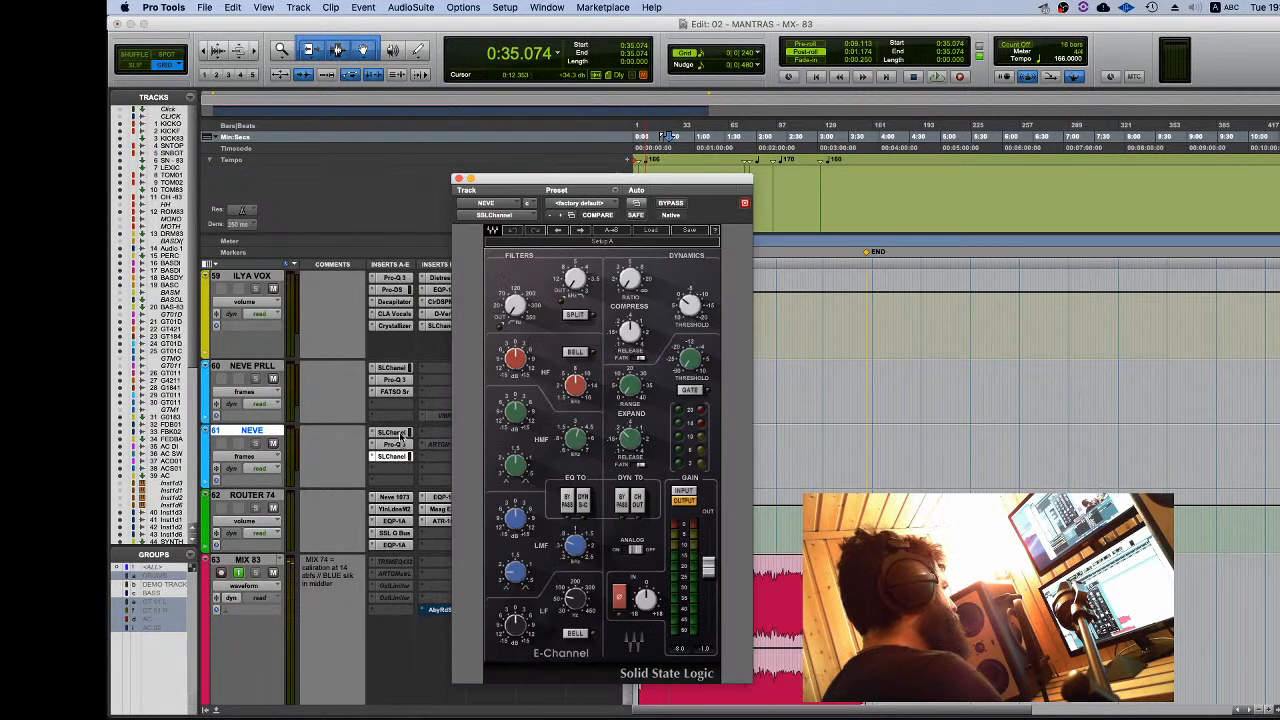
{"action": "left_click", "coordinate": [399, 434]}
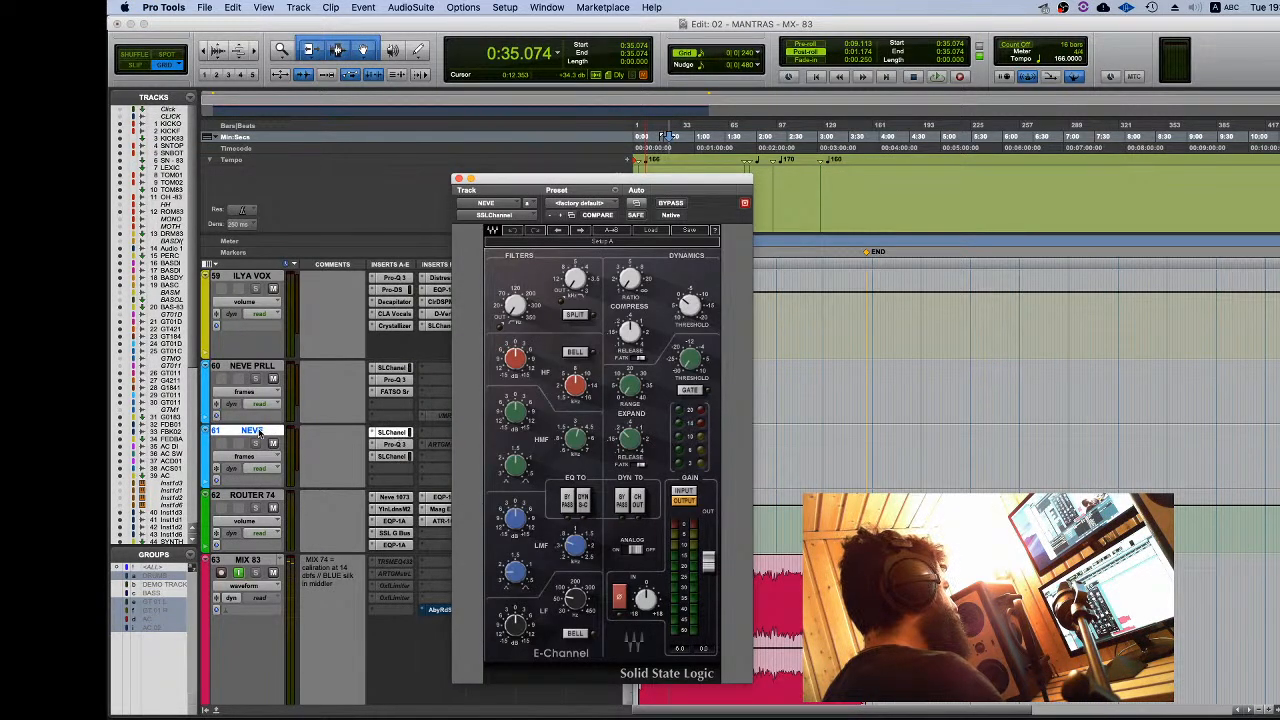
{"action": "left_click", "coordinate": [394, 457]}
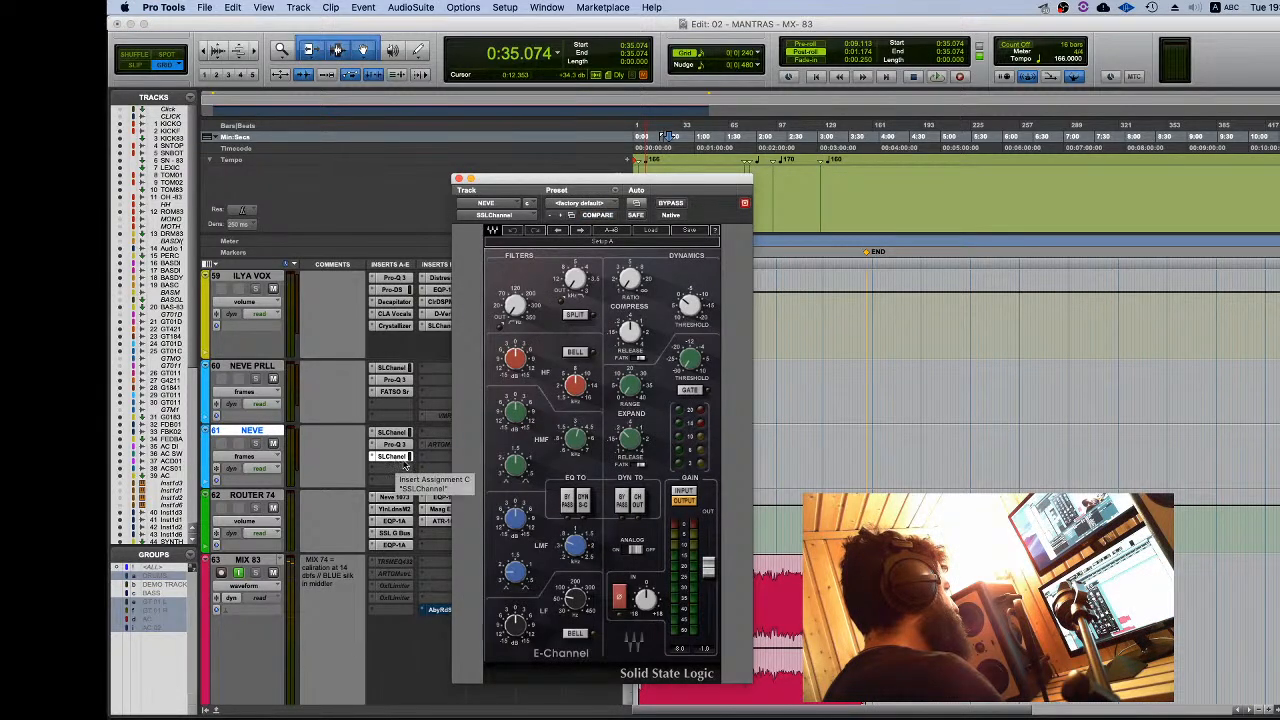
{"action": "left_click", "coordinate": [389, 436]}
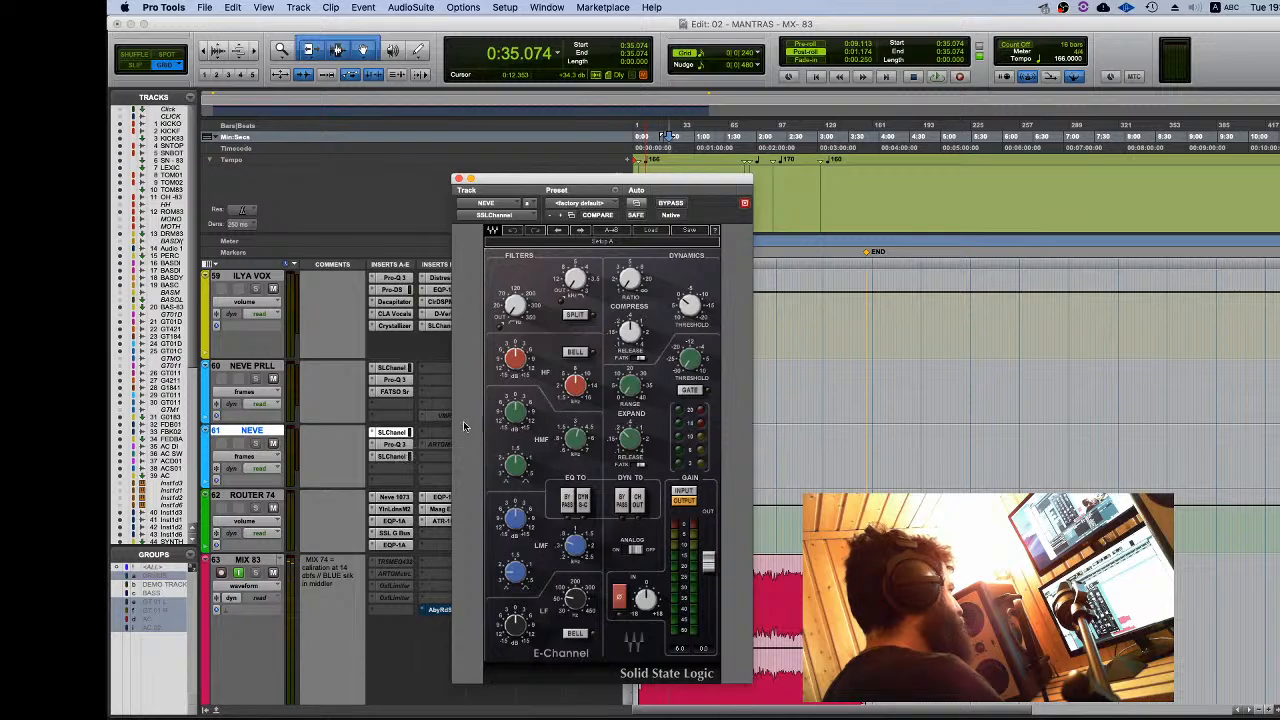
{"action": "right_click", "coordinate": [389, 433]}
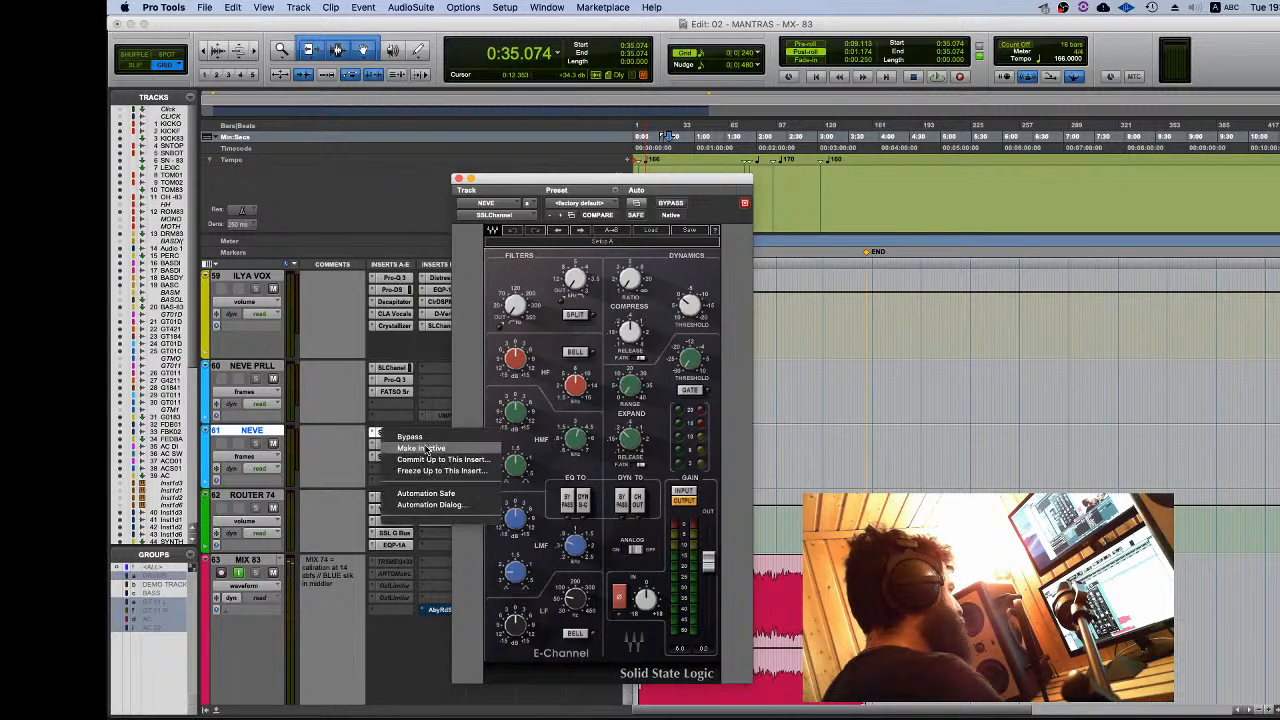
{"action": "left_click", "coordinate": [427, 448]}
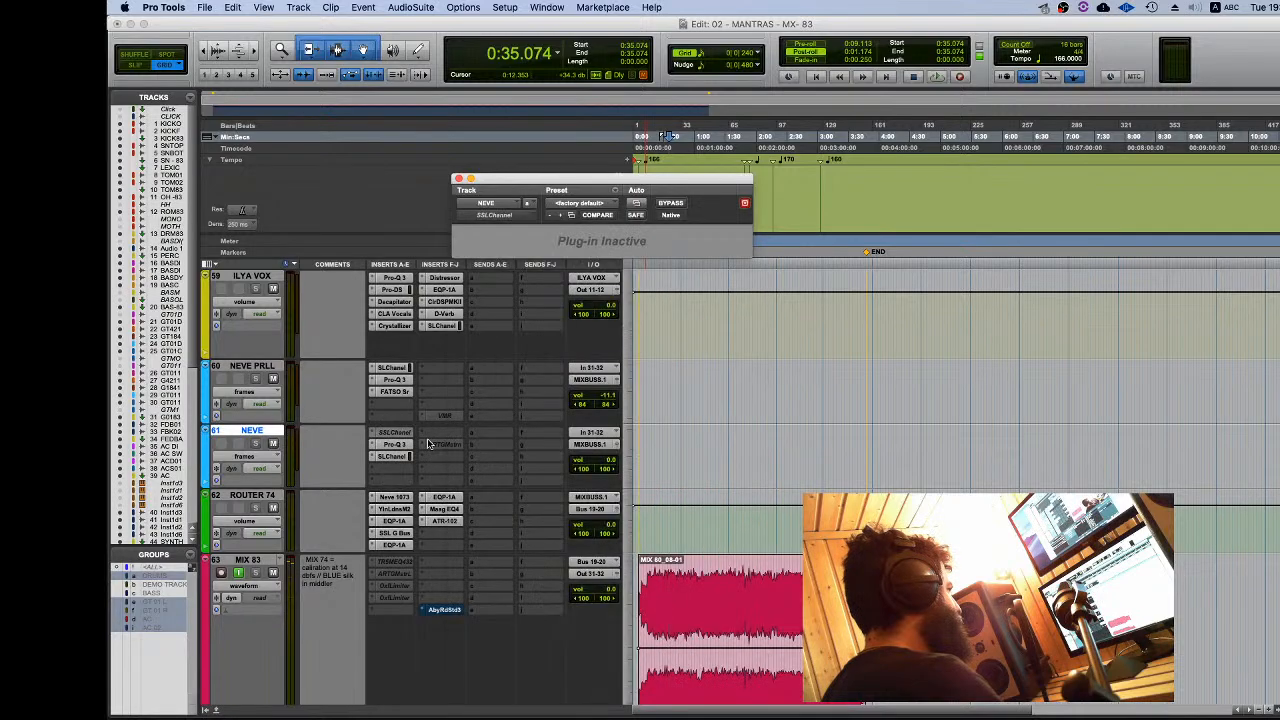
Step: Play from about 0:35.1 and toggle the MIX 83 track's input monitoring to compare the changed mix with the old print
{"action": "key", "text": "space"}
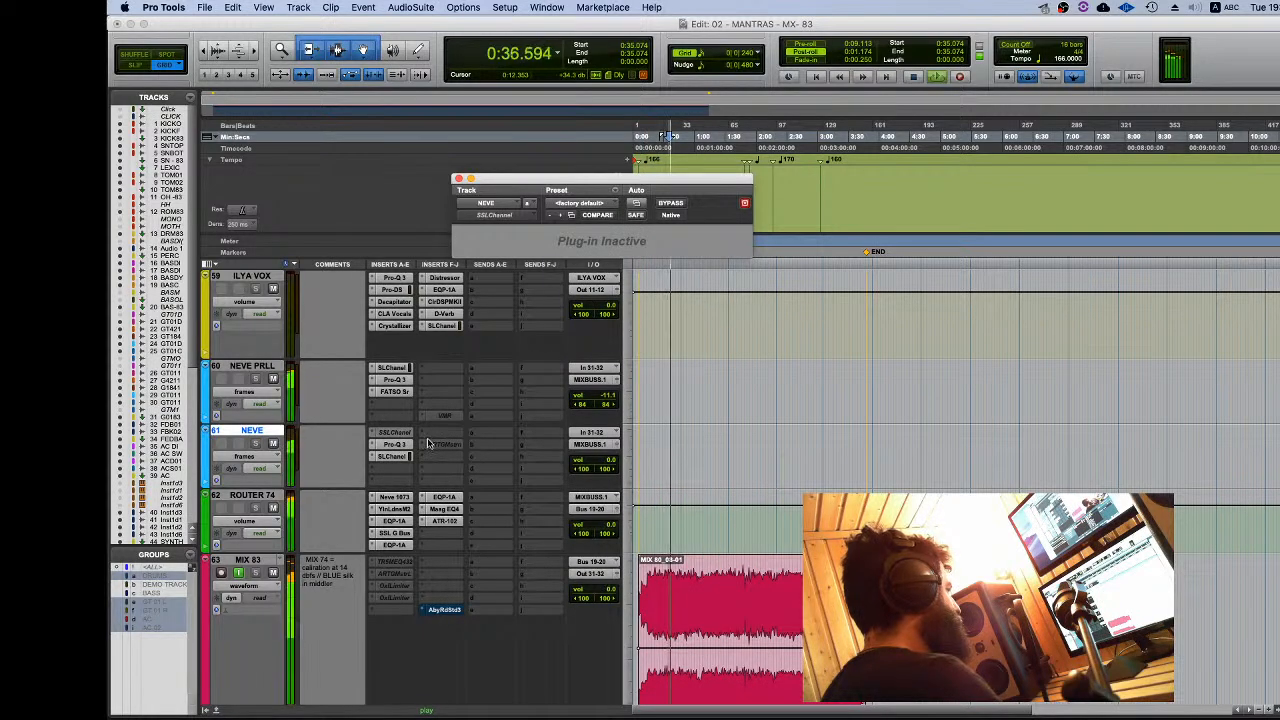
{"action": "left_click", "coordinate": [238, 573]}
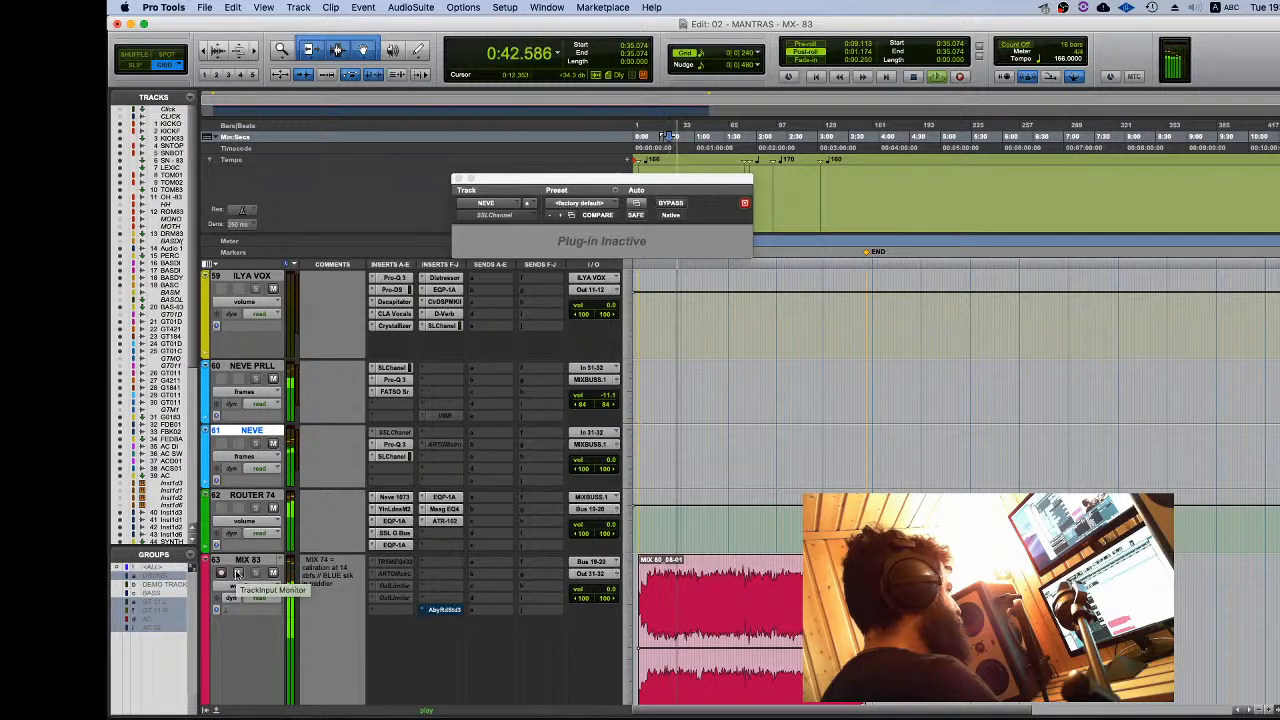
{"action": "left_click", "coordinate": [238, 573]}
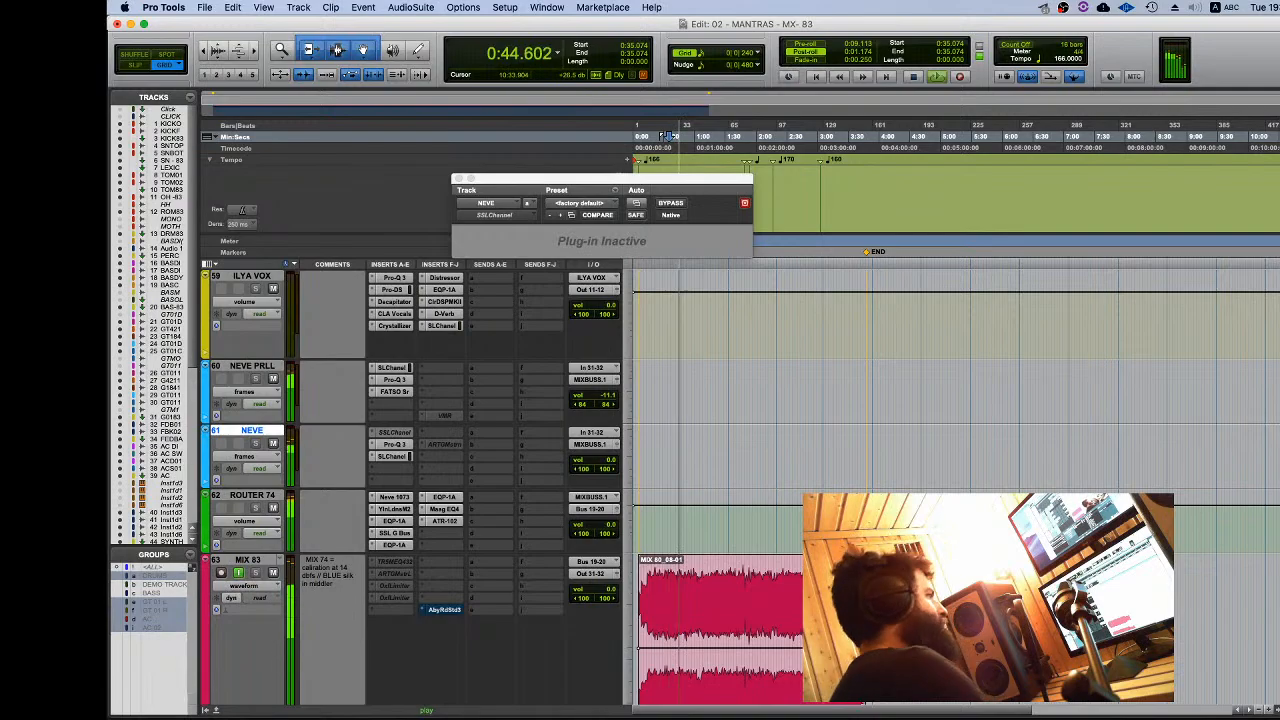
Step: Inspect the J37 tape plug-in on the BASS - 83 bus during playback, and stop the playback
{"action": "scroll", "coordinate": [630, 497], "scroll_direction": "up", "scroll_amount": 20}
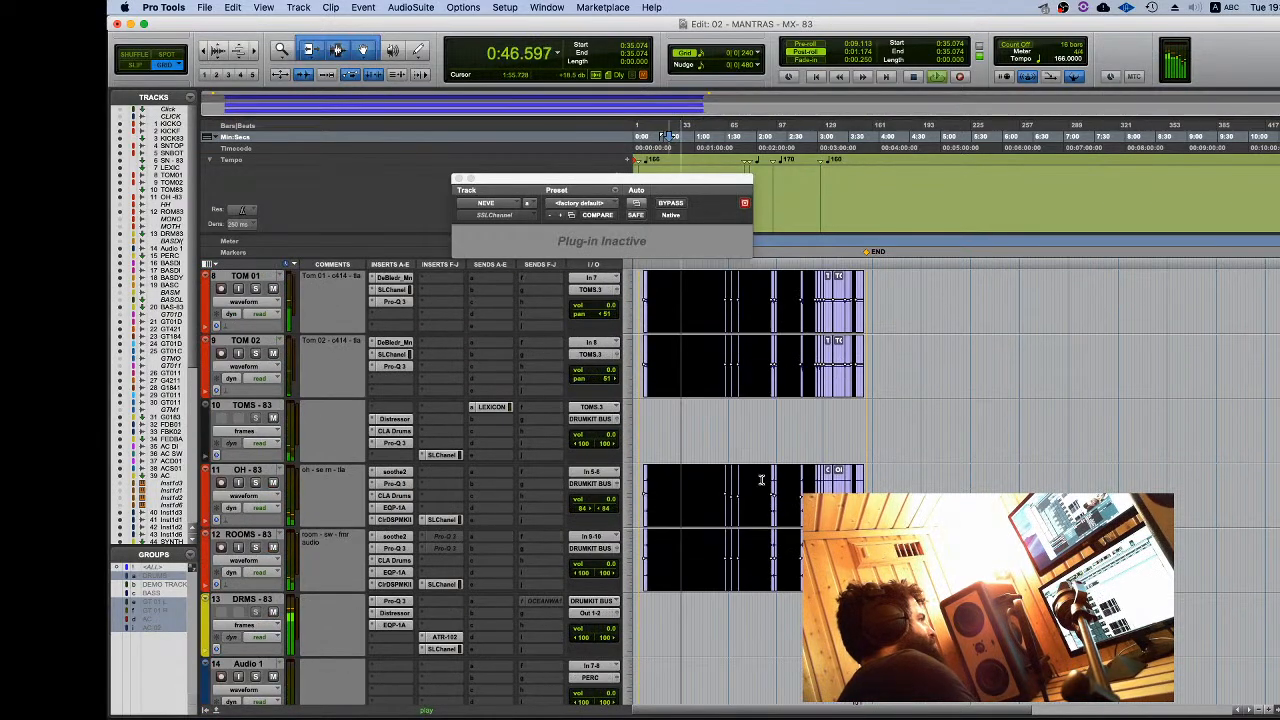
{"action": "scroll", "coordinate": [466, 490], "scroll_direction": "down", "scroll_amount": 4}
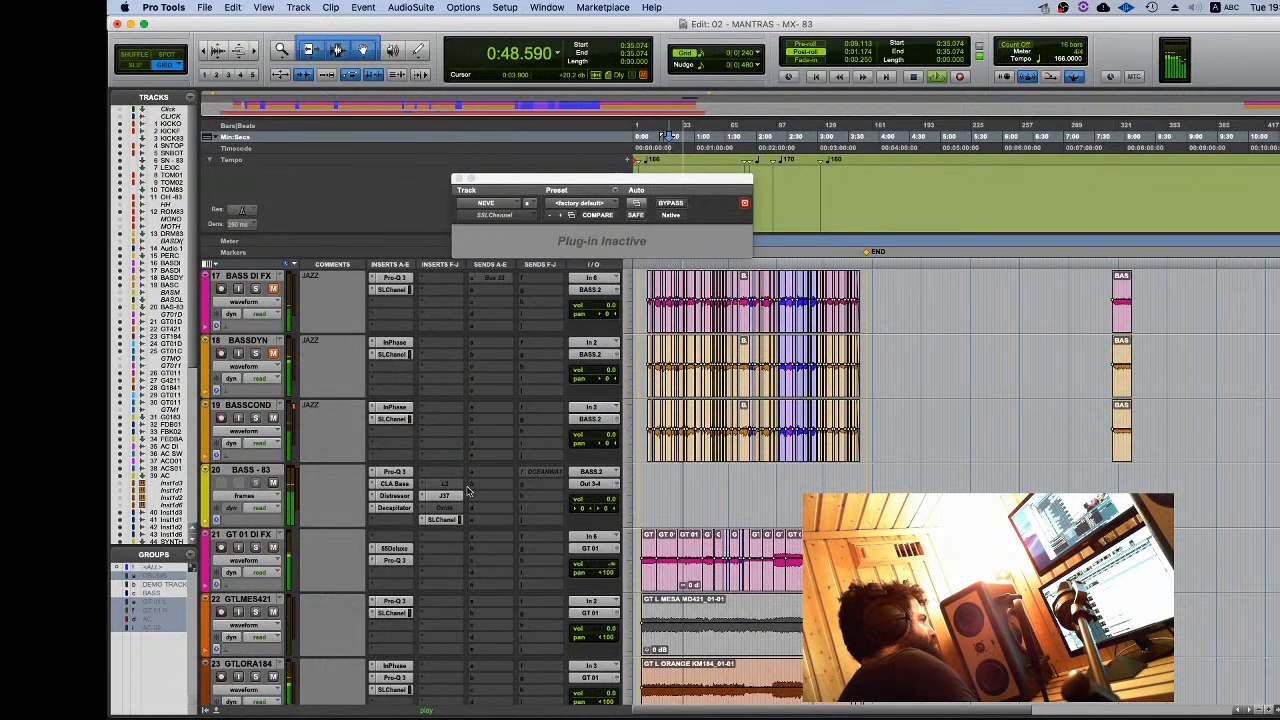
{"action": "left_click", "coordinate": [246, 470]}
{"action": "left_click", "coordinate": [444, 495]}
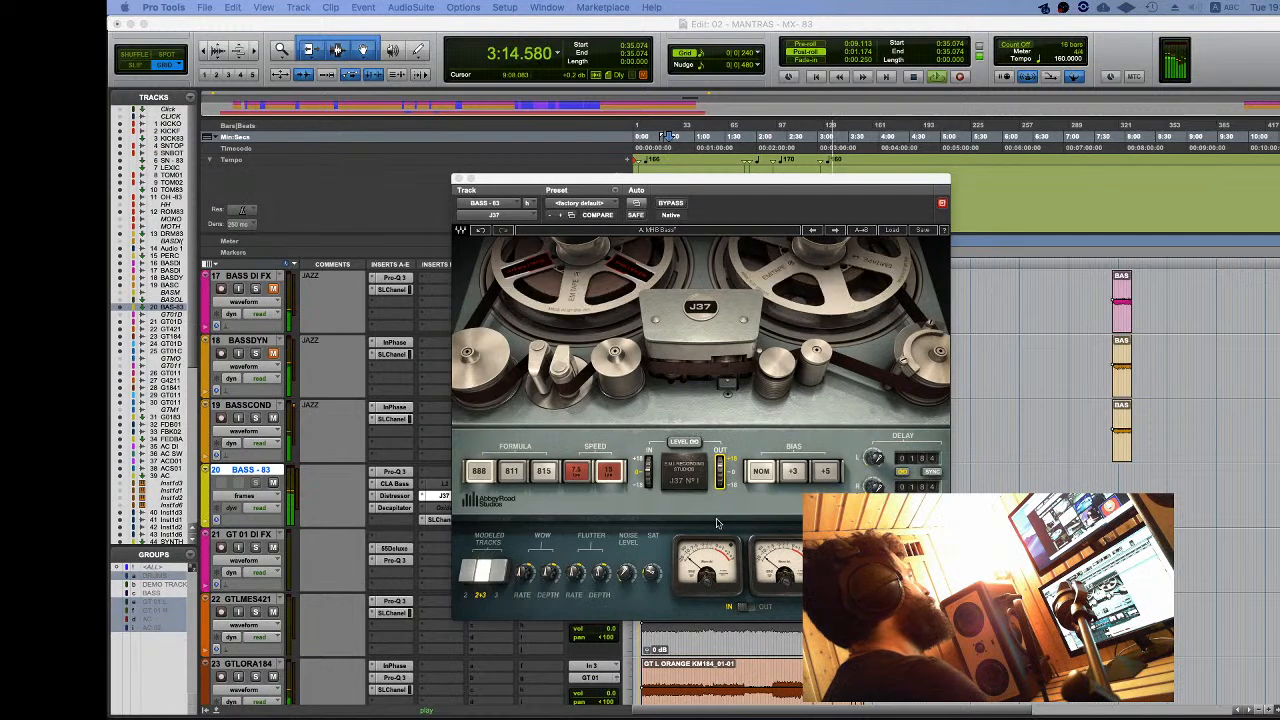
{"action": "left_click", "coordinate": [657, 23]}
{"action": "key", "text": "space"}
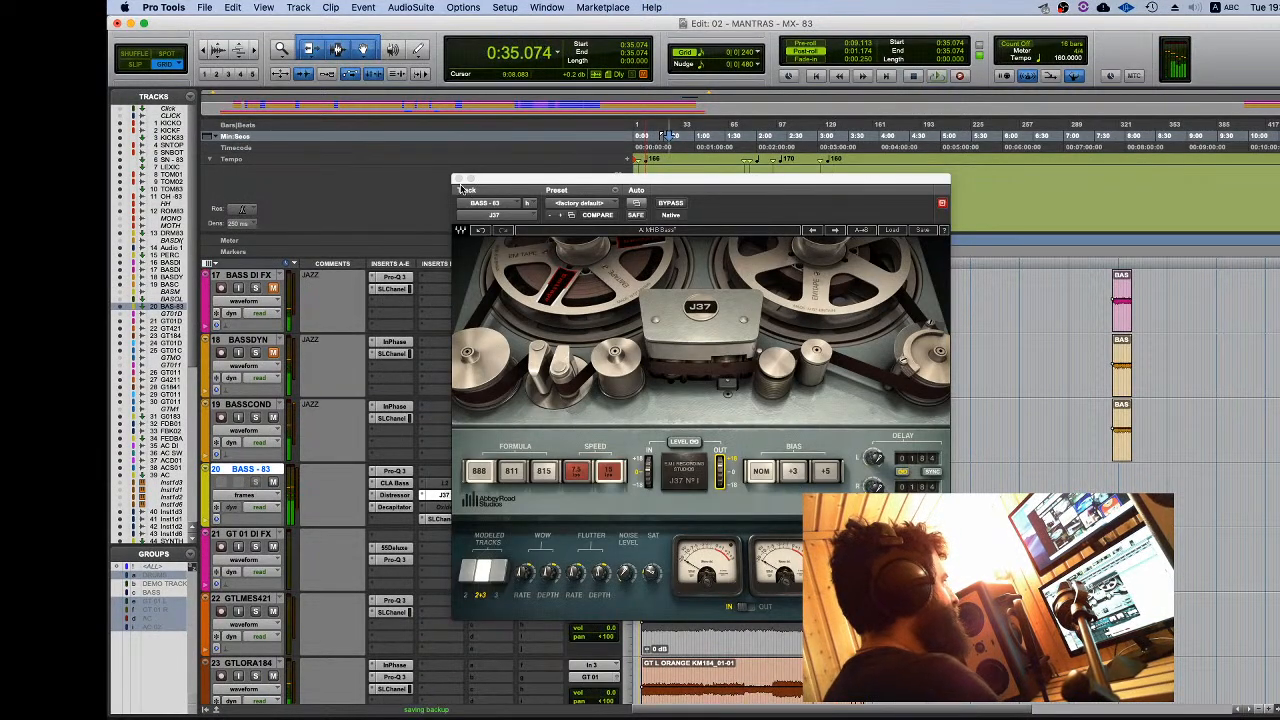
{"action": "left_click", "coordinate": [456, 180]}
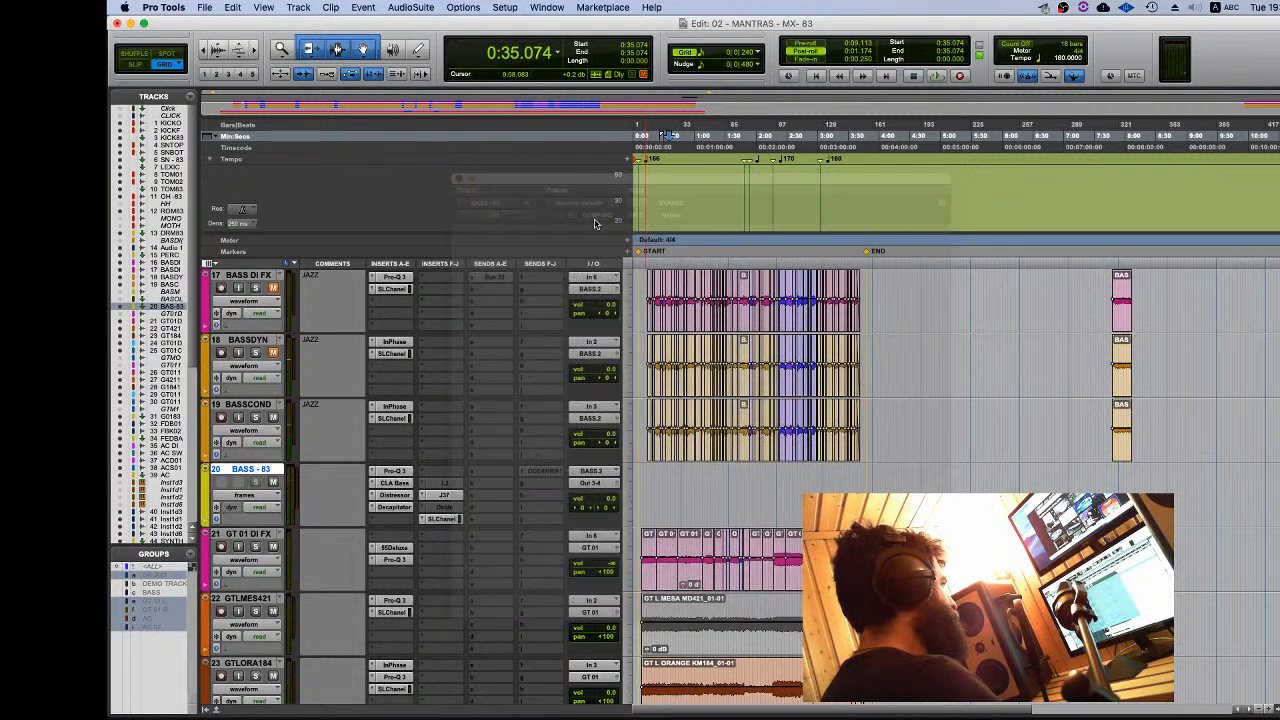
Step: Switch the BASS - 83 track view to volume and look through its available automation views
{"action": "scroll", "coordinate": [810, 450], "scroll_direction": "up", "scroll_amount": 2}
{"action": "scroll", "coordinate": [810, 450], "scroll_direction": "down", "scroll_amount": 2}
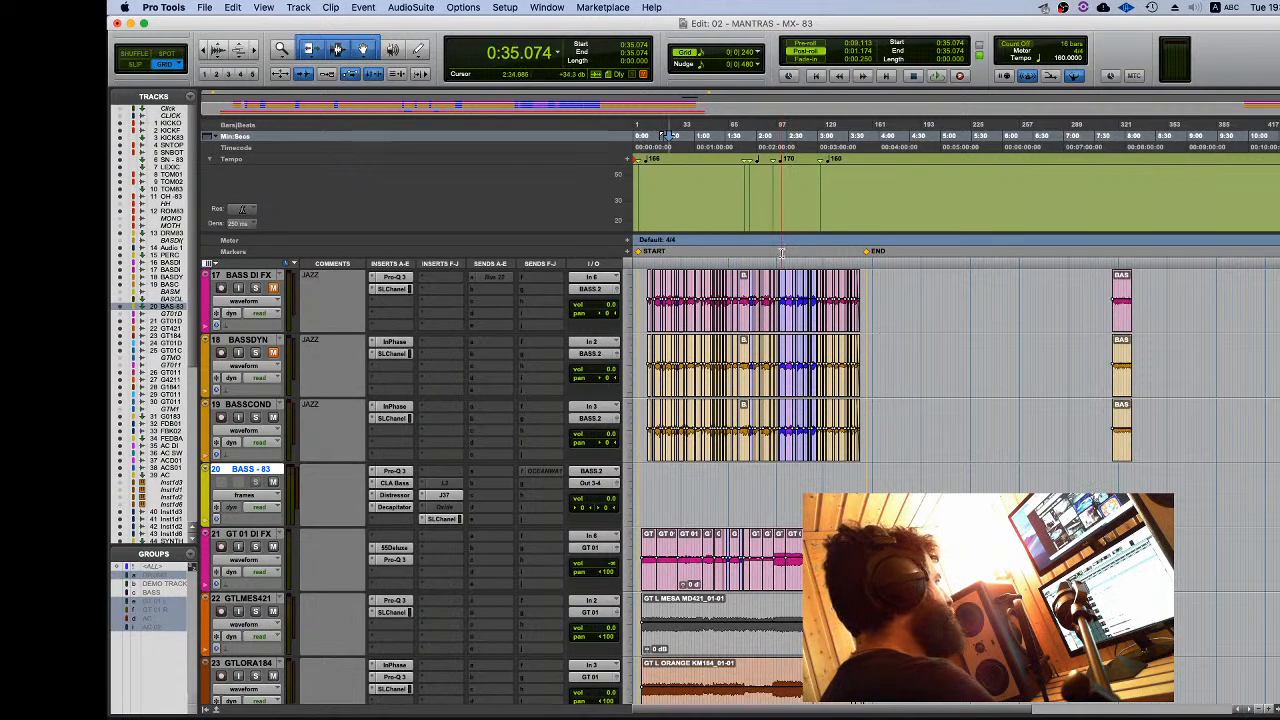
{"action": "left_click", "coordinate": [258, 486]}
{"action": "left_click", "coordinate": [264, 498]}
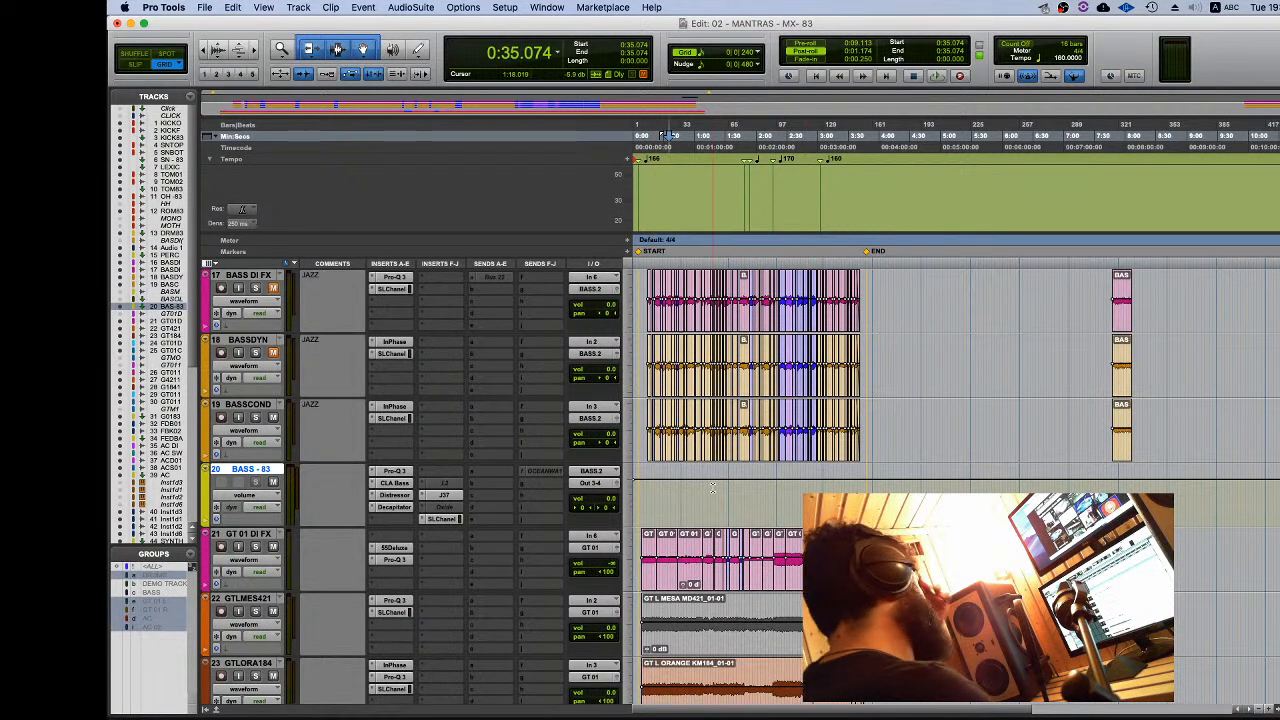
{"action": "left_click", "coordinate": [262, 500]}
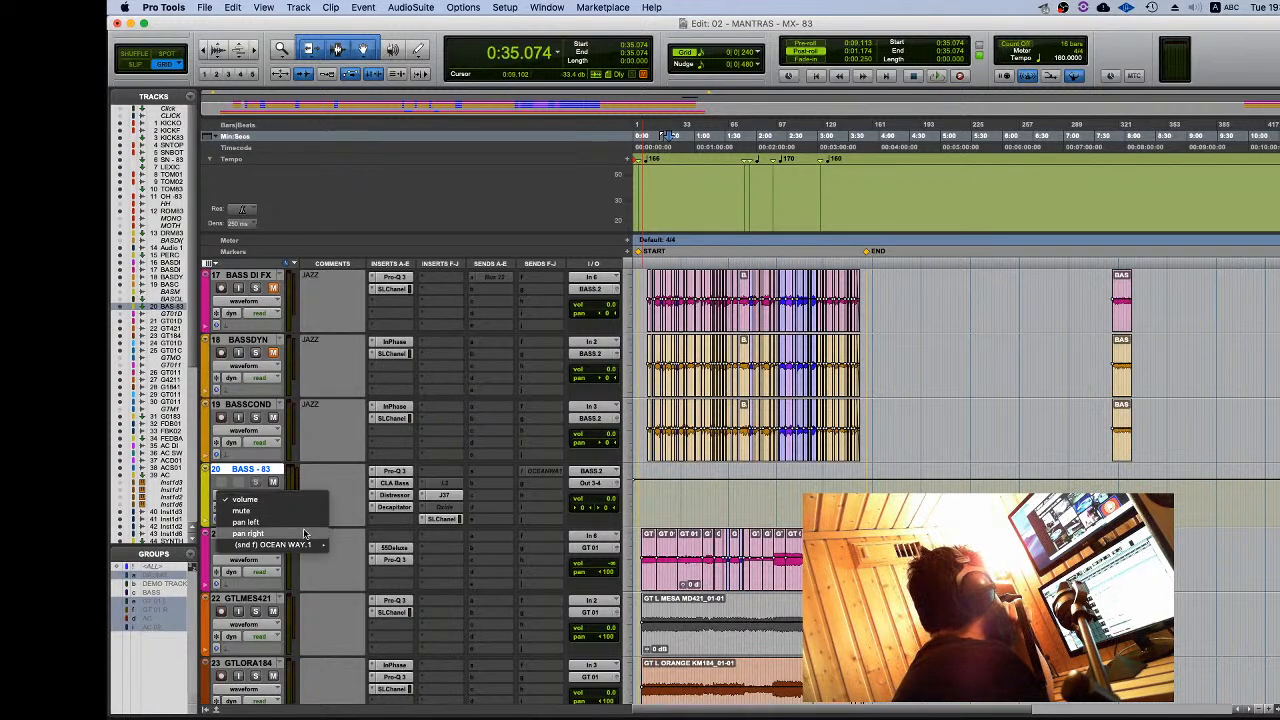
{"action": "mouse_move", "coordinate": [300, 546]}
{"action": "left_click", "coordinate": [512, 498]}
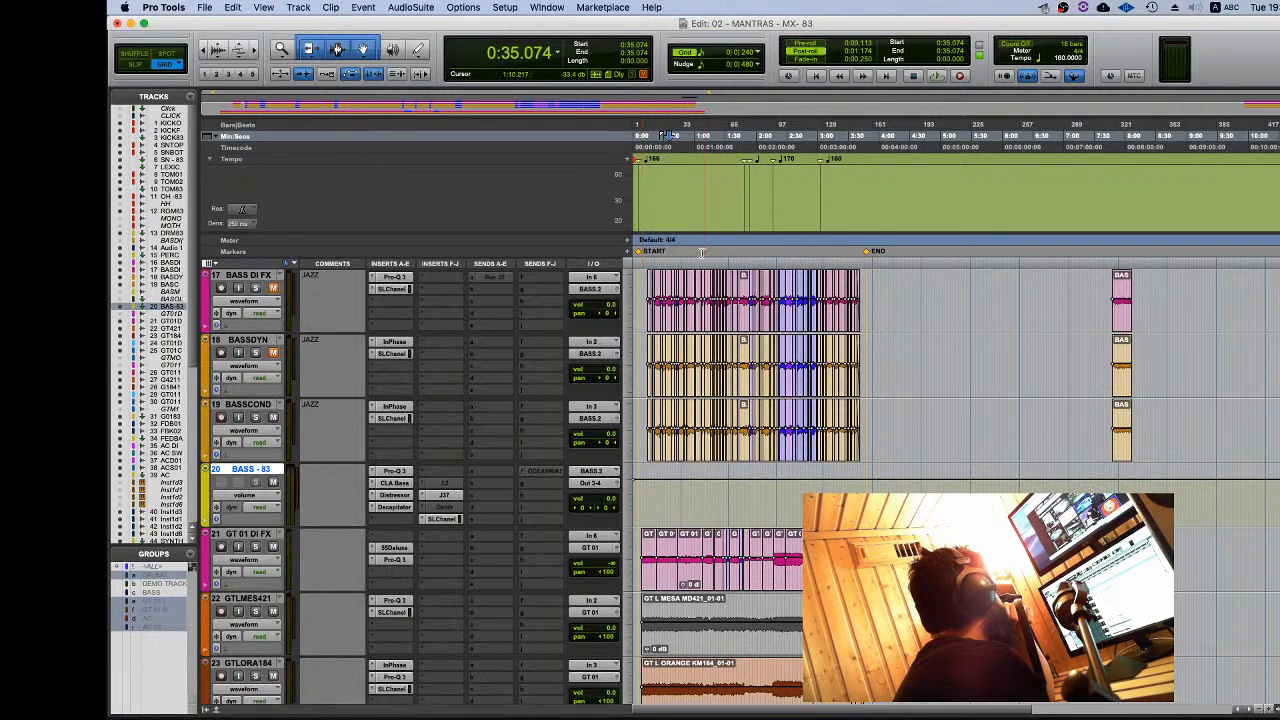
Step: Play from about 0:25.3, check the SSLChannel on BASS - 83 and slightly lower the Distortion fader in its CLA Bass insert
{"action": "left_click", "coordinate": [658, 262]}
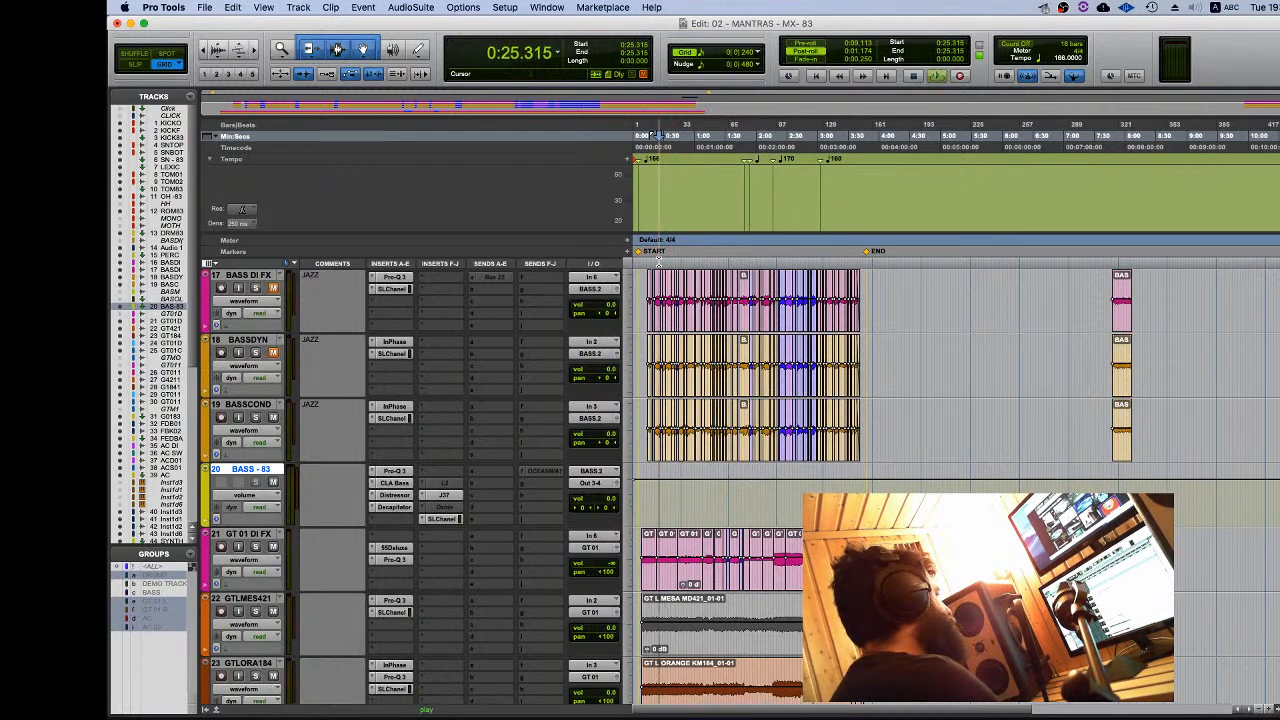
{"action": "key", "text": "space"}
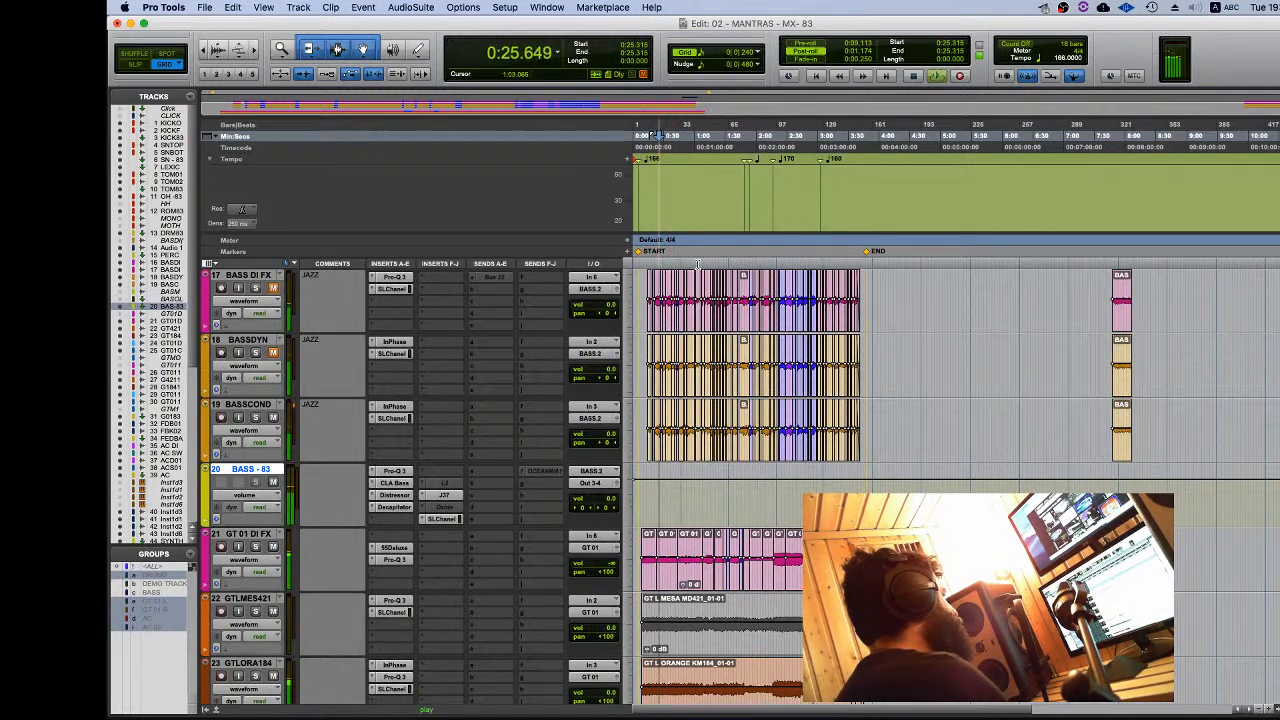
{"action": "left_click", "coordinate": [440, 518]}
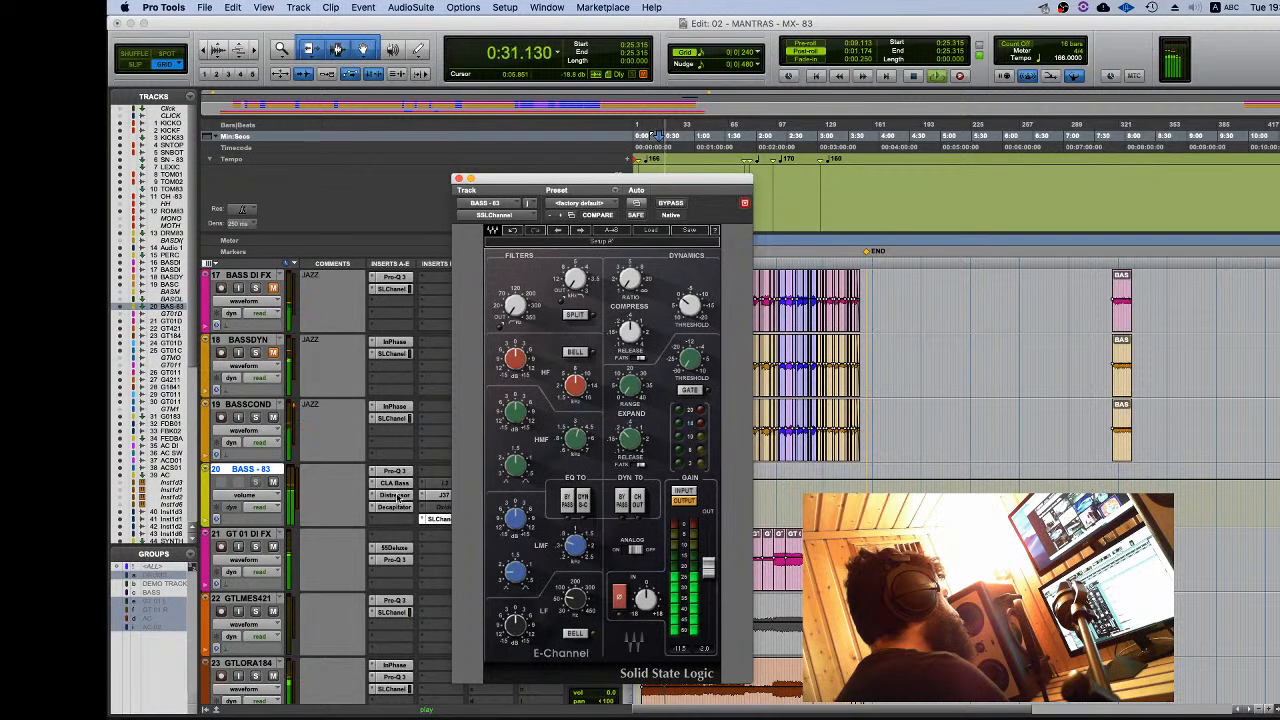
{"action": "left_click", "coordinate": [394, 483]}
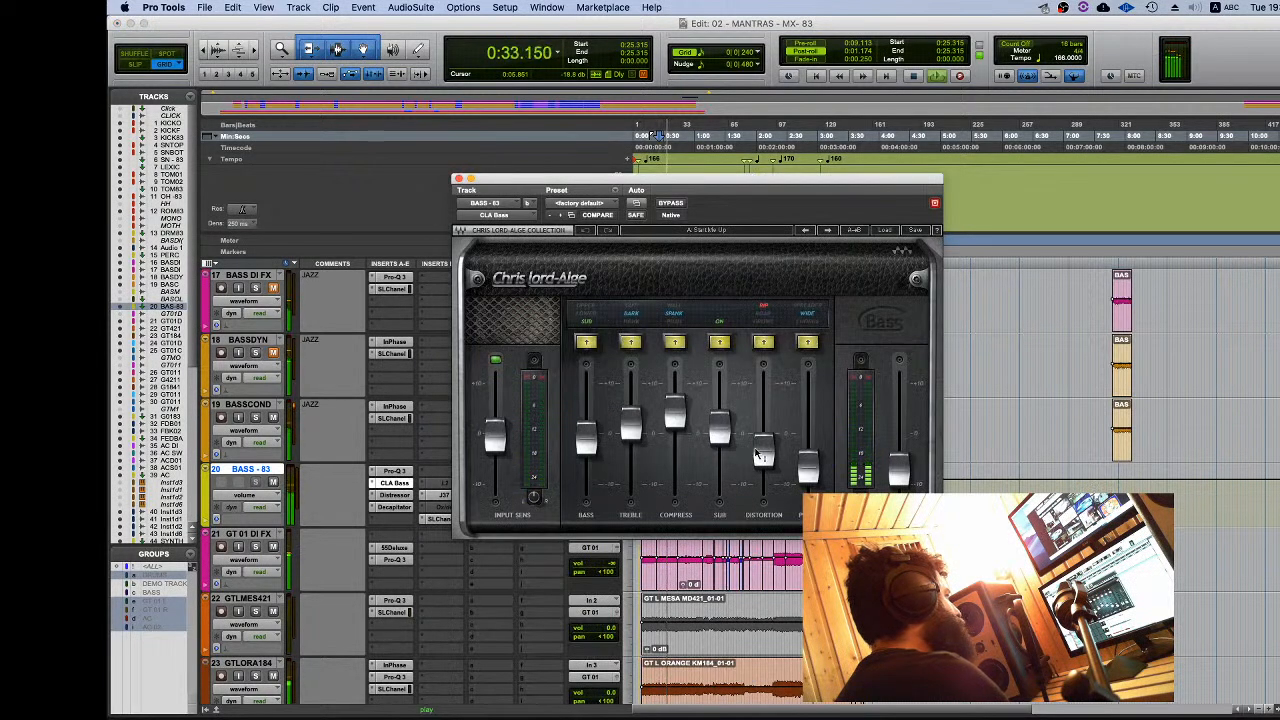
{"action": "left_click_drag", "start_coordinate": [757, 455], "coordinate": [762, 463]}
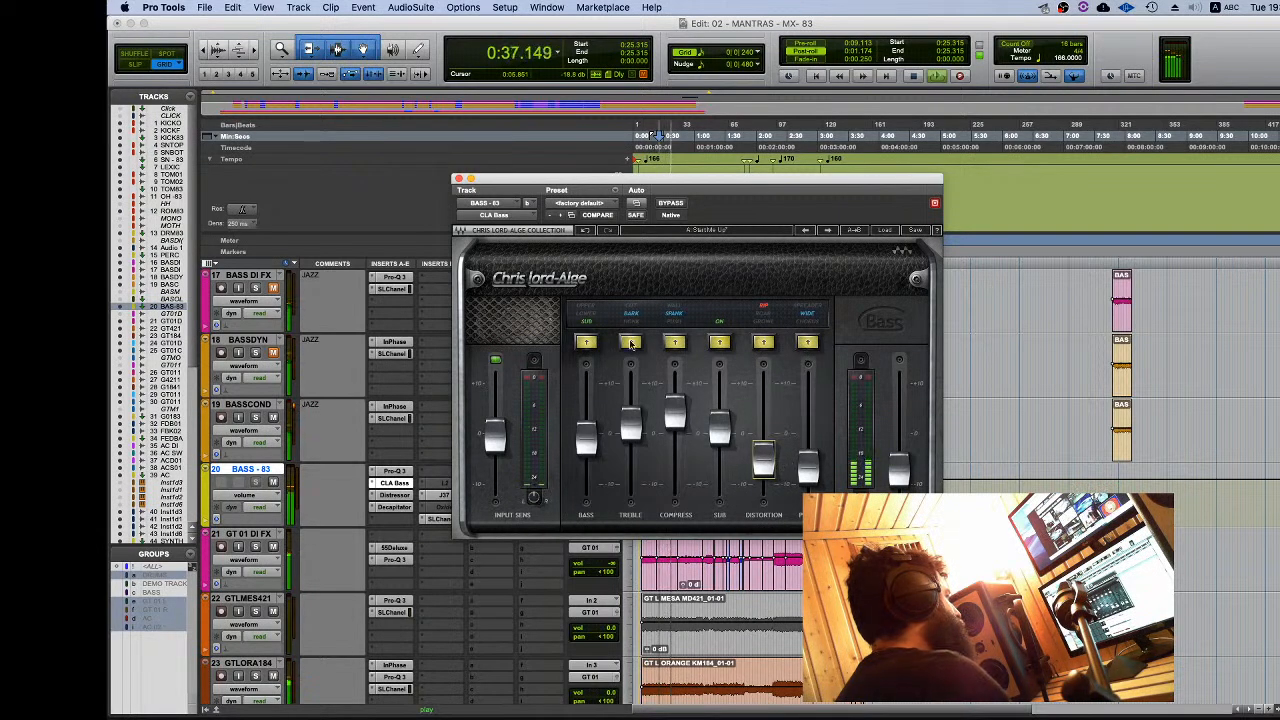
{"action": "left_click", "coordinate": [458, 178]}
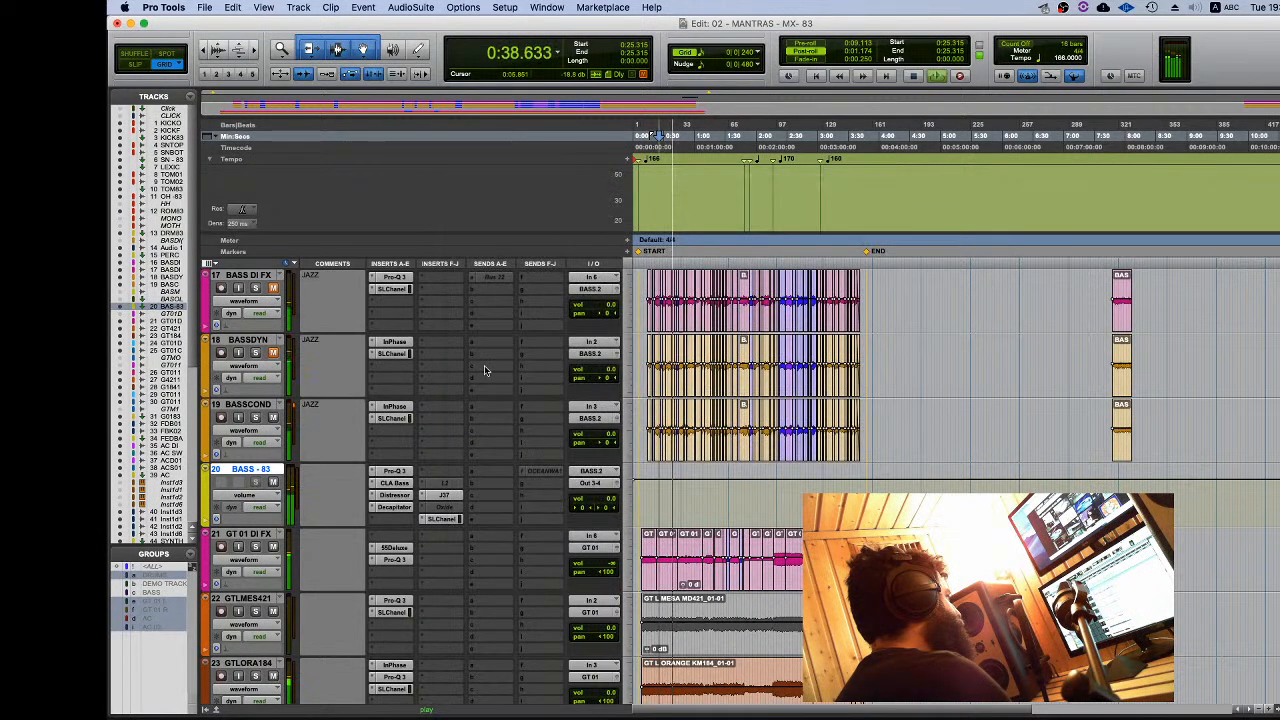
Step: During playback, set the input level of the J37 tape plug-in on BASS - 83 to 0.0 dB and close it
{"action": "left_click", "coordinate": [447, 496]}
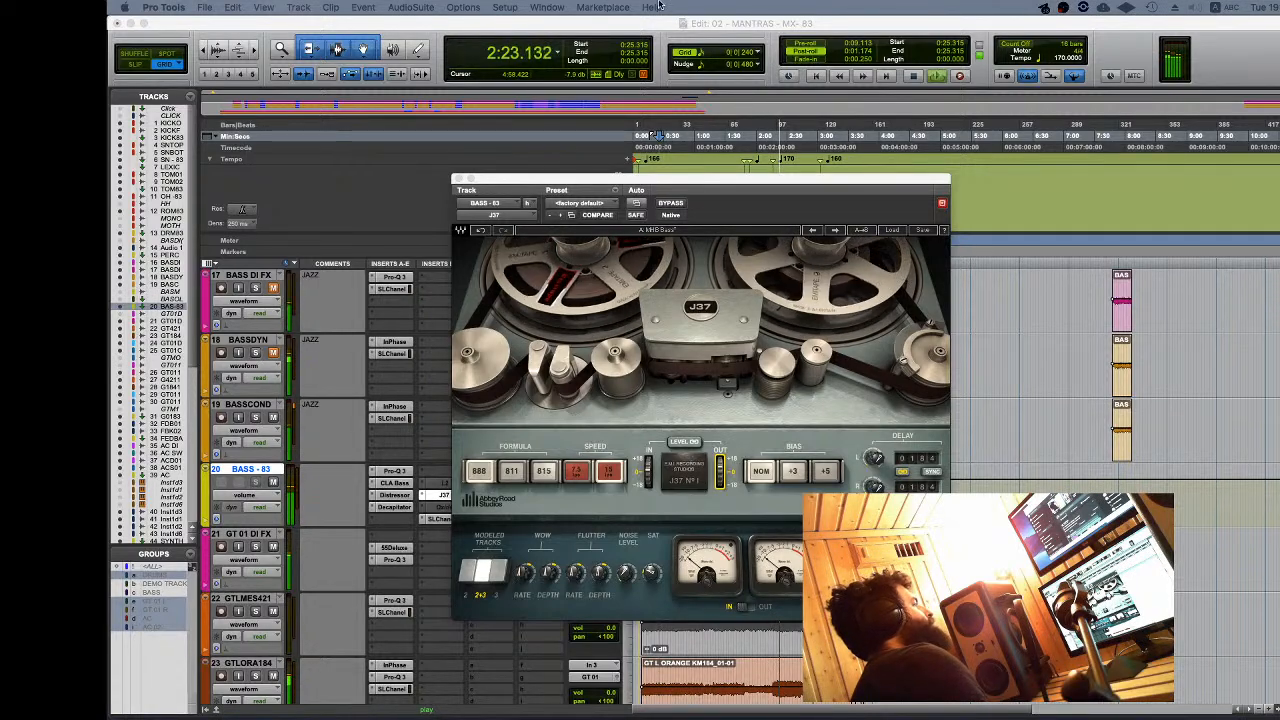
{"action": "left_click", "coordinate": [667, 183]}
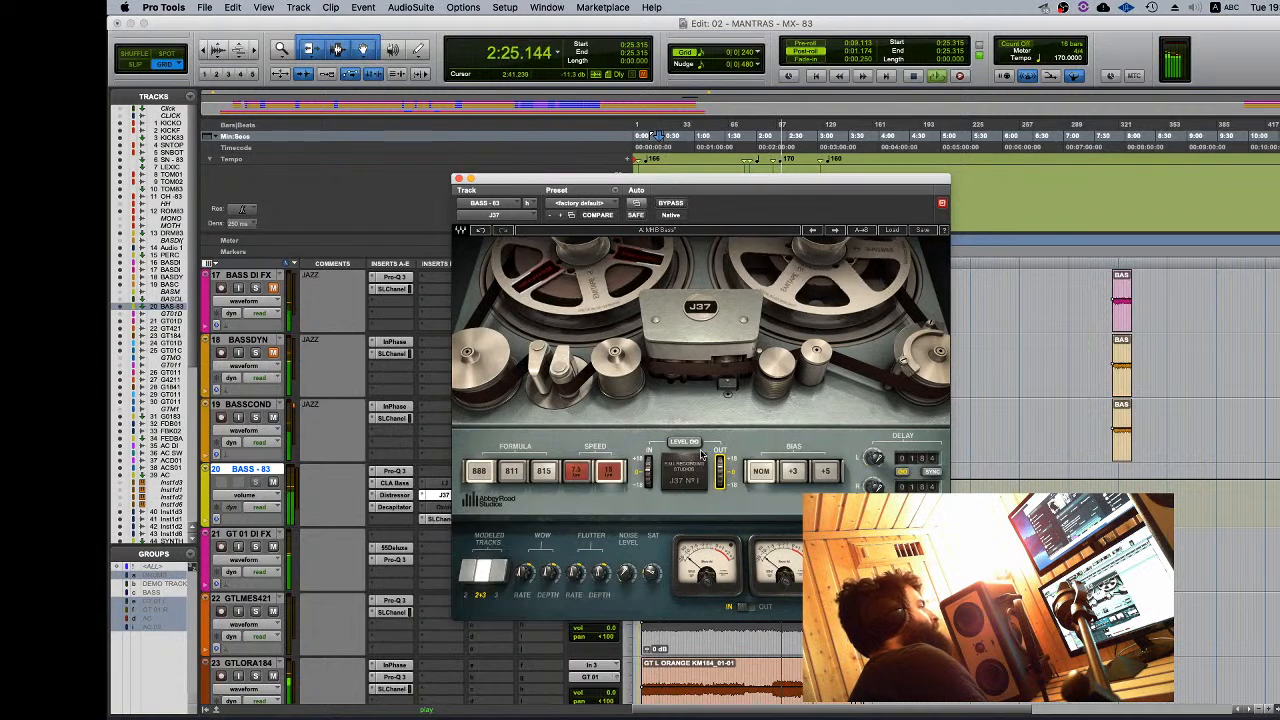
{"action": "left_click_drag", "start_coordinate": [648, 475], "coordinate": [650, 473]}
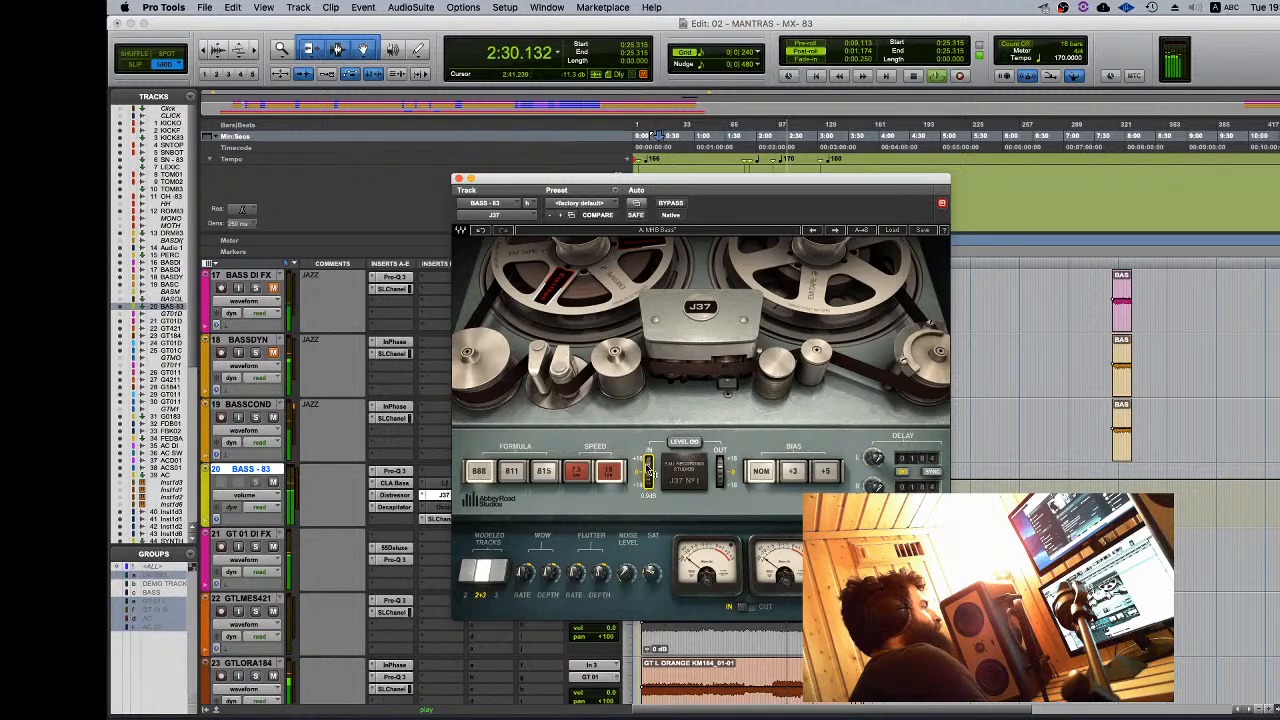
{"action": "left_click", "coordinate": [459, 179]}
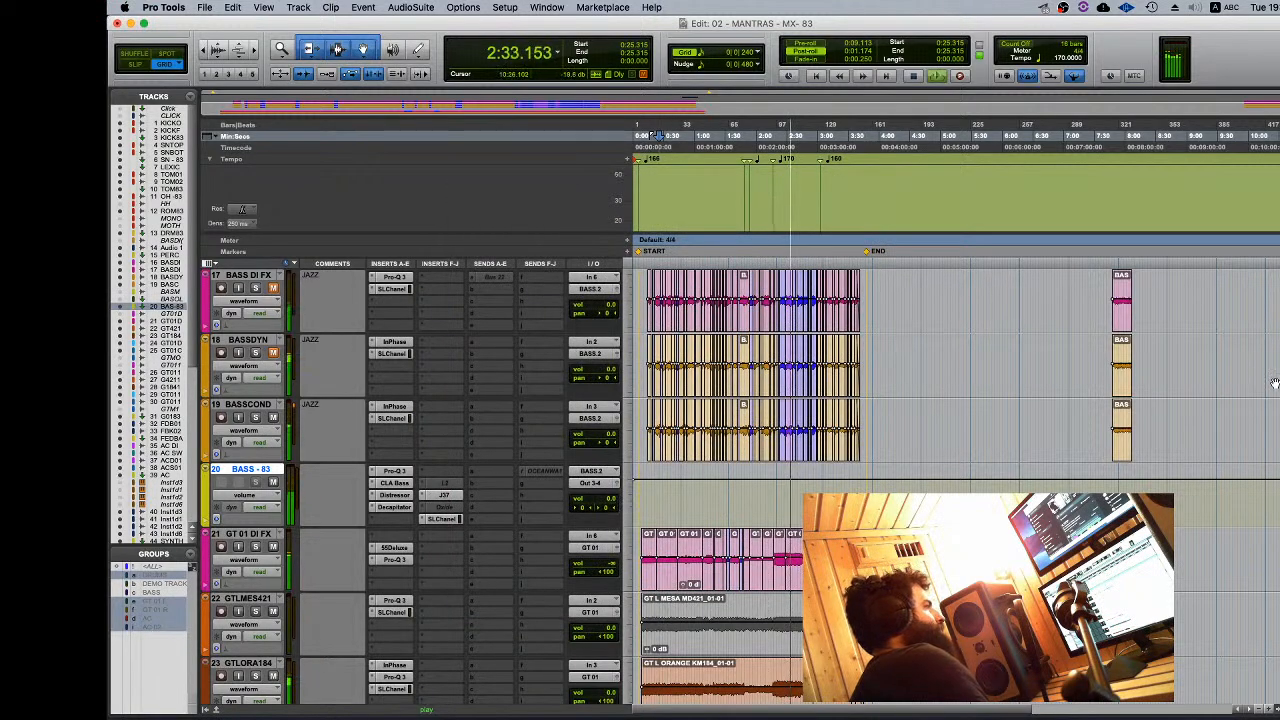
Step: Check the SSLChannel plug-in on the ILYA VOX bus during playback and return to the mix bus tracks
{"action": "scroll", "coordinate": [755, 484], "scroll_direction": "down", "scroll_amount": 15}
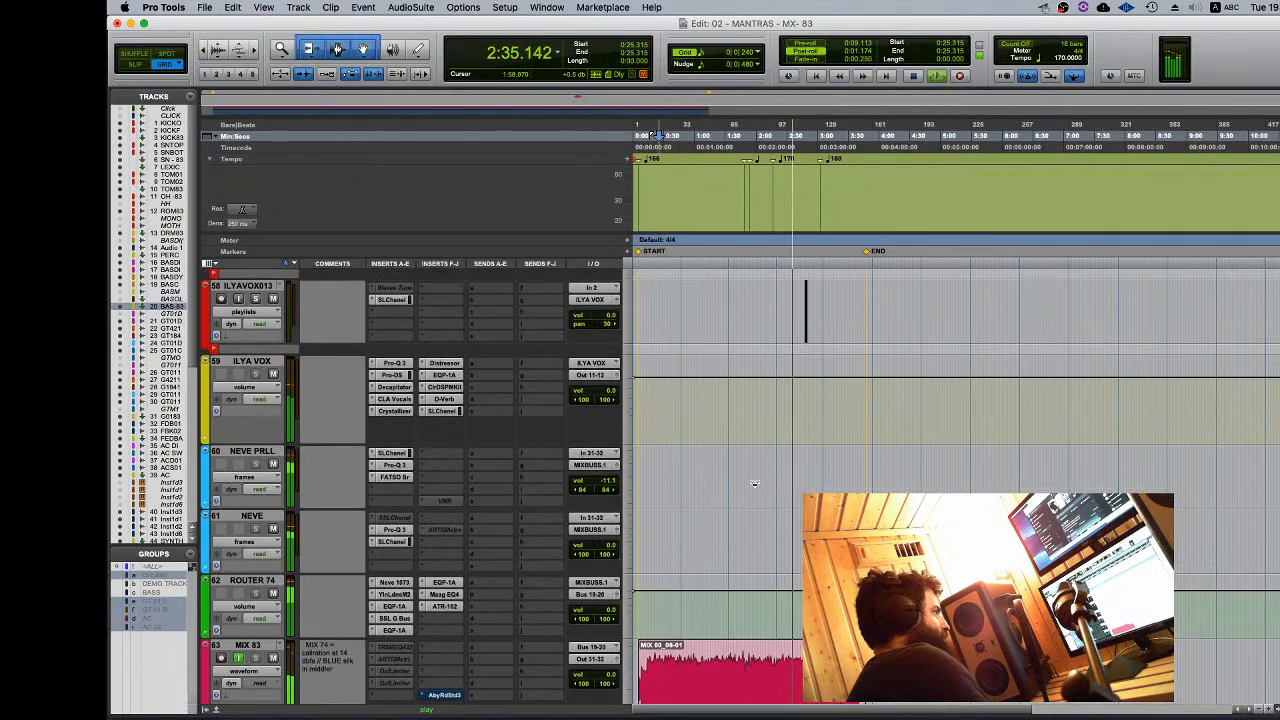
{"action": "scroll", "coordinate": [755, 484], "scroll_direction": "up", "scroll_amount": 3}
{"action": "left_click", "coordinate": [440, 634]}
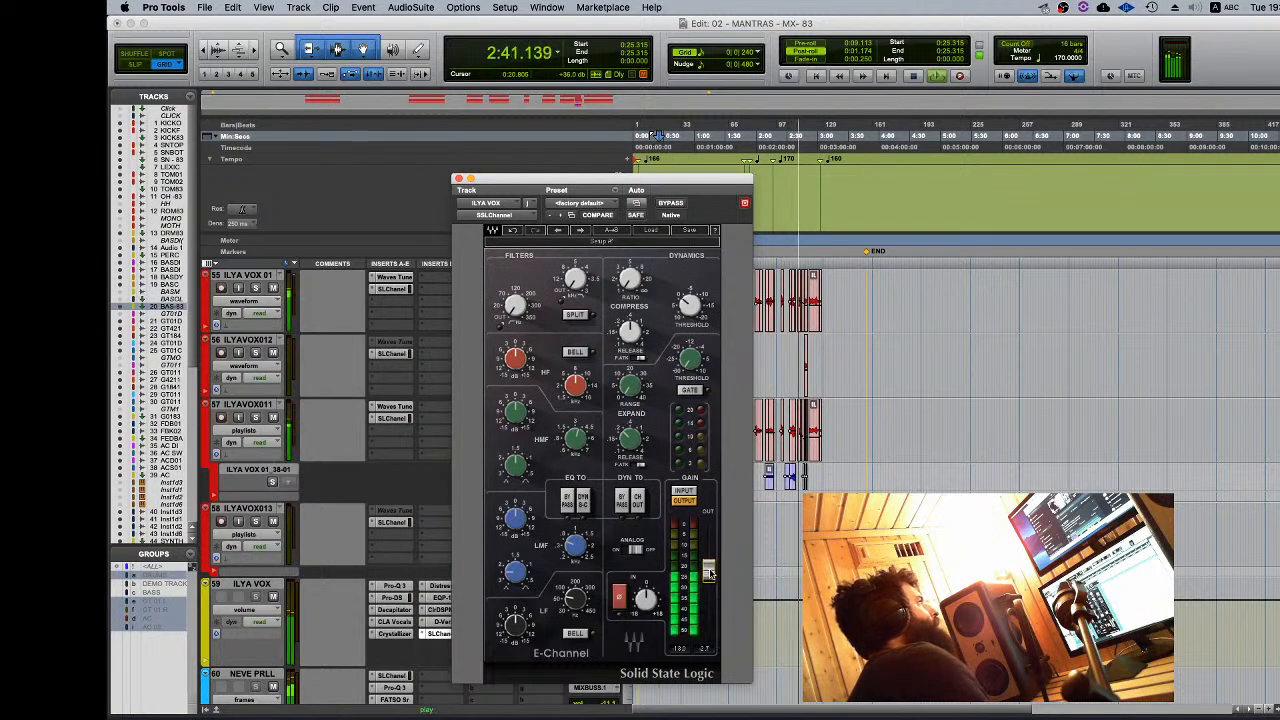
{"action": "left_click", "coordinate": [458, 178]}
{"action": "scroll", "coordinate": [388, 473], "scroll_direction": "down", "scroll_amount": 5}
{"action": "scroll", "coordinate": [388, 473], "scroll_direction": "down", "scroll_amount": 3}
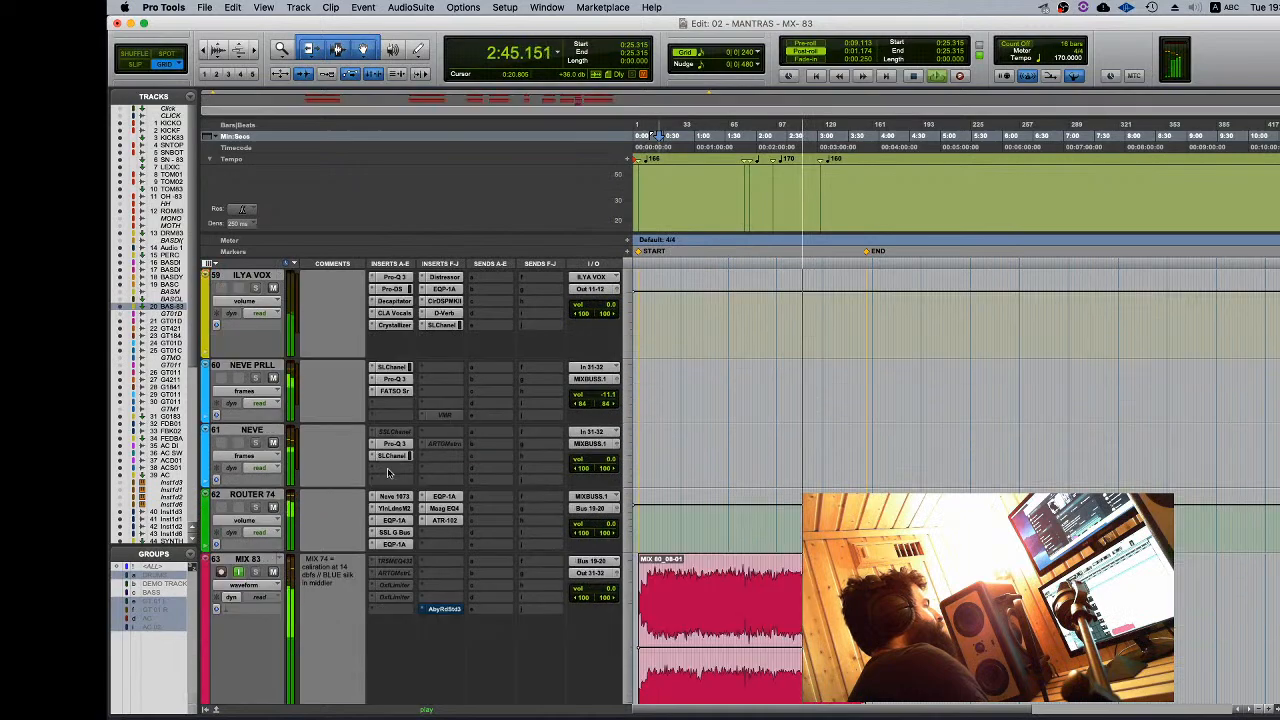
{"action": "scroll", "coordinate": [388, 473], "scroll_direction": "up", "scroll_amount": 5}
{"action": "scroll", "coordinate": [388, 473], "scroll_direction": "down", "scroll_amount": 10}
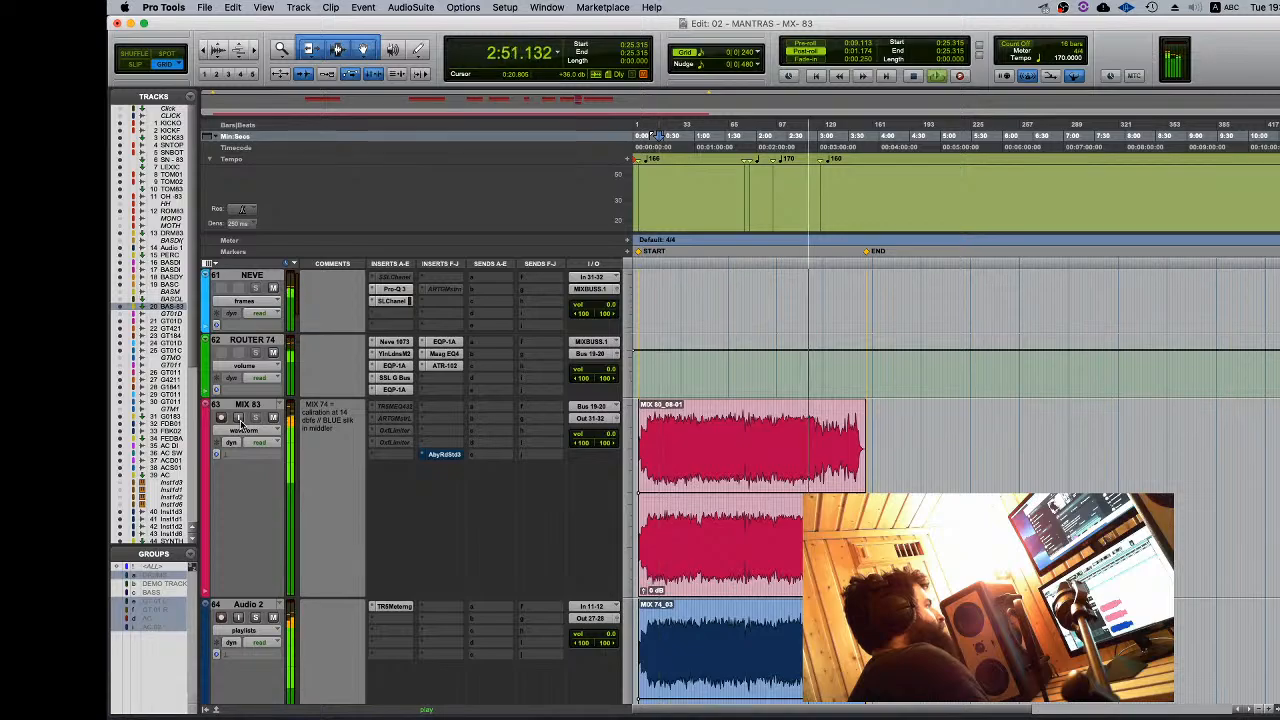
Step: Turn MIX 83's input monitoring back on and check the SSL G Bus compressor and Neve 1073 on ROUTER 74
{"action": "left_click", "coordinate": [239, 418]}
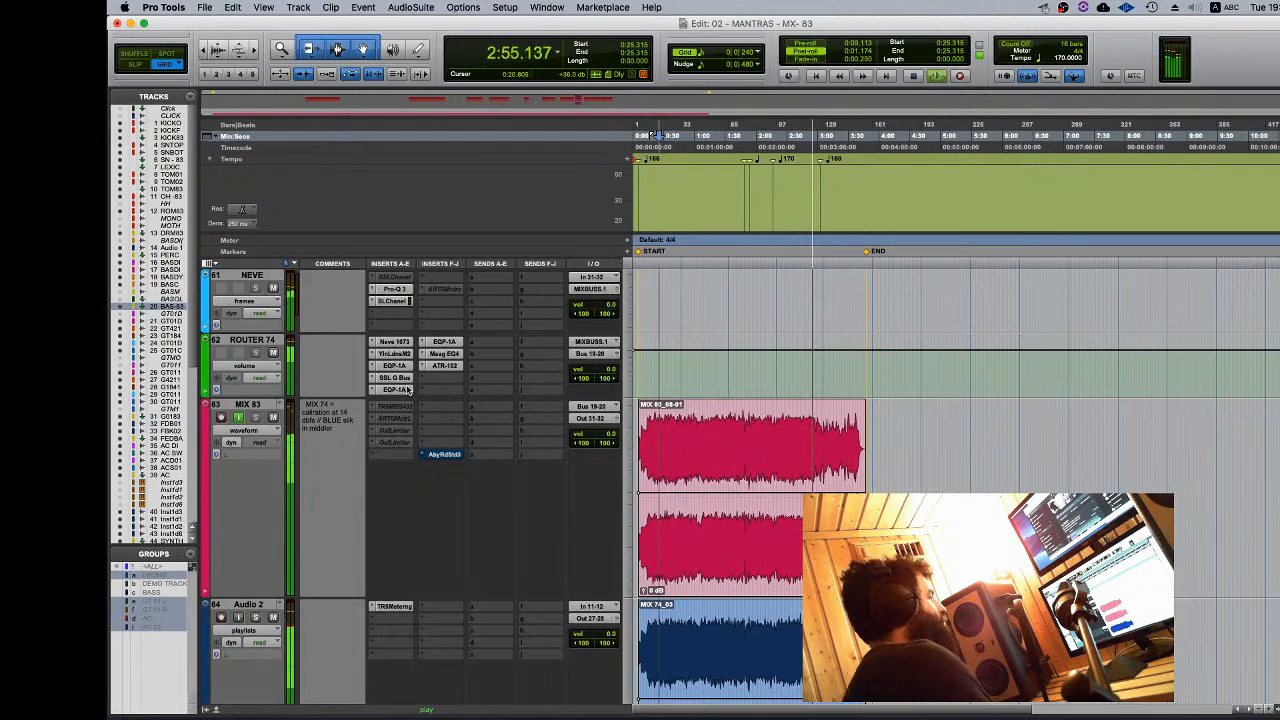
{"action": "left_click", "coordinate": [392, 377]}
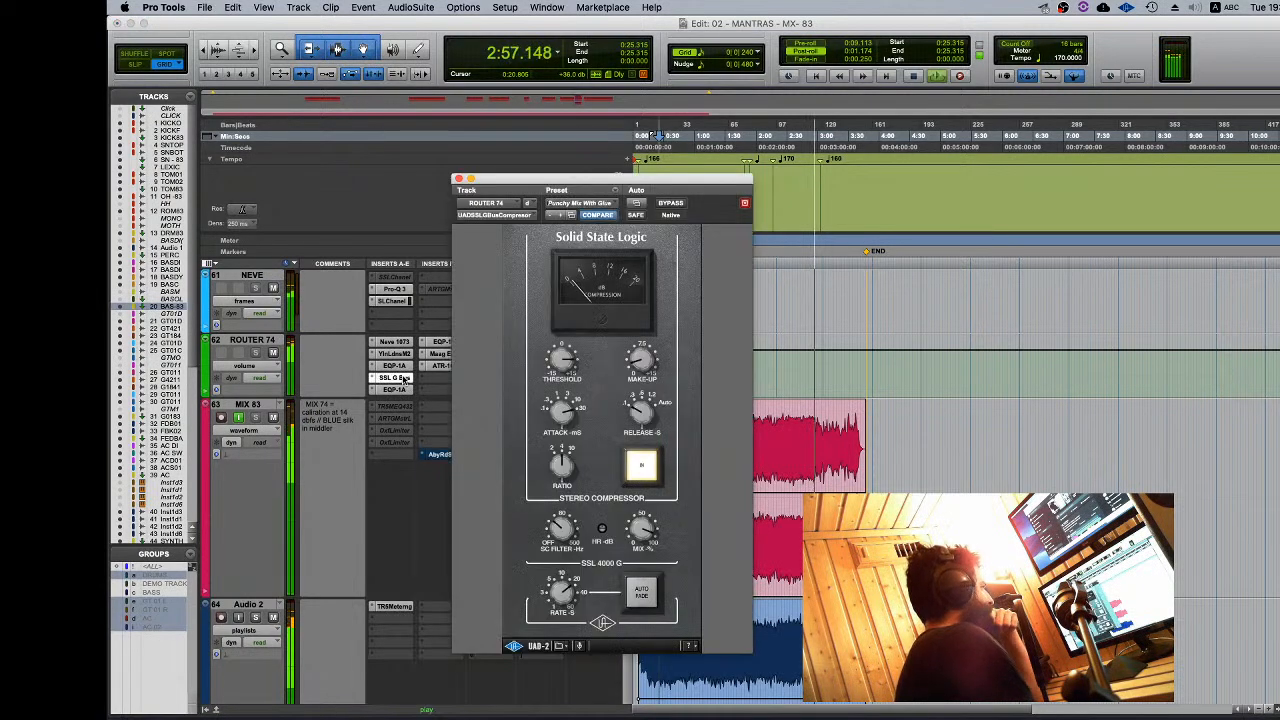
{"action": "left_click", "coordinate": [393, 341]}
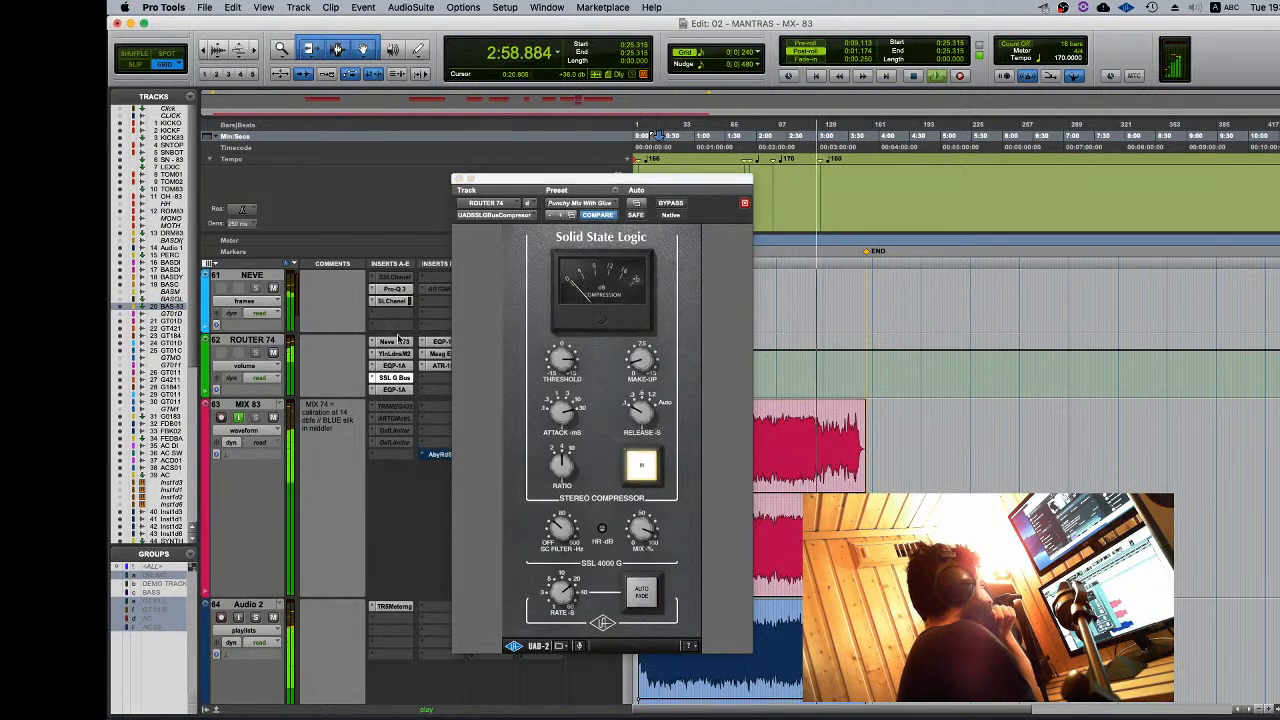
{"action": "left_click_drag", "start_coordinate": [652, 388], "coordinate": [652, 387]}
{"action": "left_click_drag", "start_coordinate": [564, 310], "coordinate": [564, 321]}
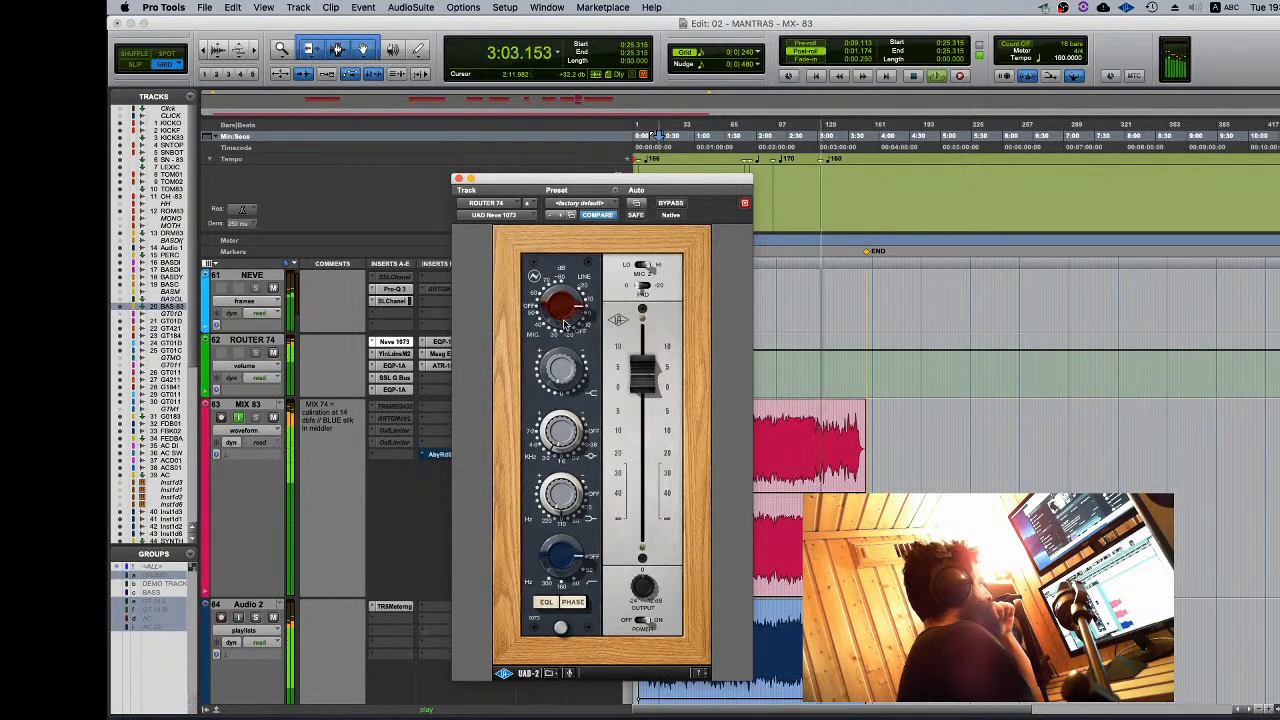
Step: Play from about 2:08.1 and slightly lower the Neve 1073 fader on ROUTER 74 while comparing with the old print
{"action": "left_click", "coordinate": [764, 266]}
{"action": "key", "text": "space"}
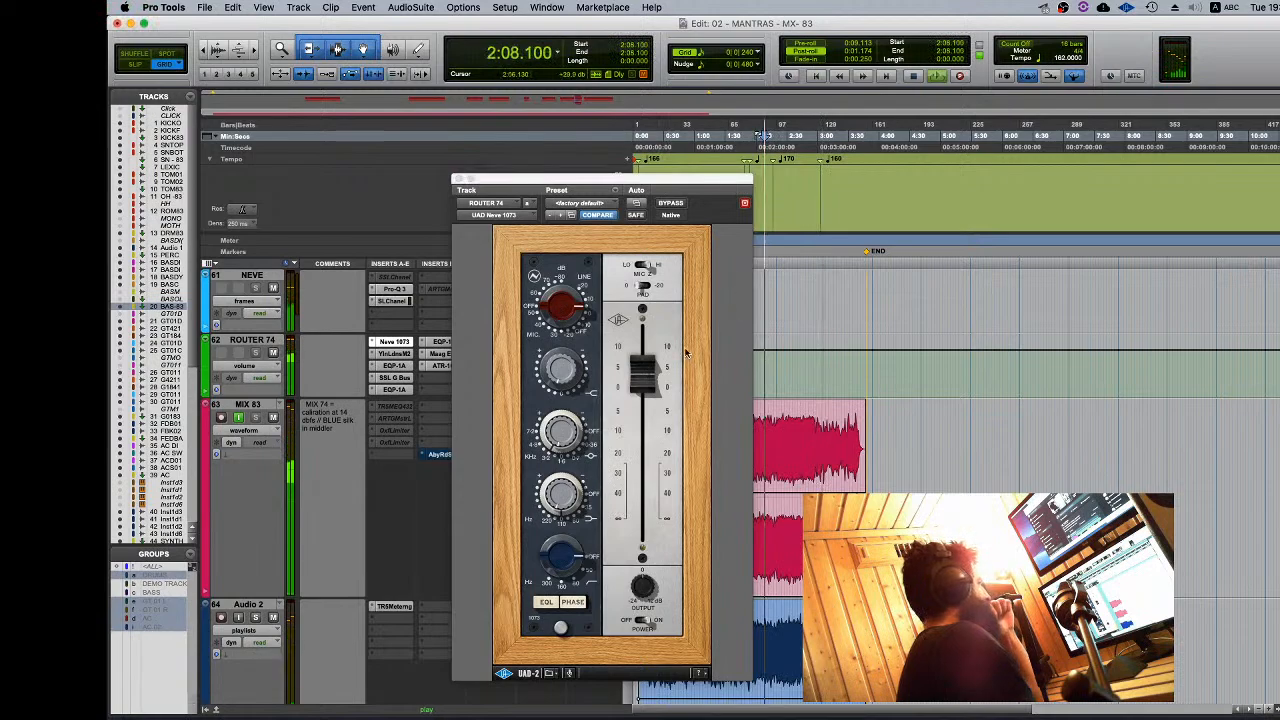
{"action": "key", "text": "space"}
{"action": "left_click", "coordinate": [652, 383]}
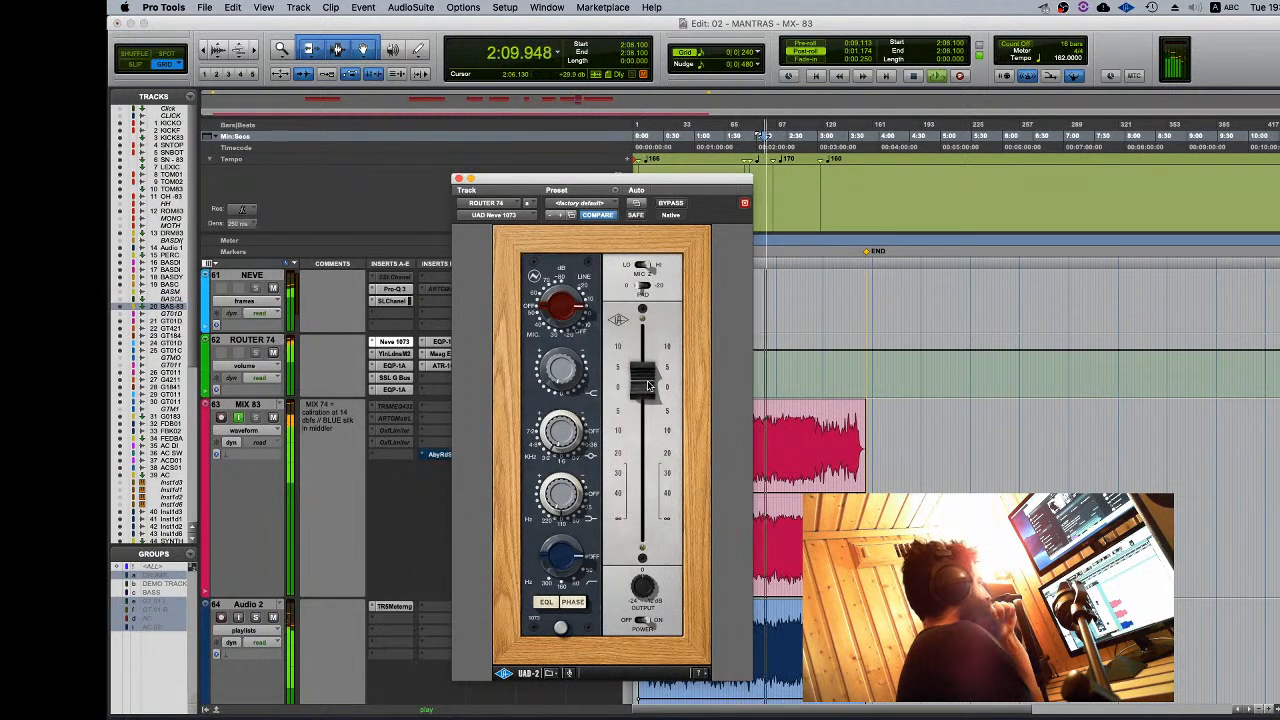
{"action": "left_click", "coordinate": [237, 420]}
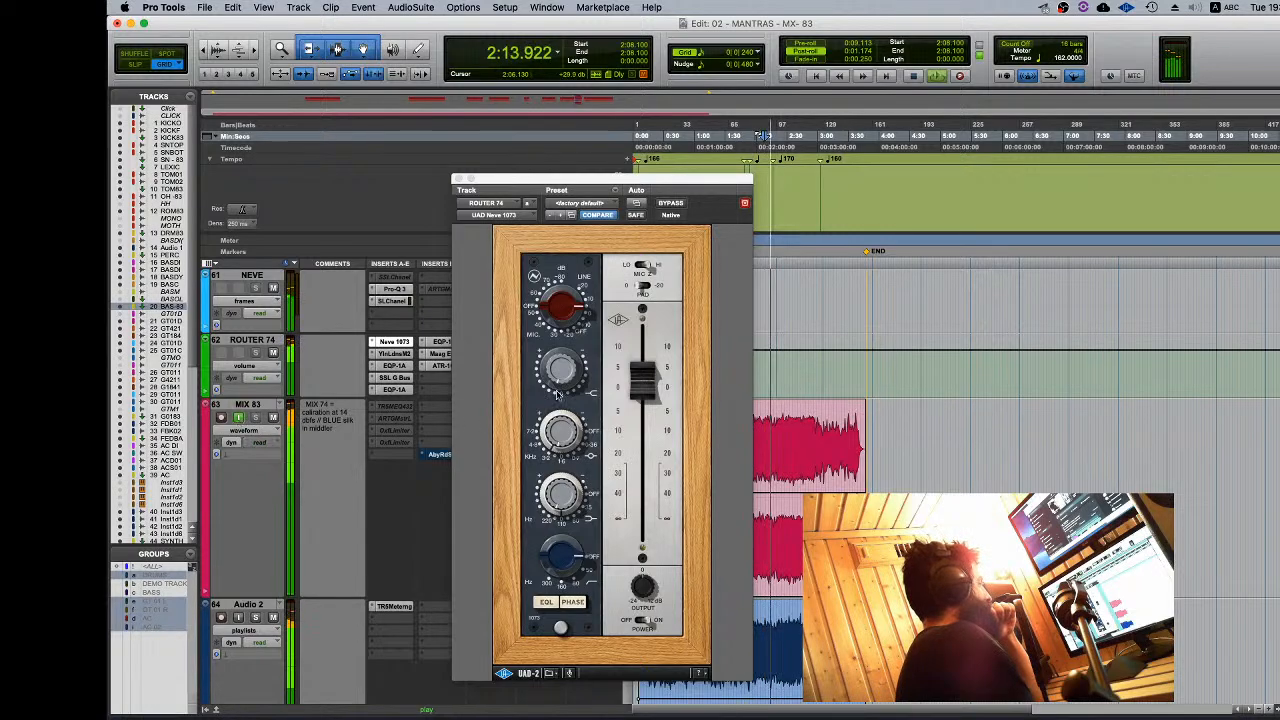
{"action": "left_click", "coordinate": [648, 382]}
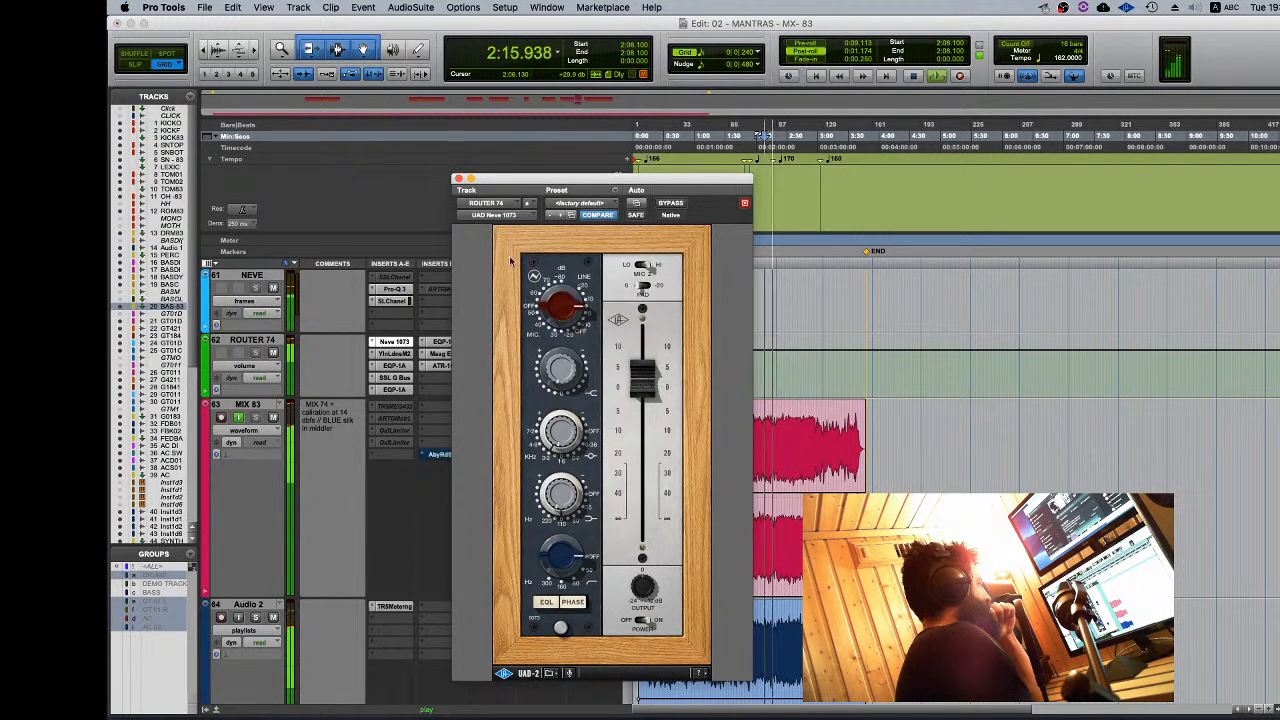
{"action": "left_click", "coordinate": [458, 178]}
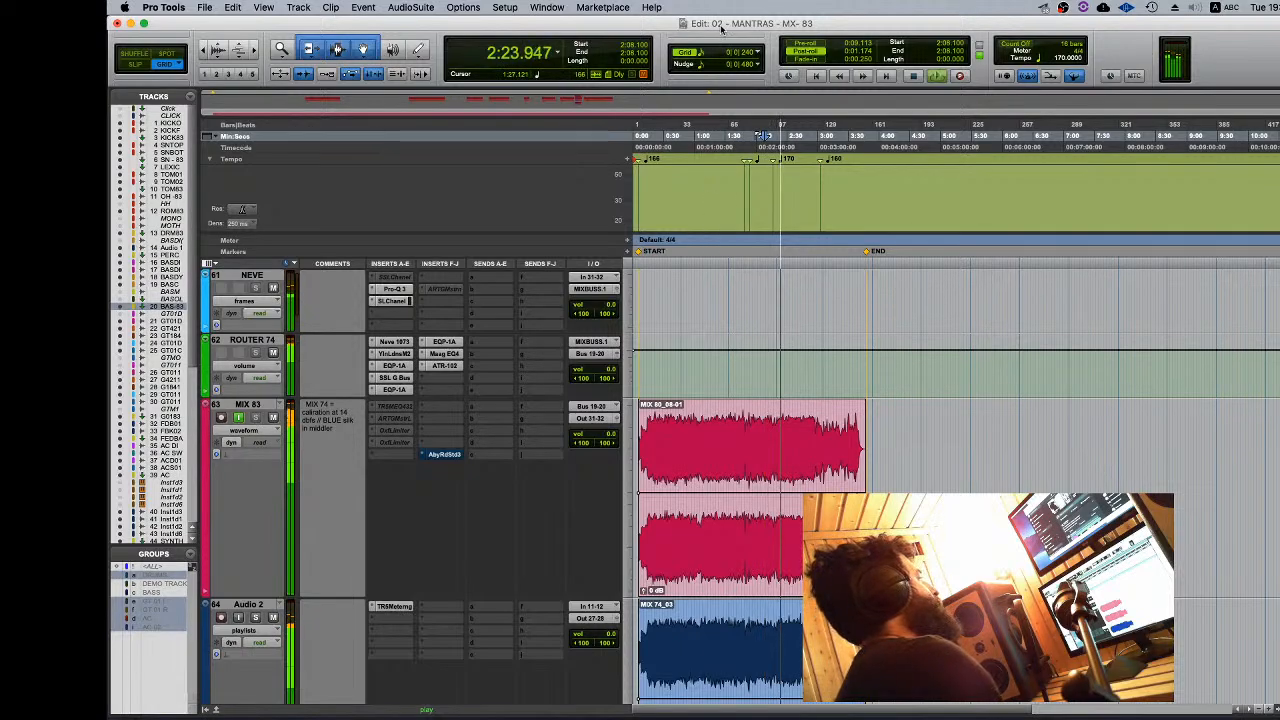
{"action": "key", "text": "space"}
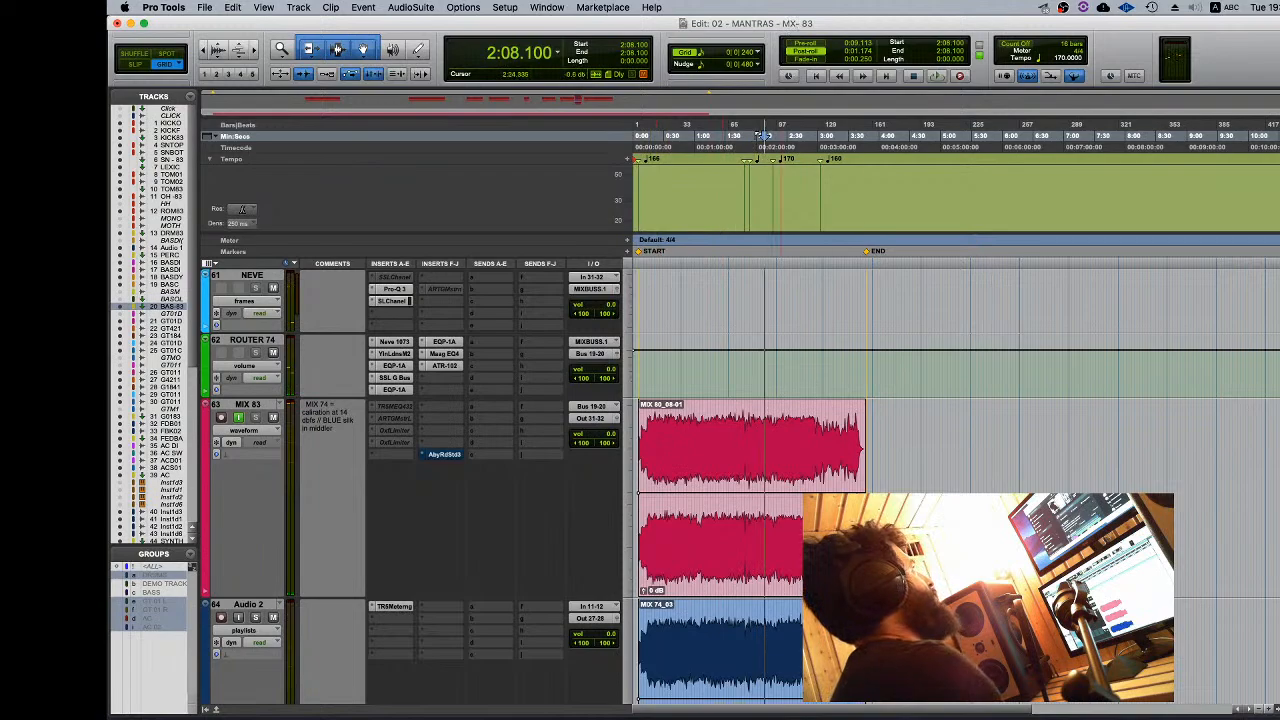
Step: Look over the older mix prints, such as MIX 71_mantras, and return to the mix bus tracks
{"action": "key", "text": "super+Tab"}
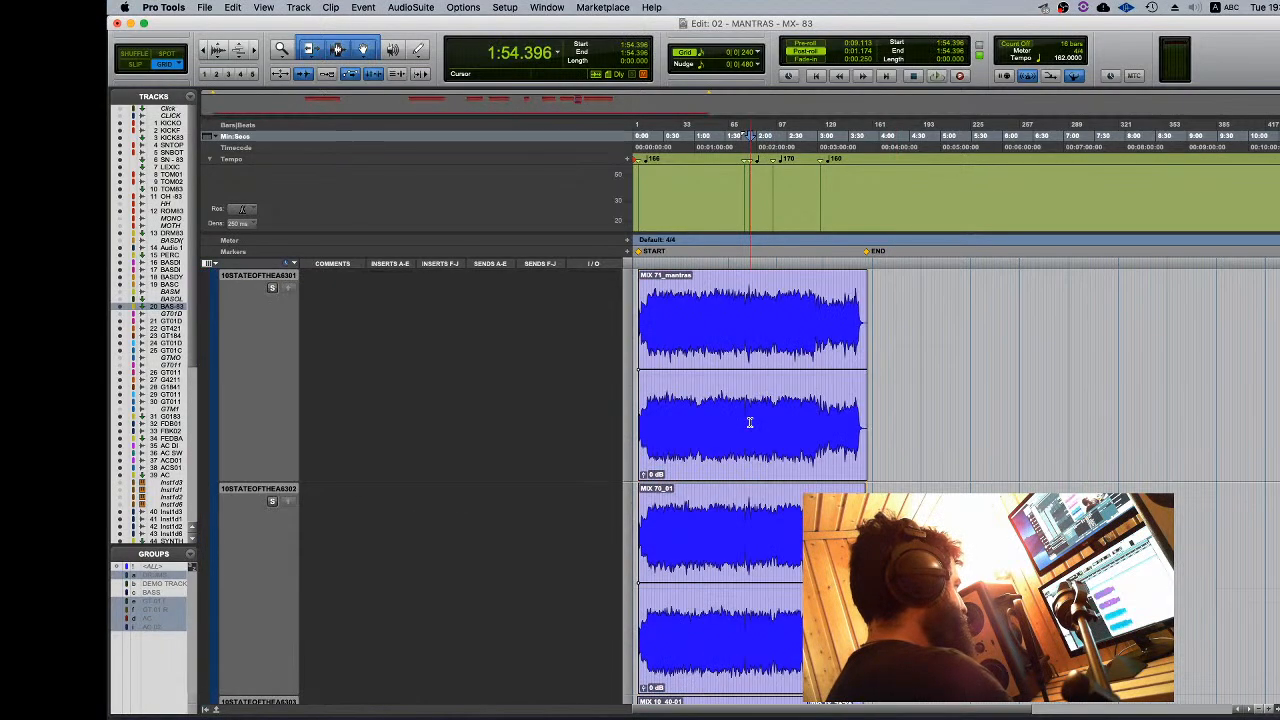
{"action": "scroll", "coordinate": [750, 423], "scroll_direction": "up", "scroll_amount": 12}
{"action": "scroll", "coordinate": [750, 423], "scroll_direction": "down", "scroll_amount": 3}
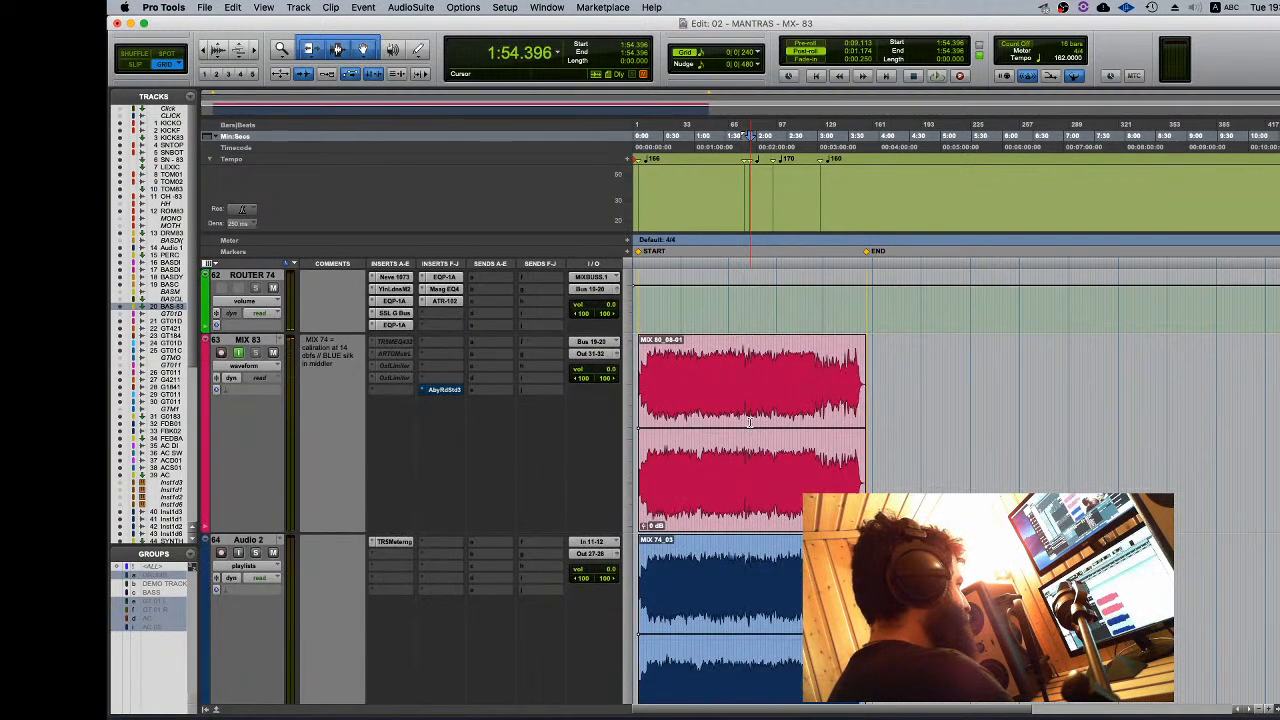
{"action": "scroll", "coordinate": [750, 423], "scroll_direction": "up", "scroll_amount": 5}
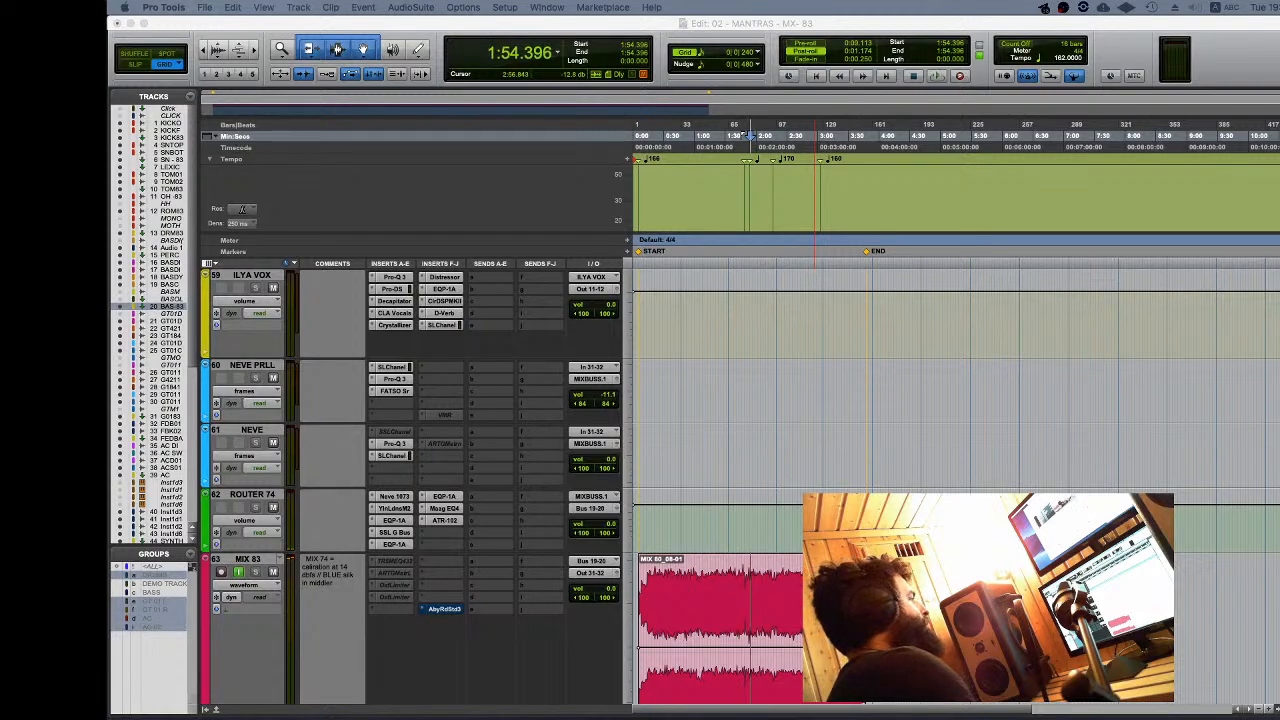
{"action": "left_click", "coordinate": [739, 26]}
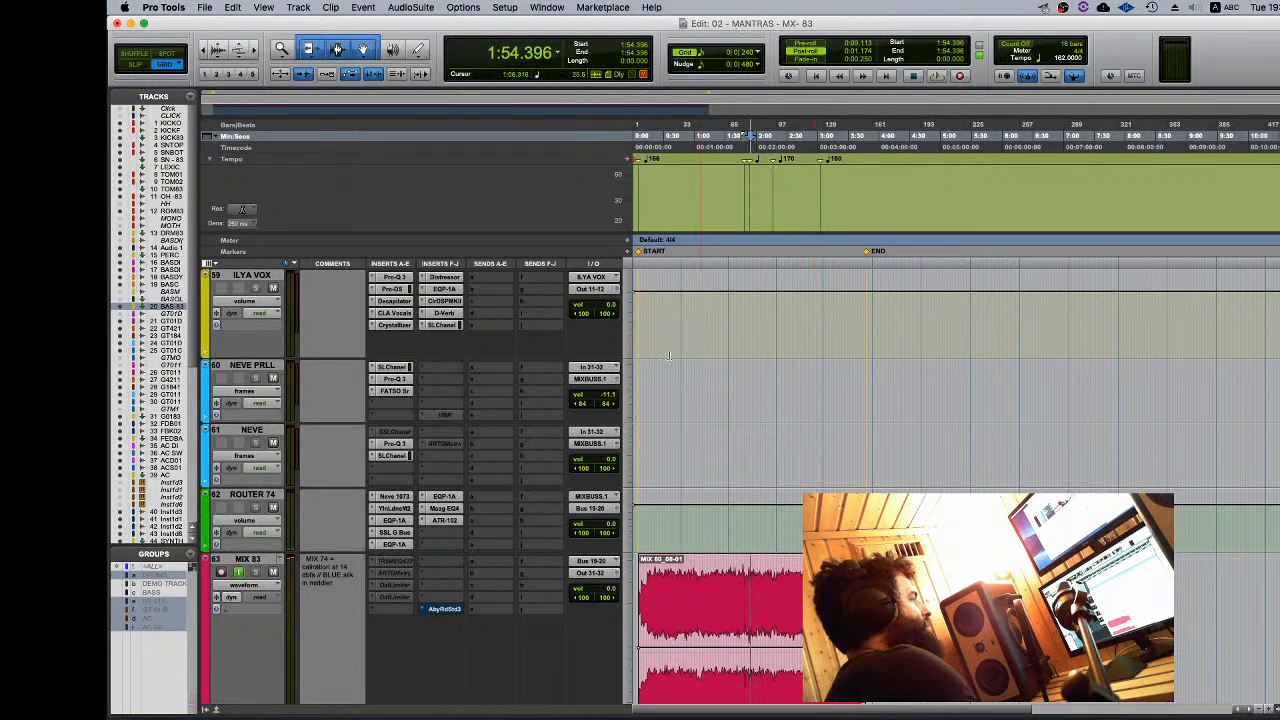
Step: Play from about 1:14.7 and toggle the mix print track's input monitoring to compare the live mix with the old print
{"action": "left_click", "coordinate": [710, 532]}
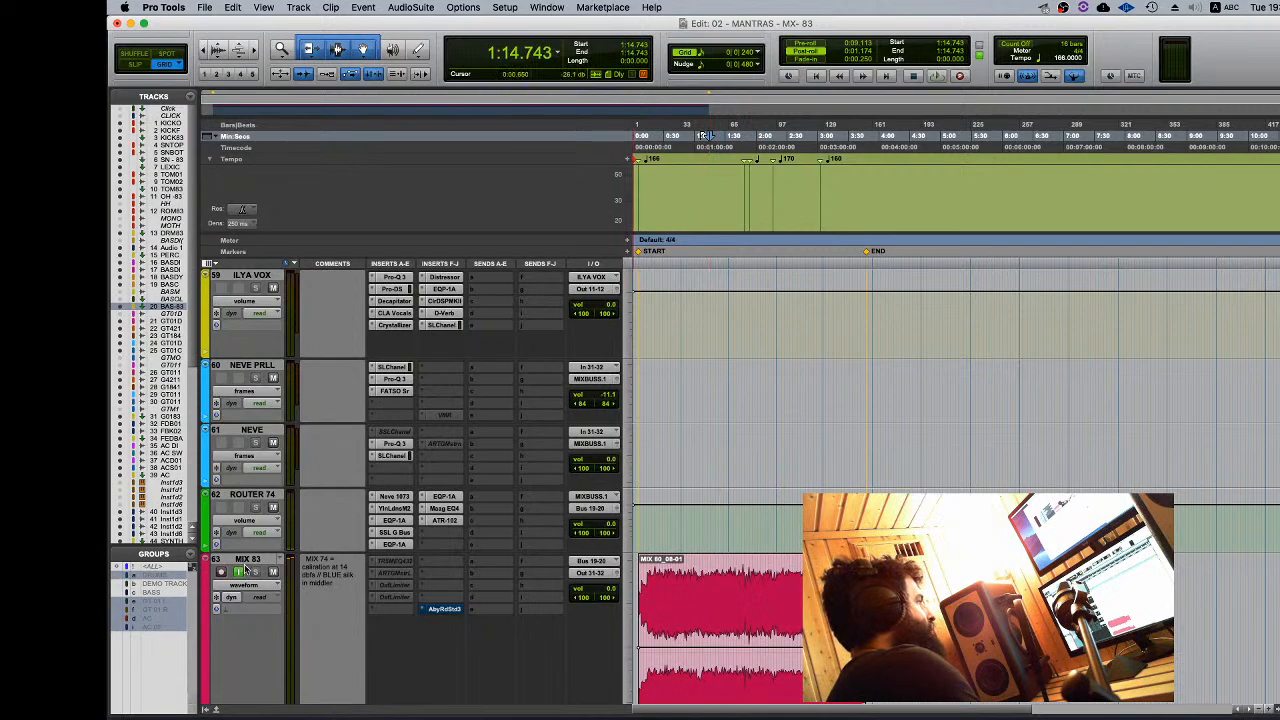
{"action": "key", "text": "space"}
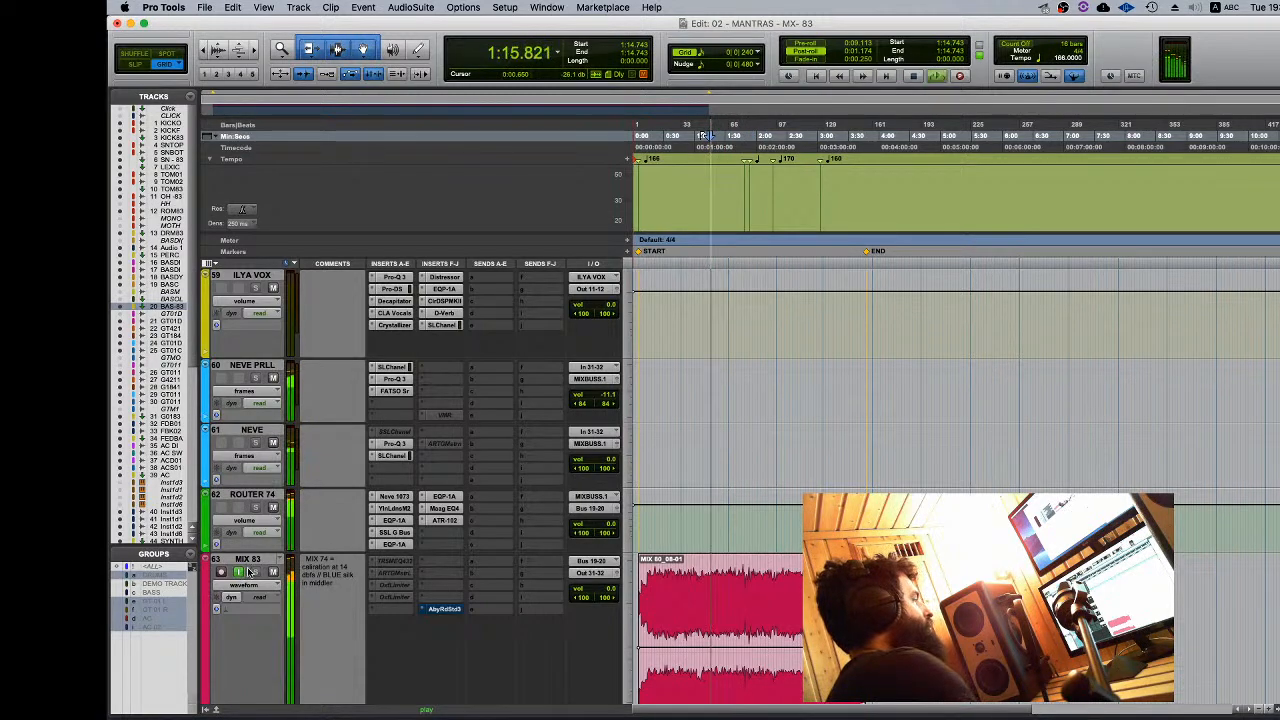
{"action": "key", "text": "space"}
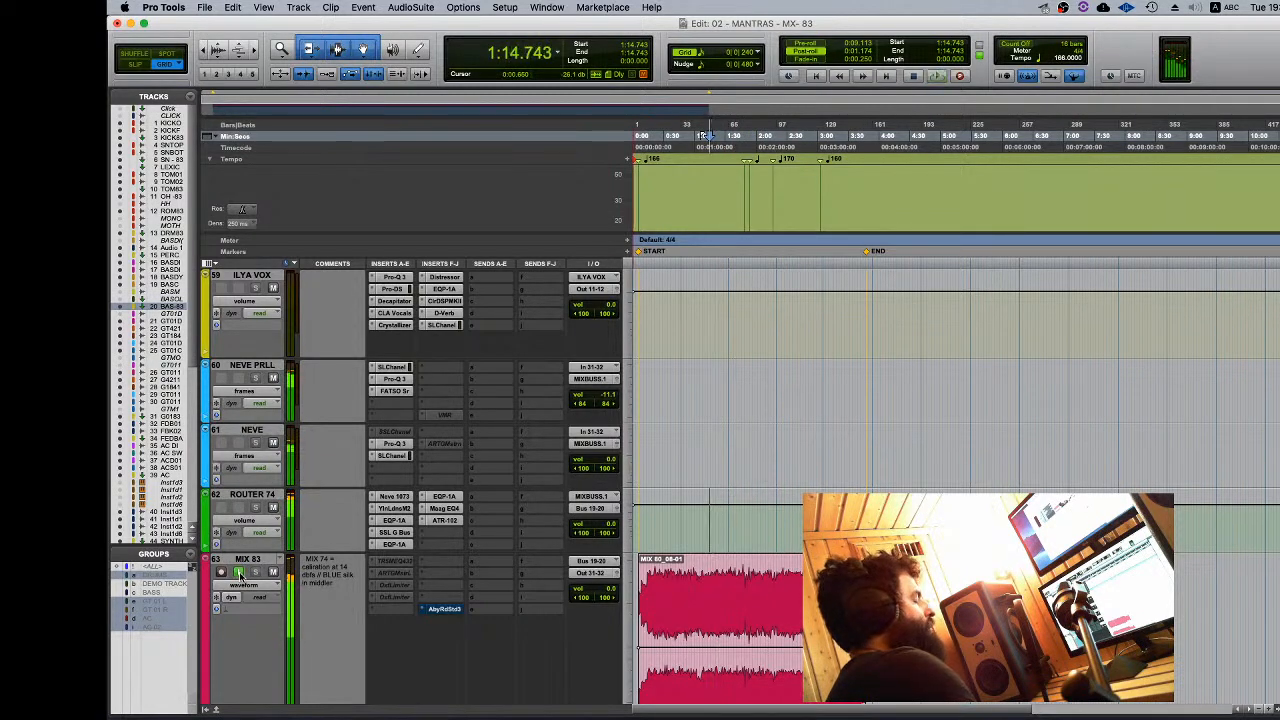
{"action": "key", "text": "space"}
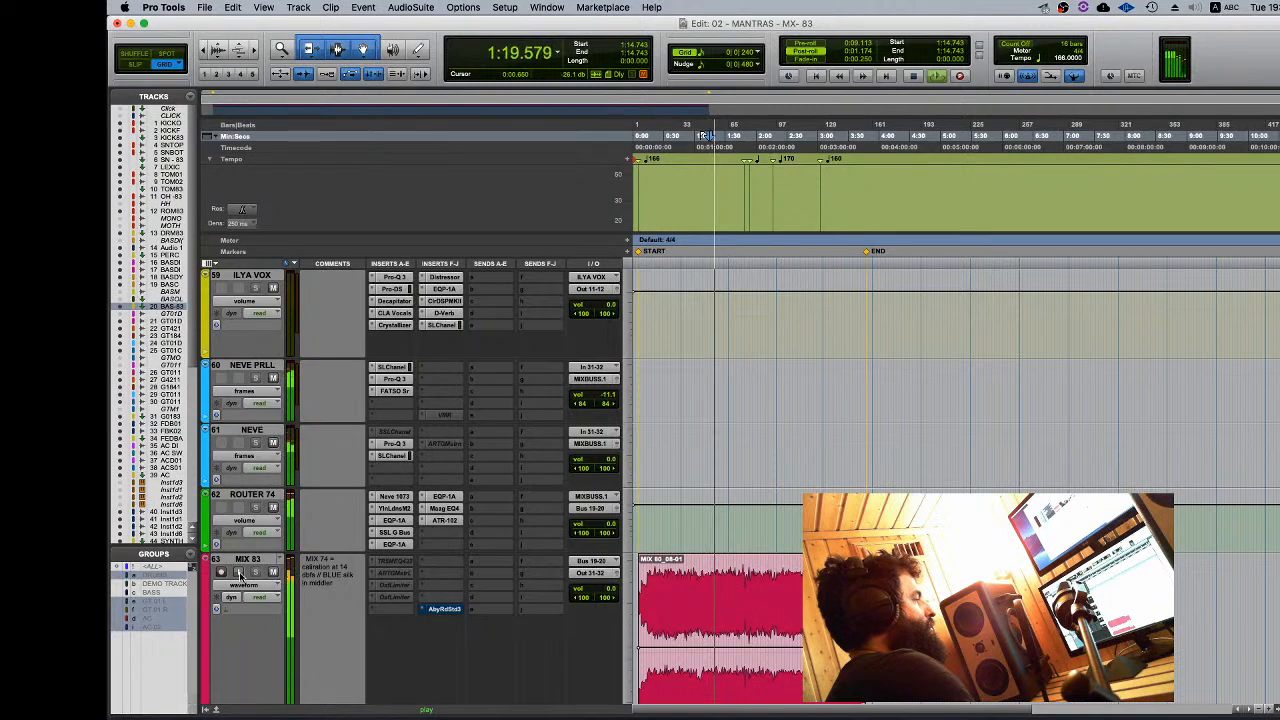
{"action": "left_click", "coordinate": [239, 573]}
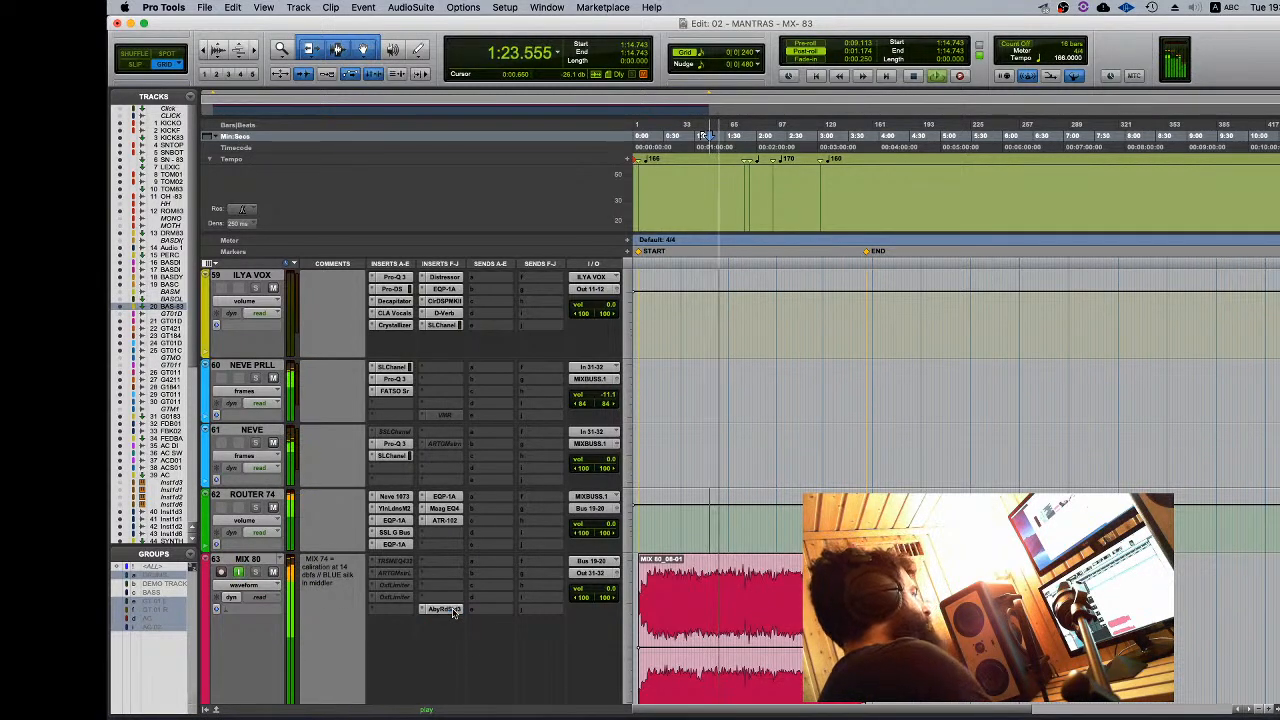
Step: Audition the Far monitors in Abbey Road Studio 3 on MIX 80, switch to Near, and stop playback after listening
{"action": "left_click", "coordinate": [442, 609]}
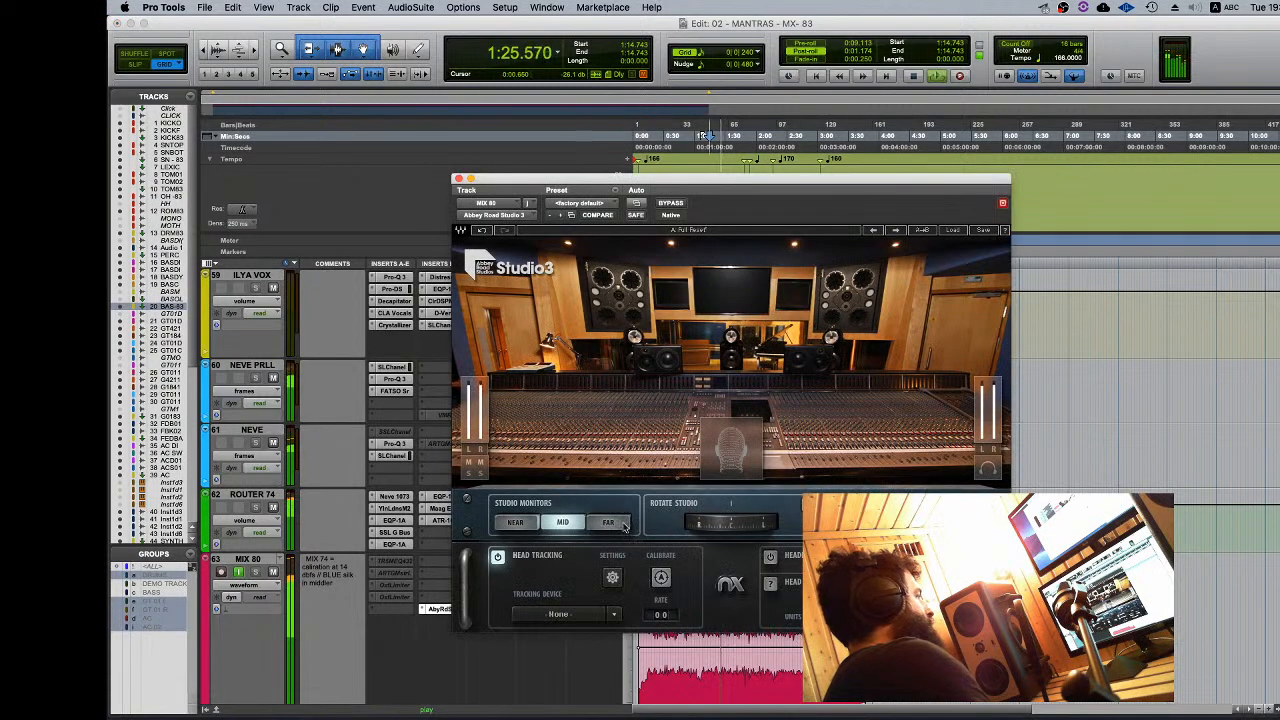
{"action": "left_click", "coordinate": [621, 523]}
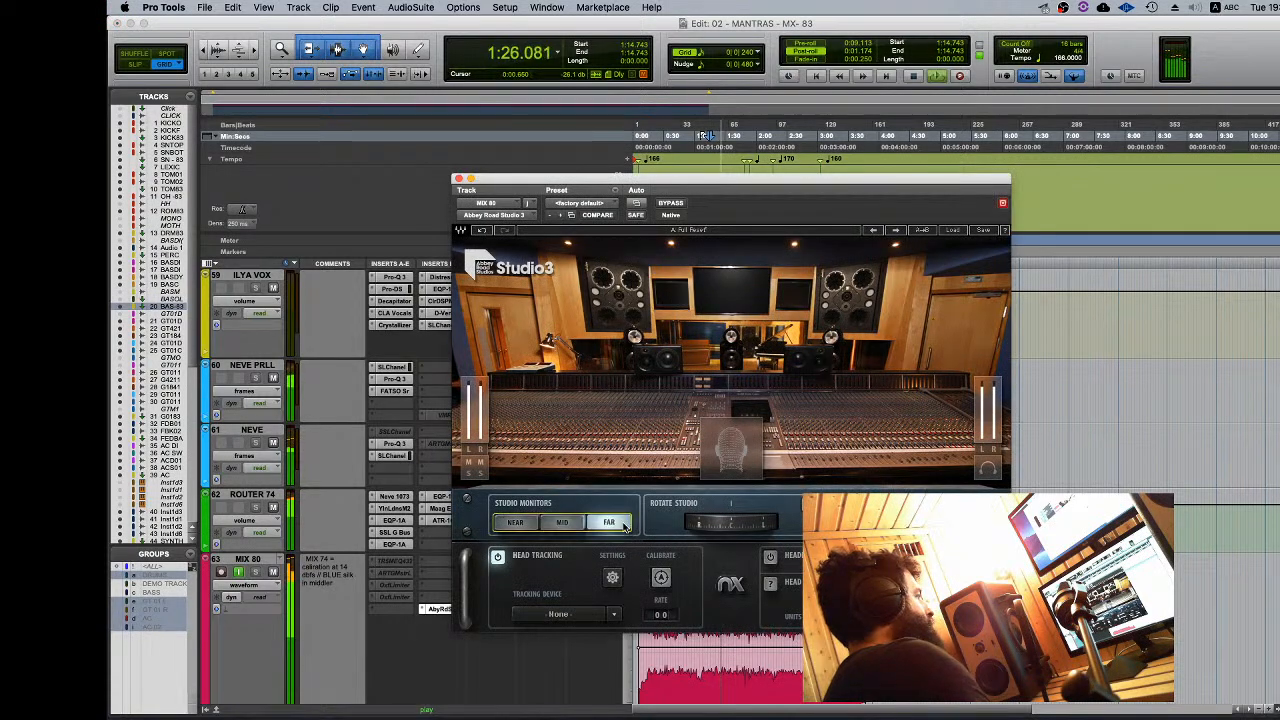
{"action": "left_click", "coordinate": [516, 524]}
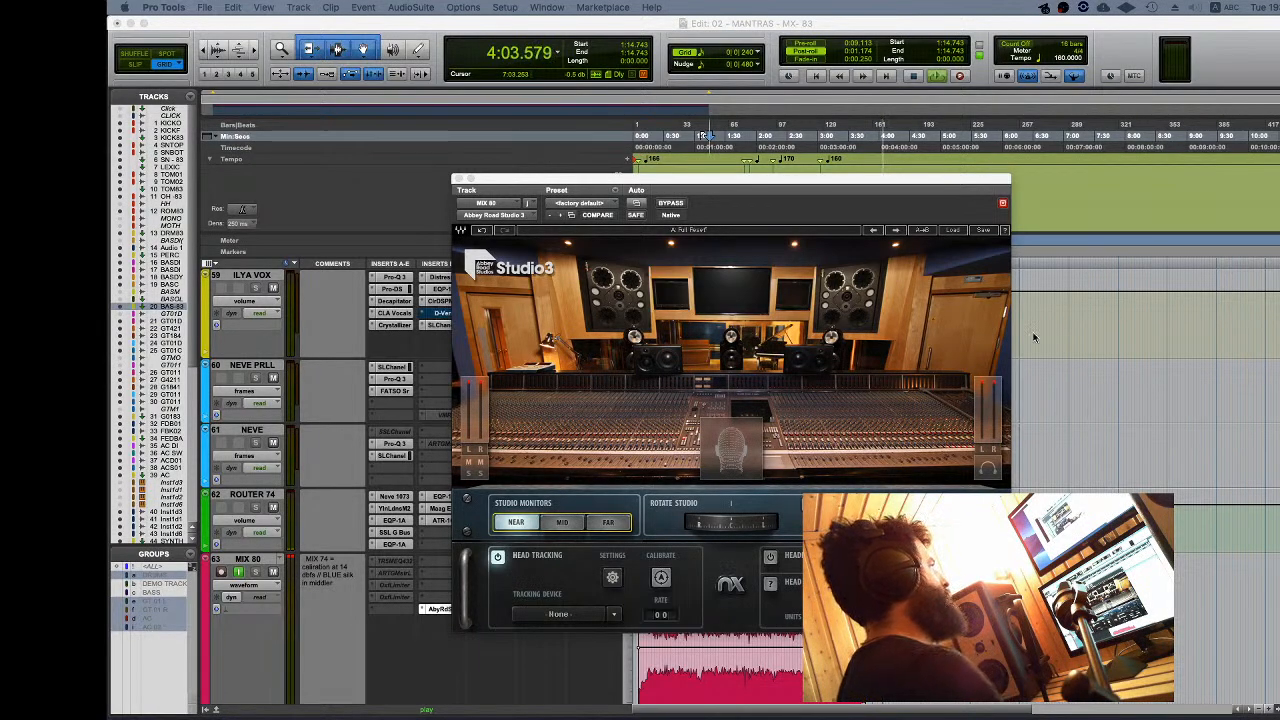
{"action": "key", "text": "space"}
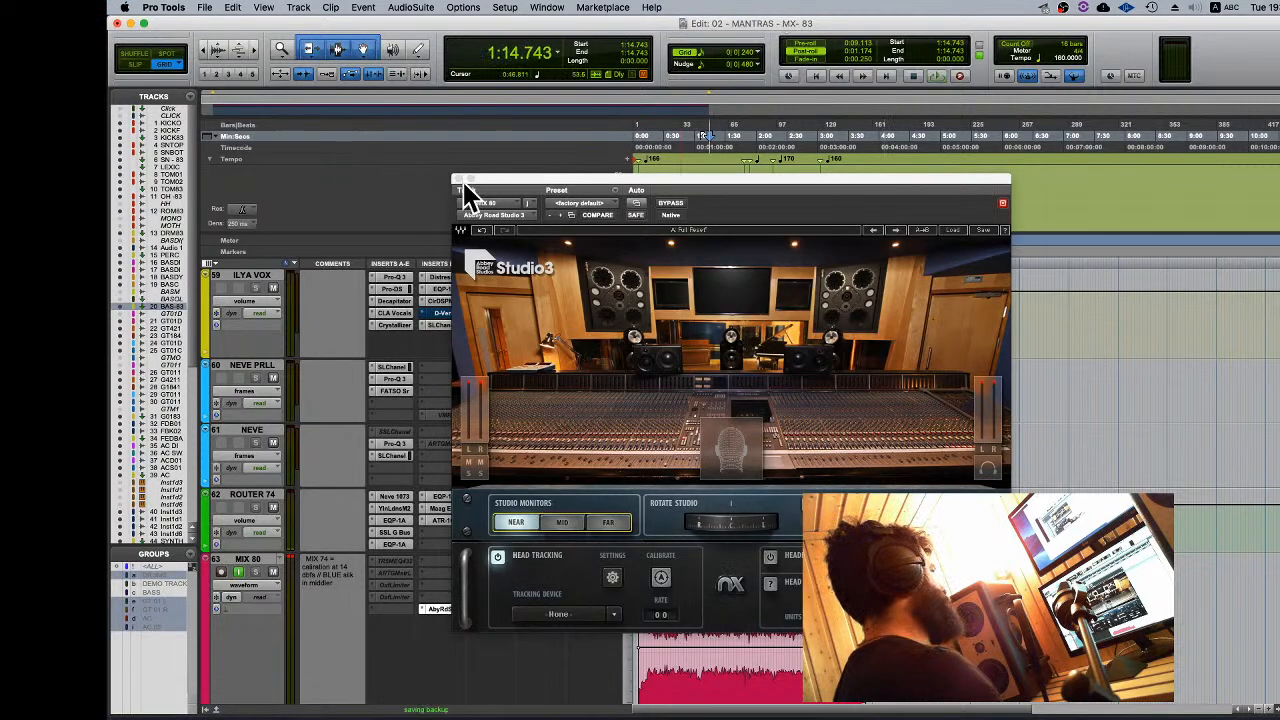
{"action": "left_click", "coordinate": [463, 182]}
Step: Play briefly from about 0:13.0 and select the timeline range from the START marker to the END marker
{"action": "left_click", "coordinate": [646, 258]}
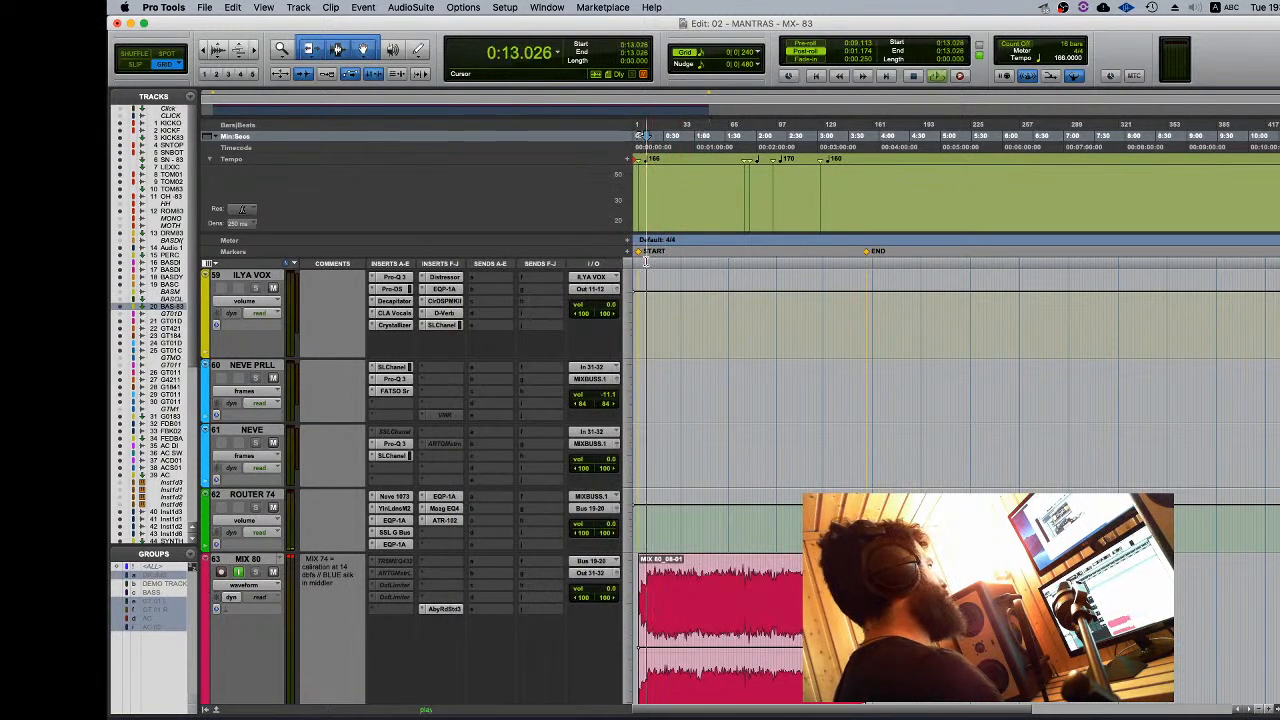
{"action": "key", "text": "space"}
{"action": "key", "text": "space"}
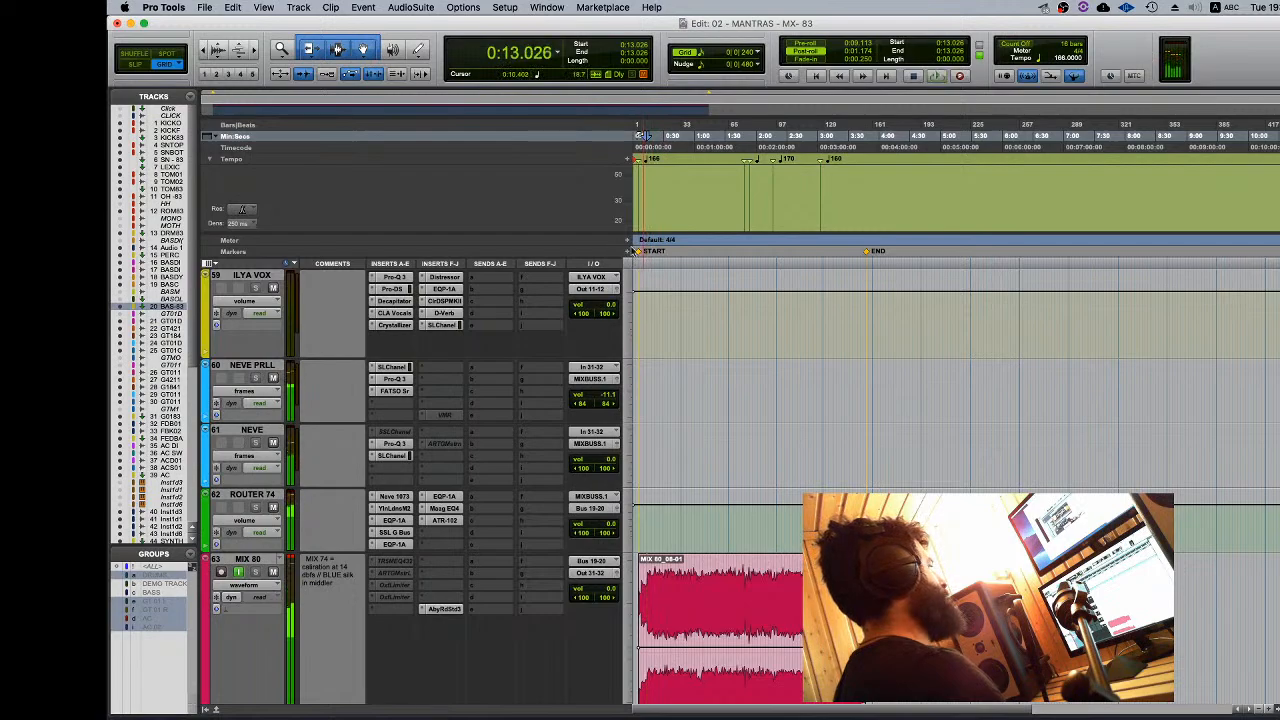
{"action": "left_click", "coordinate": [640, 251]}
{"action": "left_click", "coordinate": [868, 253], "text": "shift"}
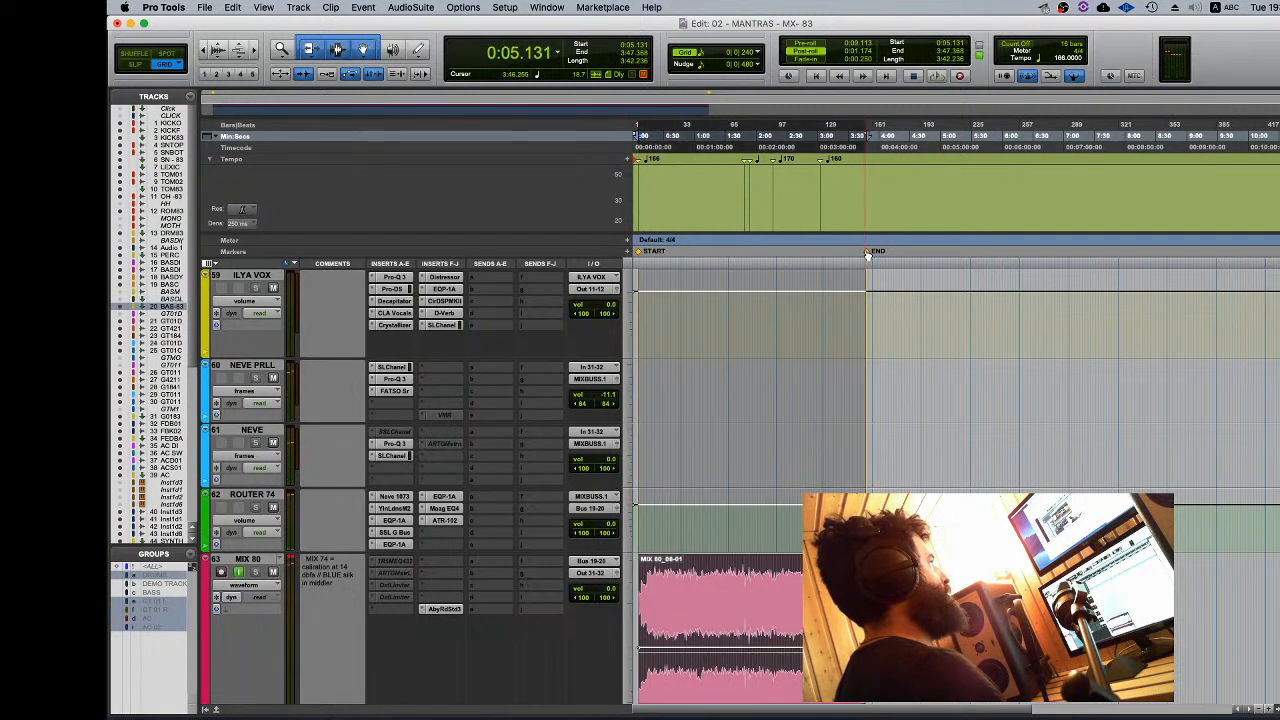
{"action": "scroll", "coordinate": [779, 374], "scroll_direction": "down", "scroll_amount": 5}
{"action": "scroll", "coordinate": [779, 374], "scroll_direction": "up", "scroll_amount": 5}
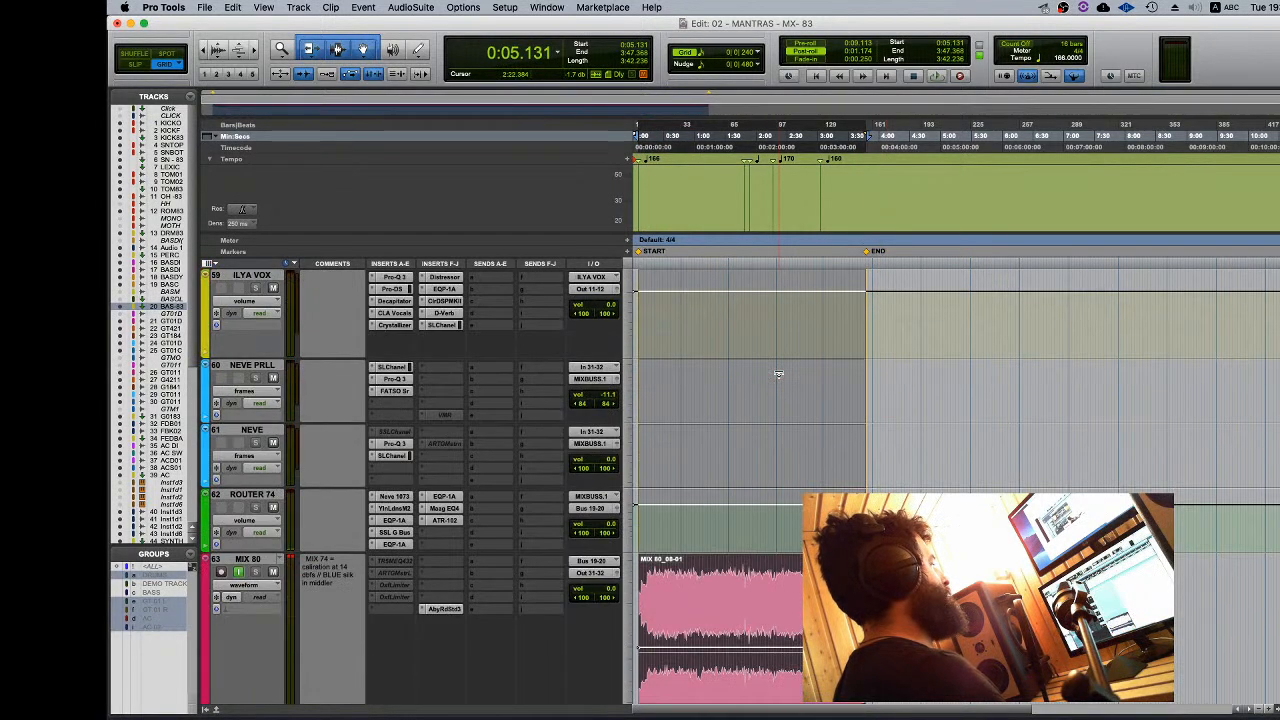
Step: Bypass Abbey Road Studio 3 on the MIX 80 track and look over the older mix prints below it
{"action": "left_click", "coordinate": [457, 610], "text": "super"}
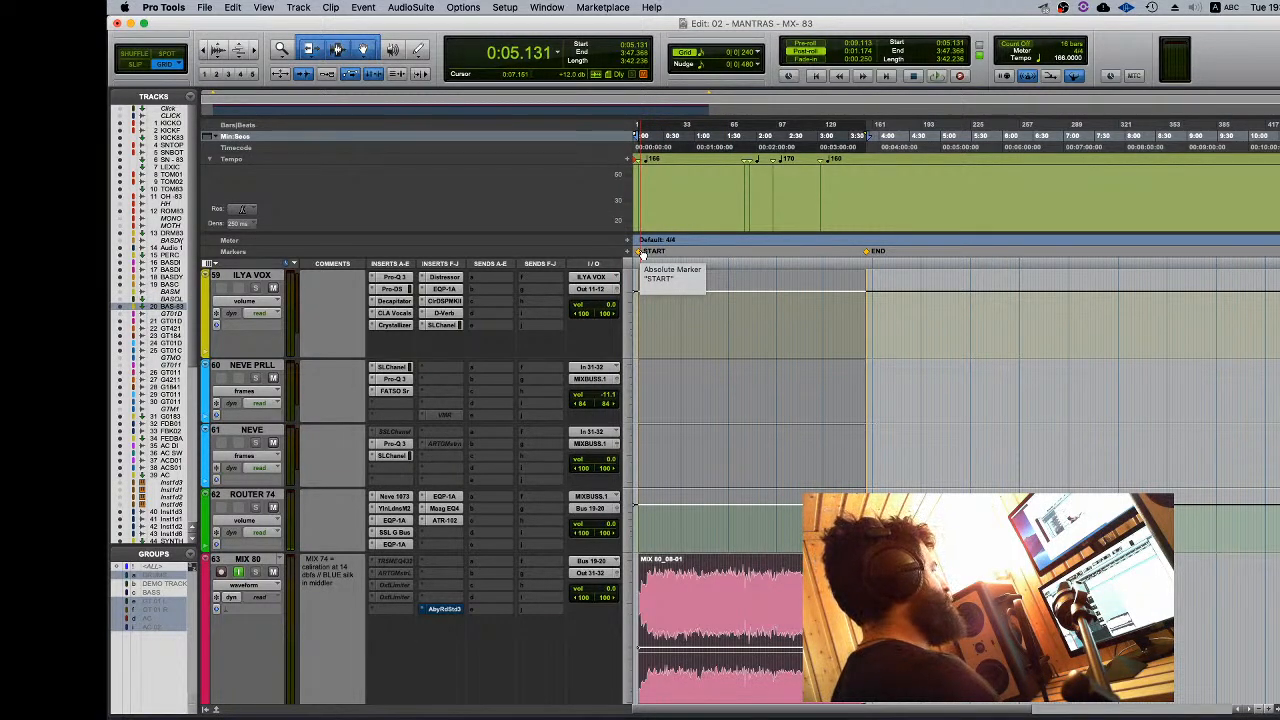
{"action": "scroll", "coordinate": [732, 416], "scroll_direction": "down", "scroll_amount": 10}
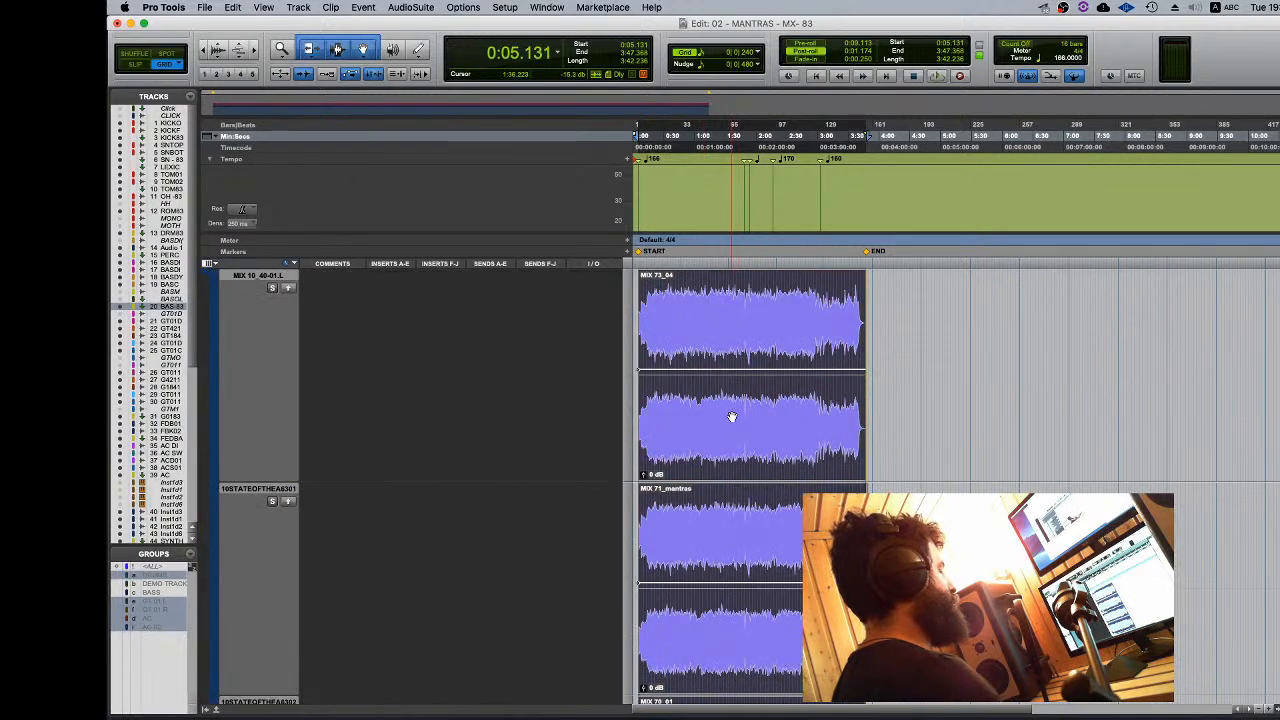
{"action": "scroll", "coordinate": [732, 416], "scroll_direction": "up", "scroll_amount": 5}
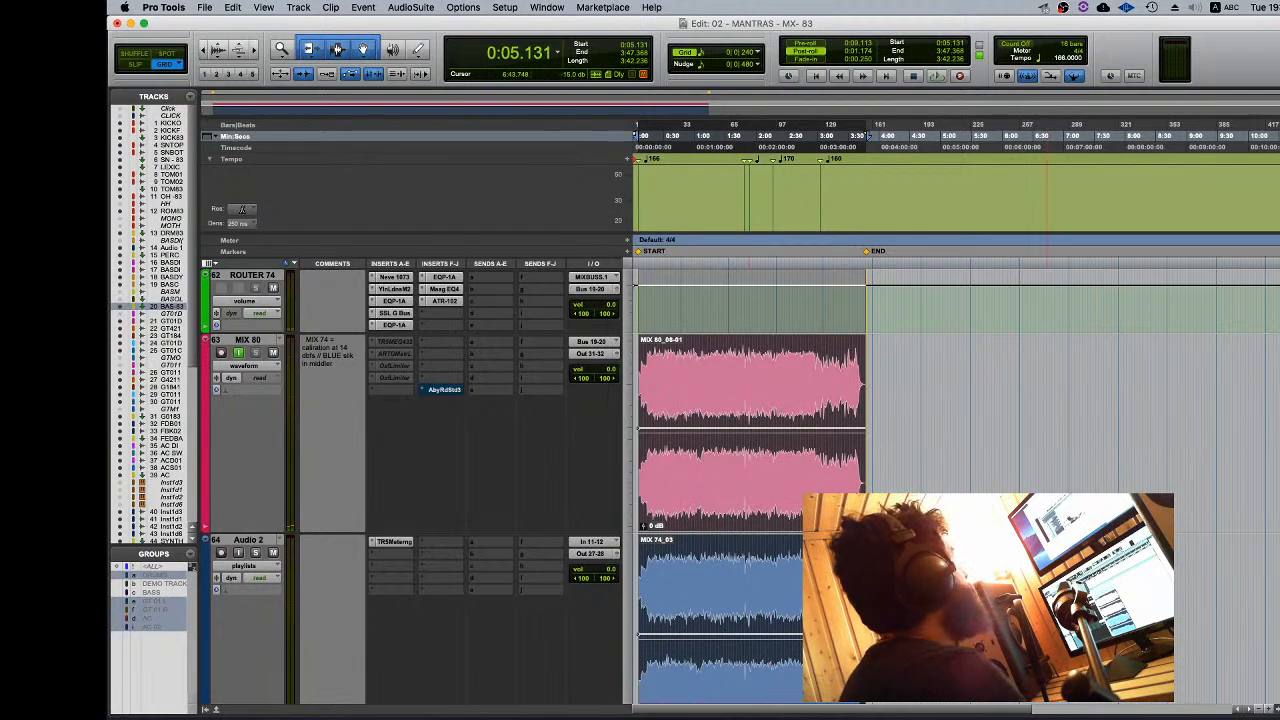
Step: Play the mix from START through to END, and replay it from START to check the whole song
{"action": "left_click", "coordinate": [739, 718]}
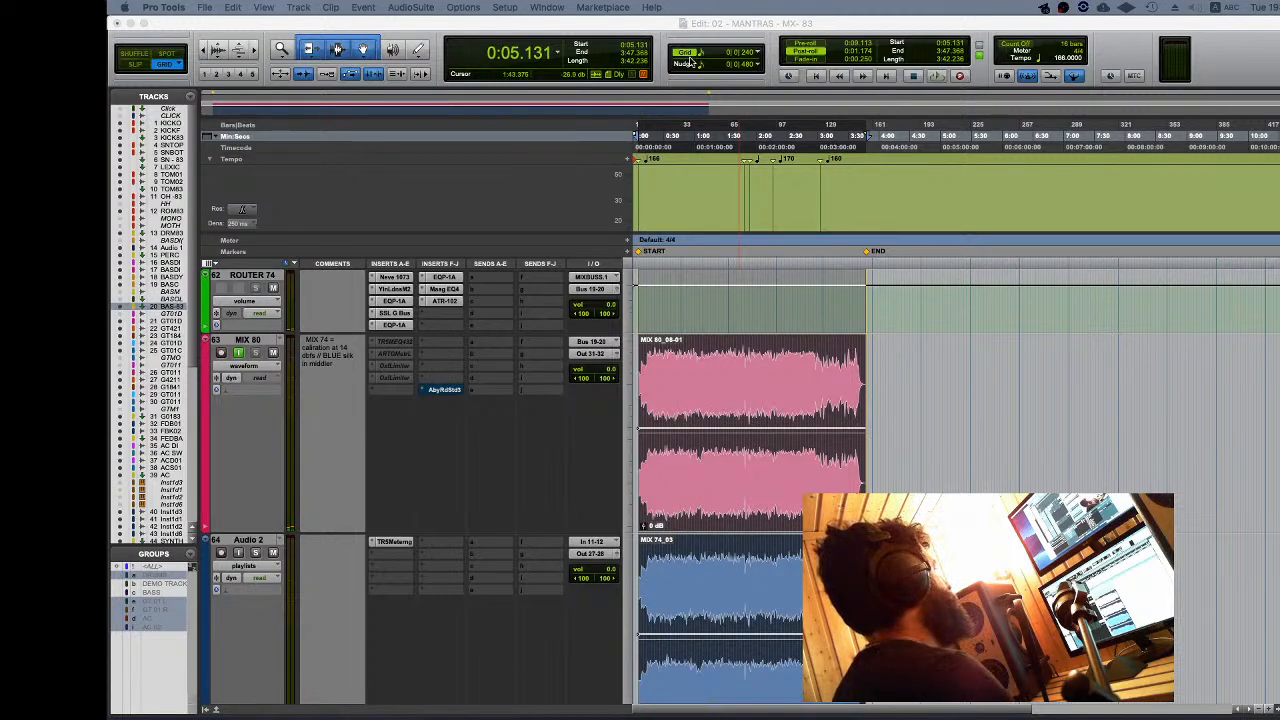
{"action": "left_click", "coordinate": [697, 28]}
{"action": "key", "text": "space"}
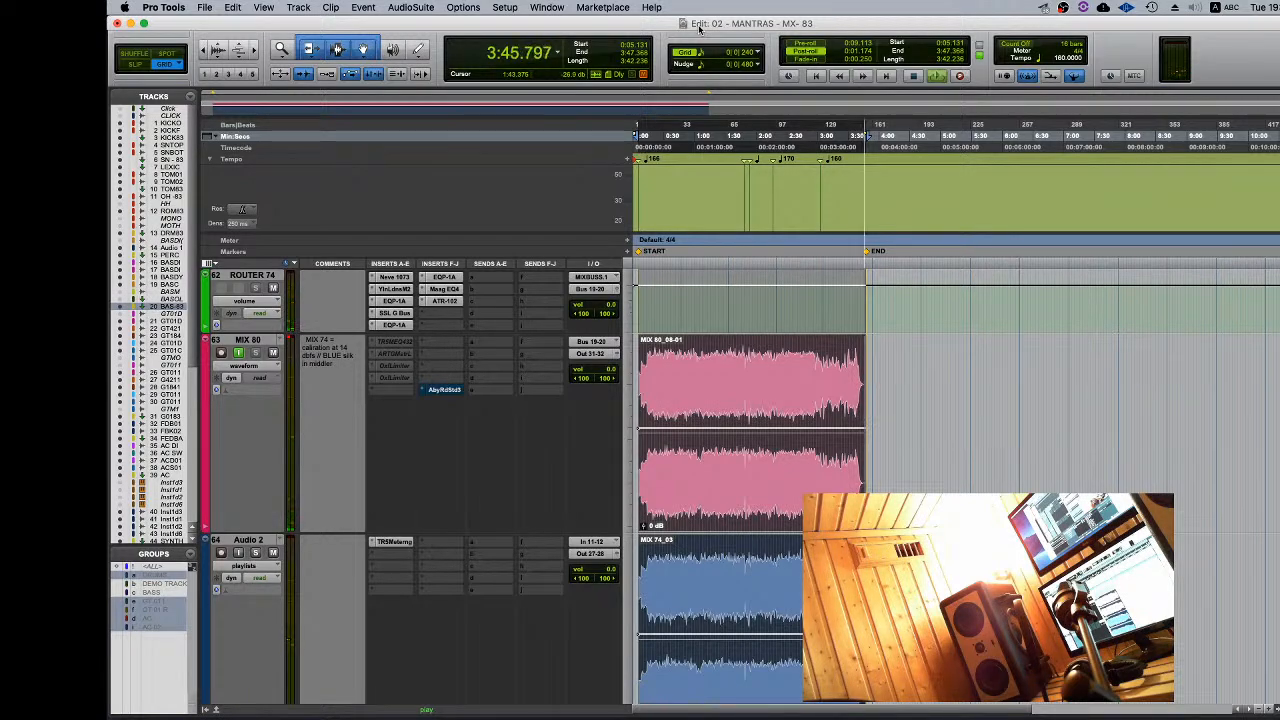
{"action": "key", "text": "space"}
{"action": "key", "text": "space"}
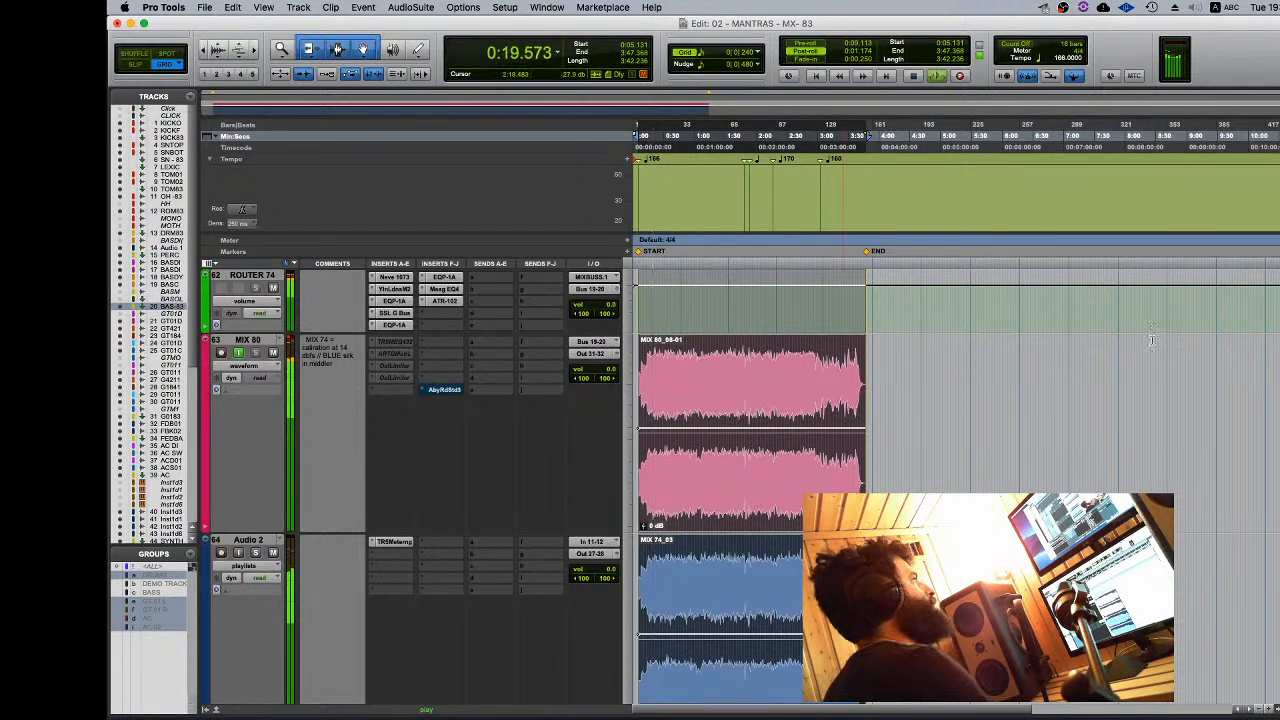
{"action": "key", "text": "space"}
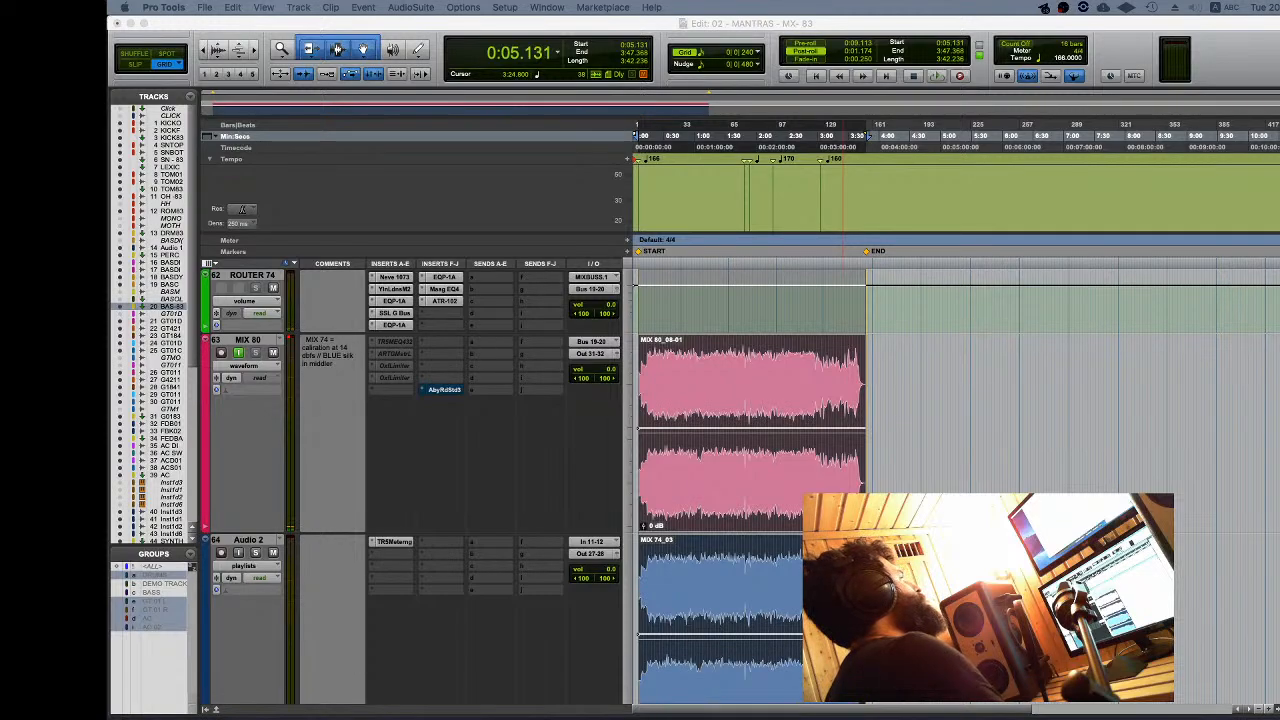
Step: Zoom in around the START marker and play the opening from the start of the MIX 80 clip
{"action": "left_click", "coordinate": [831, 27]}
{"action": "key", "text": "t"}
{"action": "key", "text": "t"}
{"action": "key", "text": "t"}
{"action": "key", "text": "t"}
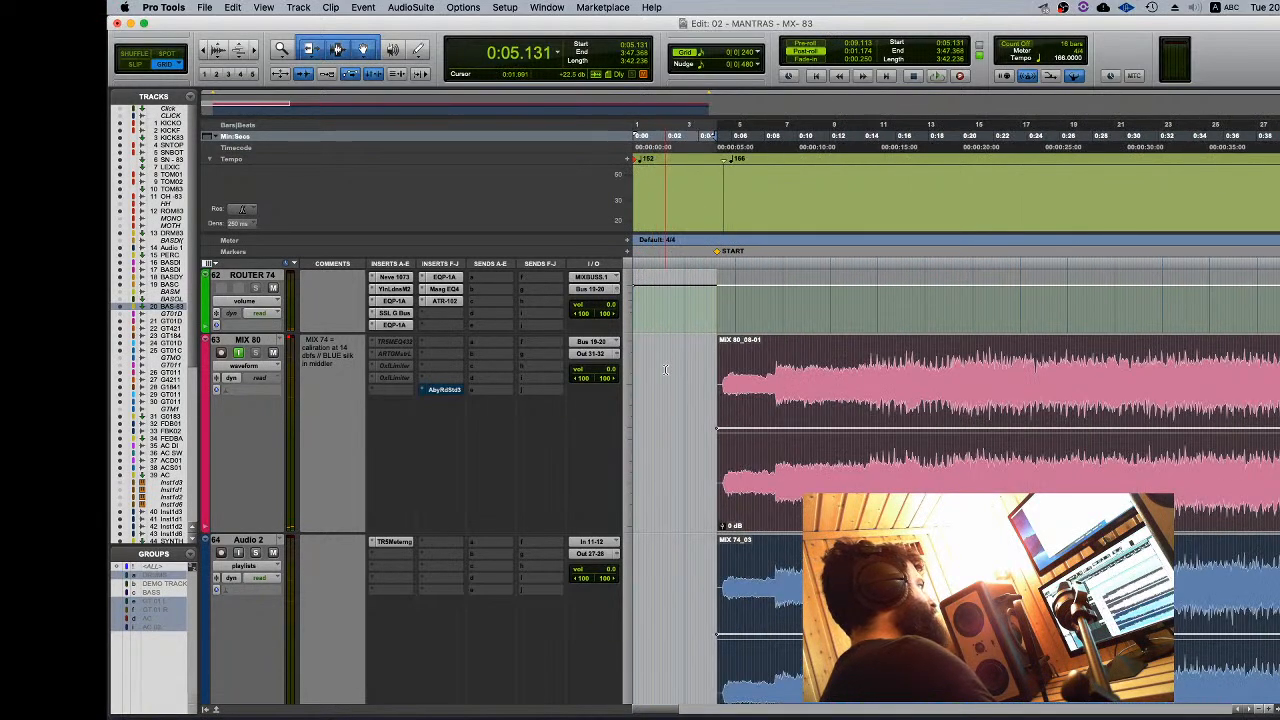
{"action": "left_click", "coordinate": [669, 352]}
{"action": "key", "text": "Tab"}
{"action": "key", "text": "space"}
{"action": "key", "text": "t"}
{"action": "key", "text": "t"}
{"action": "key", "text": "r"}
{"action": "key", "text": "r"}
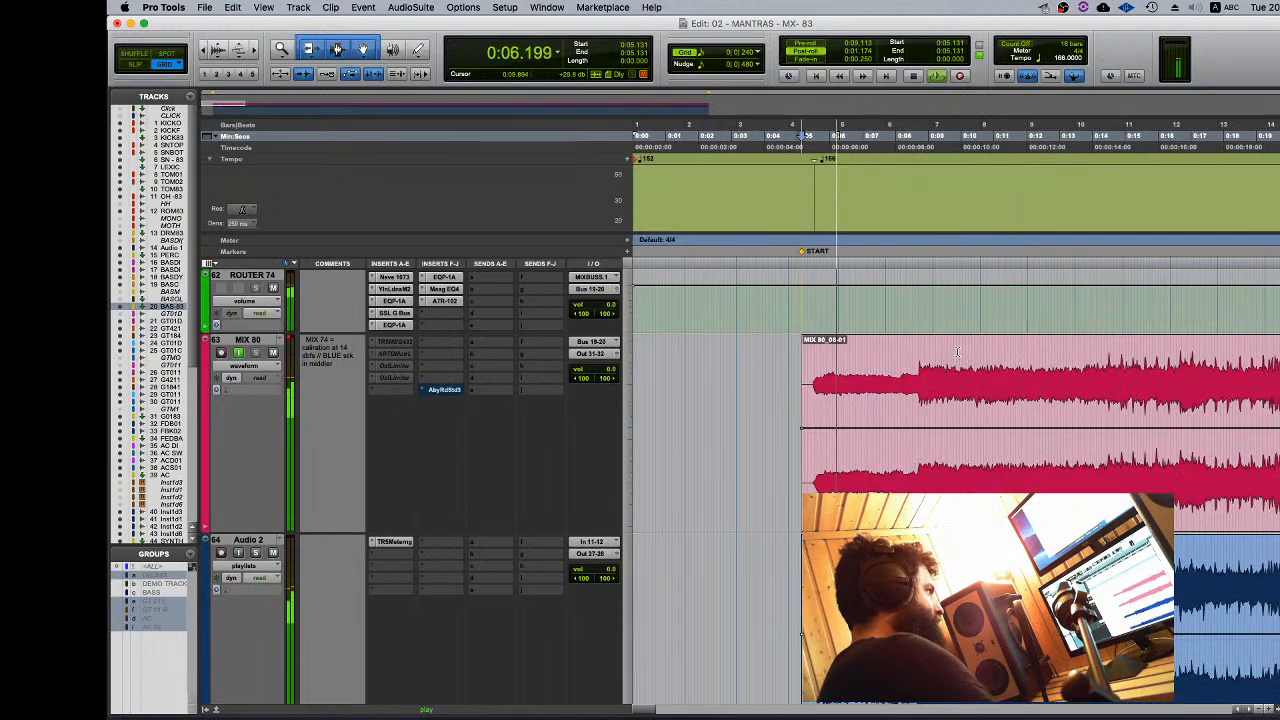
{"action": "key", "text": "space"}
Step: Locate the feedback tracks and play the intro from 0:05.201, where the FDBKS 01 and FBKS 02 clips begin
{"action": "scroll", "coordinate": [783, 384], "scroll_direction": "up", "scroll_amount": 15}
{"action": "scroll", "coordinate": [783, 384], "scroll_direction": "up", "scroll_amount": 10}
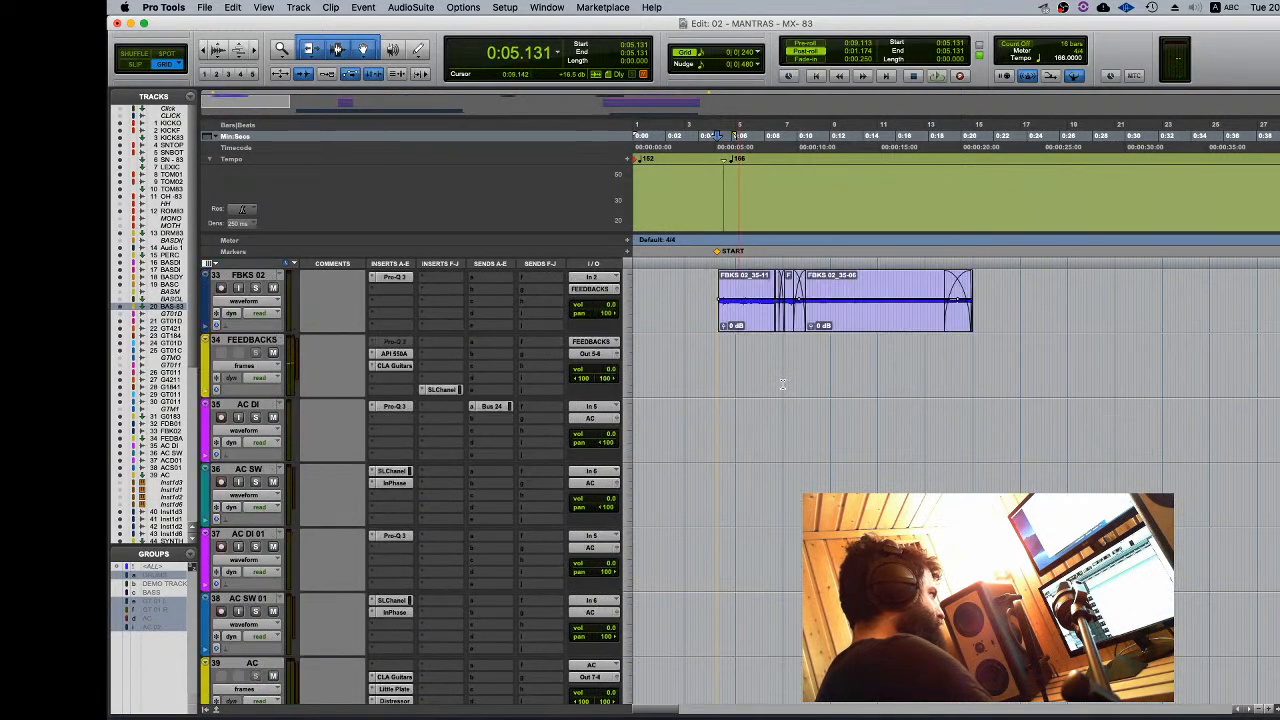
{"action": "left_click", "coordinate": [691, 512]}
{"action": "key", "text": "Tab"}
{"action": "key", "text": "space"}
{"action": "key", "text": "t"}
{"action": "key", "text": "t"}
{"action": "key", "text": "t"}
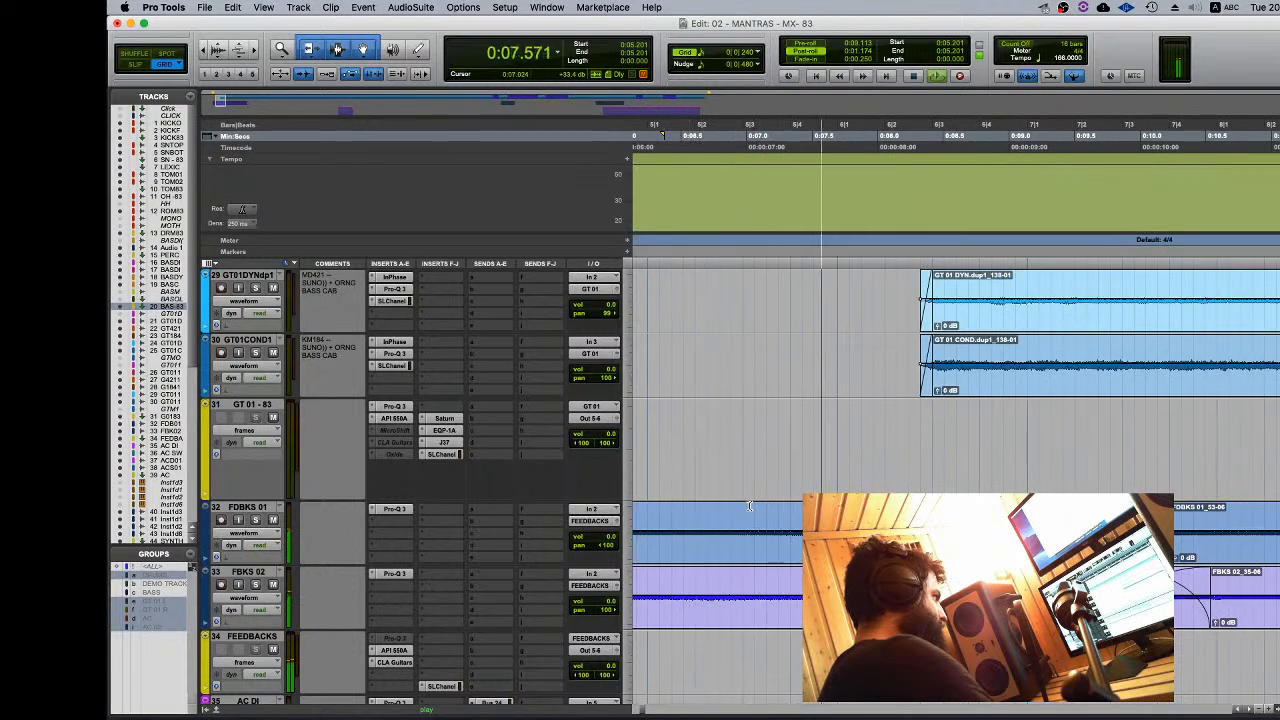
{"action": "key", "text": "r"}
{"action": "key", "text": "r"}
Step: Replay the intro from 0:05.201 and examine the clip starts and crossfades on FDBKS 01 and FBKS 02
{"action": "key", "text": "space"}
{"action": "key", "text": "space"}
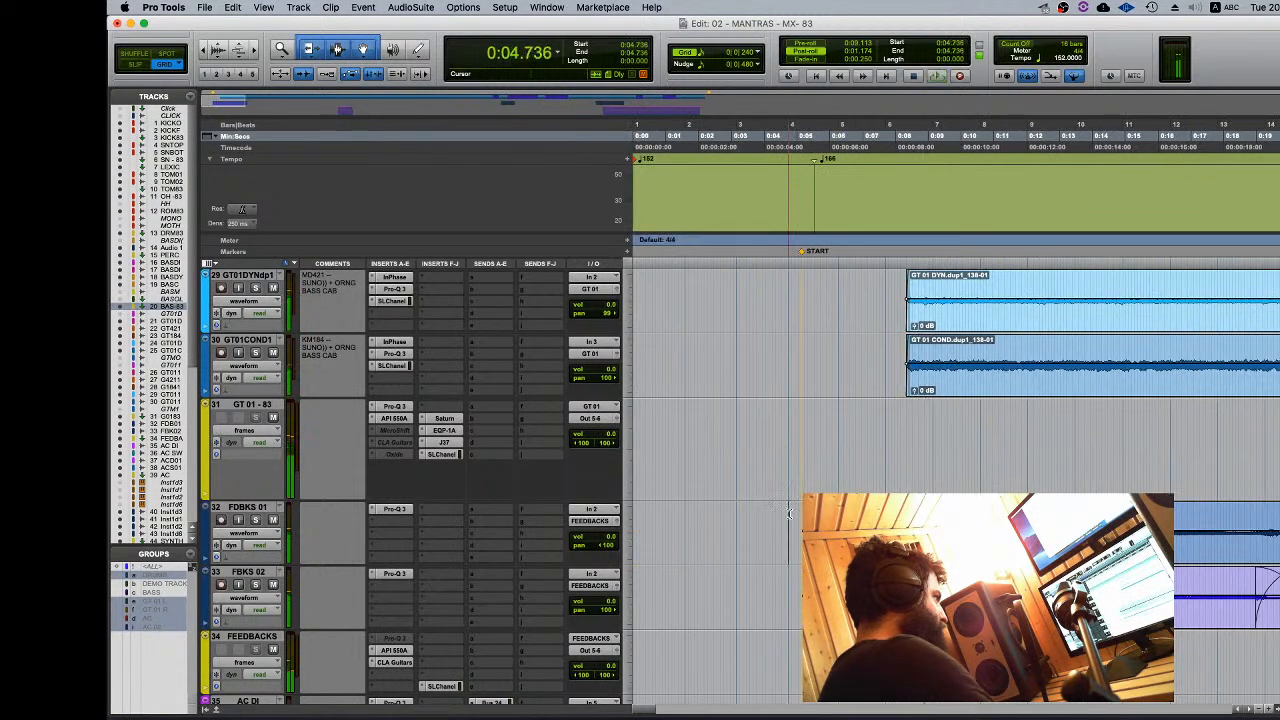
{"action": "key", "text": "t"}
{"action": "key", "text": "t"}
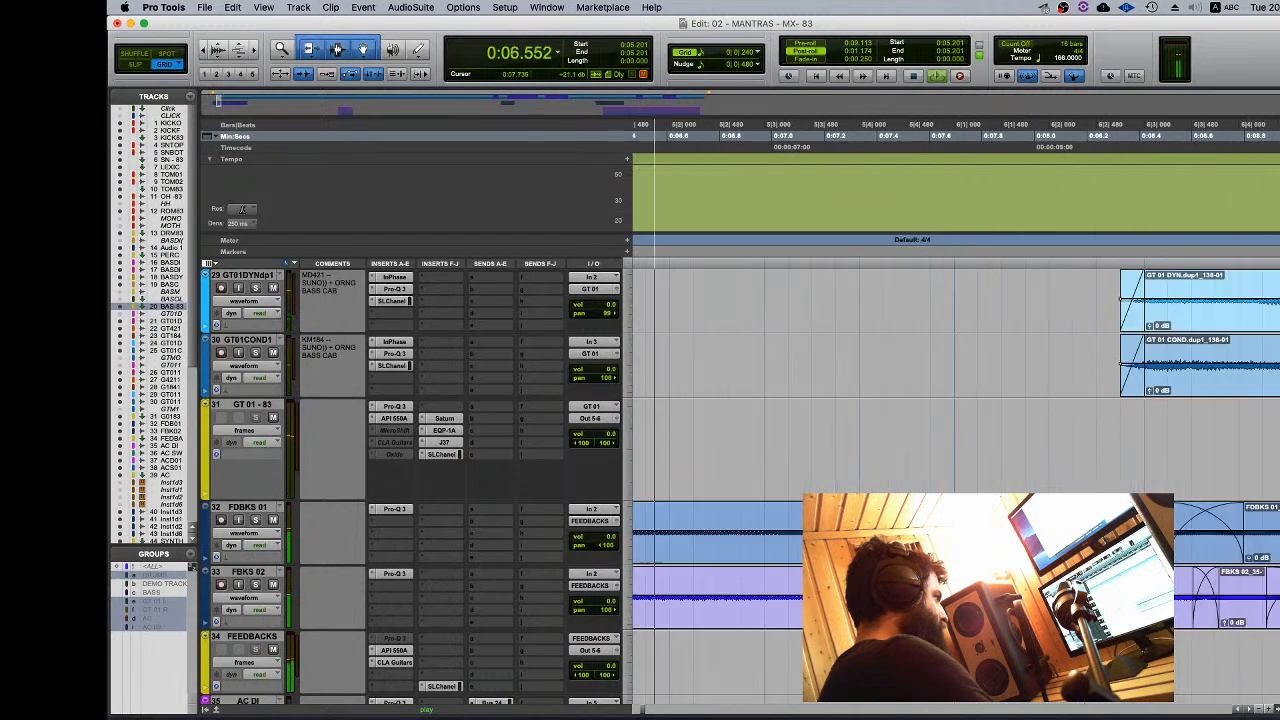
{"action": "key", "text": "r"}
{"action": "key", "text": "r"}
{"action": "scroll", "coordinate": [974, 590], "scroll_direction": "down", "scroll_amount": 2}
{"action": "scroll", "coordinate": [977, 590], "scroll_direction": "down", "scroll_amount": 1}
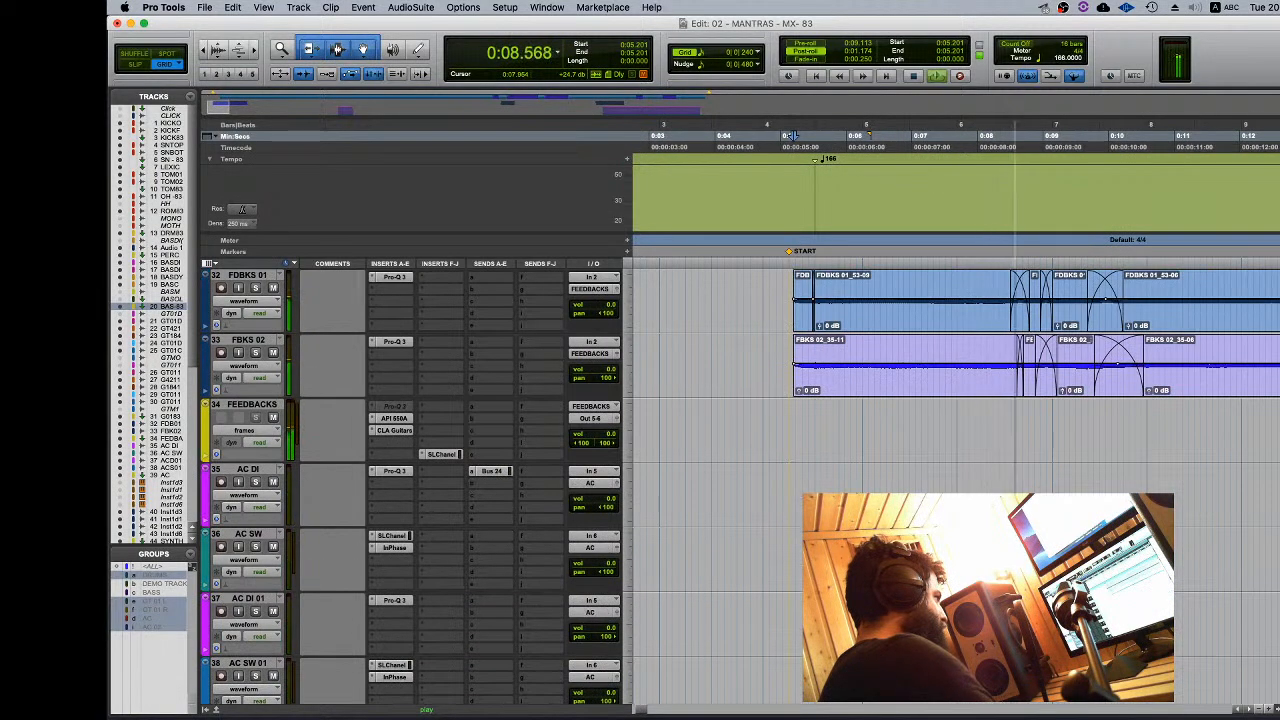
{"action": "key", "text": "space"}
Step: Play the feedback intro briefly from the START marker at 0:05.131
{"action": "left_click", "coordinate": [790, 253]}
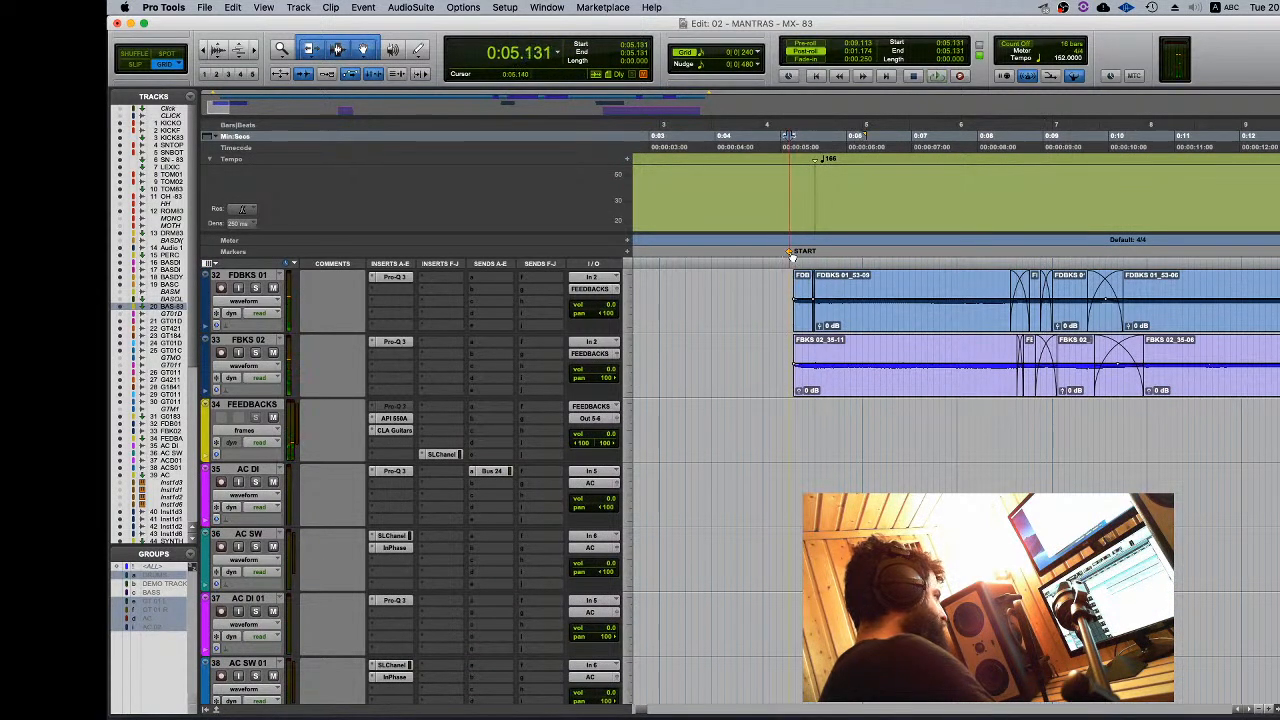
{"action": "key", "text": "space"}
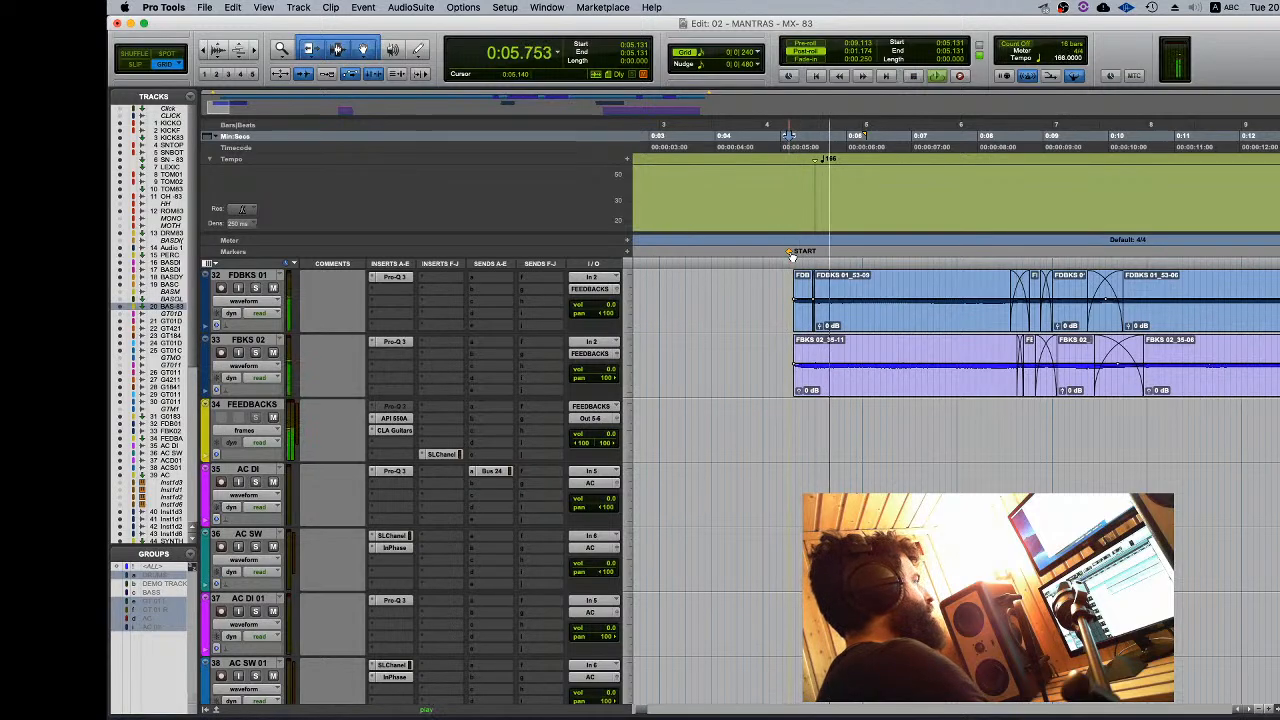
{"action": "key", "text": "space"}
Step: Draw a volume dip on ROUTER 74, lowest at START, falling from about 0:04.7 and rising to full at the 166 tempo change
{"action": "key", "text": "t"}
{"action": "key", "text": "t"}
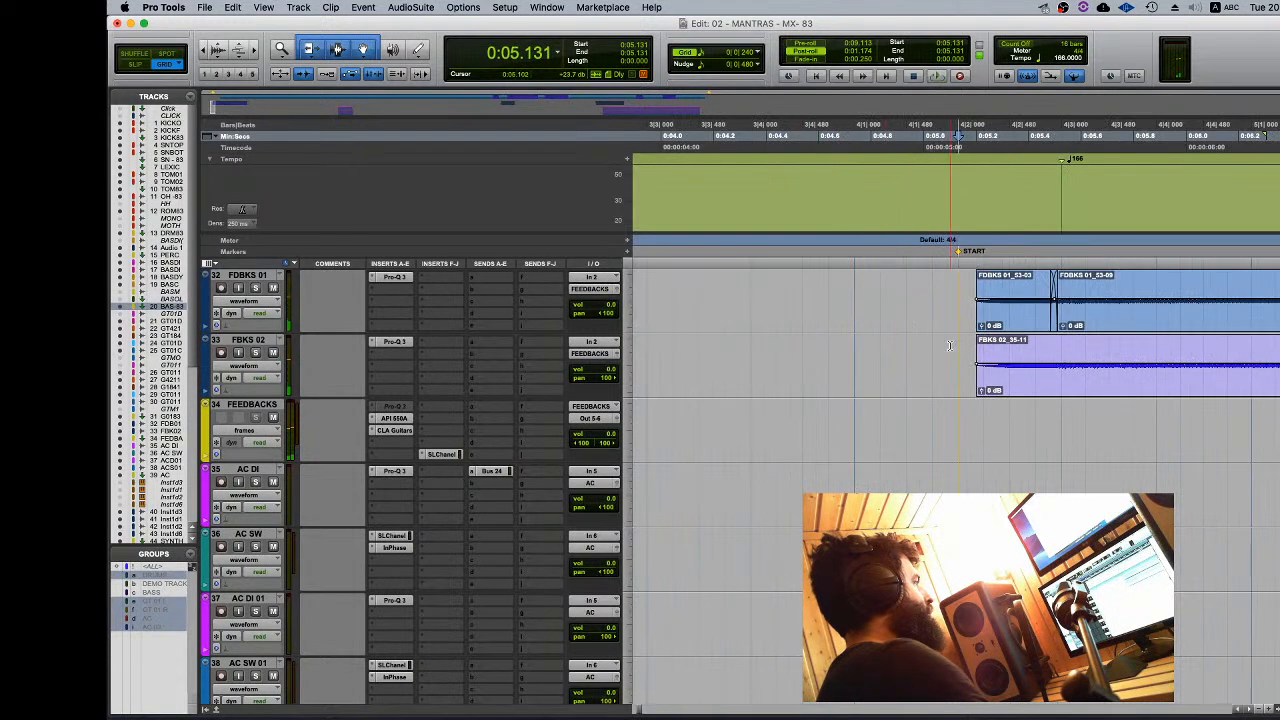
{"action": "scroll", "coordinate": [968, 388], "scroll_direction": "down", "scroll_amount": 20}
{"action": "scroll", "coordinate": [966, 415], "scroll_direction": "down", "scroll_amount": 1}
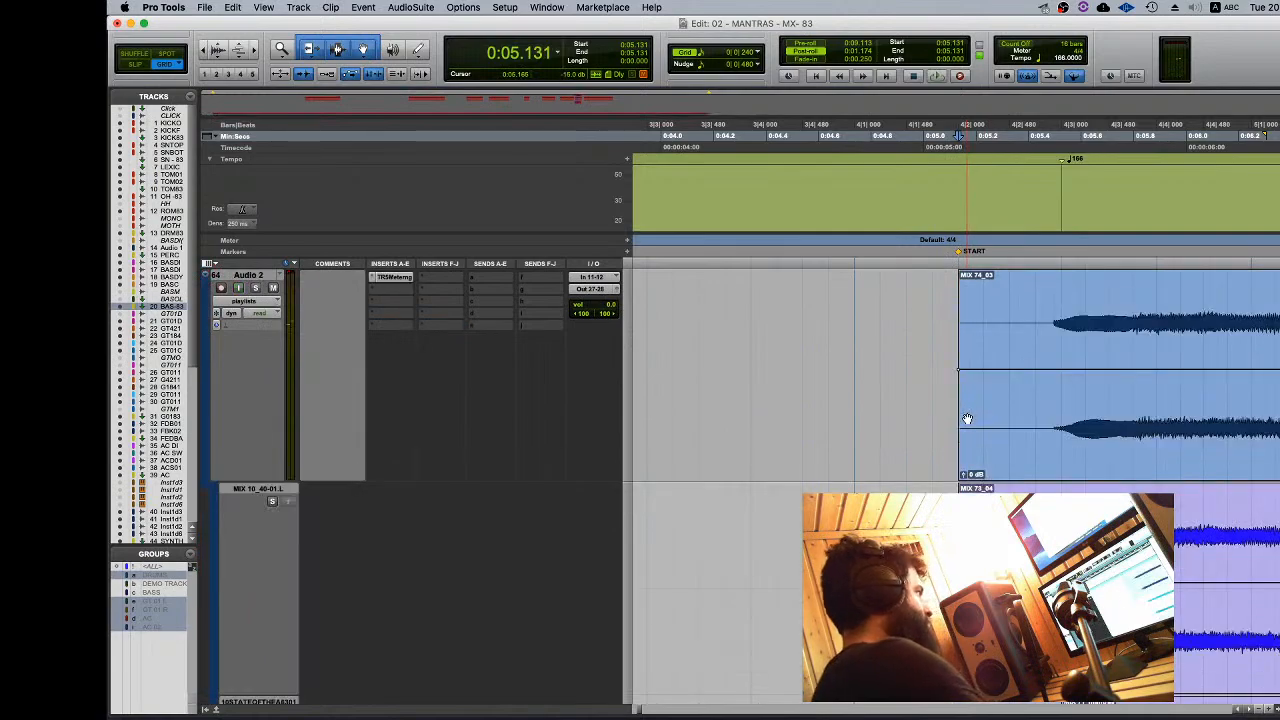
{"action": "scroll", "coordinate": [966, 420], "scroll_direction": "up", "scroll_amount": 4}
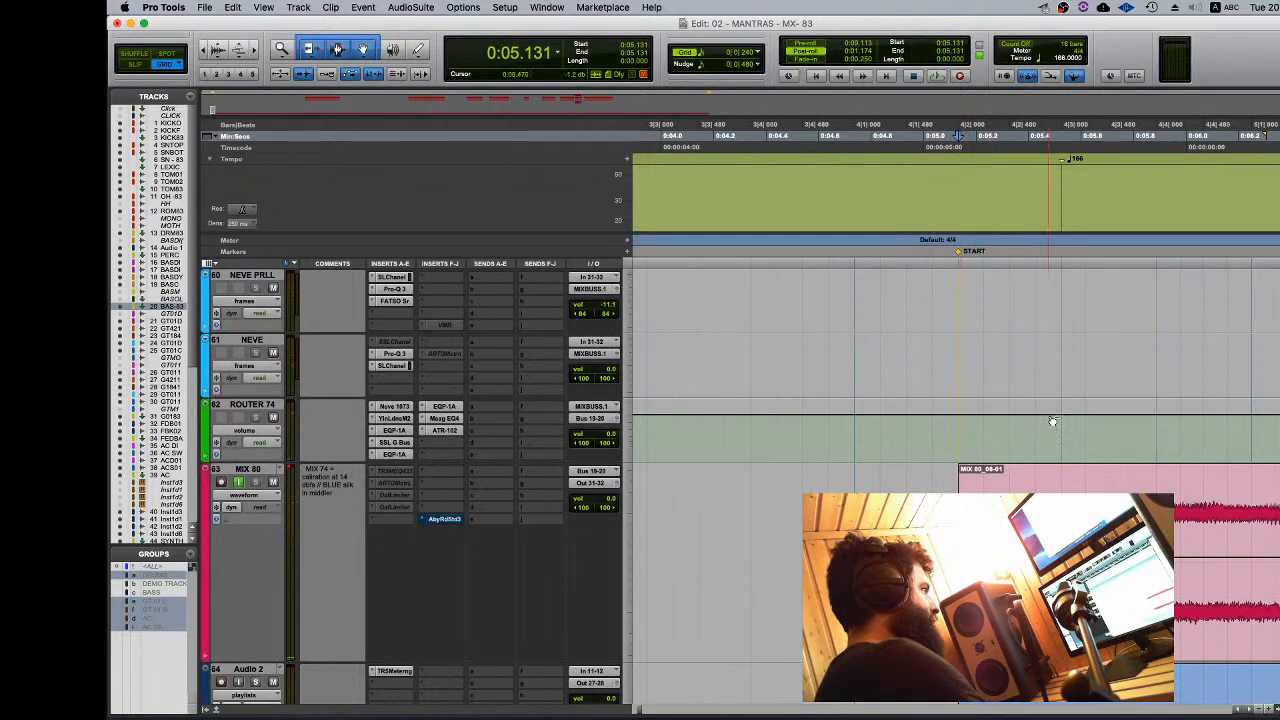
{"action": "left_click", "coordinate": [1061, 416], "text": "super"}
{"action": "left_click", "coordinate": [959, 416], "text": "super"}
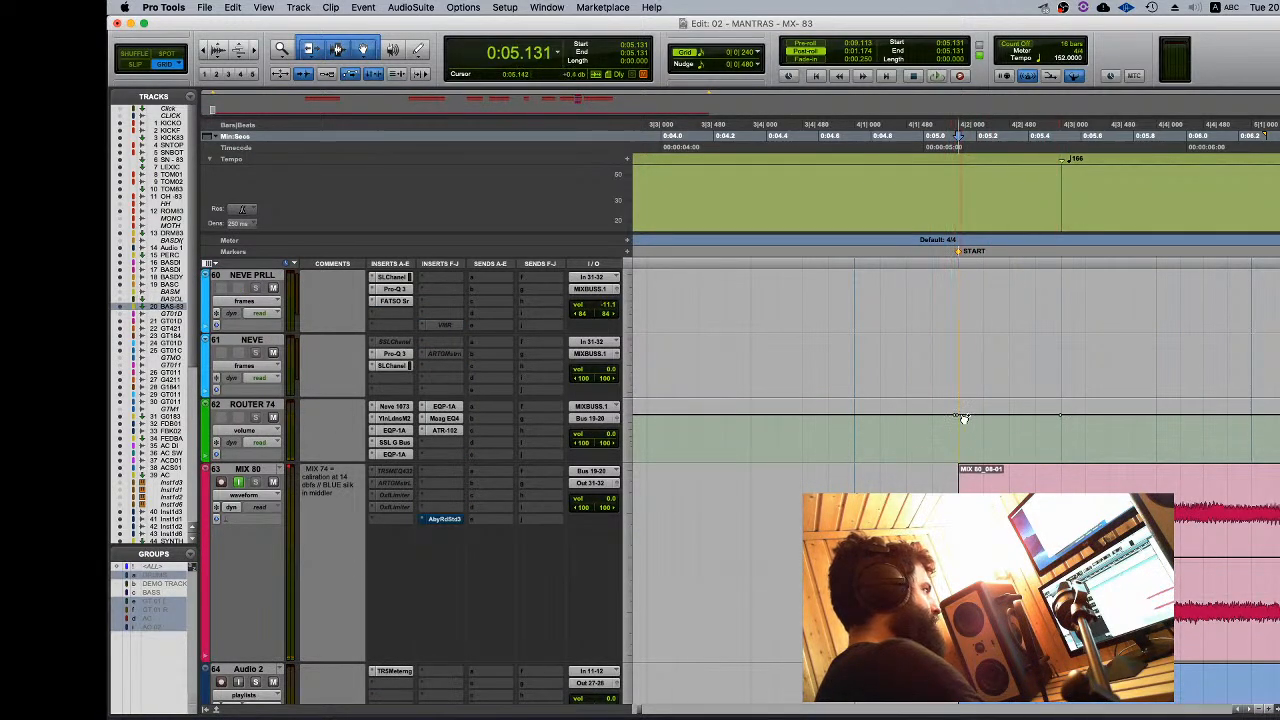
{"action": "left_click_drag", "start_coordinate": [959, 416], "coordinate": [958, 463]}
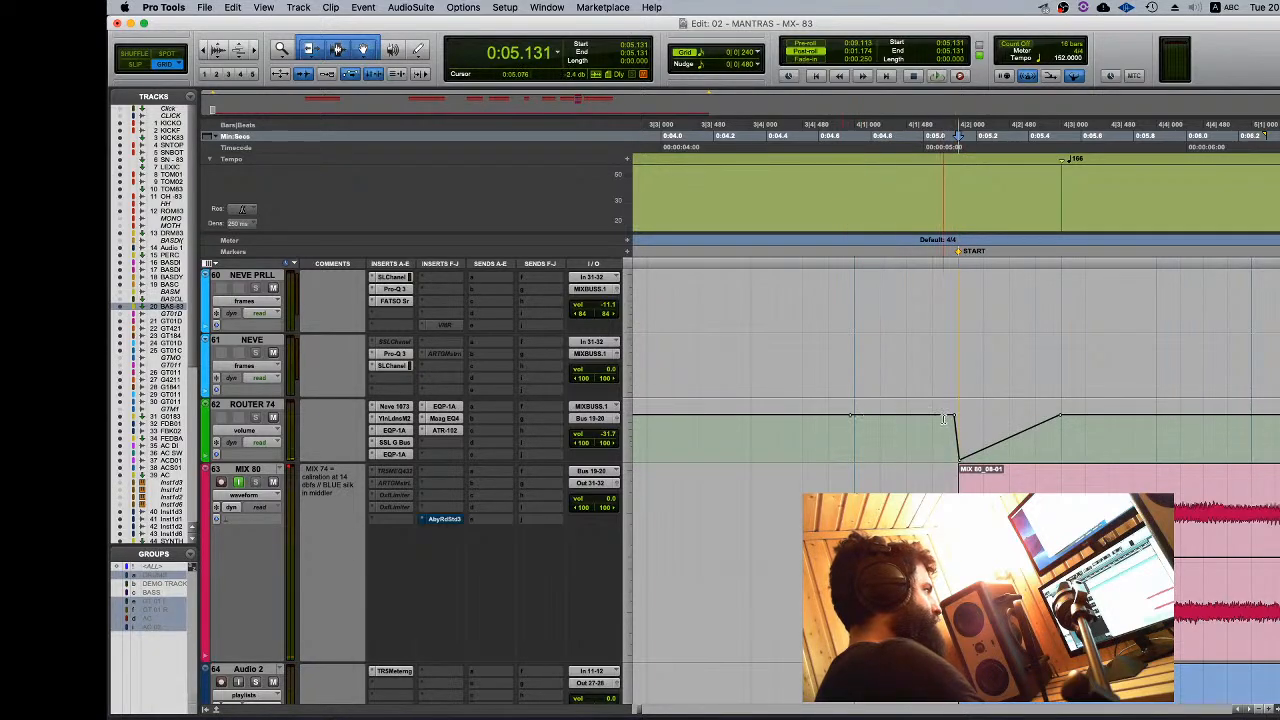
{"action": "left_click_drag", "start_coordinate": [954, 416], "coordinate": [851, 416]}
Step: Audition the ROUTER 74 volume ramp from 0:05.131 and 0:05.032, stopping after listening
{"action": "left_click", "coordinate": [853, 437]}
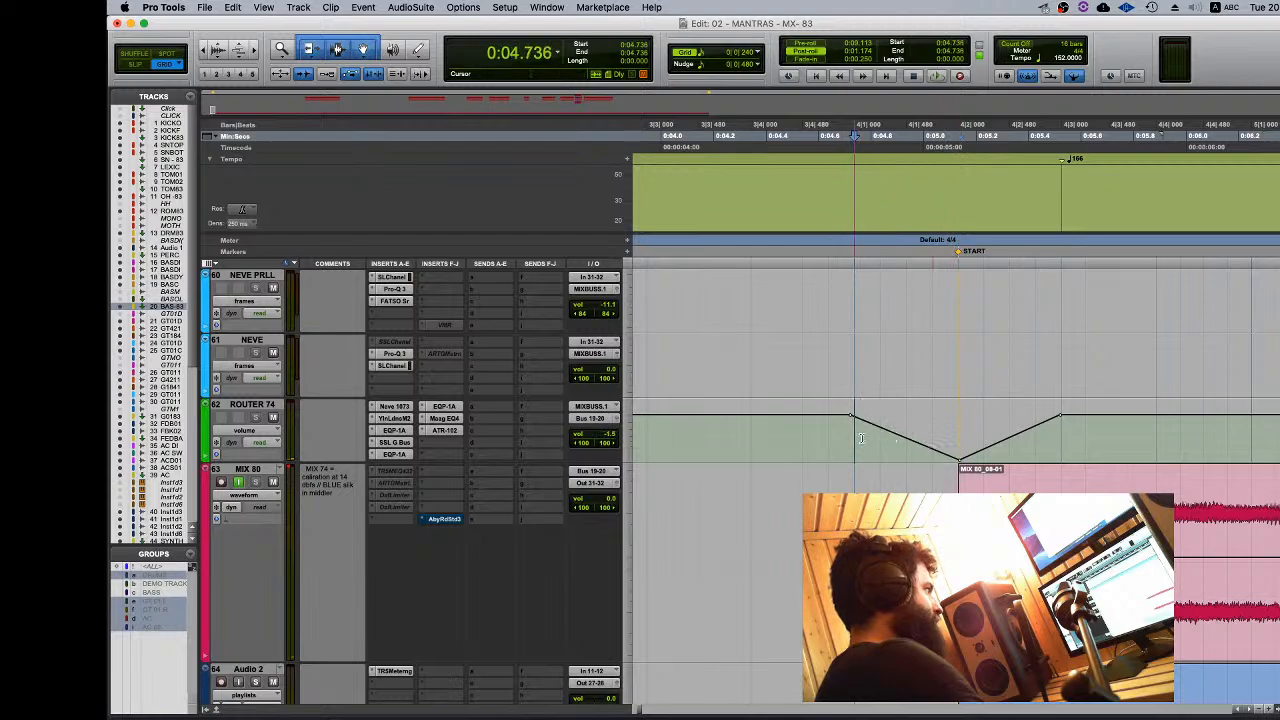
{"action": "left_click", "coordinate": [966, 432]}
{"action": "key", "text": "space"}
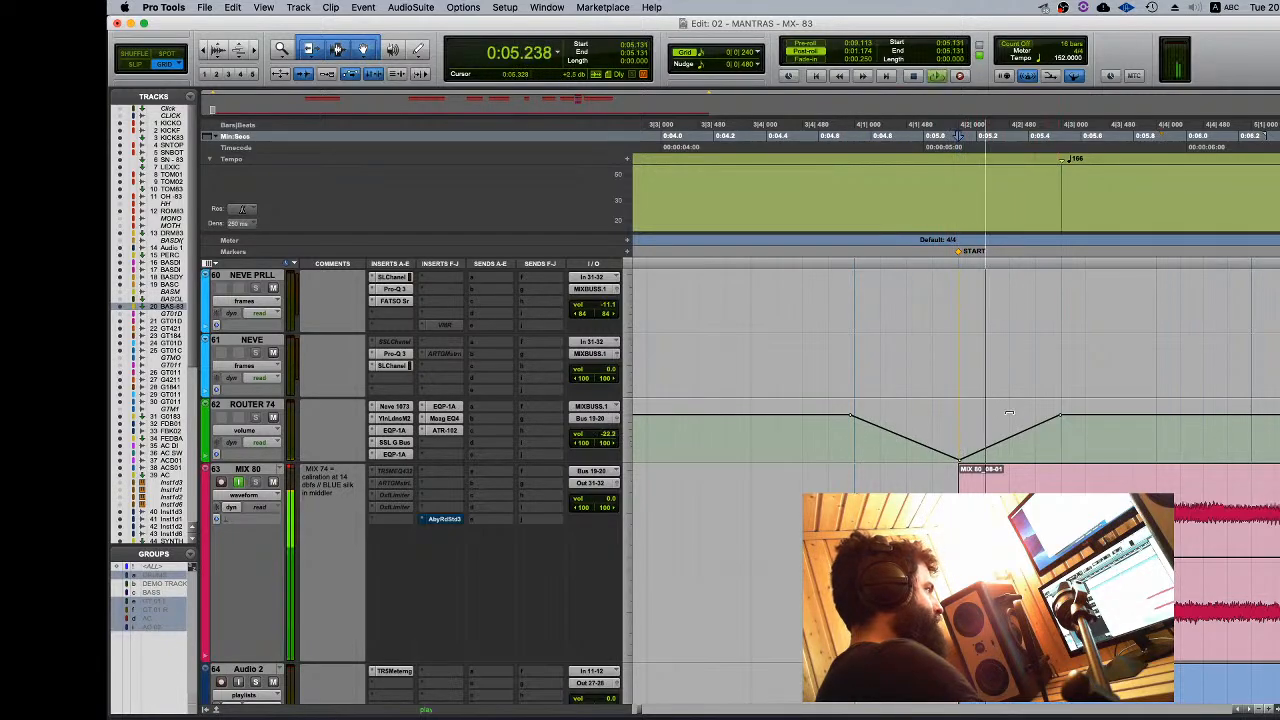
{"action": "key", "text": "space"}
{"action": "left_click", "coordinate": [932, 447]}
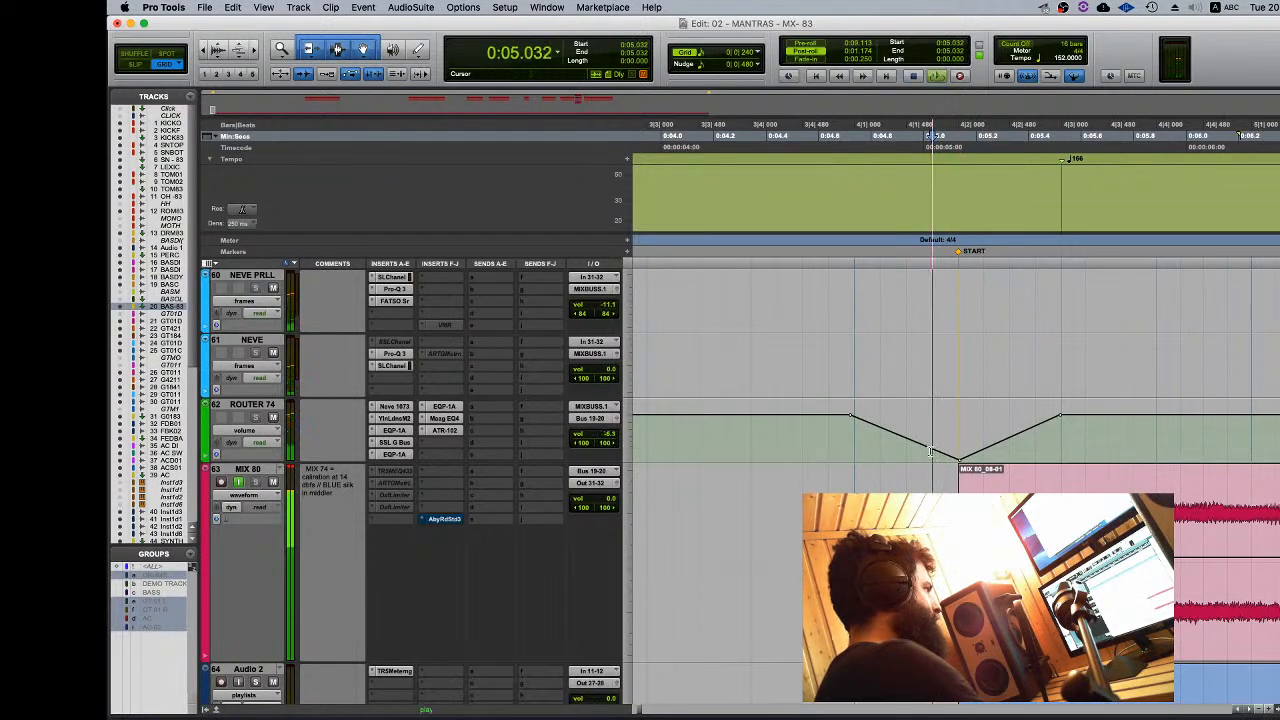
{"action": "key", "text": "space"}
{"action": "key", "text": "super+bracketleft"}
{"action": "key", "text": "space"}
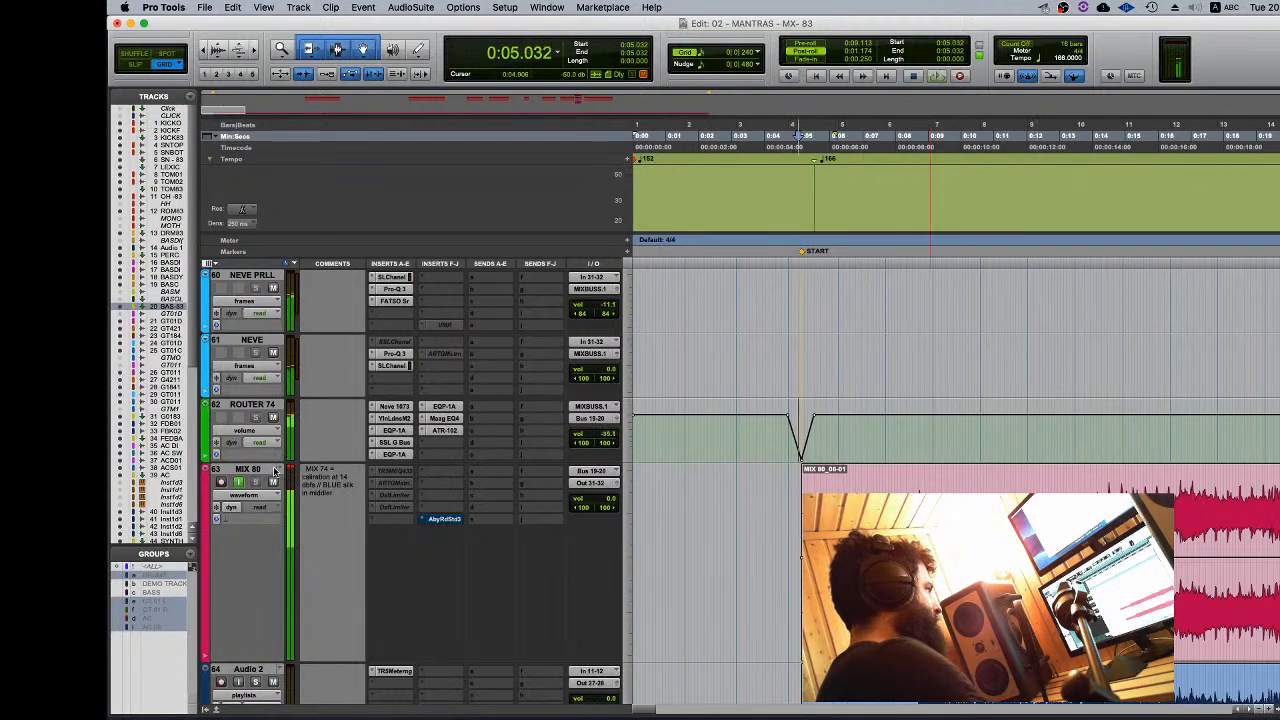
Step: Select the MIX 80 track, make it inactive and reactivate it
{"action": "left_click", "coordinate": [258, 468]}
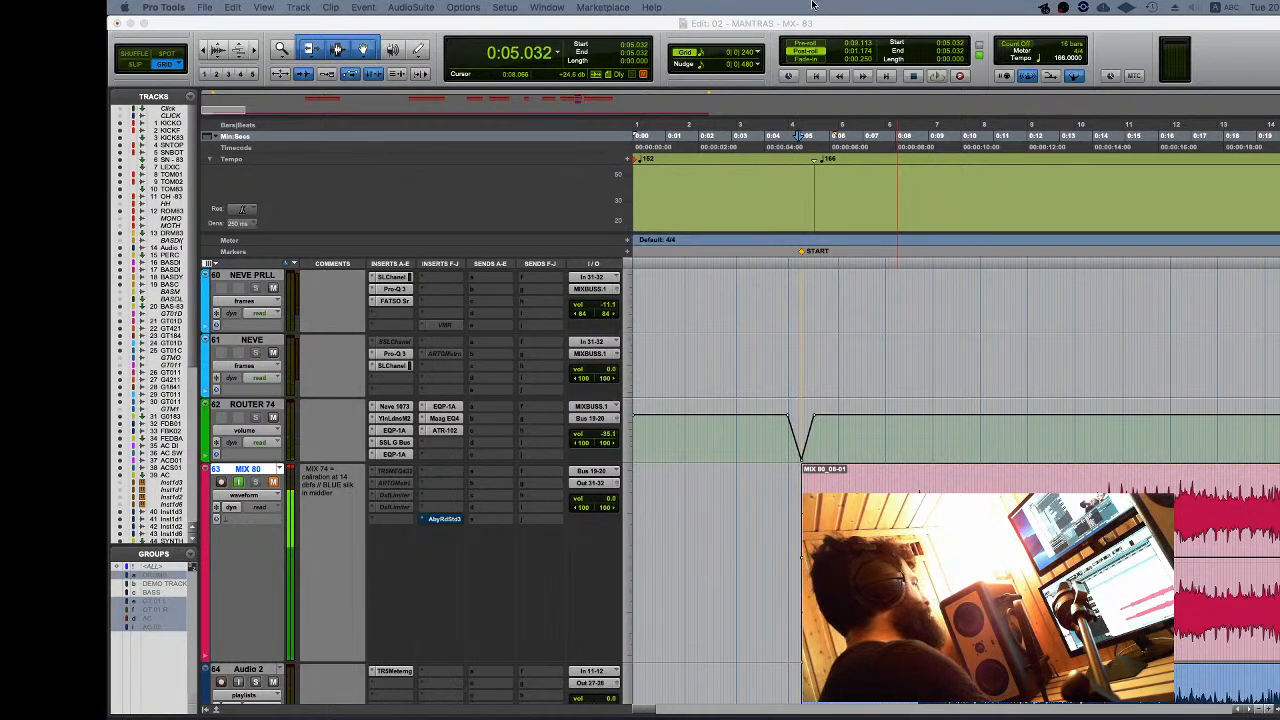
{"action": "left_click", "coordinate": [255, 468]}
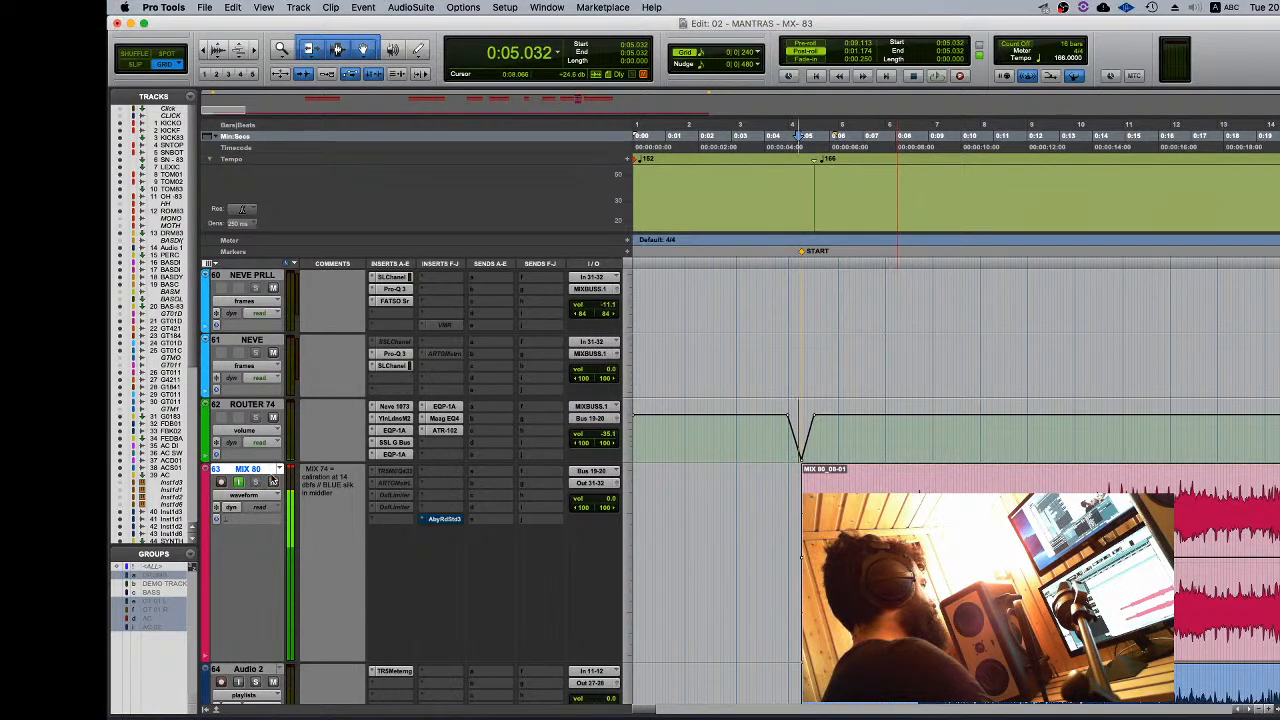
{"action": "right_click", "coordinate": [281, 470]}
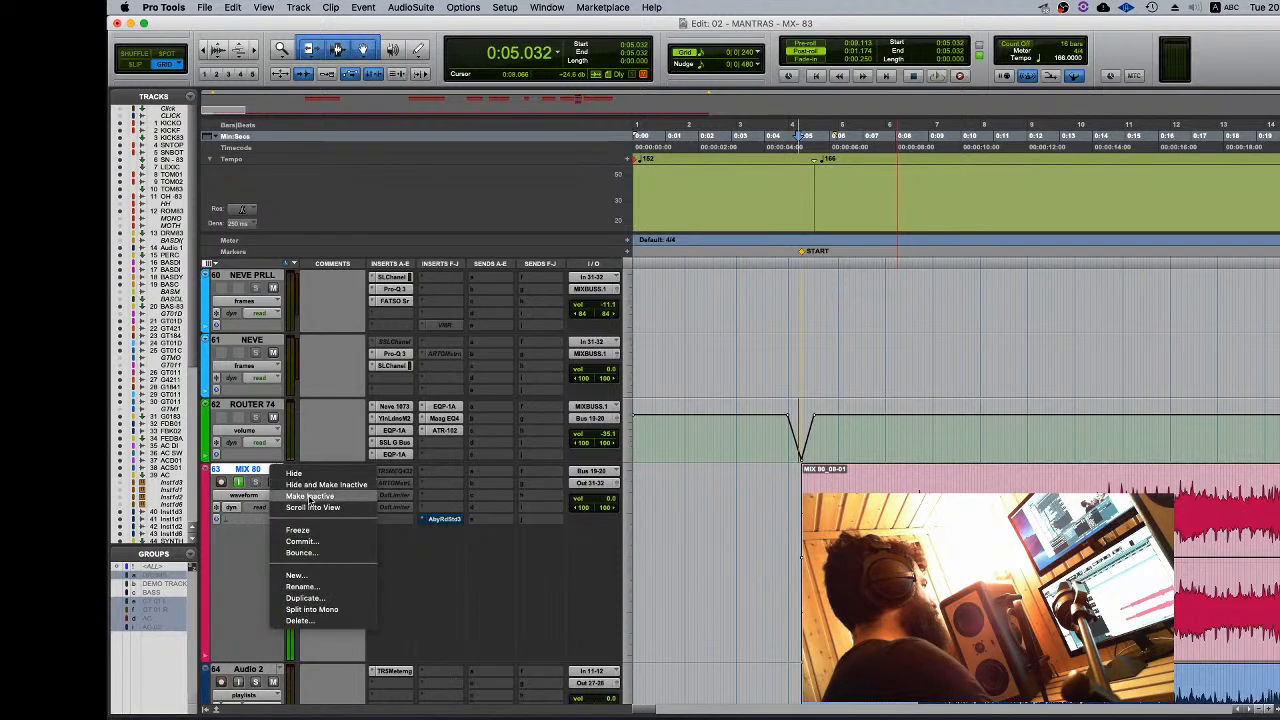
{"action": "left_click", "coordinate": [310, 496]}
{"action": "right_click", "coordinate": [283, 473]}
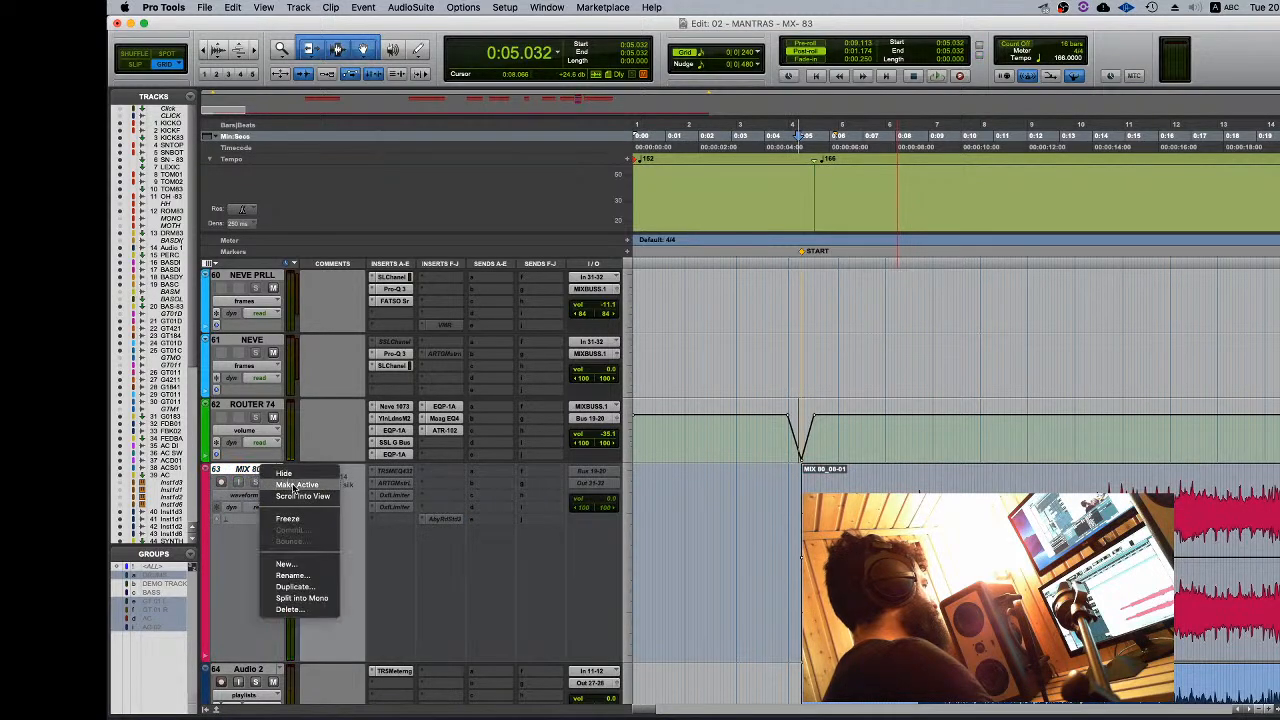
{"action": "left_click", "coordinate": [285, 484]}
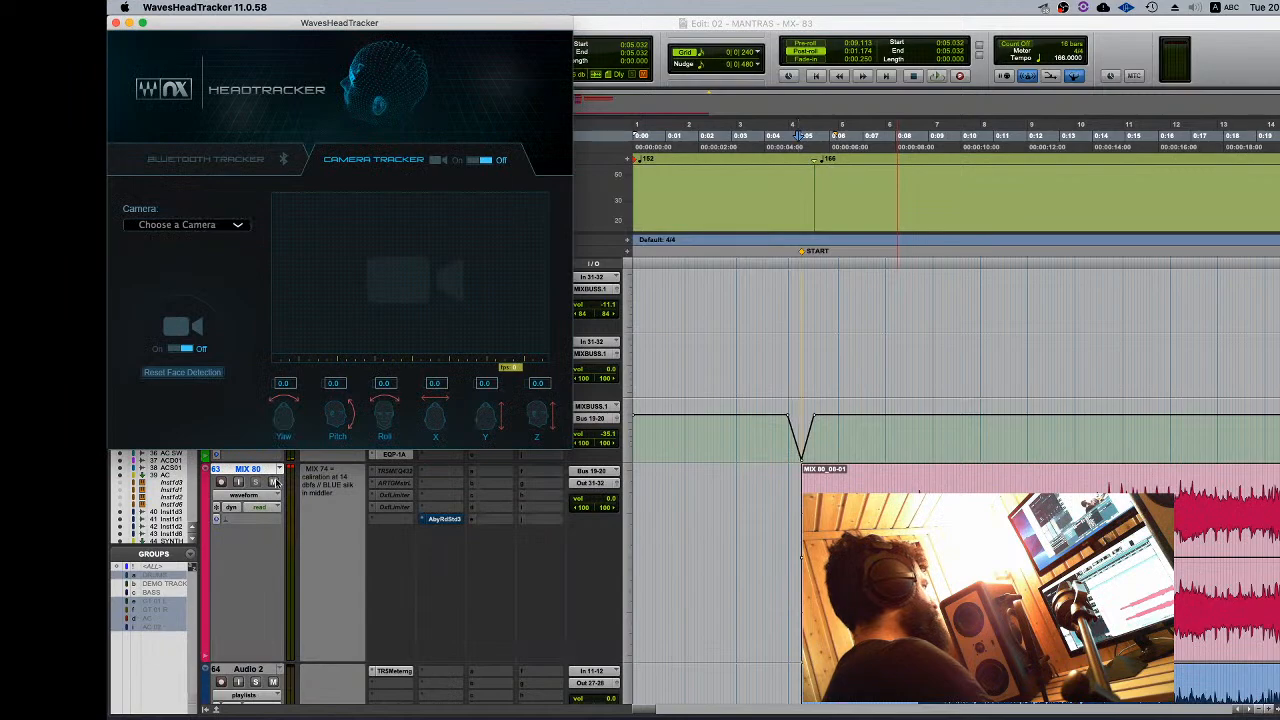
Step: Quit the WavesHeadTracker application and confirm closing it to return to the session
{"action": "left_click", "coordinate": [115, 22]}
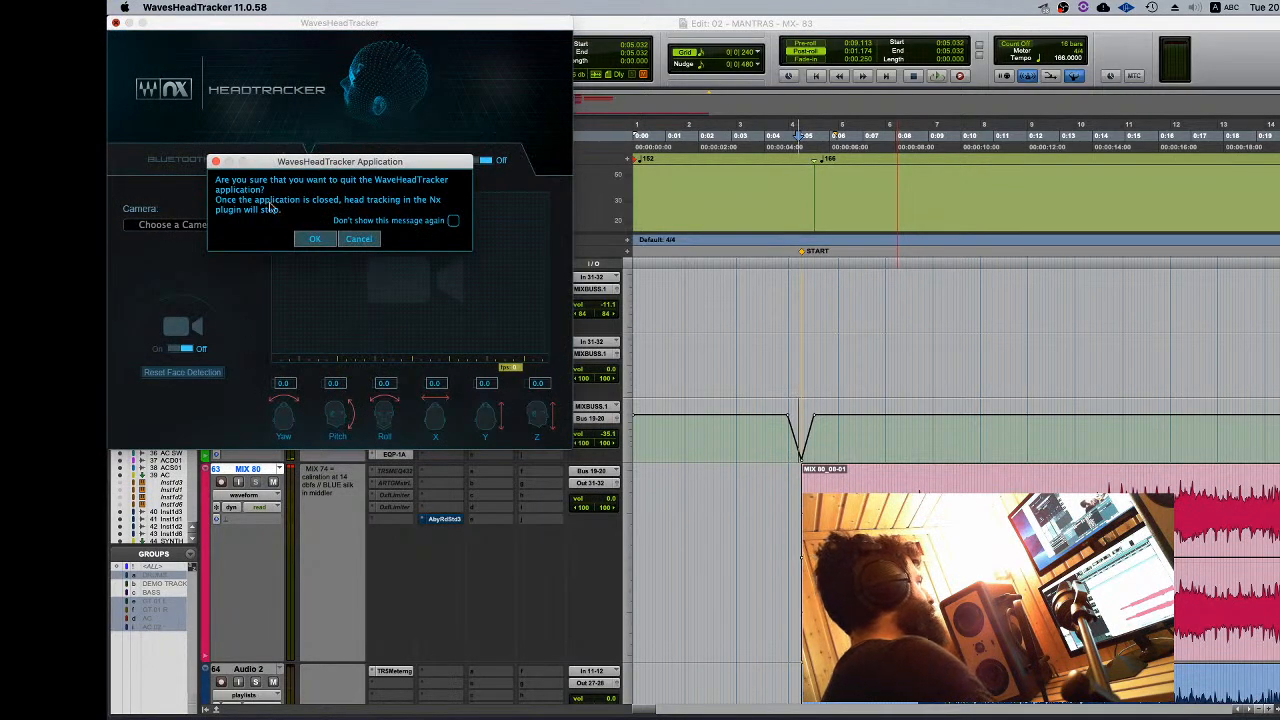
{"action": "left_click", "coordinate": [359, 239]}
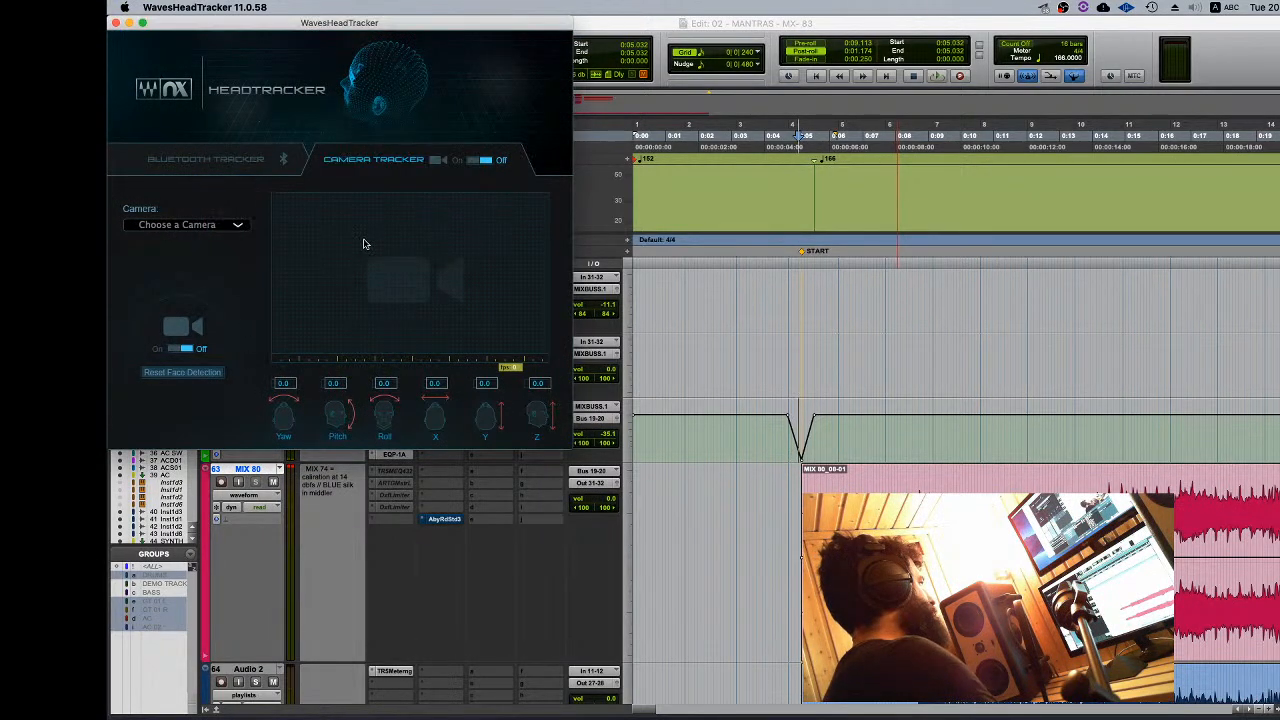
{"action": "left_click", "coordinate": [115, 22]}
{"action": "left_click", "coordinate": [309, 237]}
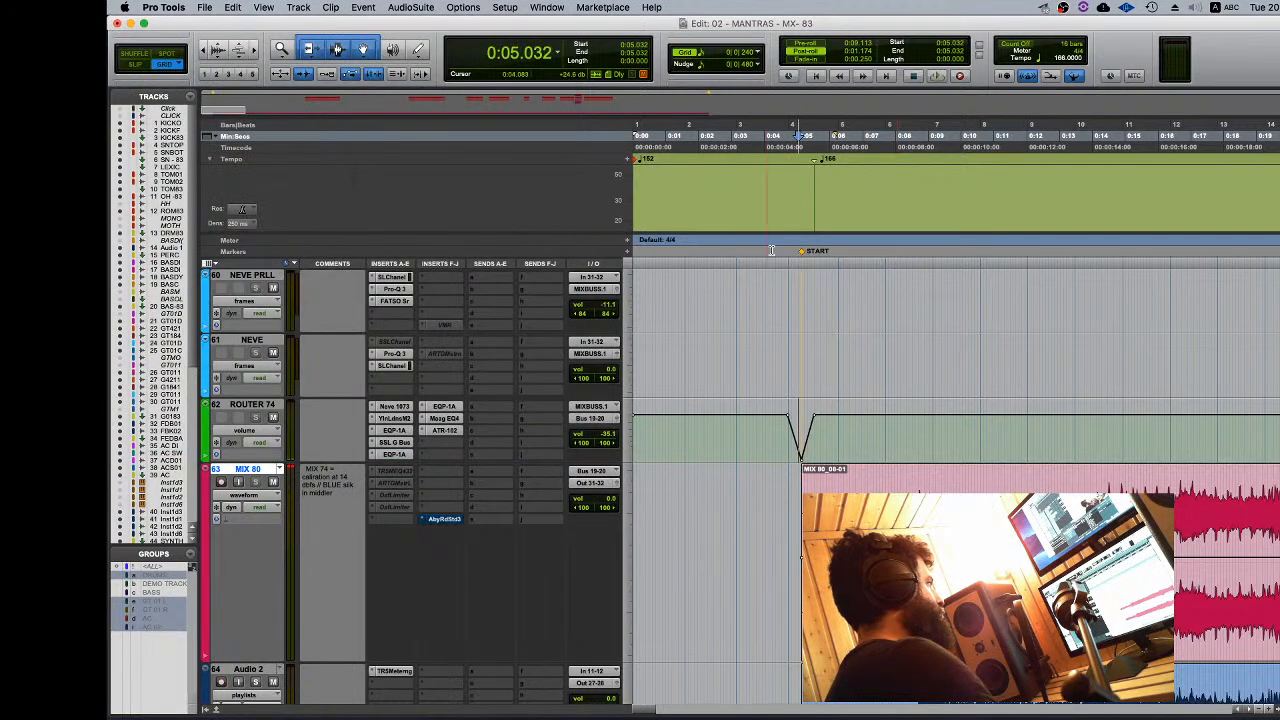
Step: Play the intro through the reactivated MIX 80 track from 0:05.131 to check the fade-in
{"action": "key", "text": "Tab"}
{"action": "key", "text": "space"}
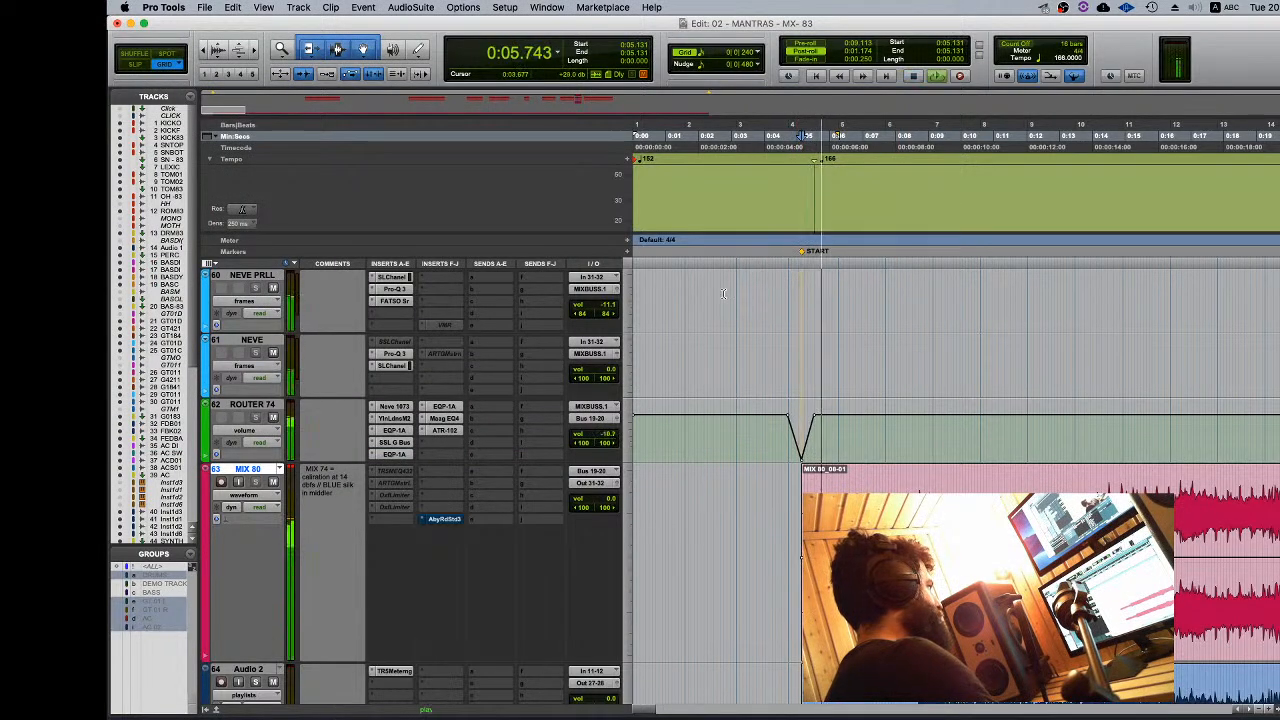
{"action": "key", "text": "space"}
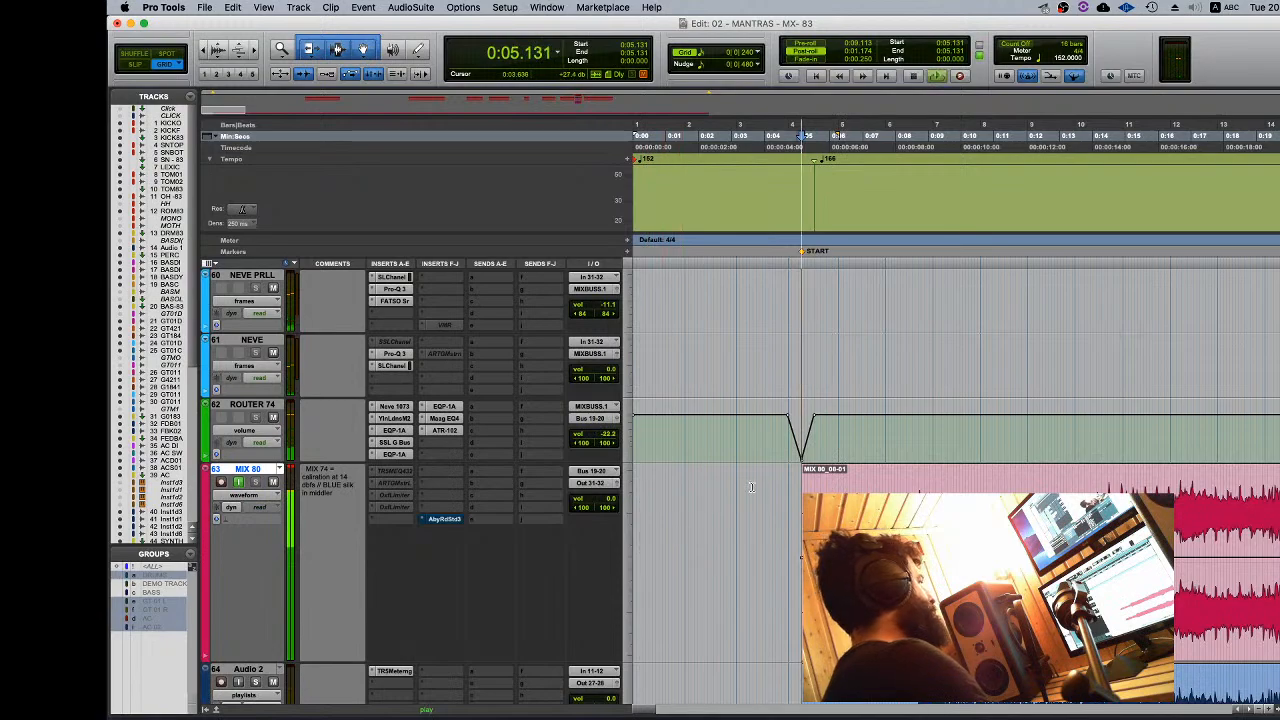
Step: Replay the intro from 0:05.131, and make the ROUTER 74 and MIX 80 tracks inactive and active again
{"action": "key", "text": "space"}
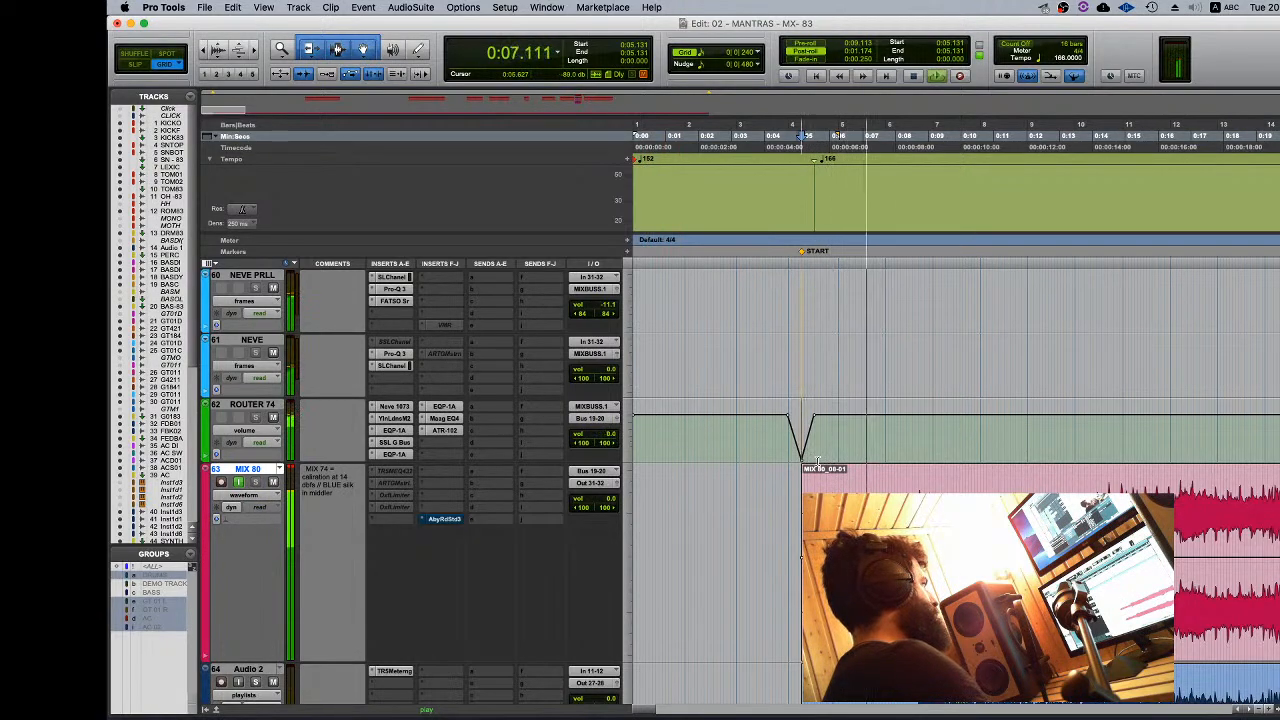
{"action": "key", "text": "space"}
{"action": "left_click", "coordinate": [262, 412]}
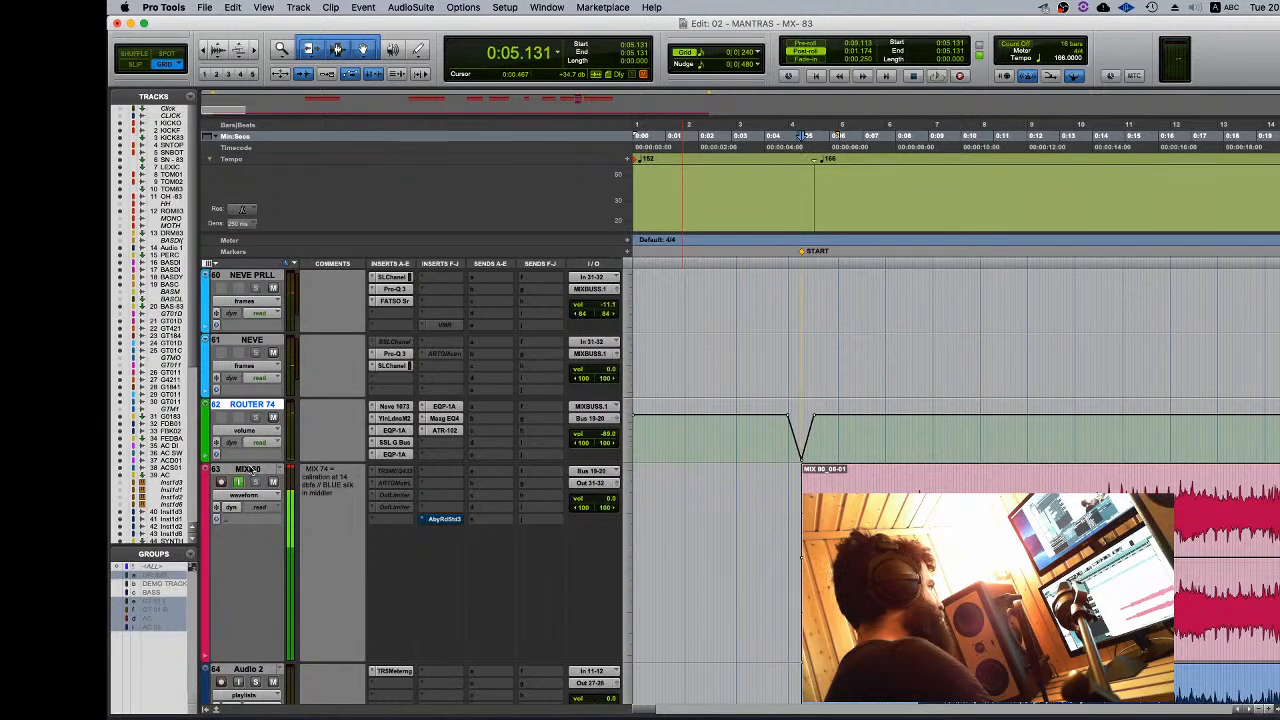
{"action": "right_click", "coordinate": [250, 470]}
{"action": "left_click", "coordinate": [290, 498]}
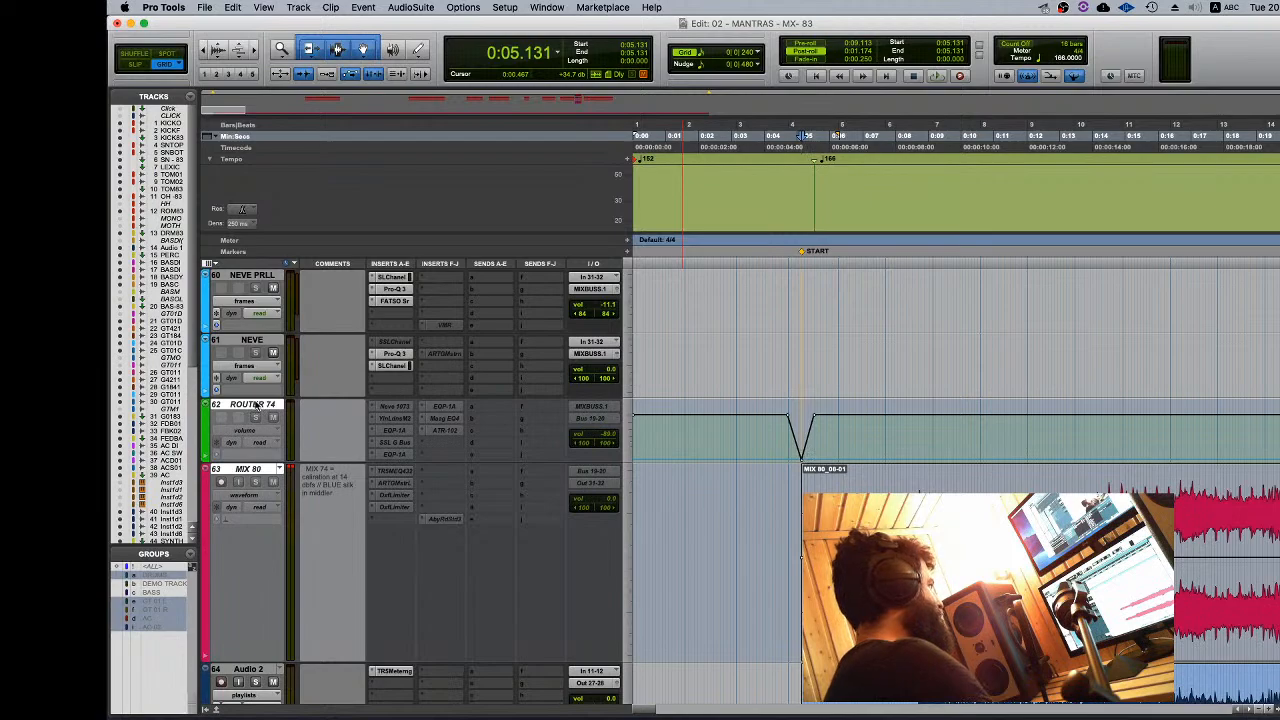
{"action": "right_click", "coordinate": [257, 404]}
{"action": "left_click", "coordinate": [295, 420]}
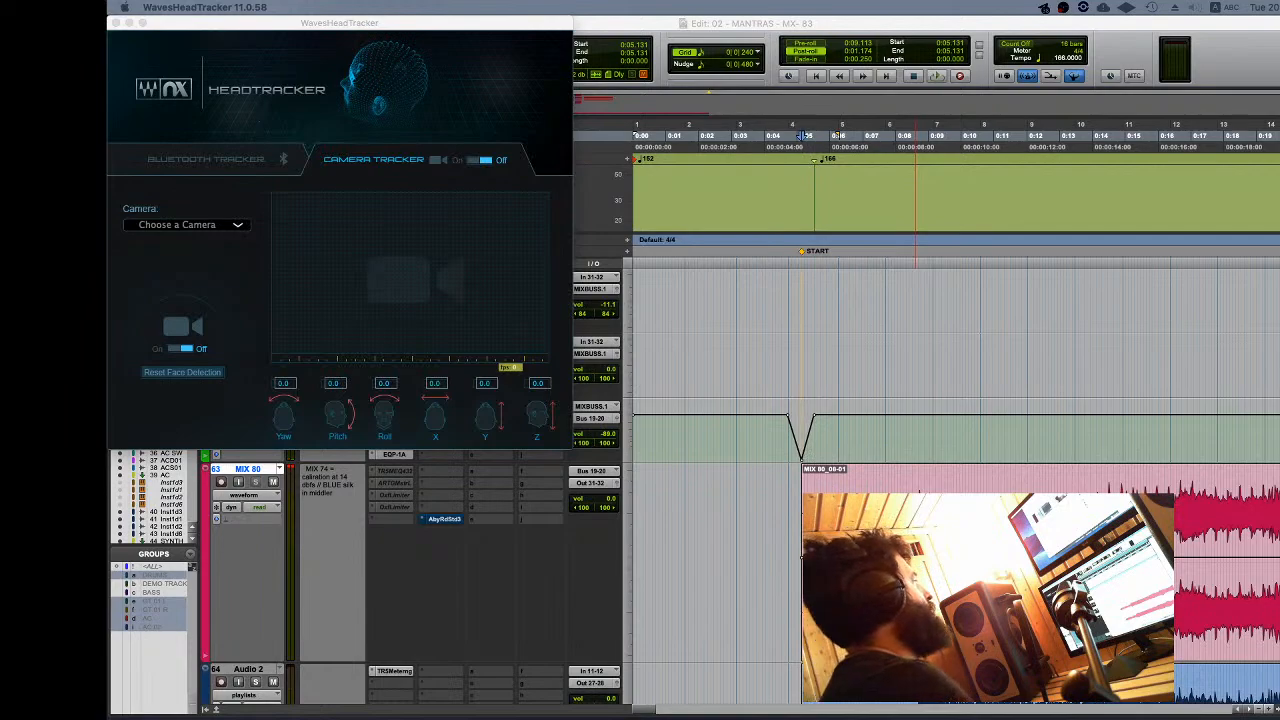
Step: Quit the reopened WavesHeadTracker application and confirm closing it to return to the session
{"action": "left_click", "coordinate": [115, 22]}
{"action": "left_click", "coordinate": [358, 241]}
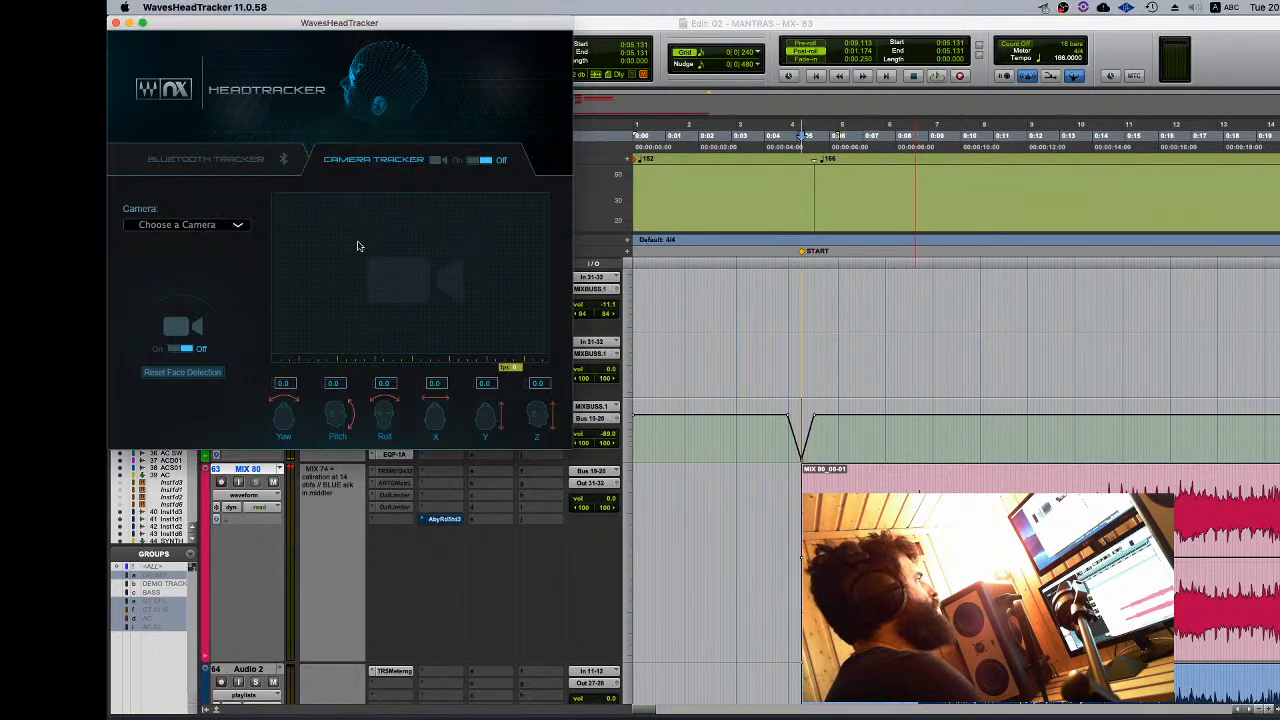
{"action": "left_click", "coordinate": [115, 22]}
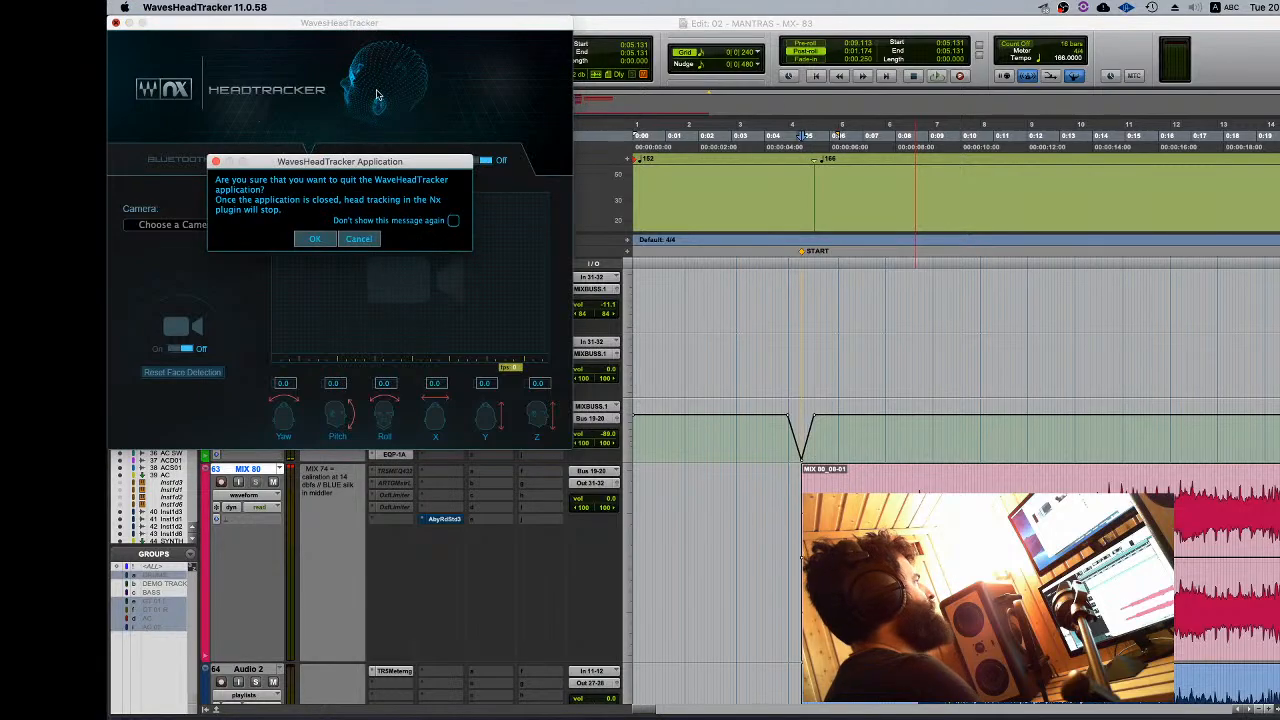
{"action": "left_click", "coordinate": [365, 243]}
{"action": "left_click", "coordinate": [115, 22]}
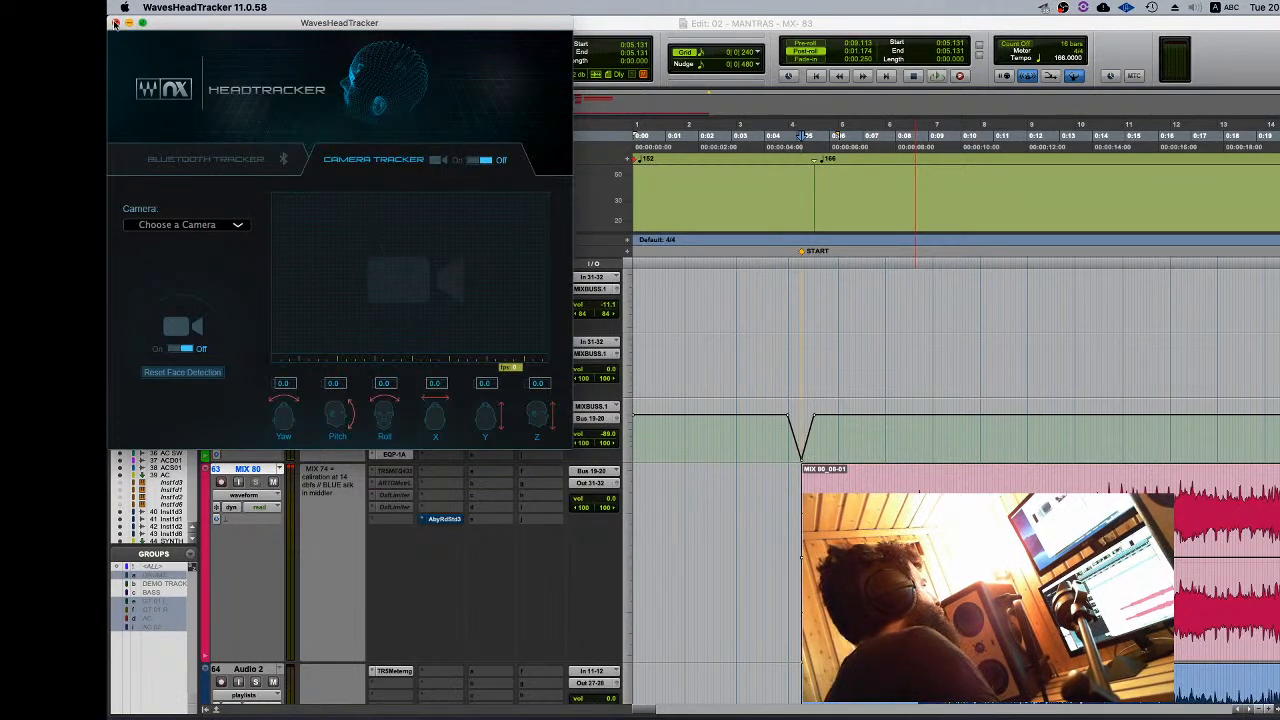
{"action": "left_click", "coordinate": [314, 239]}
Step: Delete the volume automation dip around the START marker on ROUTER 74 and audition the intro from 0:05.032
{"action": "left_click_drag", "start_coordinate": [840, 444], "coordinate": [785, 445]}
{"action": "key", "text": "Delete"}
{"action": "left_click", "coordinate": [804, 432]}
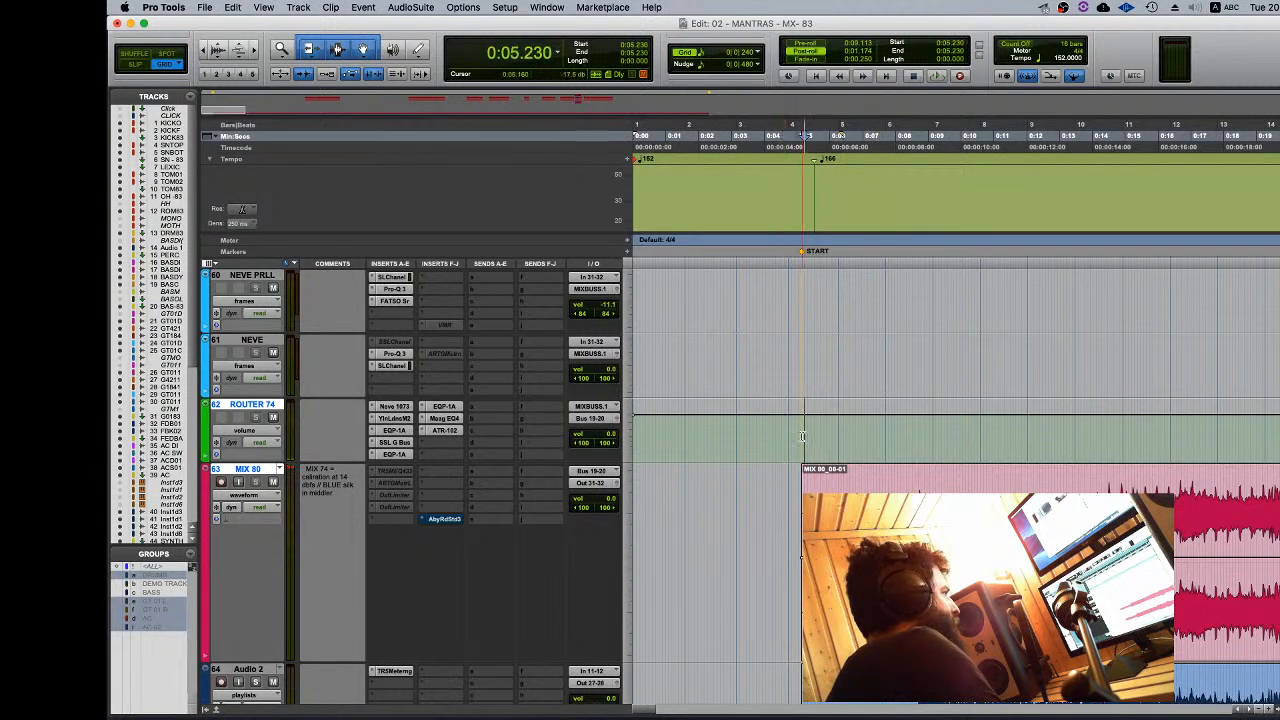
{"action": "left_click", "coordinate": [799, 435]}
{"action": "key", "text": "space"}
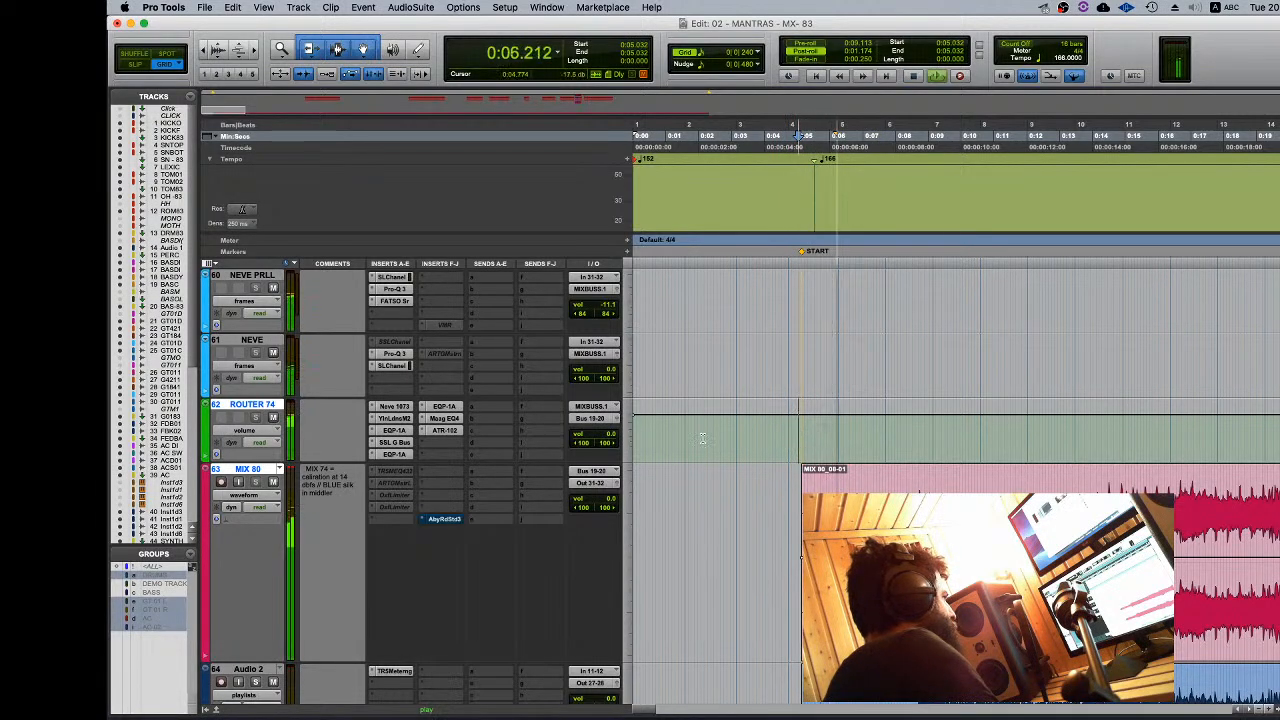
{"action": "key", "text": "space"}
{"action": "key", "text": "space"}
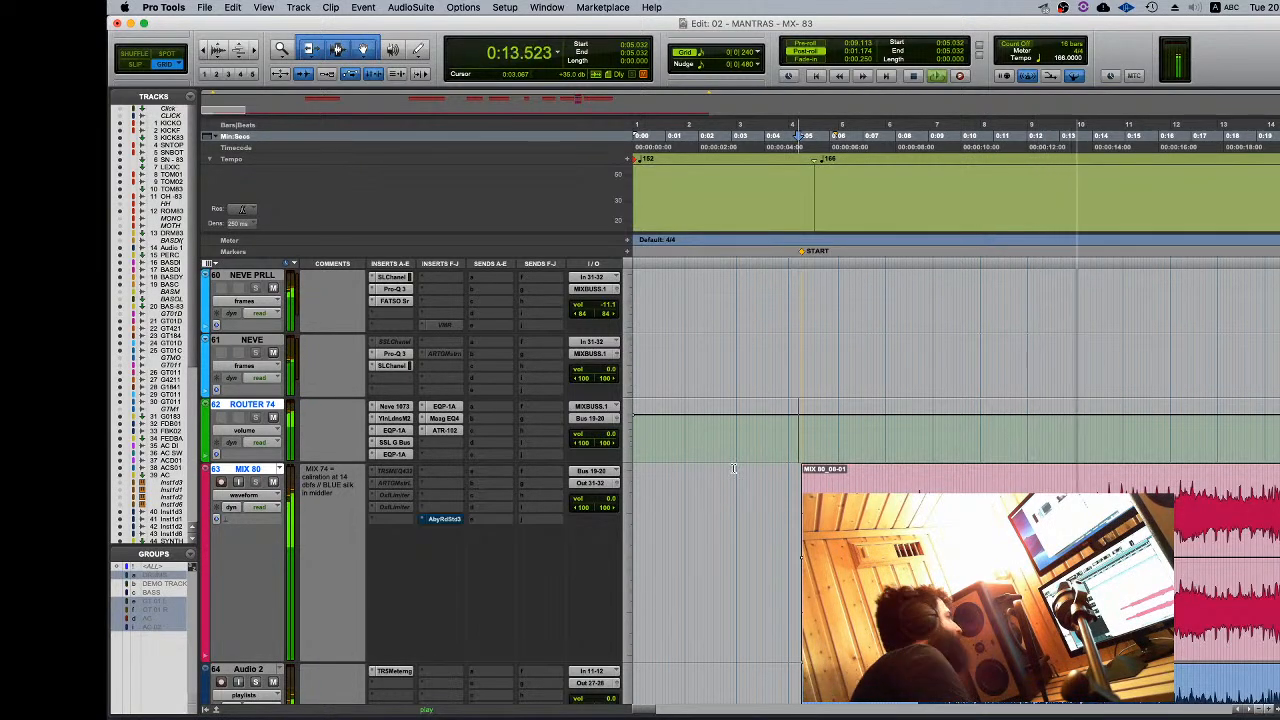
Step: Examine the MIX 80 waveform against the earlier prints at full-song scale and place the edit cursor at 0:15.646
{"action": "scroll", "coordinate": [700, 520], "scroll_direction": "down", "scroll_amount": 5}
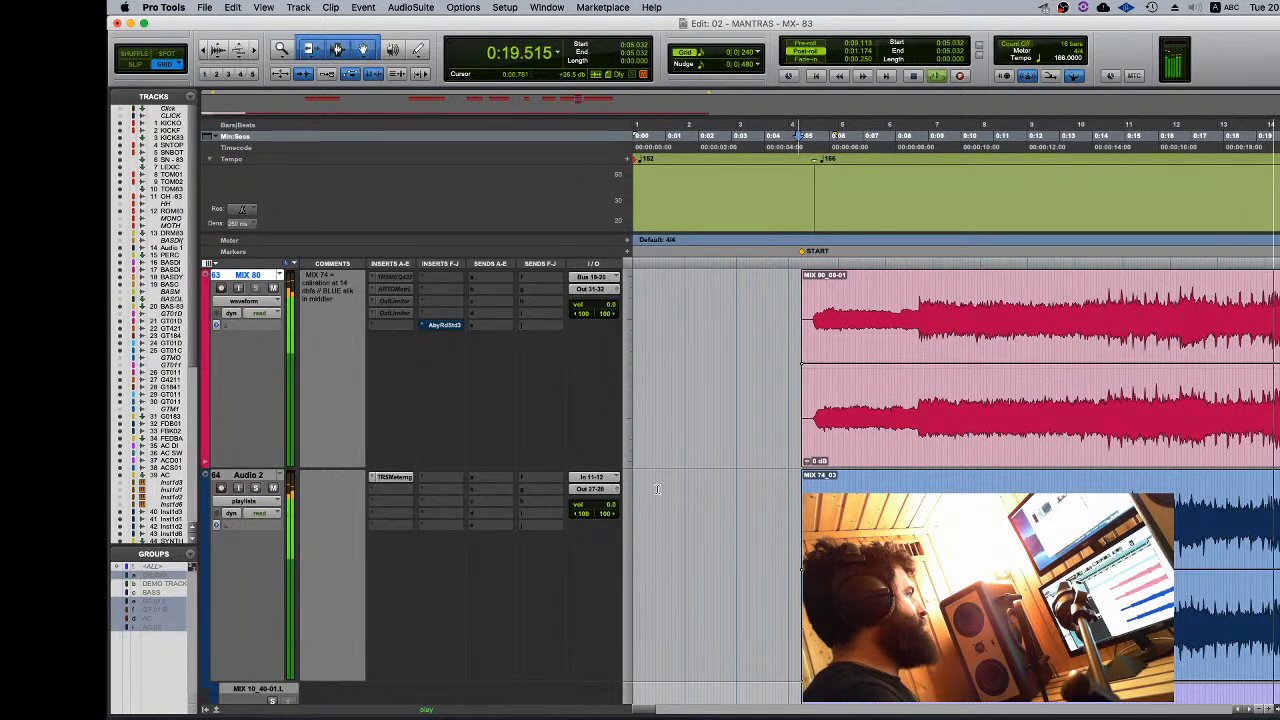
{"action": "key", "text": "r"}
{"action": "key", "text": "r"}
{"action": "key", "text": "r"}
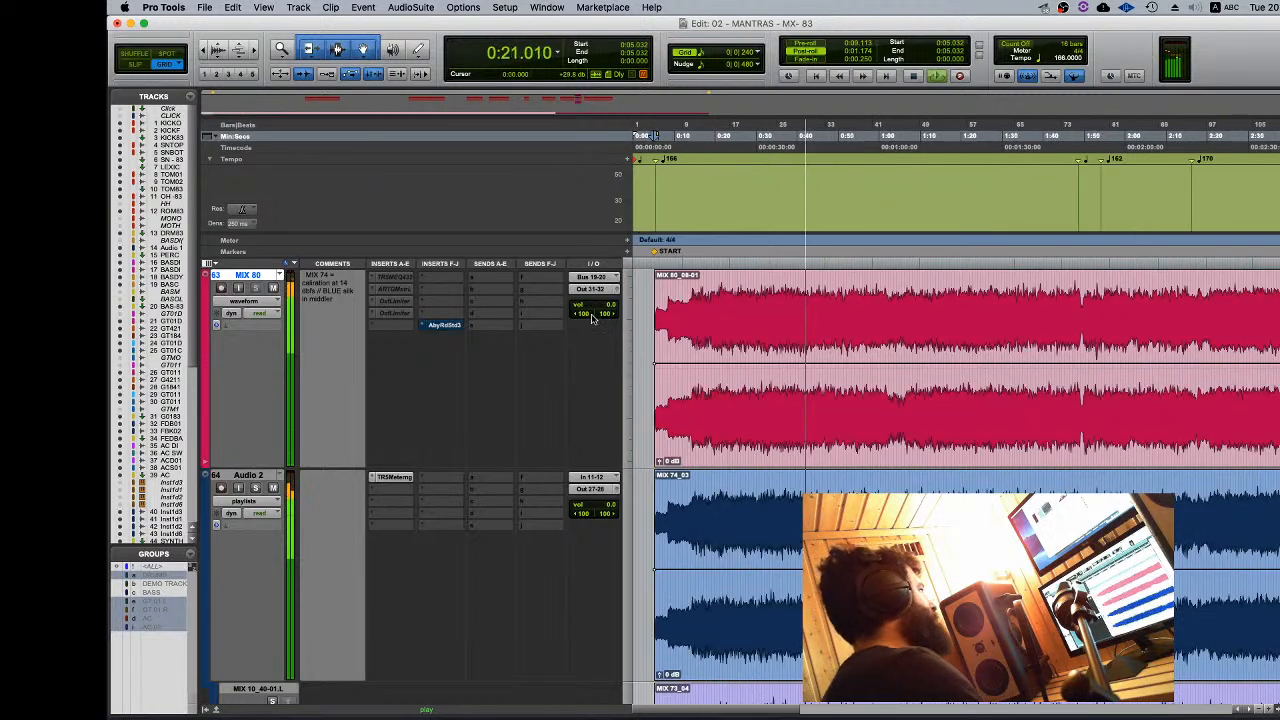
{"action": "left_click", "coordinate": [697, 295]}
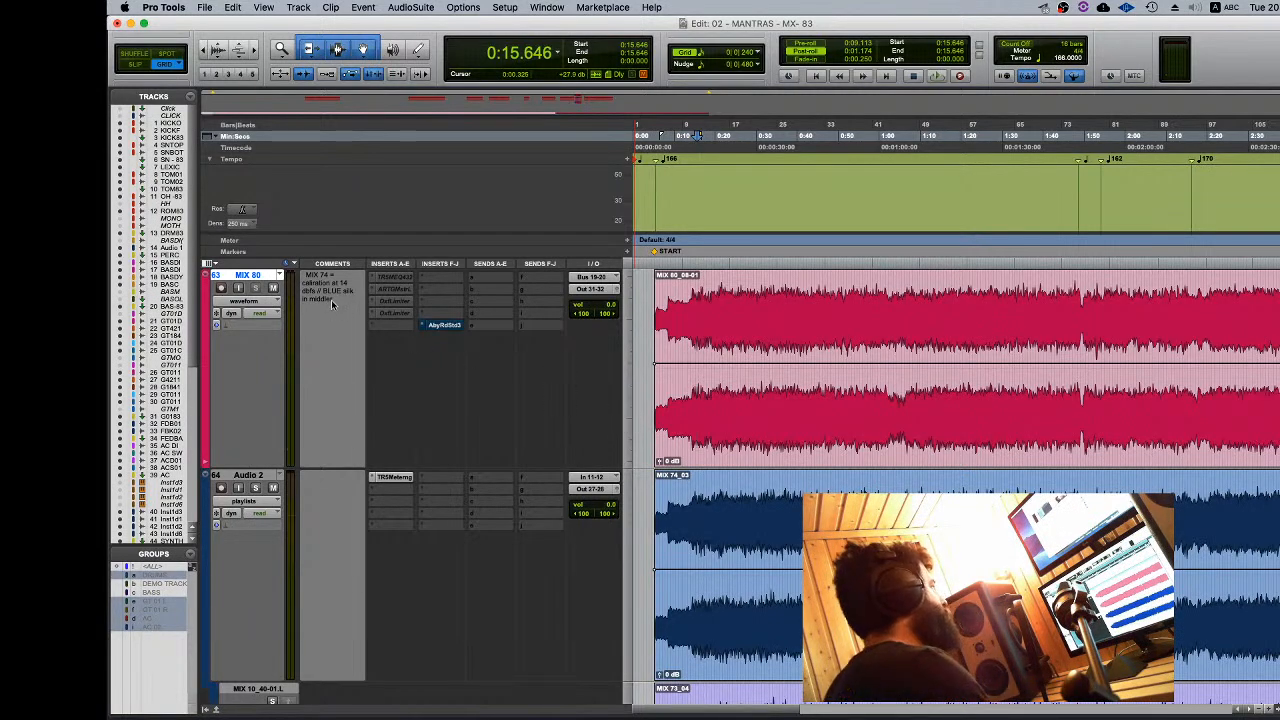
Step: Quit Pro Tools, saving the changes to the session 02 - MANTRAS - MX- 83
{"action": "left_click", "coordinate": [164, 8]}
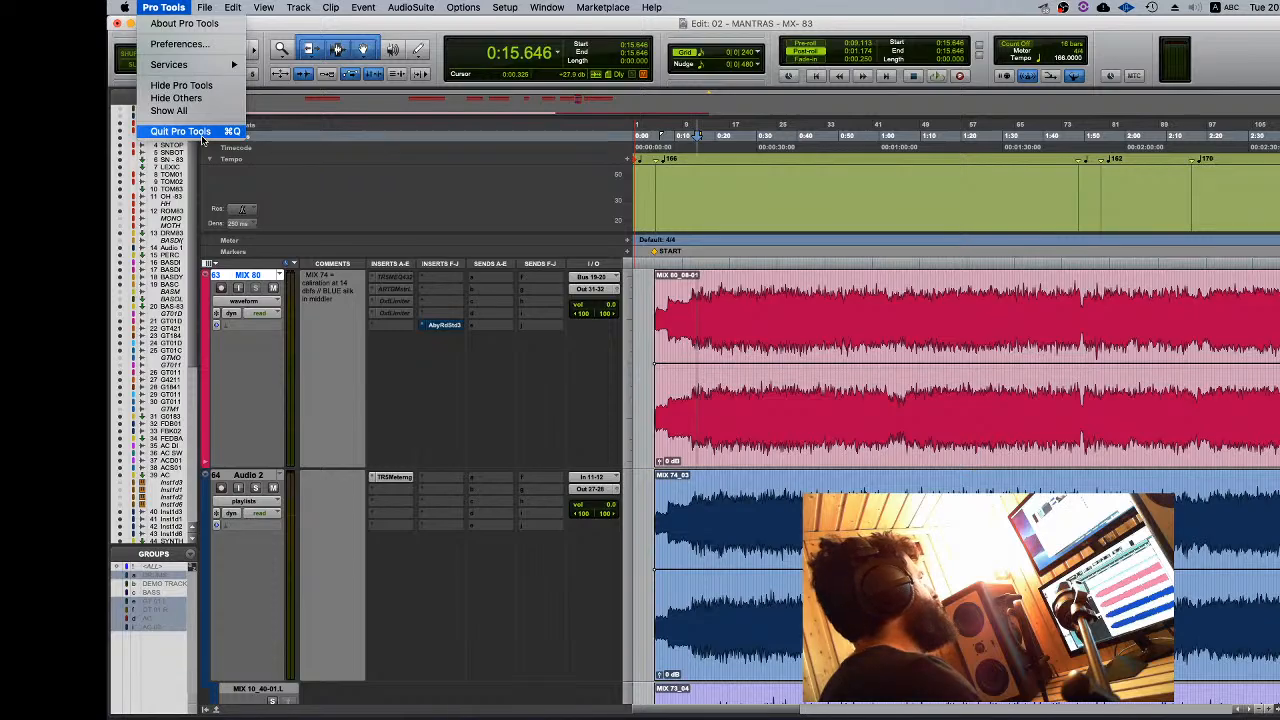
{"action": "left_click", "coordinate": [200, 134]}
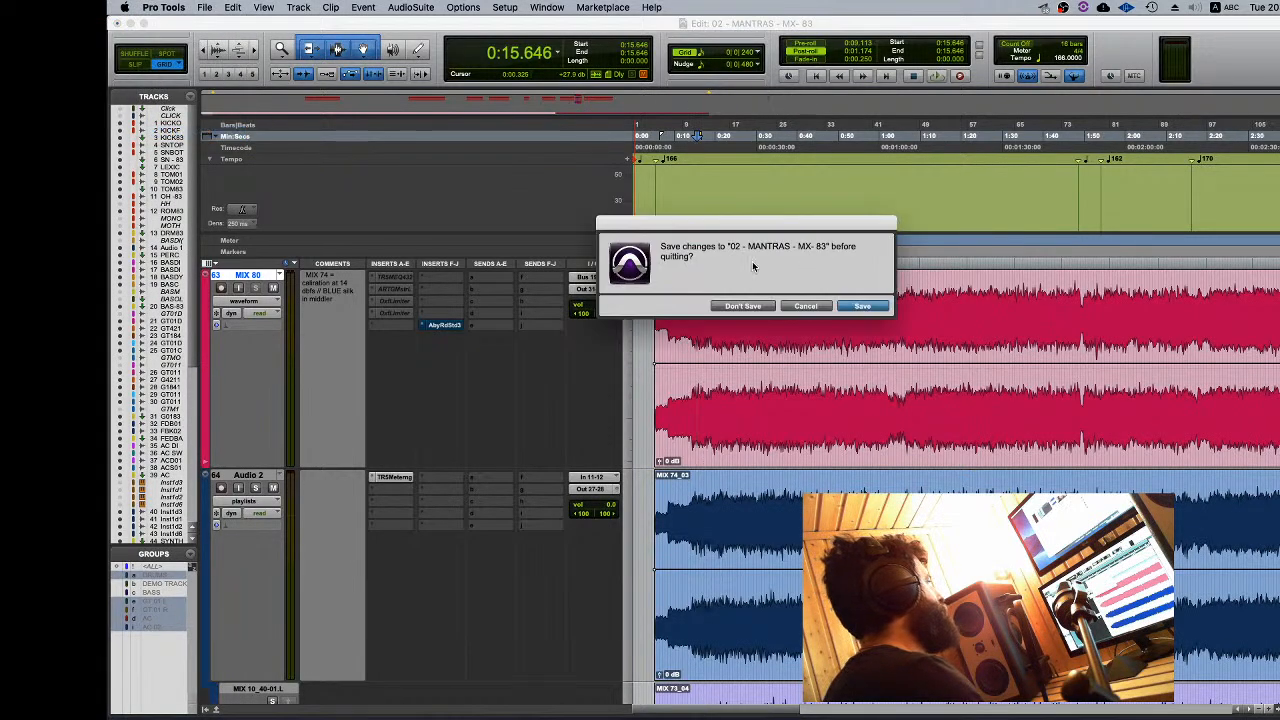
{"action": "left_click", "coordinate": [866, 305]}
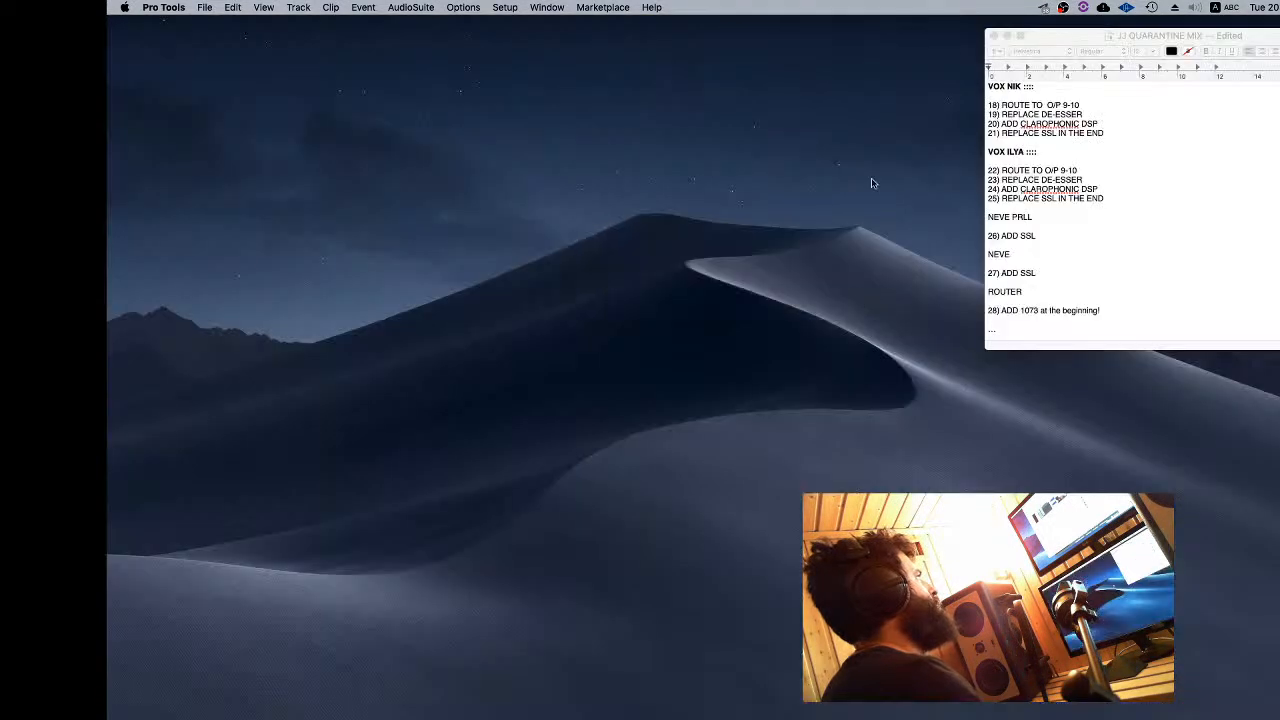